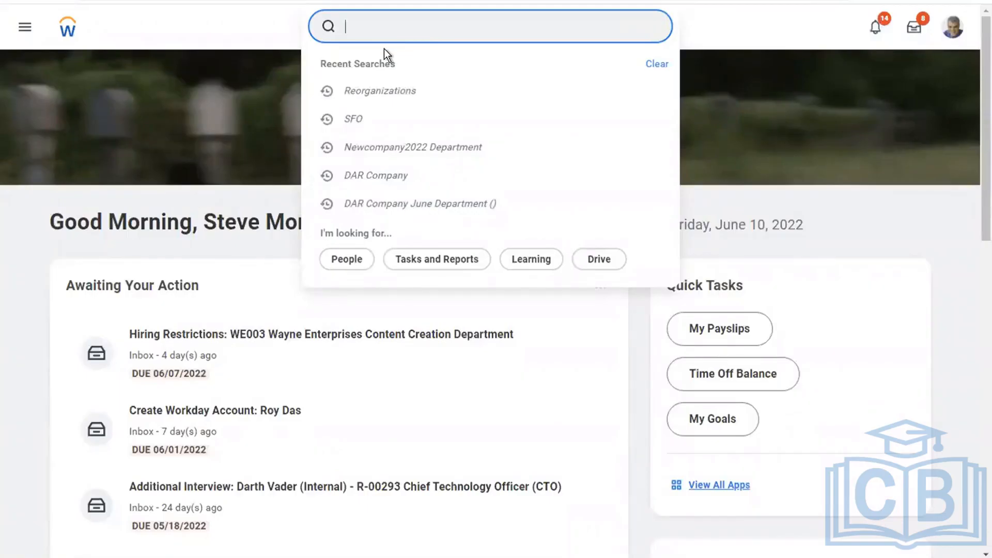
Launch the Start Proxy task and enter the name of the user to act as
type("start")
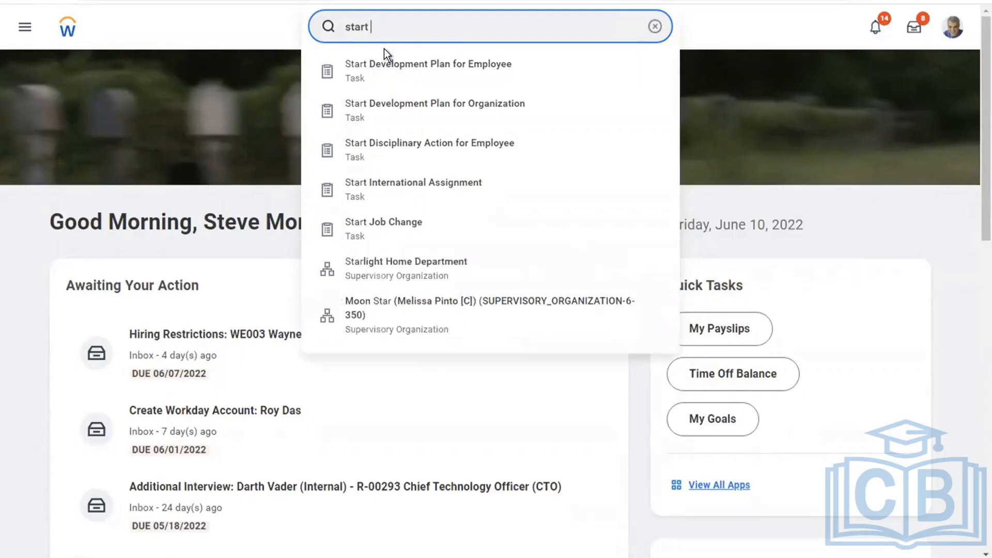
type("proxy")
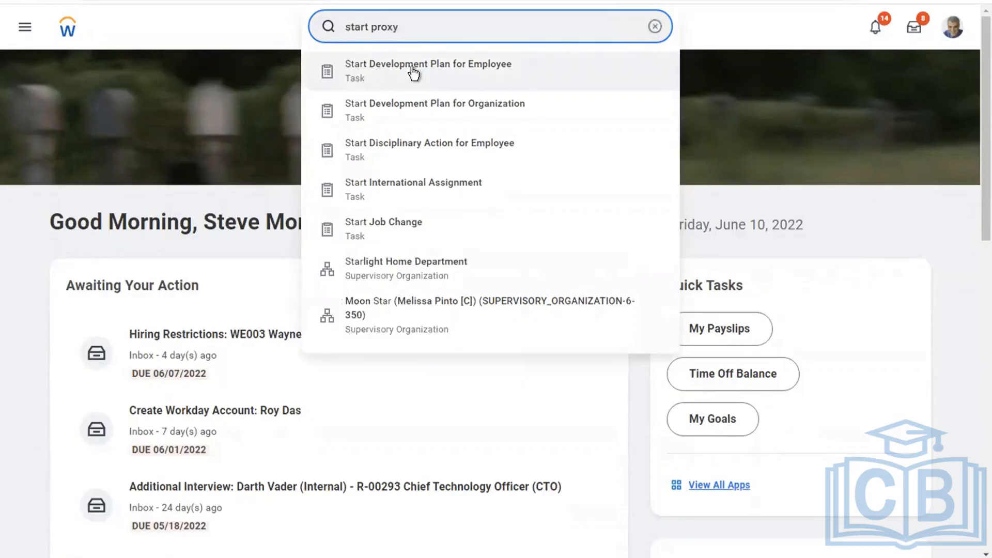
left_click(372, 72)
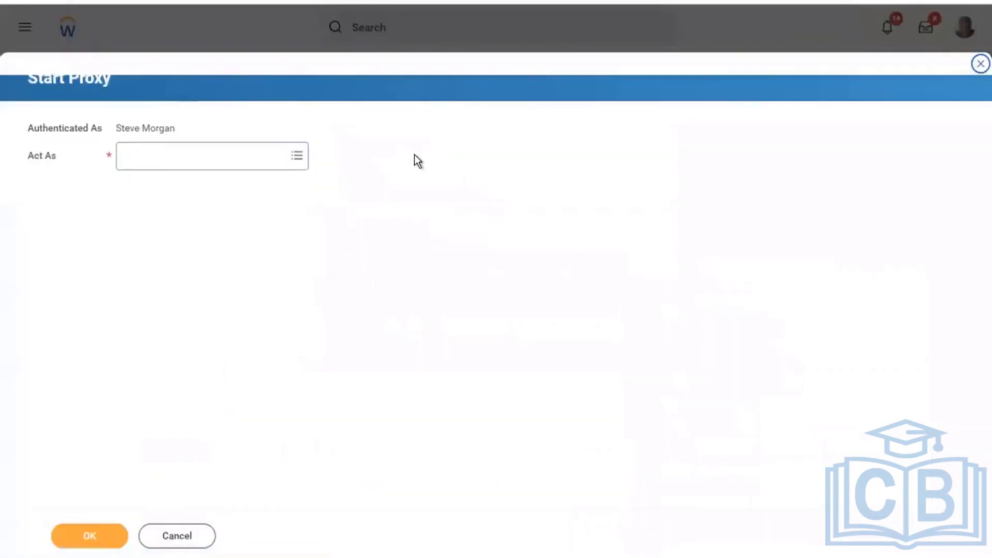
left_click(190, 162)
type("logan mc")
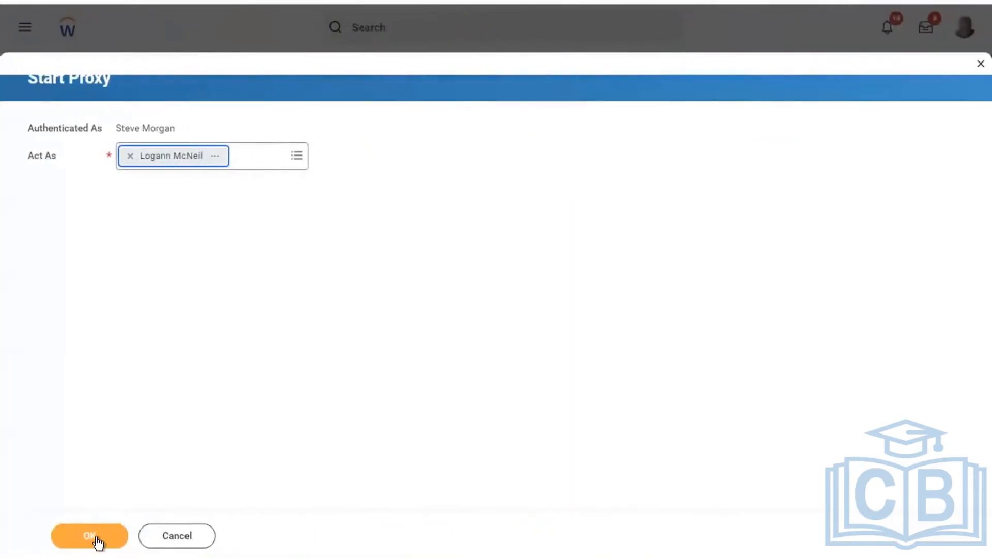
Return to Workday and confirm the Start Proxy form with OK
left_click(90, 536)
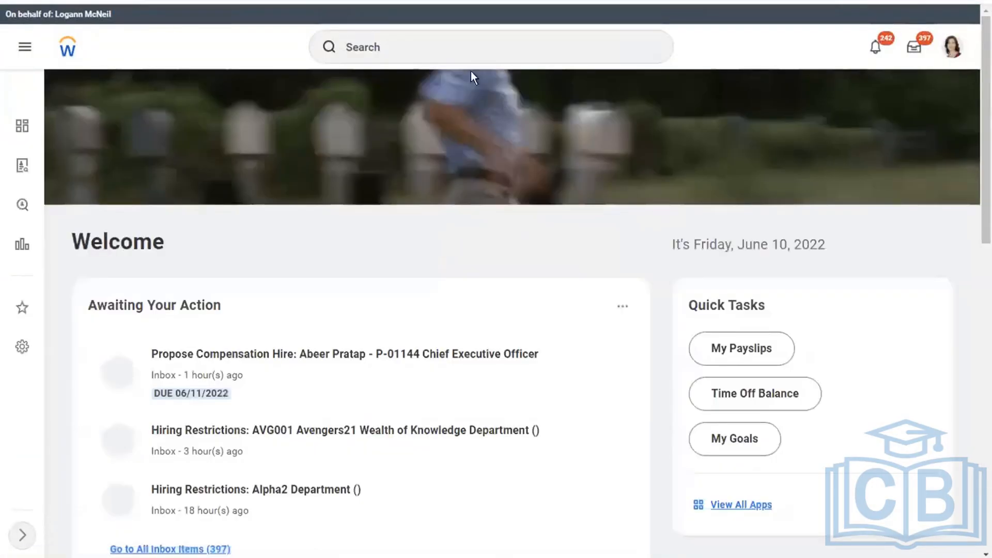
Search for the Facilities Administrator by name and open their worker profile
left_click(389, 57)
type("audr")
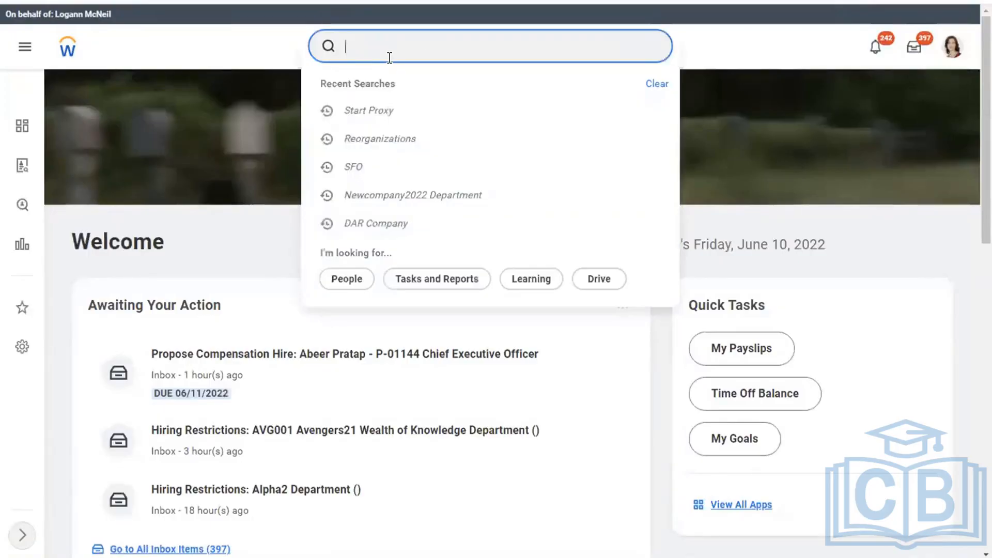
type("ey n")
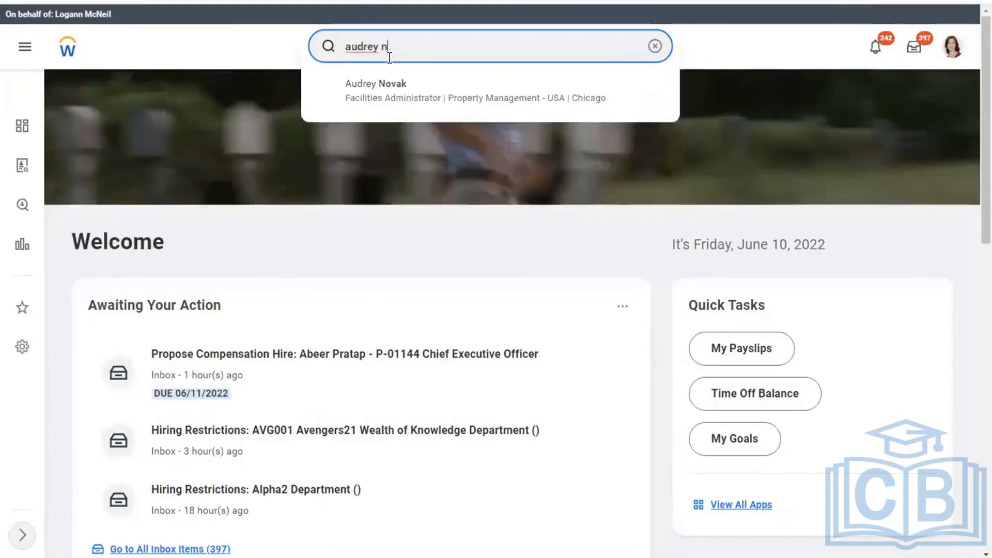
type("ova")
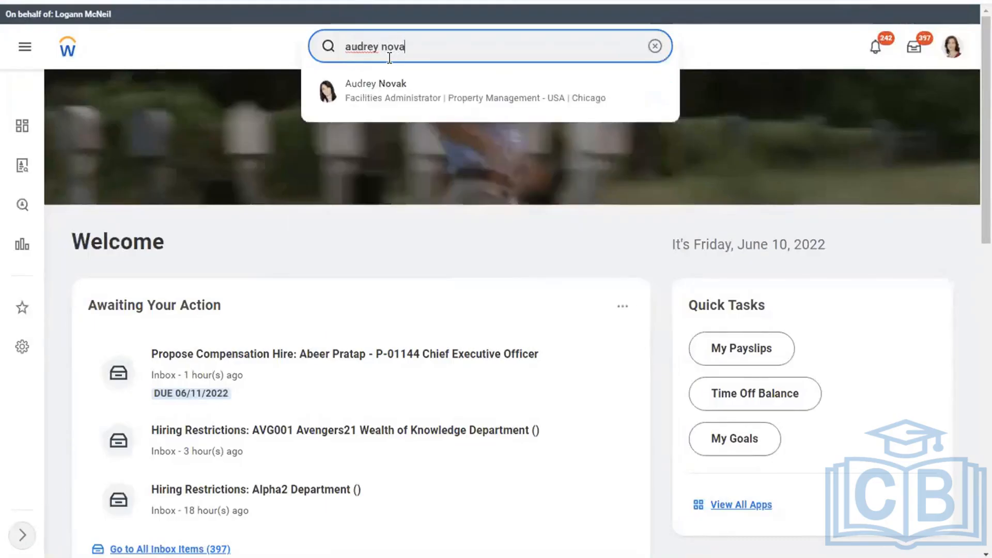
left_click(395, 94)
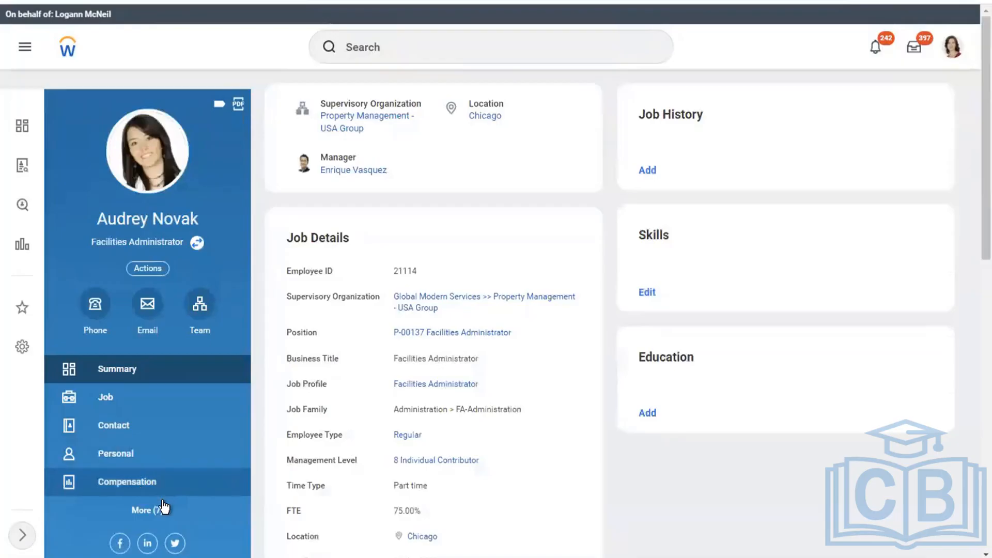
Open the worker's Job section and switch to the Worker History view of 132 processes
left_click(135, 510)
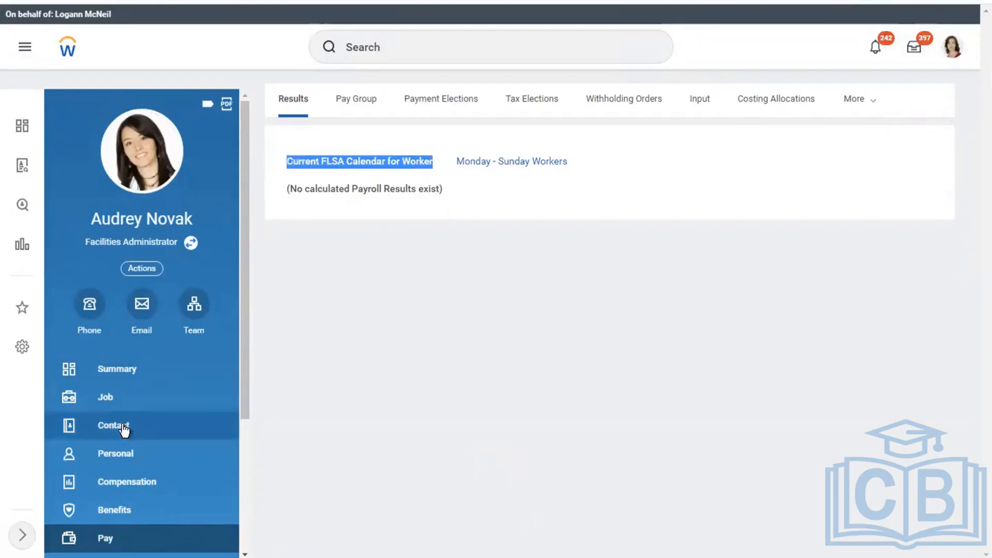
left_click(110, 407)
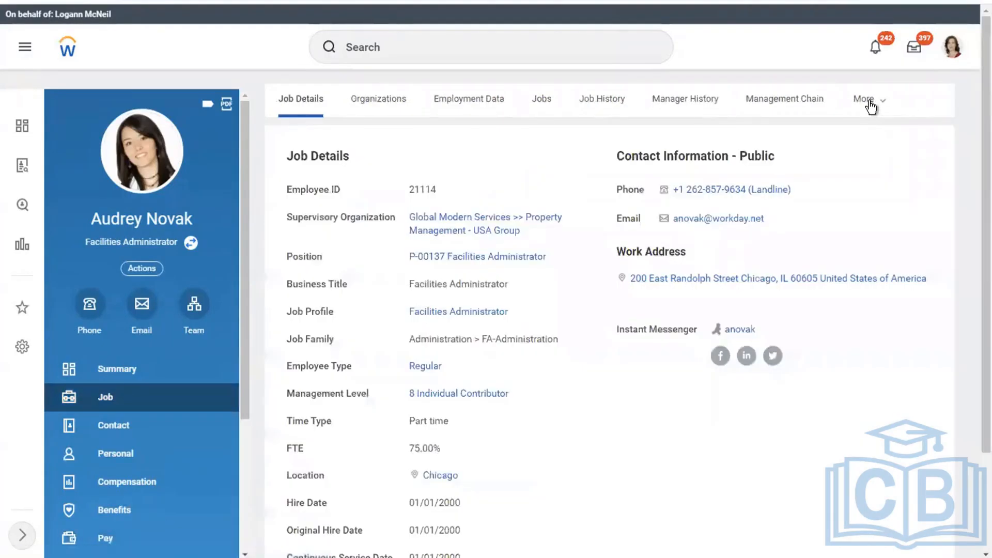
left_click(871, 106)
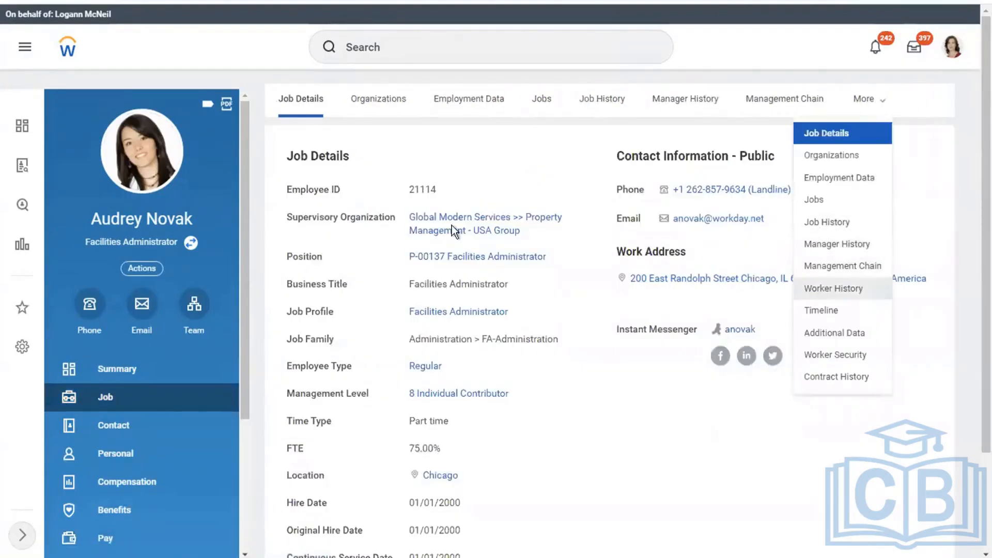
left_click(831, 288)
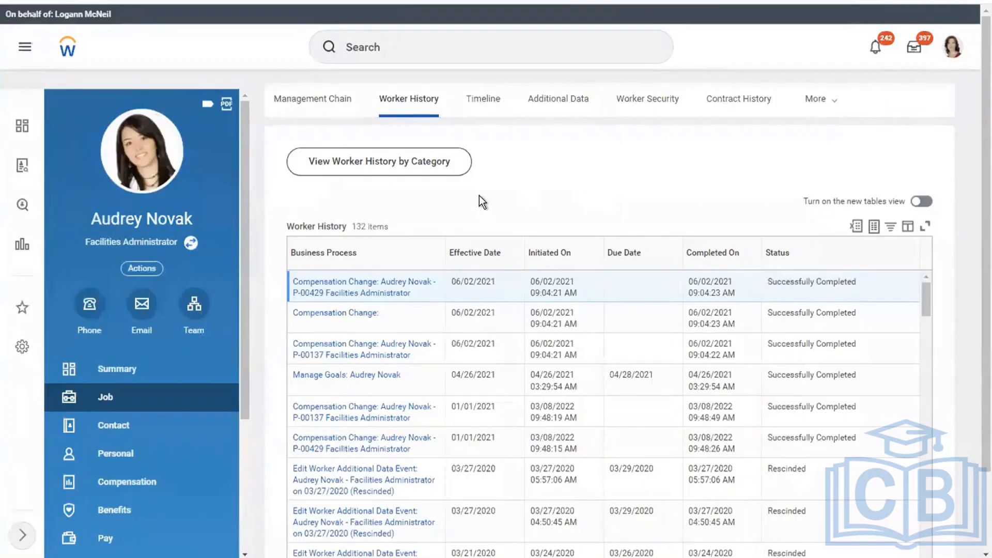
left_click(406, 258)
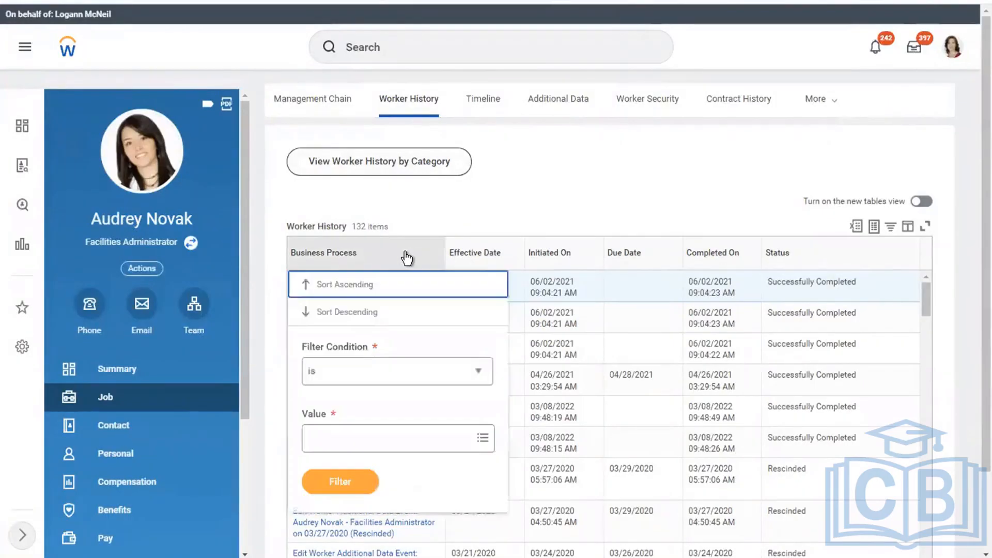
left_click(345, 442)
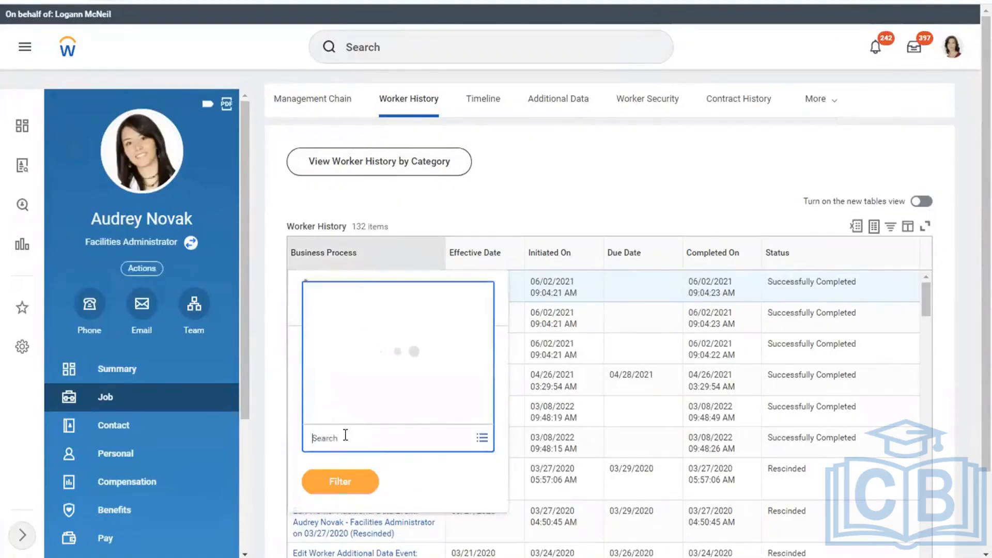
type("add job")
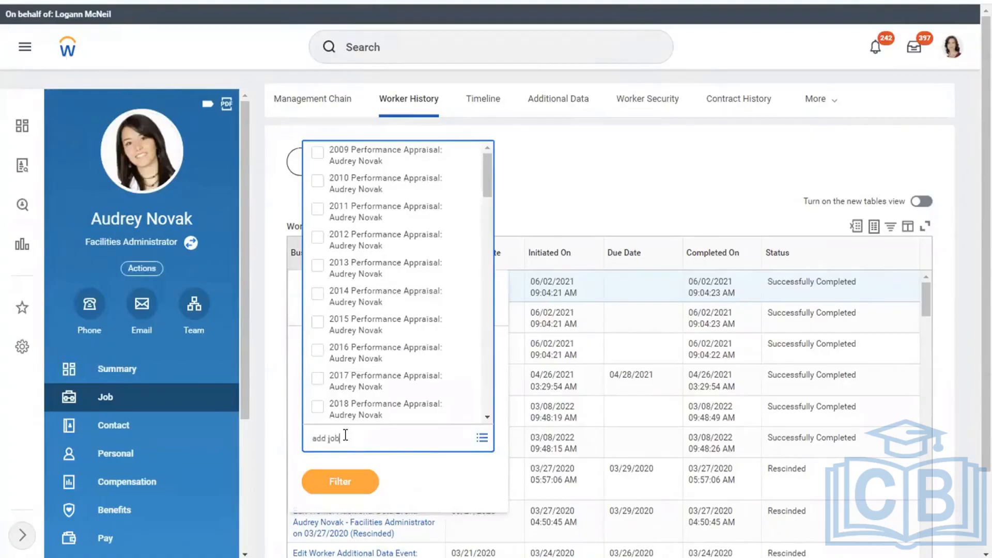
key("Return")
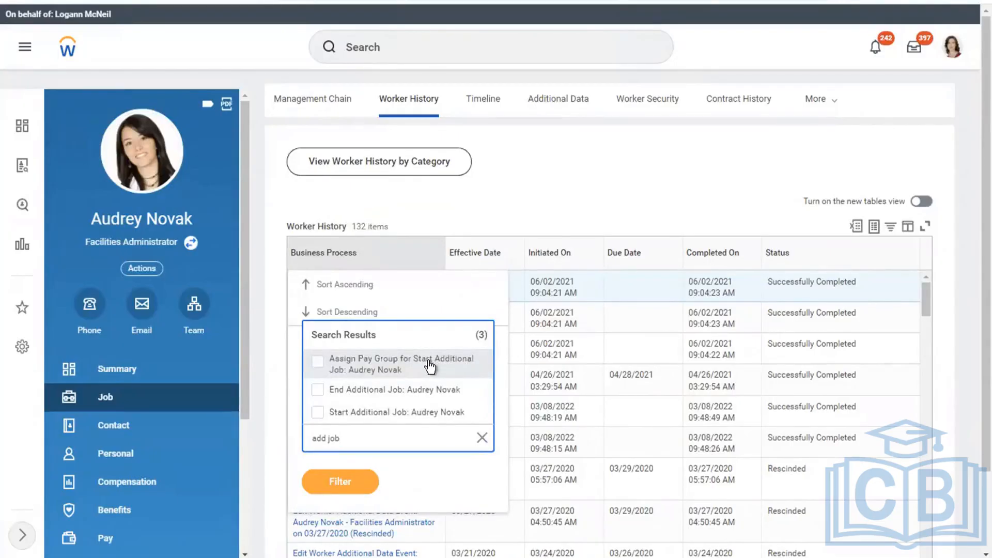
left_click(371, 414)
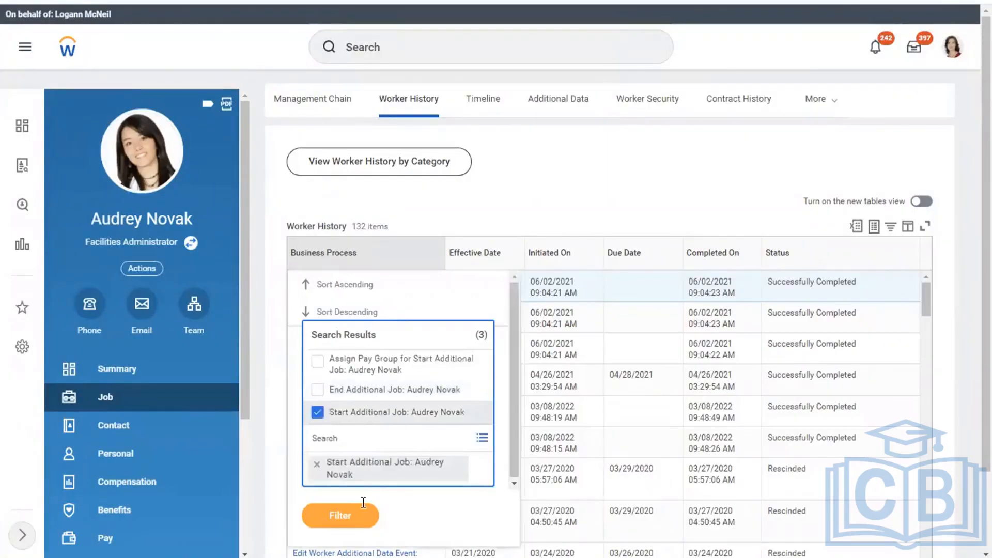
left_click(327, 519)
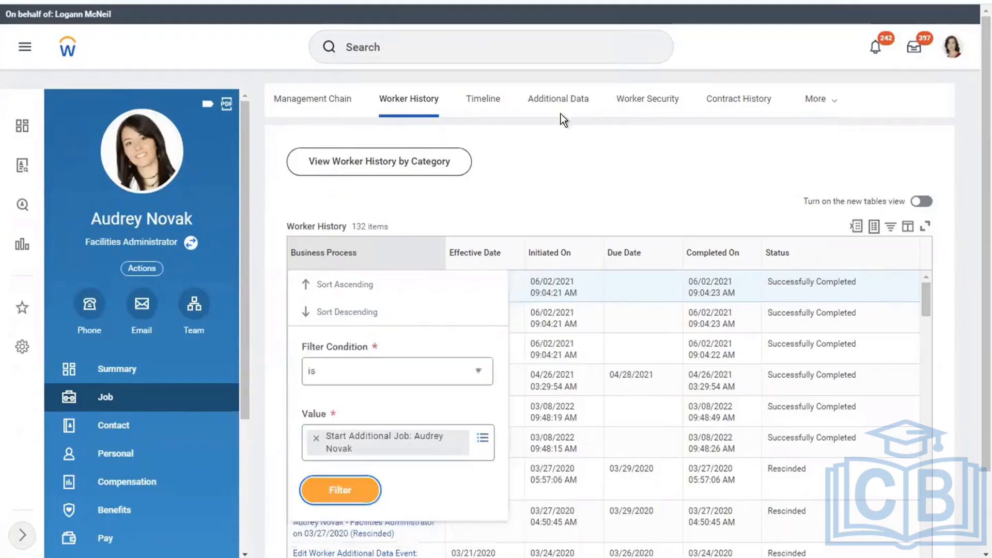
left_click(566, 184)
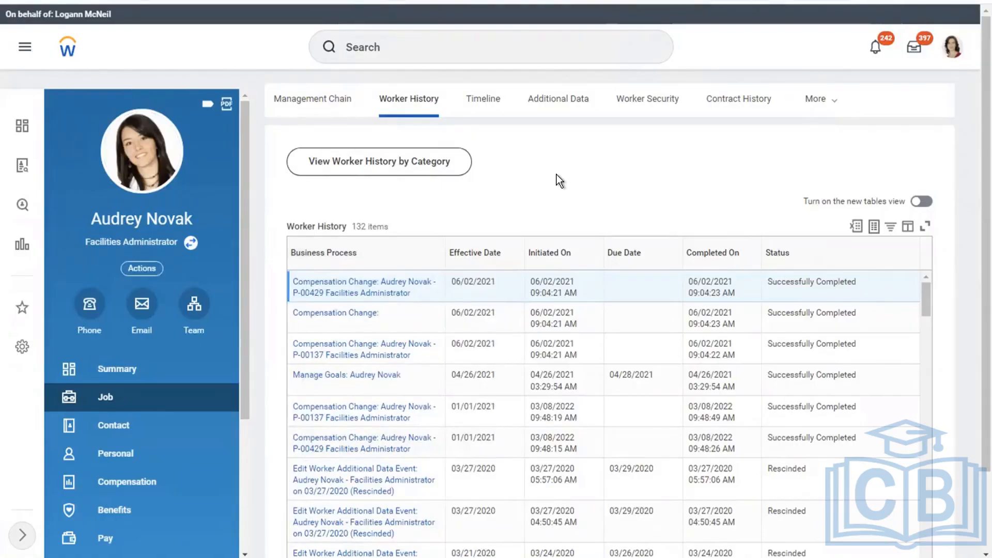
Scroll through the worker history, then bring up global search showing recent searches
scroll(559, 181, "down", 2)
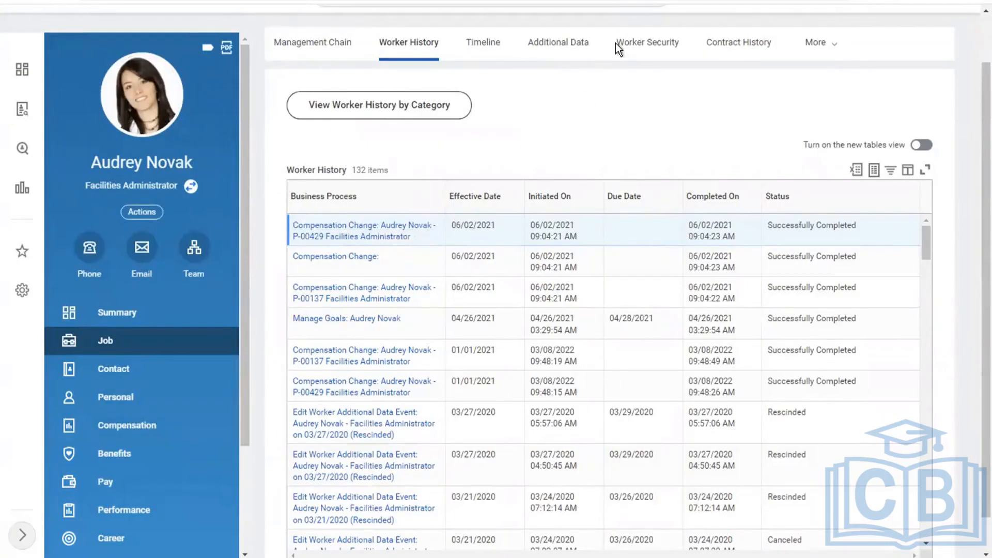
left_click_drag(975, 213, 976, 31)
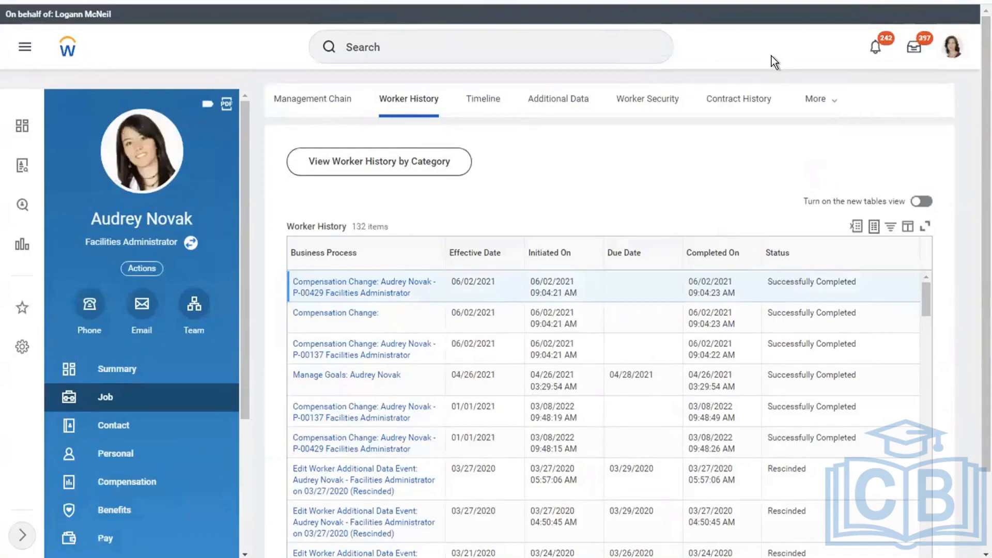
left_click(420, 57)
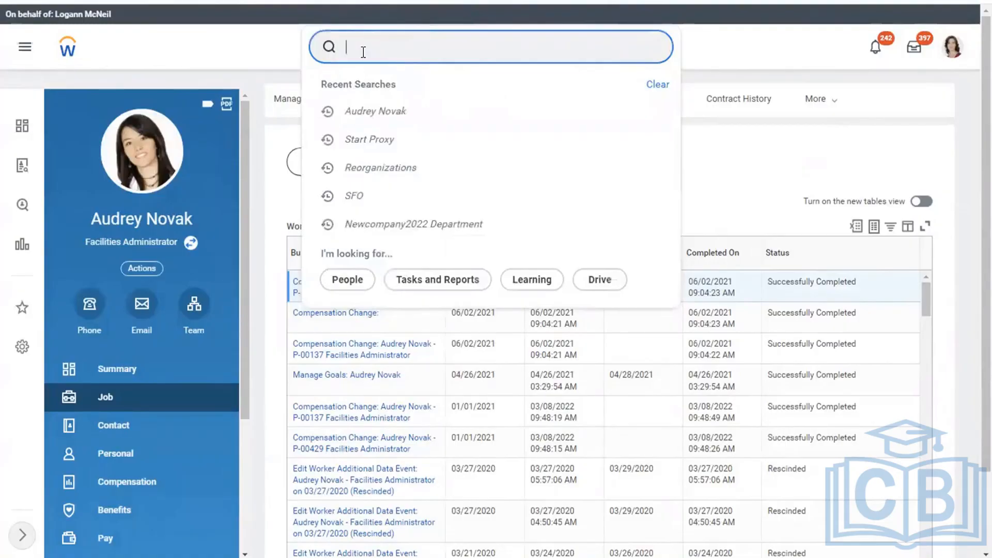
Run View Pay Group and pick USA Weekly from the Pay Group list
type("view pay")
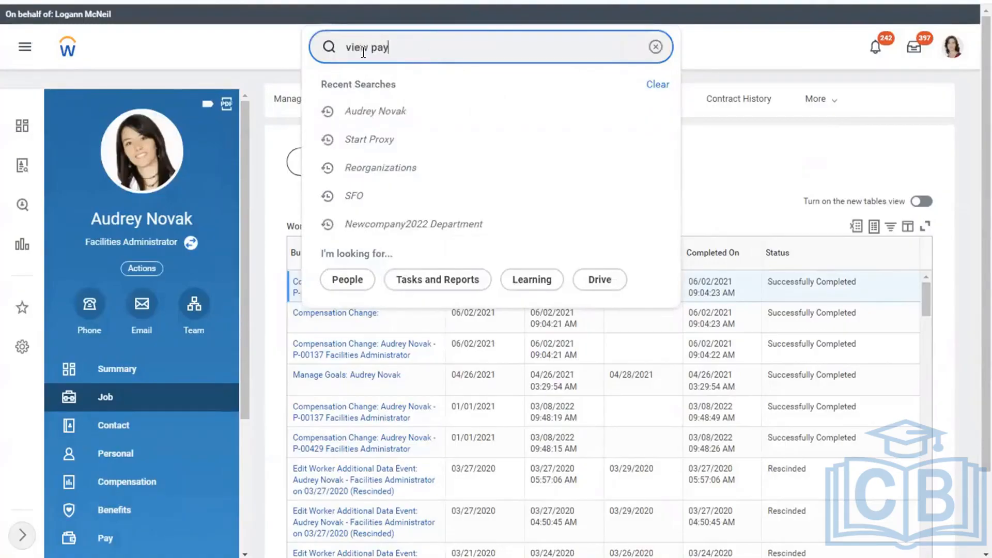
type(" group")
left_click(420, 91)
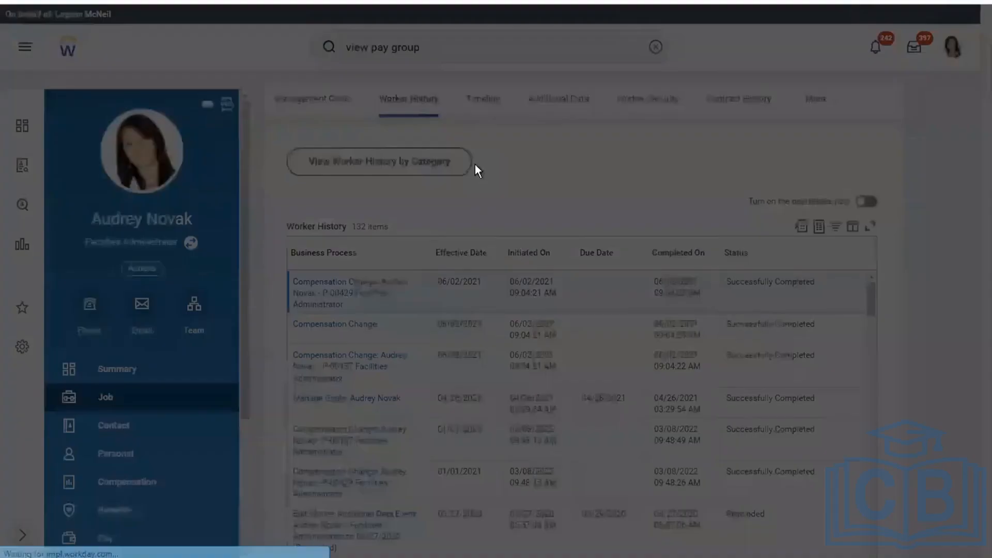
left_click(377, 187)
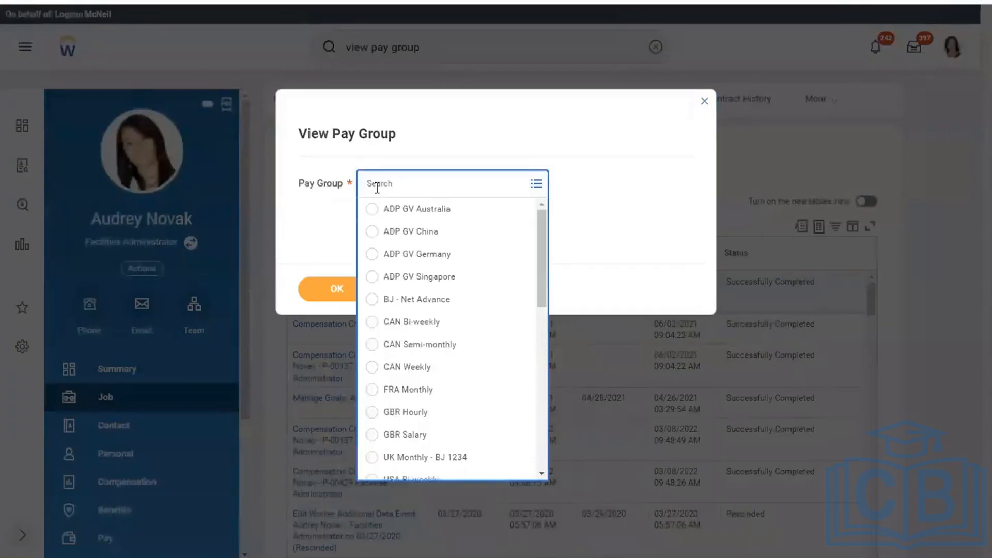
scroll(538, 325, "down", 3)
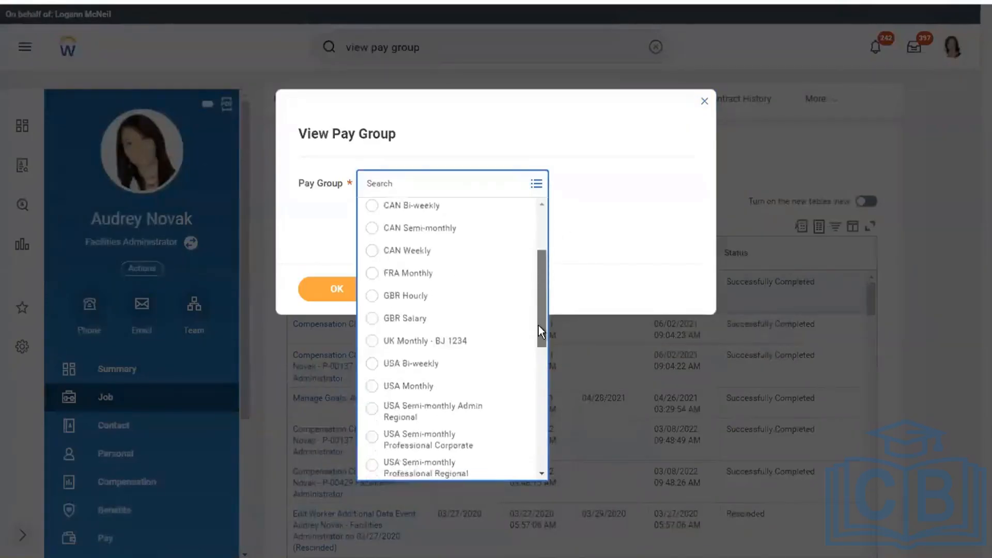
left_click_drag(538, 326, 537, 420)
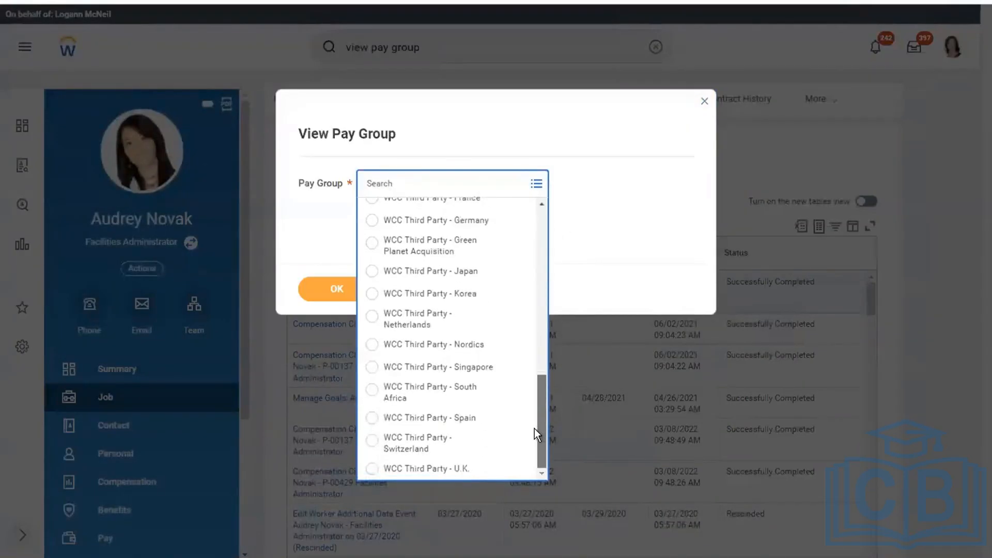
scroll(532, 367, "up", 3)
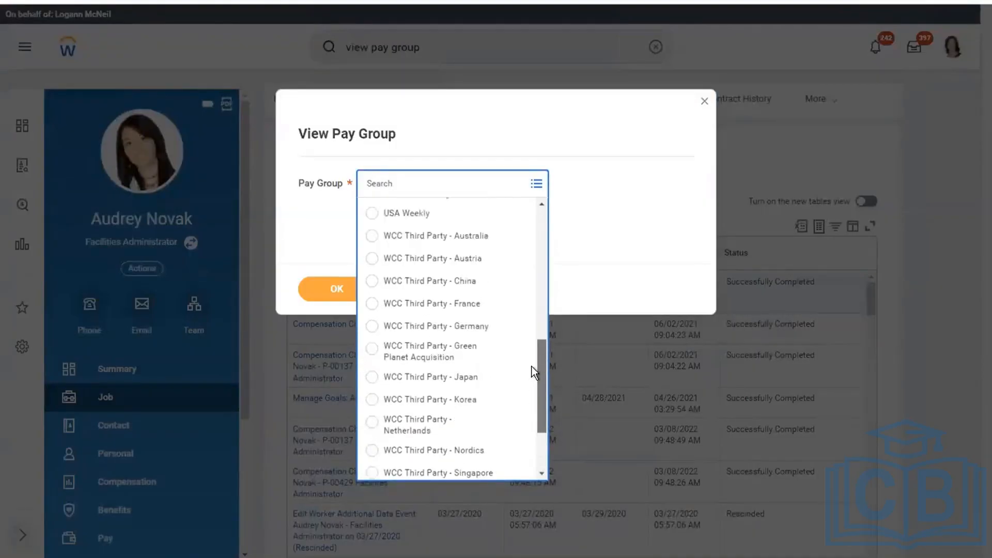
scroll(530, 351, "up", 2)
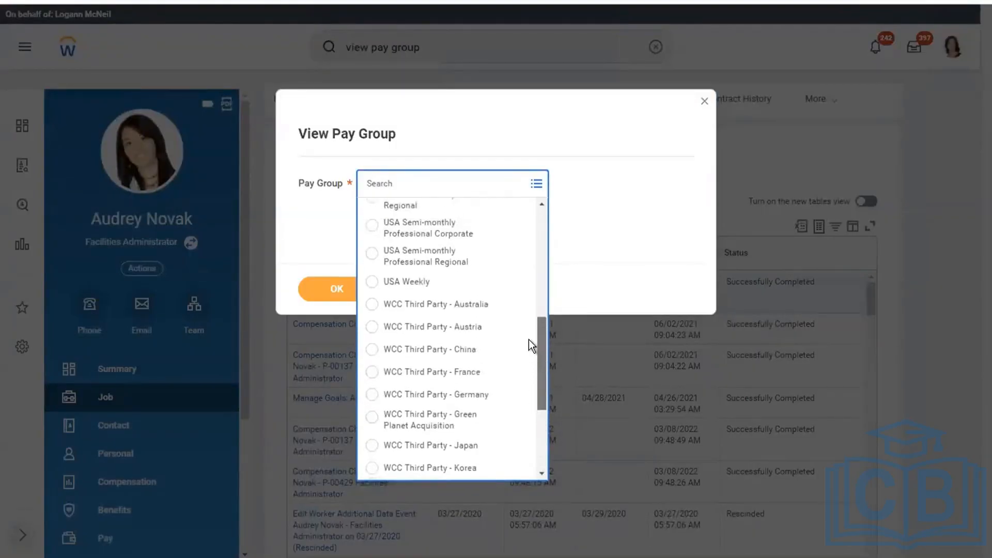
scroll(529, 334, "up", 1)
scroll(529, 327, "up", 3)
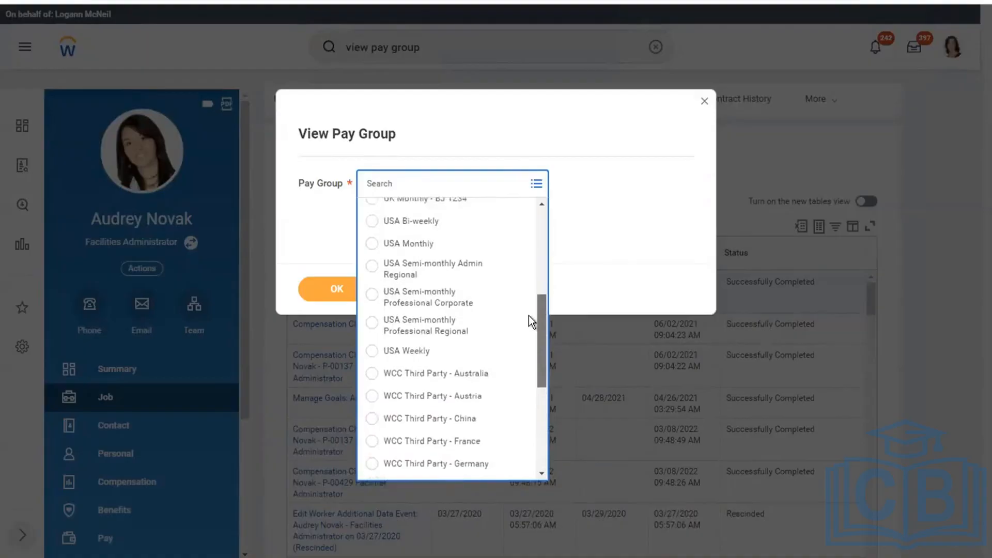
scroll(527, 297, "up", 1)
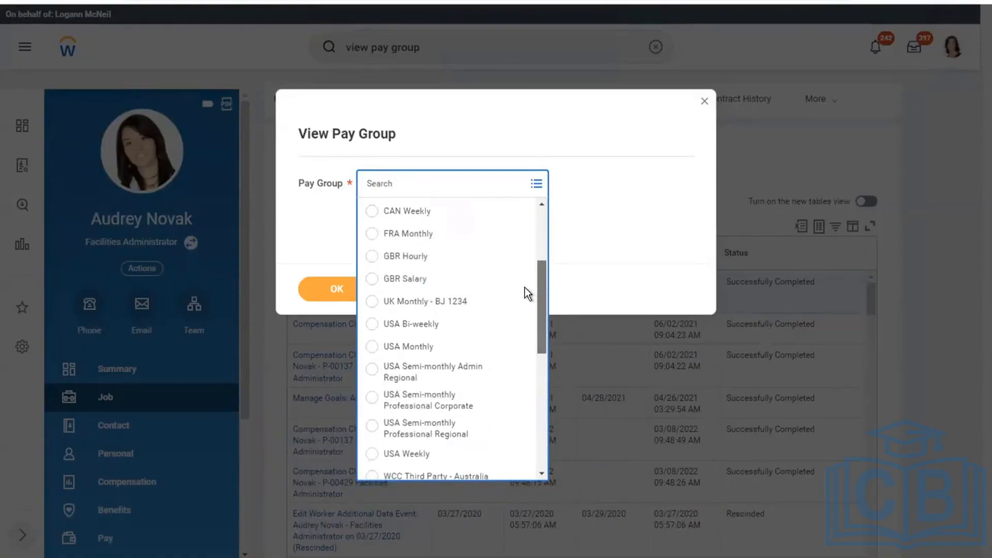
left_click(404, 454)
Show USA Weekly's members and open the second member's profile in a new tab
left_click(333, 290)
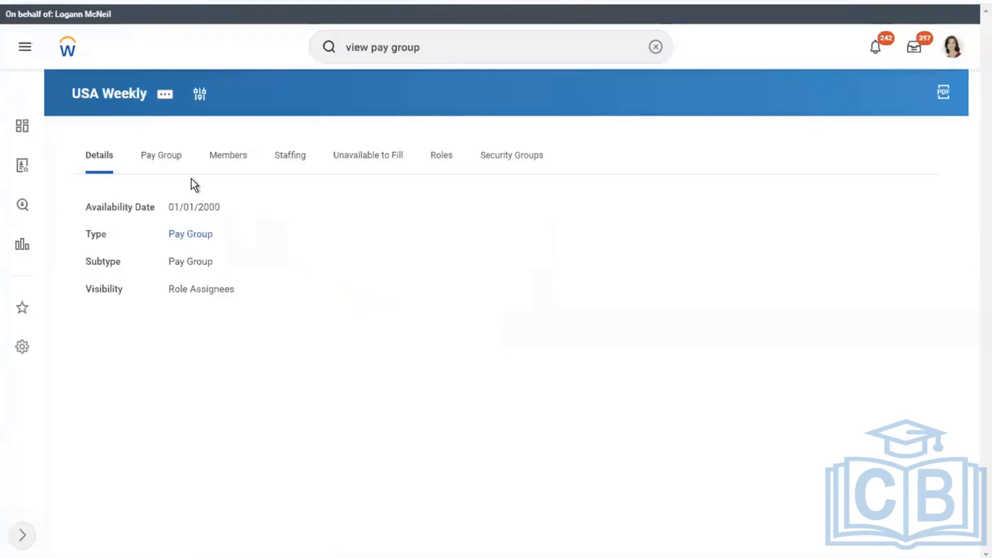
left_click(228, 156)
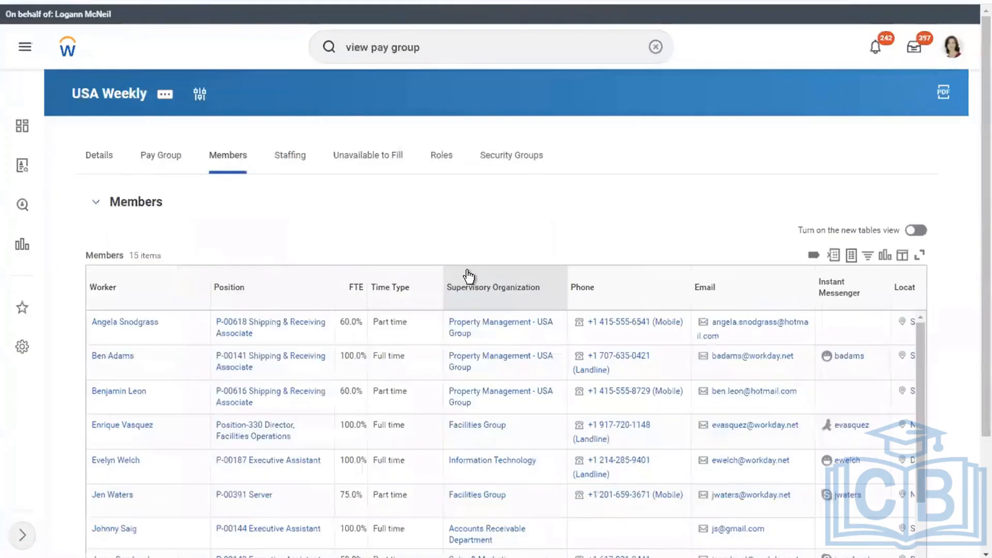
right_click(118, 360)
left_click(165, 368)
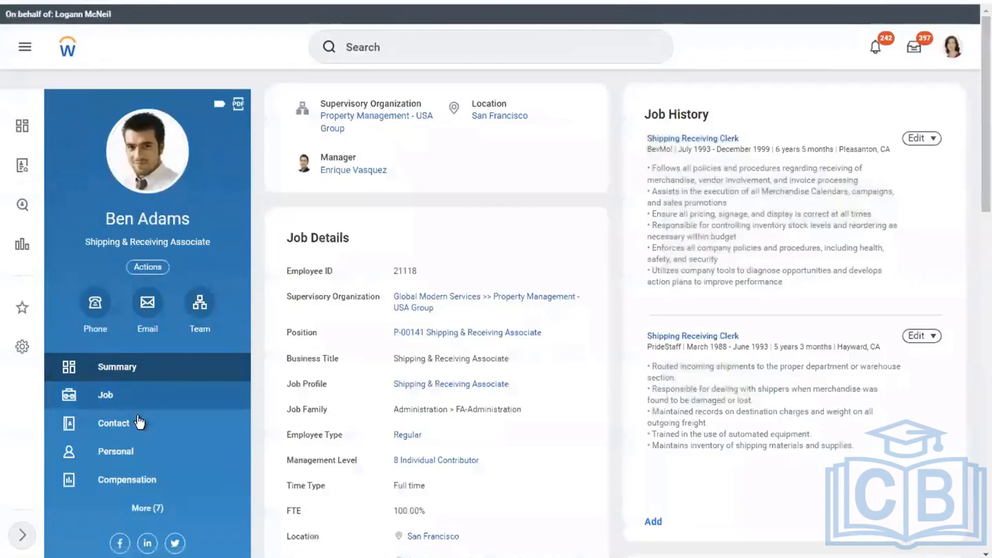
Show the member's Hourly compensation package and plan assignments, then switch to Word
left_click(146, 481)
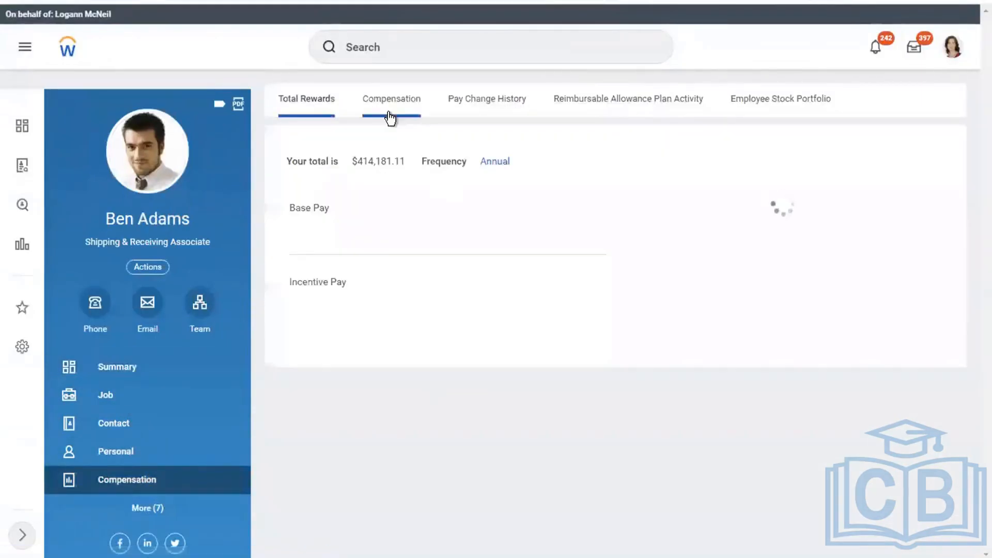
left_click(390, 115)
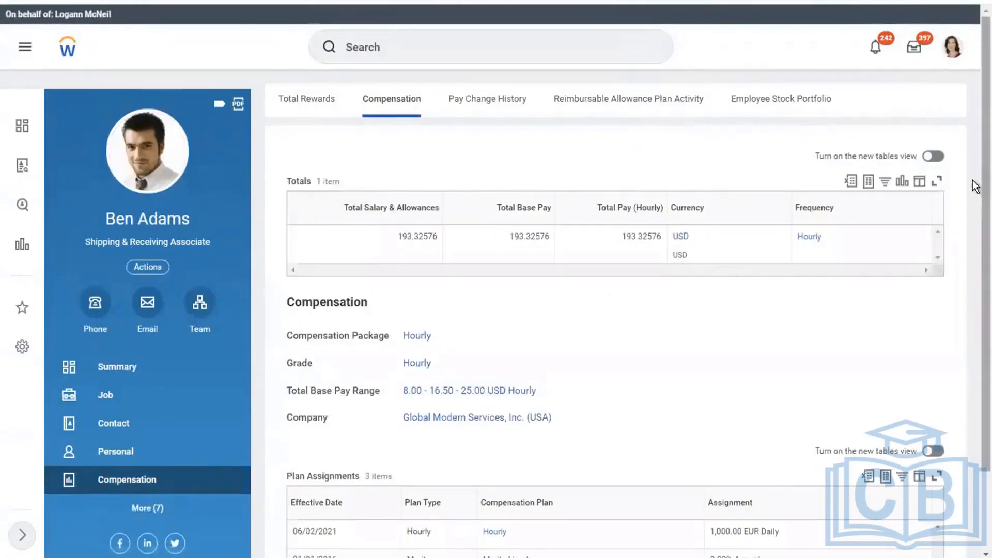
scroll(975, 310, "down", 2)
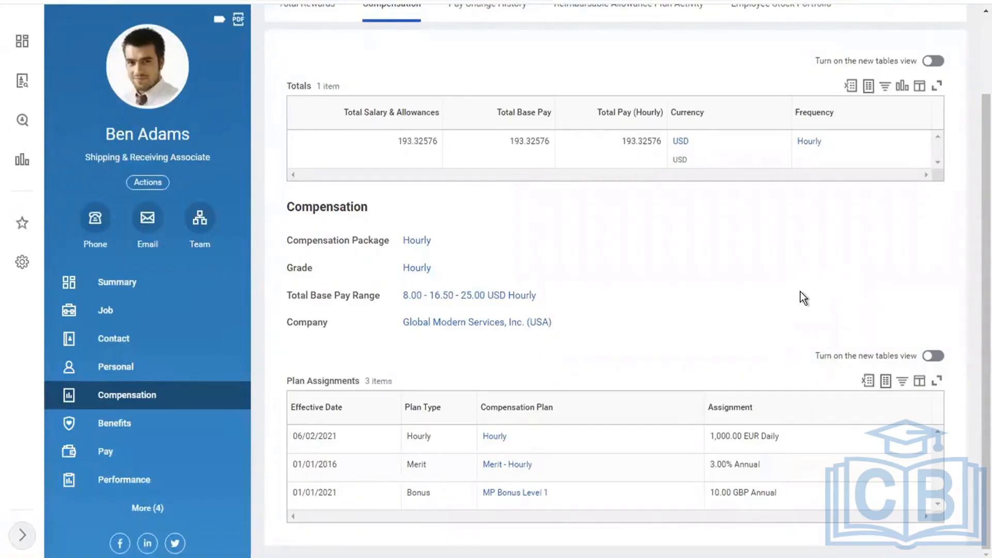
key("ctrl+Left")
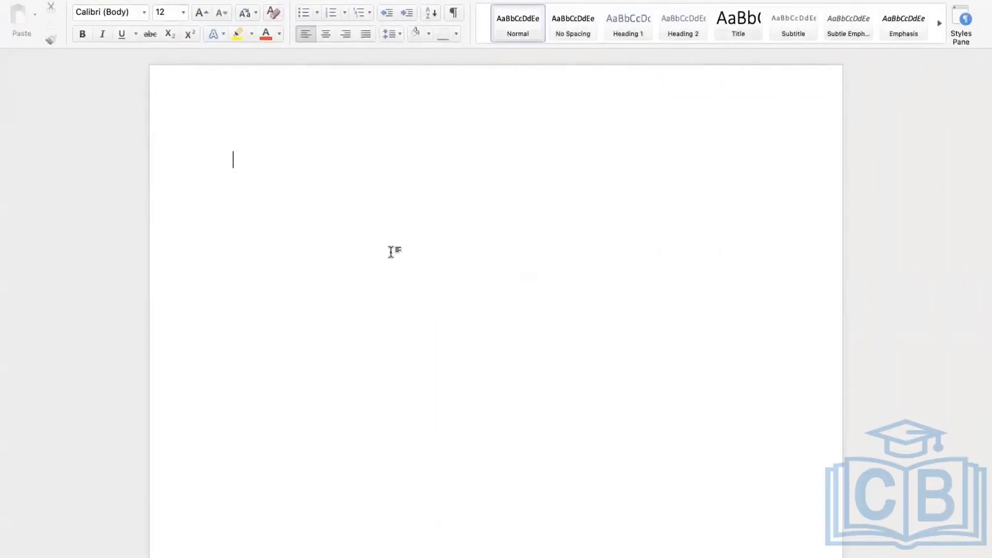
Write 'Base pay = 5000 USD' and 'February = 1000 Increment' on separate lines, fixing a caps-lock typo
key("Return")
key("Return")
key("Return")
type("Base pay = ")
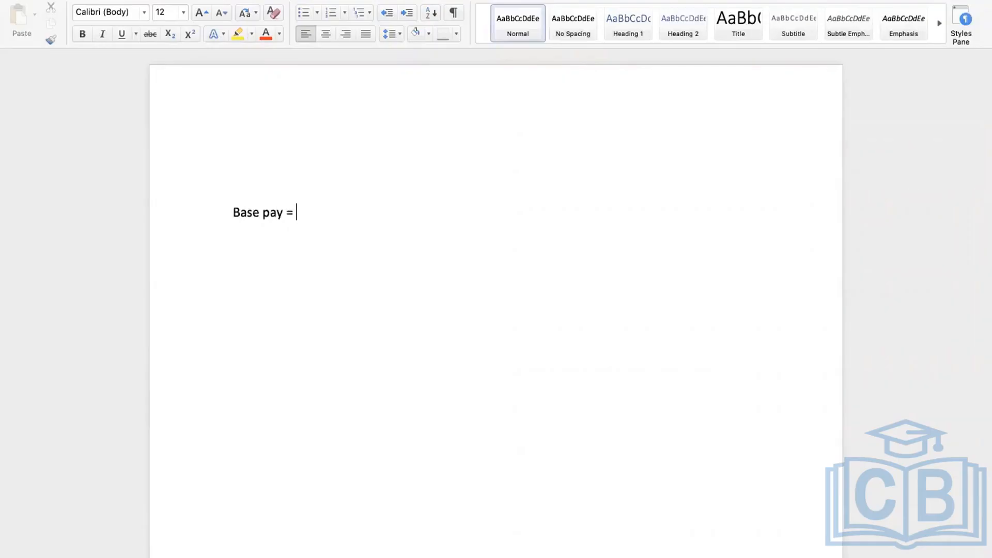
type("5000 USD")
key("Return")
type("fEBR")
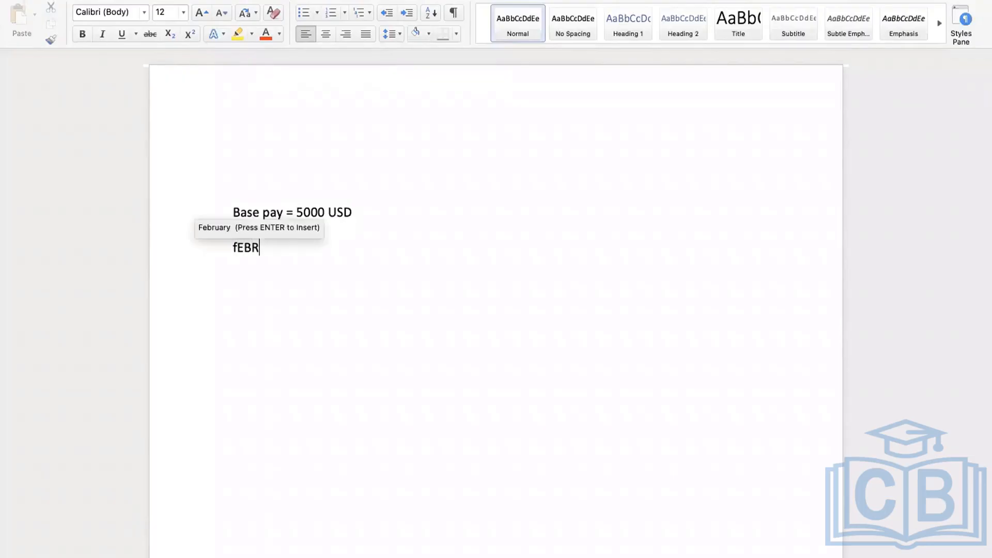
type("UARY")
key("BackSpace")
key("BackSpace")
key("BackSpace")
key("BackSpace")
key("BackSpace")
key("BackSpace")
key("BackSpace")
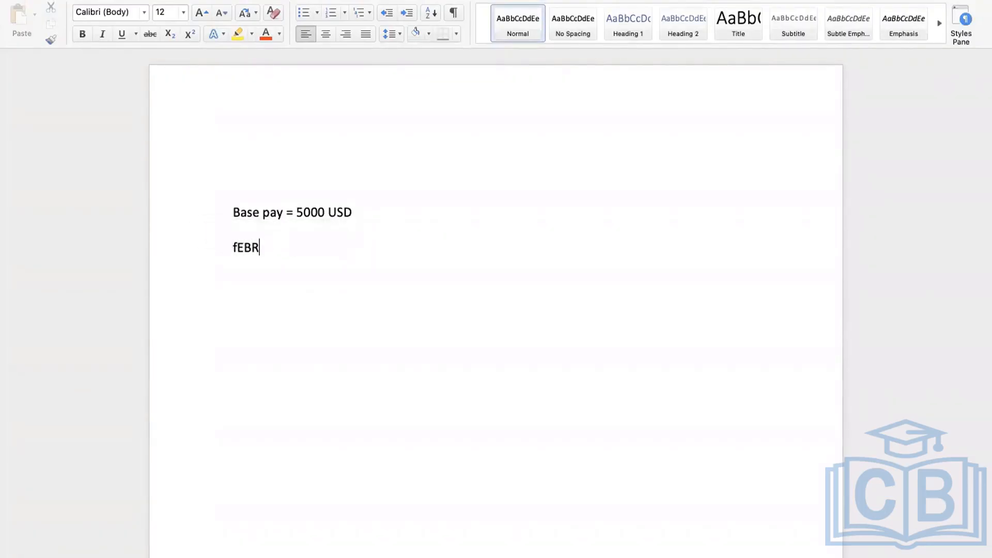
key("BackSpace")
type("February = 1000")
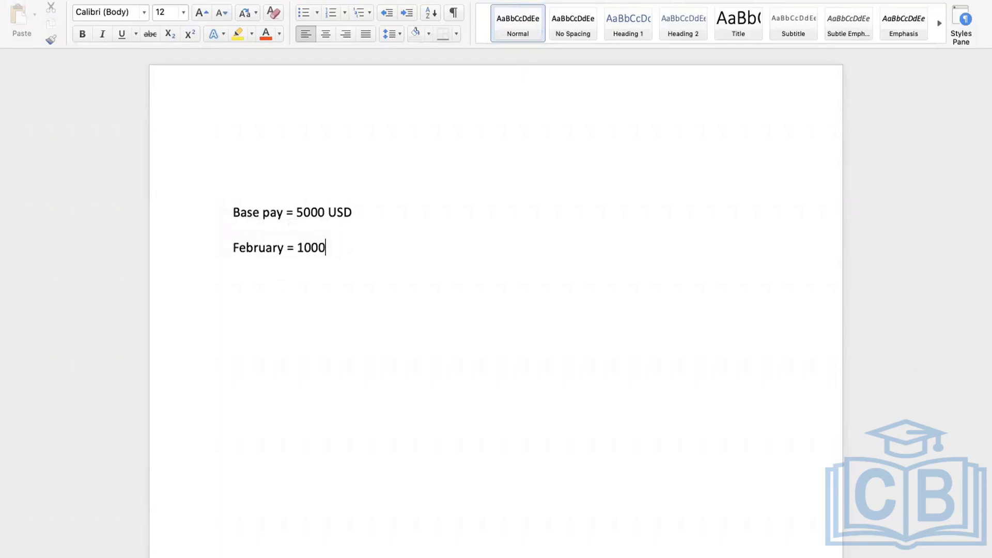
type(" Increment")
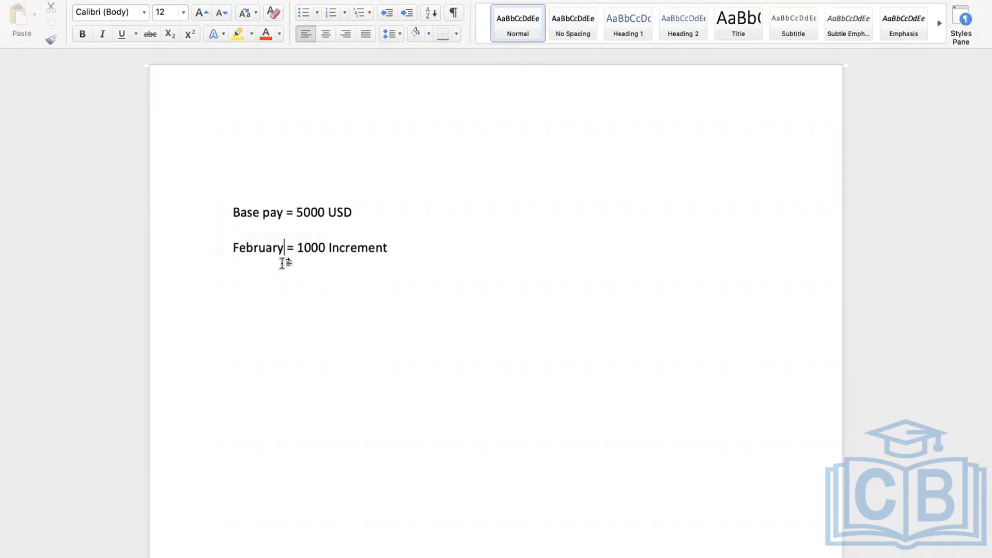
Add a 'July Salary' line a few blank lines below the February line
left_click(425, 240)
key("Return")
key("Return")
key("Return")
type("July Salary")
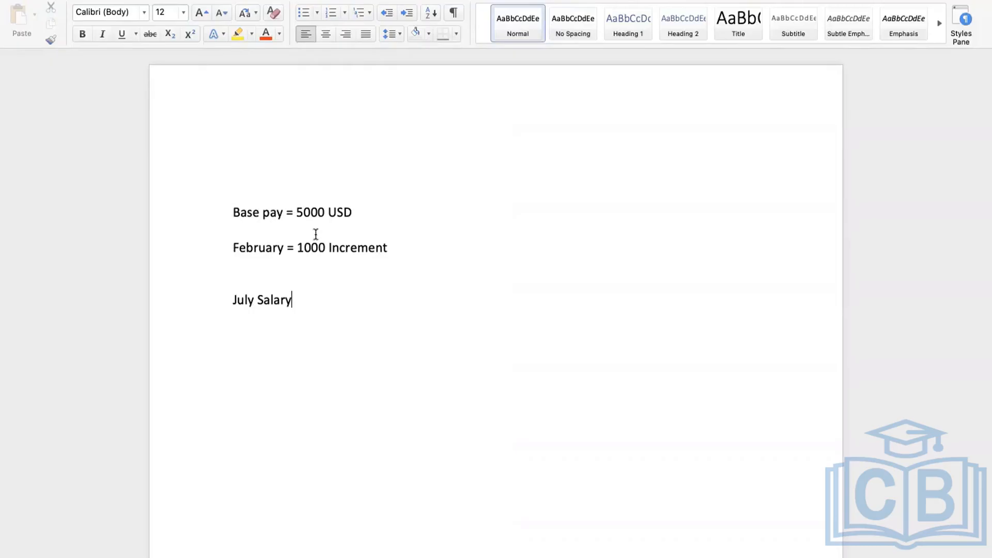
left_click(390, 252)
left_click(295, 305)
left_click(398, 242)
Insert lines 'March = 1000', 'April = 1000', 'May = 1000' and 'June = 1000' under February
key("Return")
type("Mar")
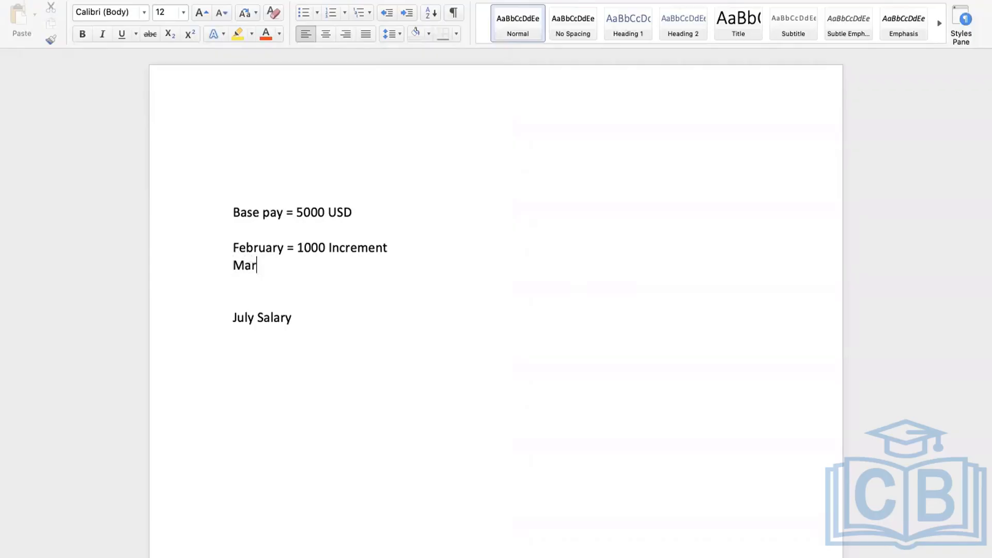
type("ch = 1000")
key("Return")
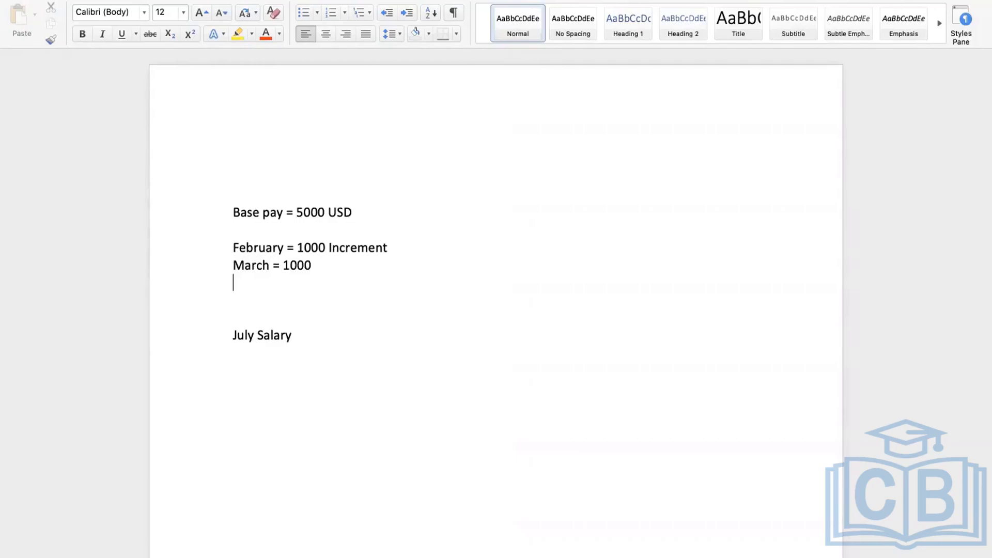
type("April = 1000")
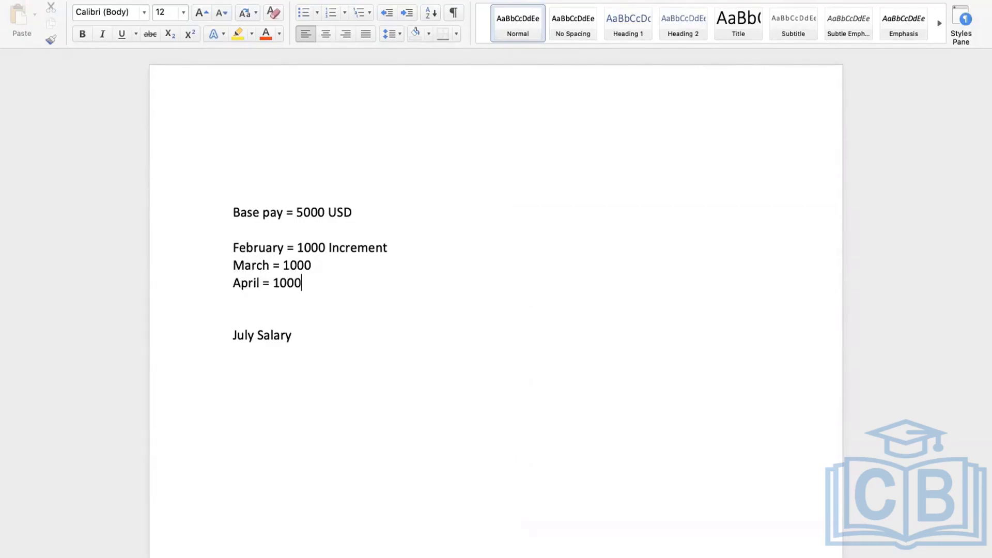
key("Return")
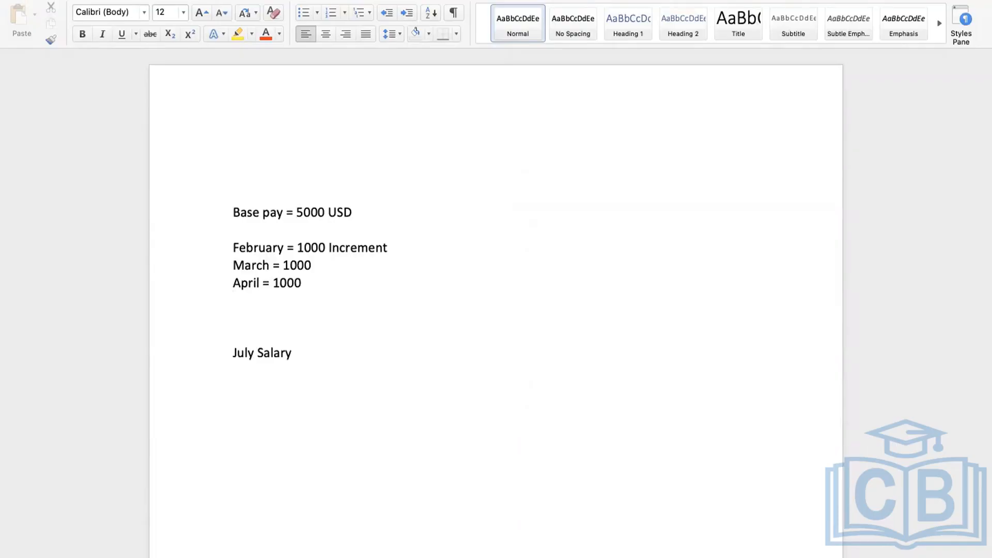
type("May = 1000")
key("Return")
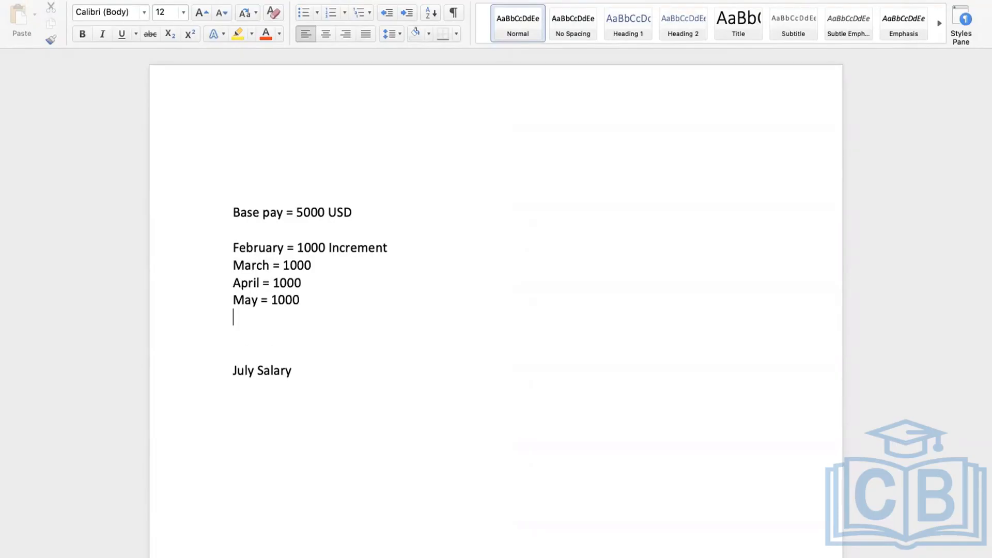
type("June = 1000")
Deselect the February–June increment lines in Word and return to the employee's Workday compensation page
left_click(333, 383)
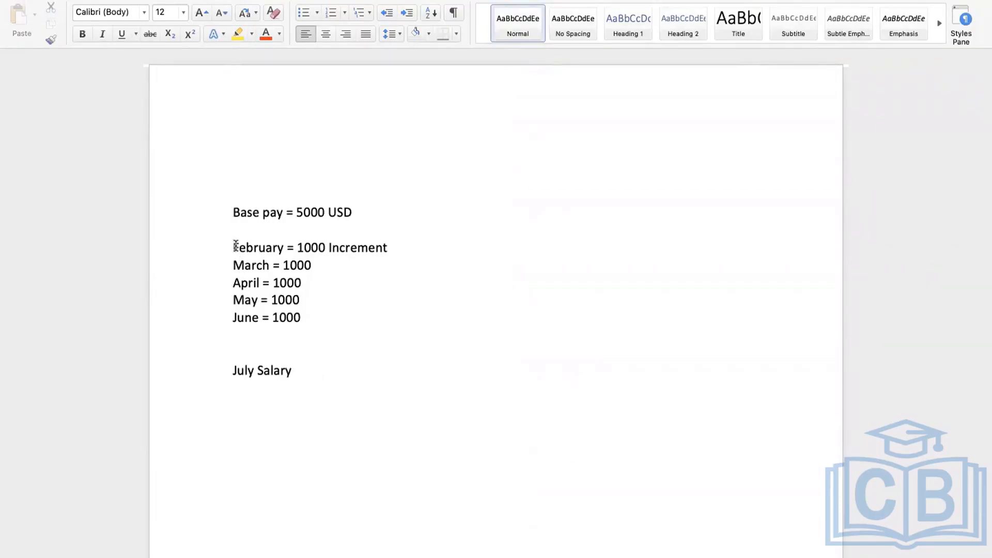
left_click_drag(235, 246, 299, 314)
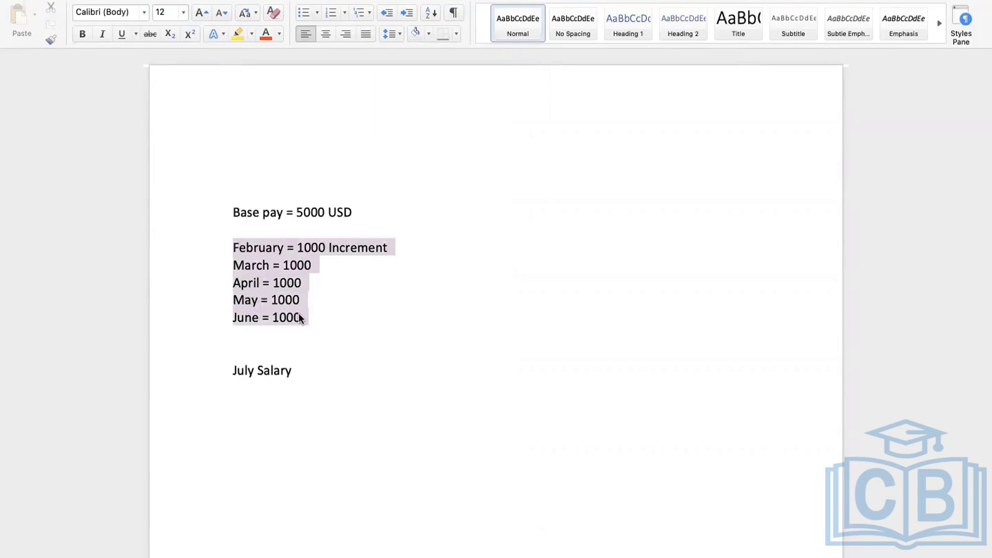
left_click(299, 314)
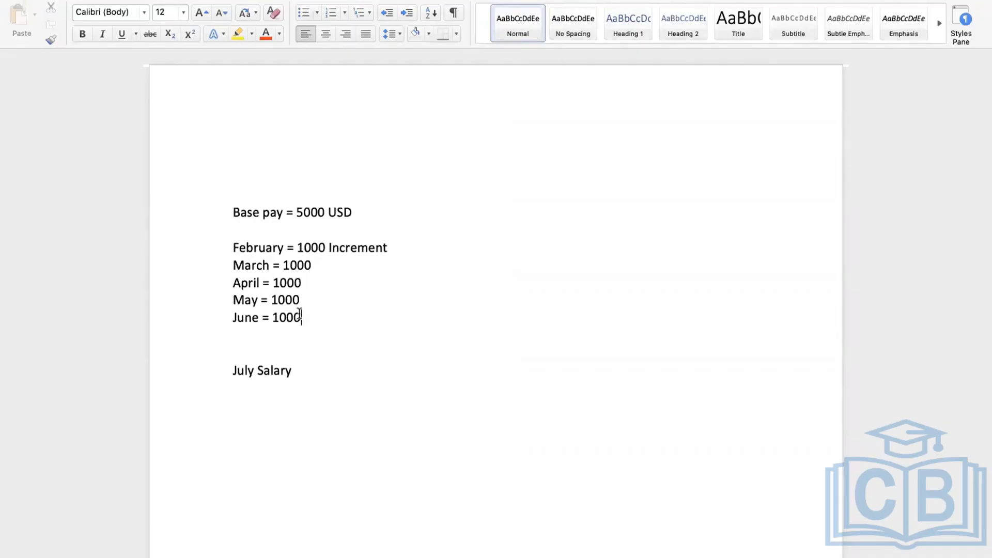
key("ctrl+Right")
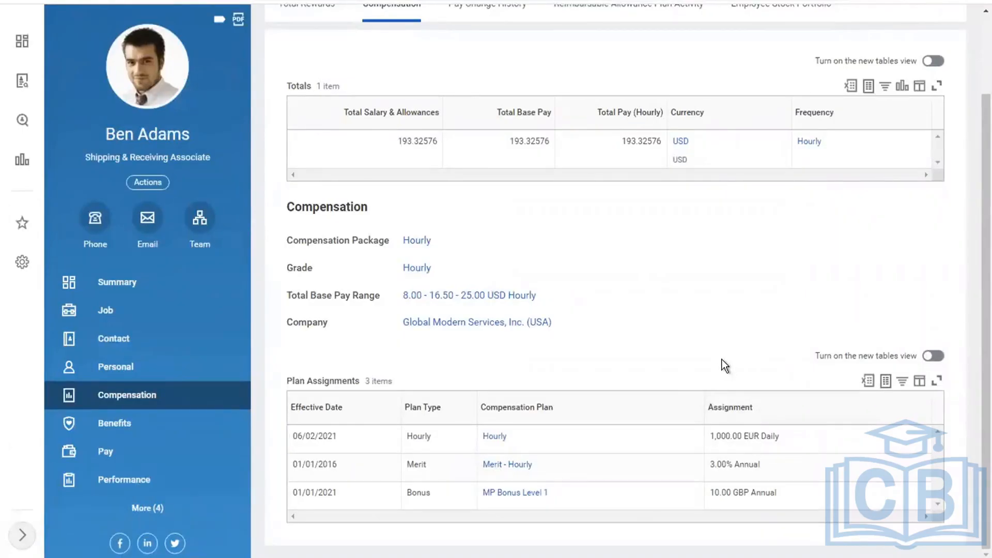
Open the Hourly plan's View Hourly Plan page in a new tab from its related-actions popup
left_click(516, 439)
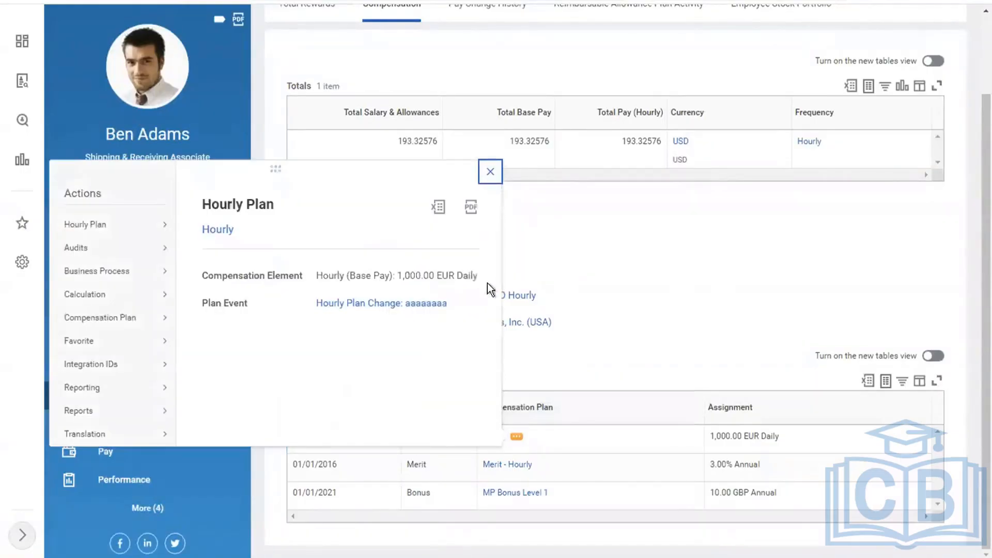
right_click(214, 233)
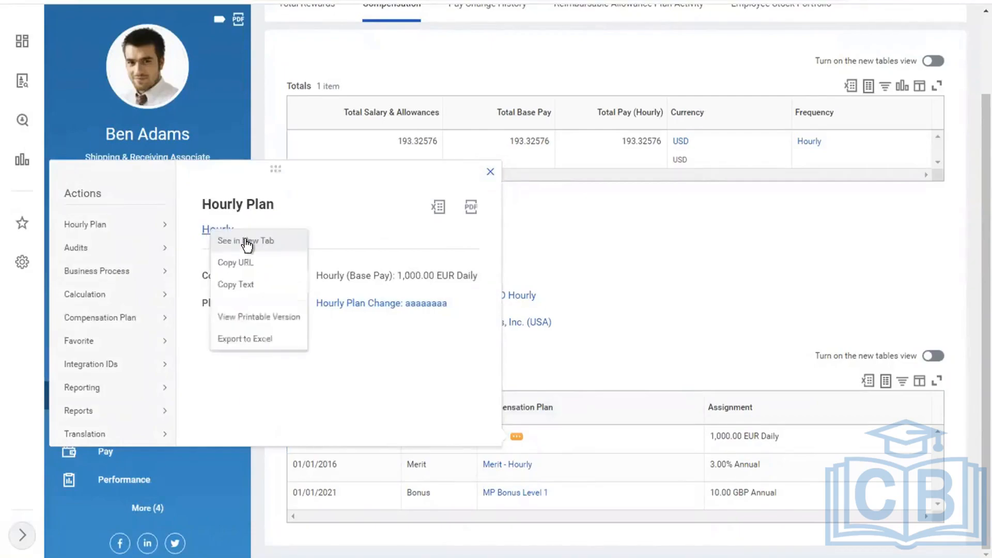
left_click(245, 239)
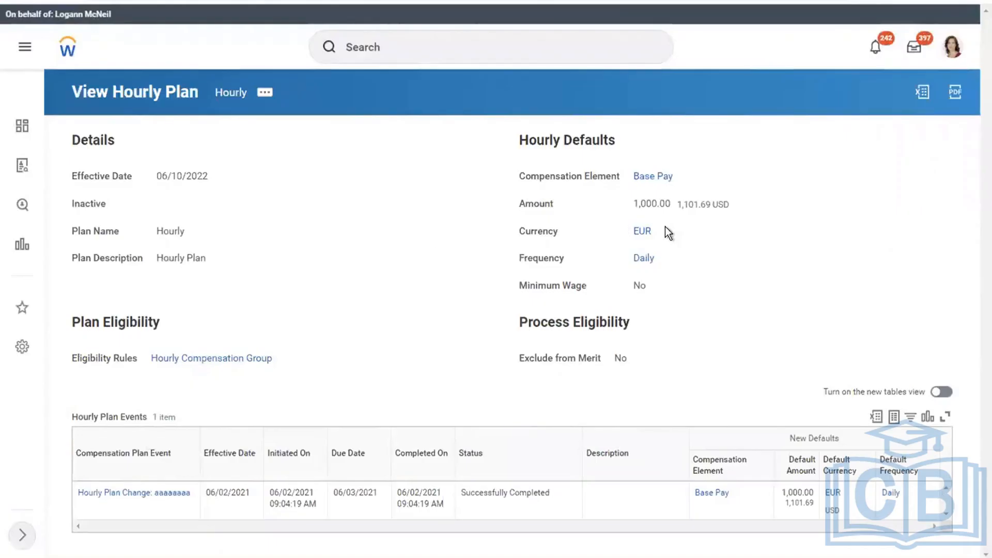
Check the Hourly plan's 1,000.00 EUR Daily Base Pay default by highlighting its EUR currency
left_click_drag(665, 227, 628, 227)
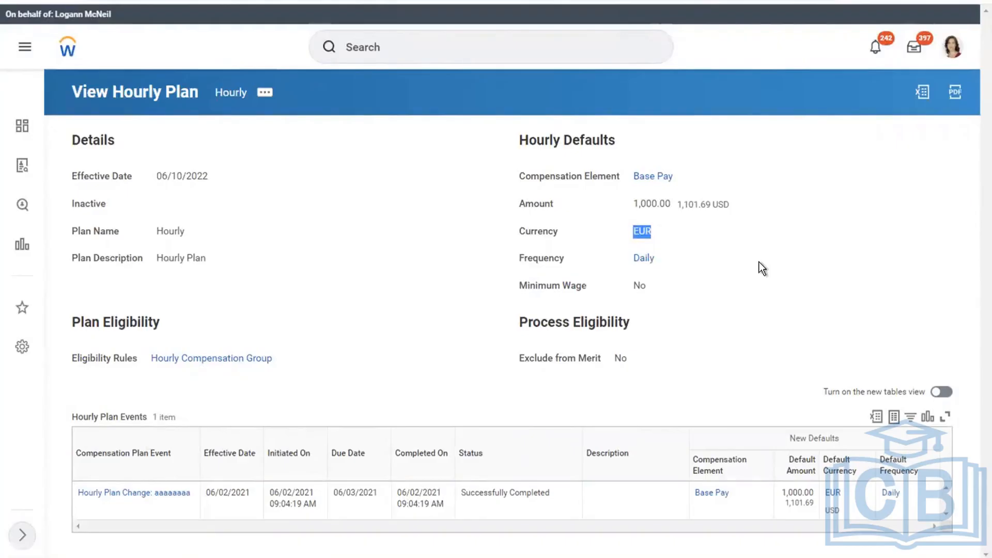
mouse_move(164, 496)
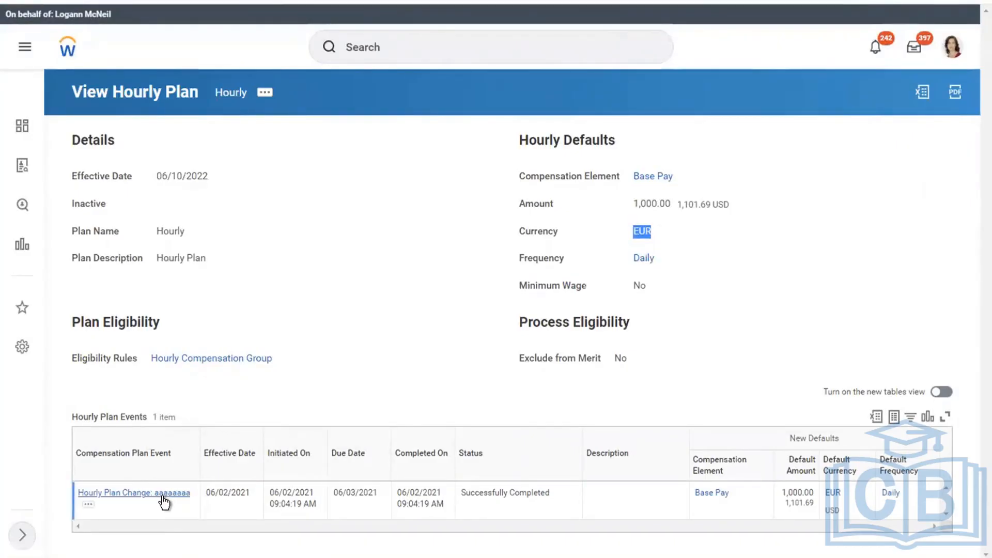
left_click(389, 323)
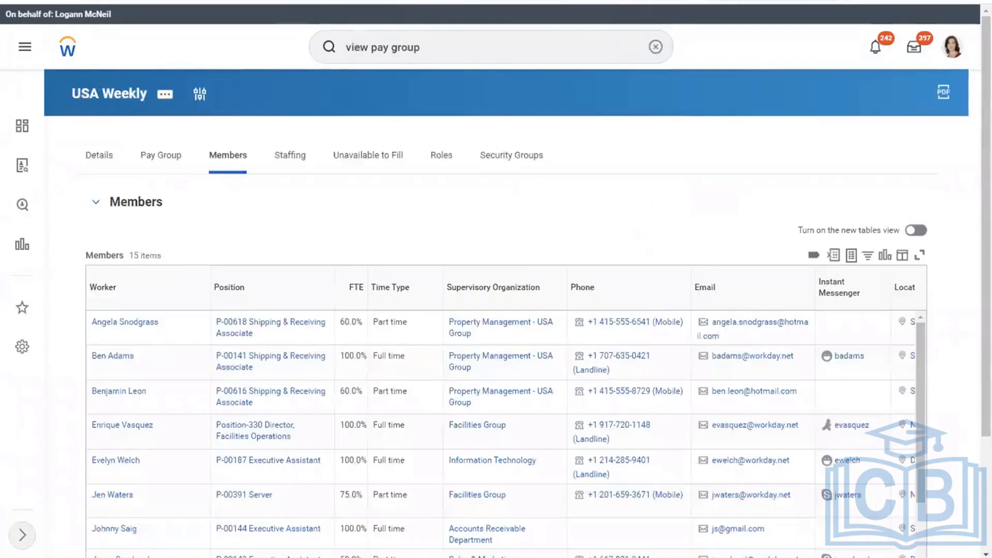
Open the Executive Assistant's worker profile in a new tab from the Members table
right_click(112, 465)
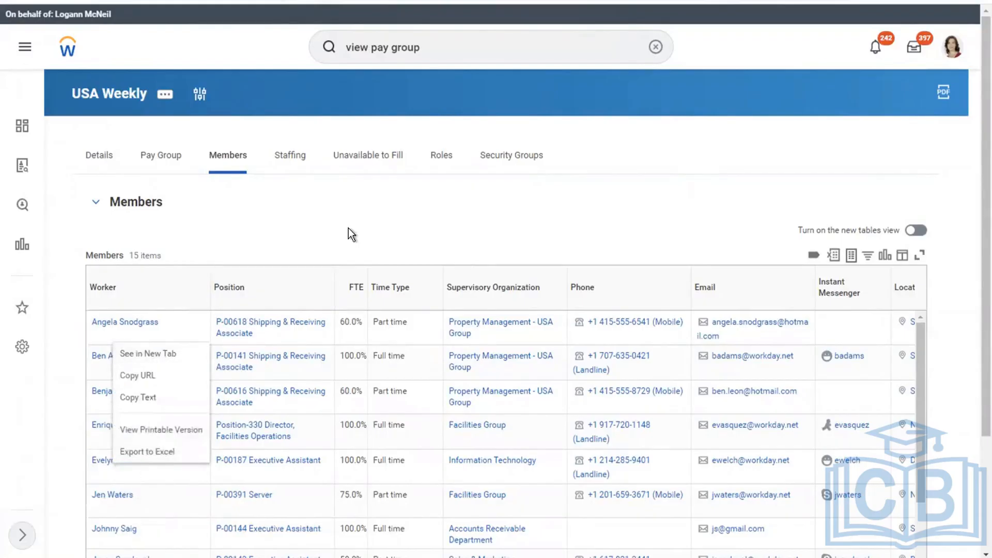
left_click(151, 354)
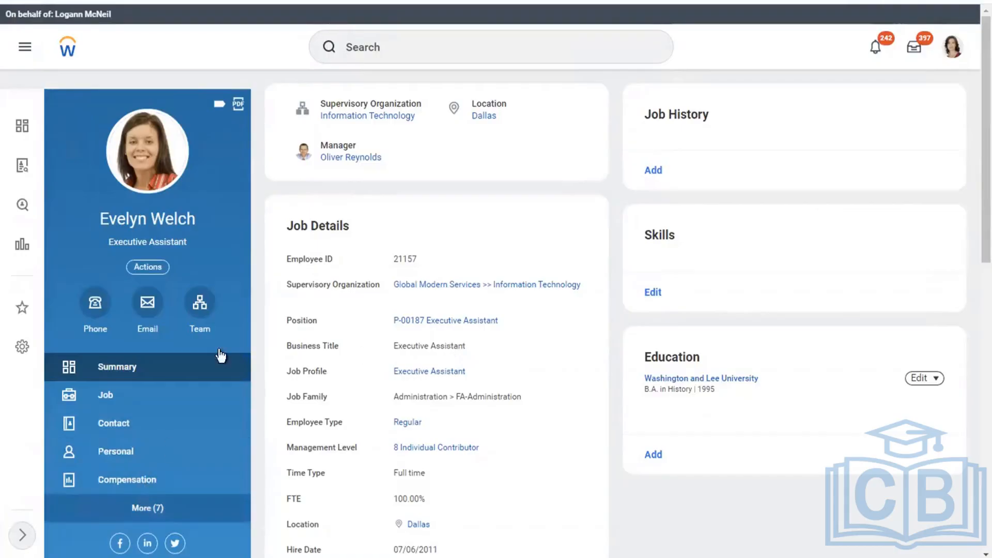
Review the Executive Assistant's 12/24–12/30/2018 payroll result: gross $1,584.58, net $996.26
left_click_drag(246, 269, 246, 377)
left_click(133, 354)
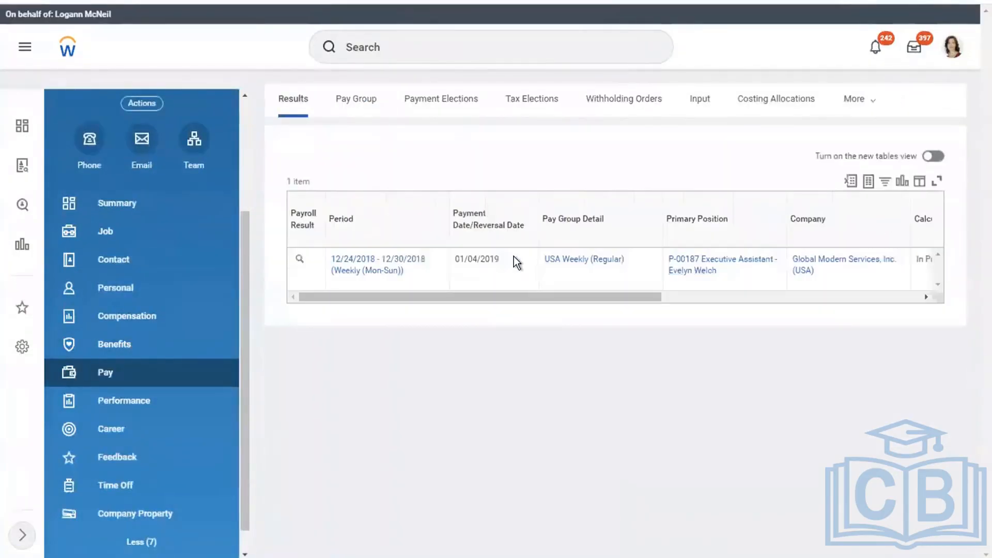
left_click_drag(513, 292, 760, 309)
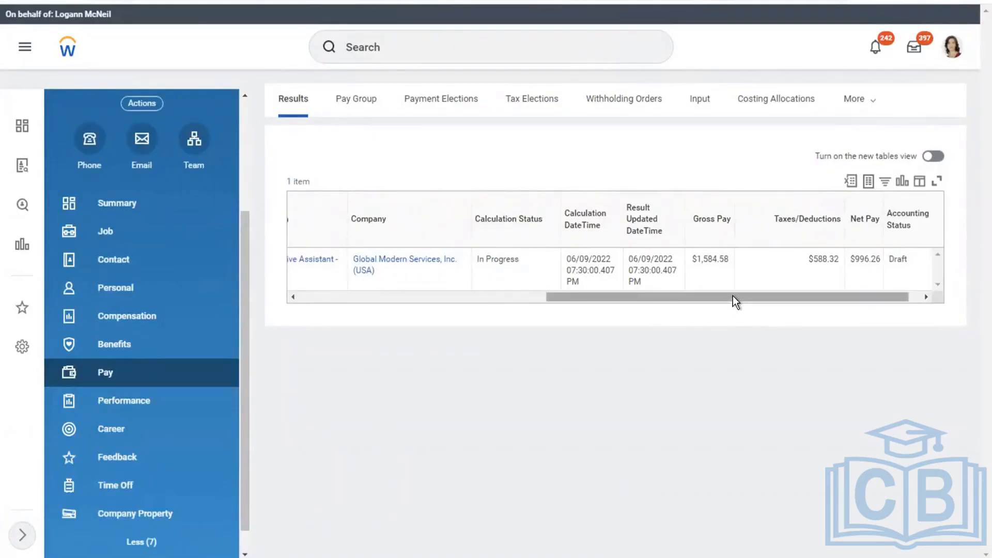
left_click_drag(733, 297, 817, 298)
left_click_drag(614, 294, 343, 241)
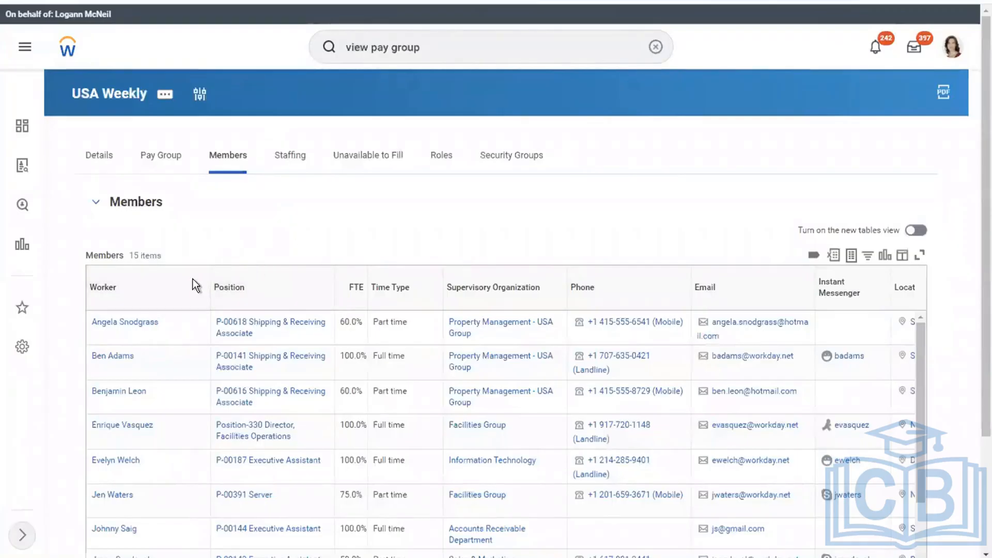
Open the third member's profile in a new tab and view their Pay Group: USA Weekly, Weekly frequency
right_click(115, 395)
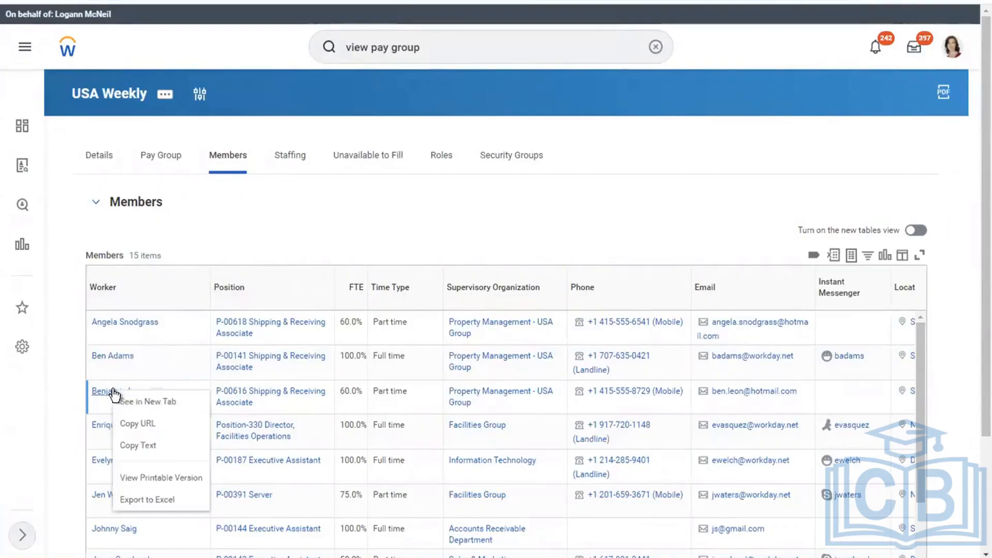
left_click(170, 403)
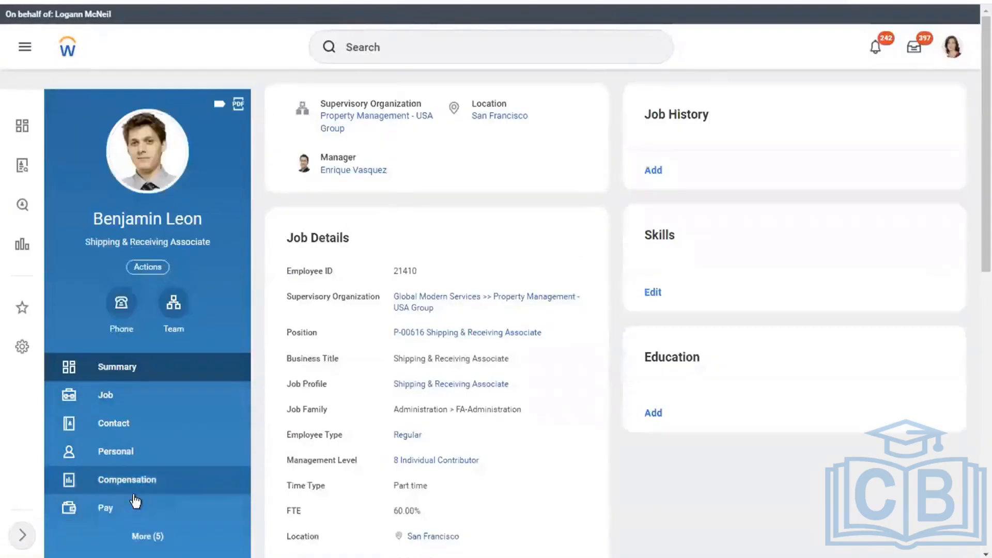
left_click(106, 507)
left_click(356, 111)
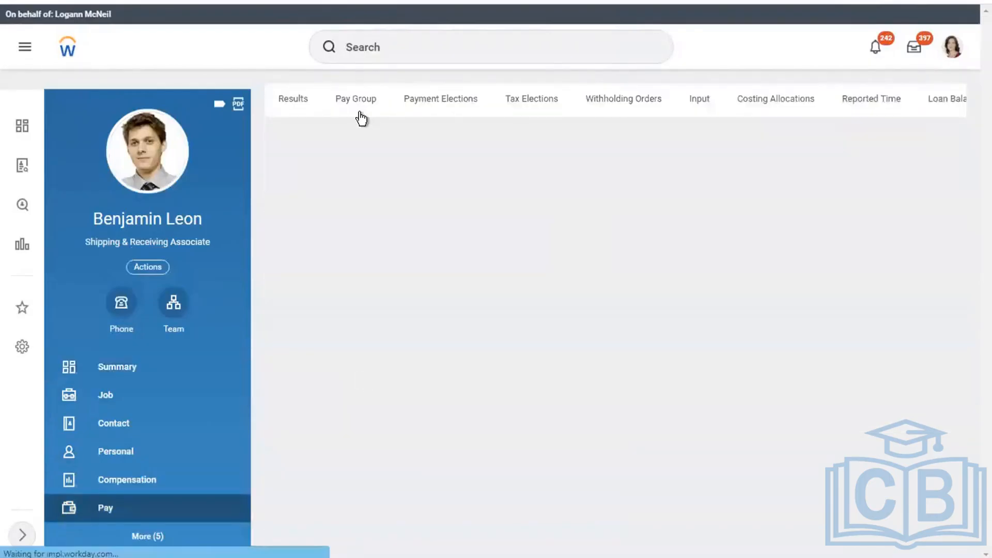
left_click(355, 108)
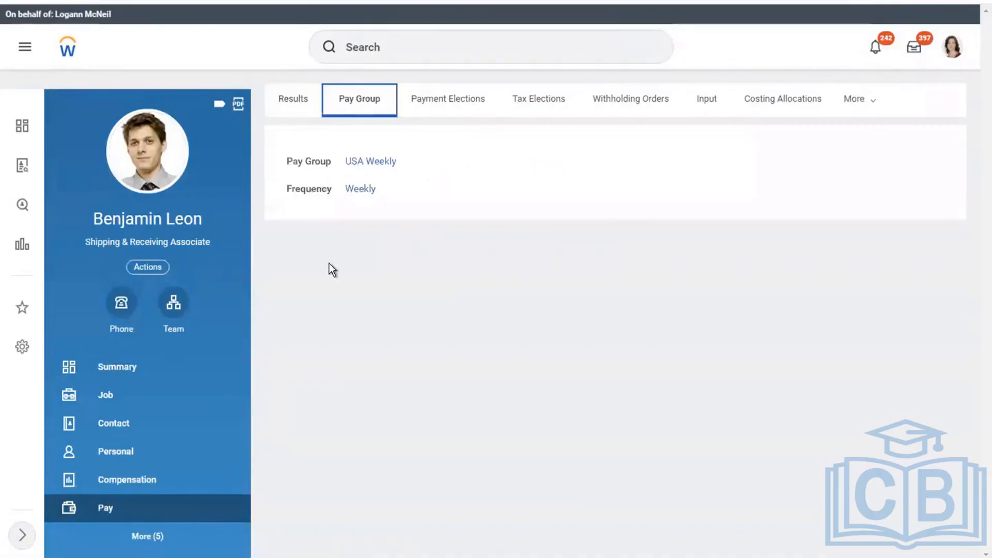
From the worker's Compensation tab, open the Hourly plan (1,000.00 EUR Daily) in a new tab
left_click(114, 480)
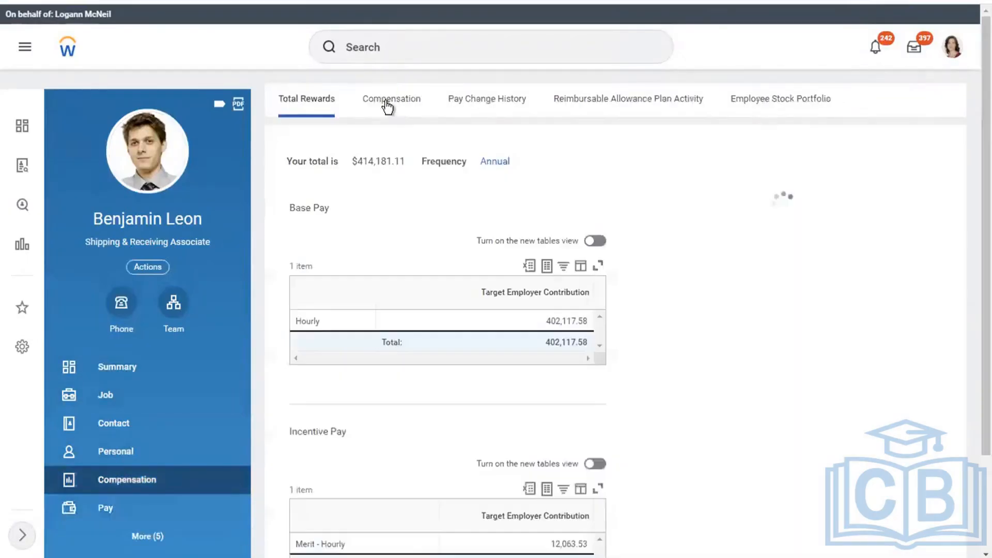
left_click(387, 106)
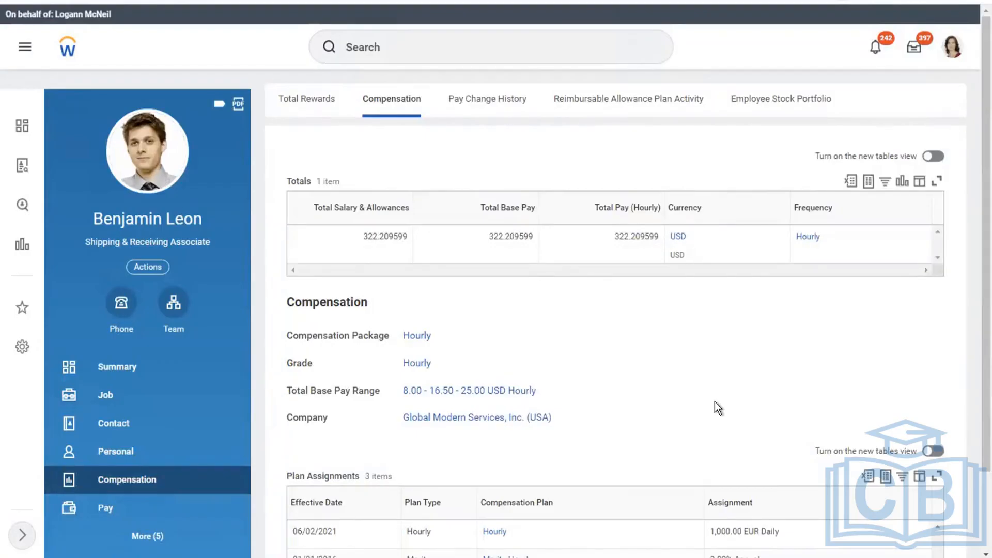
scroll(715, 401, "down", 2)
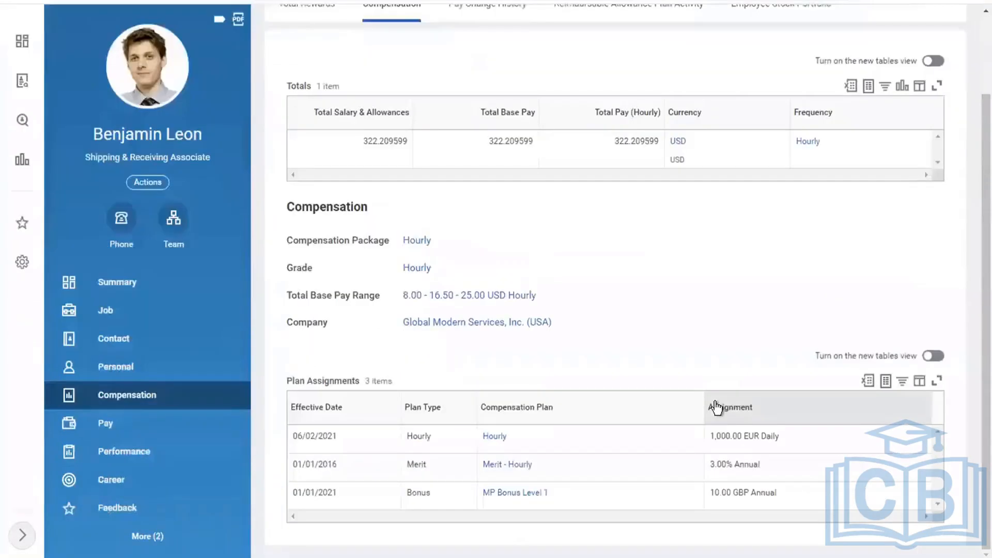
right_click(500, 438)
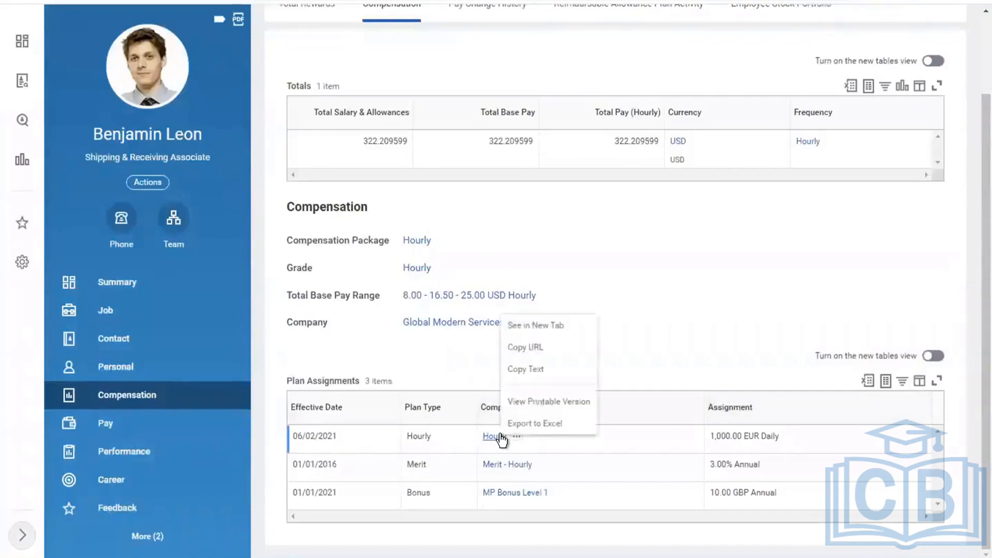
left_click(521, 333)
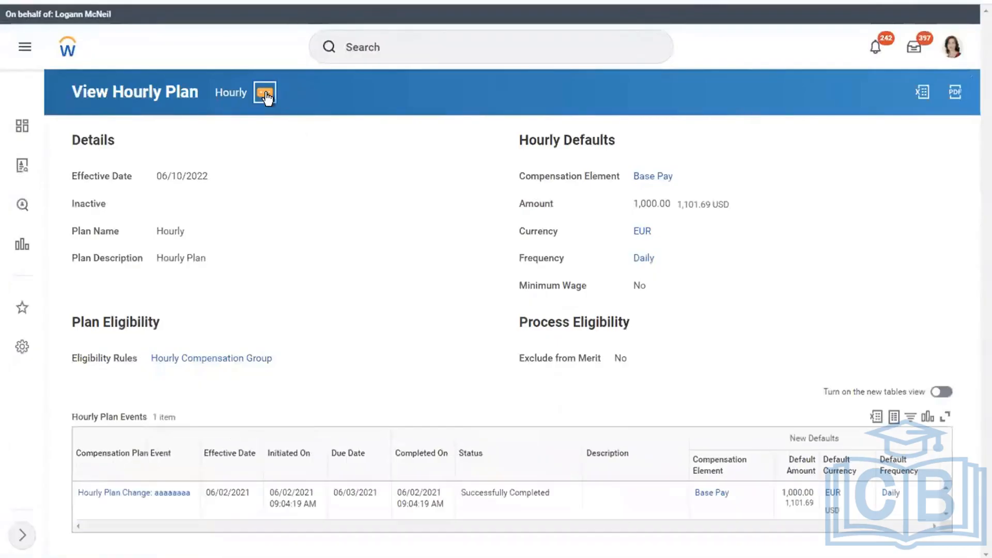
Start editing the Hourly plan, browse its effective-date calendar, then close the edit without saving
left_click(265, 93)
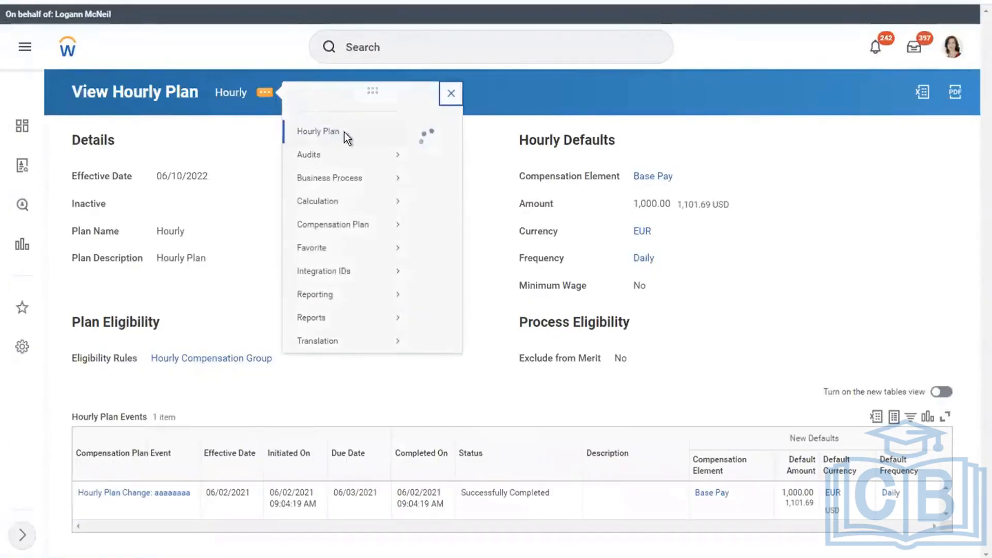
mouse_move(339, 146)
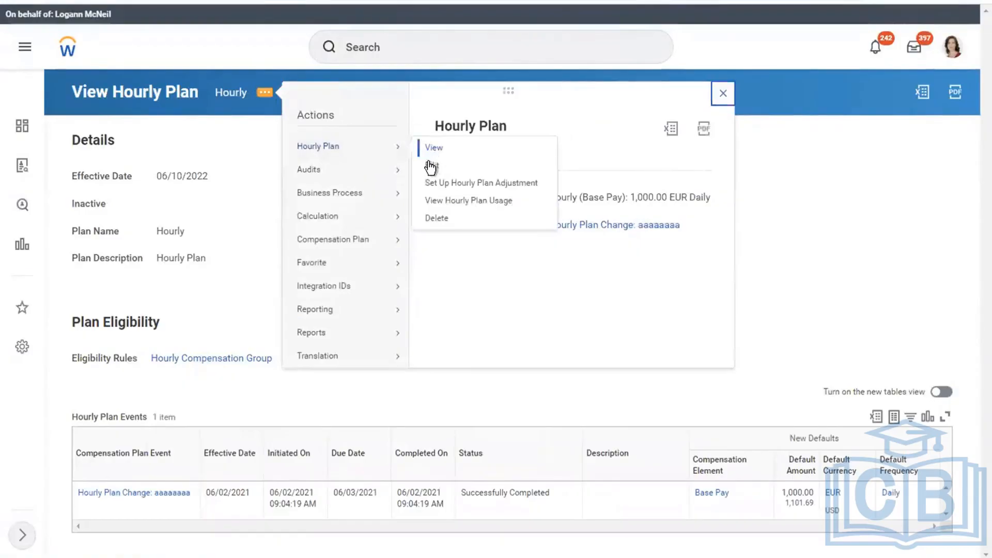
left_click(429, 165)
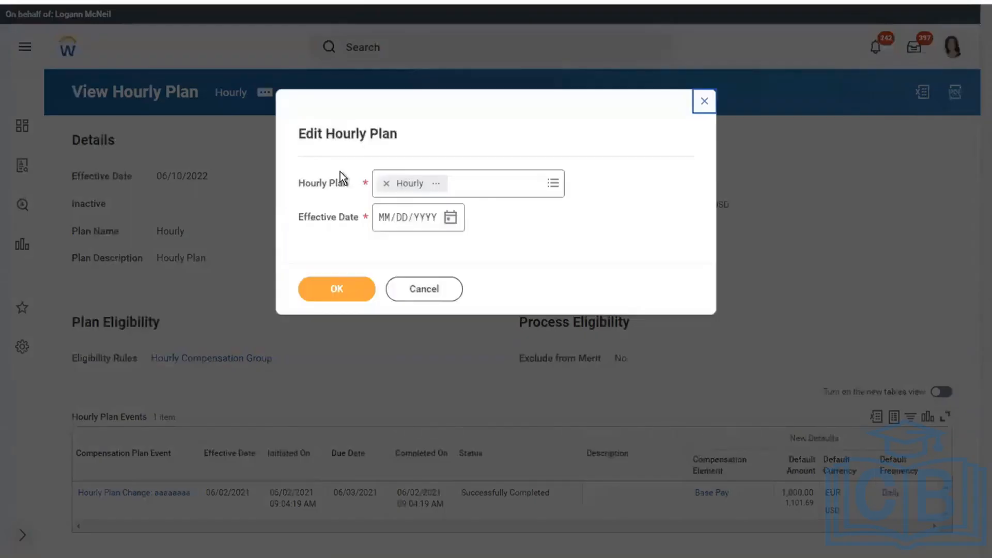
left_click(451, 218)
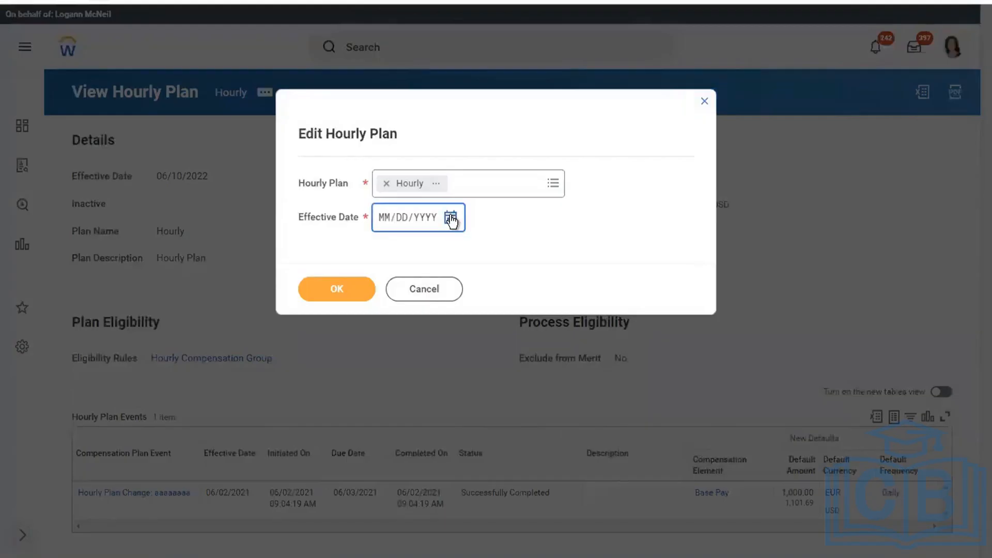
left_click(386, 221)
left_click(703, 95)
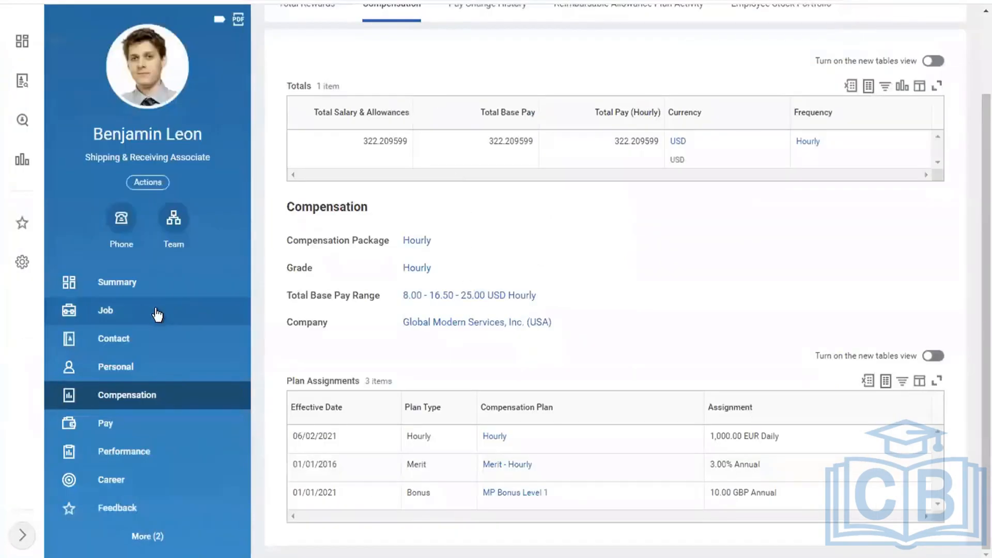
left_click(158, 315)
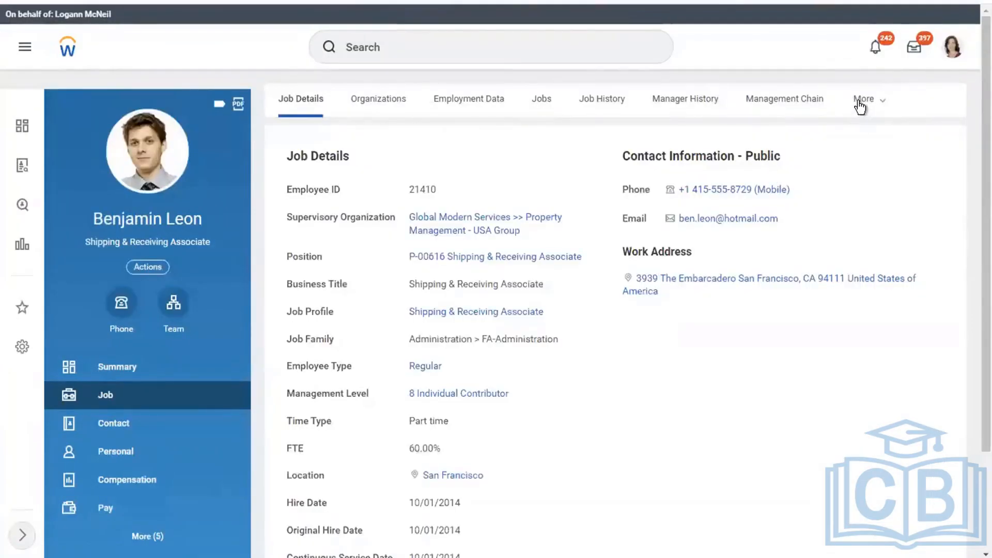
left_click(860, 106)
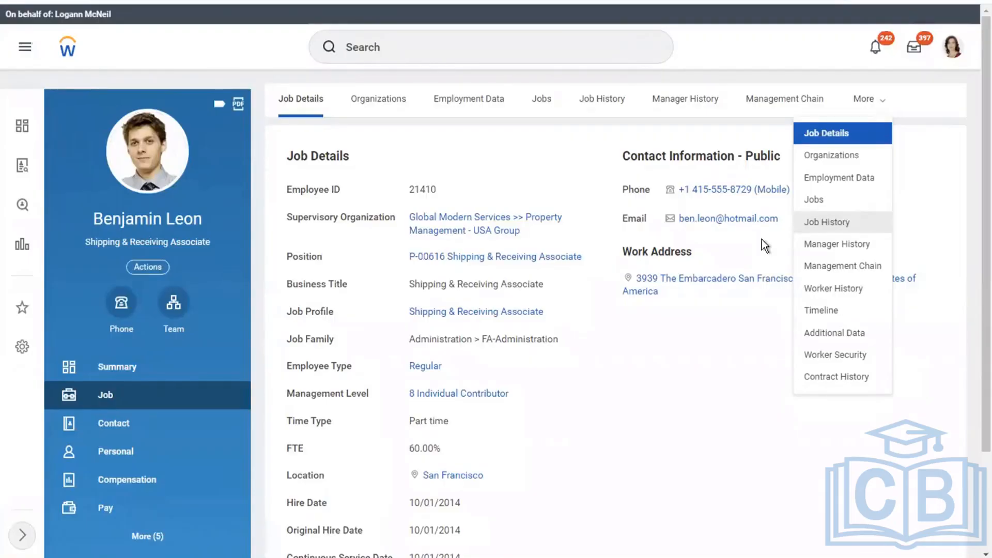
left_click(106, 482)
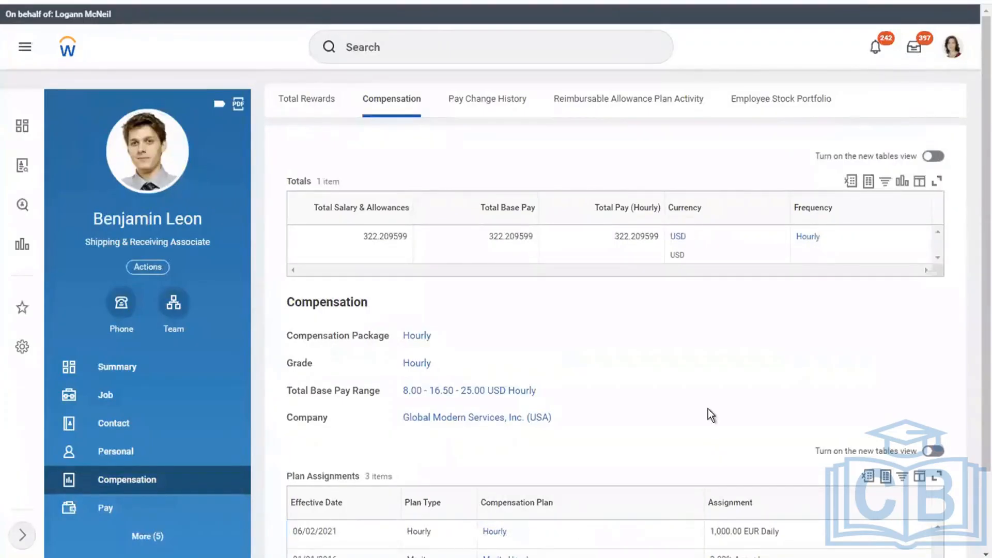
Scroll down the Compensation page to review the plan assignments
scroll(708, 409, "down", 1)
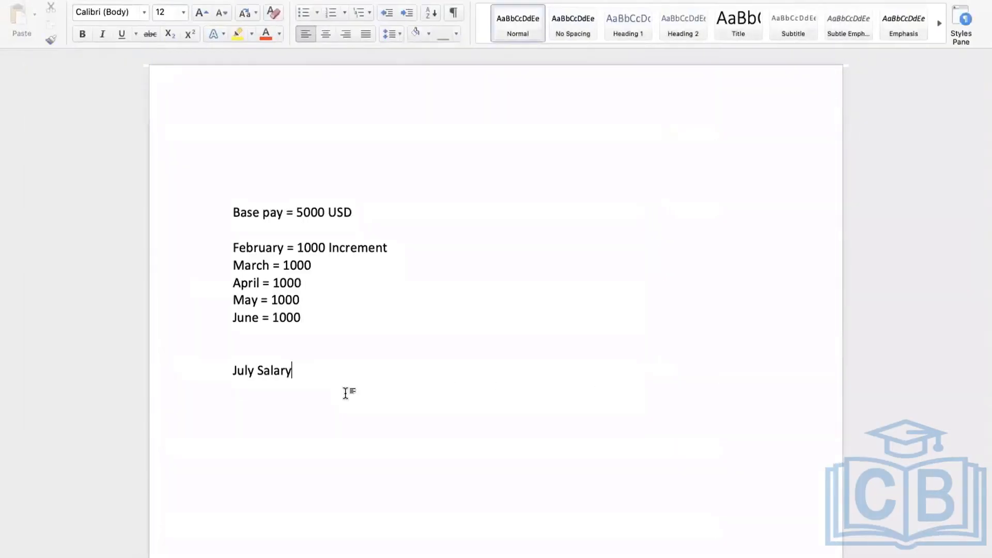
Add checklist item 1 on hourly wage assignment, effective date and rate; item 2 on earning eligibility rule
key("Return")
type("1.Check the hourly wage ")
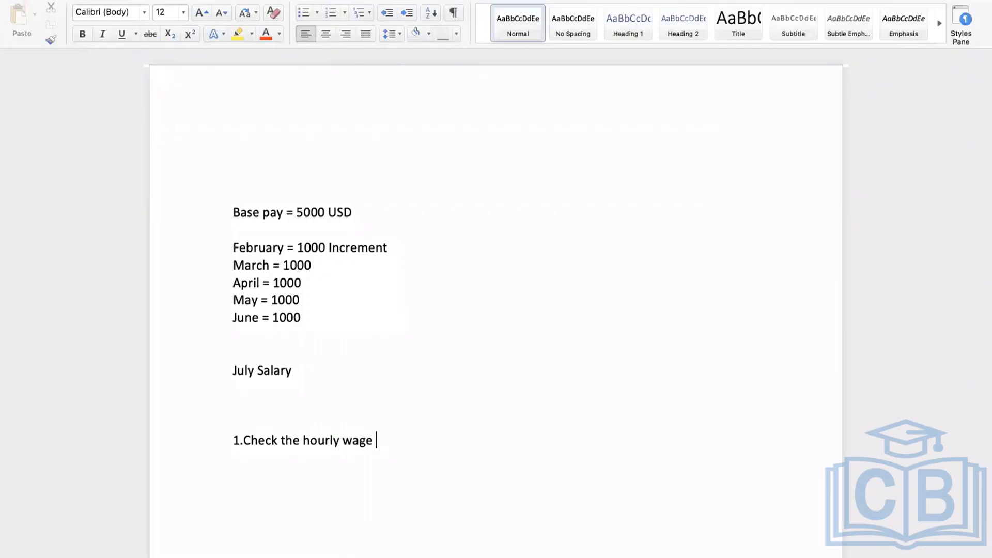
type("assign or no")
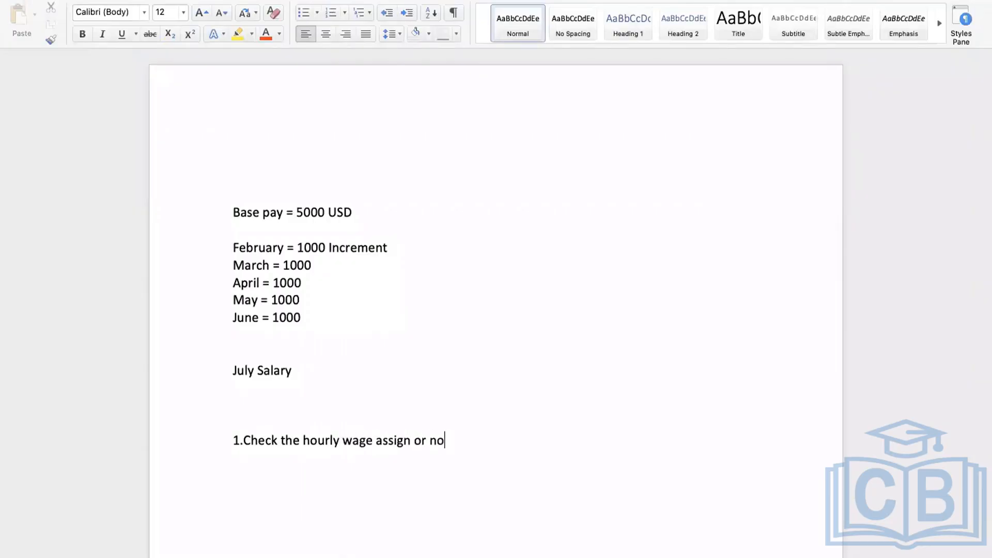
type("t")
type(" and also the ")
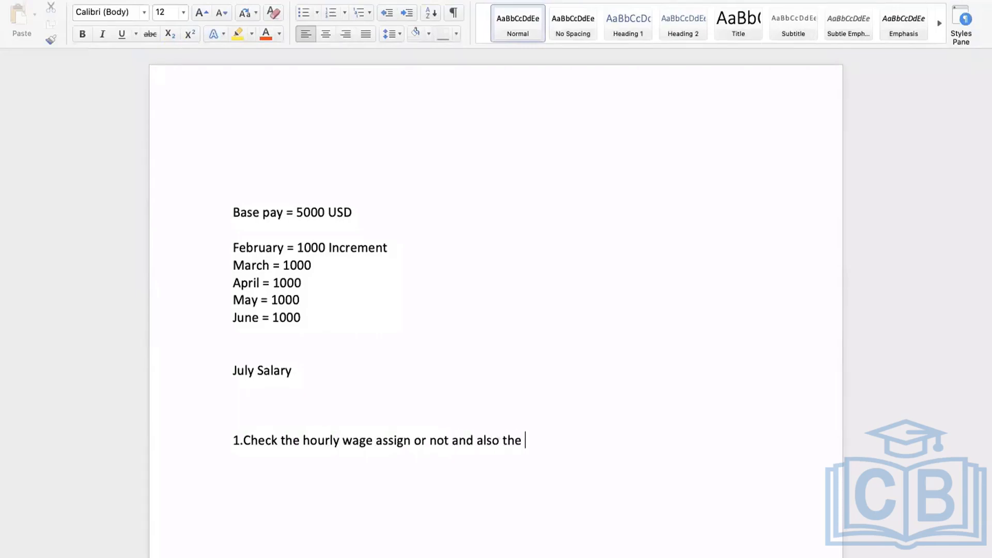
type("effective da")
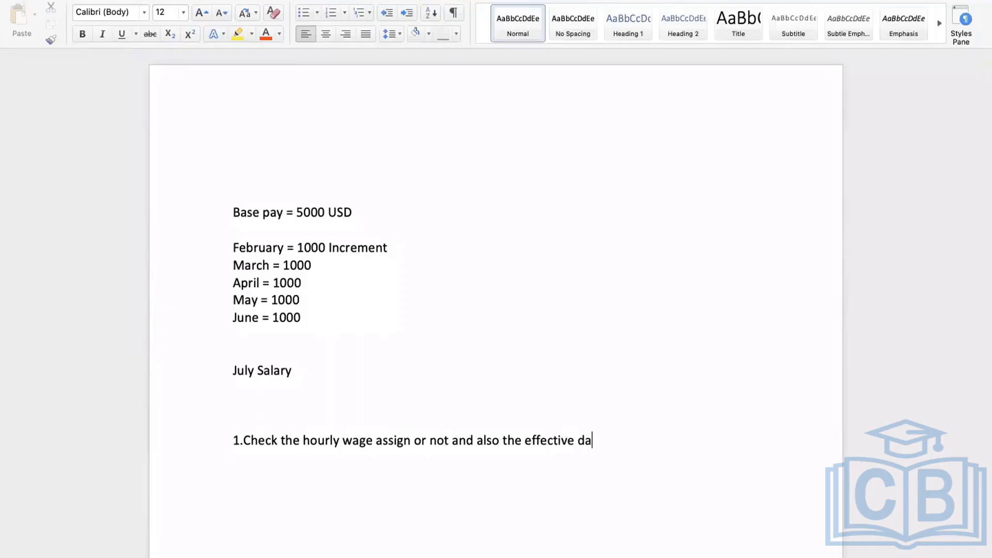
type("te and rate am")
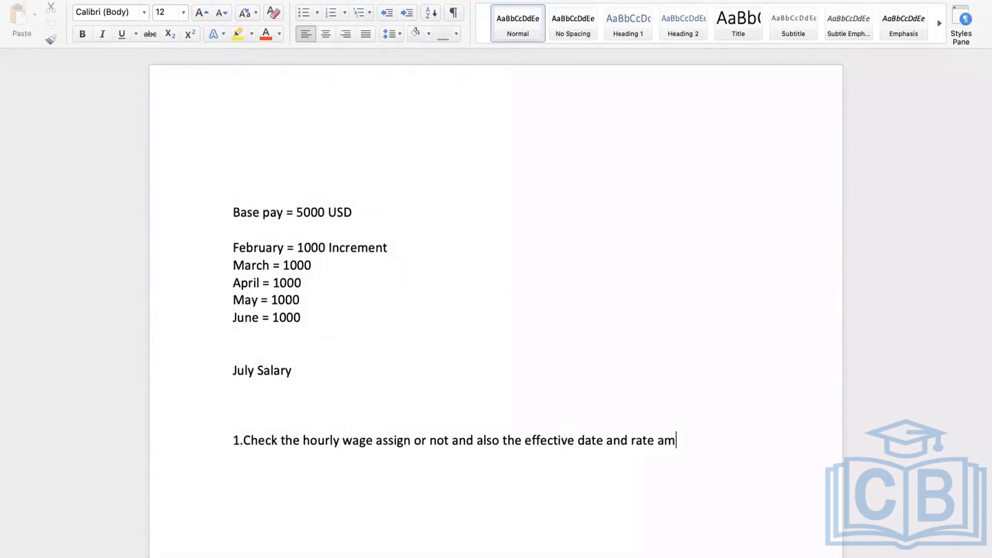
type("ount")
key("Return")
type("2.")
type("Check the deduction")
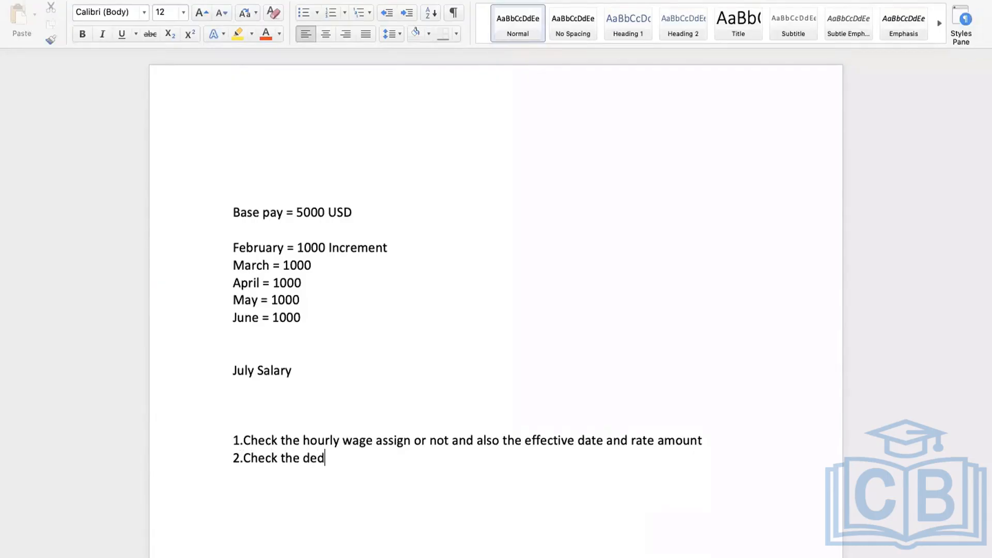
key("BackSpace")
key("BackSpace")
key("BackSpace")
key("BackSpace")
key("BackSpace")
key("BackSpace")
key("BackSpace")
key("BackSpace")
key("BackSpace")
key("BackSpace")
type("earning eleigib")
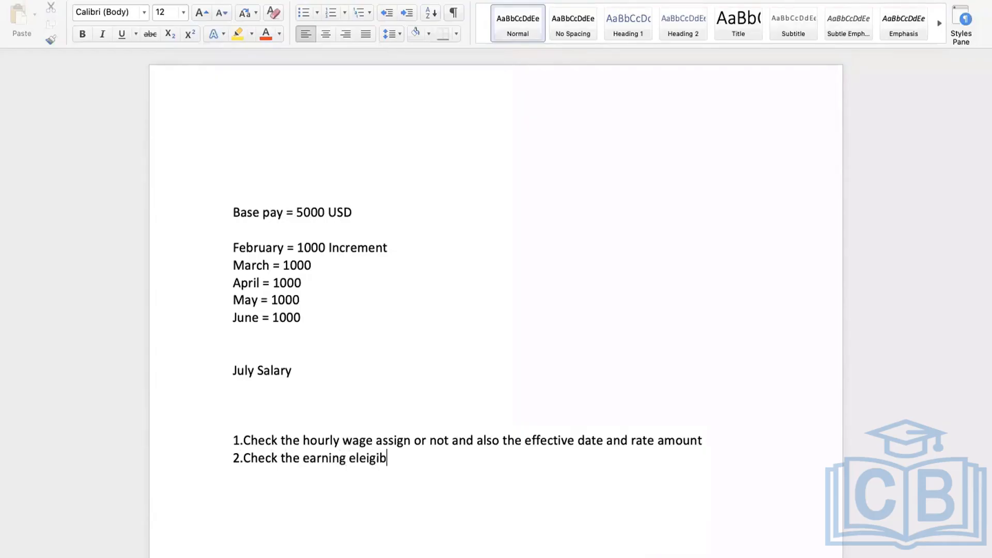
type("ility rule")
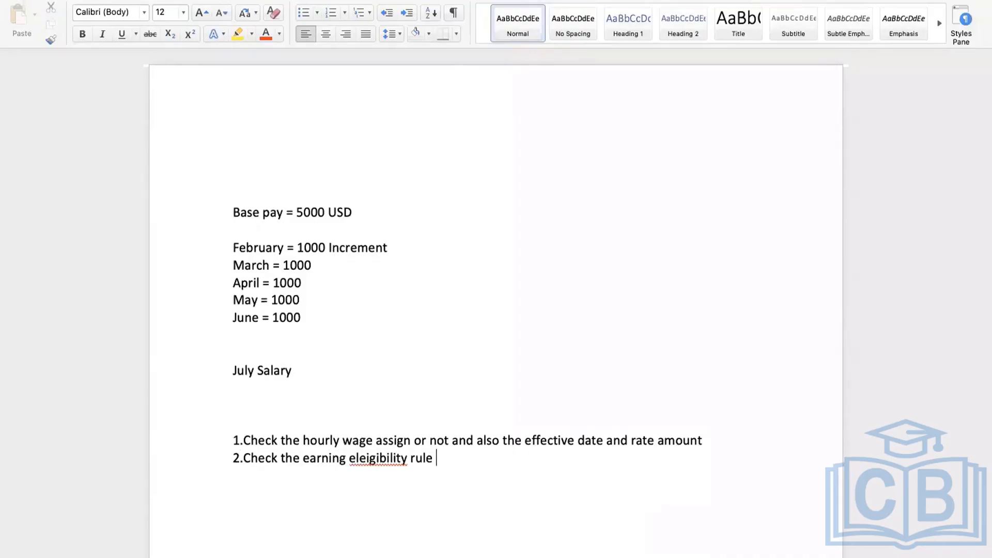
Correct the misspelling to 'eligibility' and add item 3: 'Check add to gross is assigned to the earning'
right_click(368, 459)
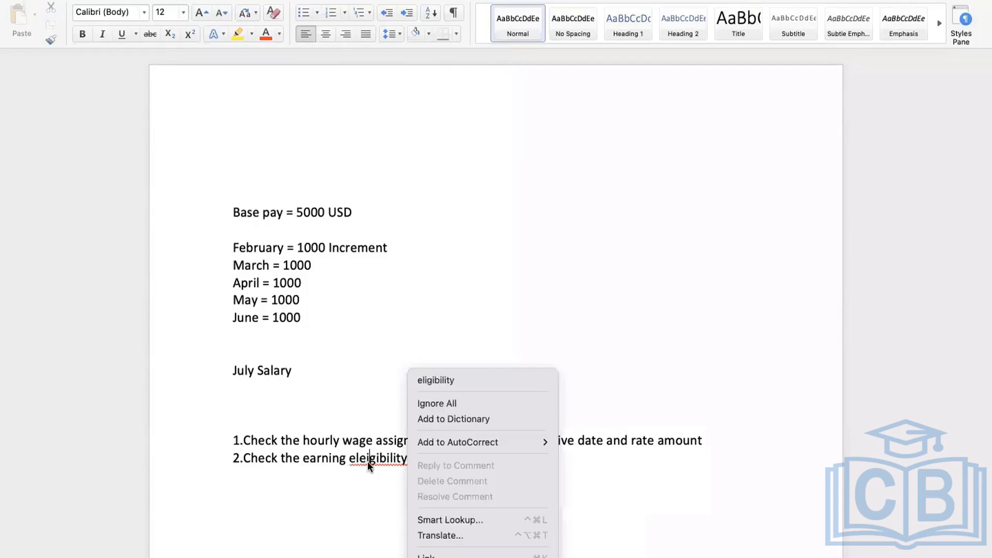
left_click(415, 380)
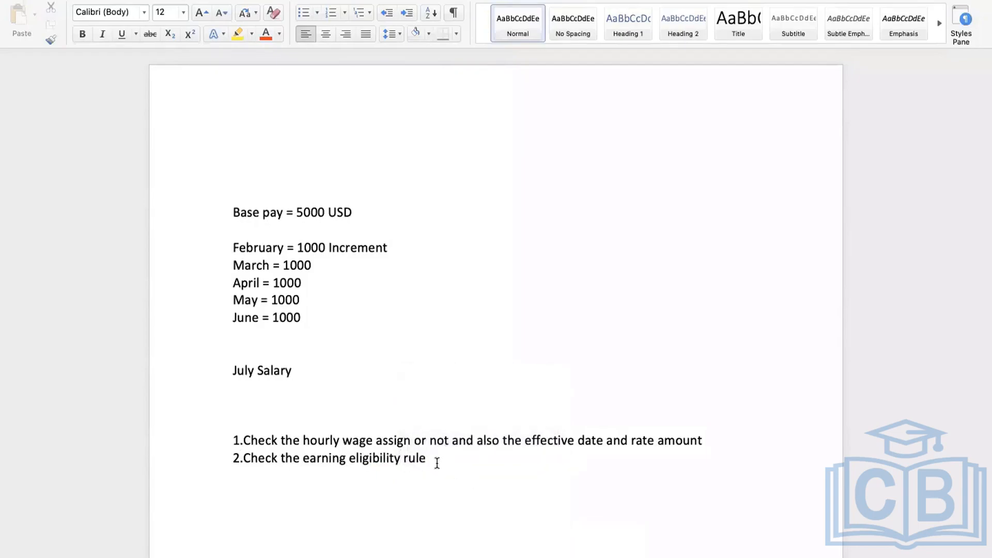
key("Return")
type("3. Check add to gro")
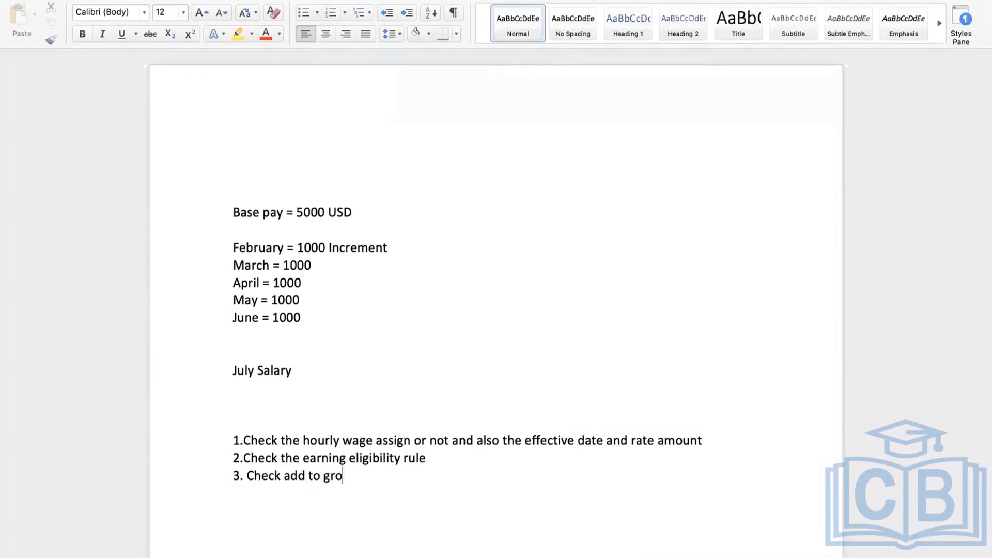
type("ss is assigned to the earnong")
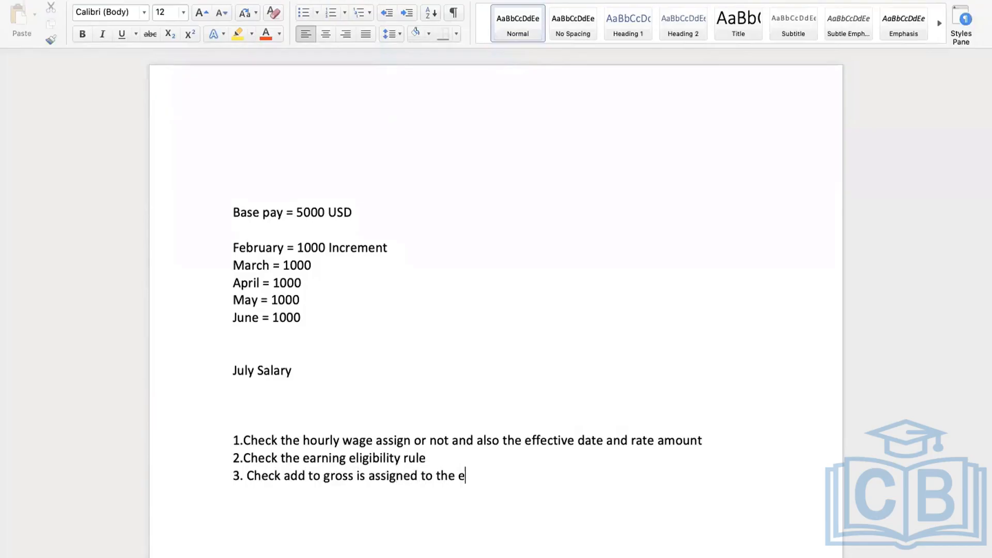
key("BackSpace")
key("BackSpace")
key("BackSpace")
key("BackSpace")
type("ning")
Add item 4 on pay slip hourly wage/salary mapping and item 5 on pay accumulation gross and net
key("Return")
type("4. Check ")
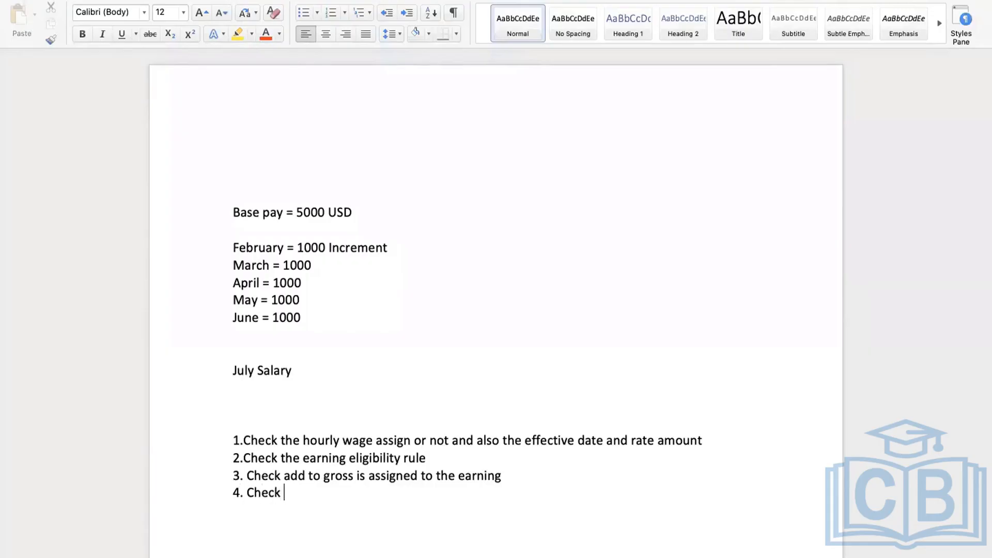
type("the pay slip the hourl")
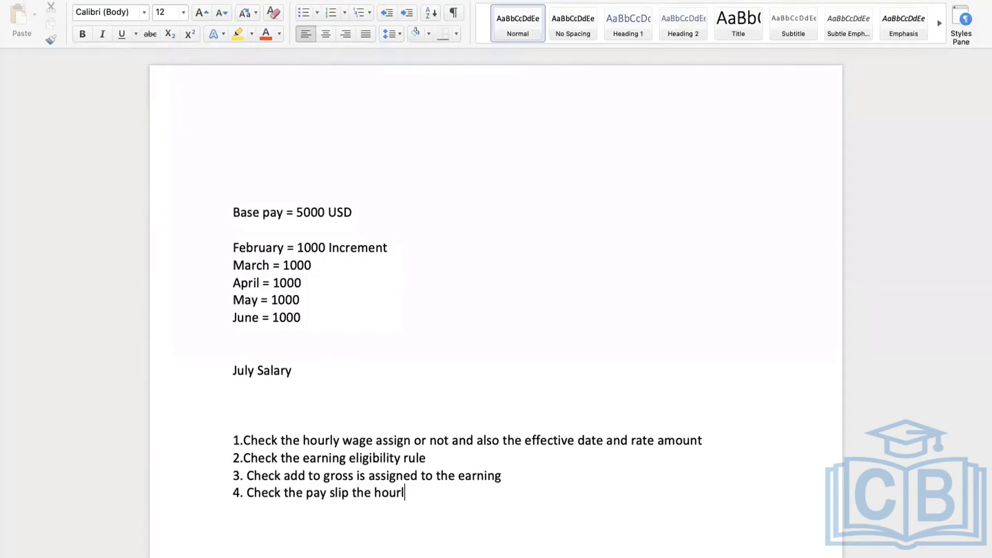
type("y wage/salar")
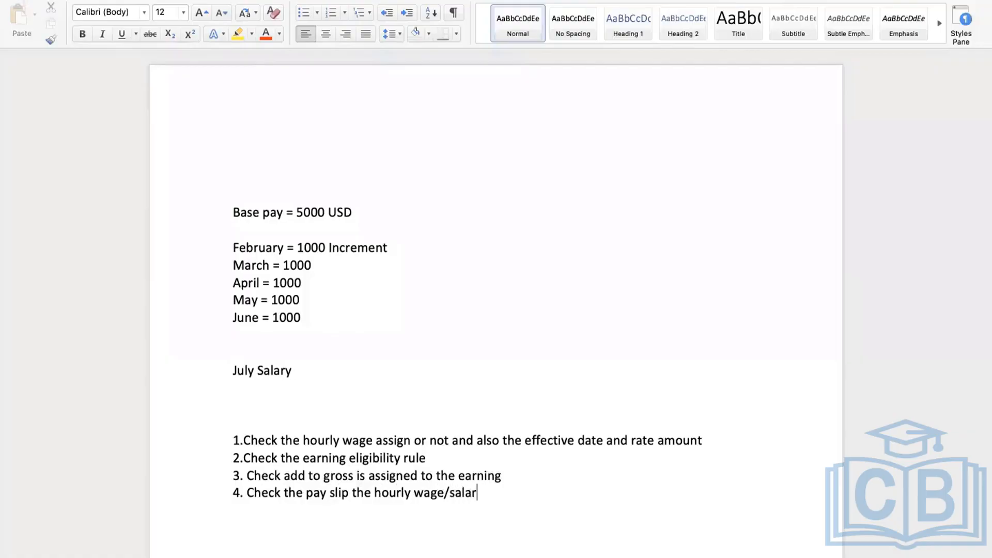
type("y mapped or not")
key("Return")
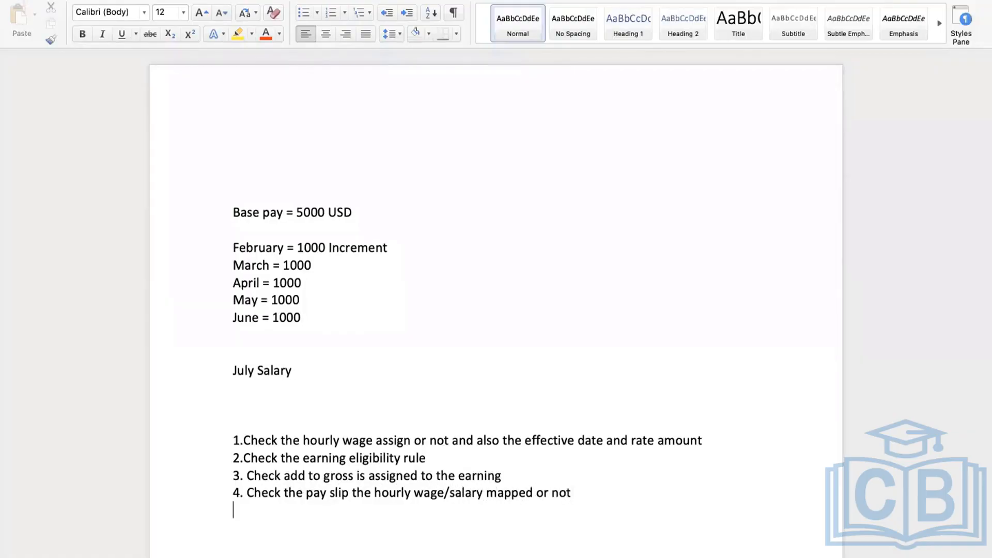
type("5. Check the pau")
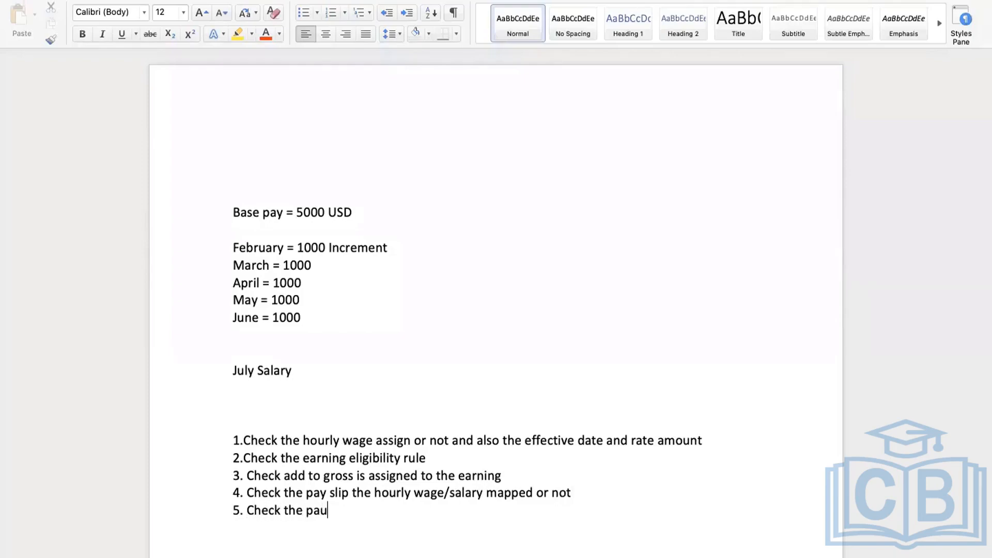
key("BackSpace")
type("y accumulation gro")
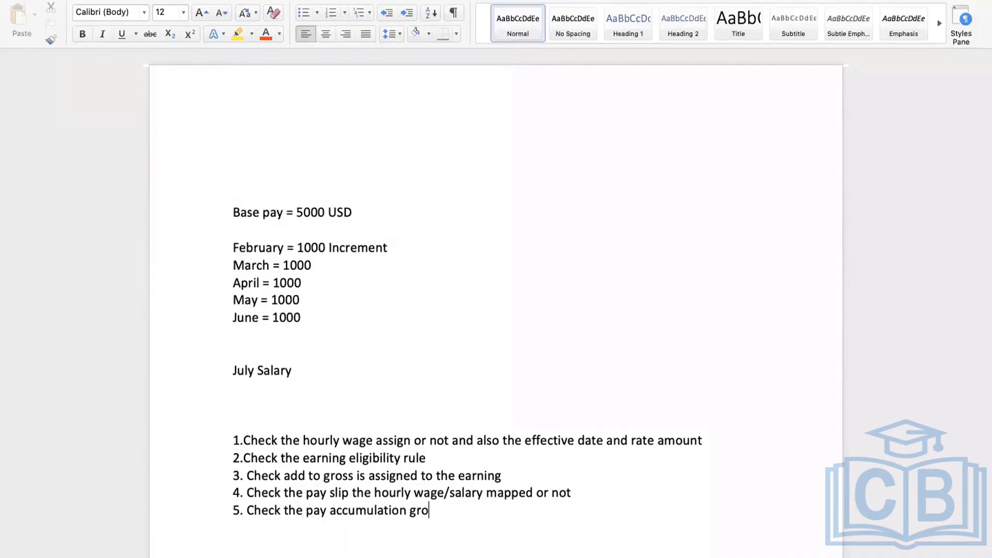
type("s and net co")
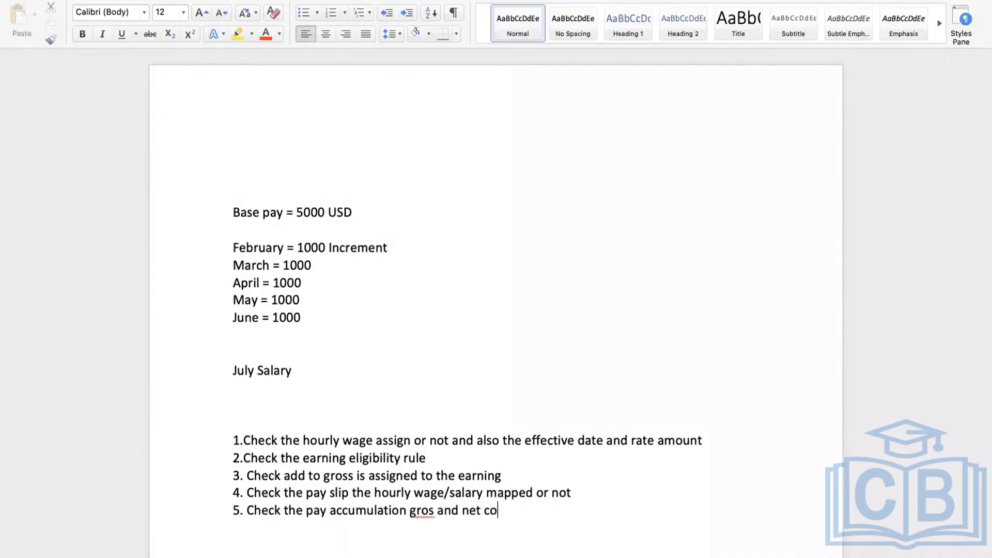
type("nfigured correctly")
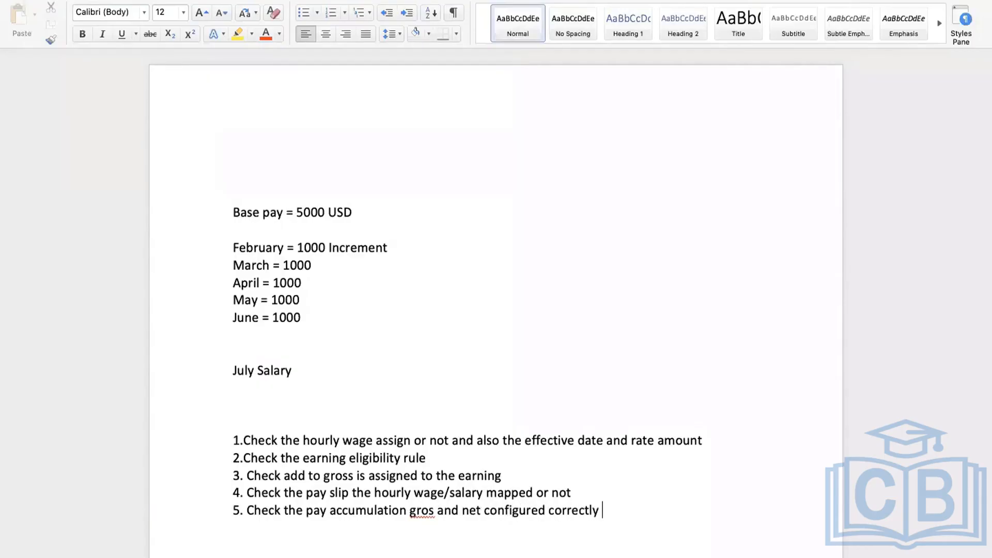
Add item 6 on active employee status and item 7 on initiated or on-hold compensation changes
key("Return")
type("6. check the ")
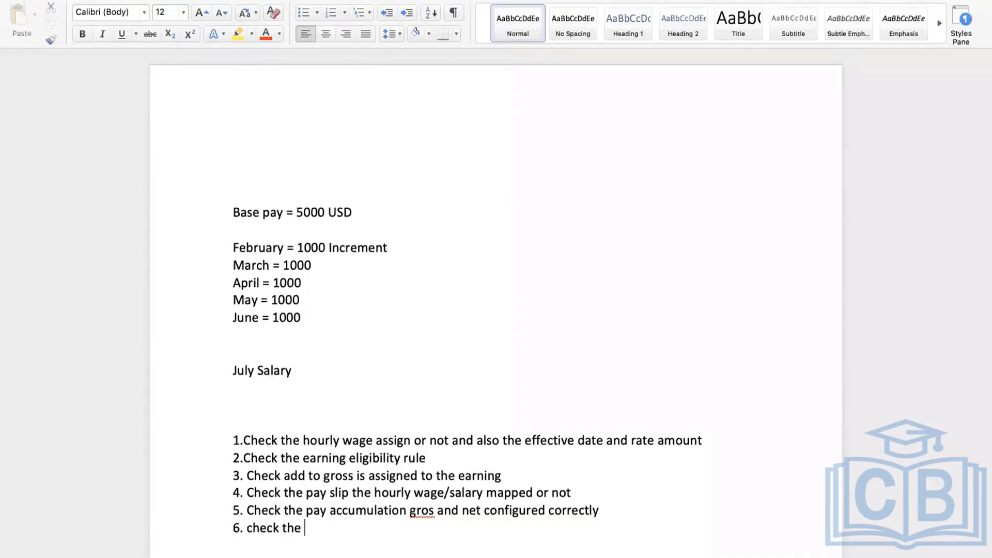
type("run acategr")
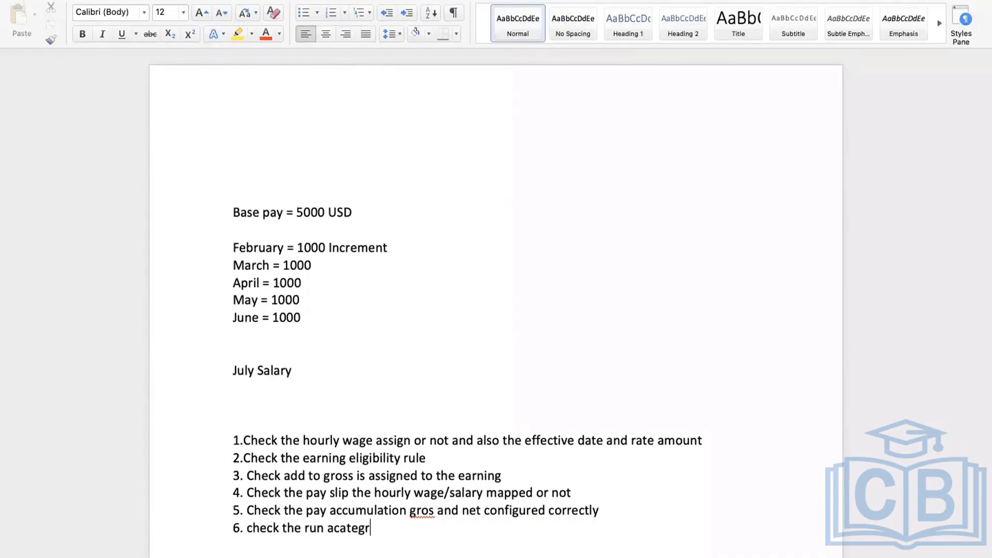
type("oty employee s")
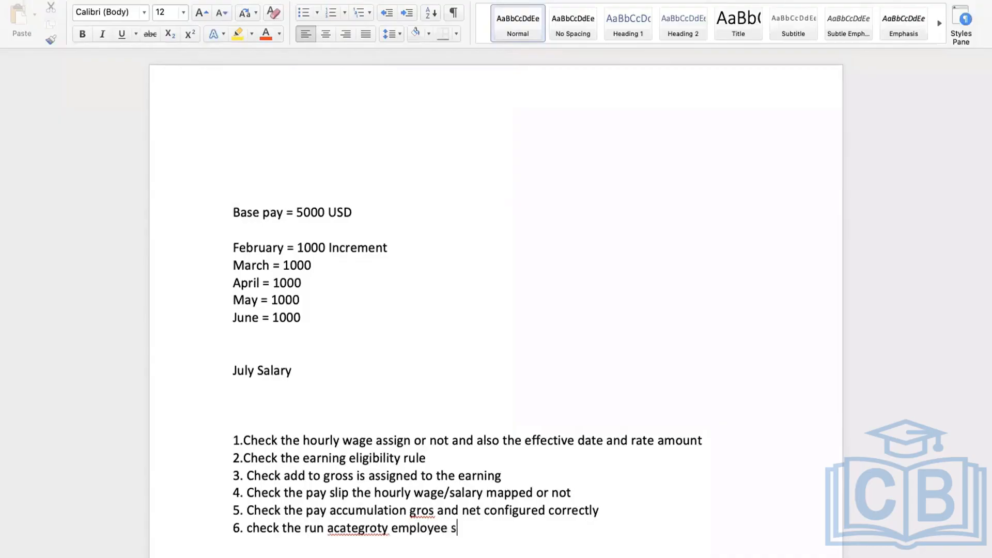
type("tatus is active or not ")
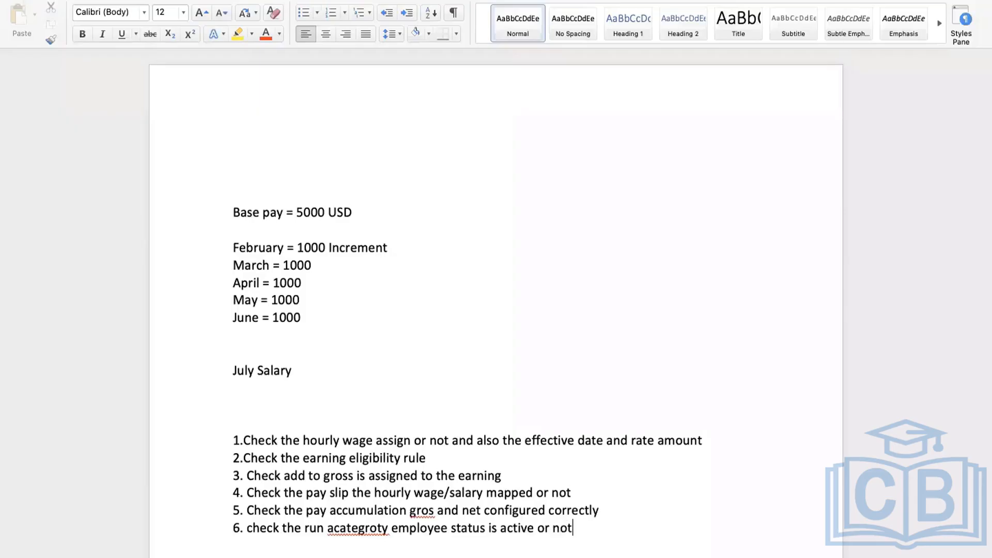
type("7. on worker hisot")
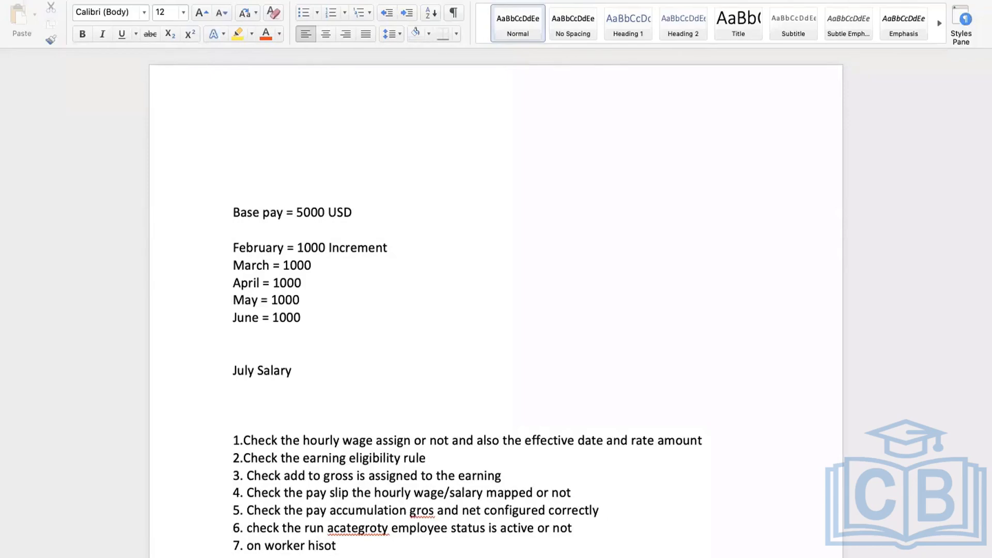
key("BackSpace")
key("BackSpace")
type("tory check the")
key("BackSpace")
key("BackSpace")
key("BackSpace")
key("BackSpace")
type("is there an")
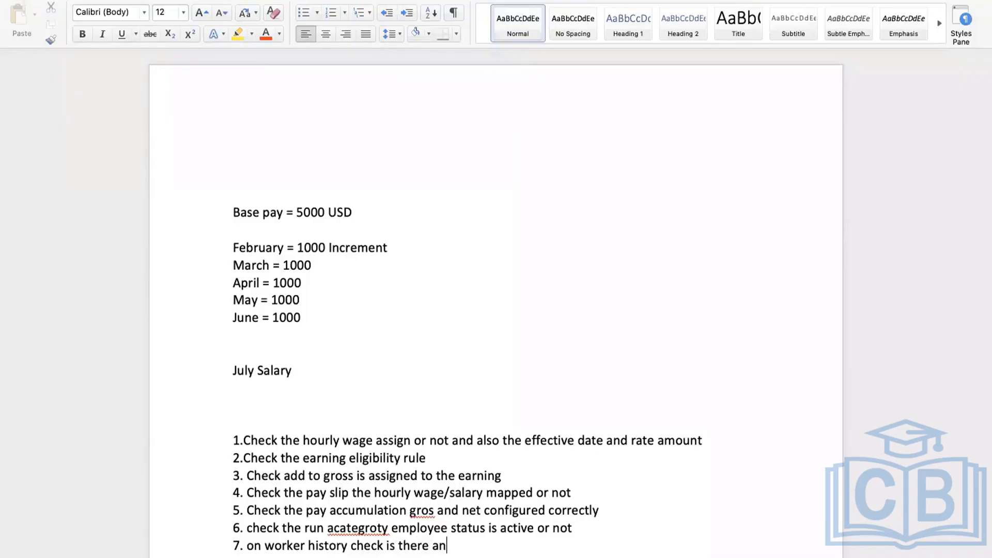
type("y compensat")
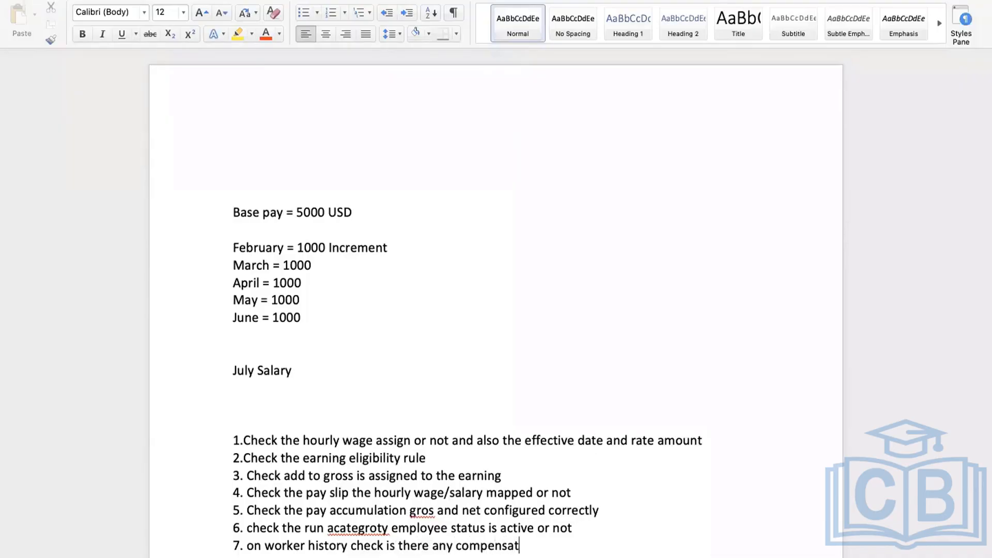
type("ion change i")
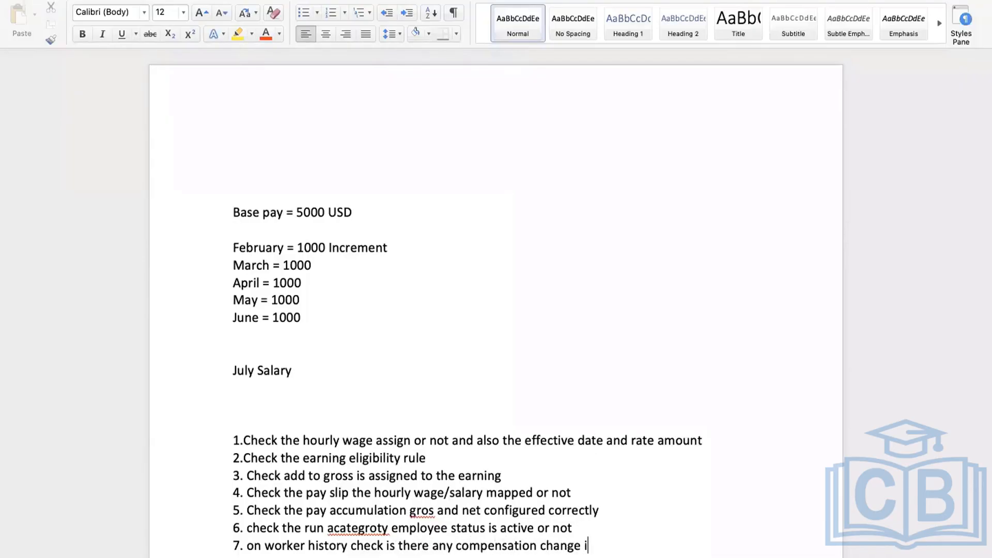
type("nitiated or on hold")
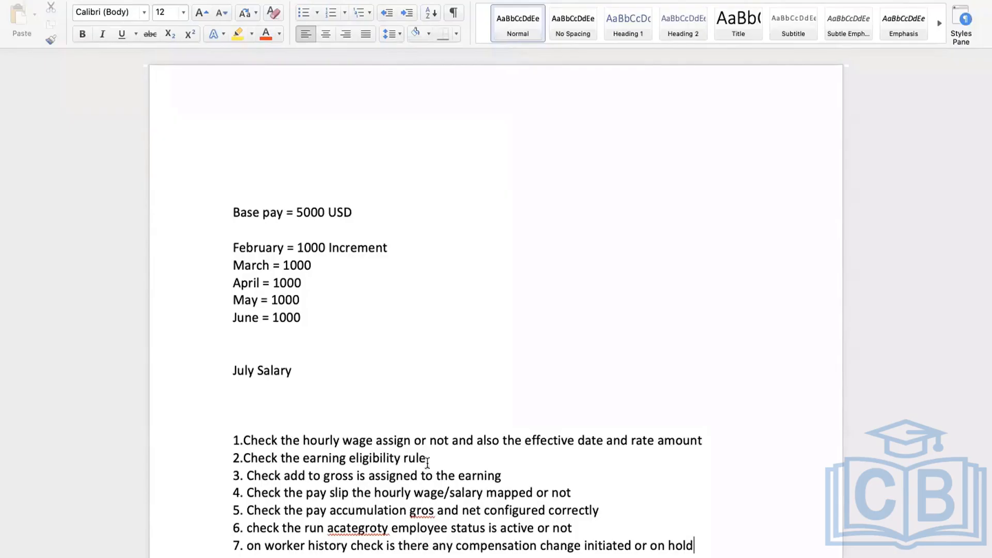
Fix the misspellings 'acategroty' to 'category' and 'gros' to 'gross' using spelling suggestions
right_click(386, 530)
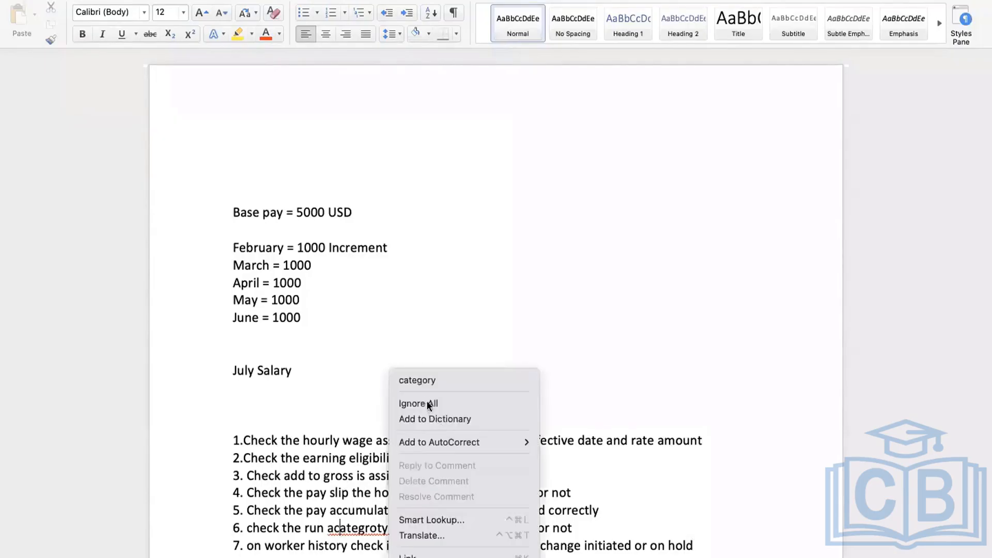
left_click(414, 377)
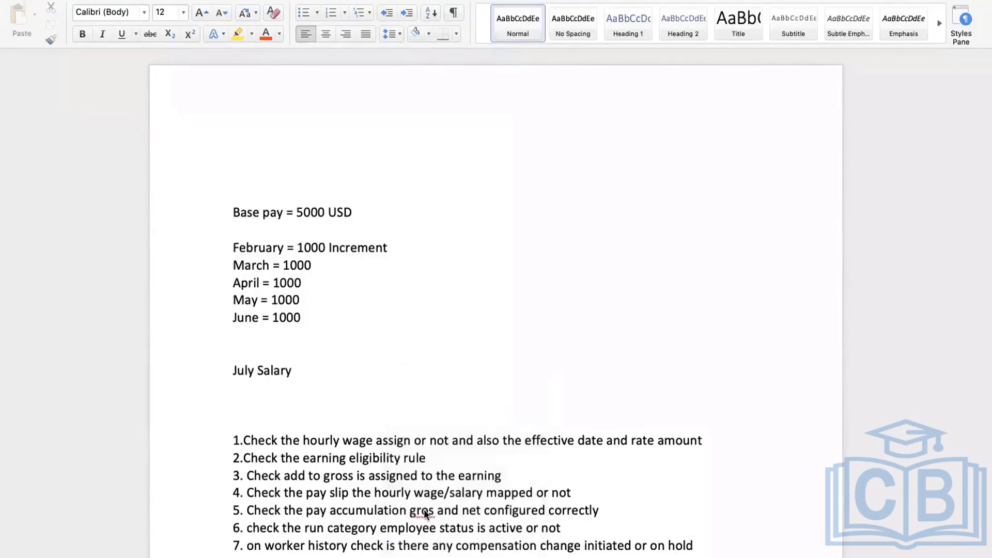
right_click(424, 511)
left_click(457, 349)
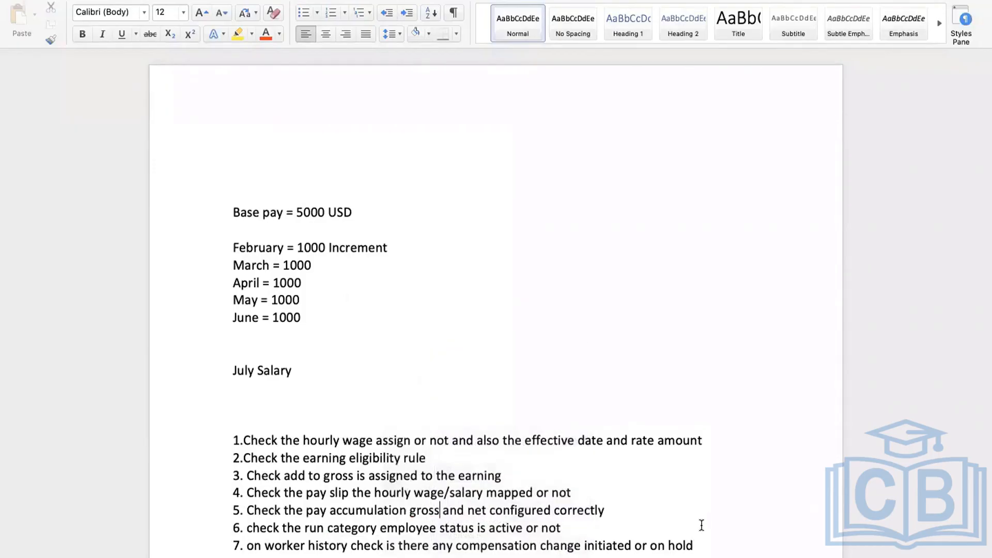
Start a new line after item 7 and return to Workday's View Hourly Plan page
key("Return")
scroll(457, 553, "down", 2)
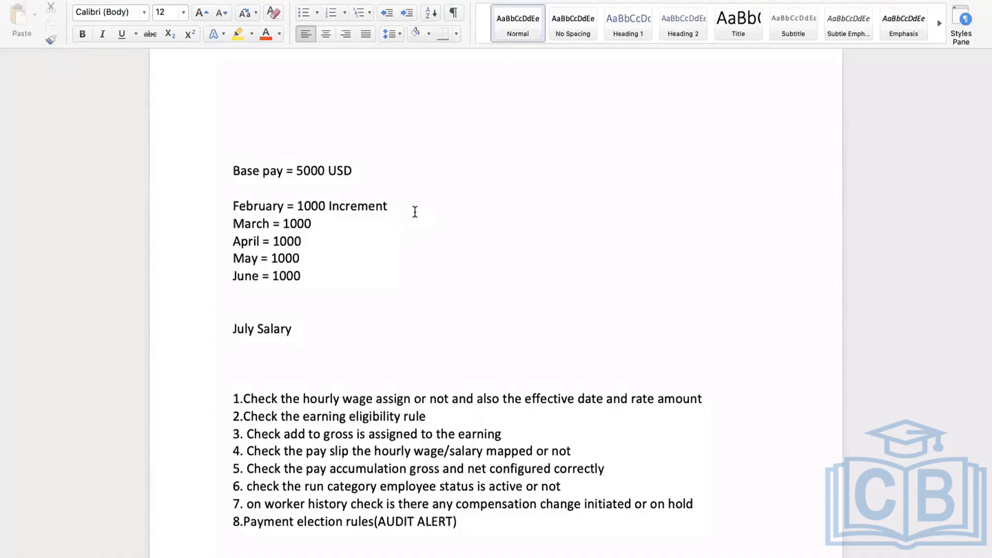
key("ctrl+Right")
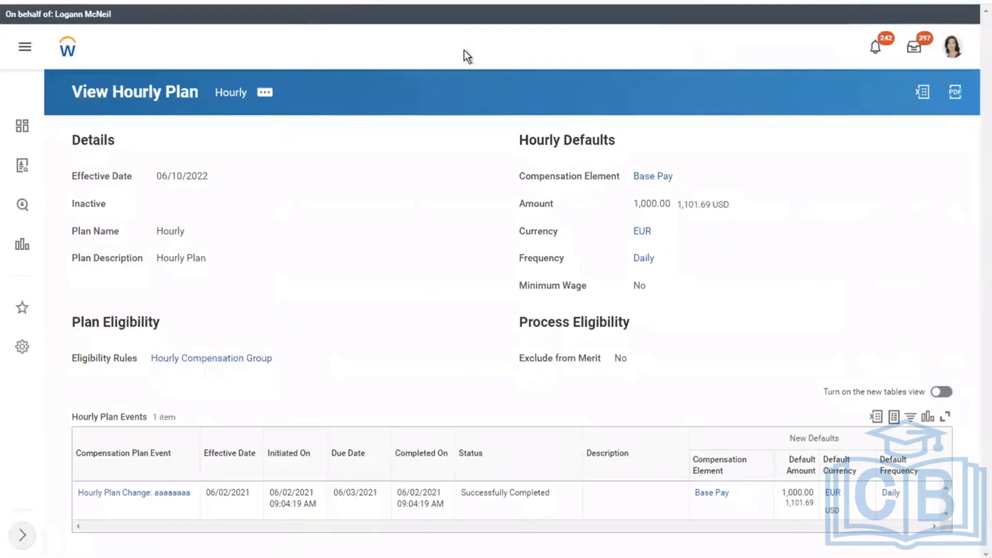
Run the Edit Earning task and select Salary Base Pay, searching SALARY after first trying HOUR
left_click(464, 50)
type("EDIT EARNING")
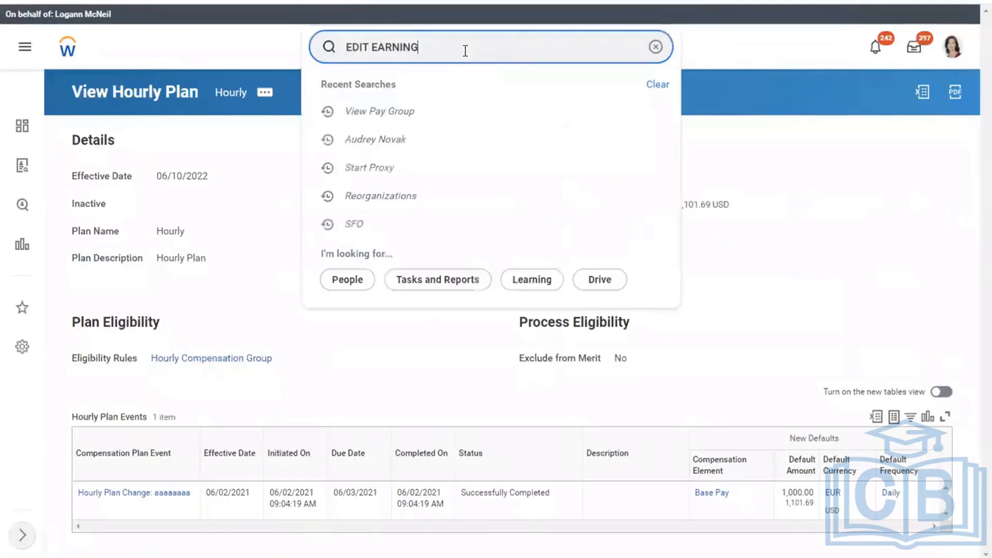
left_click(388, 91)
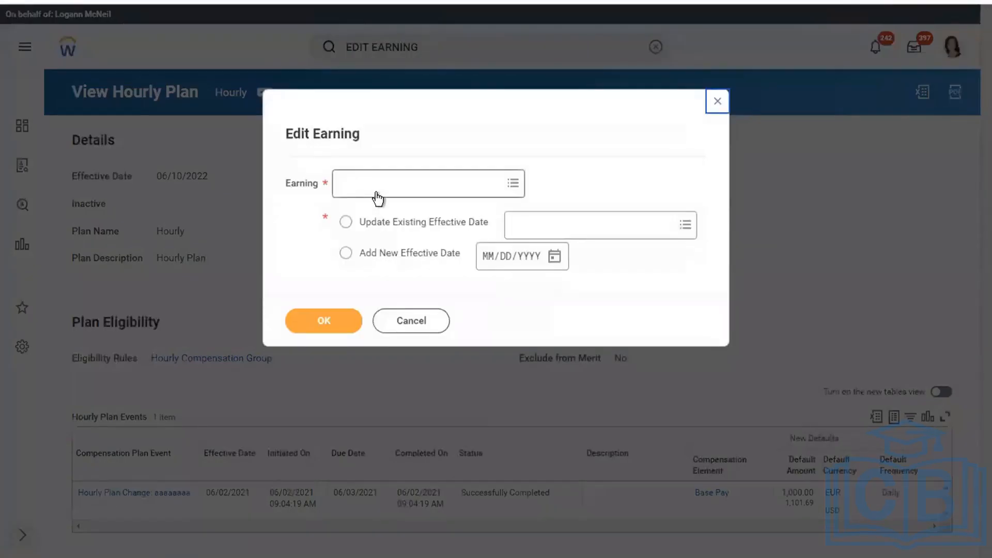
left_click(378, 198)
type("HOURL")
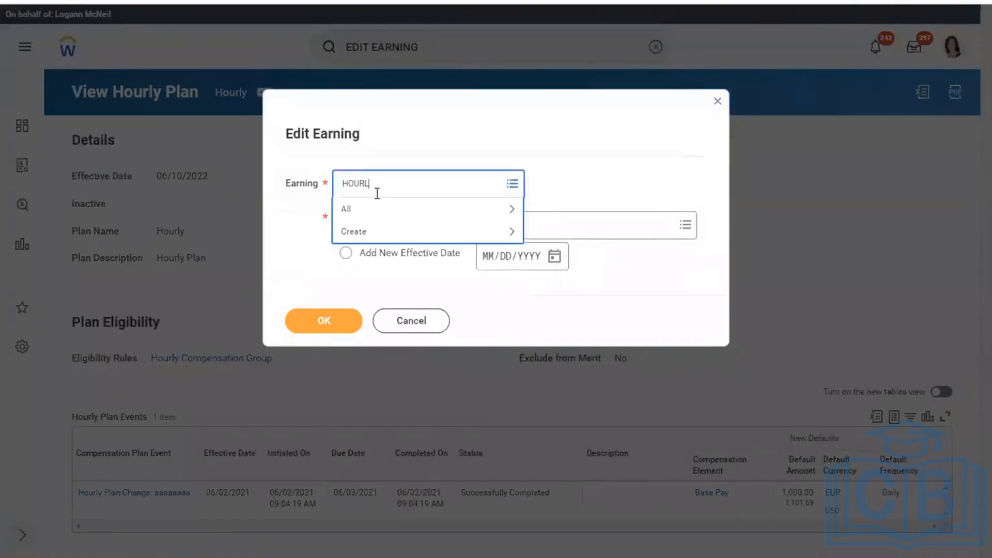
key("BackSpace")
key("BackSpace")
key("BackSpace")
key("BackSpace")
type("SALARY")
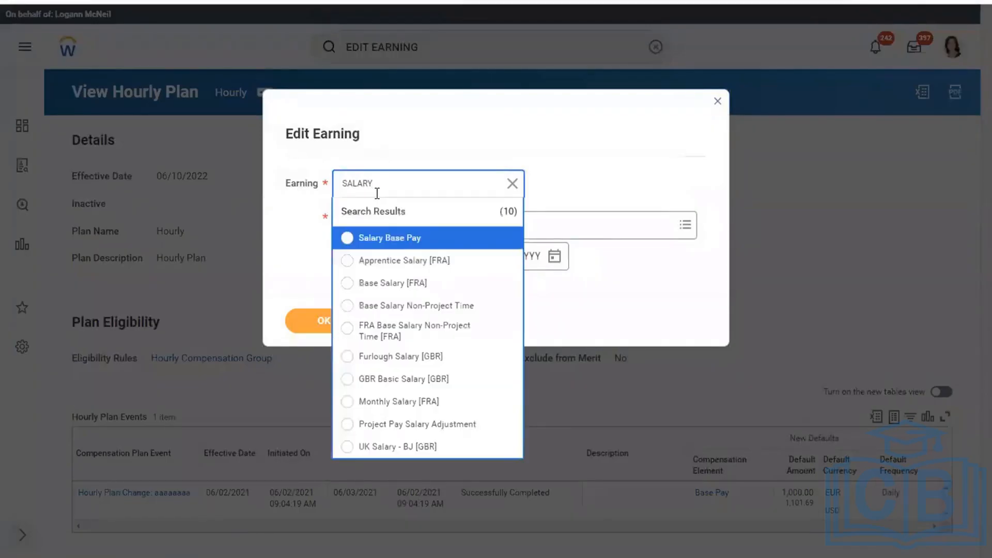
key("Return")
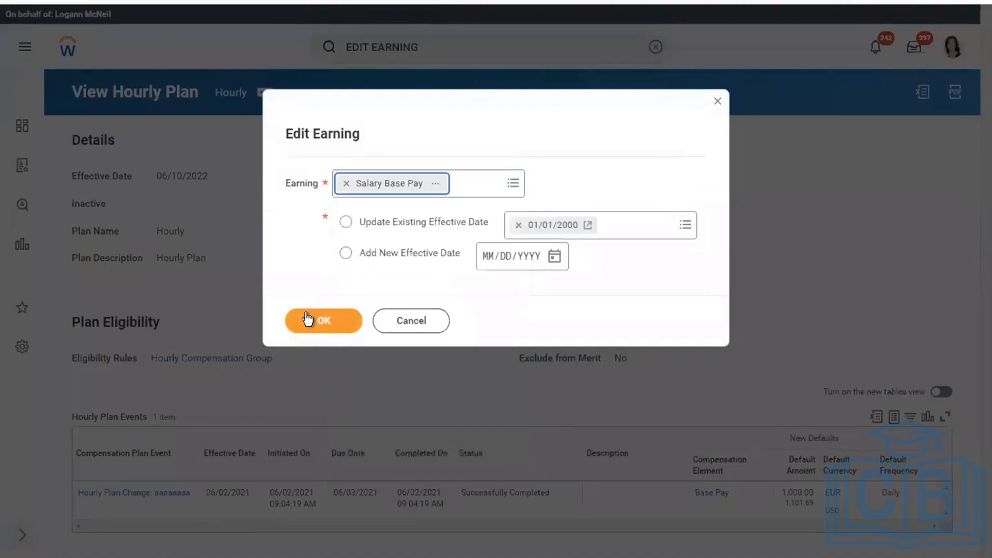
left_click(306, 316)
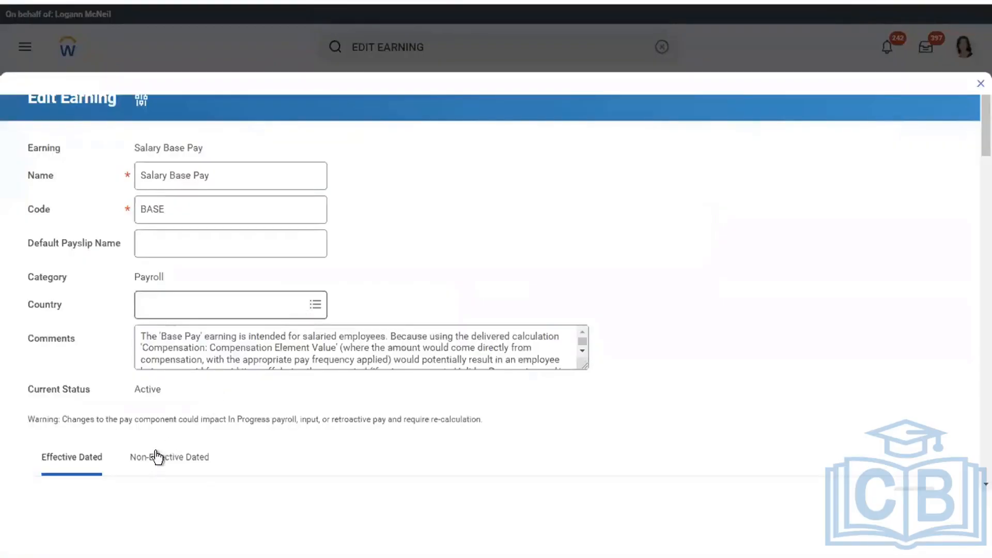
Show the Salary Base Pay Non-Effective Dated tab and scroll to its pay component groups
left_click(151, 460)
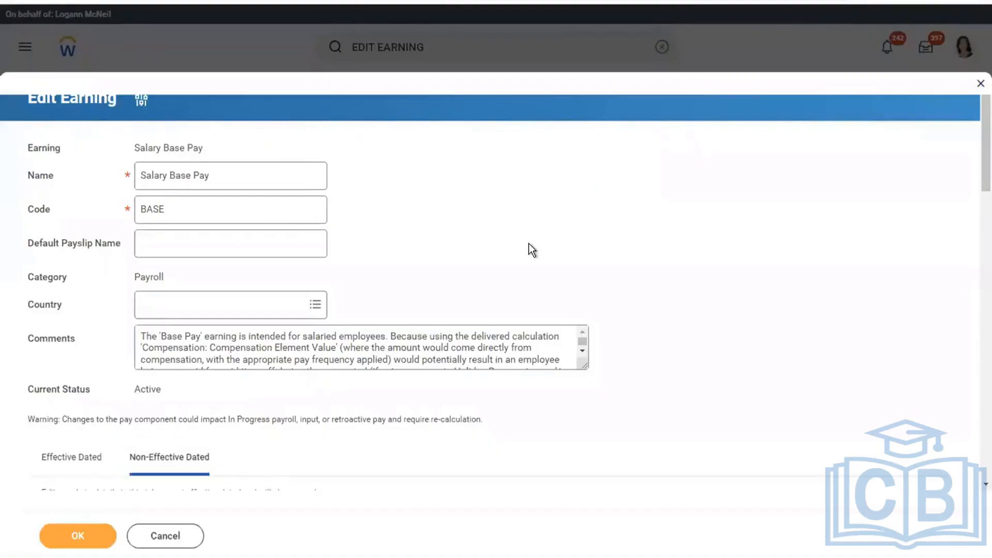
scroll(528, 243, "down", 5)
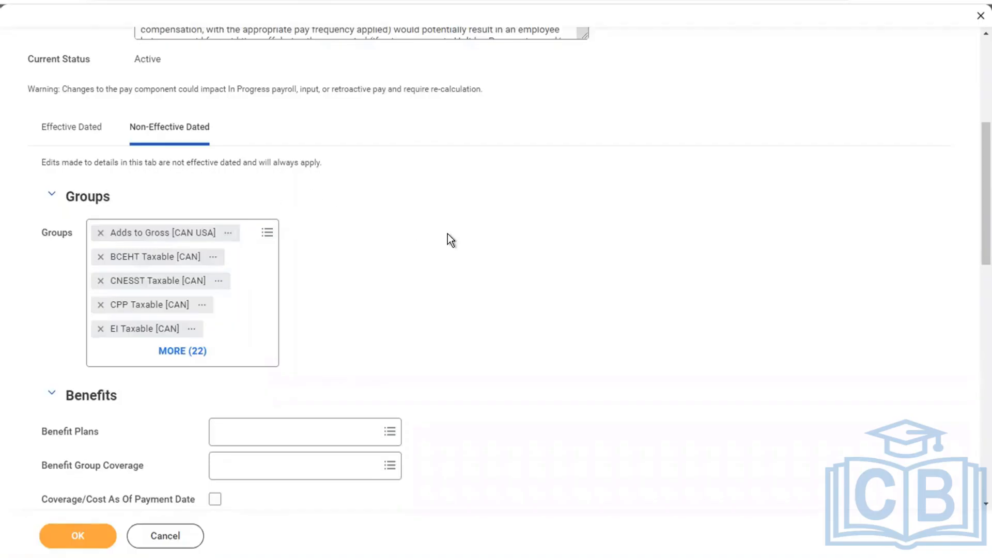
Inspect the Adds to Gross [CAN USA] group details (Workday-owned, W_GRP-4-42), then return to Word
left_click(228, 234)
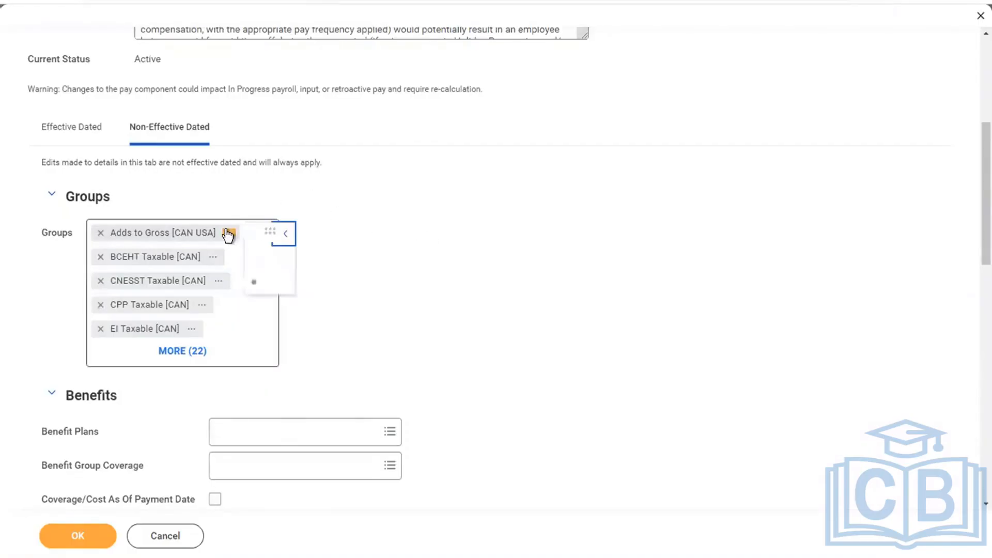
left_click_drag(573, 266, 266, 255)
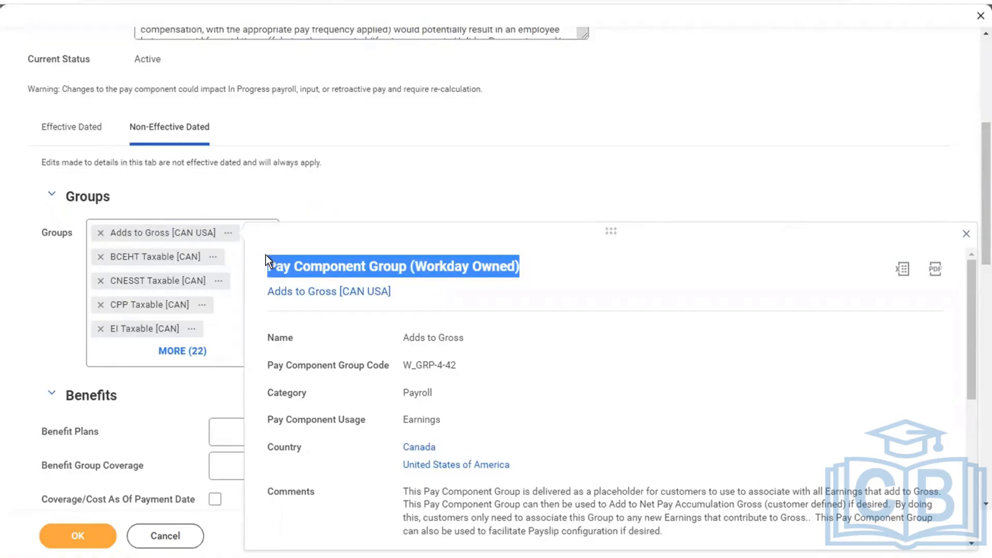
left_click(483, 167)
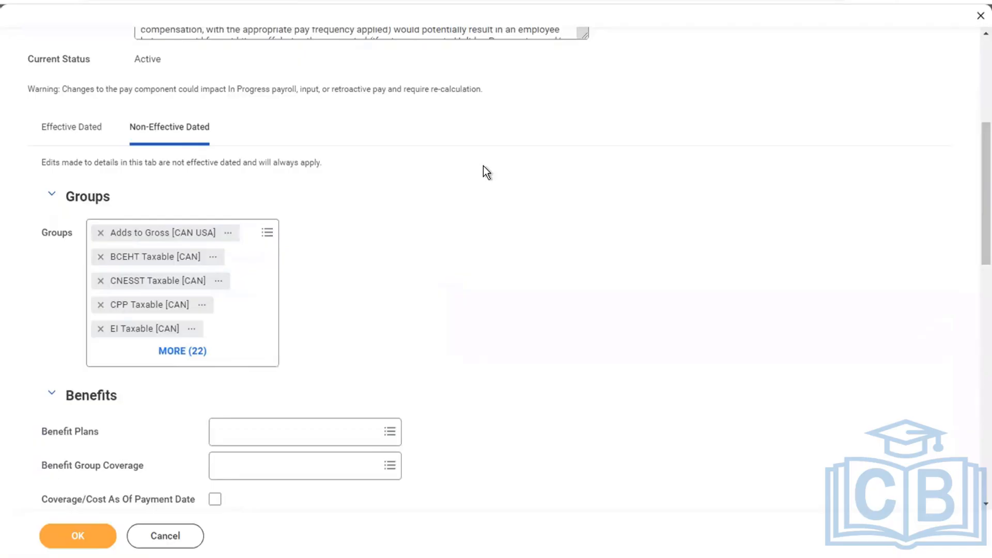
key("ctrl+Left")
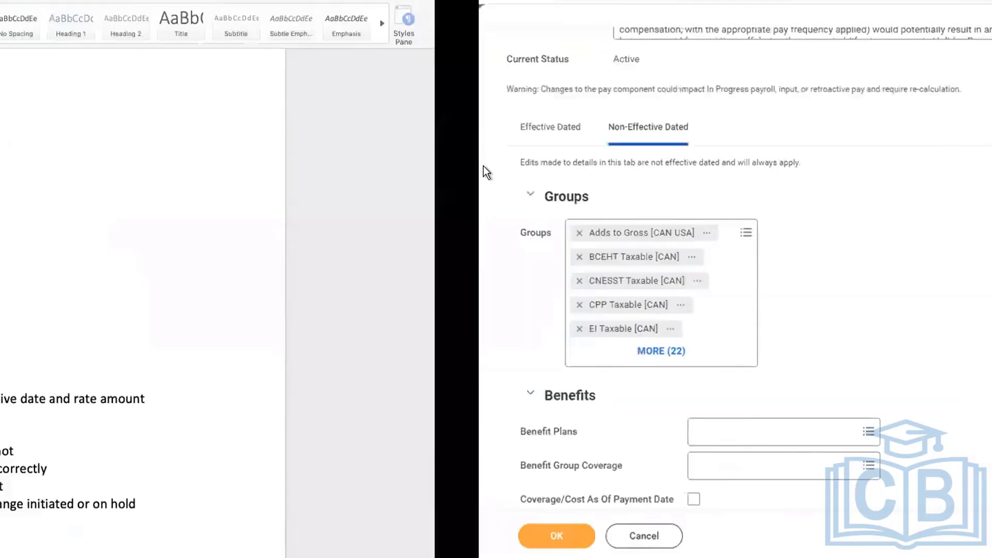
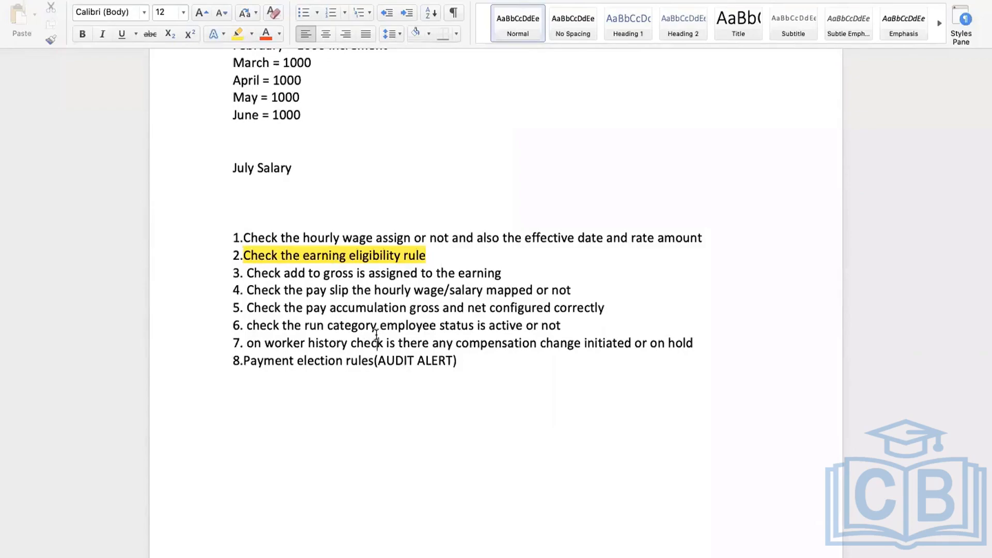
Cancel the unsaved Salary Base Pay earning edit and close the Edit Earning dialog
key("ctrl+Right")
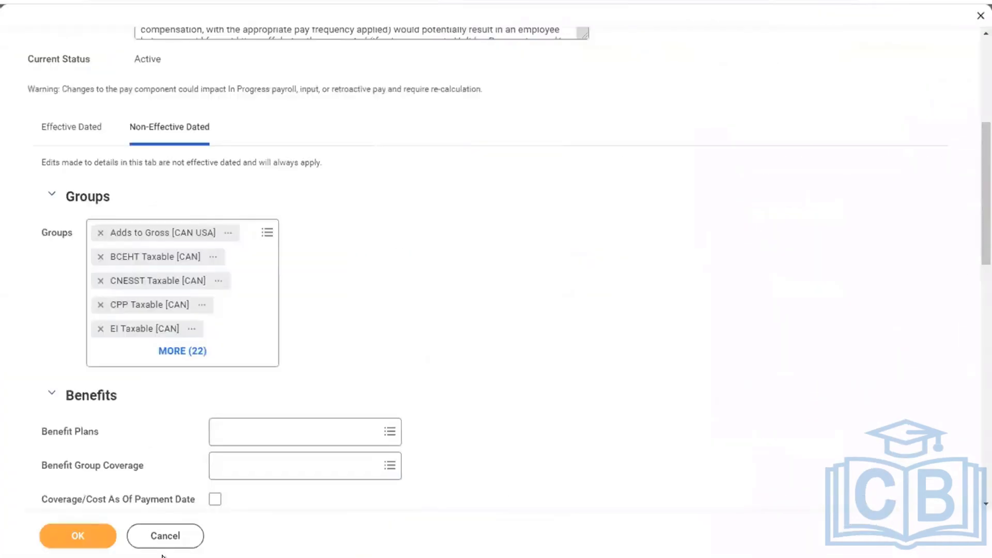
left_click(170, 544)
left_click(161, 535)
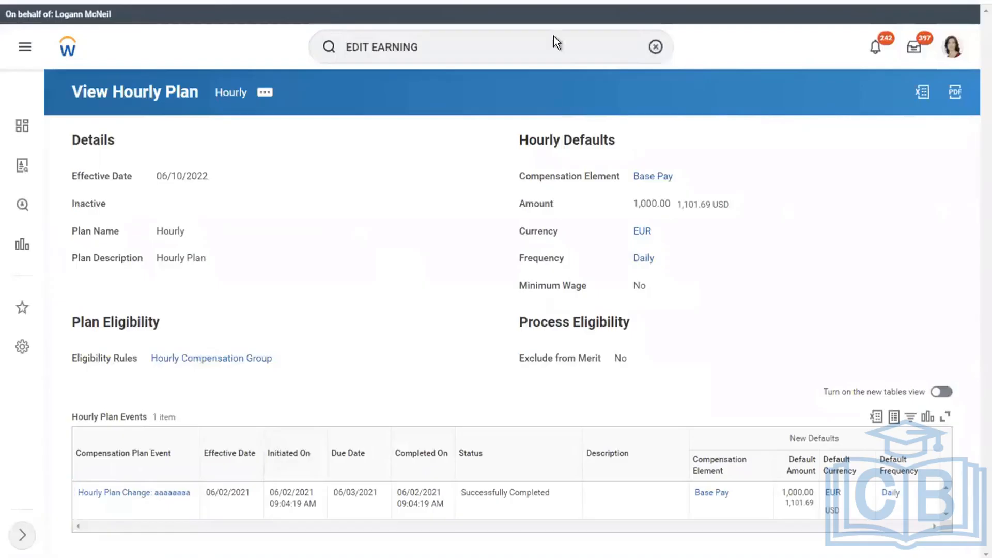
Search ON DEMAND and launch the Run On Demand Payment for Worker task
left_click(427, 47)
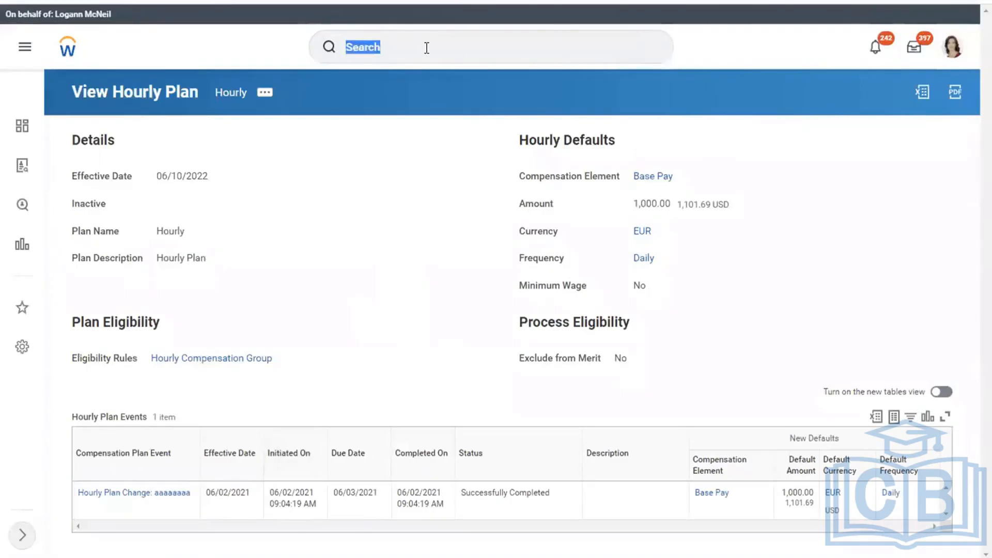
left_click(407, 47)
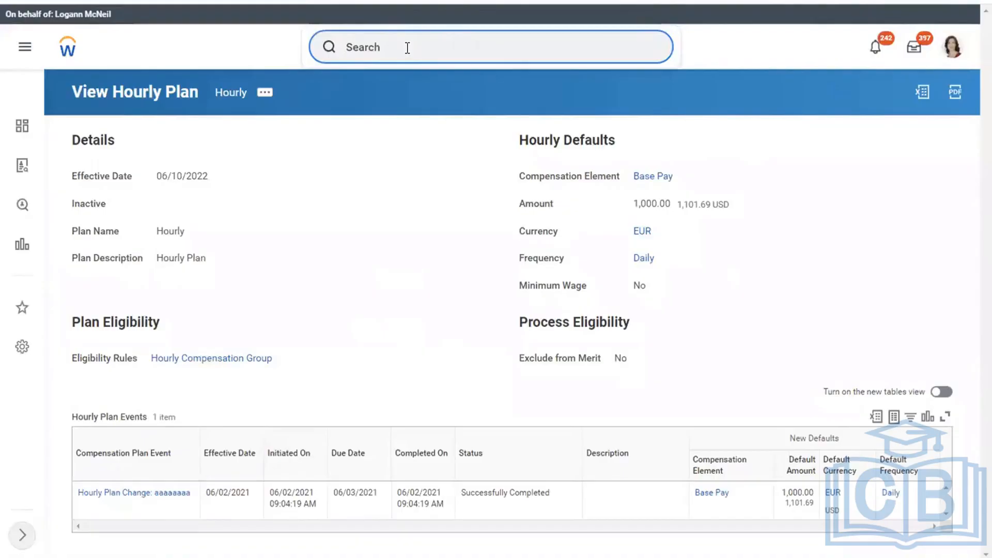
type("ON")
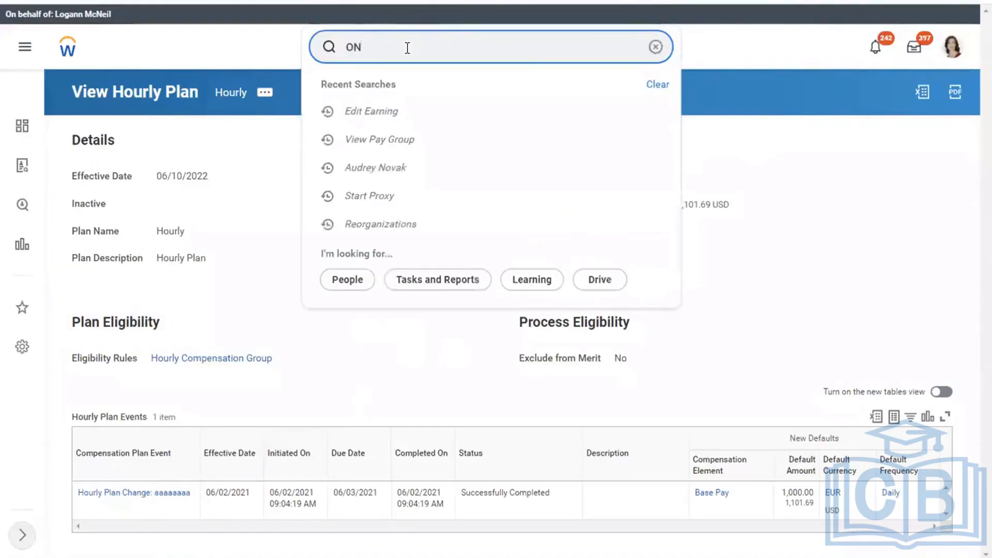
type("DEMAND")
key("Return")
left_click(360, 48)
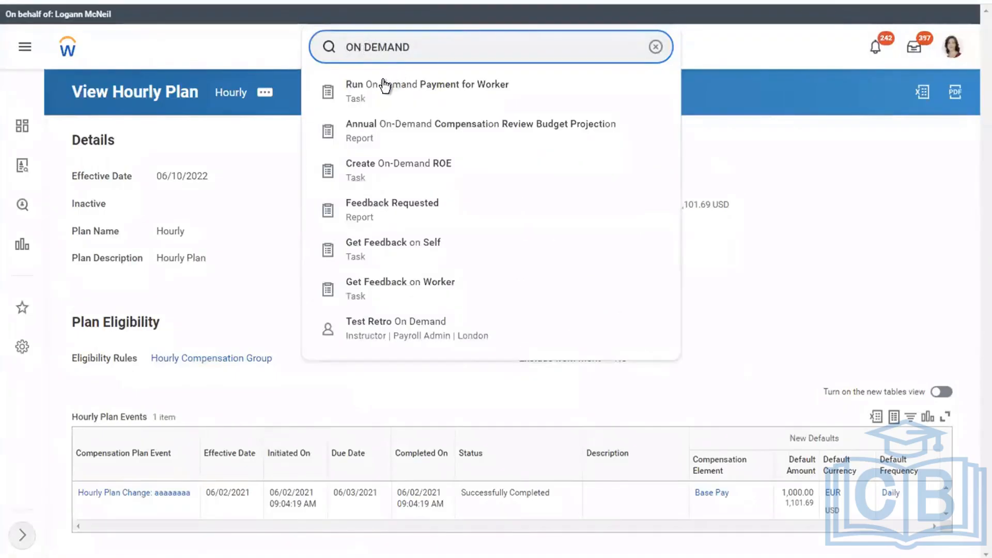
left_click(383, 80)
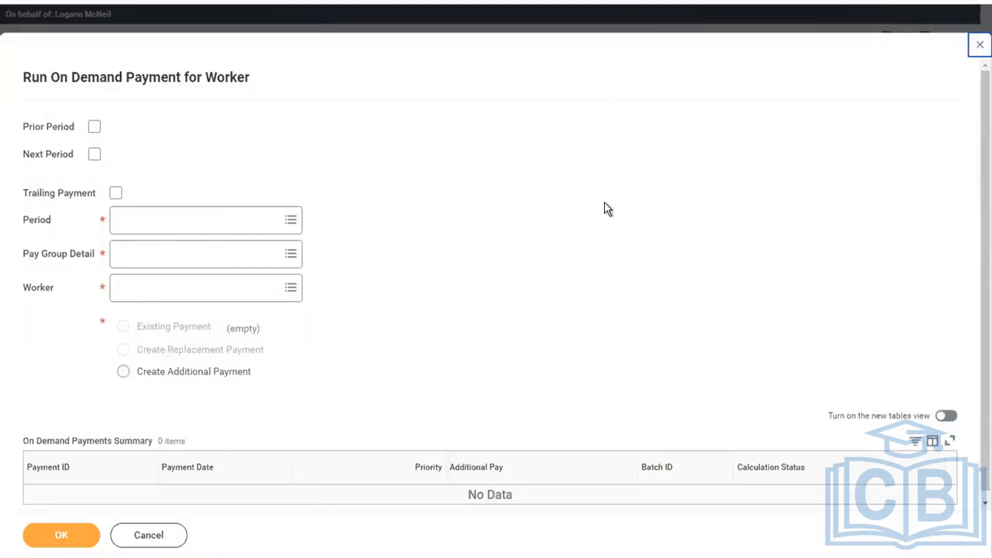
left_click(207, 293)
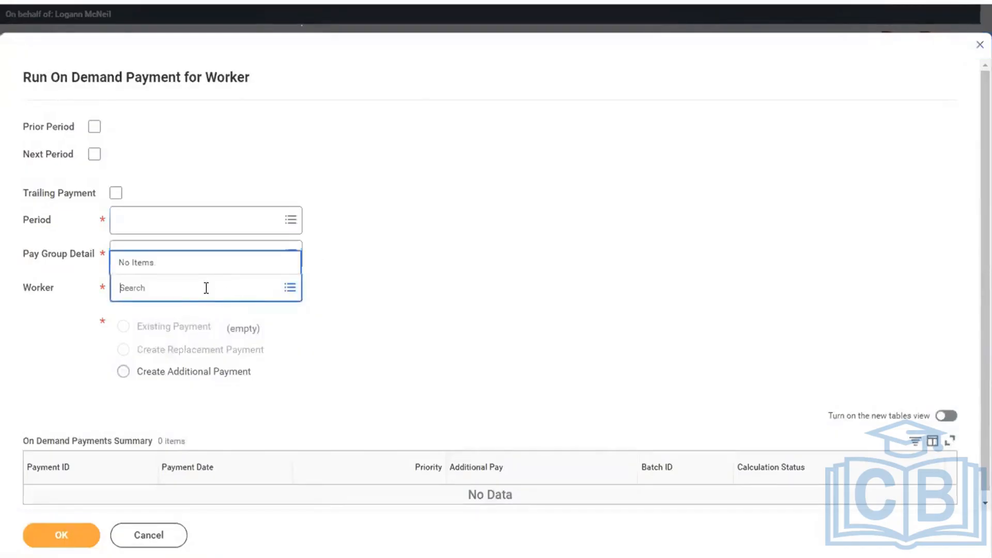
type("JOHN CHEN")
key("Return")
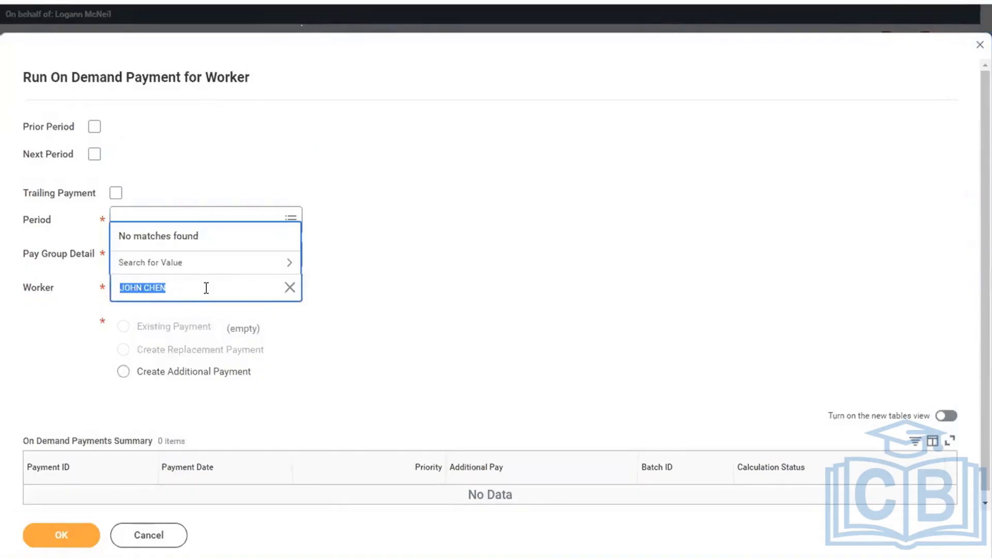
type("BEN ADAM")
key("Return")
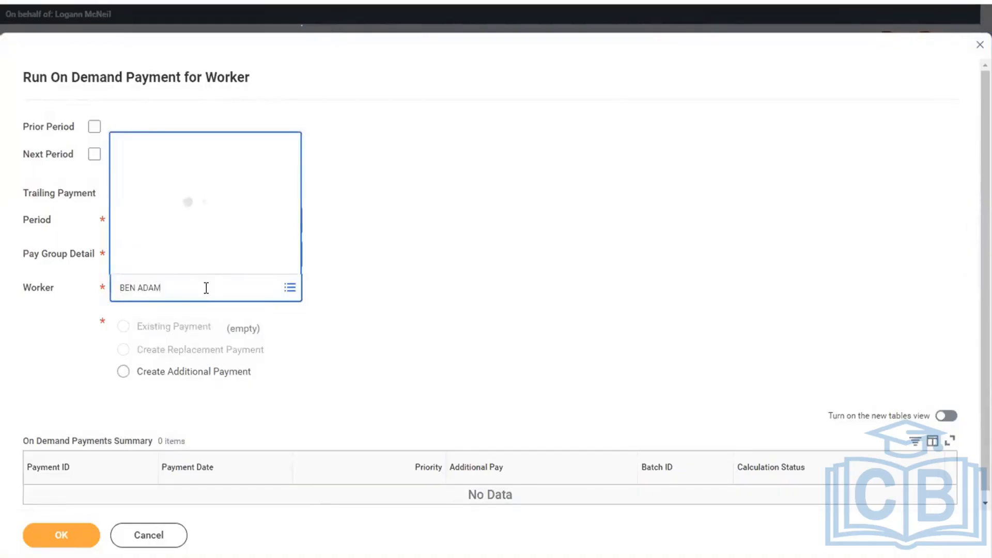
left_click(429, 185)
left_click(178, 256)
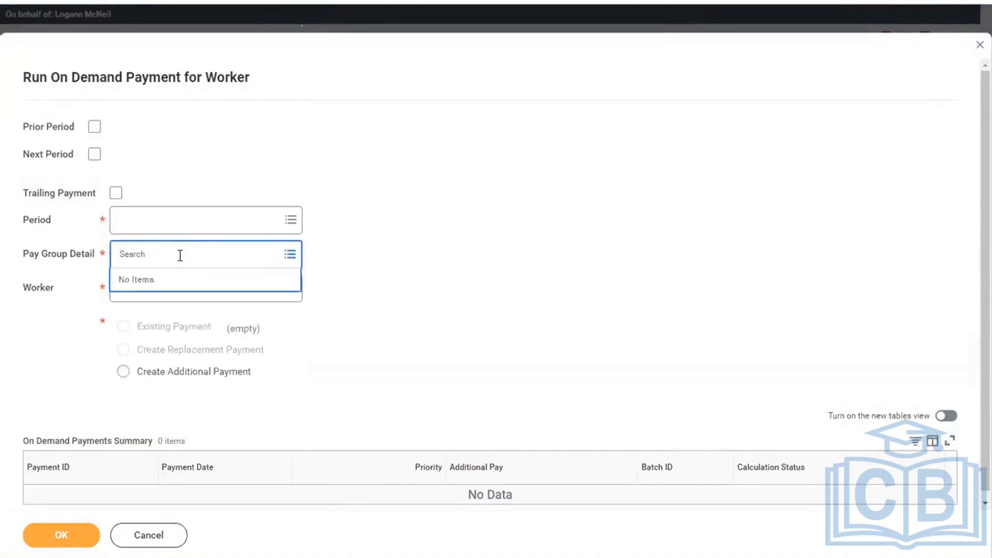
type("SEMI MONTH")
key("Return")
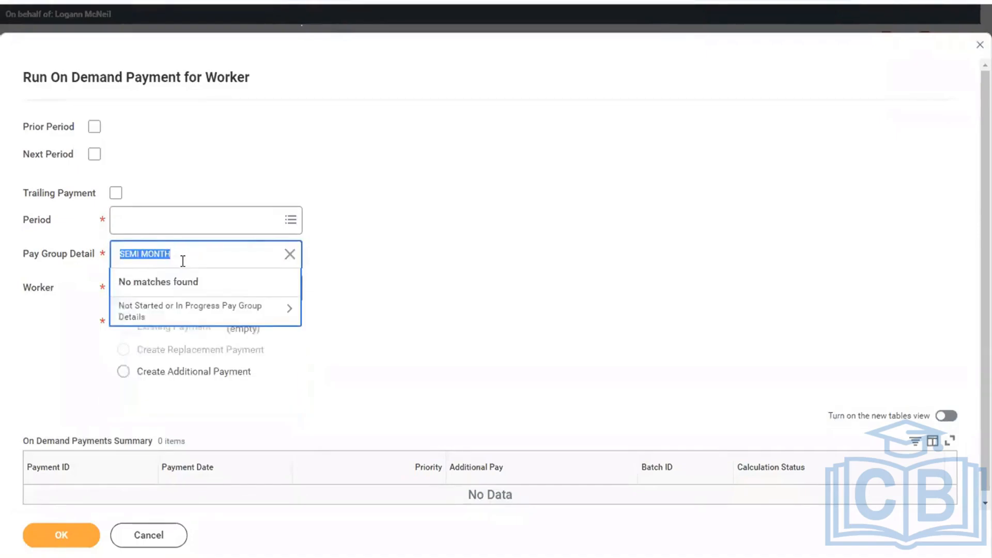
left_click(208, 228)
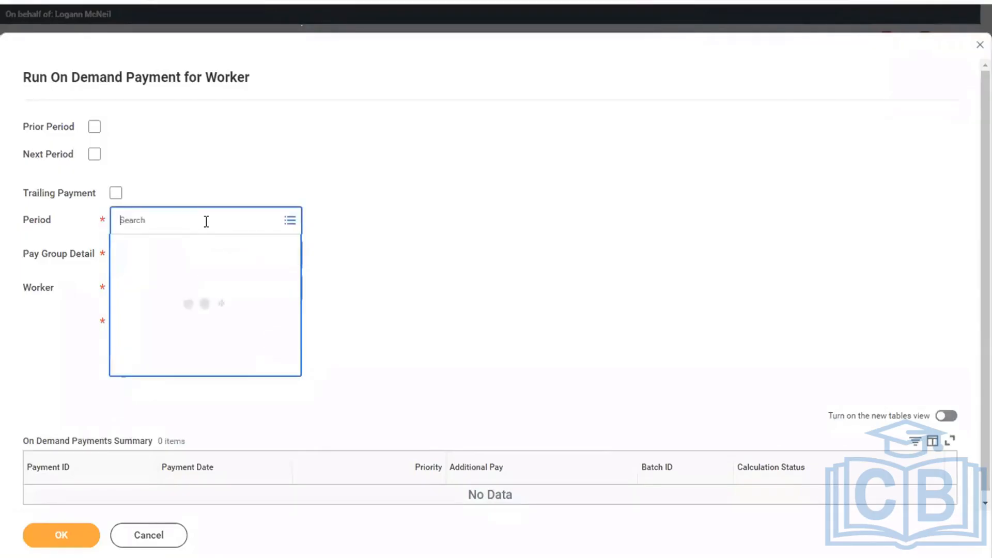
left_click(381, 268)
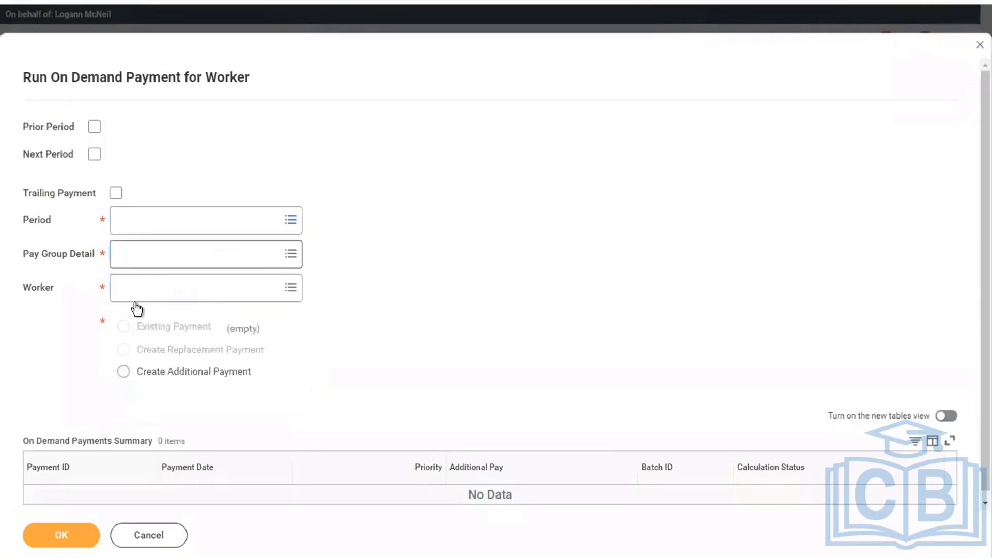
left_click(165, 228)
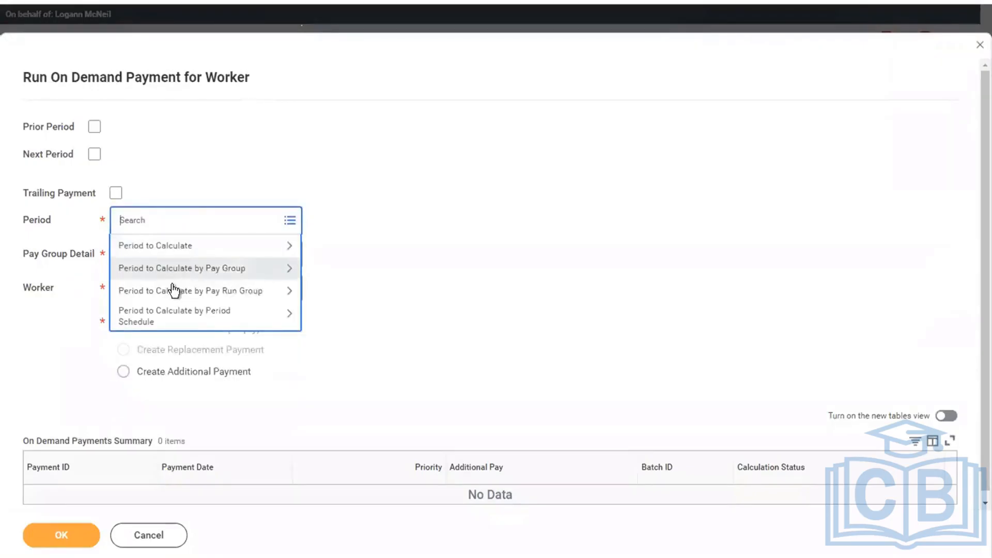
Set the period to 01/01/2019 - 01/15/2019 and the pay group detail to USA Semi-monthly Admin Regional
left_click(193, 268)
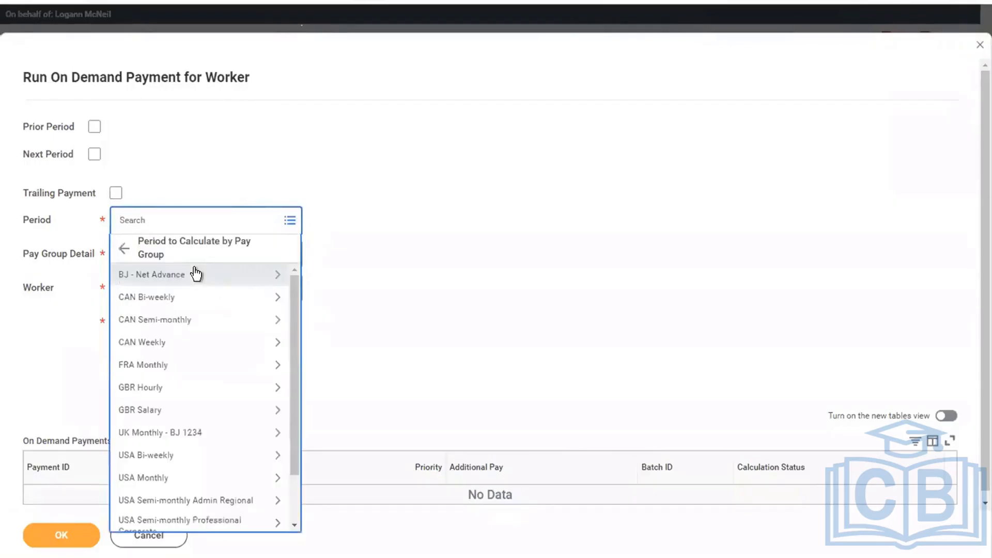
left_click(155, 500)
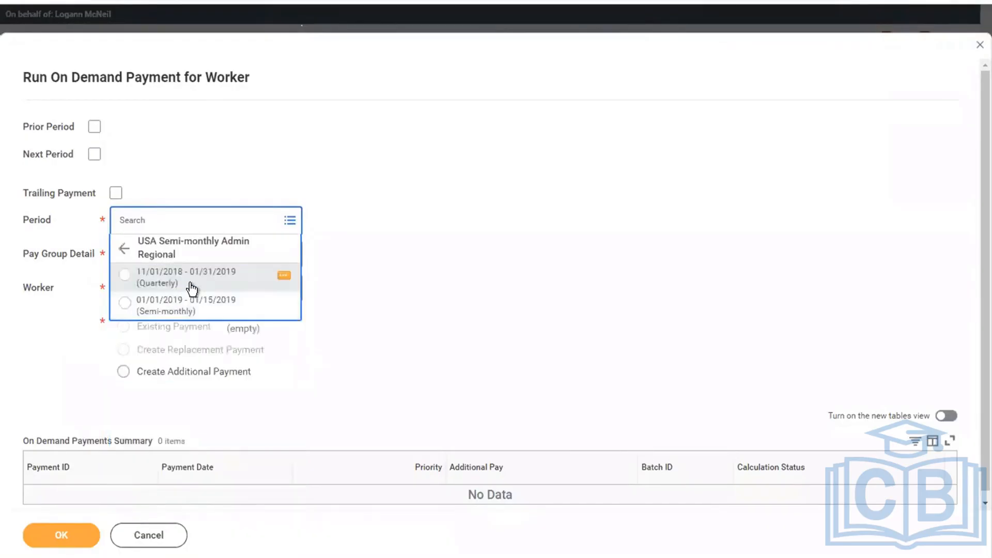
left_click(149, 309)
left_click(149, 266)
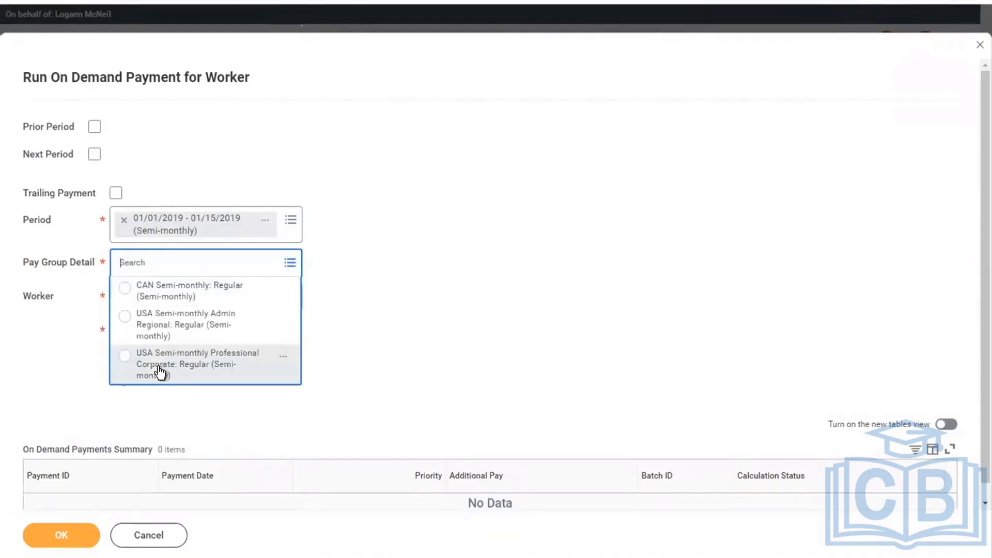
left_click(177, 331)
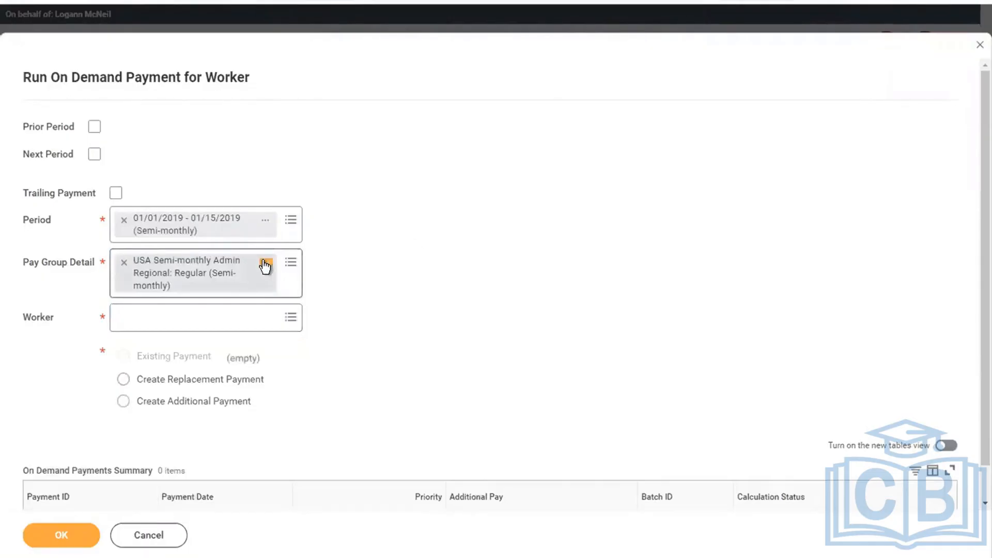
Open the USA Semi-monthly Admin Regional pay group detail in a new tab
left_click(265, 265)
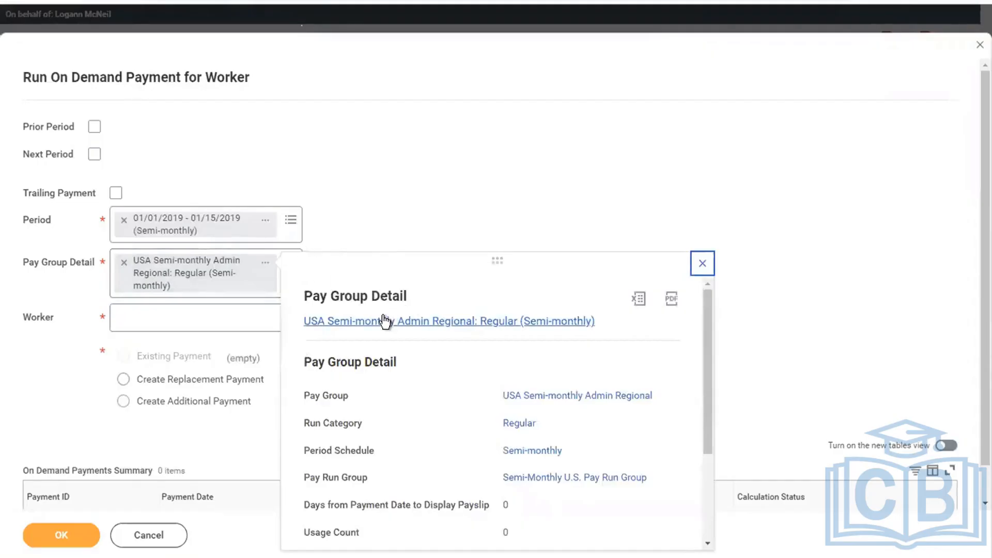
right_click(413, 323)
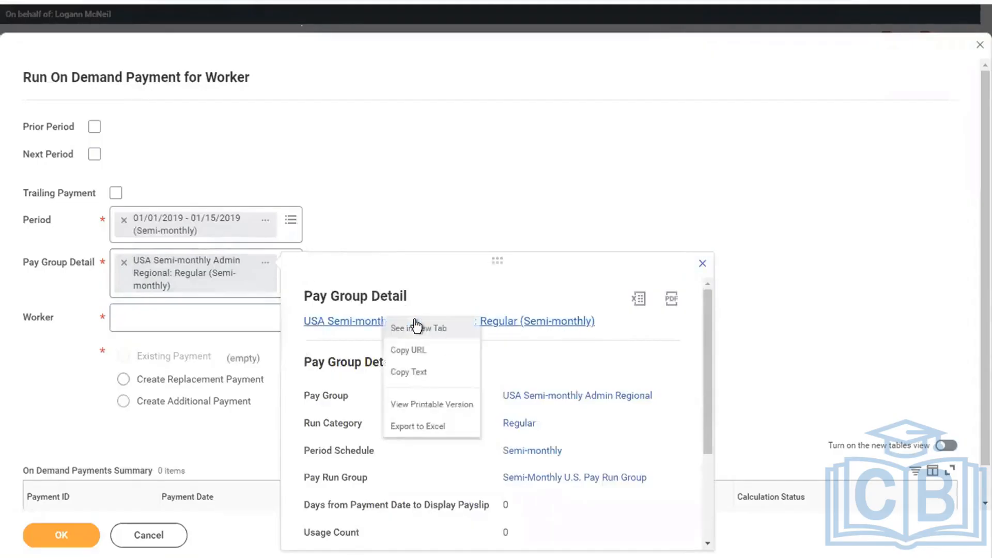
left_click(416, 328)
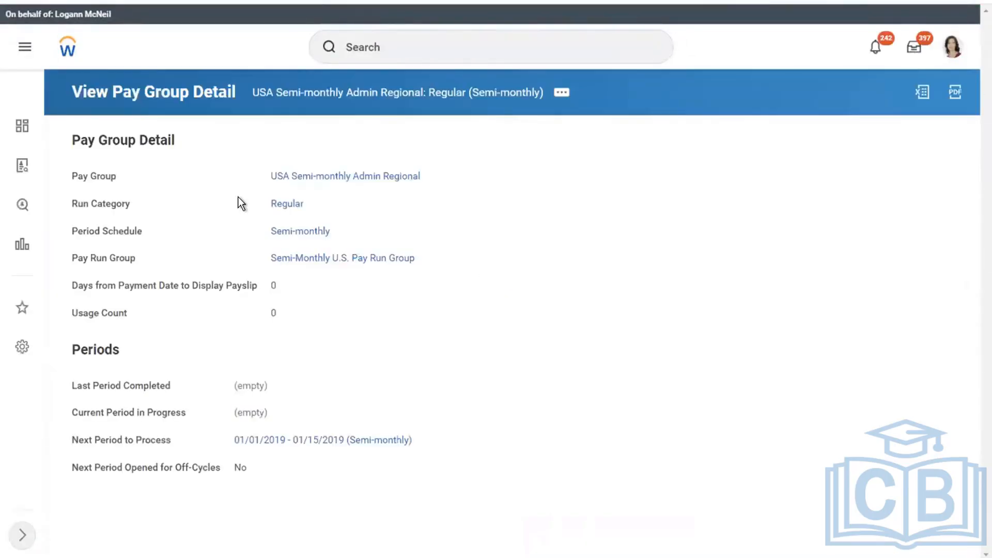
Review the members of the USA Semi-monthly Admin Regional pay group
left_click(319, 179)
left_click(225, 158)
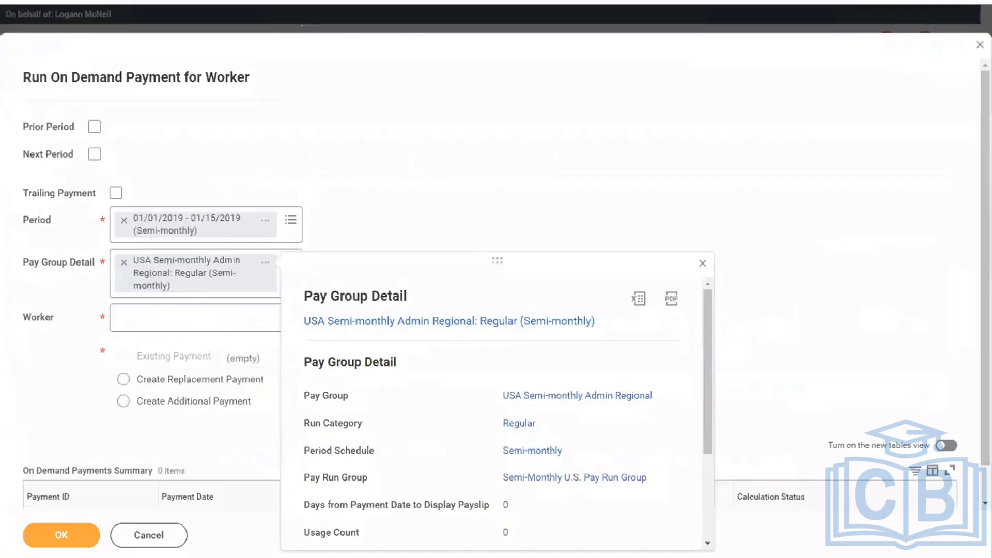
Select the worker by name, choose Create Additional Payment, and submit the selections
left_click(174, 316)
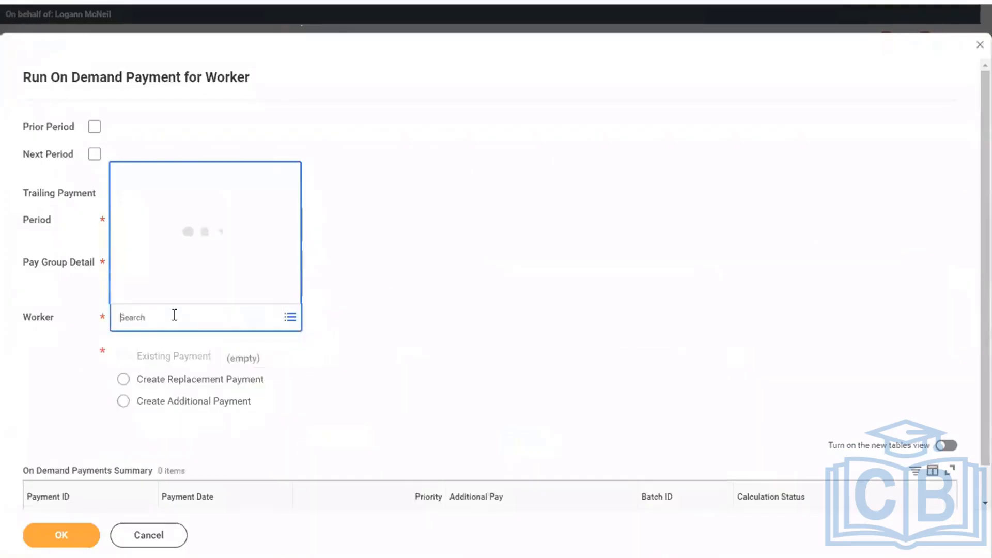
type("ASHA")
key("Return")
left_click(520, 306)
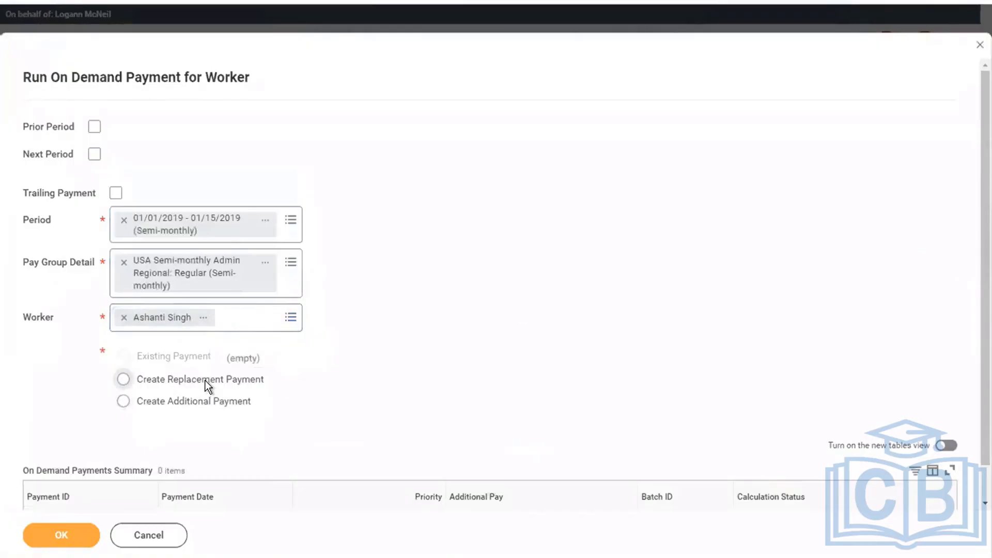
left_click(124, 402)
scroll(442, 345, "down", 1)
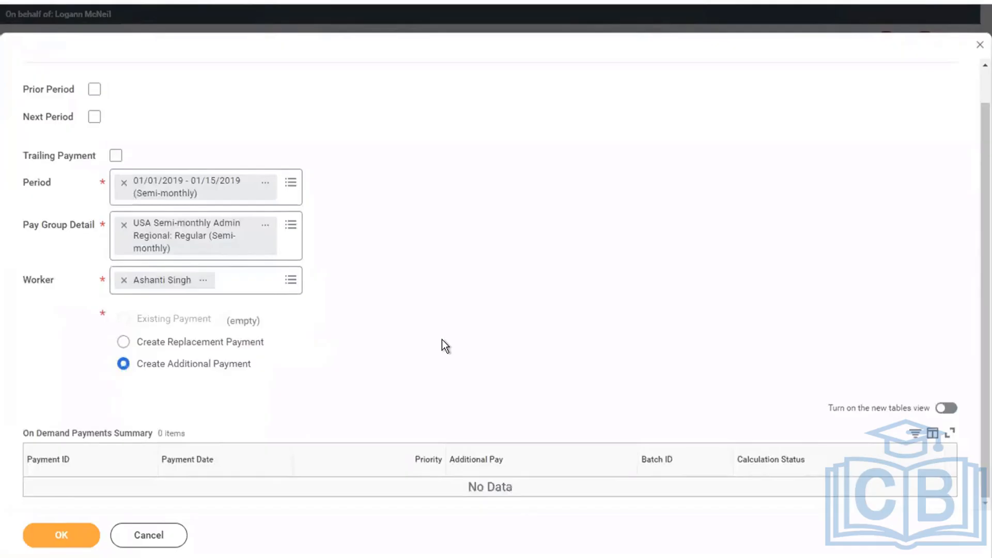
left_click(77, 537)
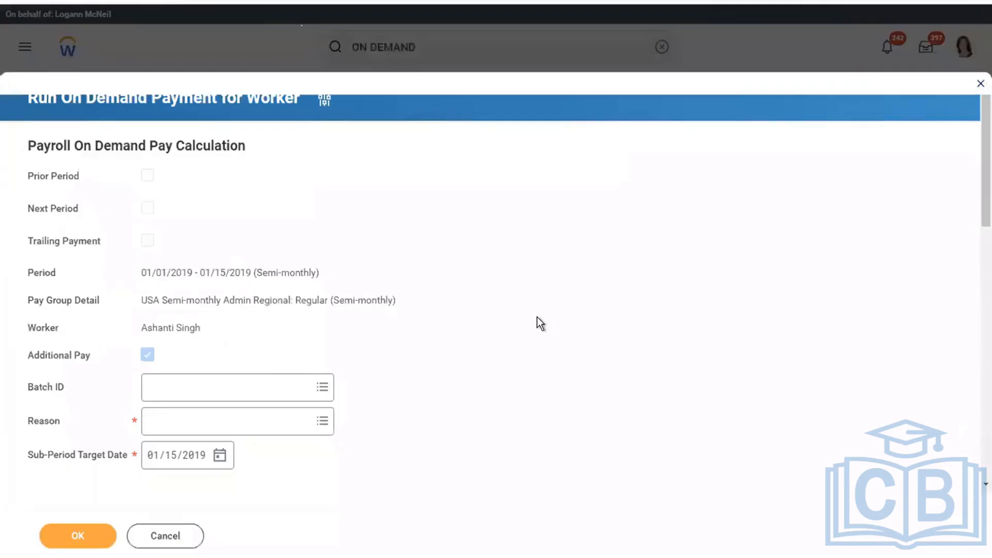
Pick Adjustment / Correction under On Demand Action Reason as the payment reason
scroll(537, 317, "down", 6)
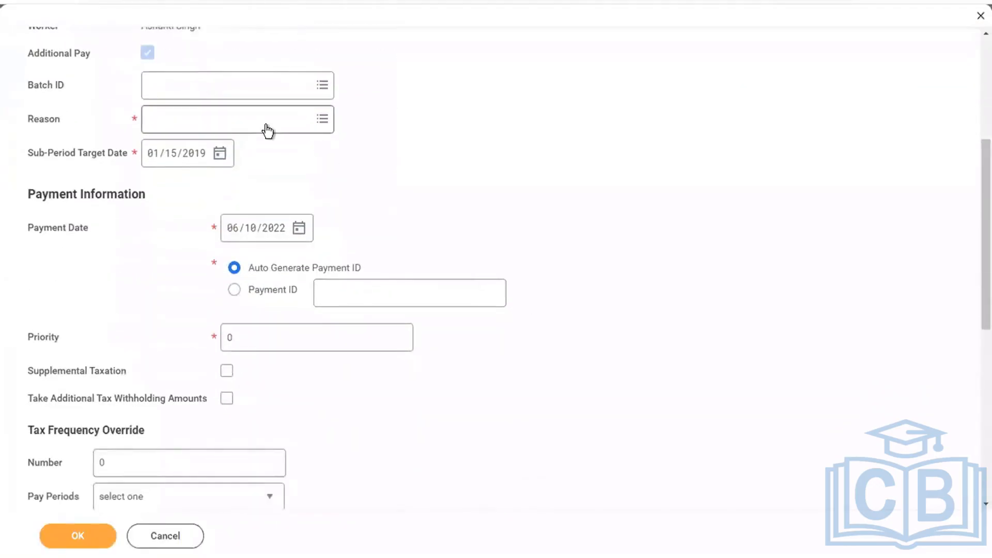
left_click(266, 128)
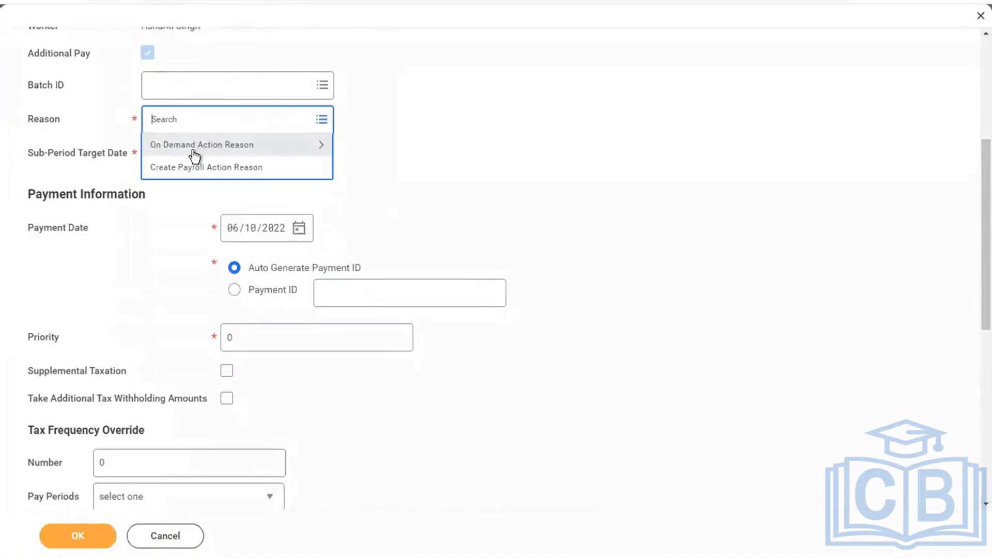
left_click(195, 150)
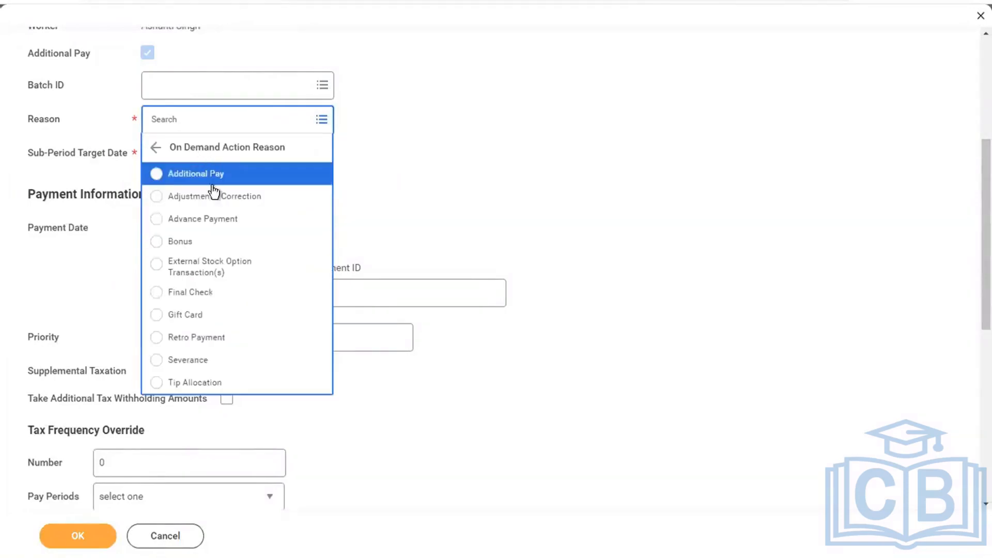
left_click(157, 148)
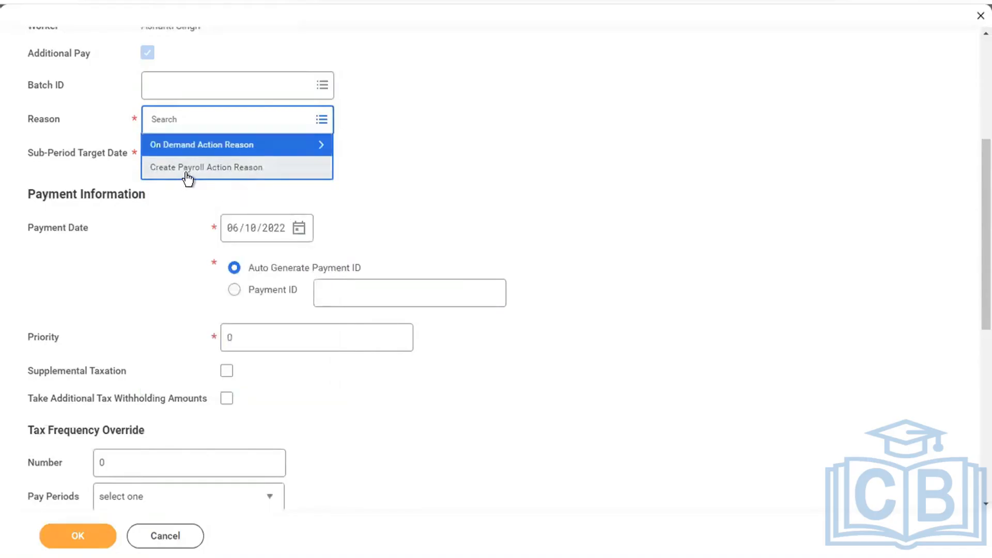
left_click(176, 147)
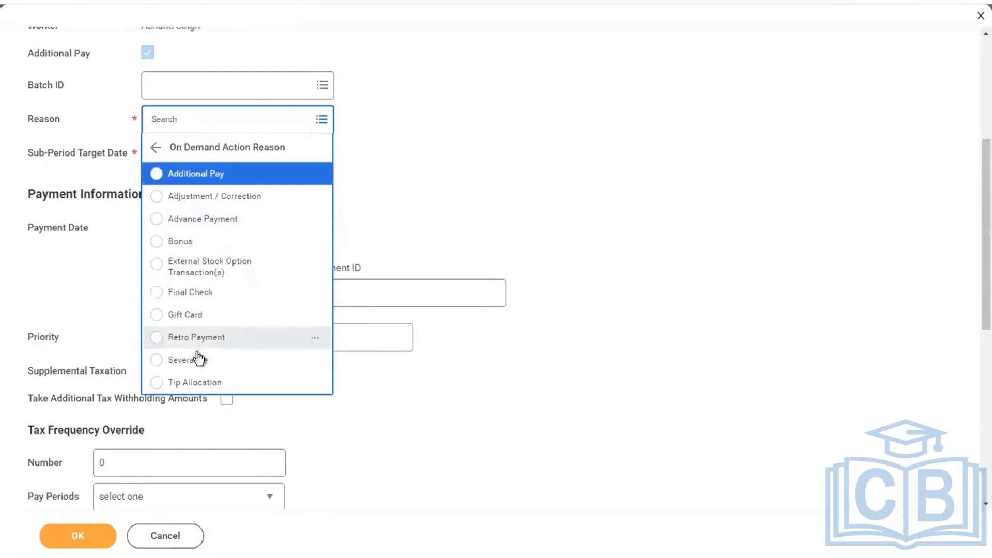
left_click(183, 199)
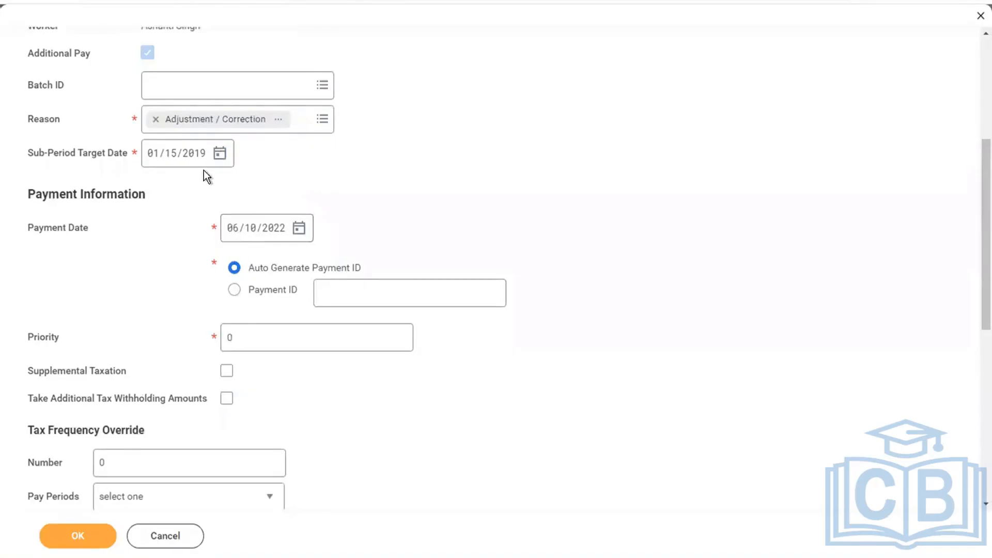
left_click(231, 235)
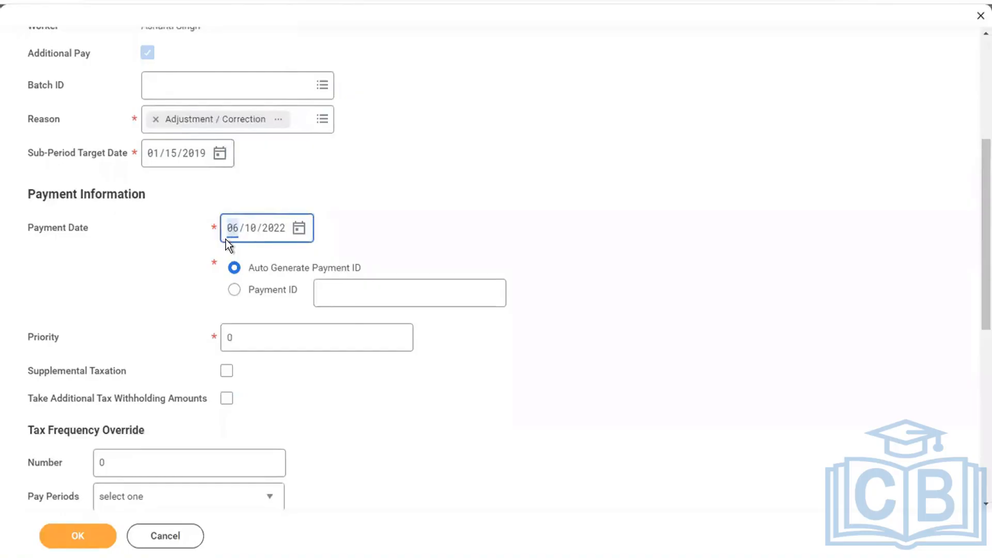
Change the payment date to 01/16/2019 and keep the payment ID auto-generated
type("16/2019")
left_click(511, 235)
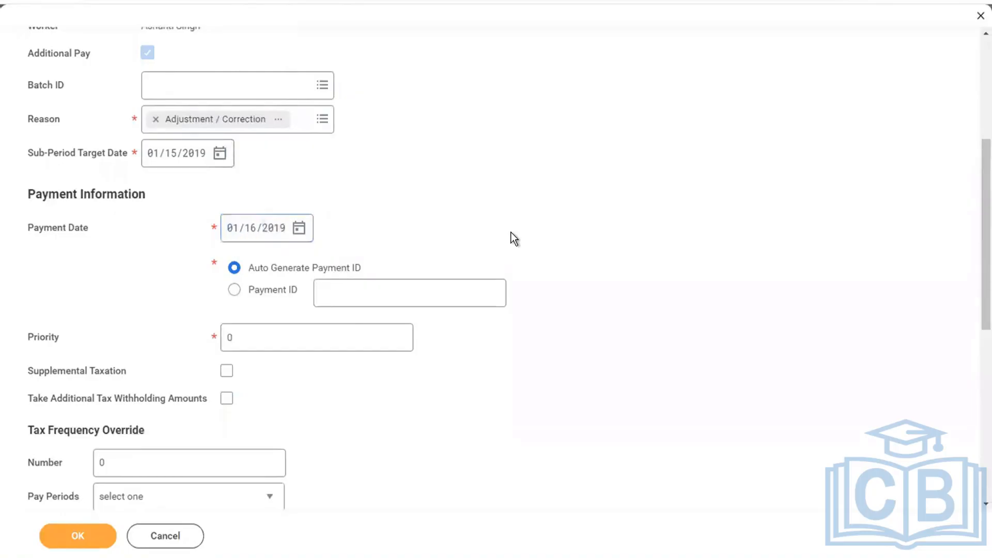
scroll(512, 235, "down", 1)
scroll(268, 203, "down", 1)
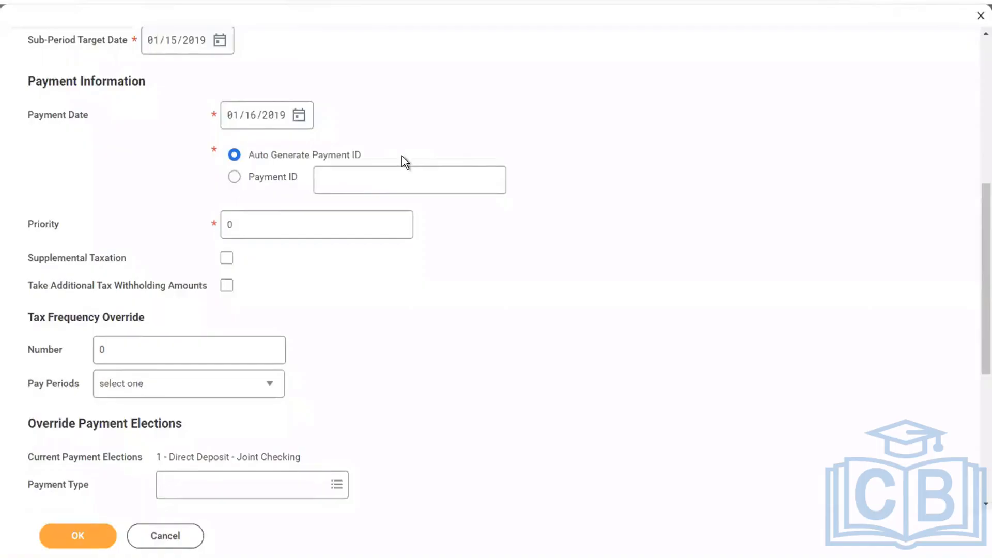
left_click(234, 178)
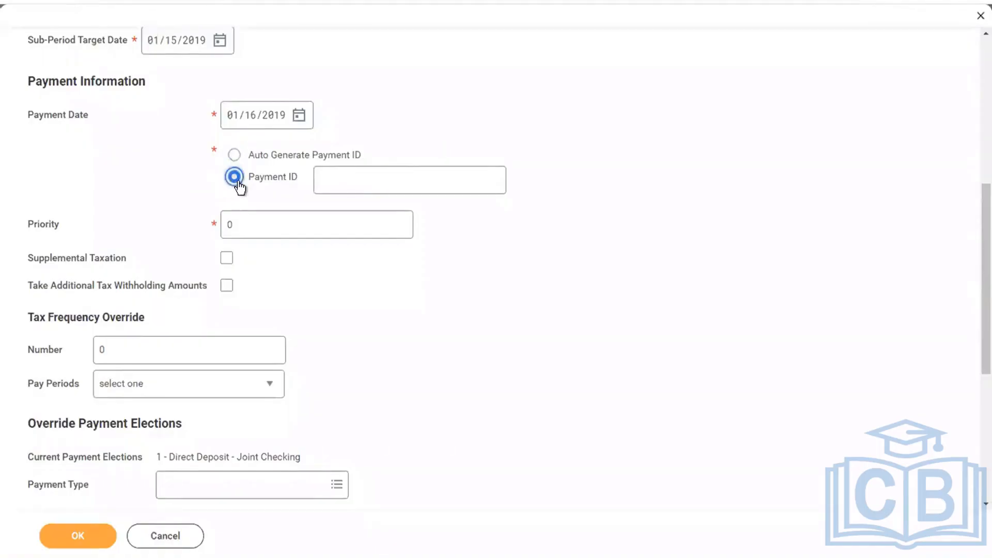
left_click(317, 181)
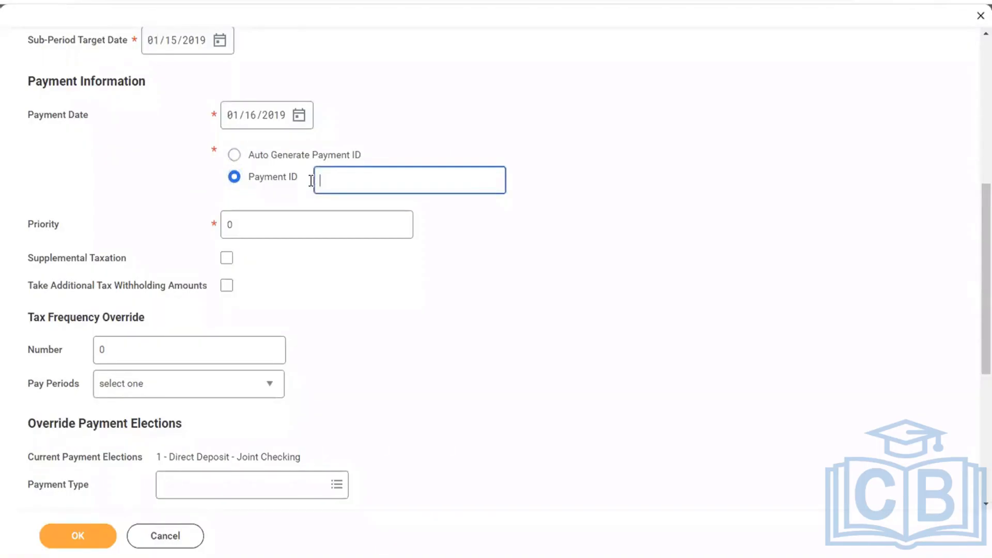
left_click(272, 156)
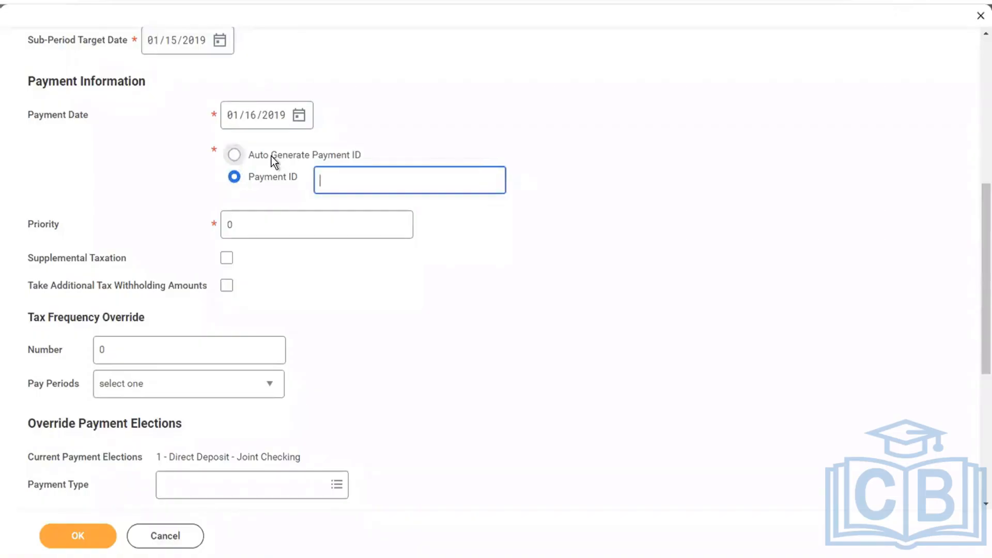
Replace the priority value 0 with 1
left_click(243, 220)
key("BackSpace")
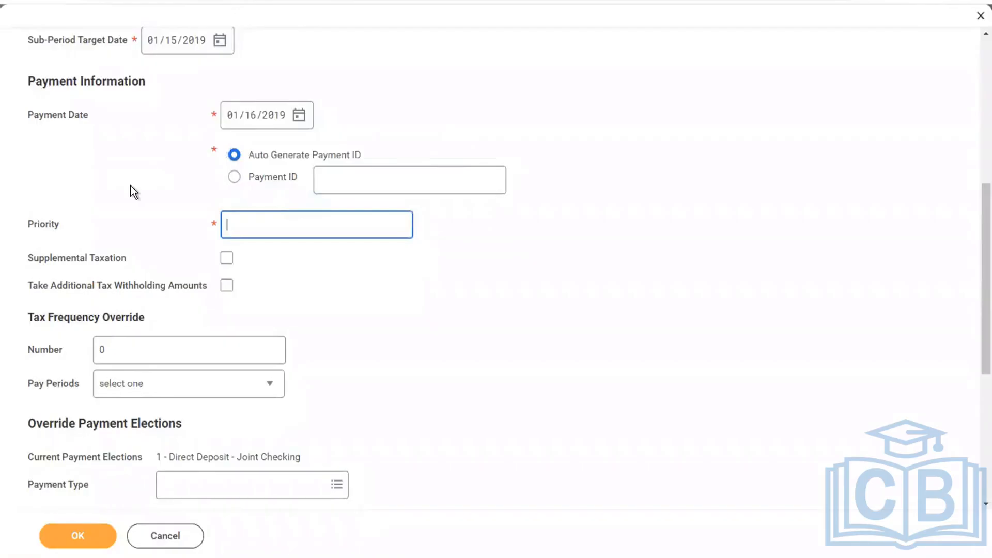
type("1")
left_click(510, 336)
scroll(511, 336, "down", 5)
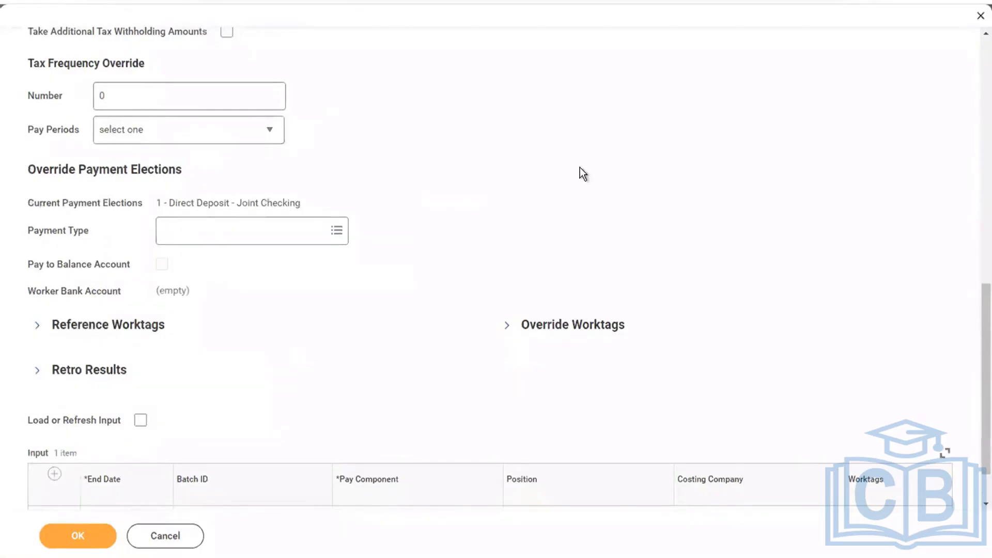
scroll(580, 167, "down", 1)
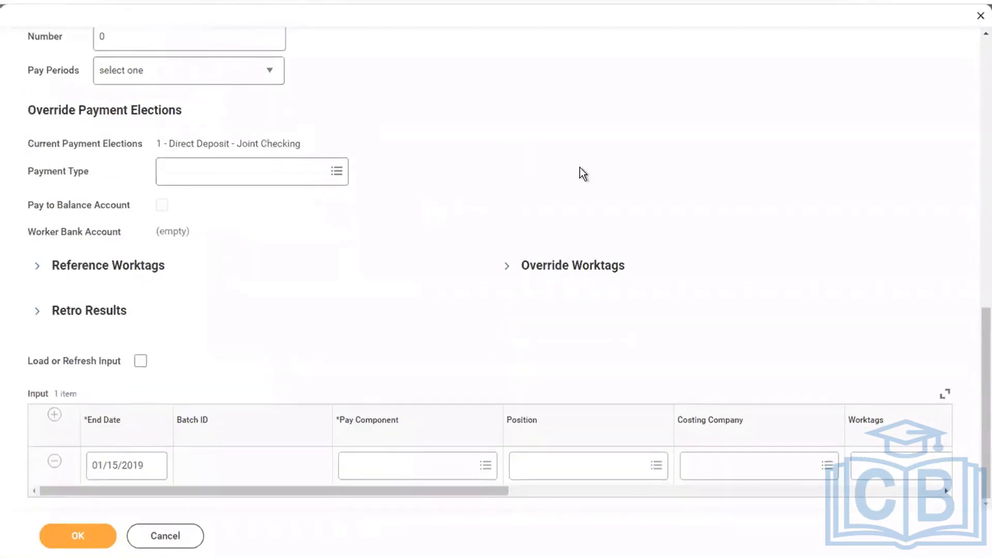
Pick Base Pay [USA] as the input row's pay component
left_click(387, 475)
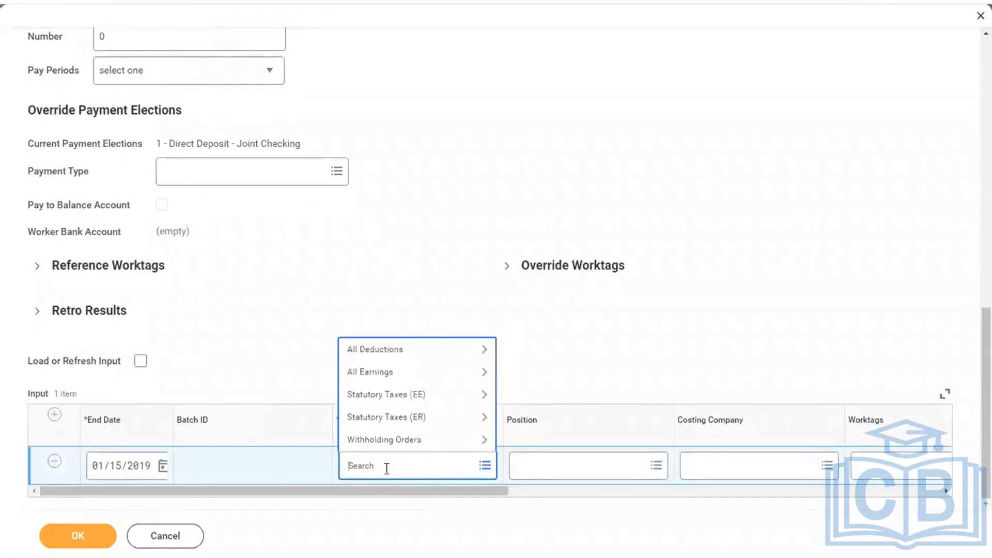
type("BASE PAY")
key("Return")
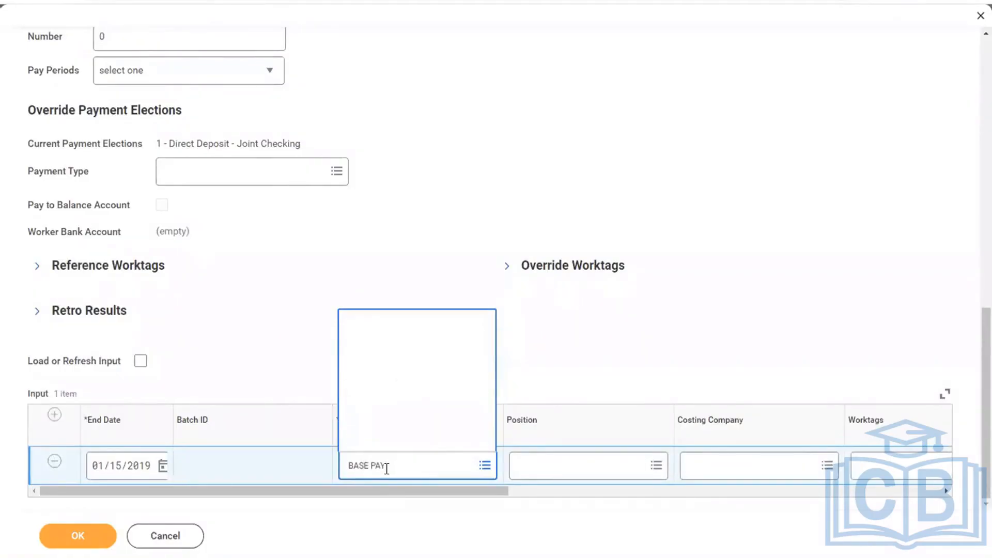
left_click(382, 342)
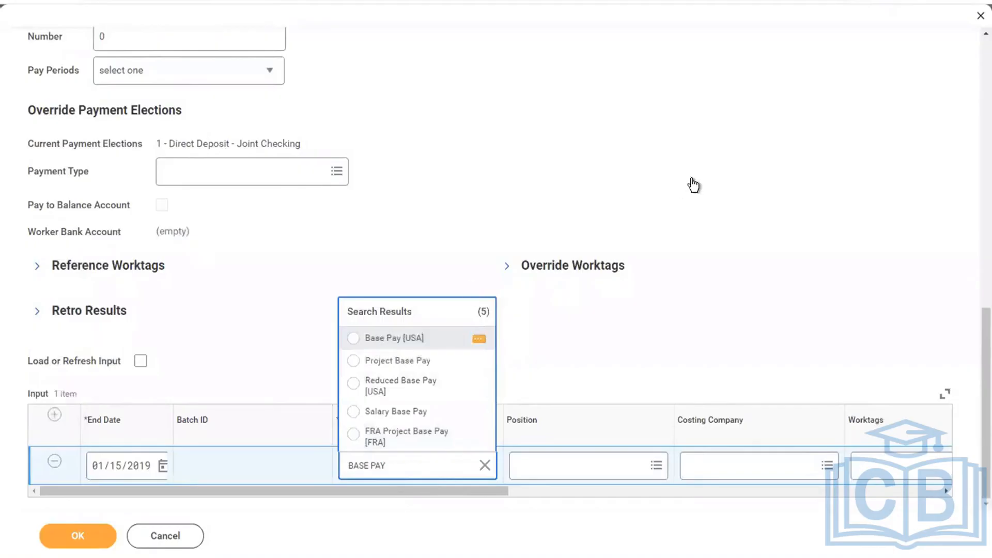
Enter an input value of 1000 with detail type Amount
left_click(556, 464)
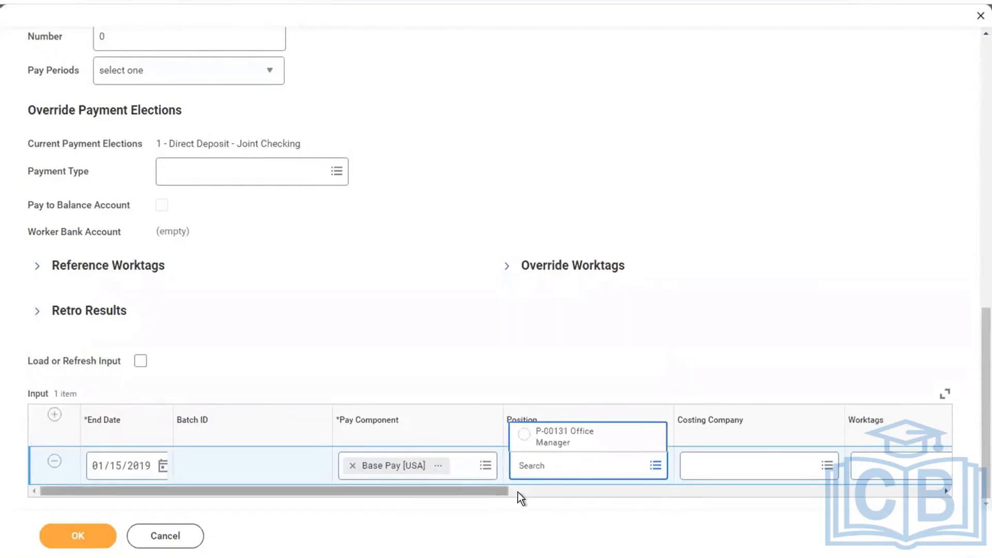
left_click_drag(518, 493, 935, 465)
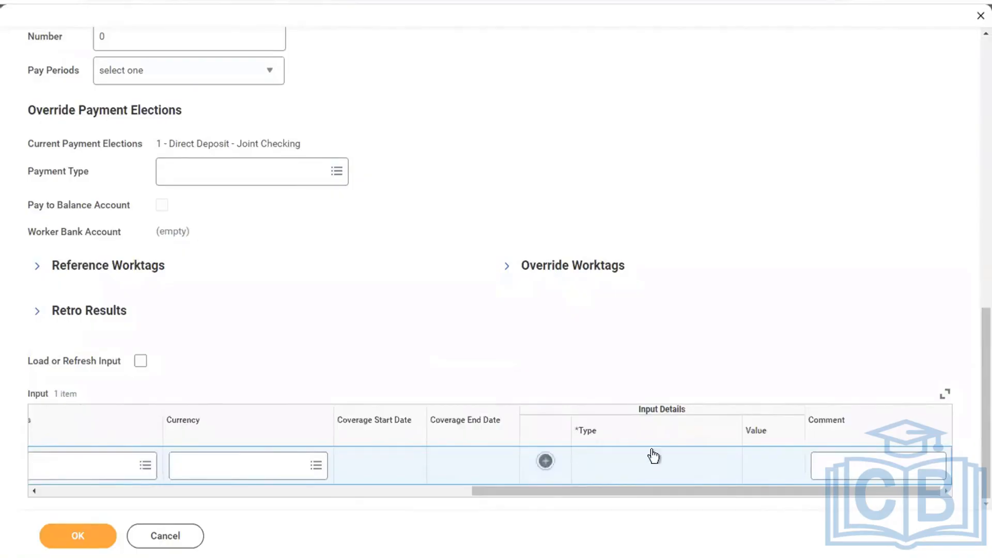
scroll(750, 335, "down", 1)
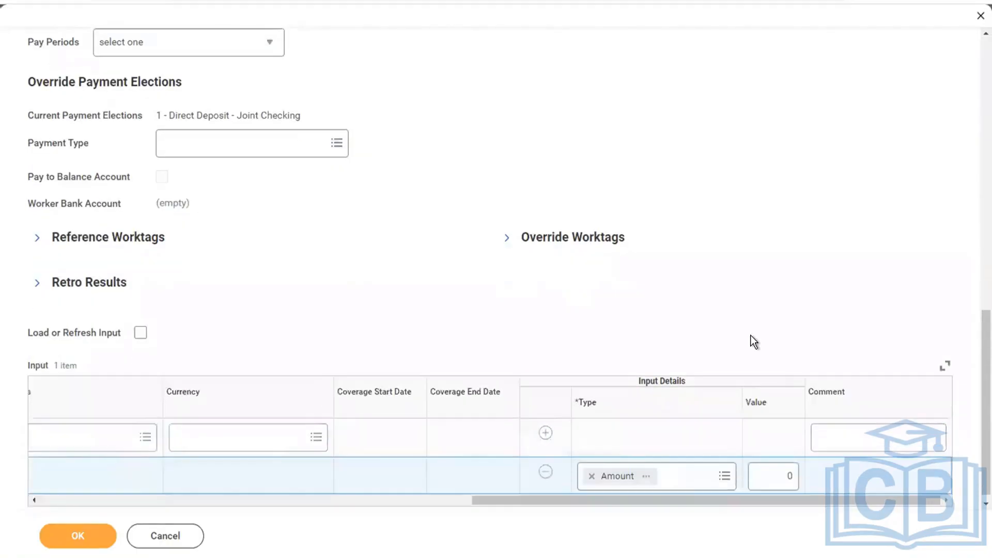
left_click(772, 470)
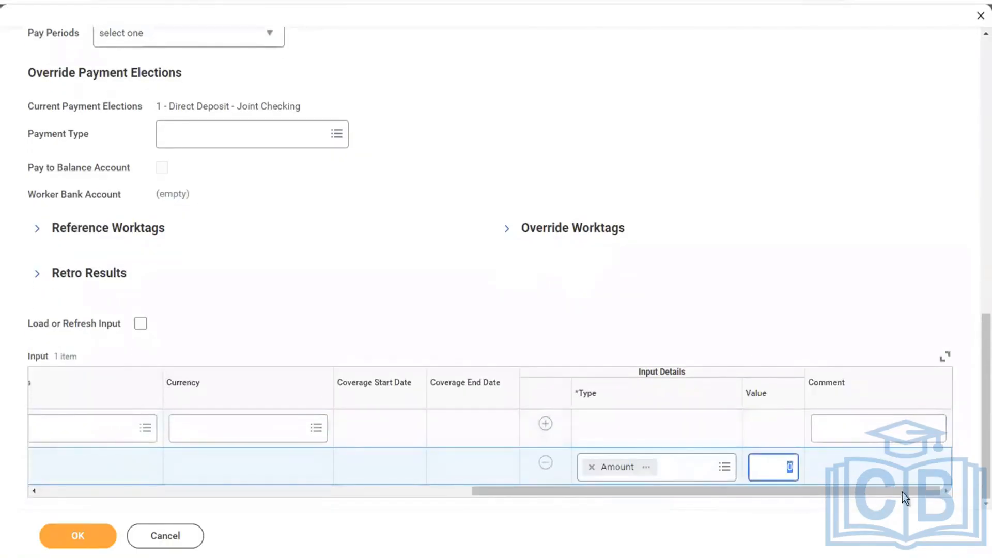
type("1000")
left_click(825, 437)
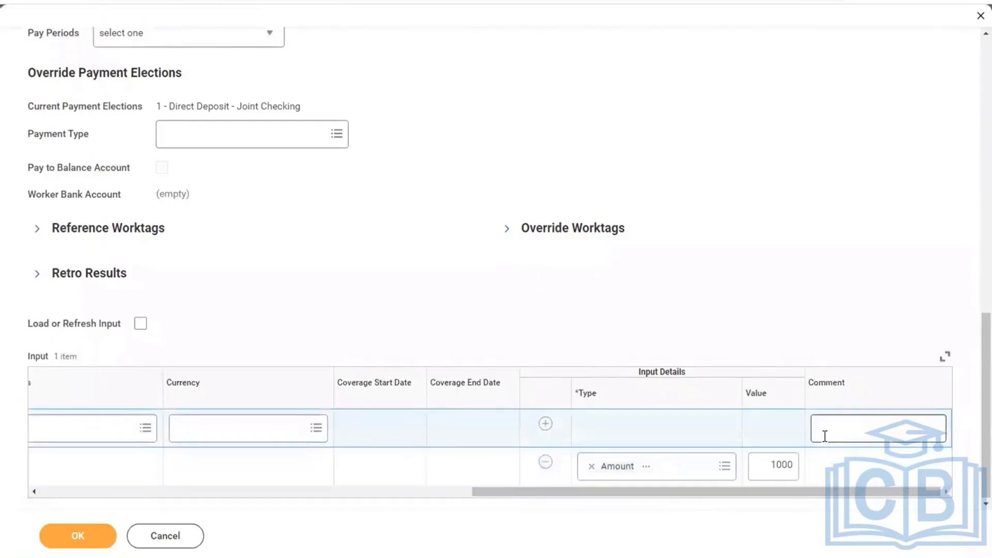
left_click(724, 467)
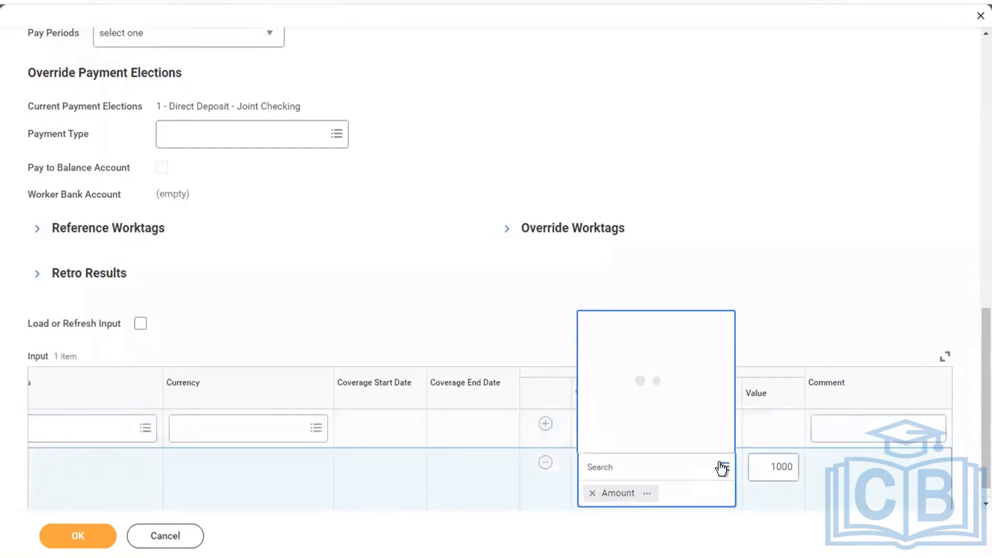
left_click(596, 474)
scroll(516, 473, "left", 10)
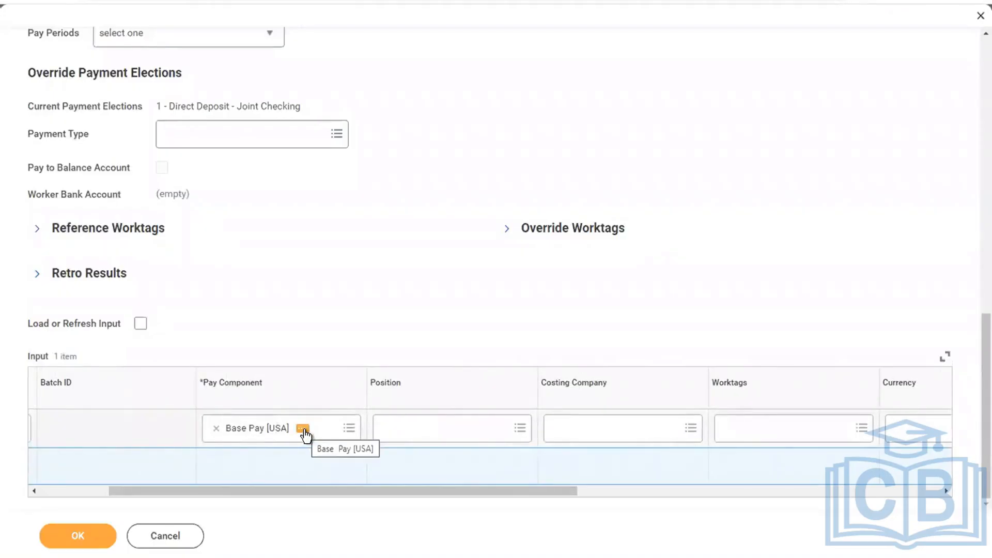
Replace Base Pay [USA] with Hourly Pay [USA] for the Office Manager position
left_click(217, 429)
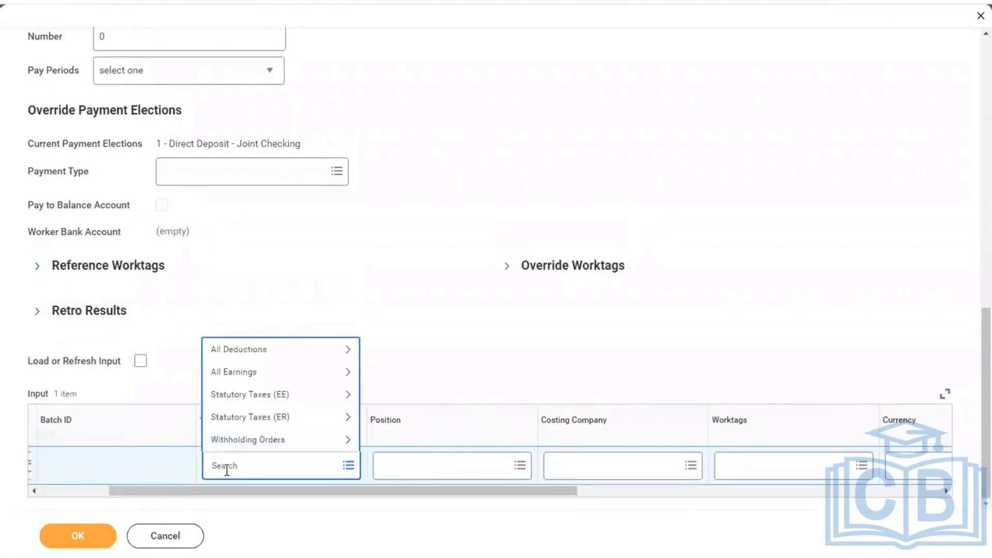
type("HOURLY")
key("Return")
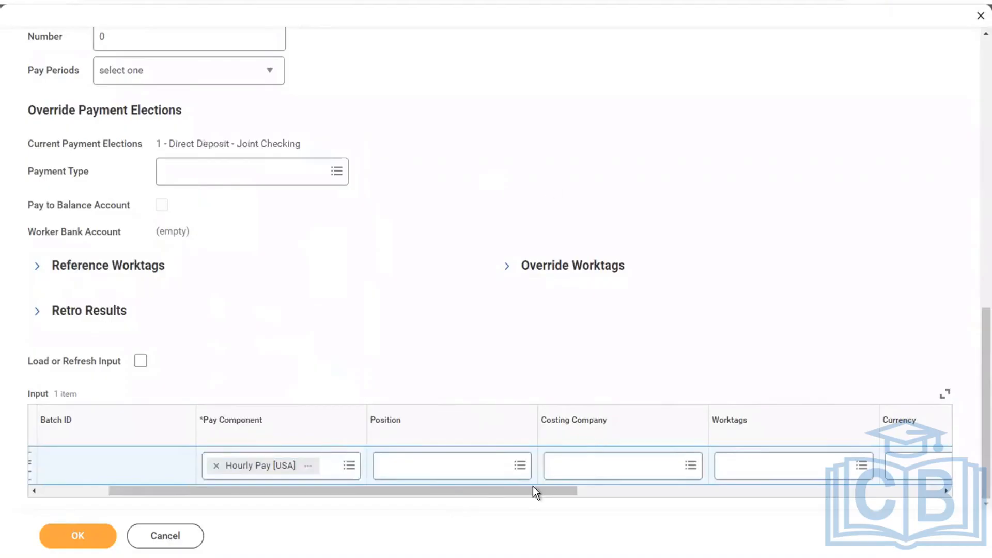
left_click_drag(489, 491, 643, 497)
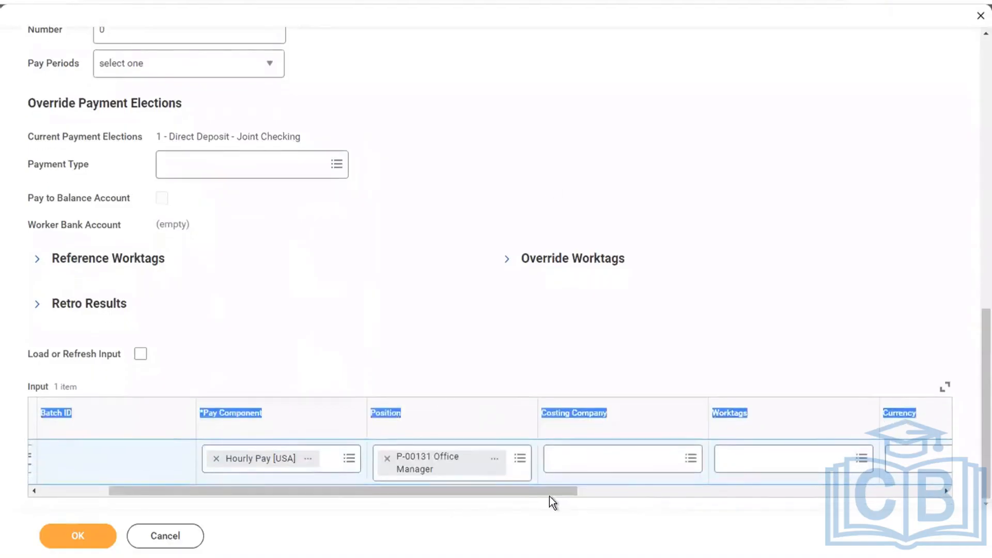
left_click_drag(542, 492, 775, 487)
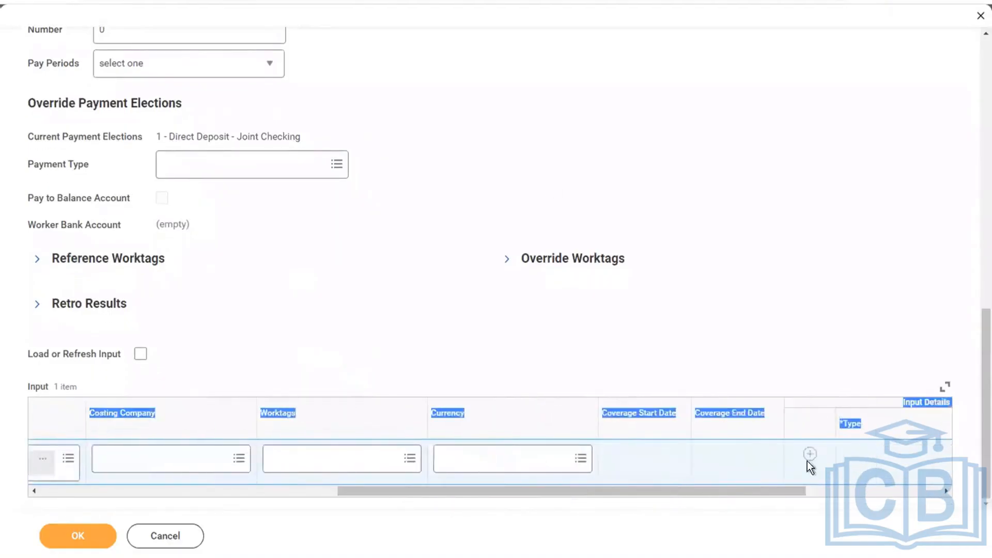
left_click(791, 488)
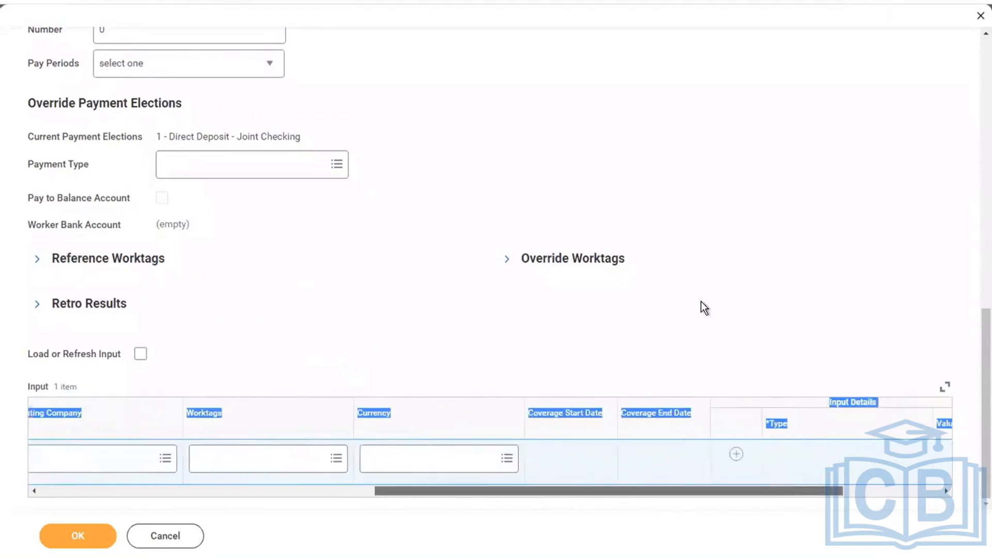
Add an input detail row of type Hours (unprorated) with value 10
left_click(551, 455)
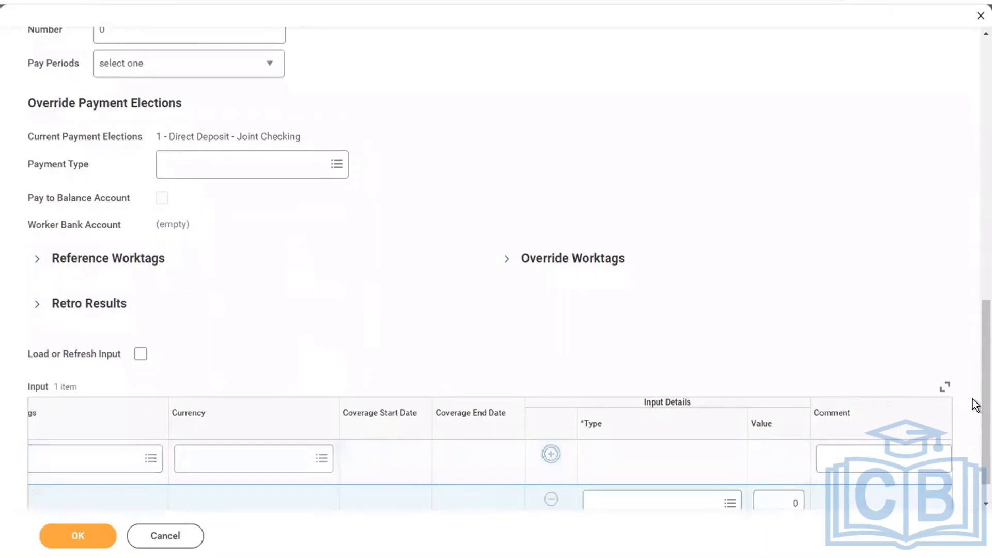
scroll(975, 547, "down", 1)
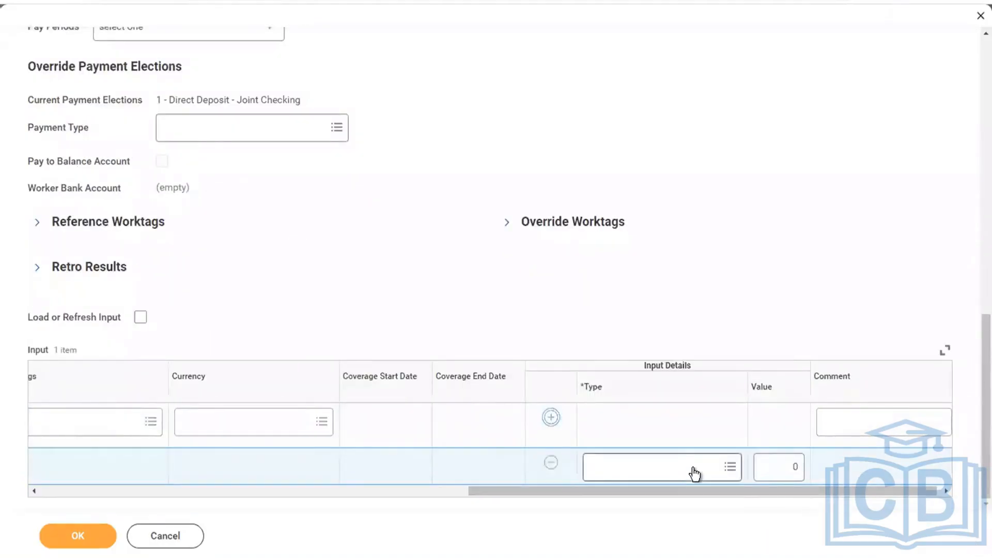
left_click(693, 466)
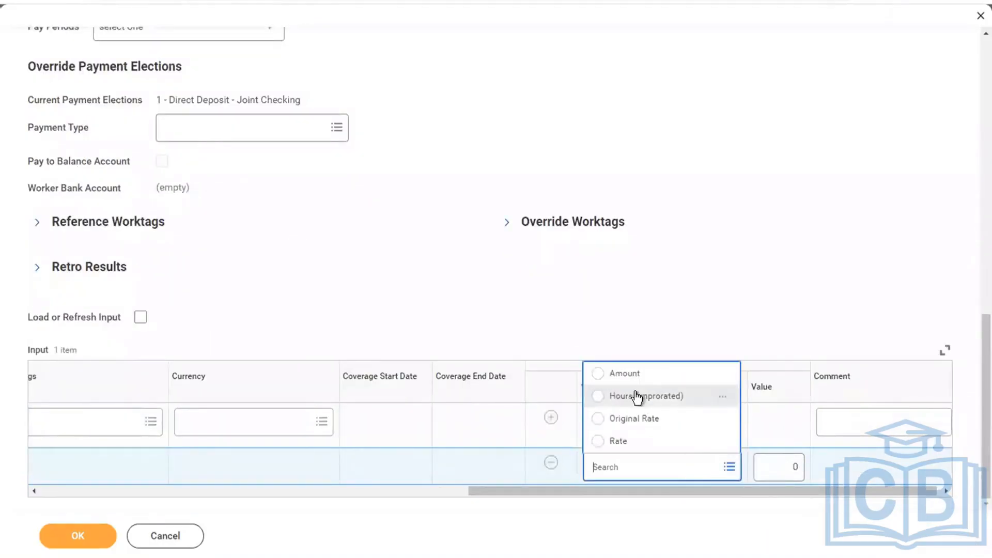
left_click(636, 396)
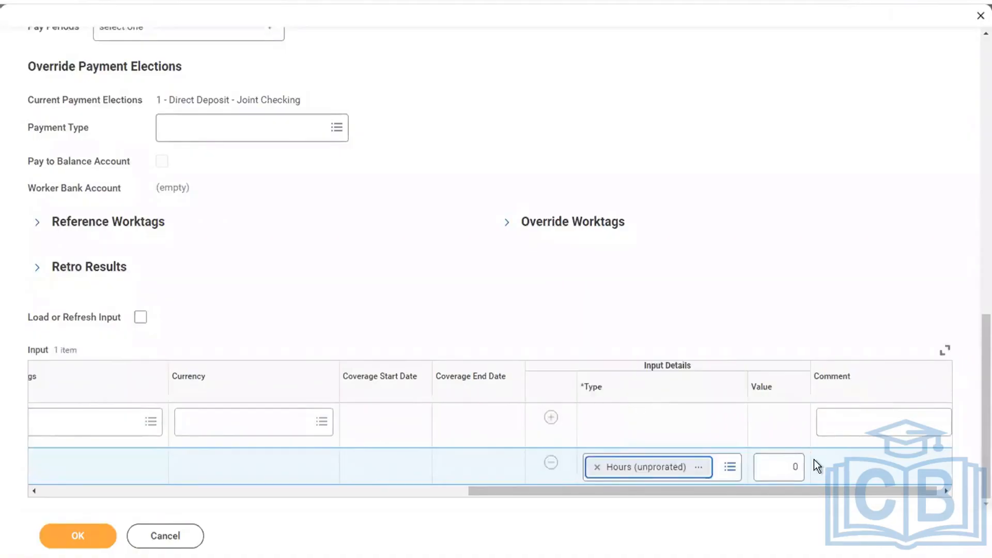
left_click(776, 467)
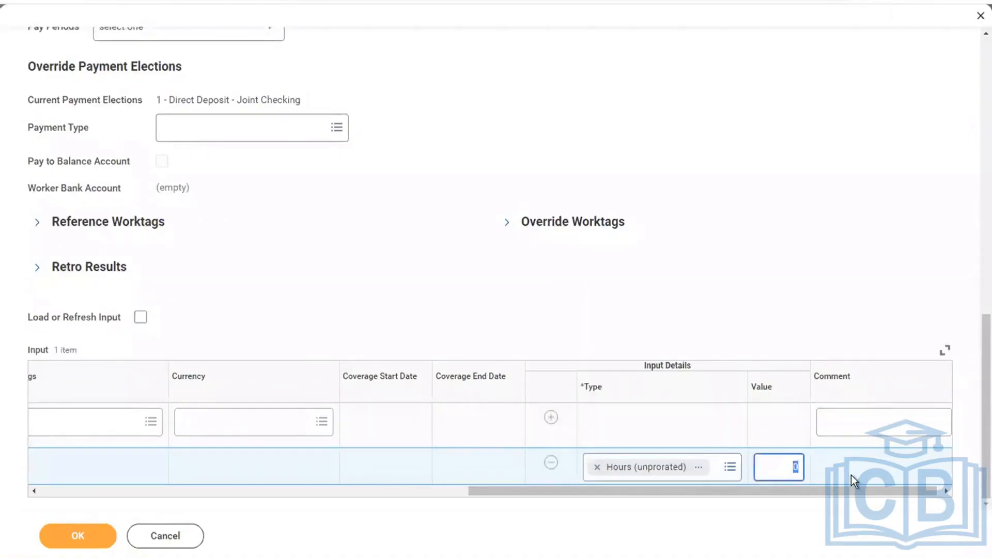
type("10")
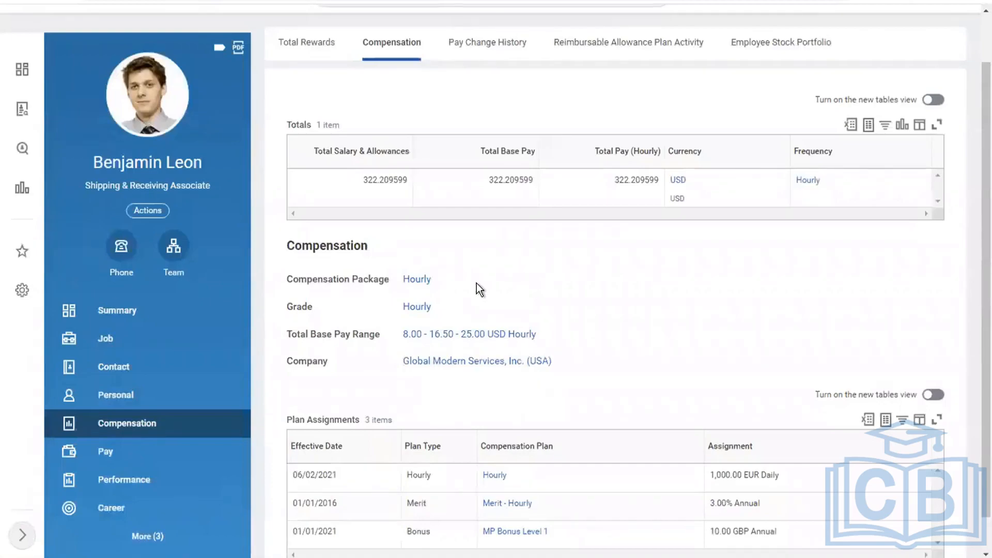
Verify the Shipping & Receiving Associate job profile's Pay Rate Type is Hourly
left_click(143, 348)
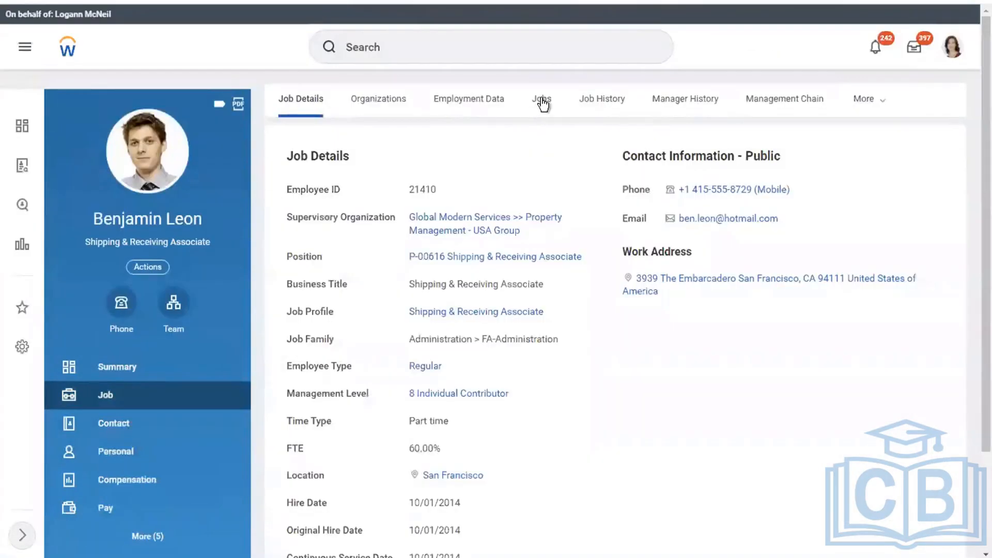
left_click(543, 104)
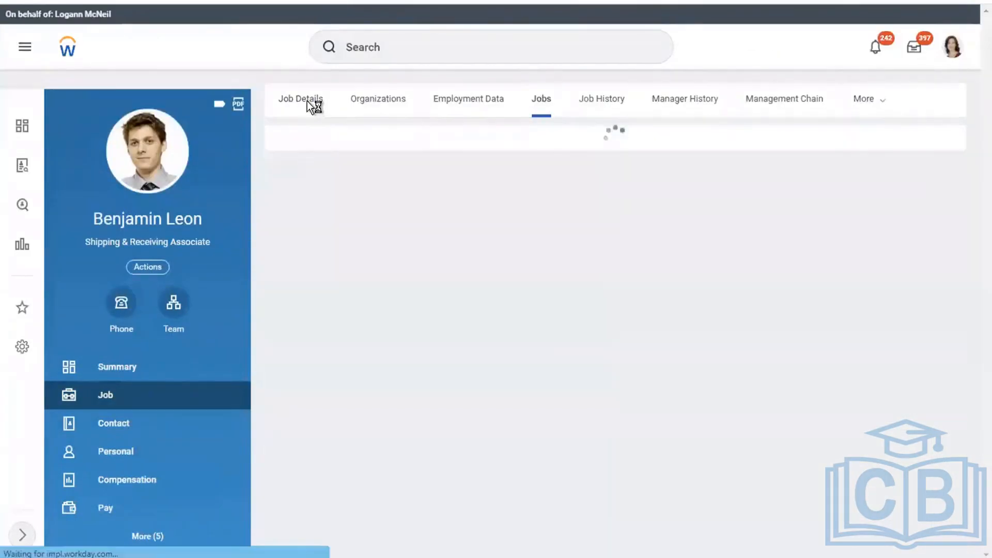
left_click(307, 101)
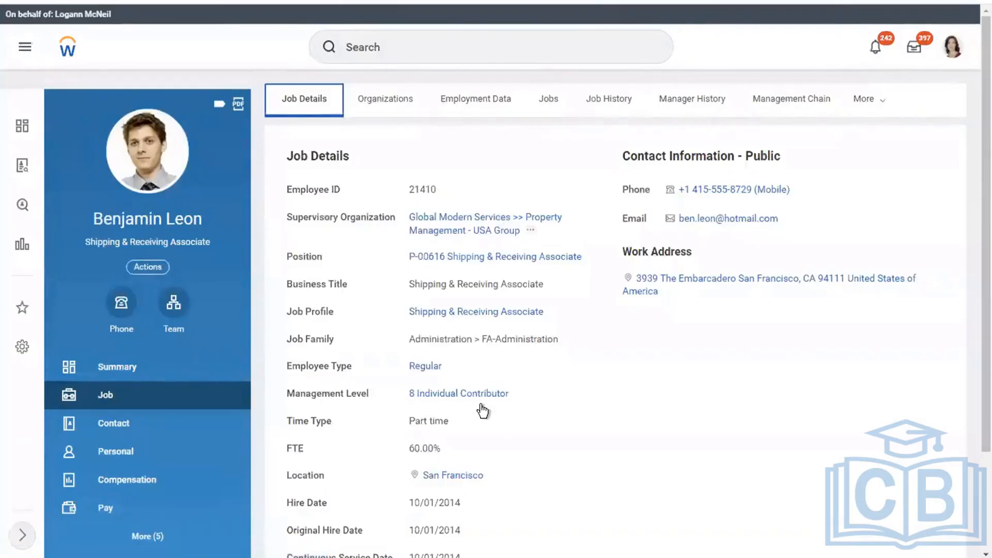
left_click(452, 316)
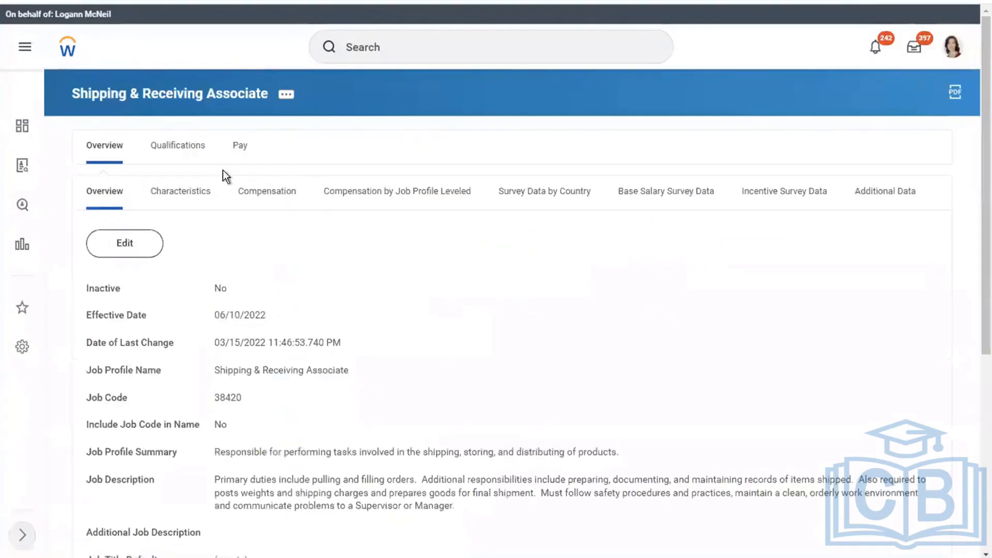
left_click(246, 146)
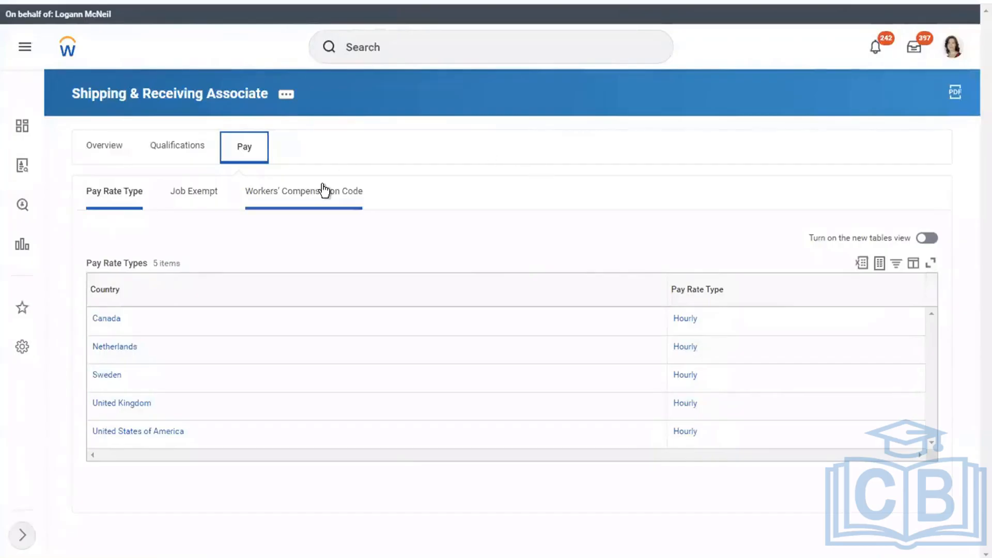
left_click(326, 142)
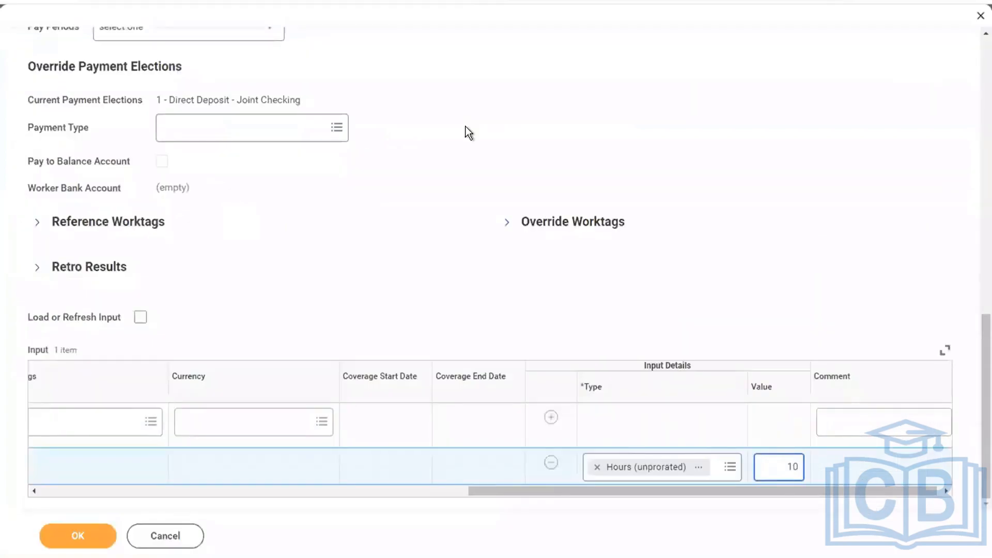
Submit the 10-hour payment input, confirm the calculation completed, and open the off-cycle payroll result
left_click(465, 127)
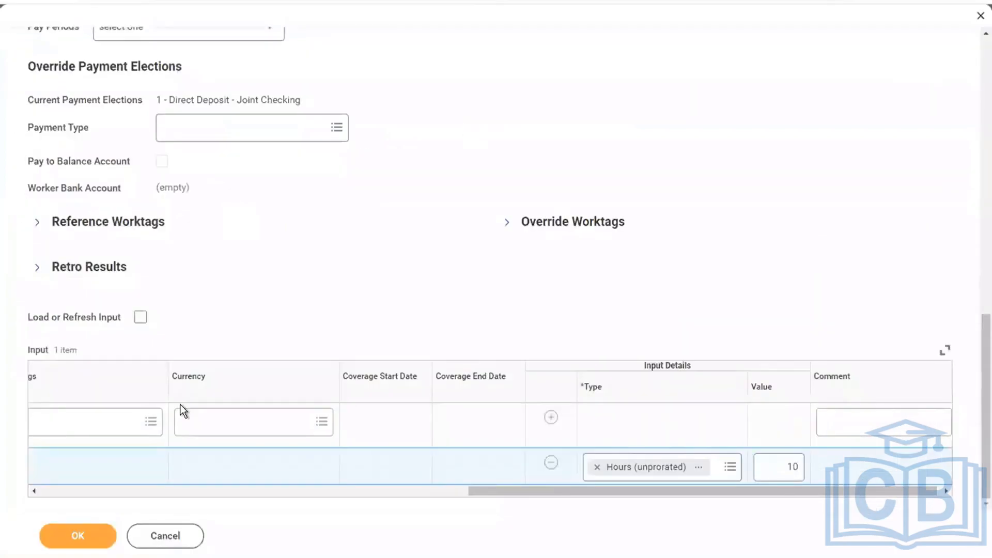
left_click(58, 541)
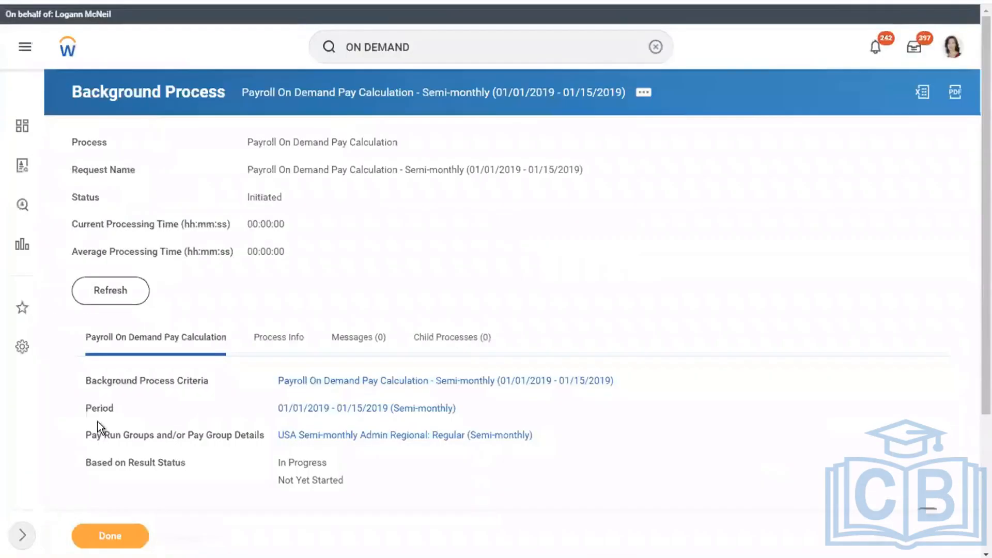
left_click(87, 285)
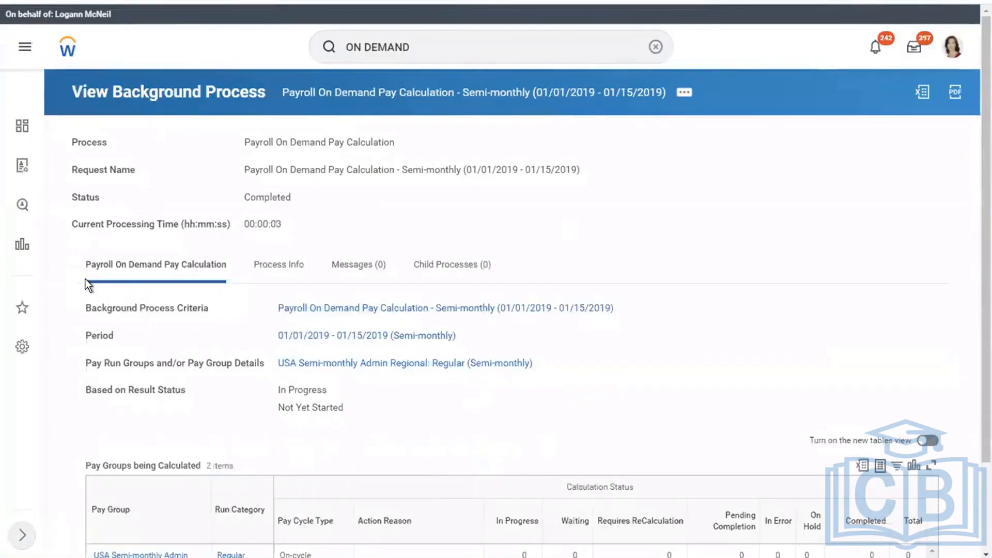
scroll(975, 318, "down", 2)
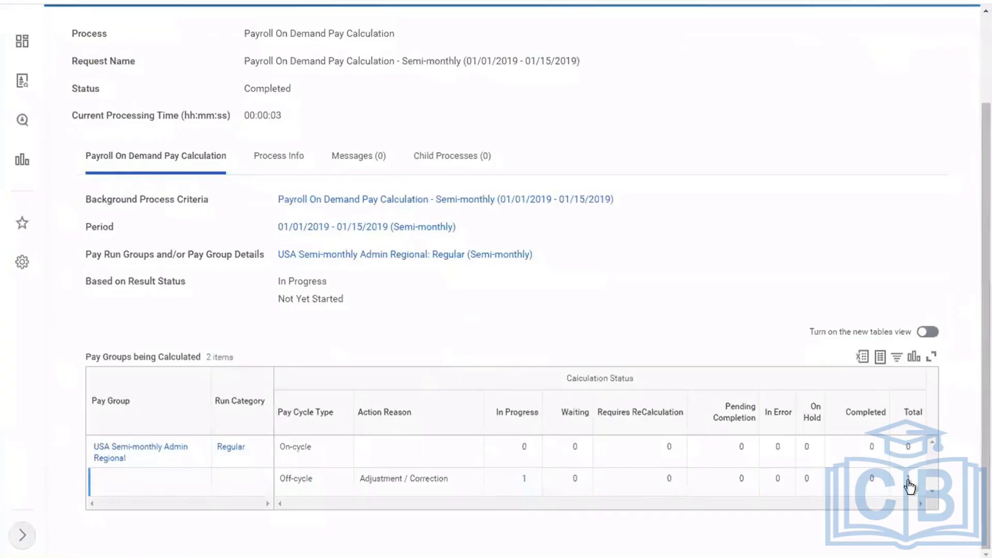
left_click(907, 480)
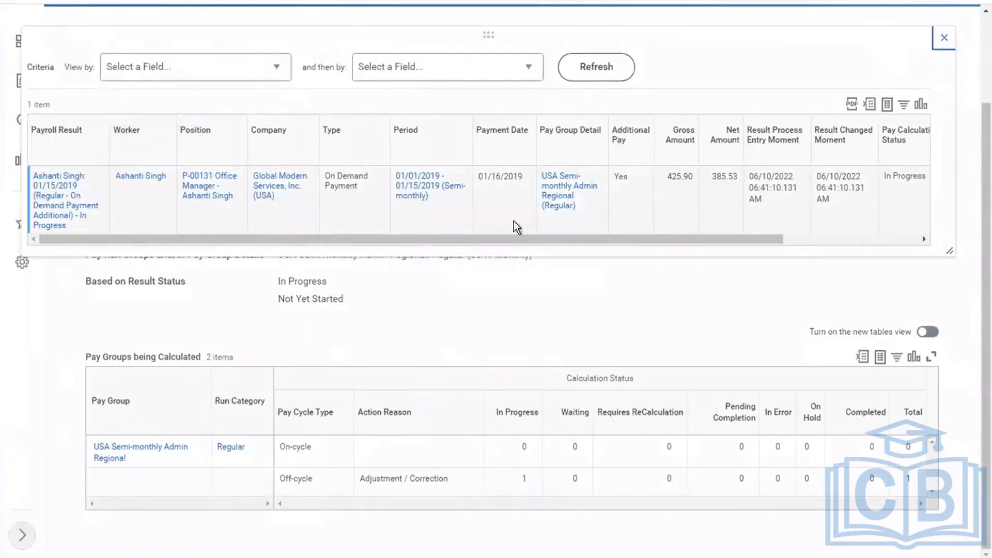
Scroll across the On Demand Payment Additional result's columns and open its related actions
left_click_drag(493, 238, 587, 256)
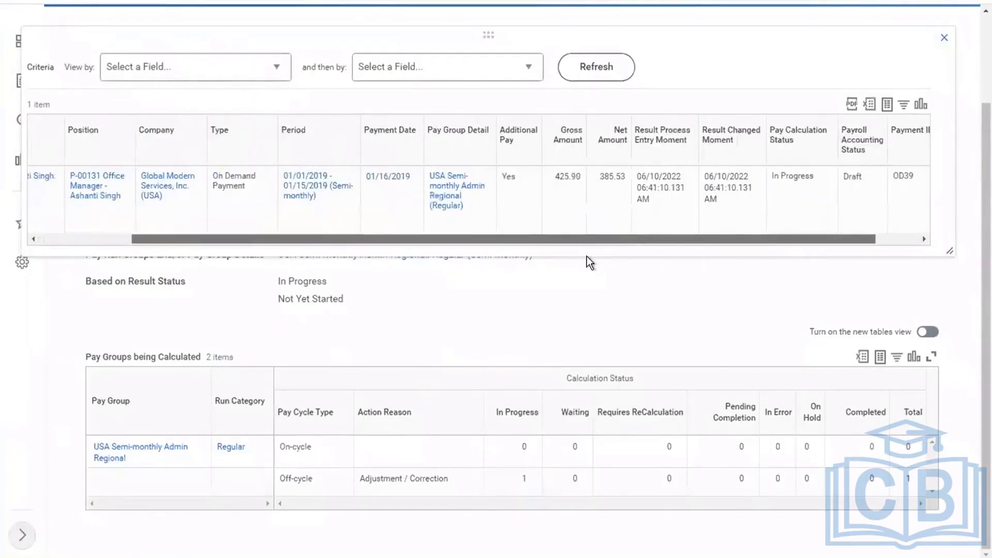
left_click_drag(668, 257, 668, 256)
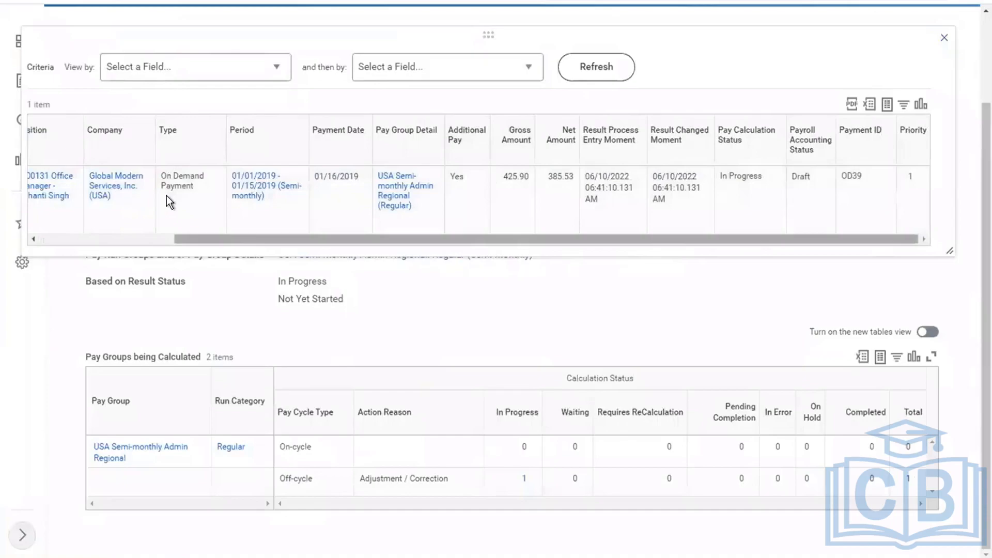
scroll(72, 215, "left", 3)
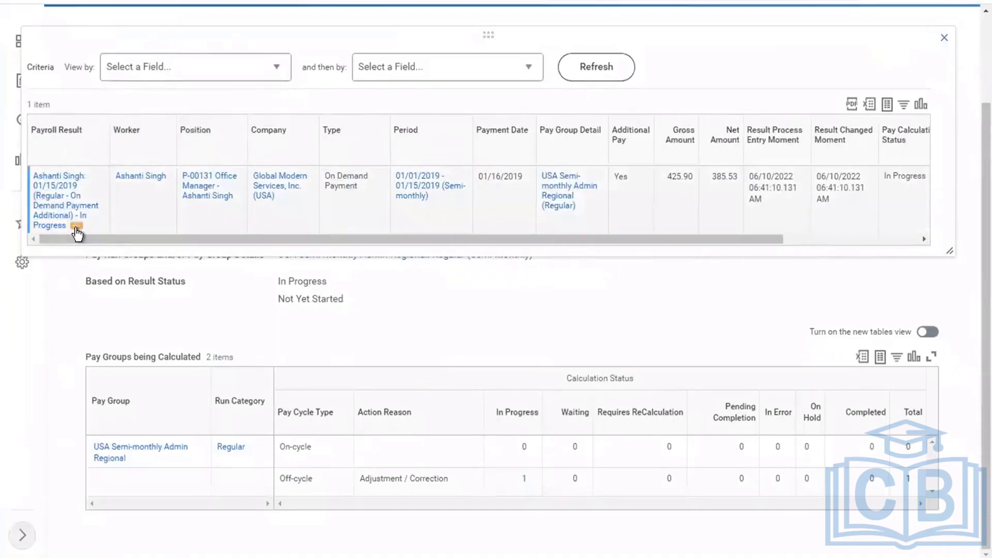
left_click(76, 226)
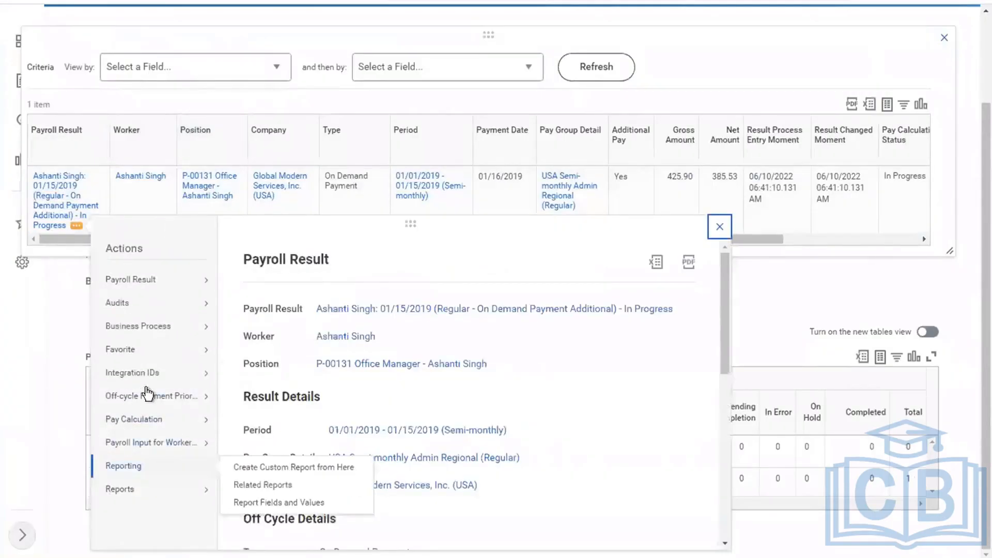
Run Pay Calculation > Accounting on the payroll result and accept the balanced 479.39 journal
mouse_move(154, 419)
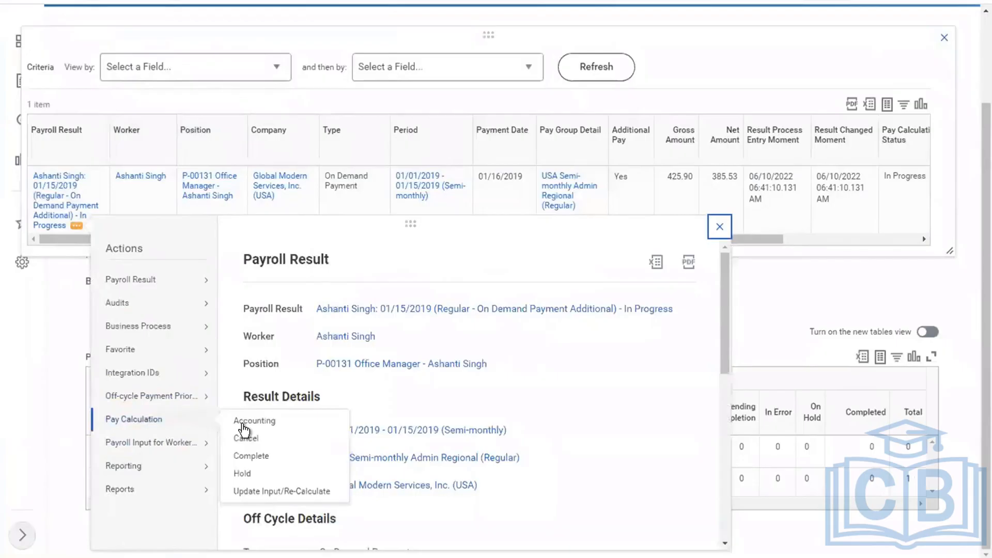
left_click(242, 422)
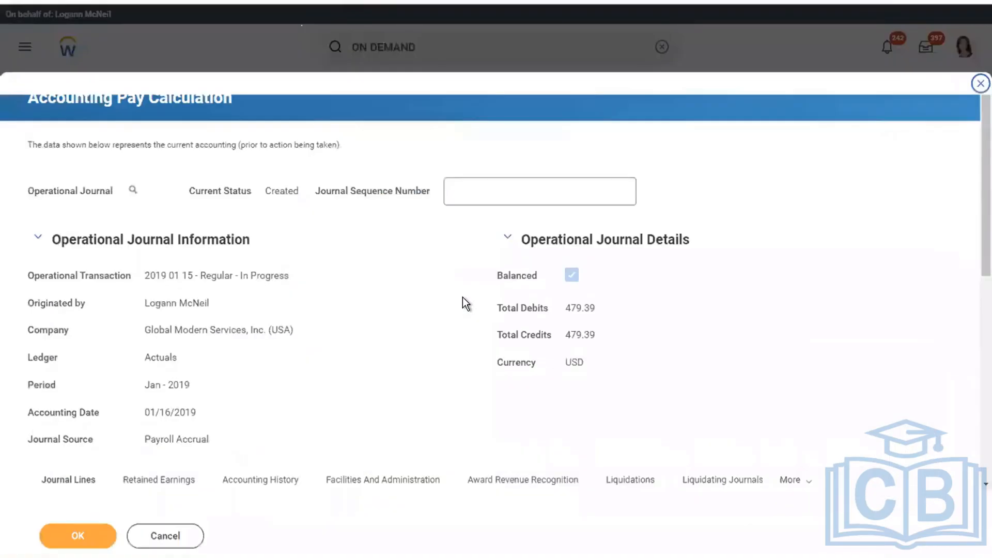
scroll(975, 358, "down", 1)
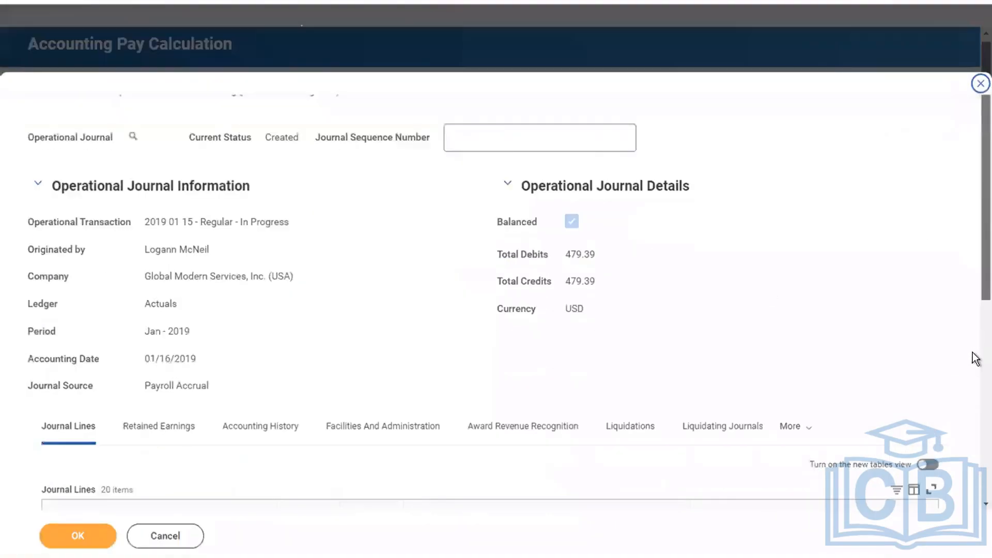
scroll(975, 358, "down", 7)
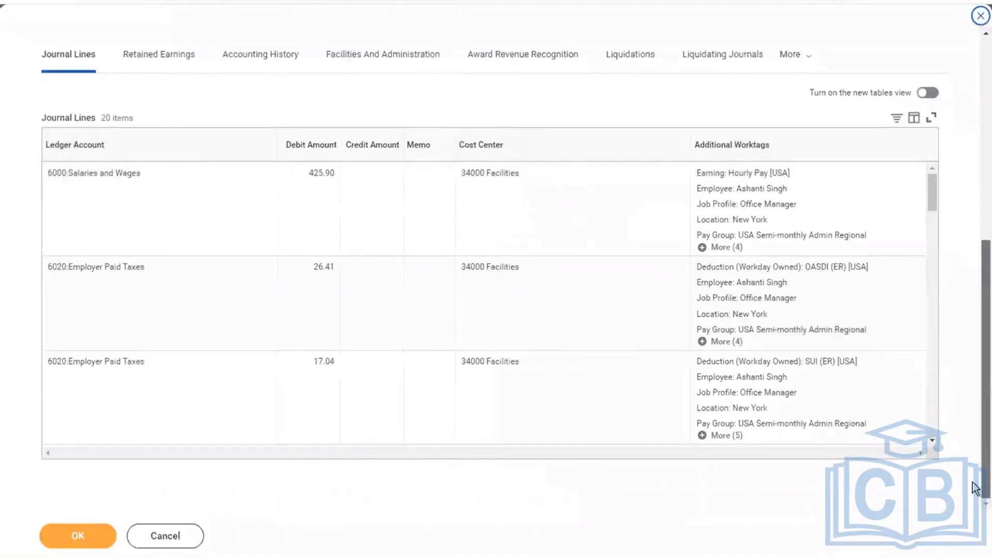
left_click(102, 535)
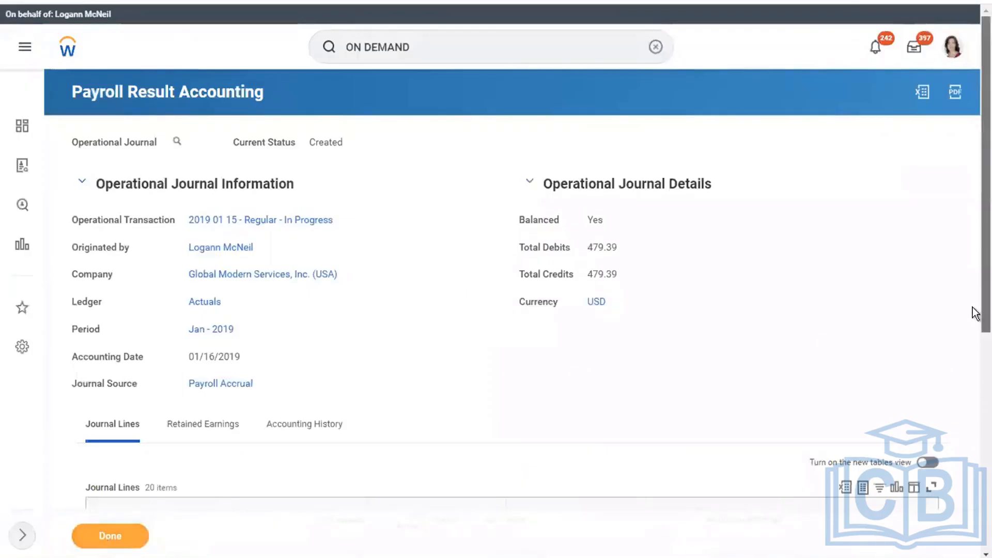
scroll(974, 313, "down", 7)
scroll(975, 97, "up", 7)
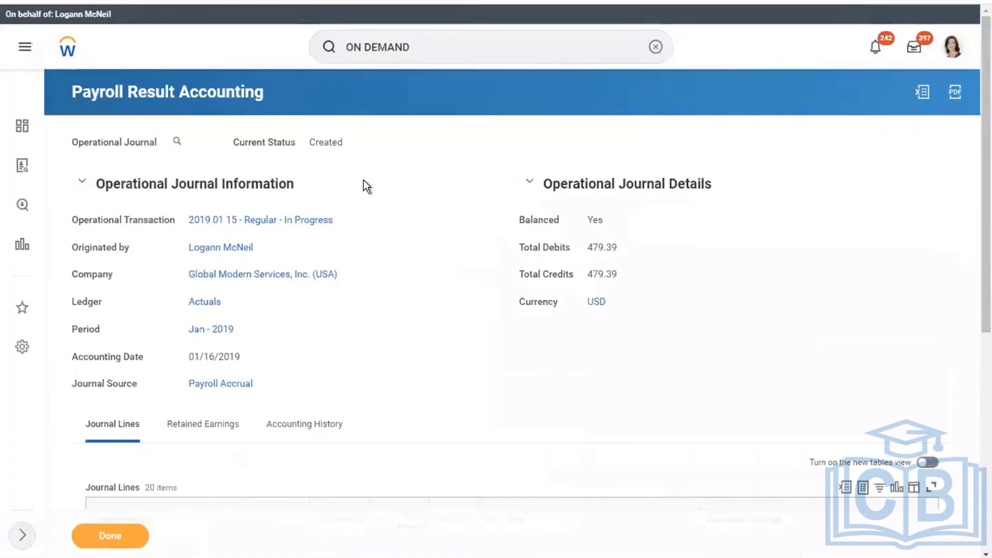
left_click(98, 534)
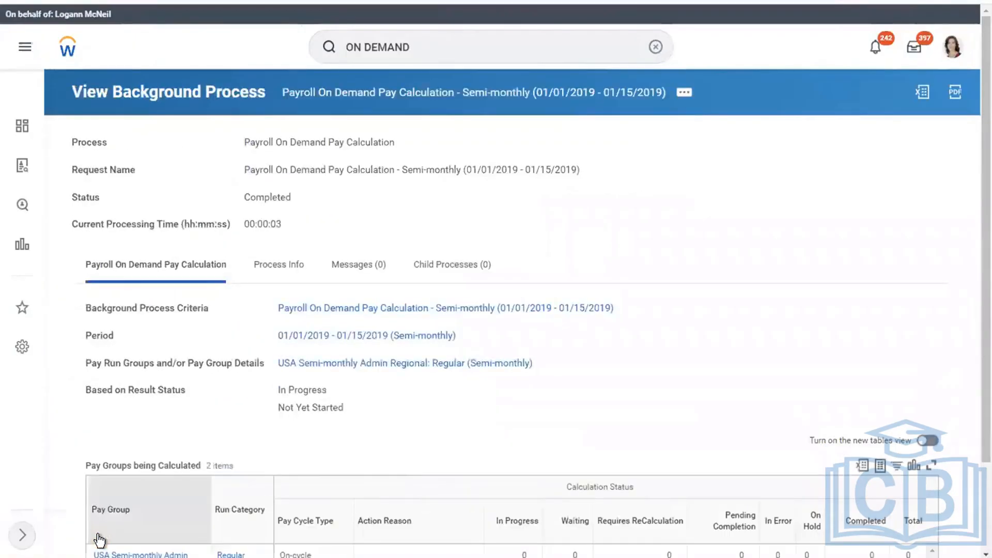
Return to the completed background process, then reopen the off-cycle payroll result's related actions
left_click(685, 93)
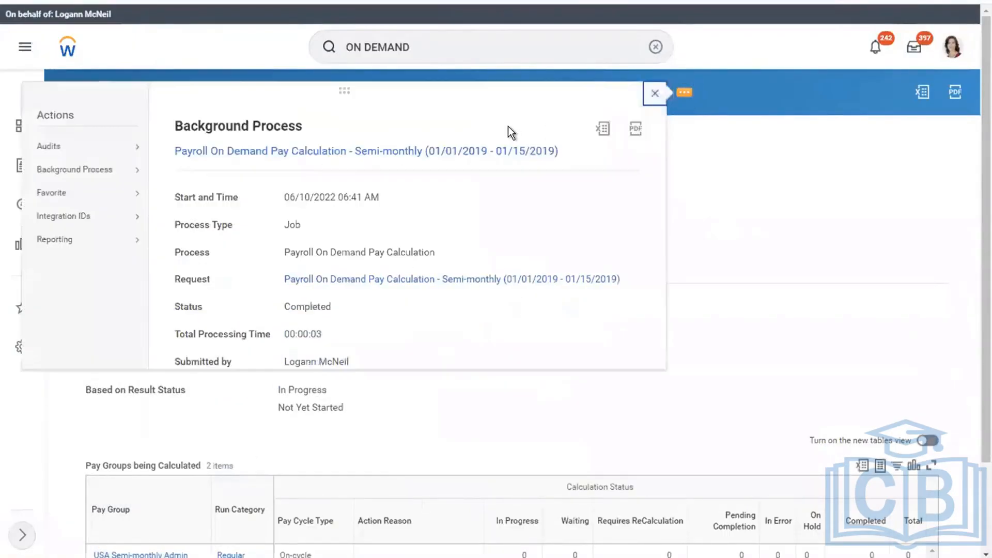
left_click(782, 262)
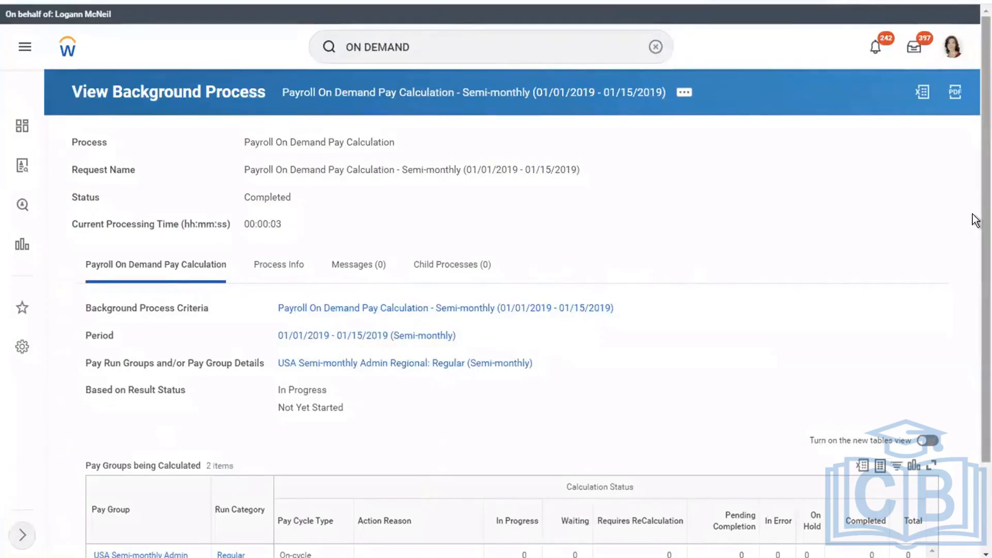
scroll(975, 423, "down", 2)
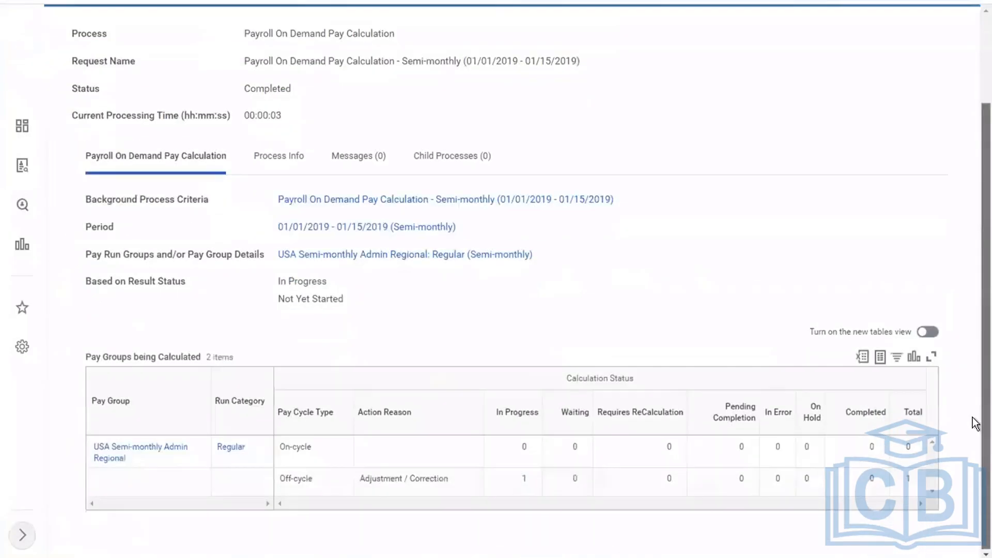
left_click(909, 480)
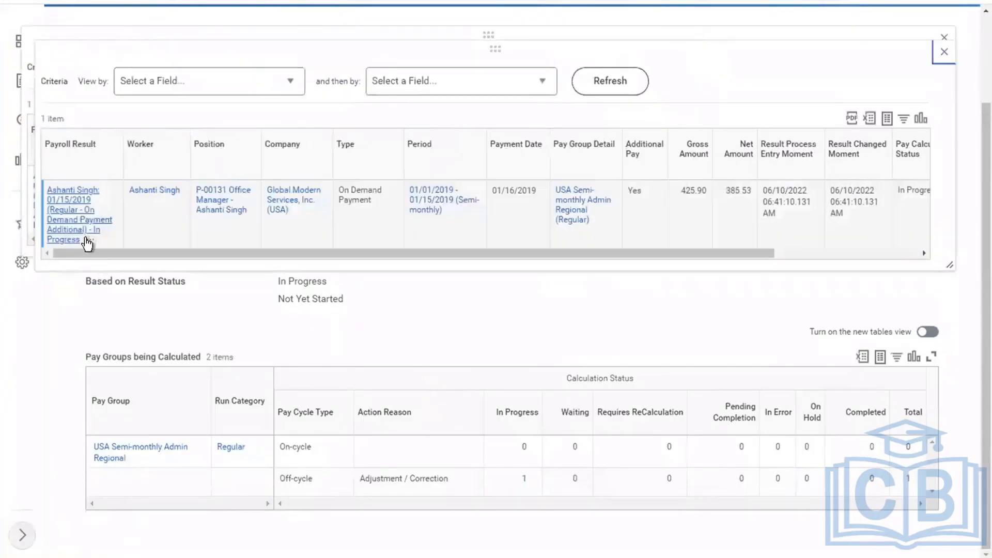
left_click(88, 241)
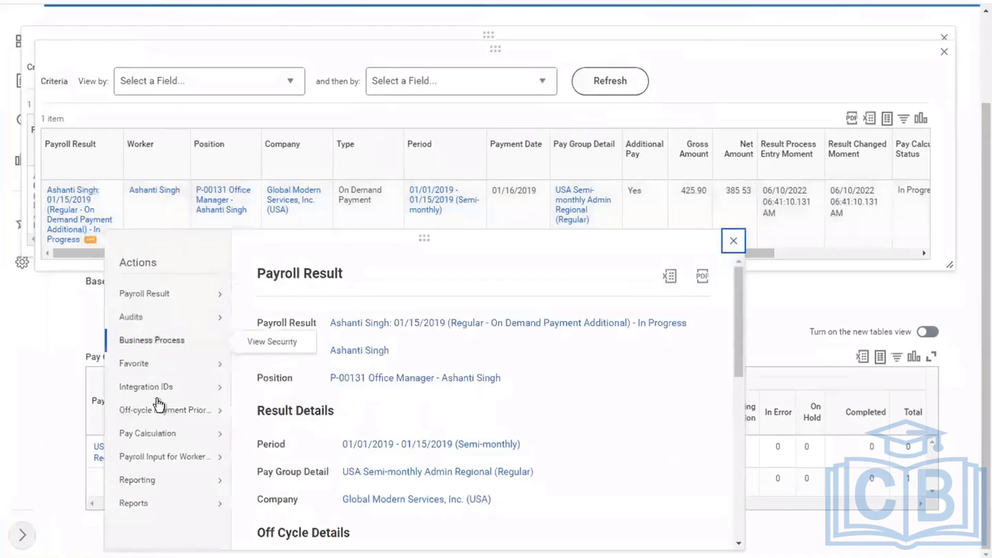
Complete the pay calculation for the in-progress on-demand payroll result
mouse_move(155, 436)
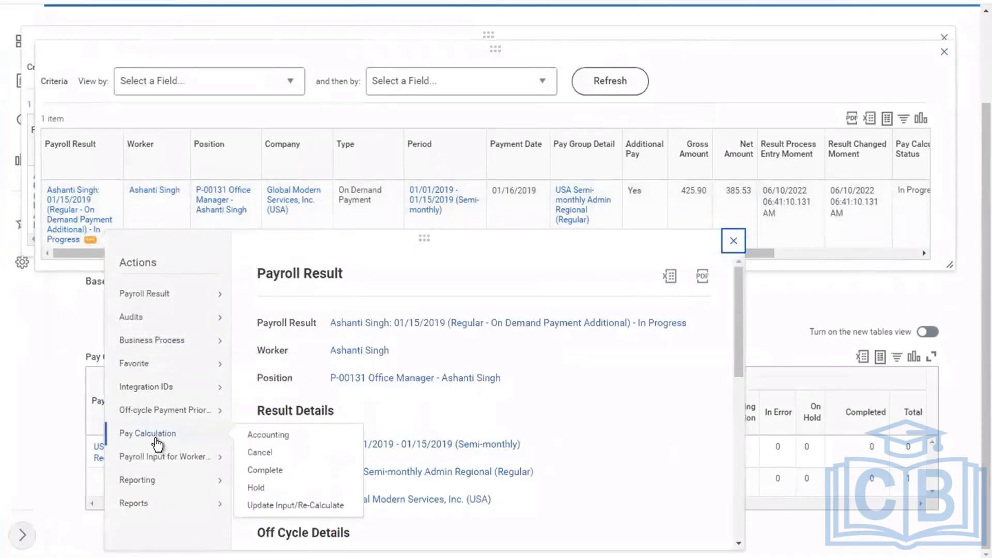
left_click(265, 470)
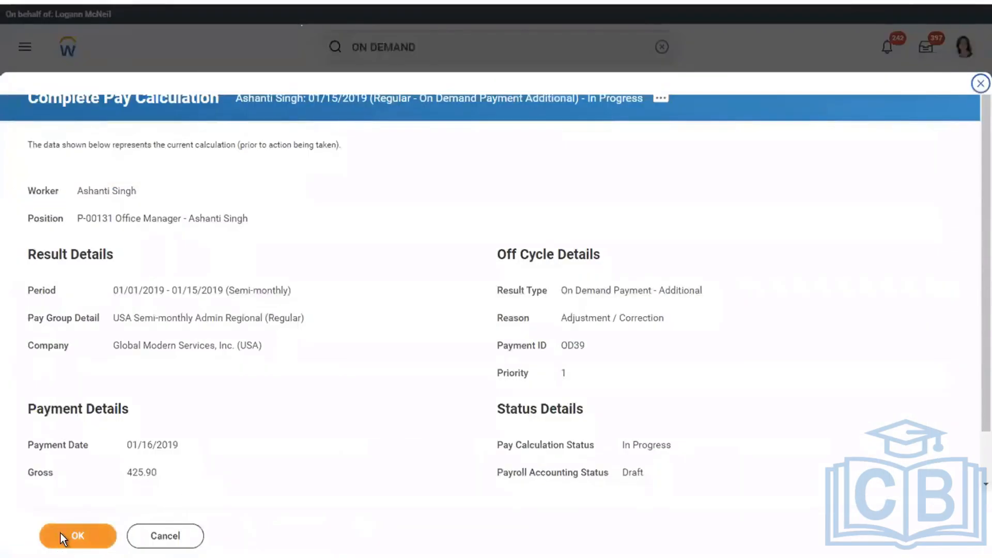
left_click(60, 533)
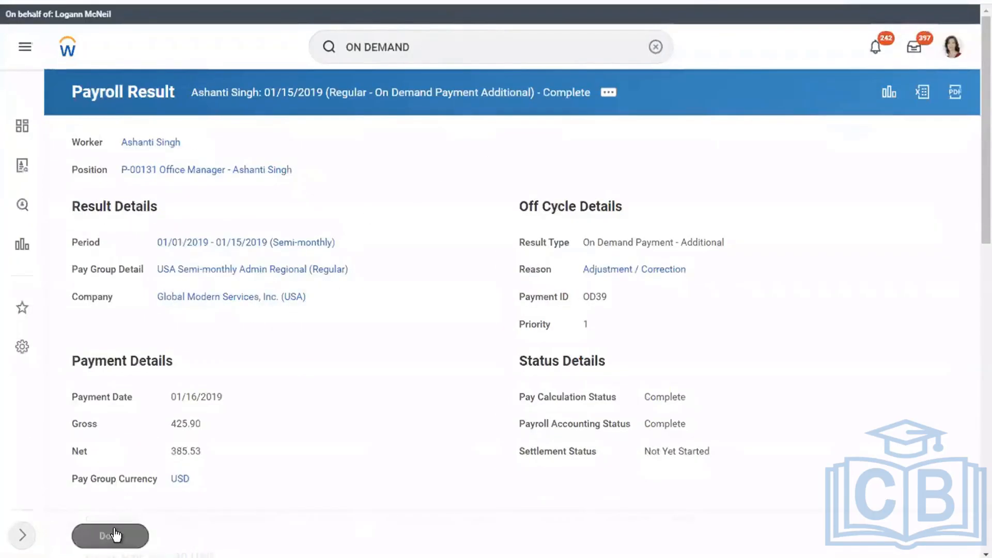
left_click(110, 530)
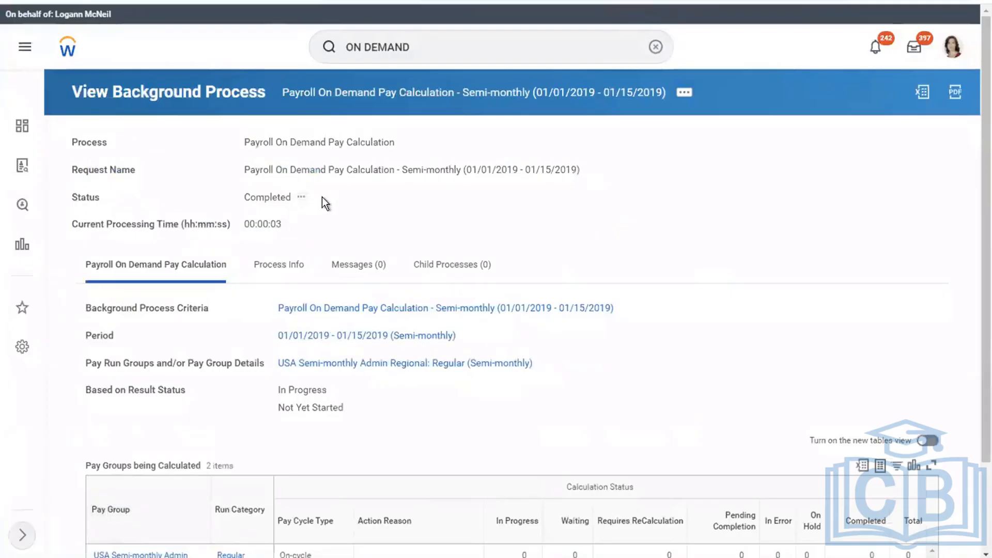
Verify the background process status reads Completed and clear the ON DEMAND search
left_click_drag(336, 197, 222, 187)
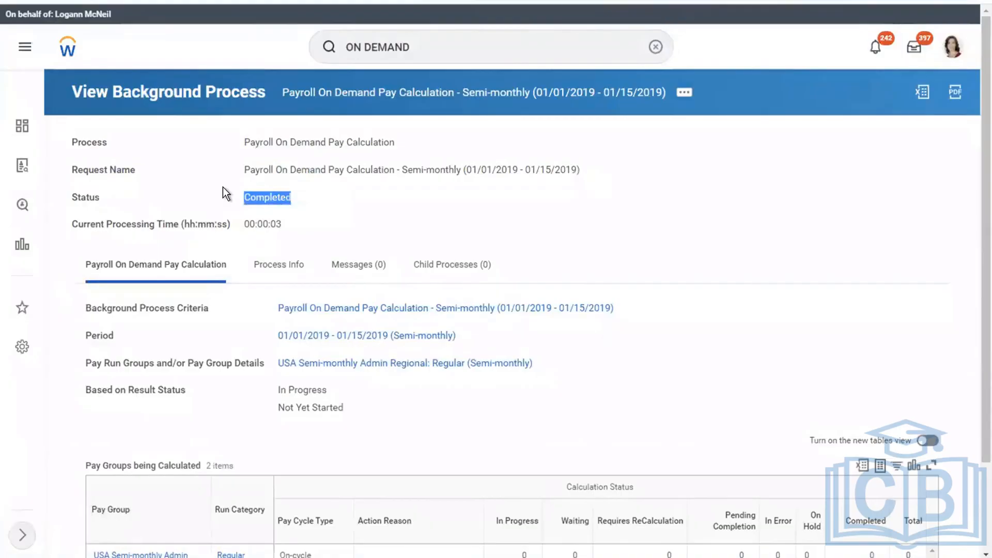
left_click(398, 203)
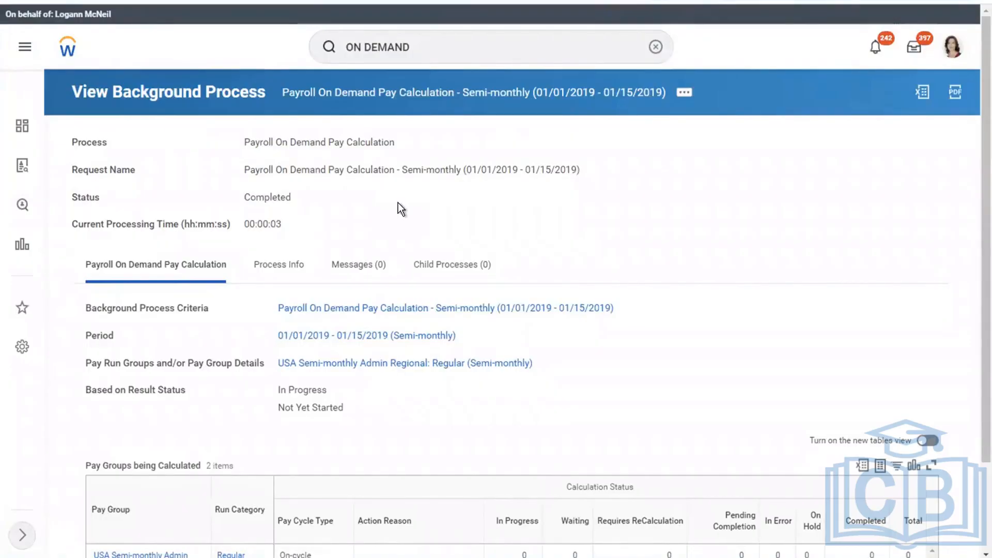
left_click(653, 49)
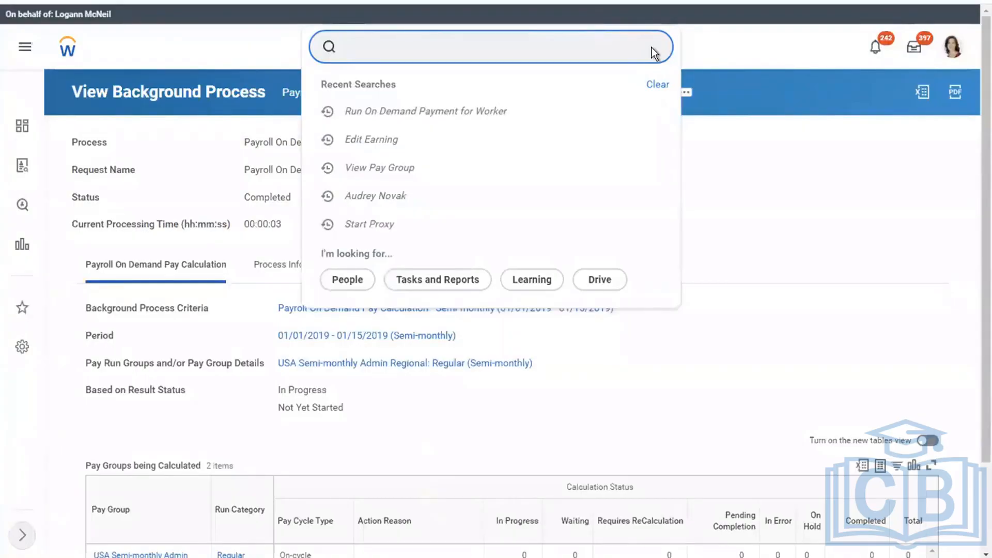
Switch to the Word notes holding the eight-point payroll checklist
key("ctrl+Left")
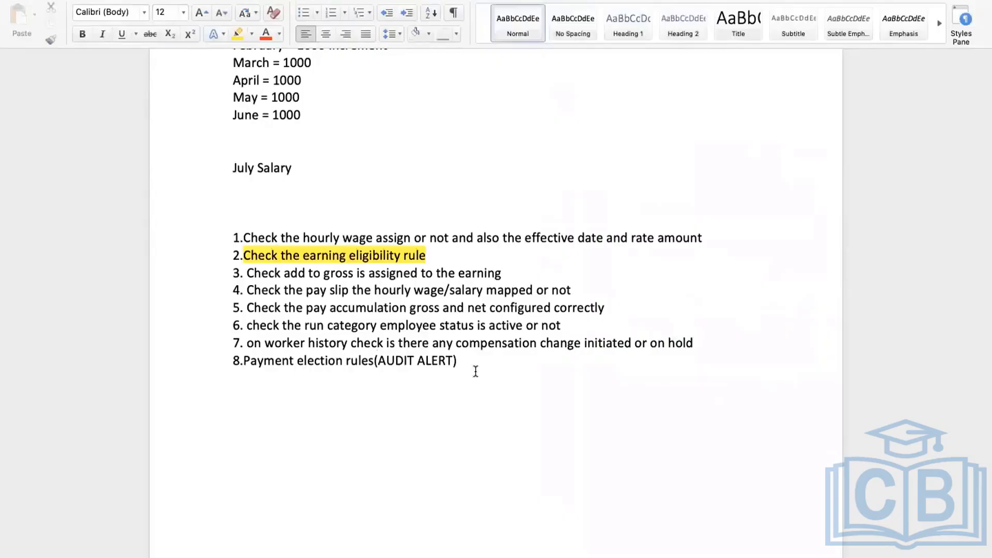
Add a blank line after checklist item 8 in Word and return to Workday
key("Return")
key("Return")
key("Return")
key("Return")
key("ctrl+Right")
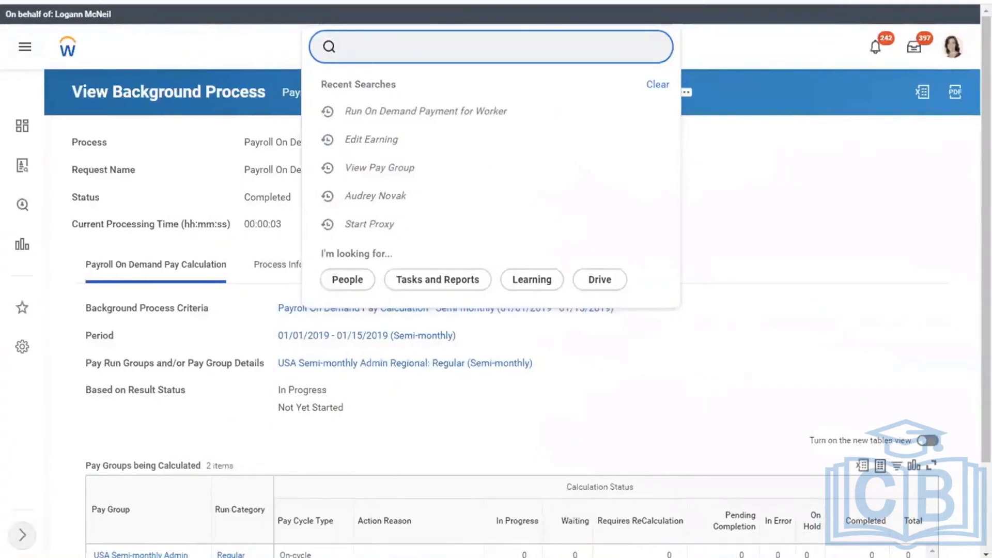
Open the Admin Regional member's profile and review Compensation: Salary plan 77,318.00 USD Annual
key("Escape")
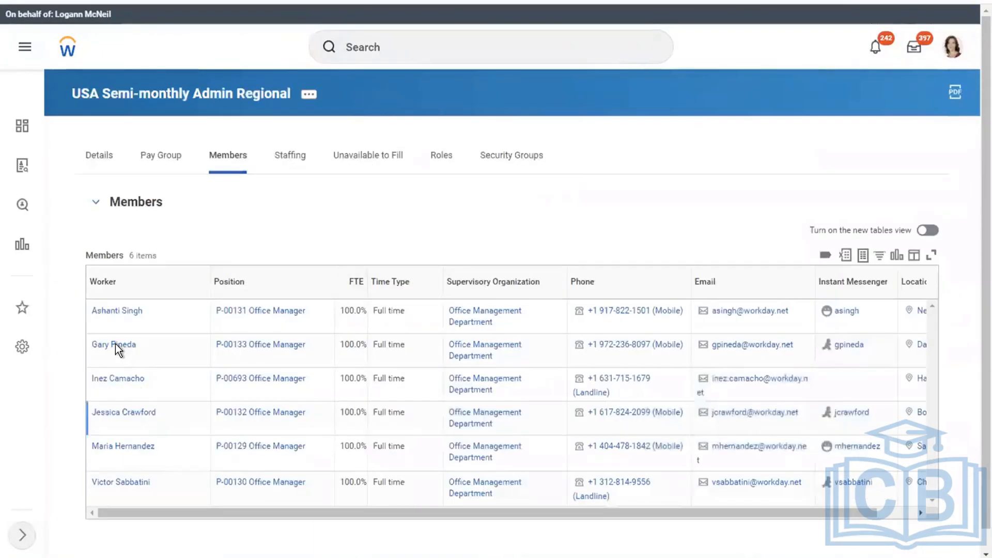
right_click(117, 350)
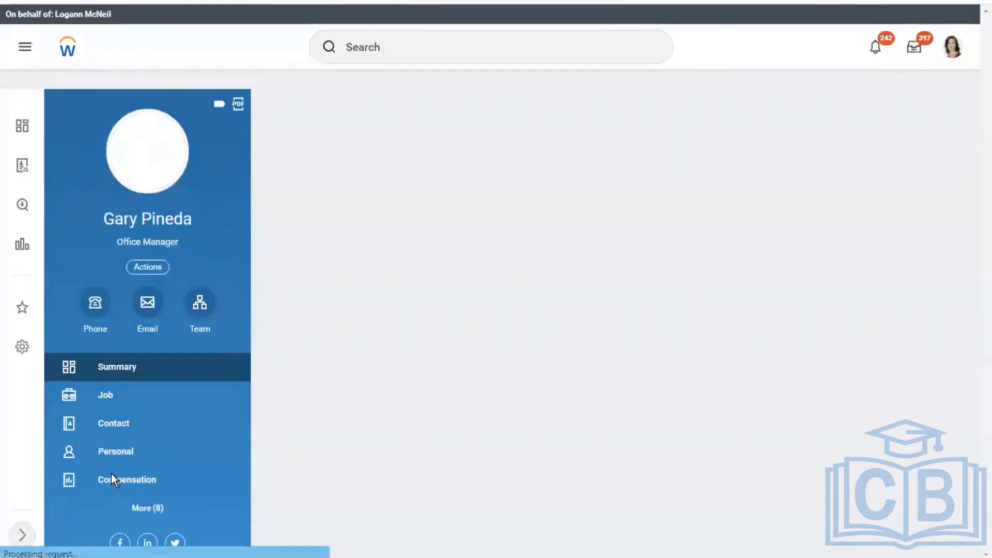
left_click(131, 479)
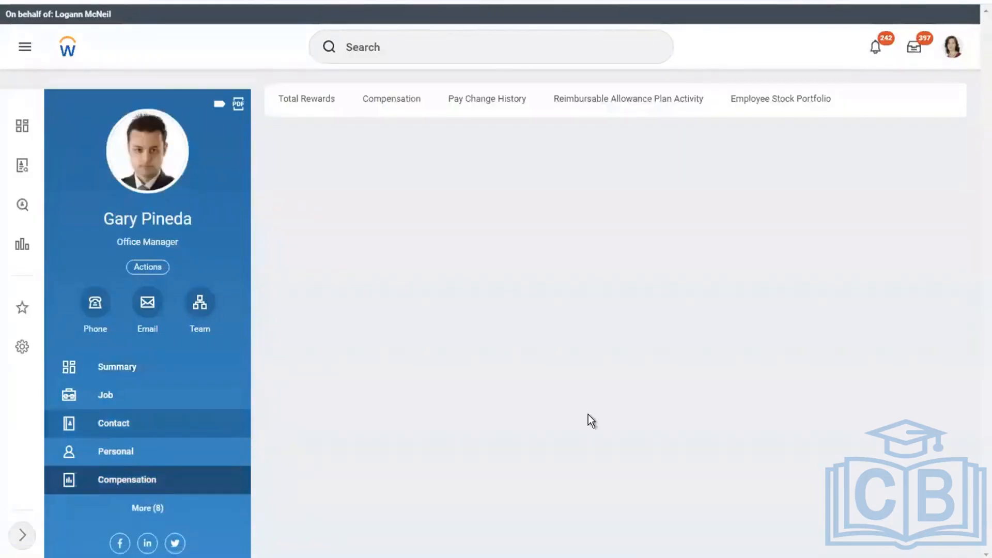
left_click(112, 486)
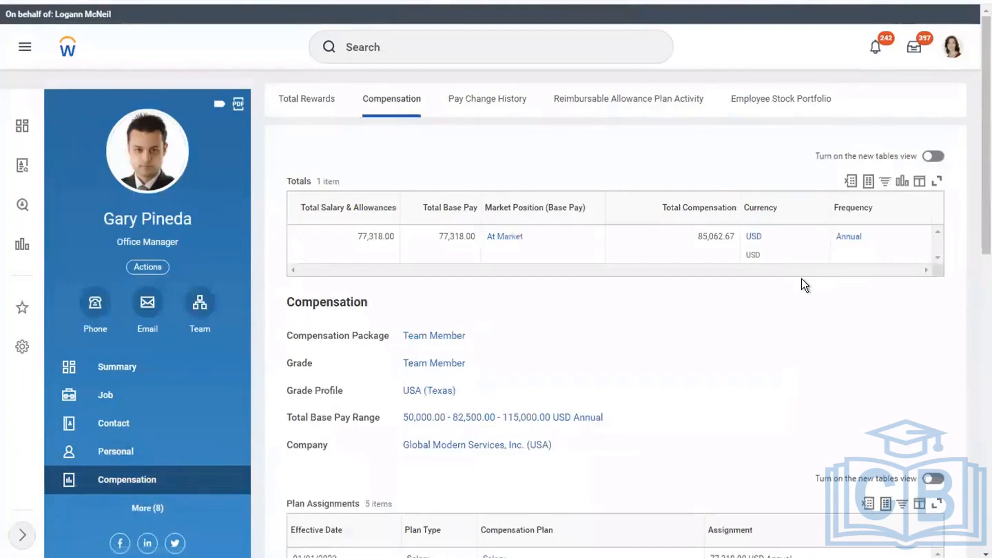
scroll(975, 283, "down", 1)
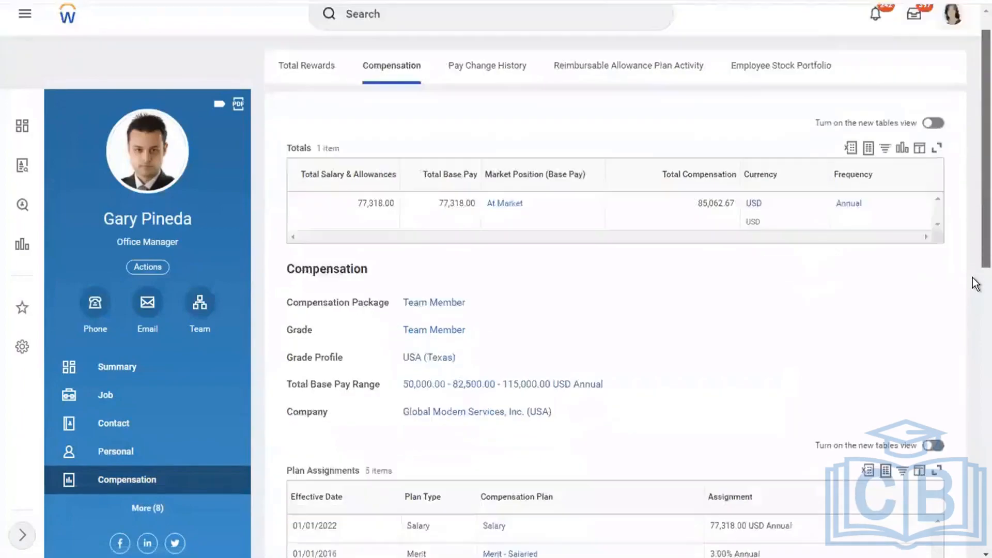
scroll(975, 283, "down", 3)
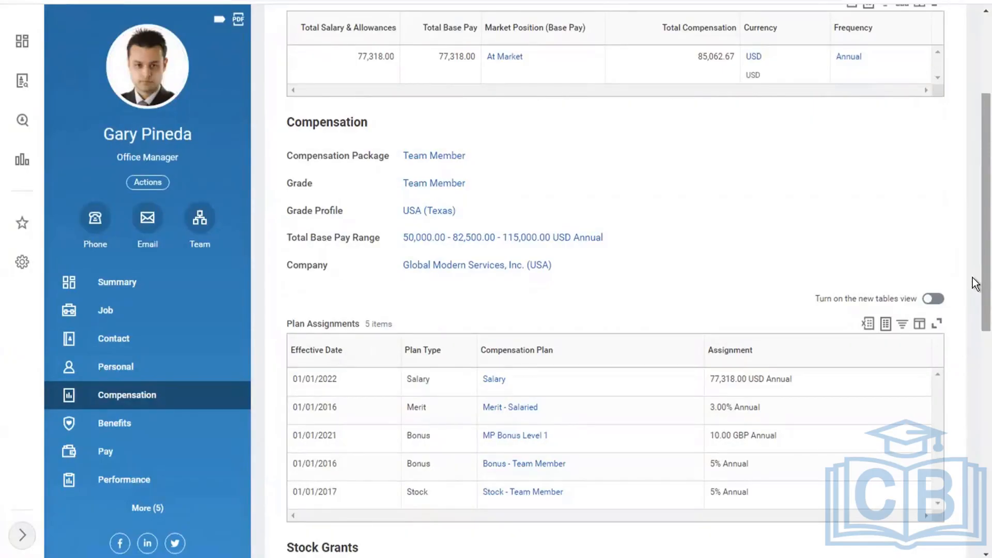
Check the worker's Job and Pay sections, showing no payroll results, then search VIEW PAY GROUP
left_click(117, 316)
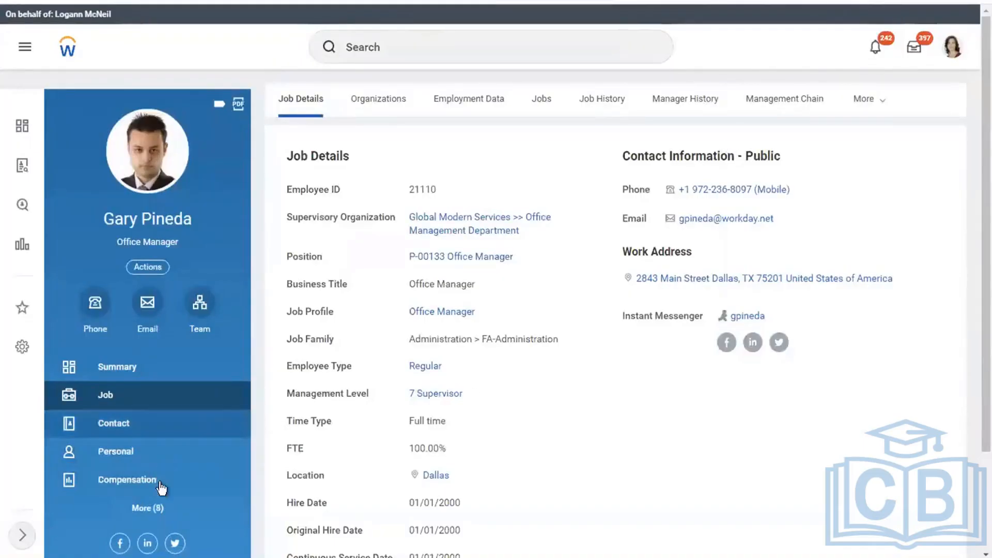
left_click(155, 506)
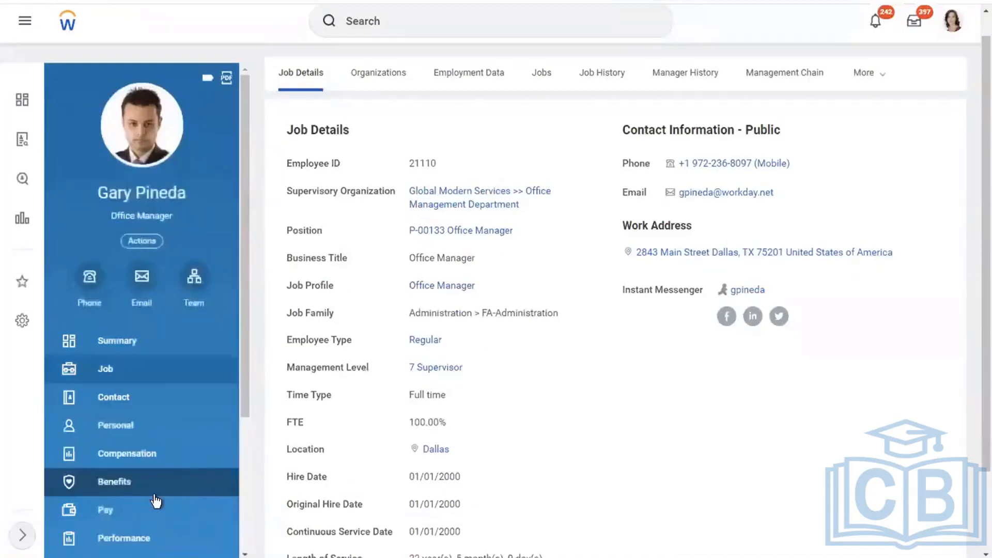
left_click(154, 491)
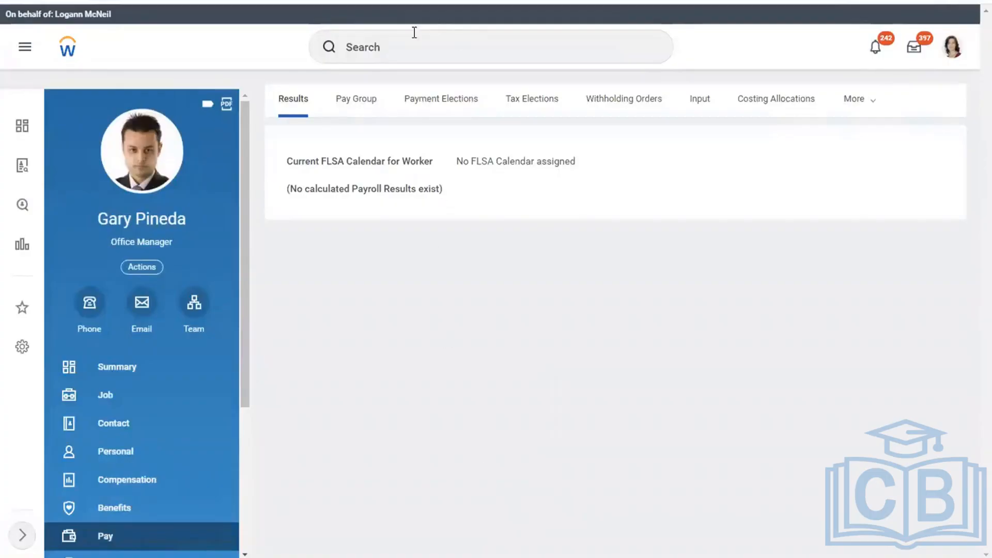
left_click(377, 43)
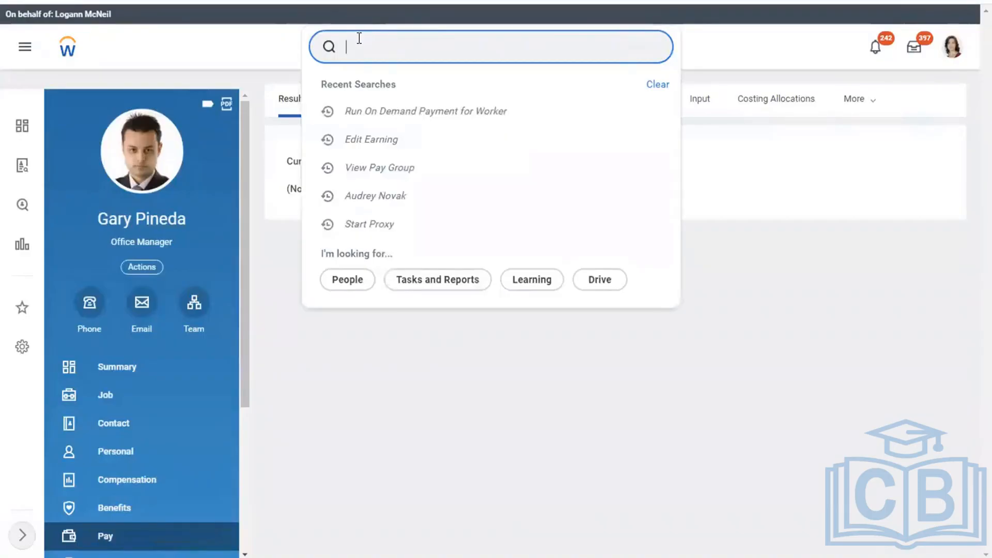
type("VIEW PAY GROU")
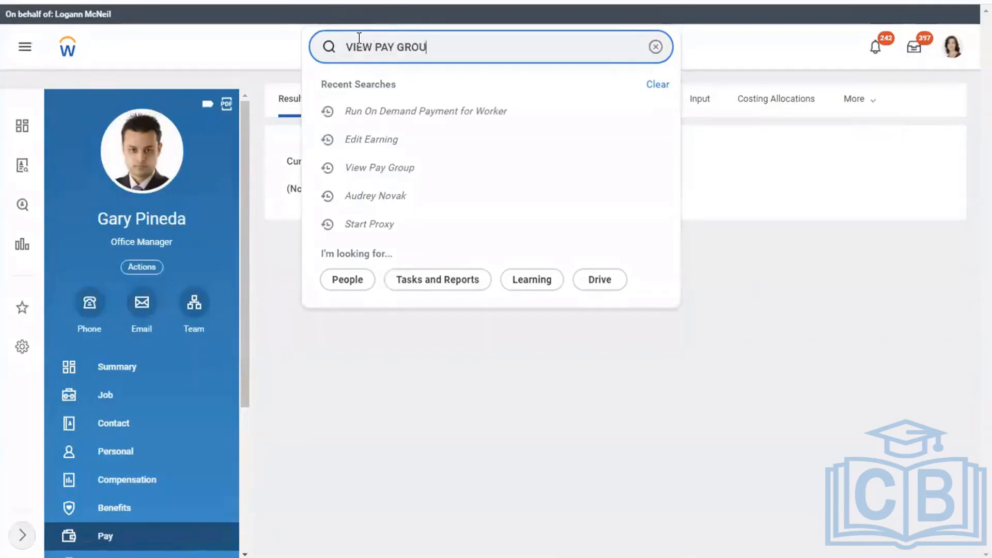
type("P")
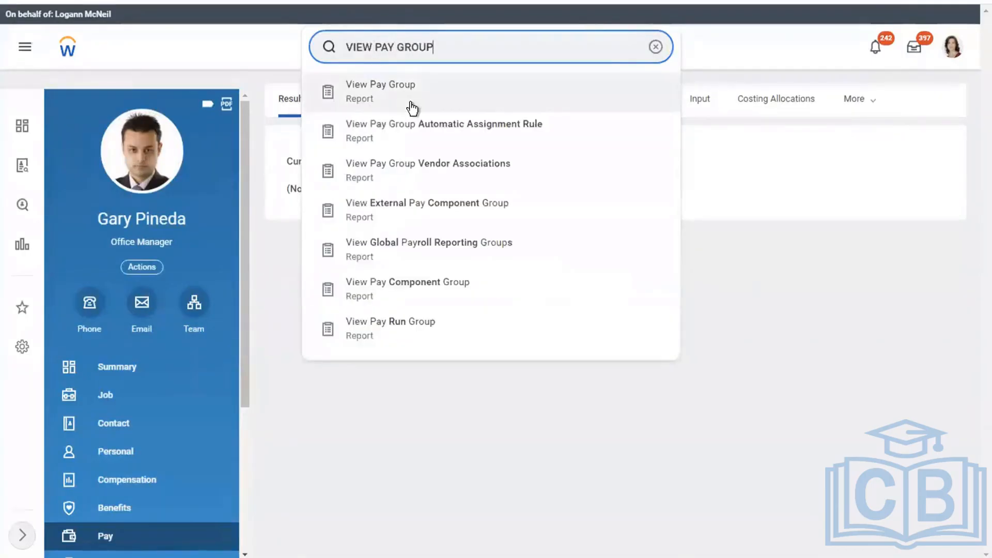
Open the View Pay Group report and open USA Semi-monthly Professional Regional in a new tab
left_click(412, 108)
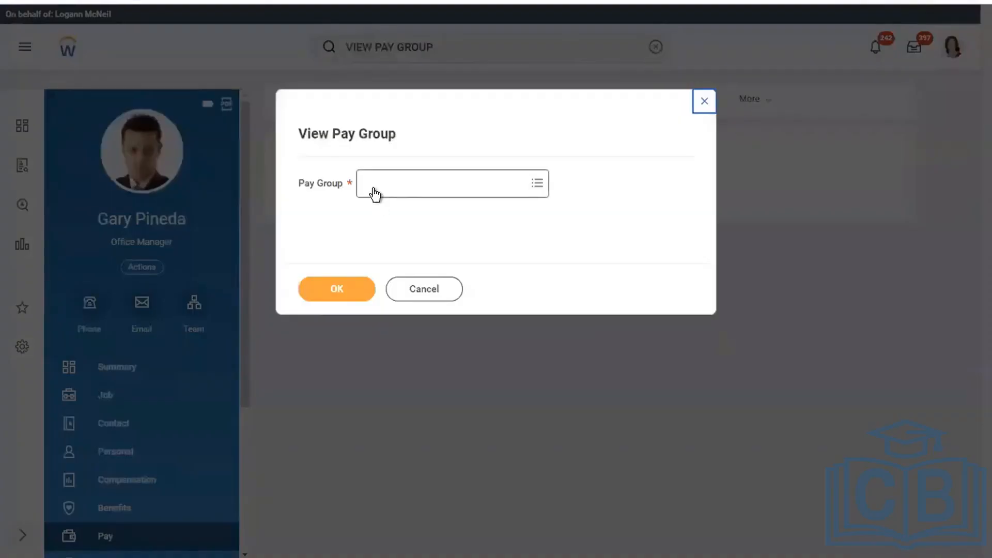
left_click(374, 192)
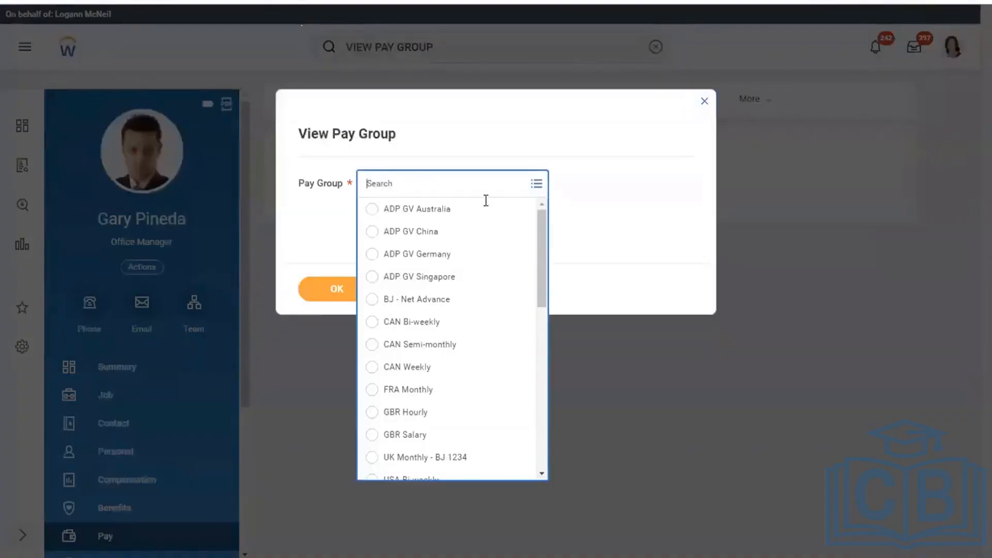
left_click_drag(540, 257, 529, 390)
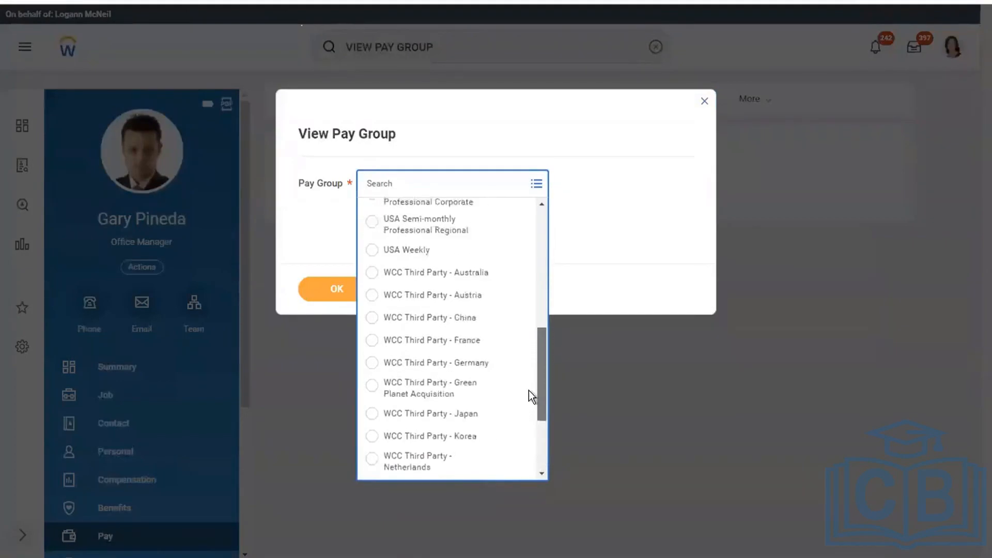
scroll(528, 389, "up", 3)
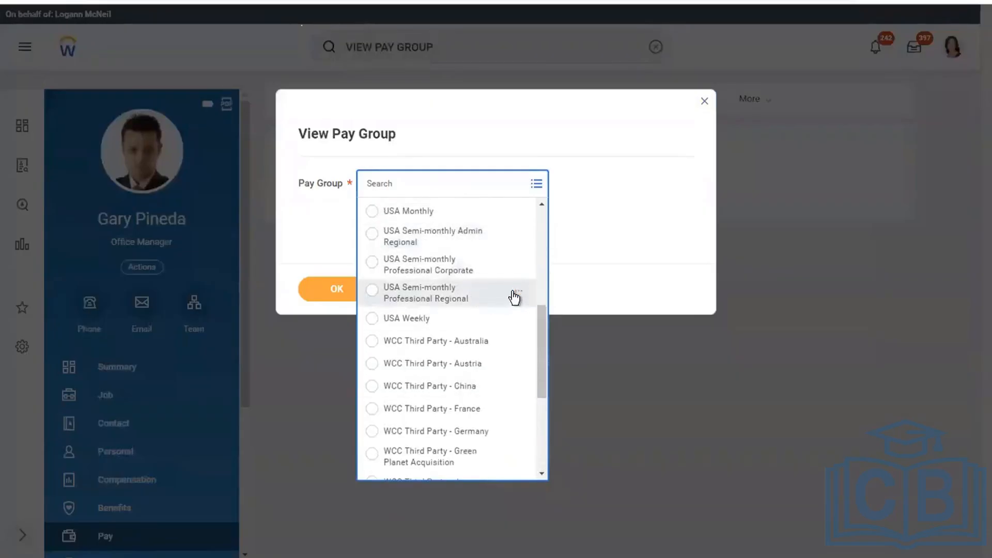
right_click(514, 297)
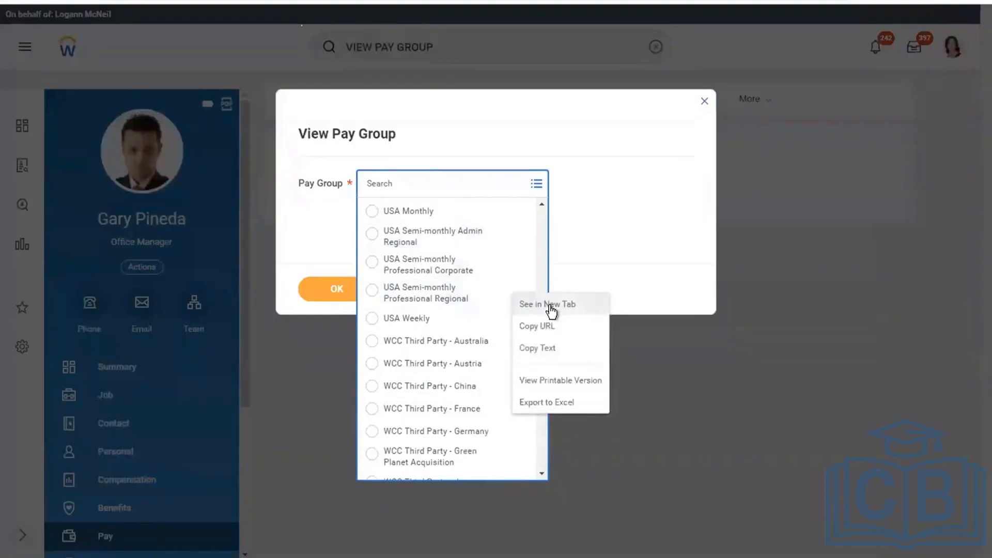
left_click(549, 306)
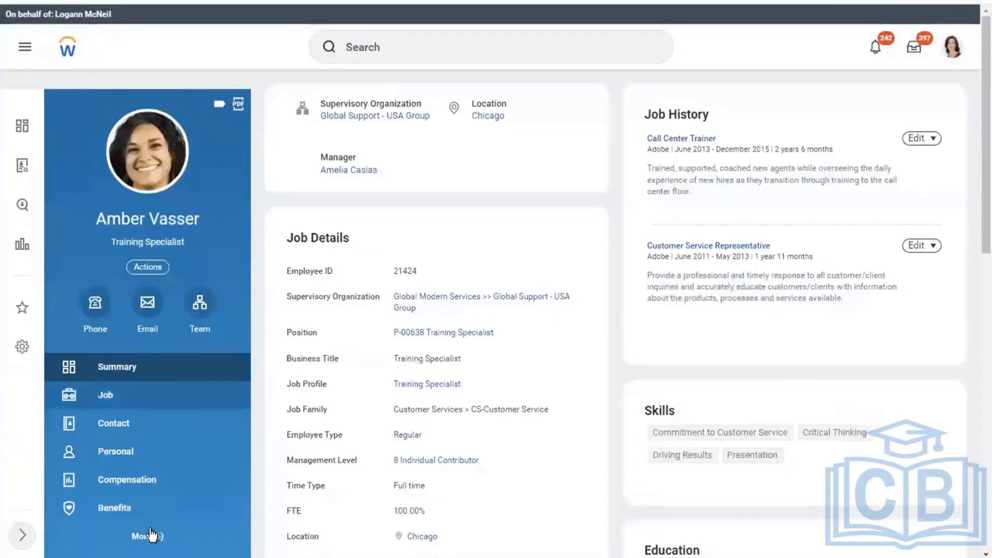
Open the Training Specialist's pay results to show the 01/01/2019 - 01/15/2019 payroll result
scroll(223, 512, "down", 1)
left_click(126, 486)
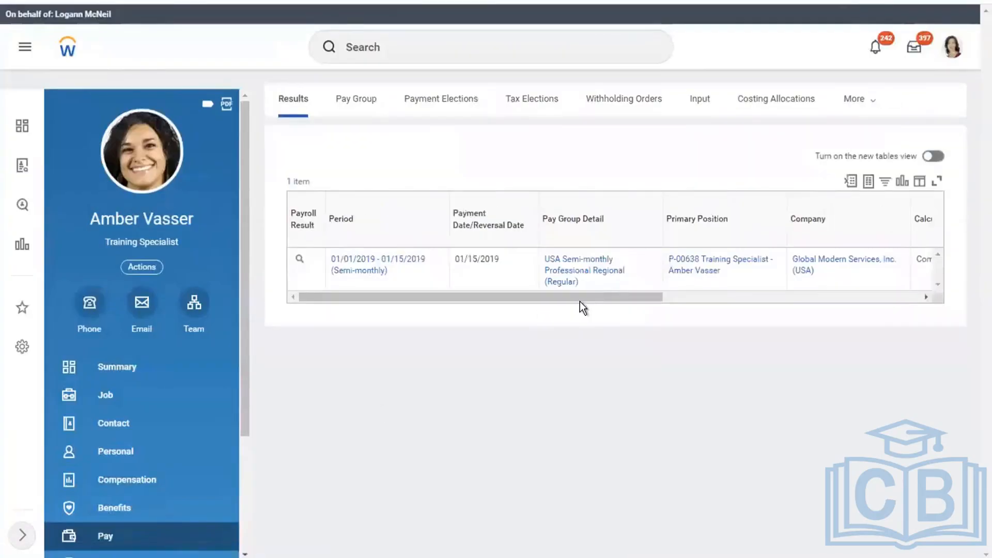
left_click_drag(555, 296, 443, 290)
Copy the worker's name and paste it below item 8 of the Word checklist
left_click_drag(94, 211, 209, 223)
key("super+c")
left_click(199, 219)
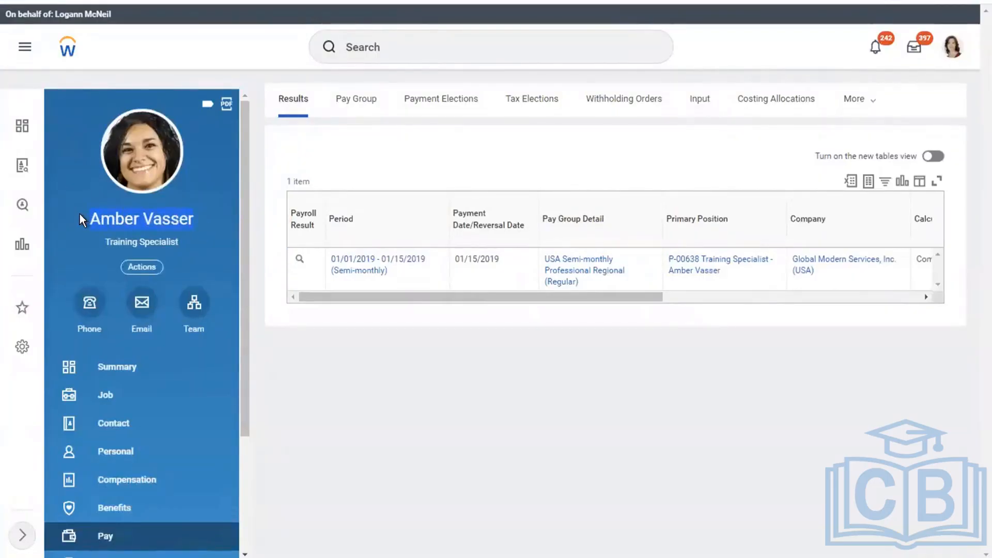
key("super")
key("super")
key("ctrl+Left")
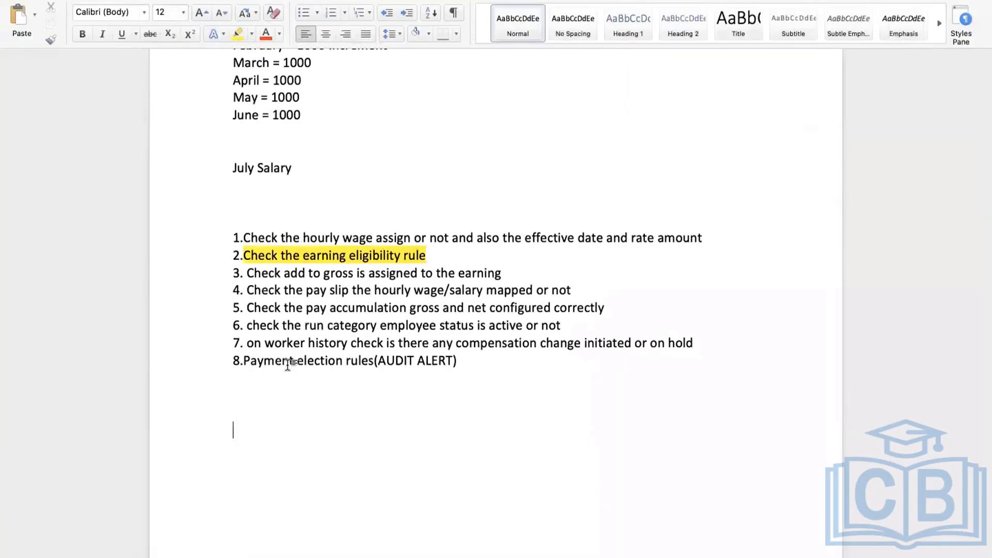
double_click(347, 473)
key("super+v")
key("ctrl+Right")
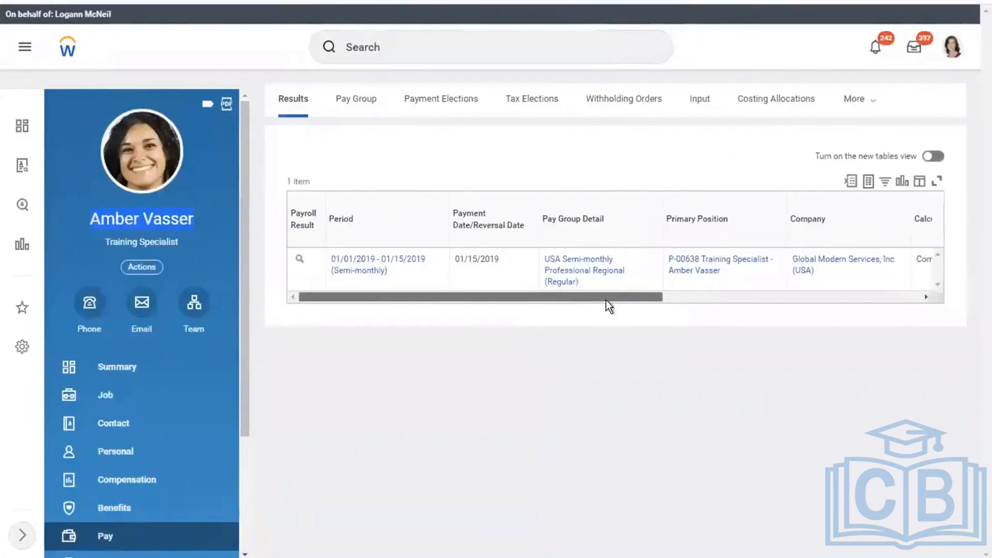
Select the 01/01/2019 - 01/15/2019 (Semi-monthly) result row from position through gross pay
left_click_drag(602, 298, 776, 281)
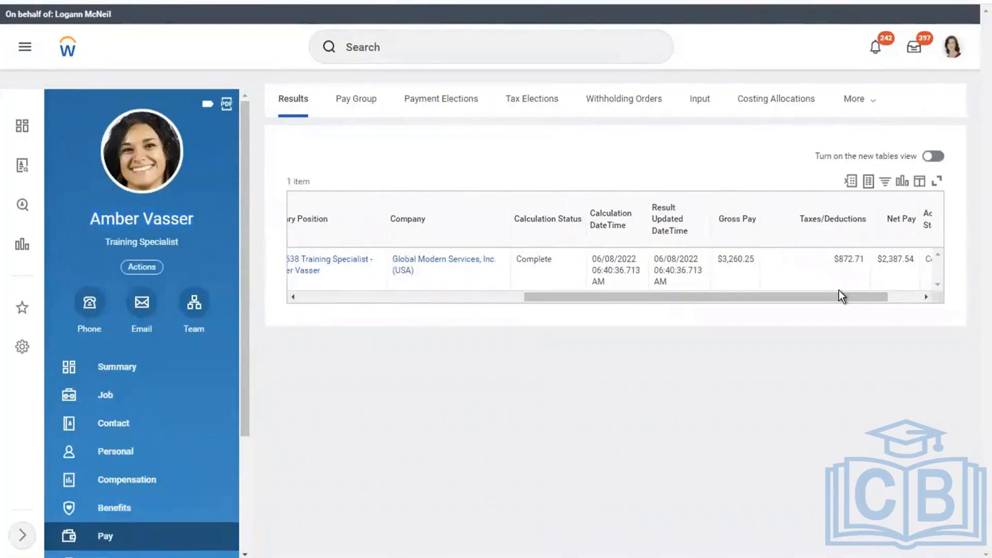
left_click_drag(839, 290, 853, 292)
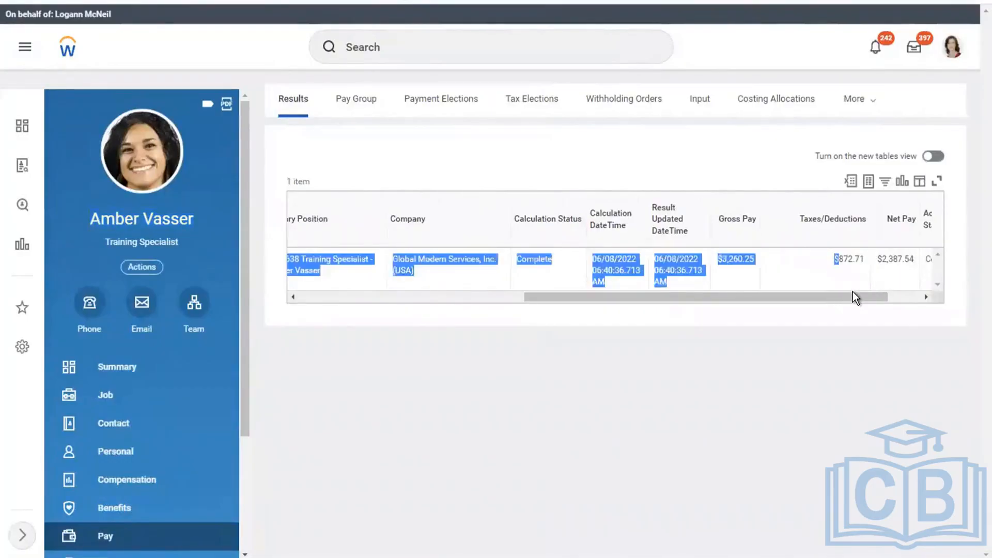
left_click(803, 305)
left_click_drag(717, 293, 386, 288)
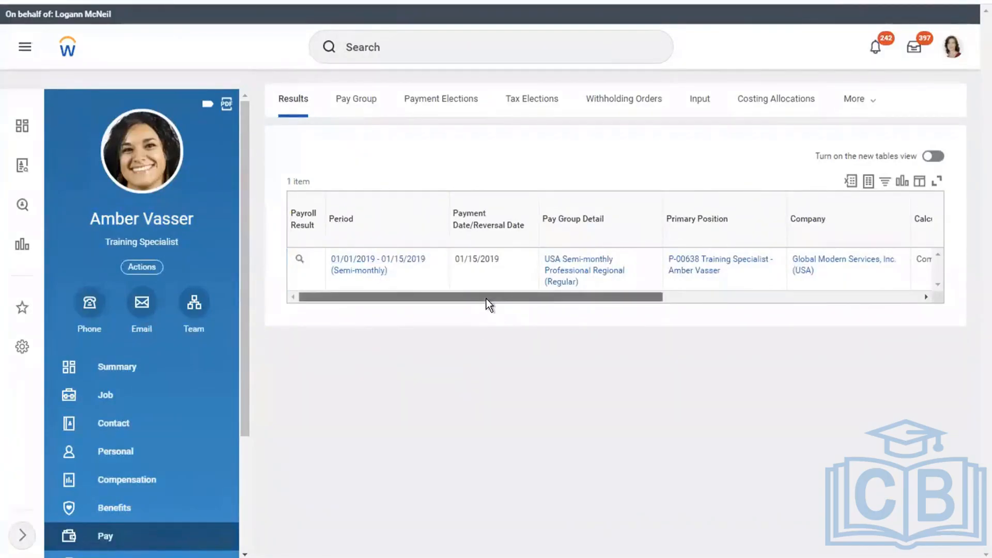
left_click_drag(485, 299, 733, 289)
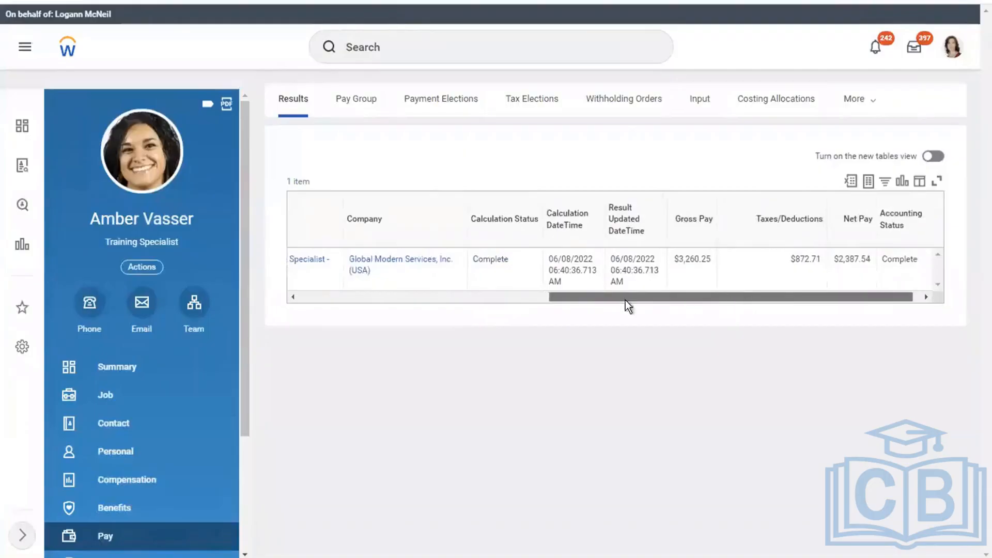
left_click(435, 295)
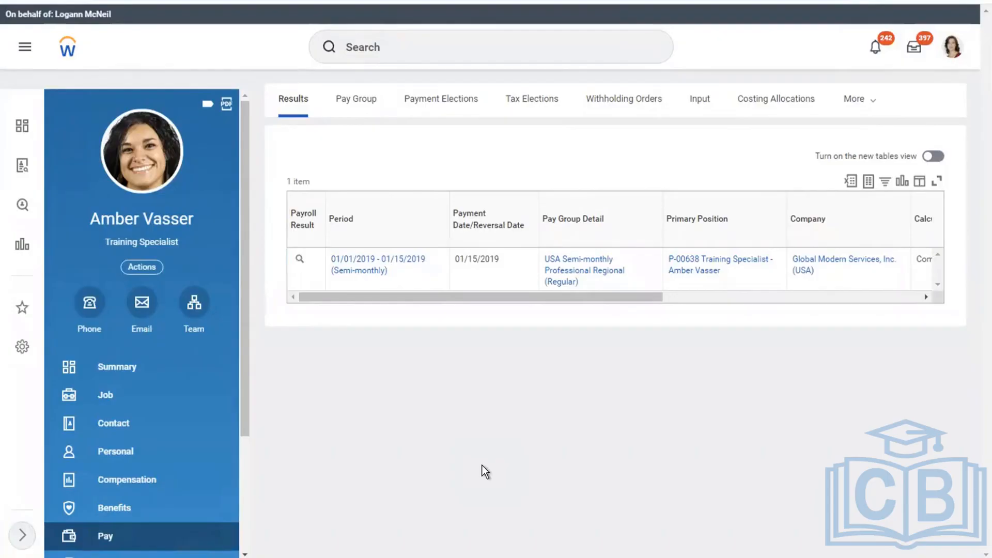
left_click_drag(383, 296, 333, 336)
mouse_move(416, 279)
Below the worker's name, add 'Current Pay Period is - 01/01/2019 - 01/15/2019 (Semi-monthly)'
key("ctrl+Left")
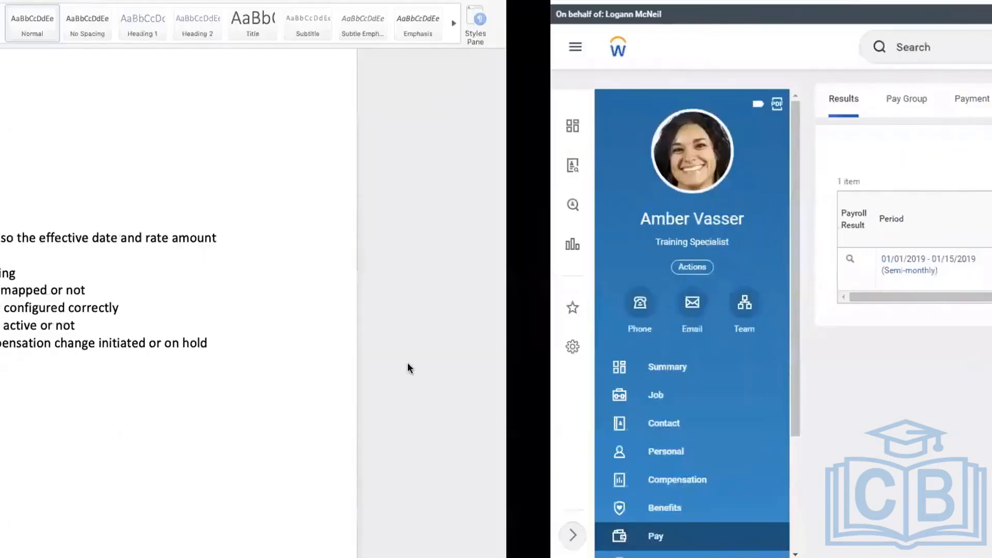
key("Return")
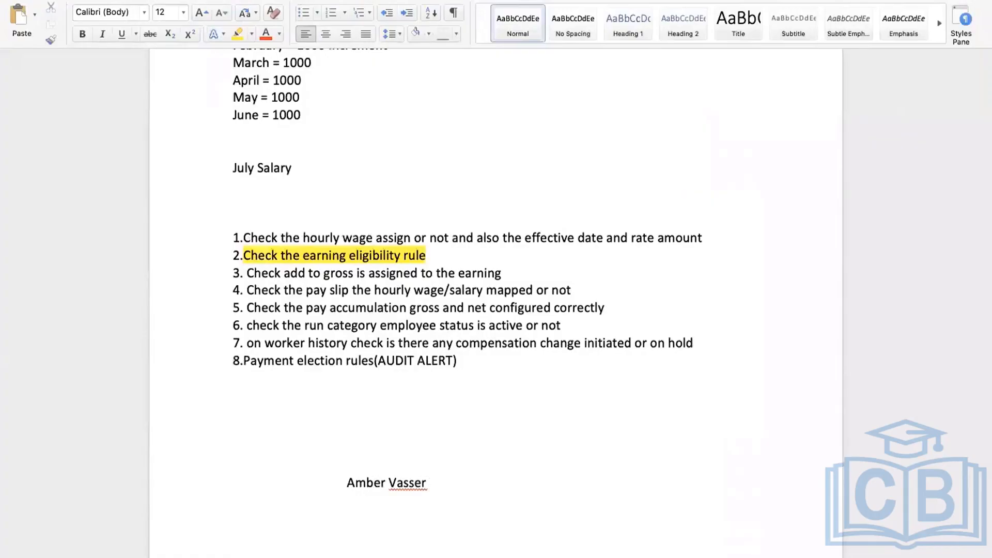
type("cURRENT MONTH")
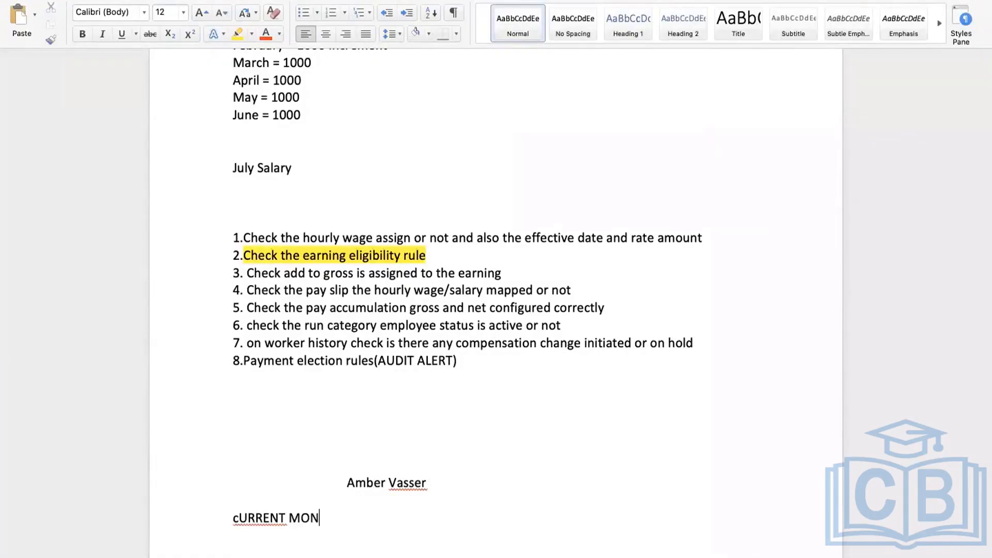
key("BackSpace")
key("BackSpace")
key("BackSpace")
key("BackSpace")
key("BackSpace")
key("BackSpace")
key("BackSpace")
key("BackSpace")
key("BackSpace")
key("BackSpace")
key("BackSpace")
key("BackSpace")
key("BackSpace")
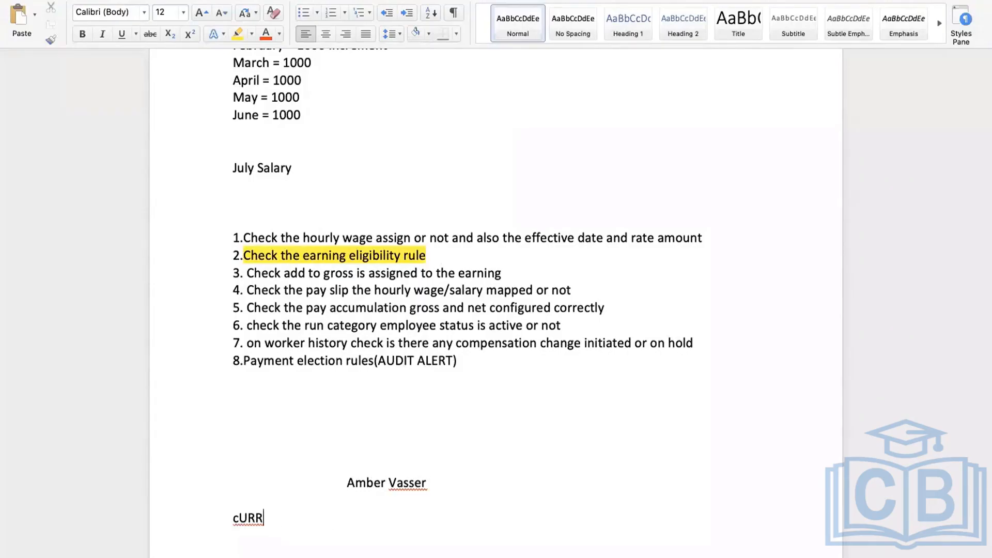
type("Current Pay Period")
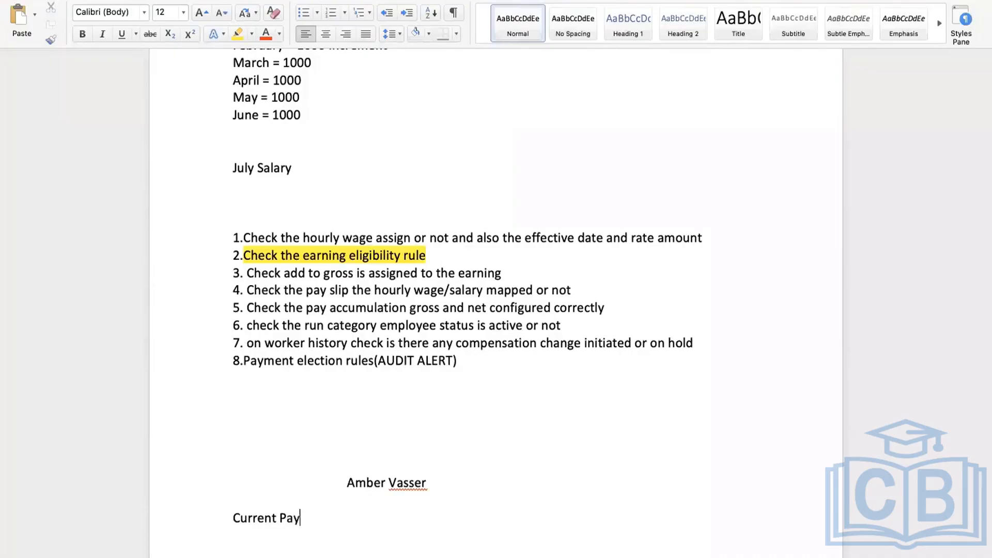
type(" is")
key("ctrl+Right")
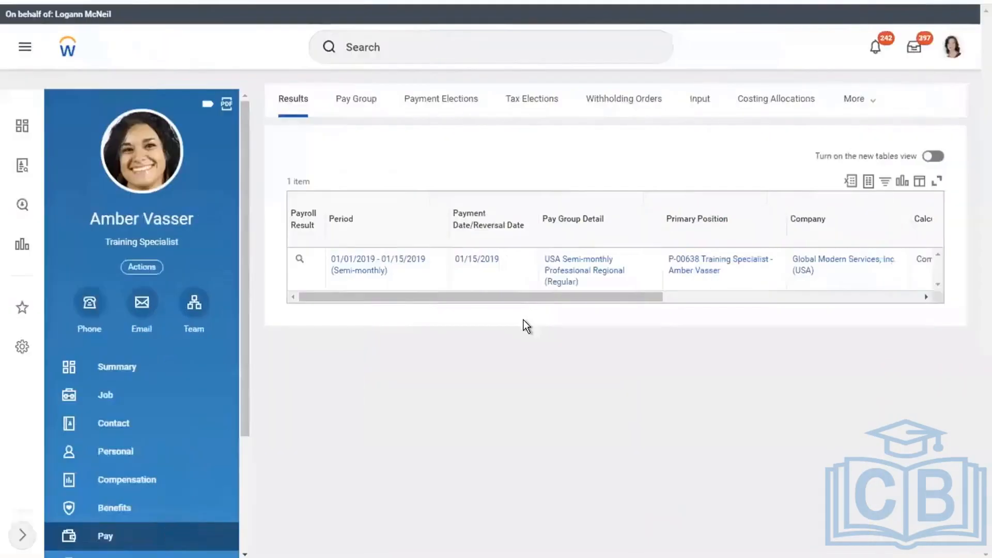
mouse_move(399, 274)
key("ctrl+Left")
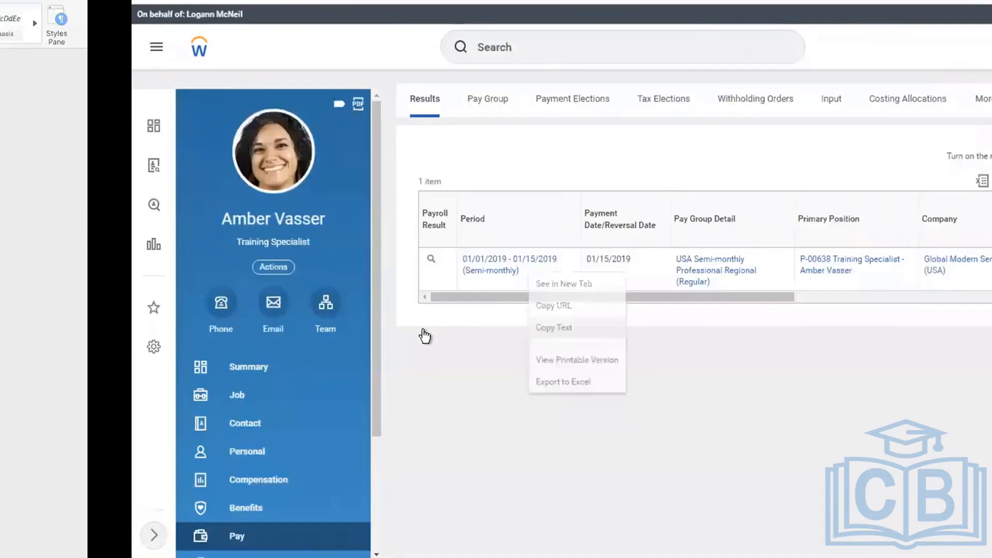
type("-")
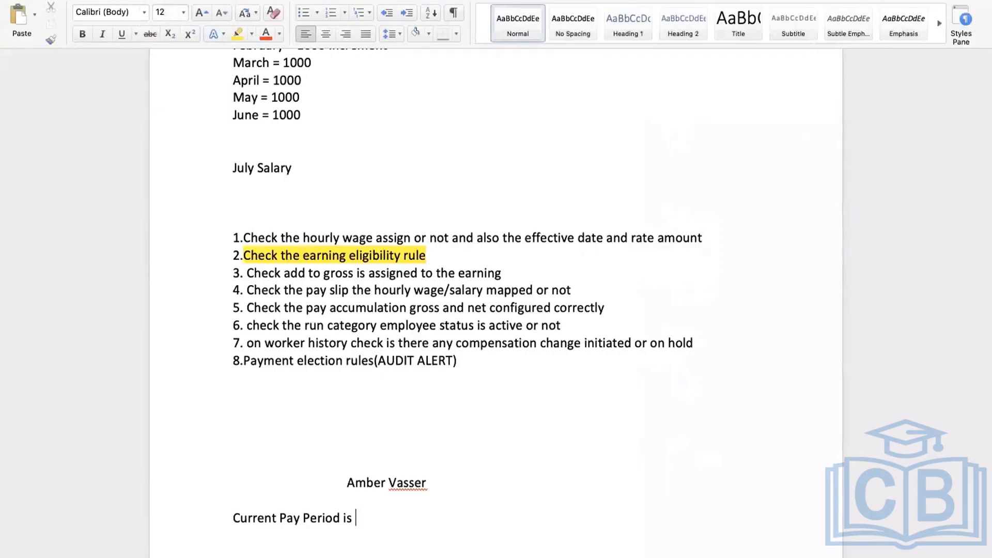
type("01/01/2019 - 01/15/2019  (Semi-monthly)")
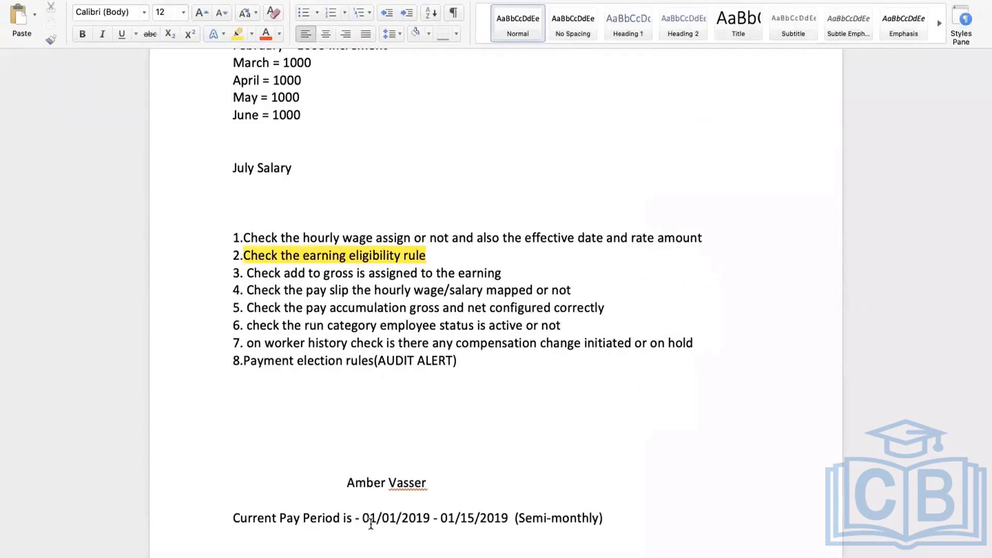
Add the line 'Increment of 2000 – 12/16/2018.' beneath the pay period note
key("Return")
key("Return")
type("Increment of 2000")
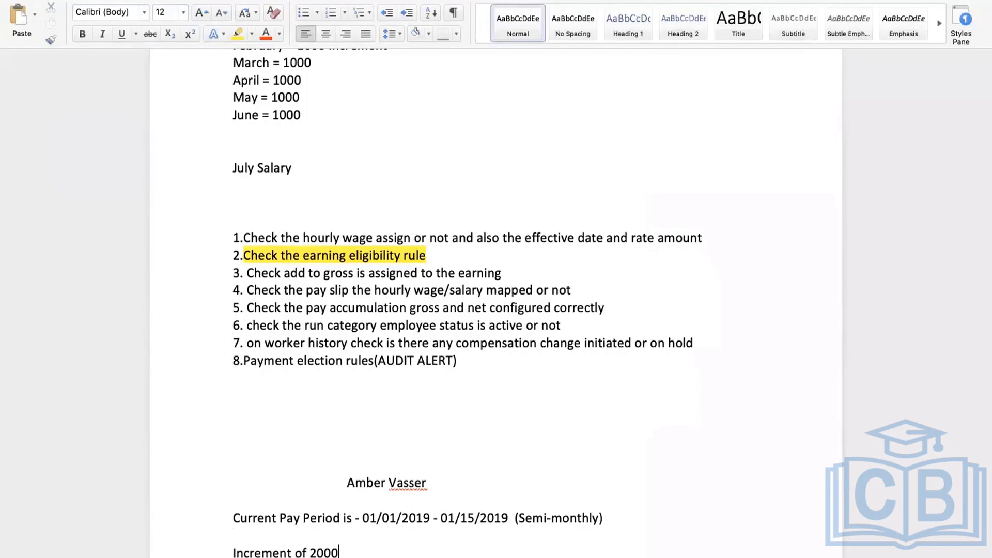
type(" - 0")
key("BackSpace")
type("12/16/2018")
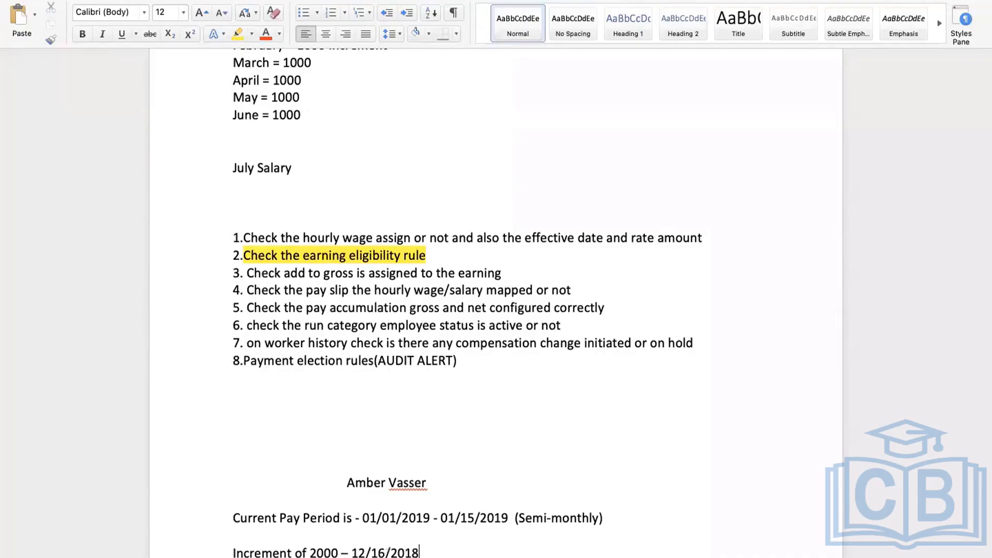
type(".")
left_click(685, 451)
Review the pay period dates and the 12/16/2018 increment date in the notes, then return to Workday
left_click_drag(364, 516, 527, 518)
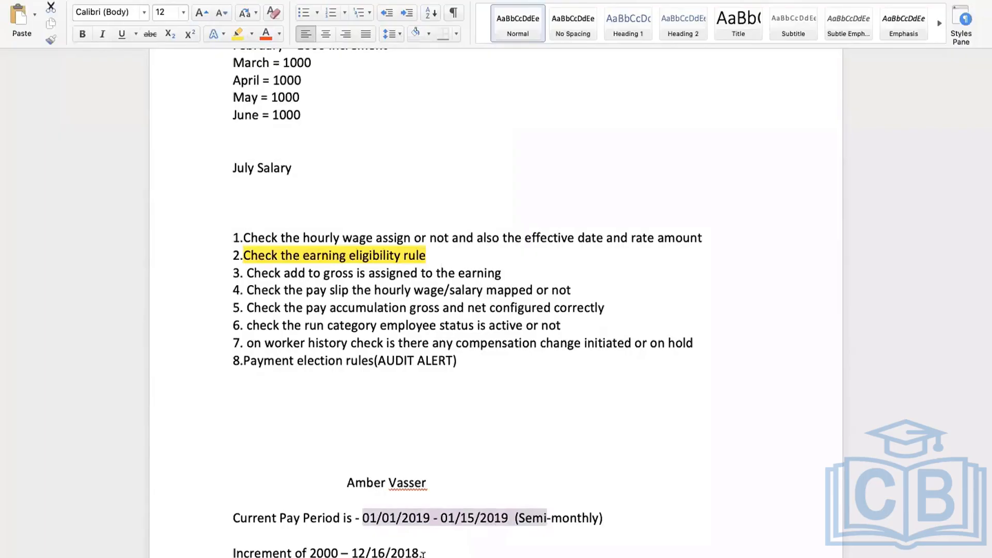
left_click_drag(422, 553, 342, 553)
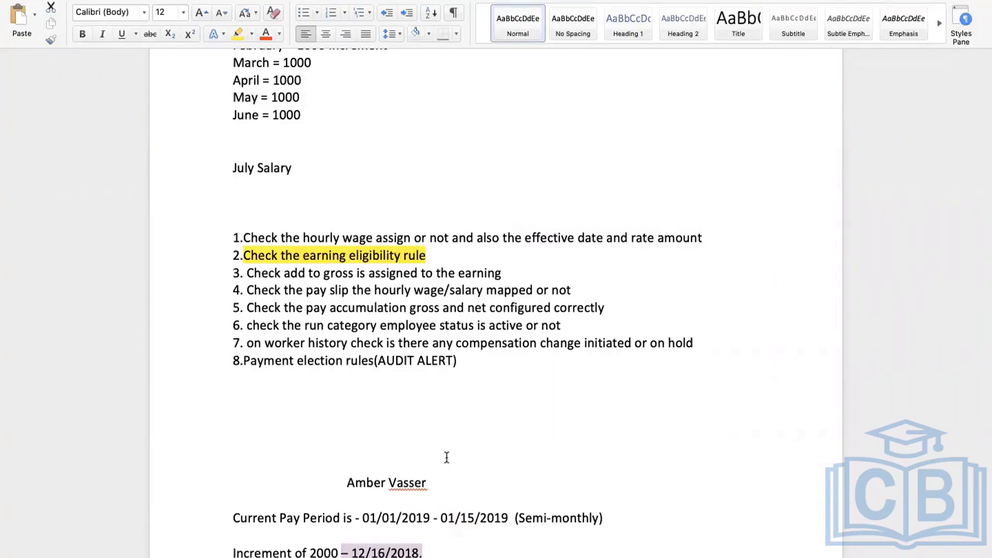
left_click(416, 552)
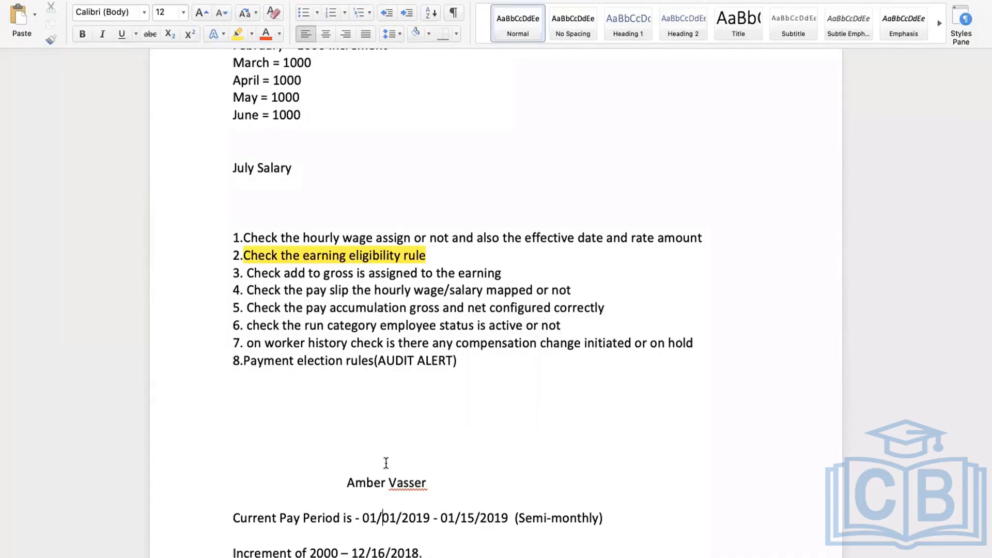
key("ctrl+Right")
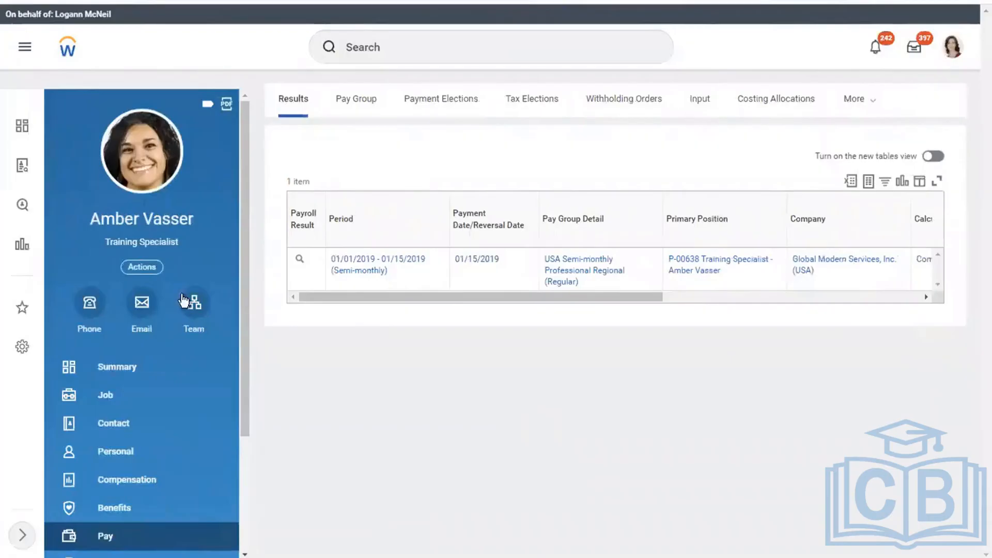
Enter 'run retro' in Workday's global search bar
left_click(698, 103)
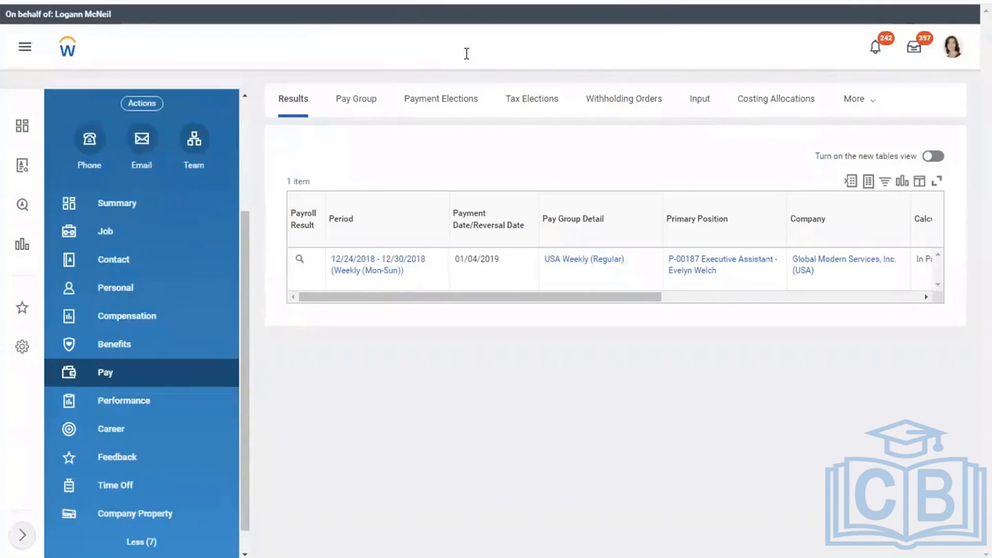
left_click(466, 53)
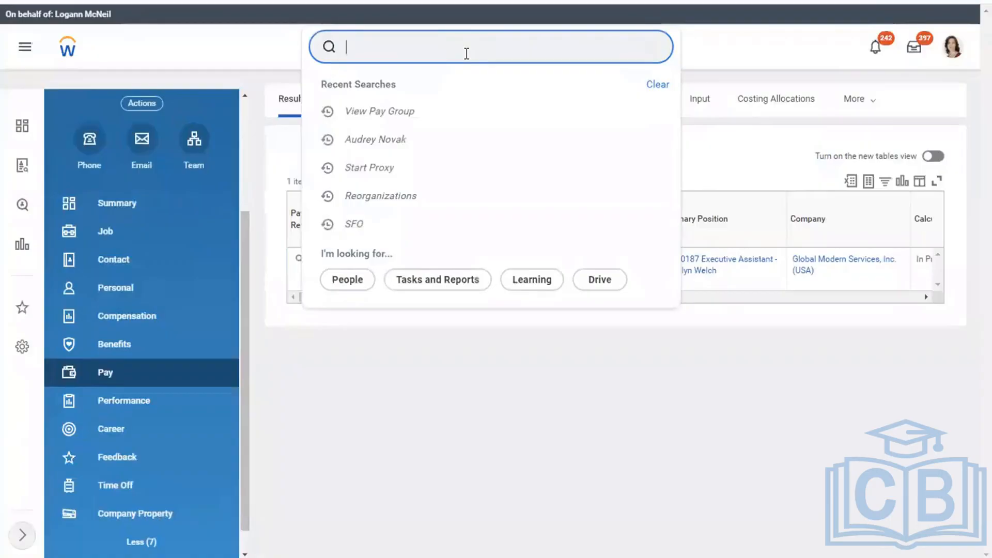
type("run retro")
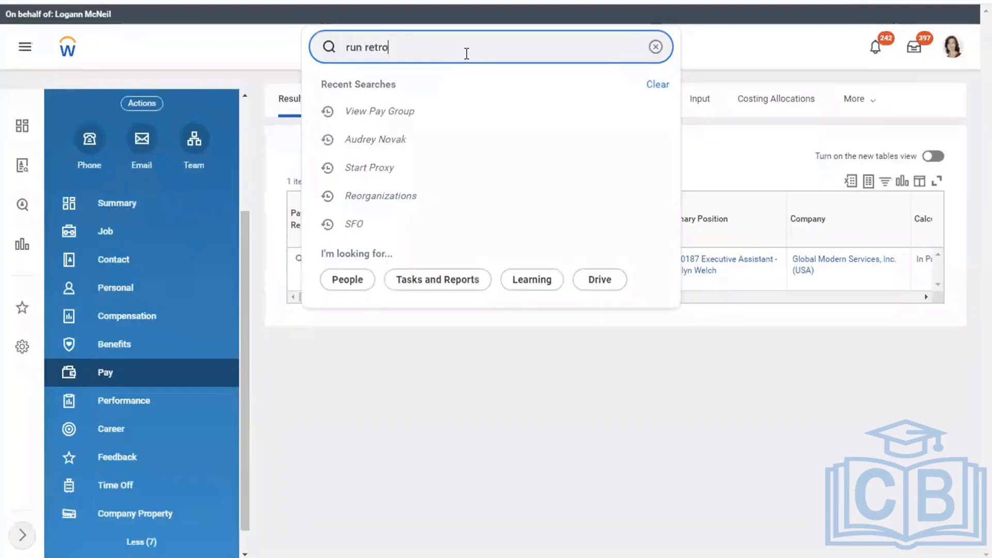
Open Run Retro Pay Calculation and search the Pay Run Groups for 'semi'
left_click(411, 88)
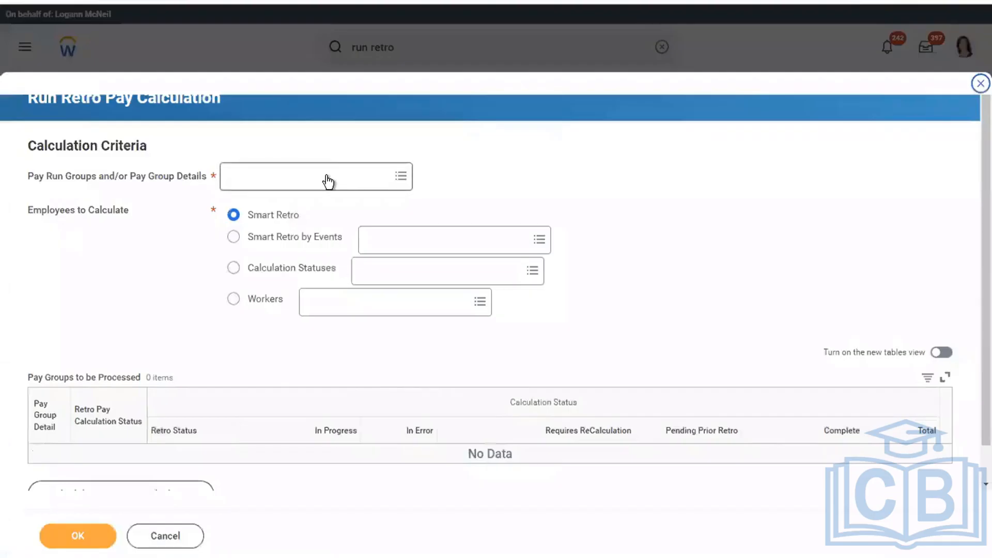
left_click(328, 176)
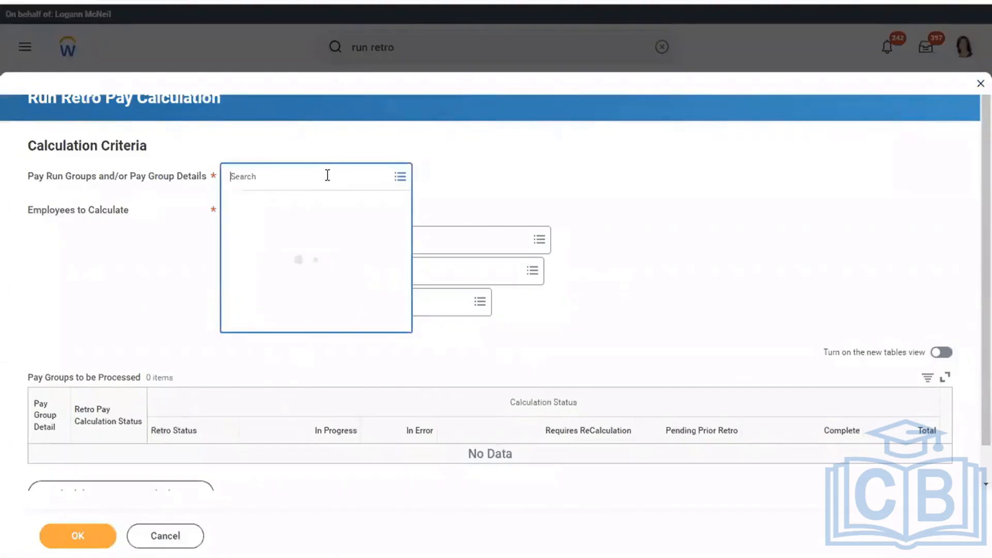
type("semi")
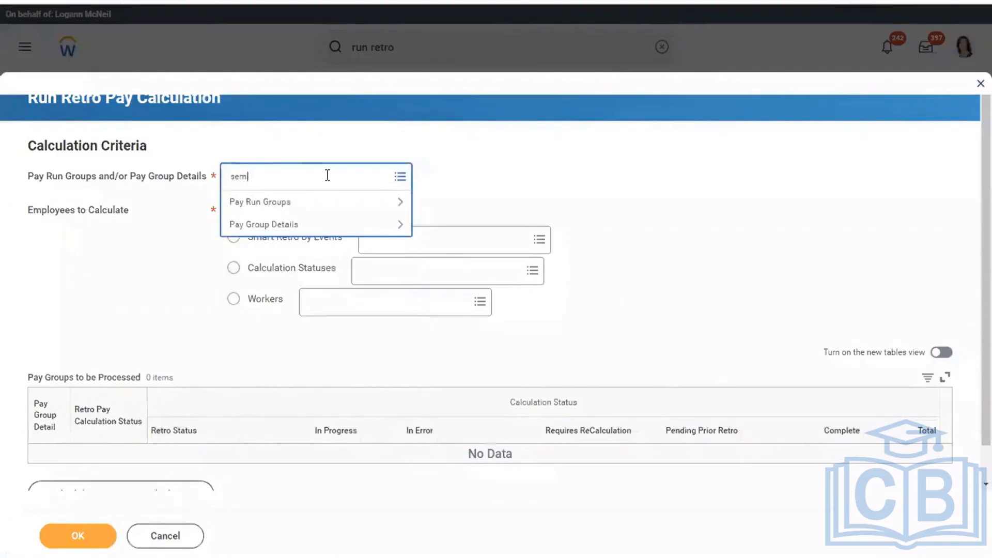
key("Return")
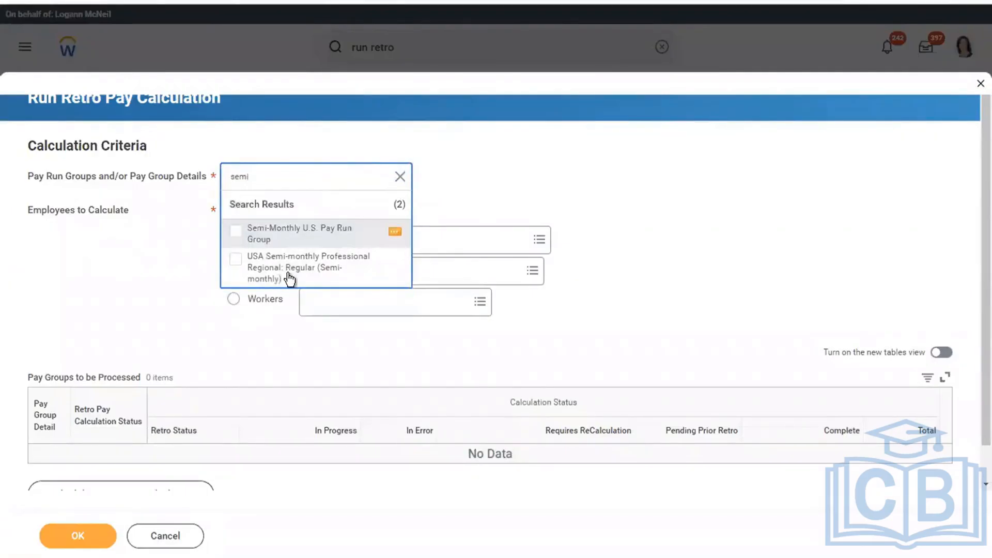
Select the worker's name line in the Word notes for reuse
key("ctrl+Left")
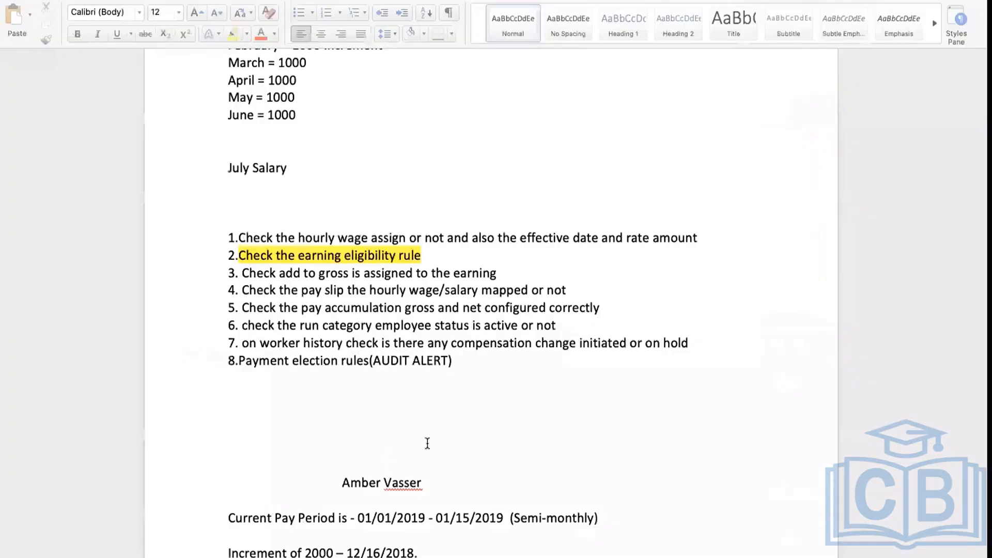
triple_click(369, 477)
key("ctrl+c")
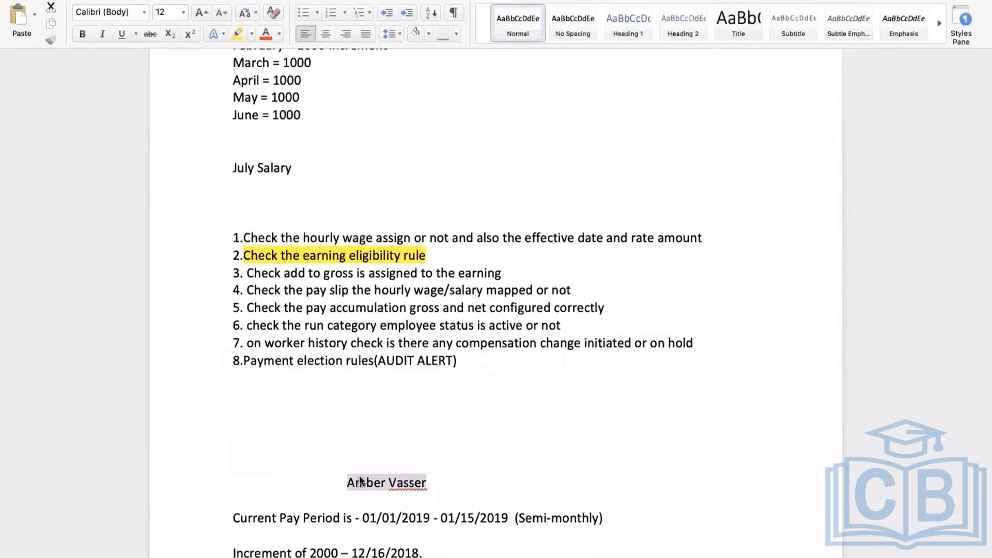
key("ctrl+Right")
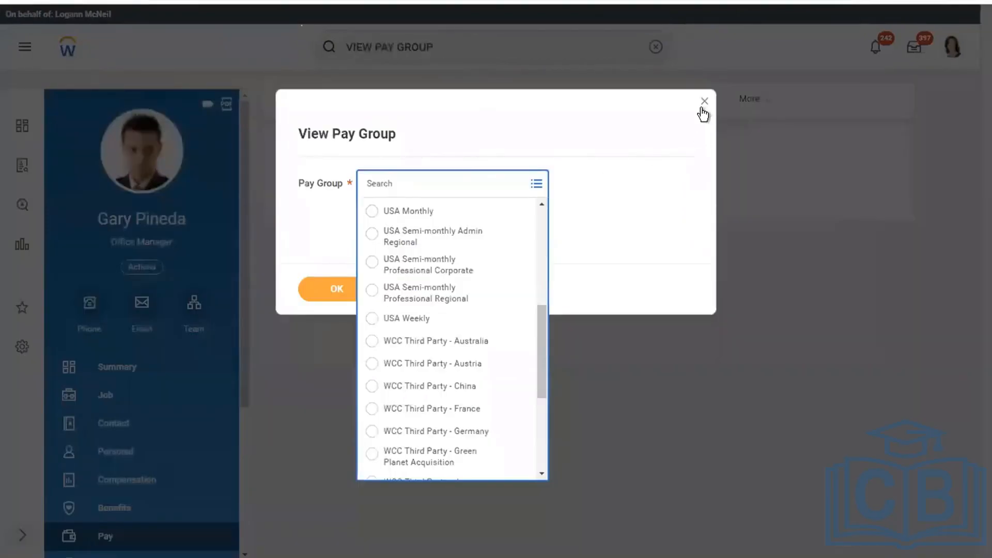
Close the View Pay Group dialog and search Workday for the worker by name
left_click(704, 101)
left_click(704, 101)
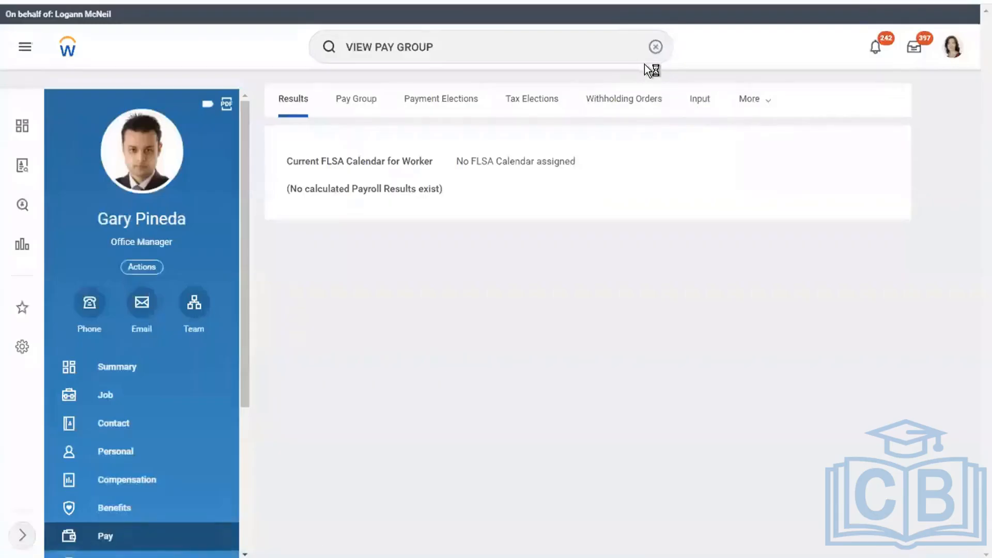
left_click(656, 46)
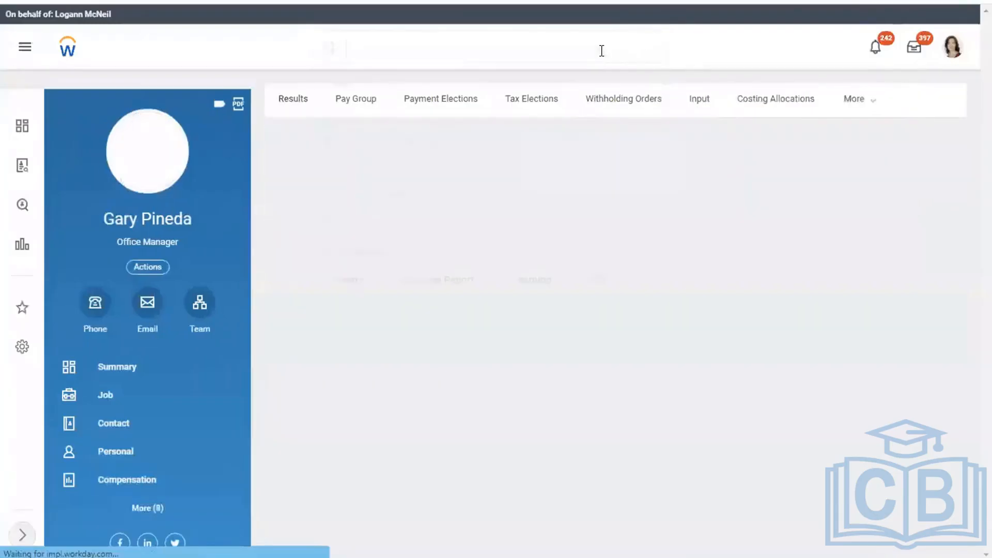
left_click(602, 51)
key("ctrl+v")
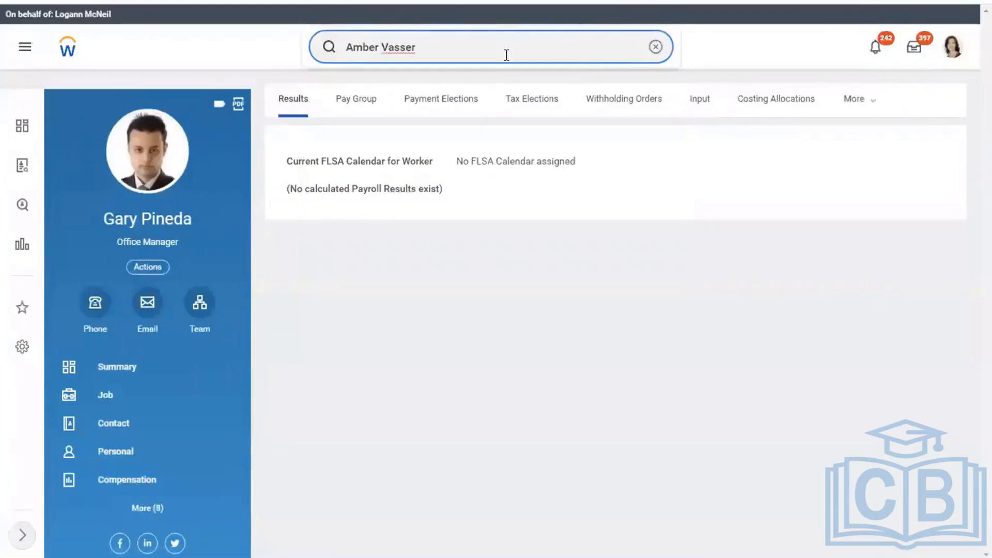
left_click(328, 48)
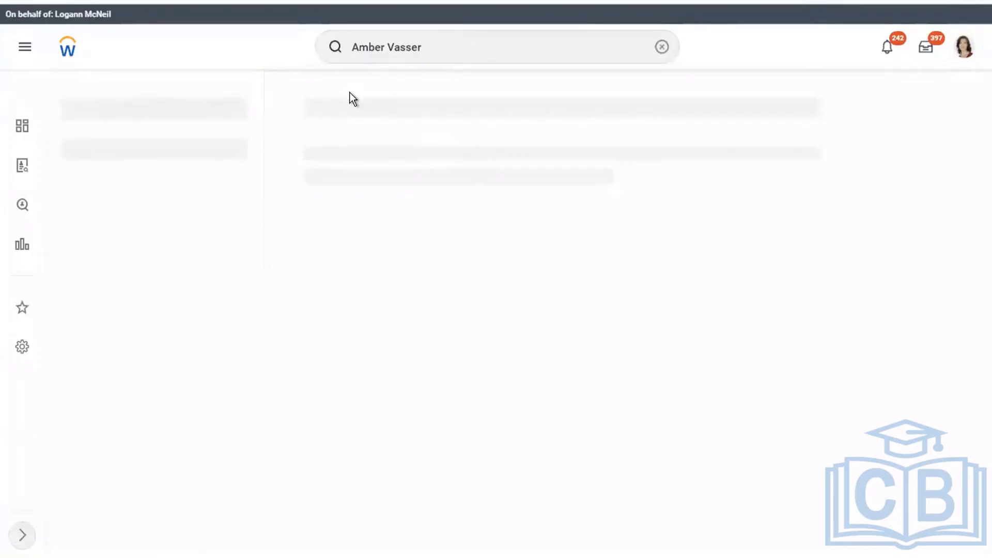
Open the worker's profile and go to the Pay section
left_click(394, 163)
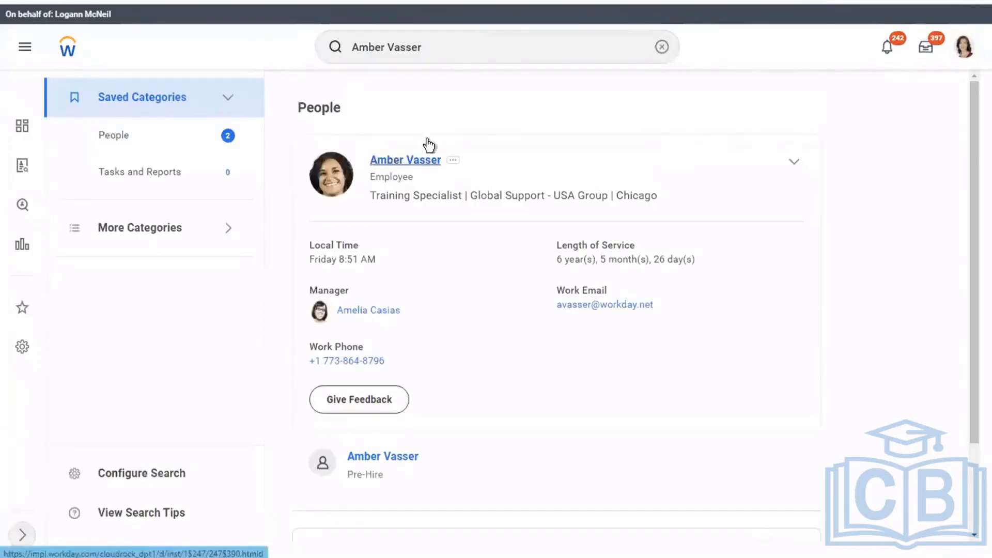
left_click(387, 159)
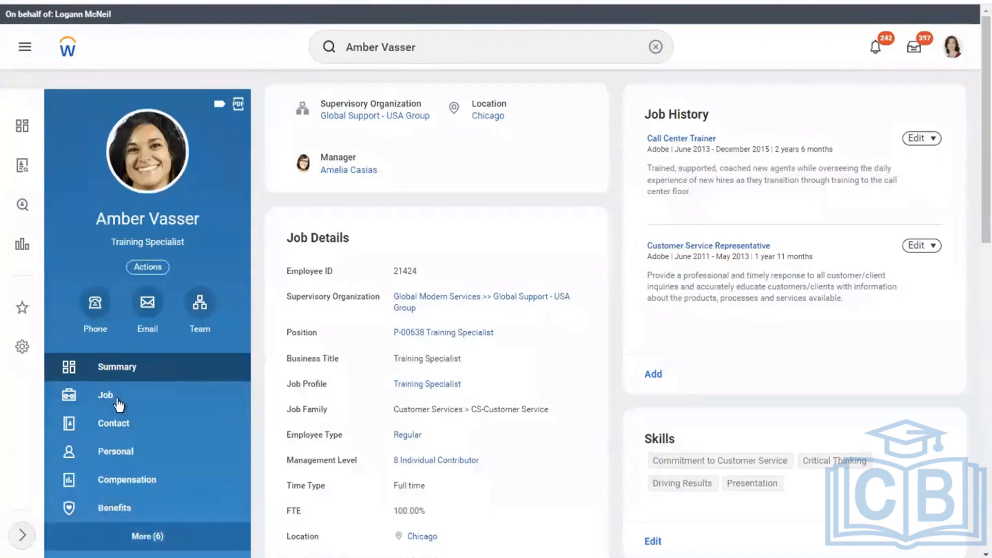
scroll(122, 398, "down", 1)
left_click(124, 485)
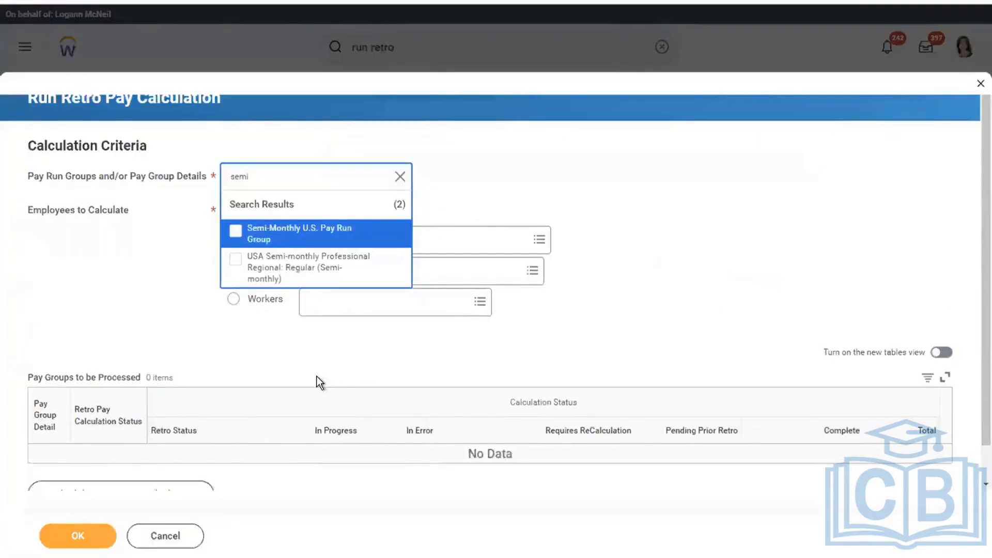
Submit the retro calculation for USA Semi-monthly Professional Regional: Regular (Semi-monthly) and refresh its status
left_click(292, 273)
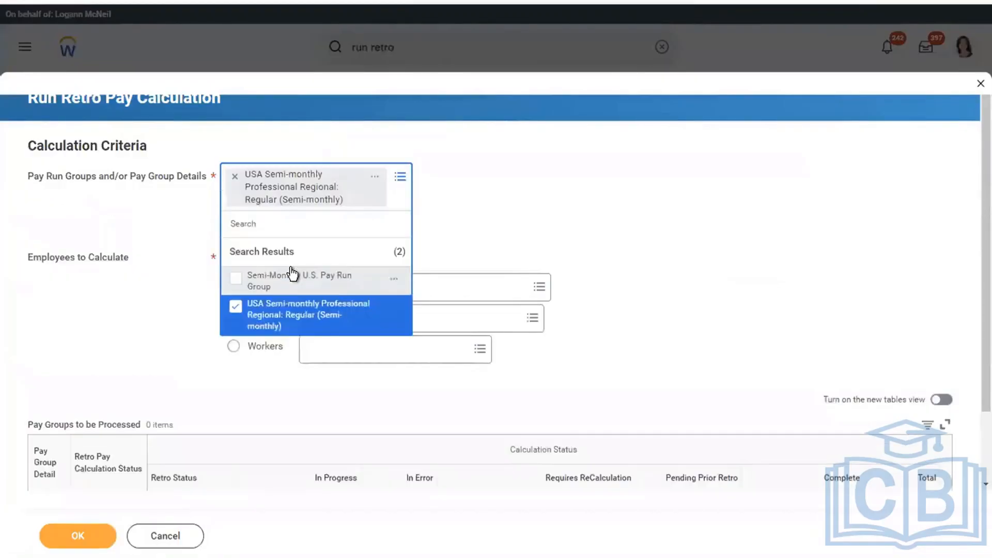
left_click(650, 194)
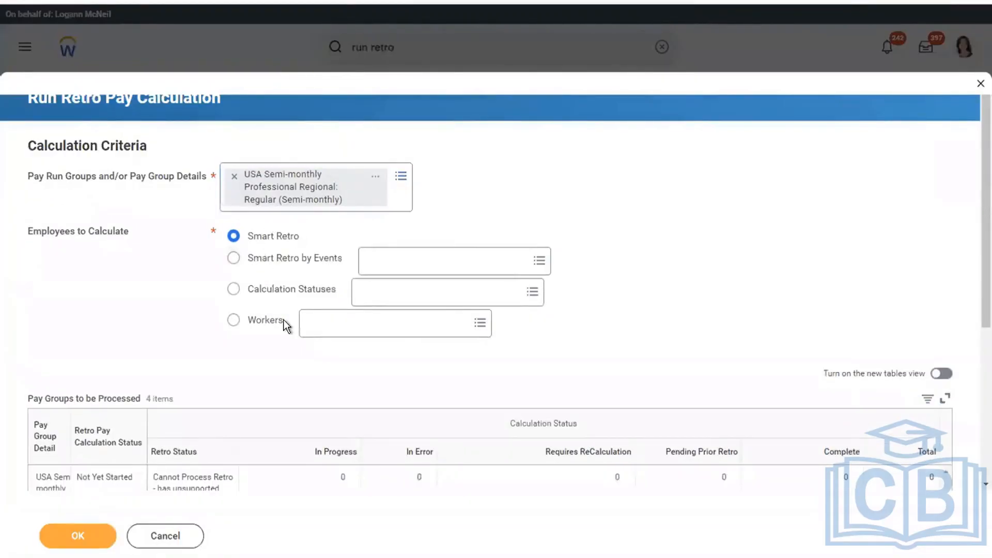
mouse_move(283, 320)
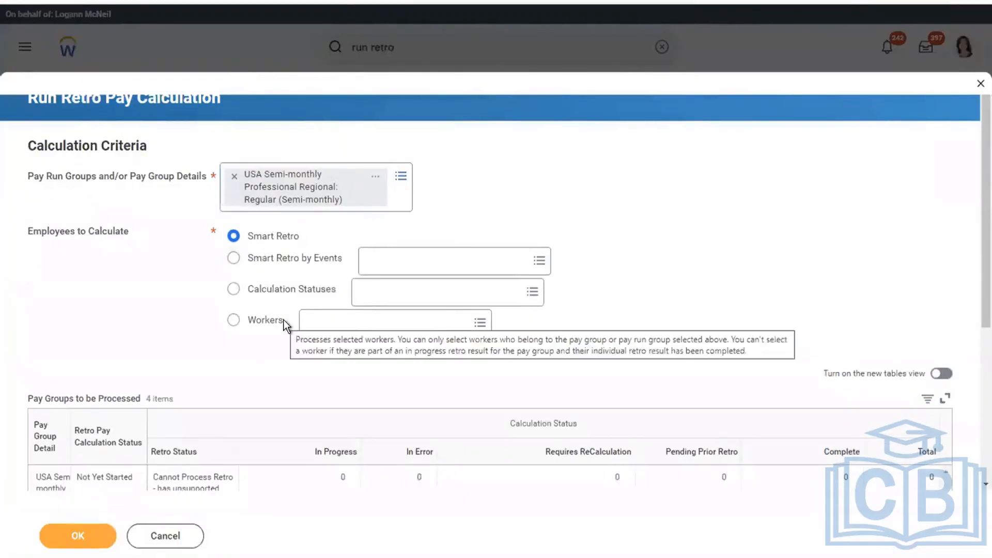
left_click(88, 537)
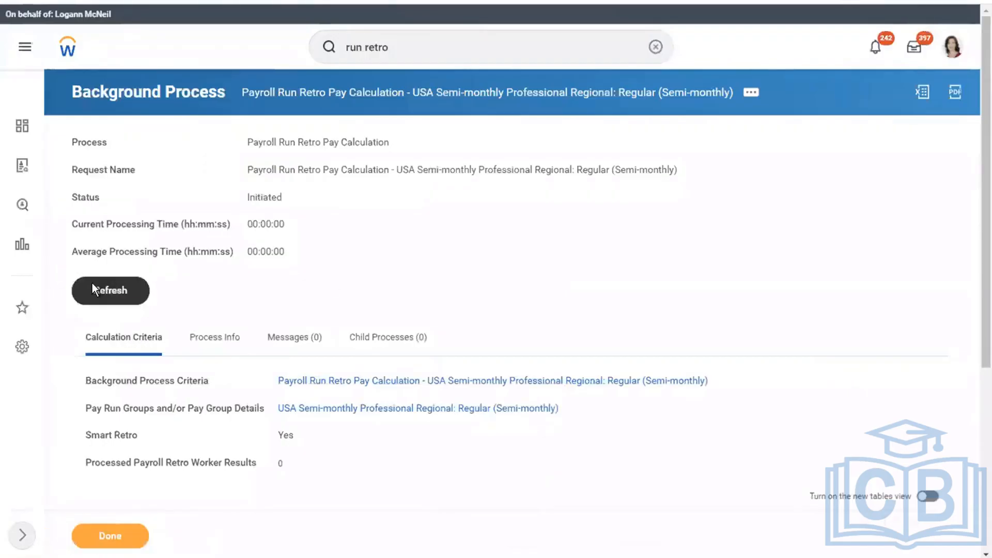
left_click(92, 285)
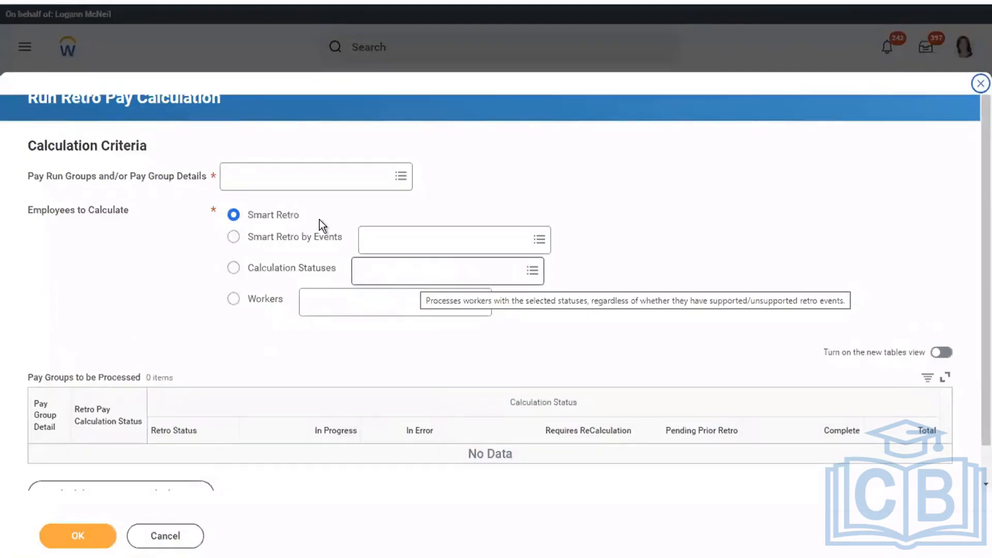
Choose Pay Group Details > USA Semi-monthly Professional Regional: Regular (Semi-monthly) and submit the Smart Retro run
left_click(273, 175)
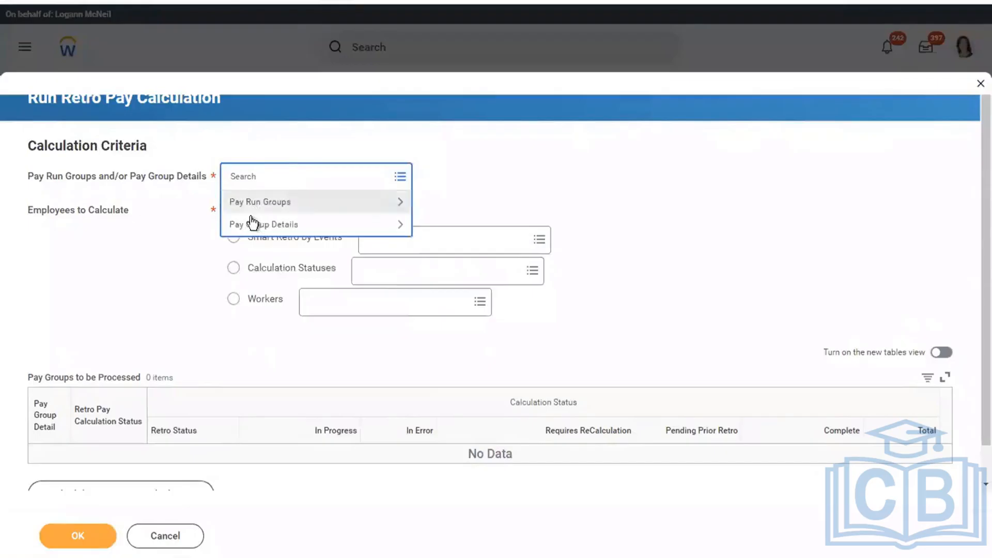
left_click(253, 206)
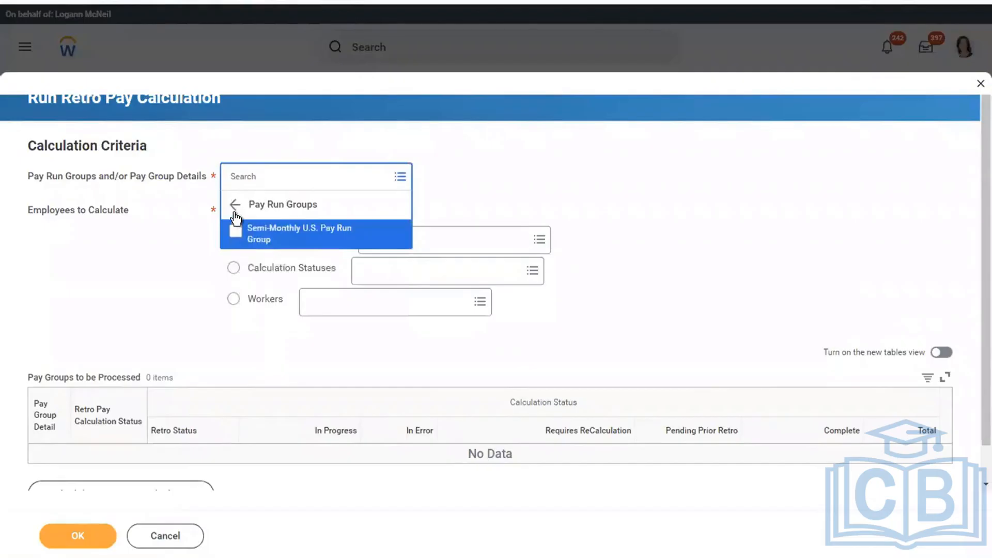
left_click(235, 205)
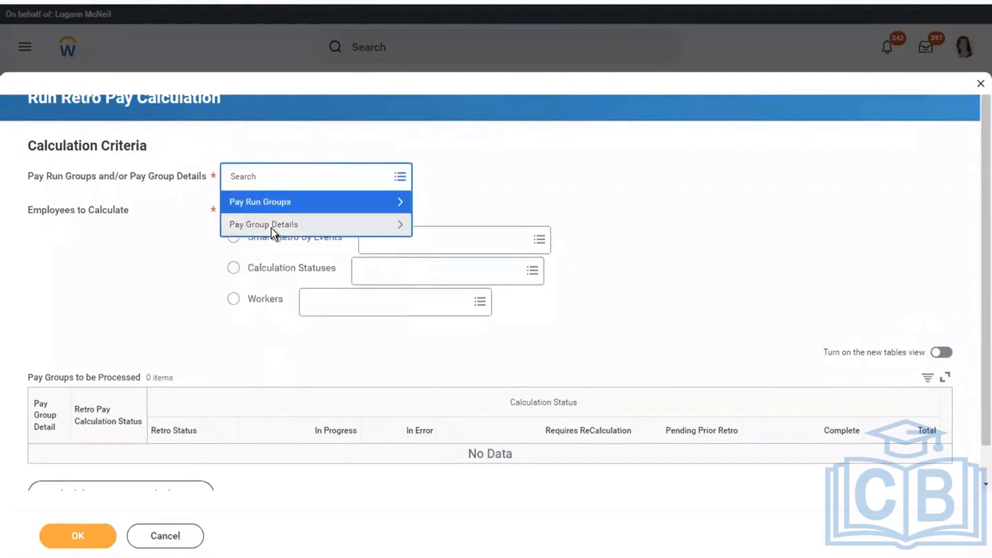
left_click(272, 226)
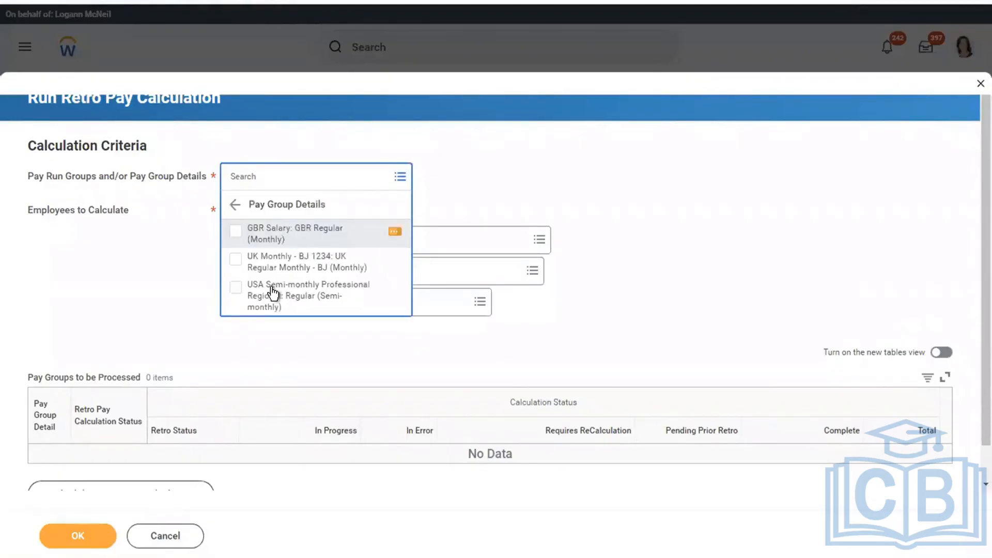
left_click(319, 295)
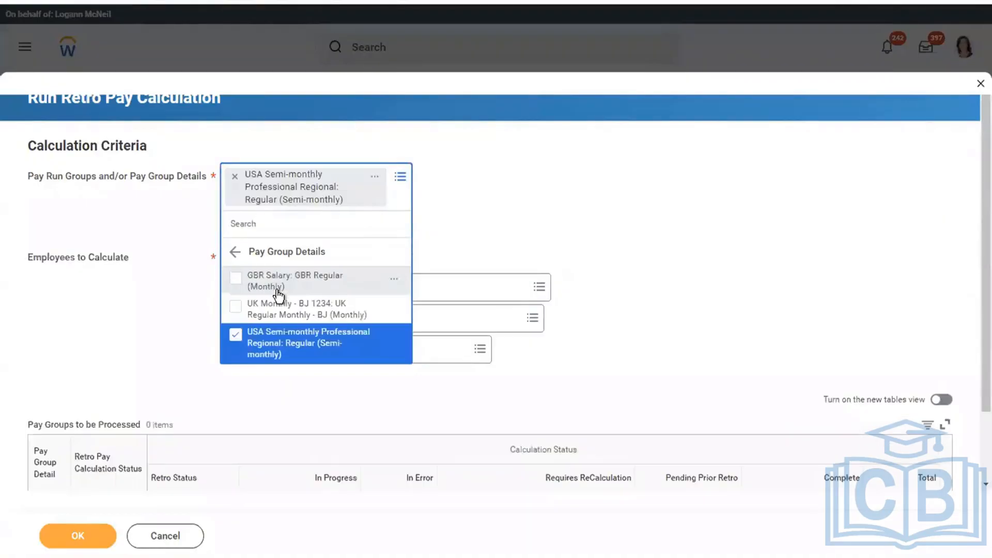
left_click(647, 138)
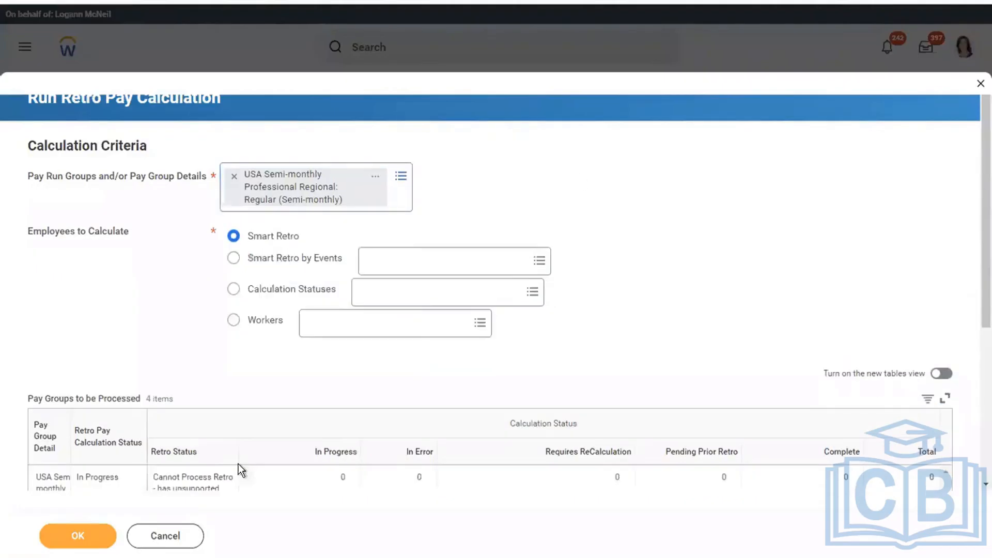
left_click(64, 538)
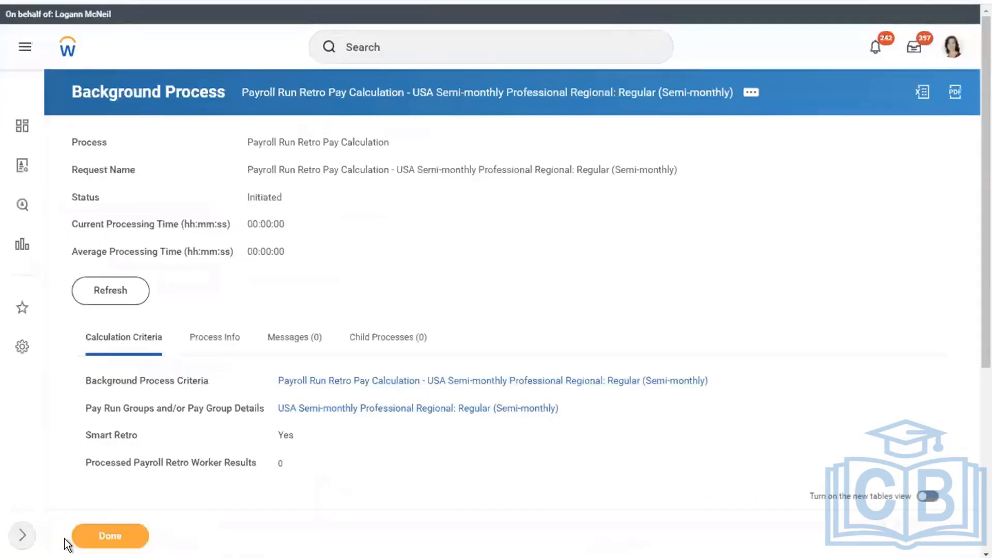
Refresh to confirm completion and inspect the one Supported Retro worker result, earnings difference 5855.19
left_click(104, 290)
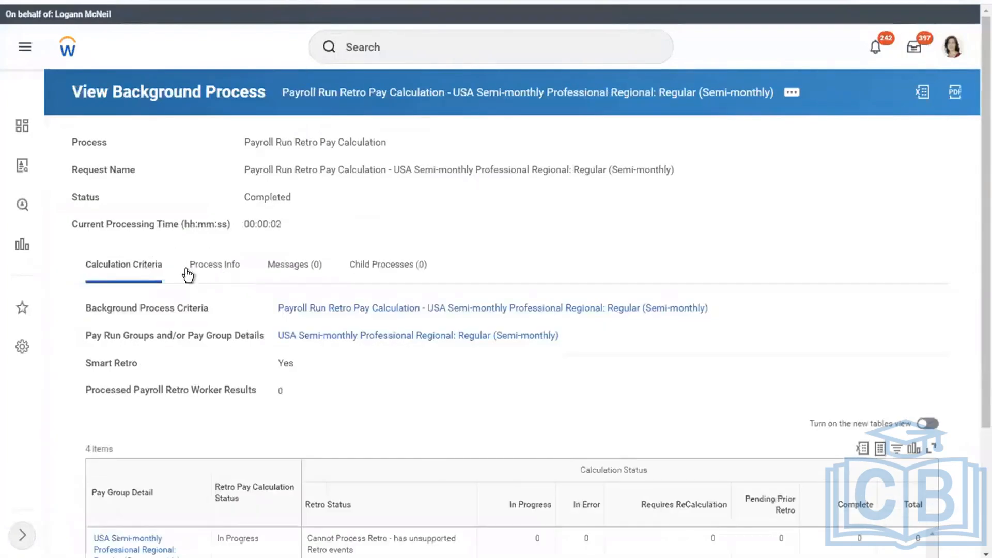
scroll(974, 336, "down", 3)
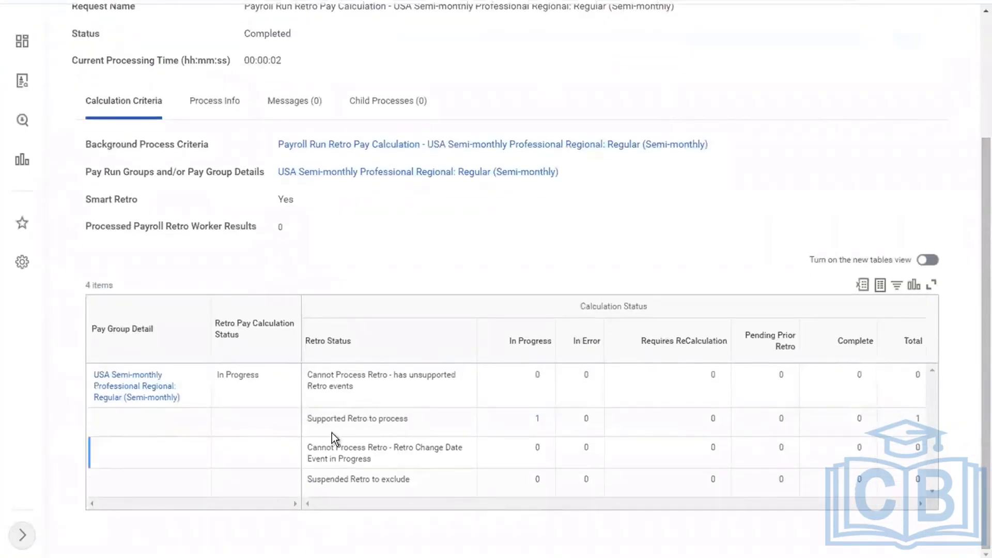
left_click(919, 419)
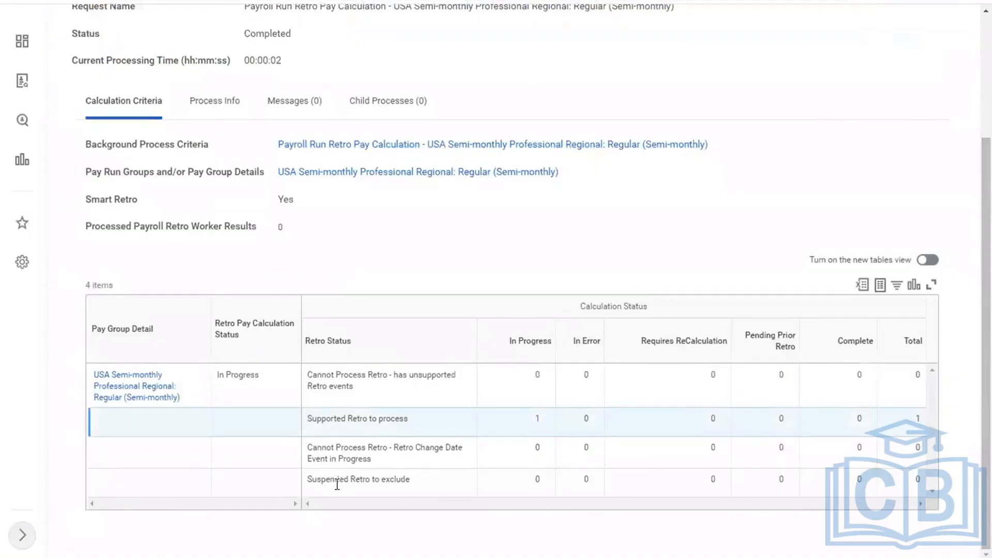
left_click(538, 420)
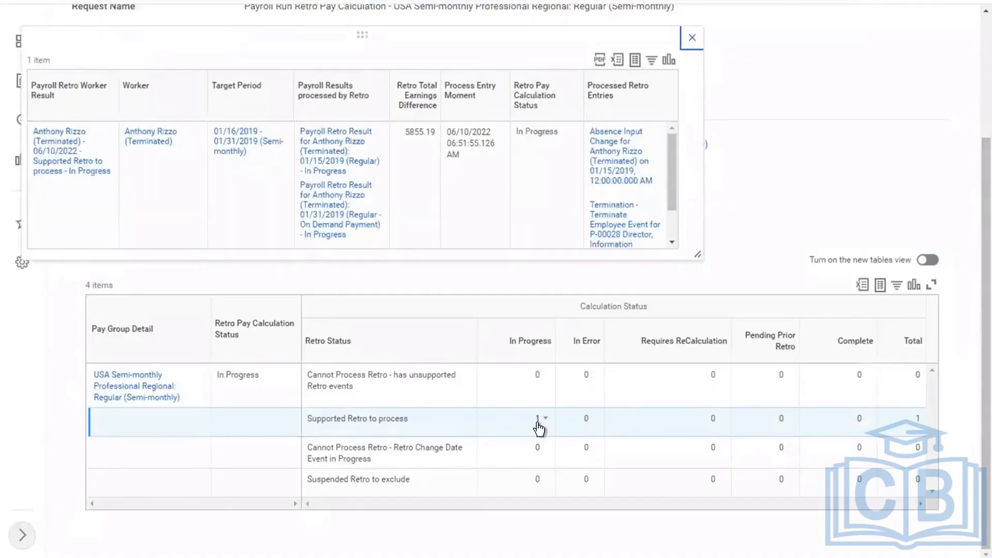
left_click(414, 137)
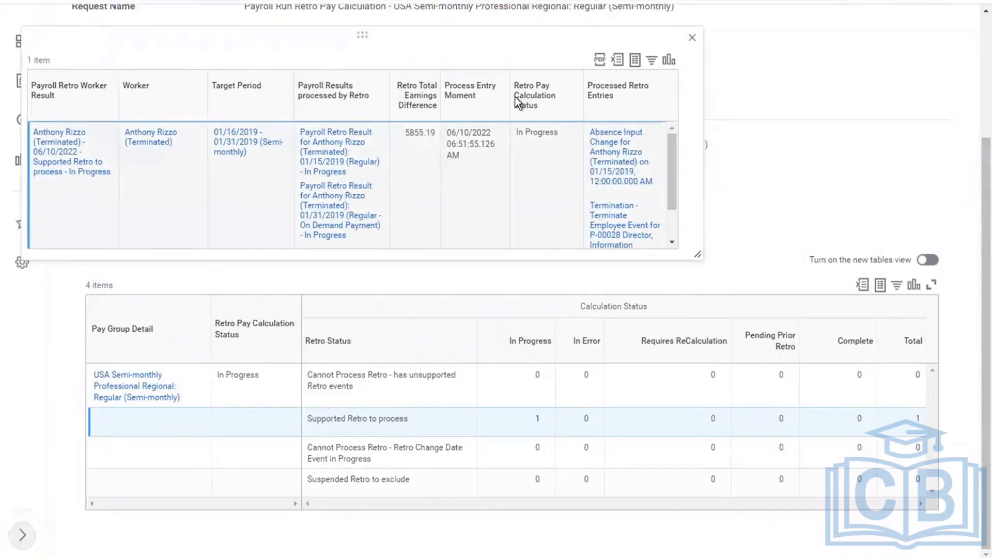
left_click(692, 38)
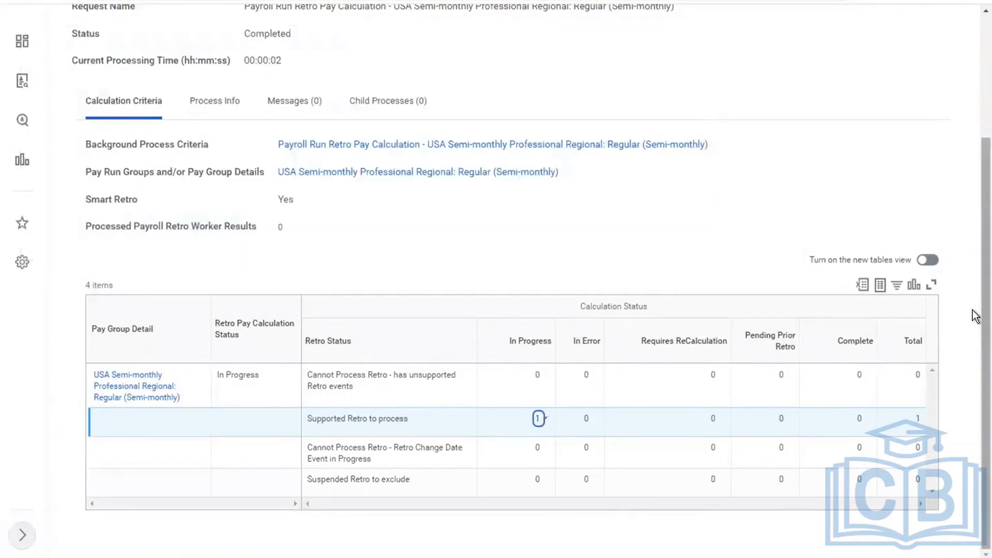
scroll(976, 172, "up", 3)
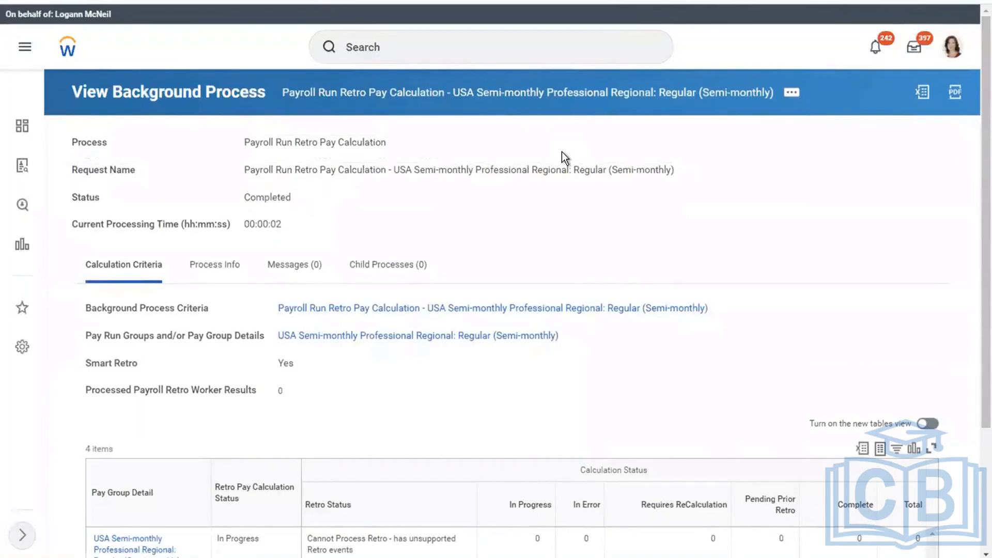
key("ctrl+Left")
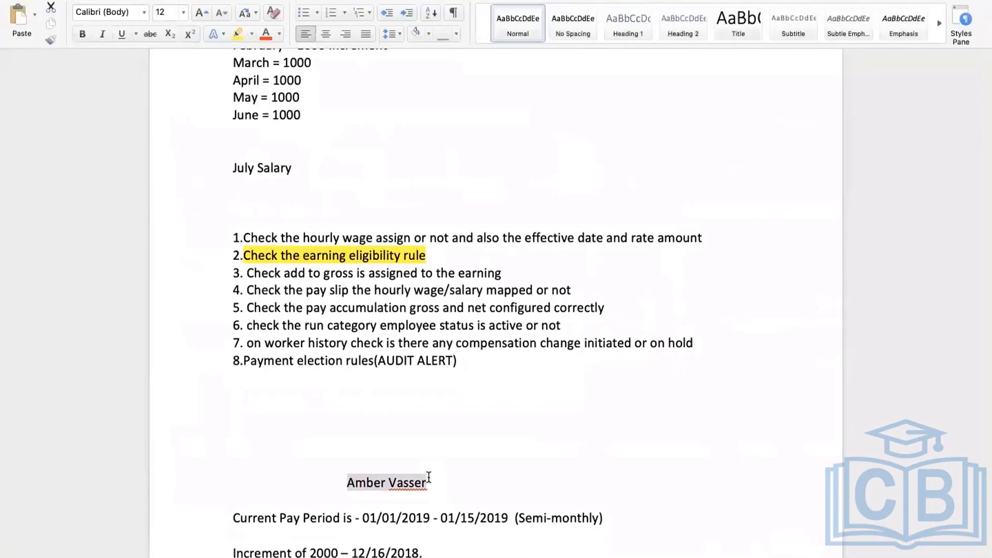
After checking the Word notes, search 'cancel retro' and open the Run Retro Pay Cancel task
left_click(429, 477)
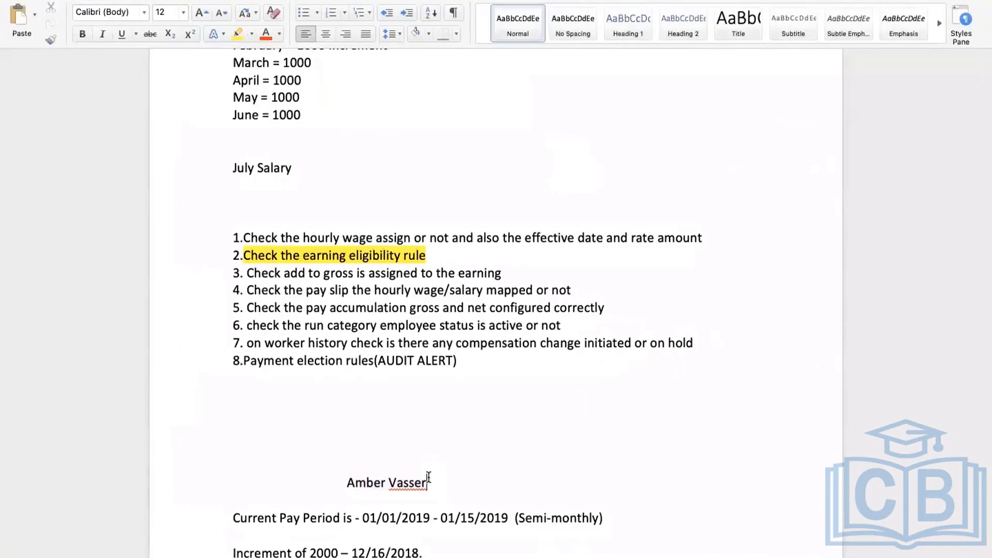
key("ctrl+Right")
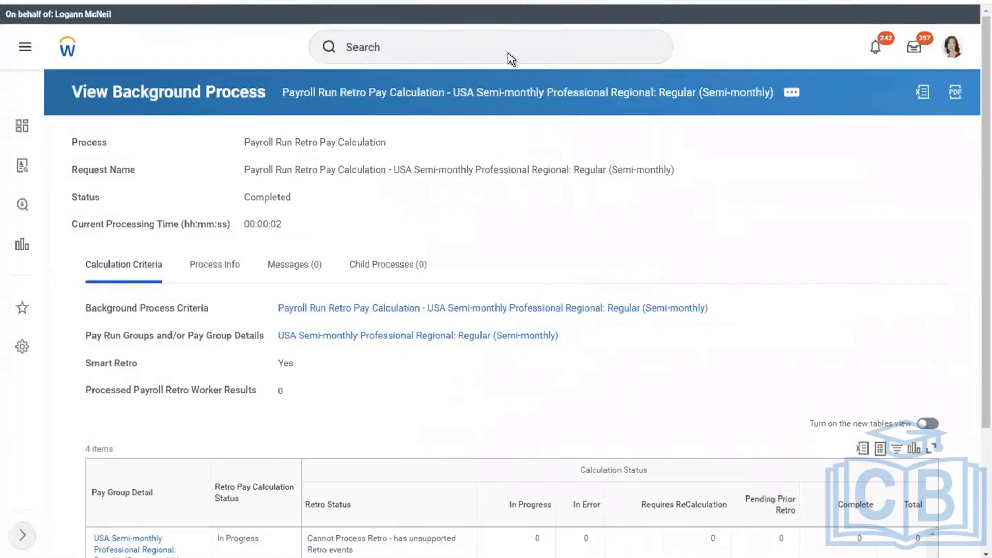
left_click(418, 49)
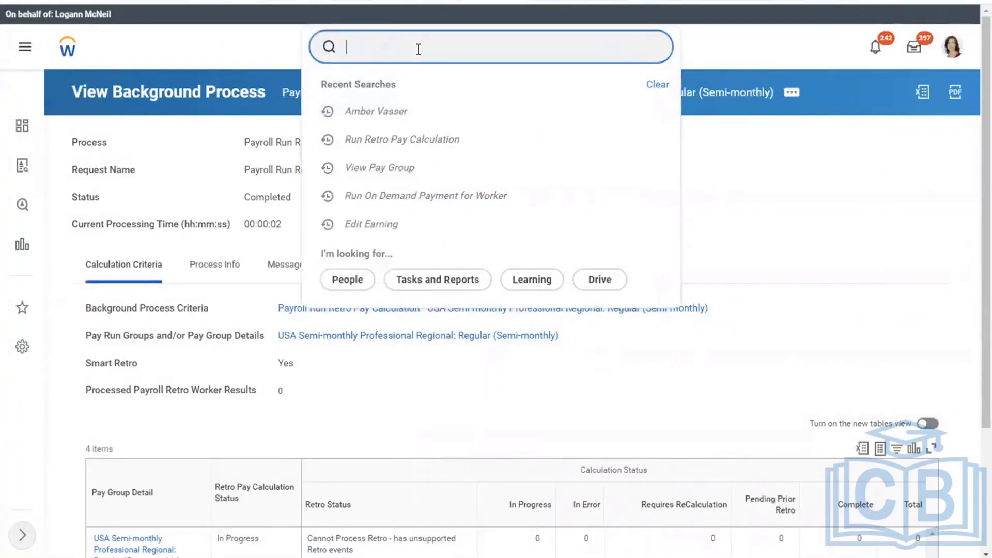
type("cancel retro")
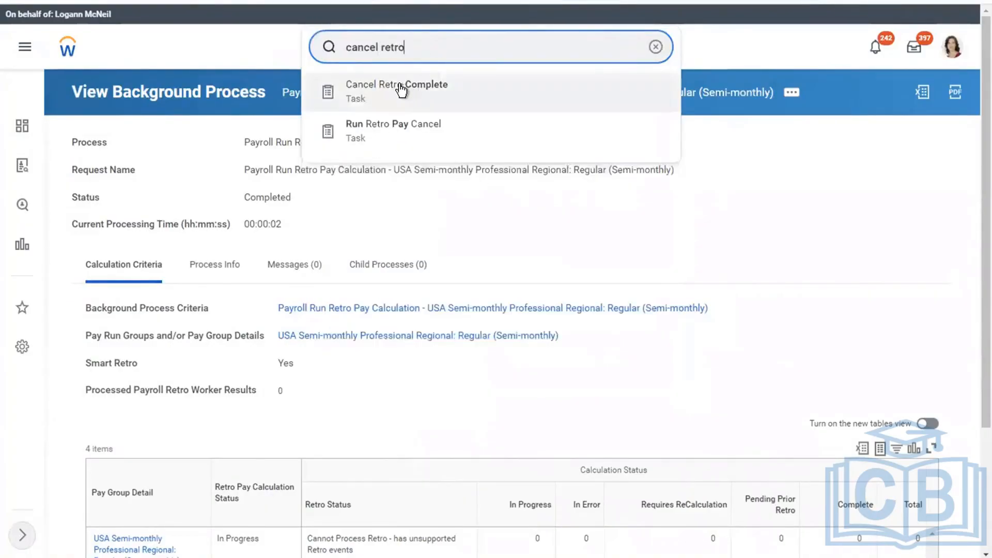
left_click(383, 128)
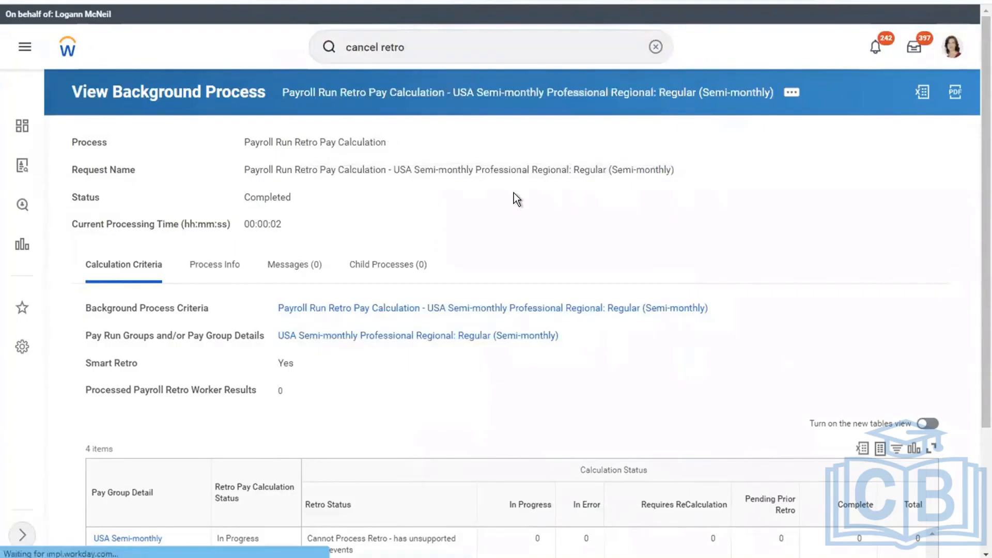
left_click(316, 178)
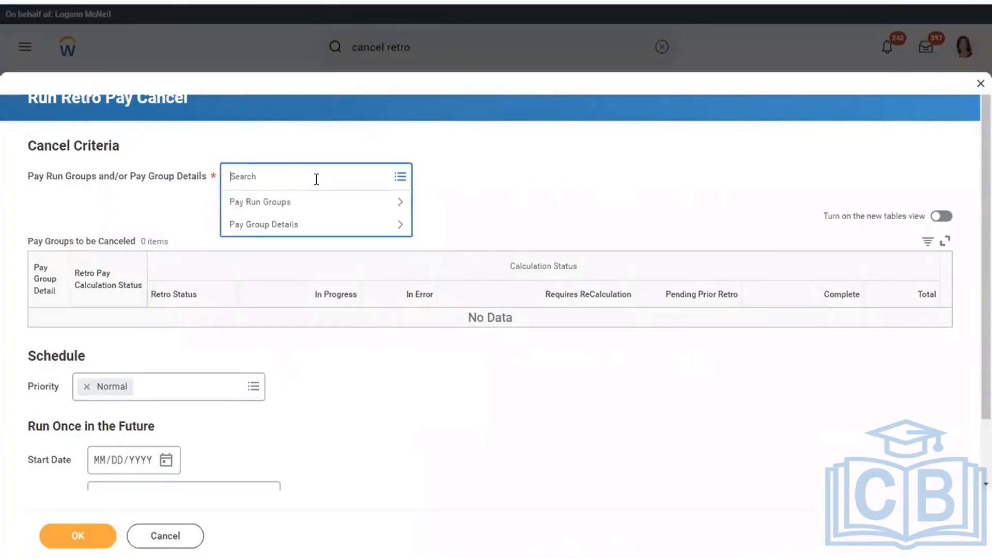
Cancel retro pay for the USA Semi-monthly Professional Regional pay group and refresh its status
left_click(250, 227)
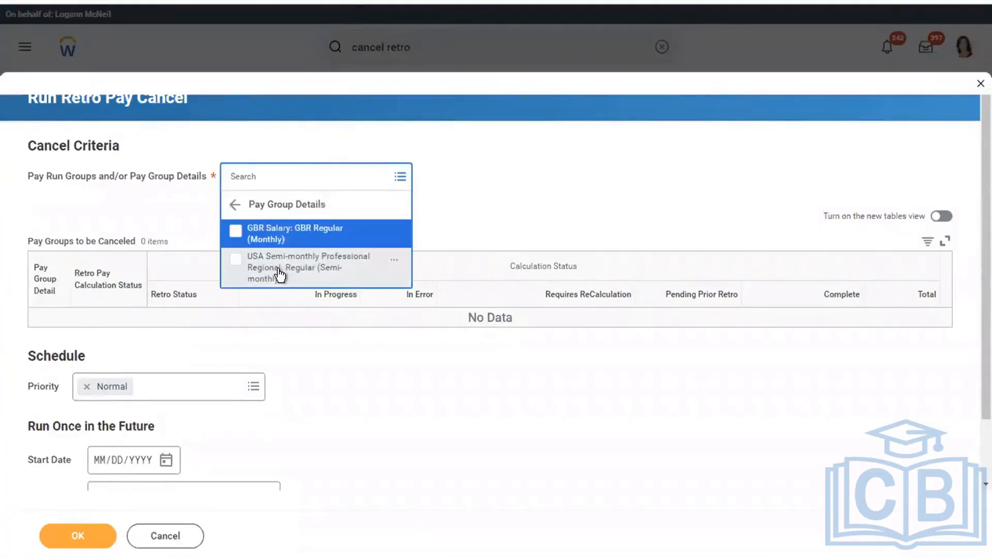
left_click(279, 274)
left_click(72, 539)
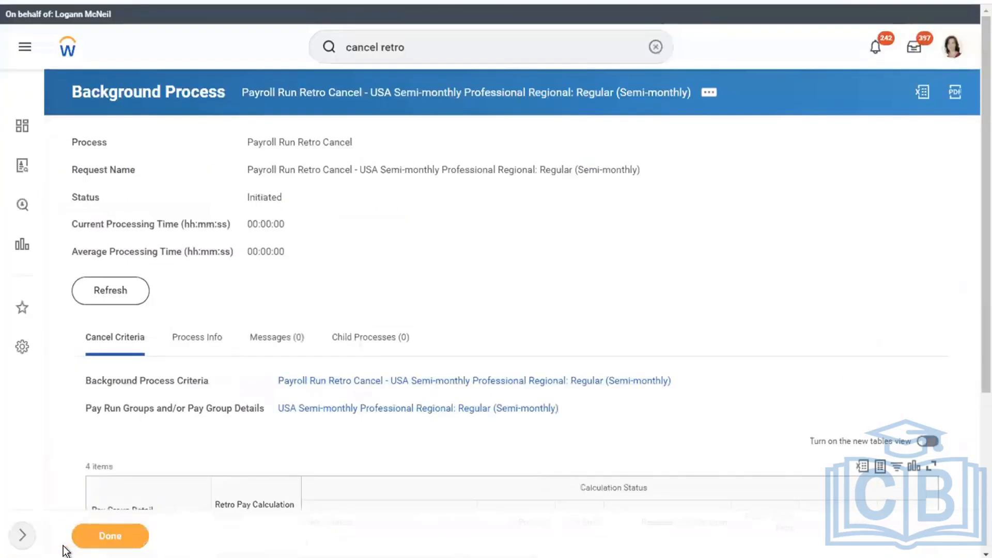
left_click(120, 297)
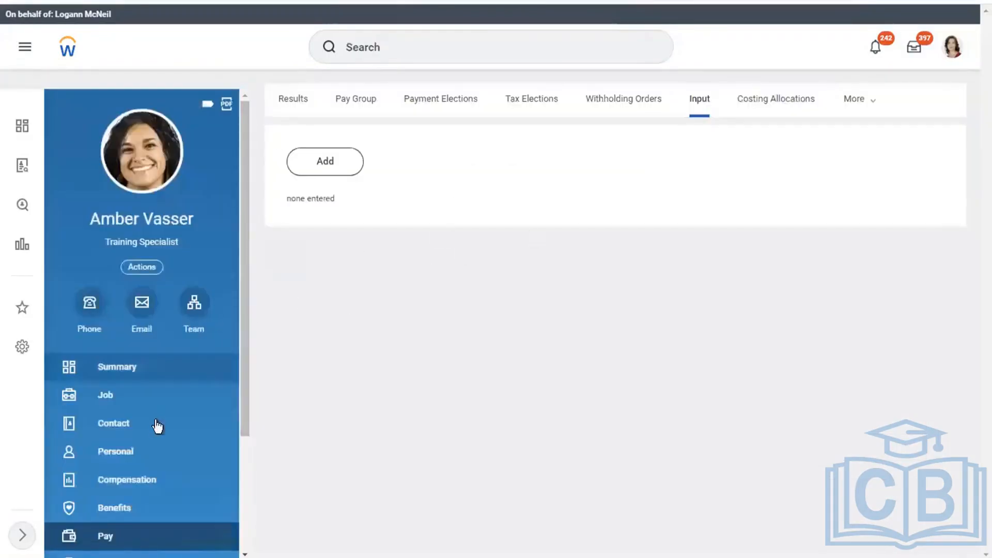
left_click(311, 162)
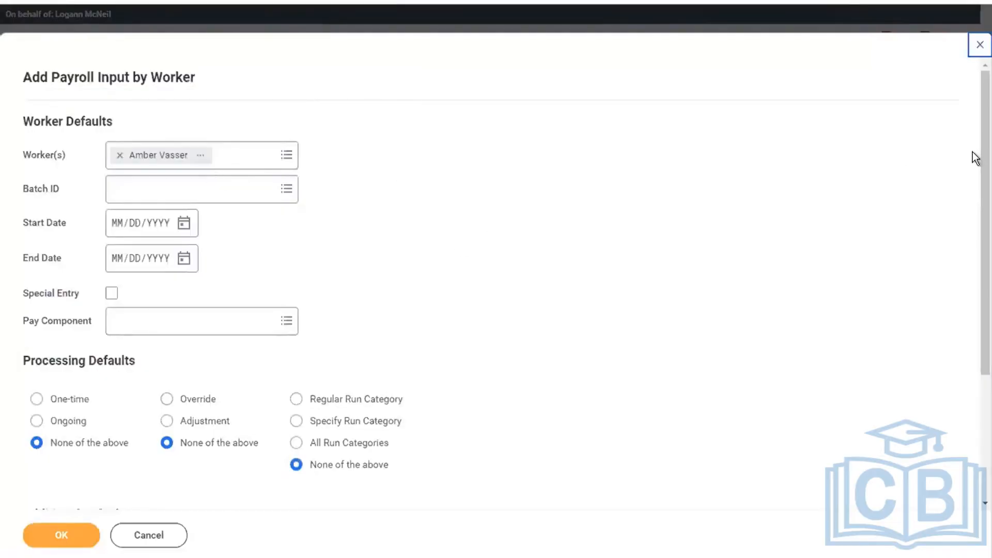
scroll(967, 196, "down", 3)
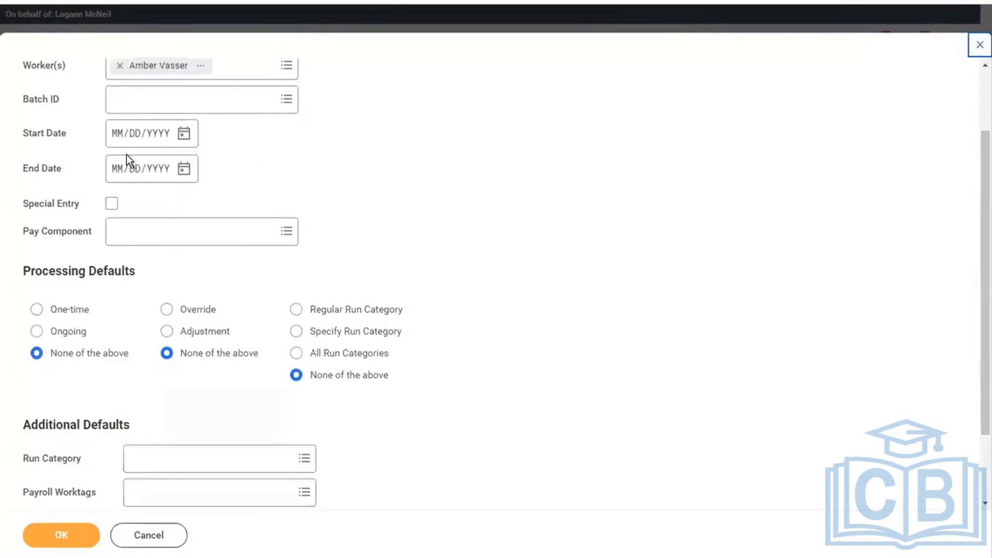
left_click(116, 139)
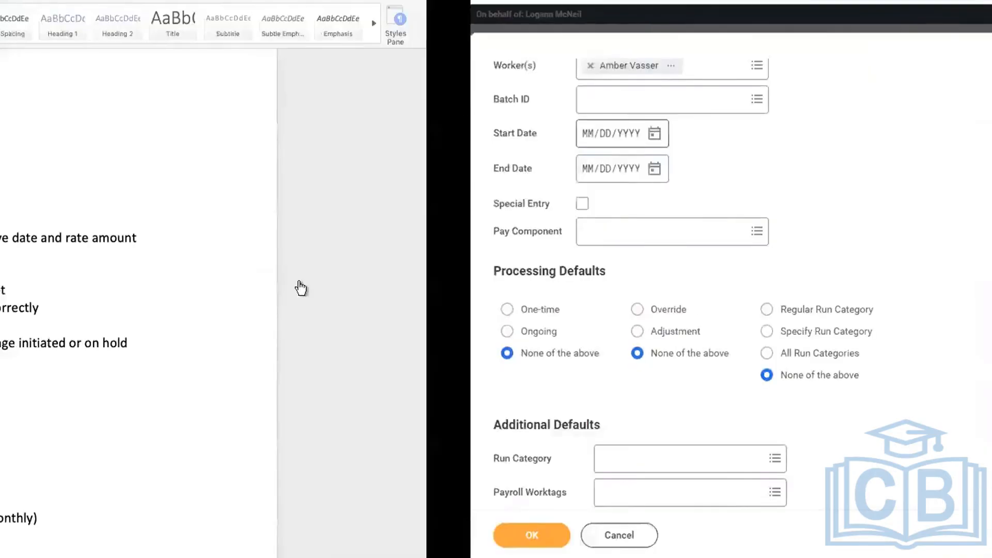
left_click_drag(363, 518, 474, 517)
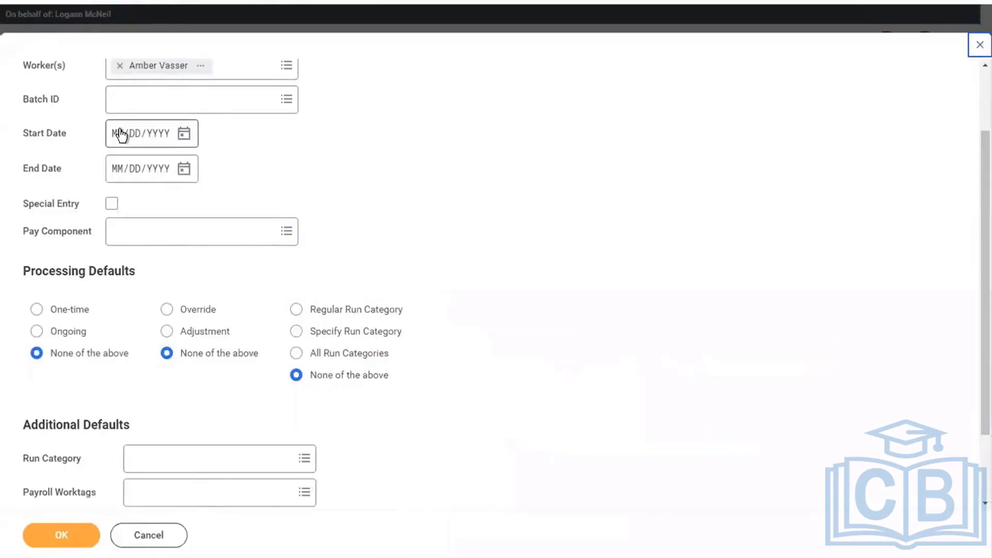
Enter 12/01/2018 as the payroll input's start date
left_click(121, 135)
type("12/")
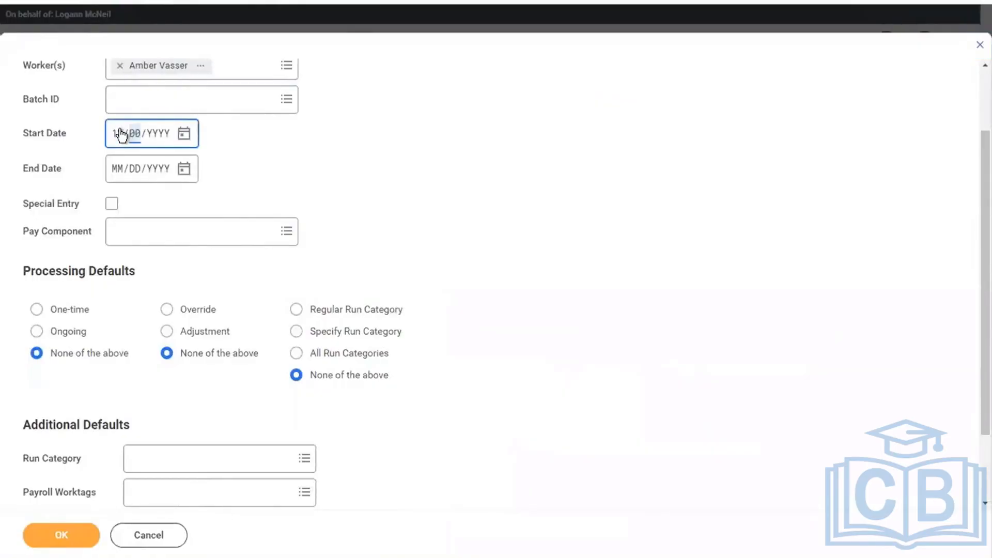
type("01/2018")
left_click(501, 163)
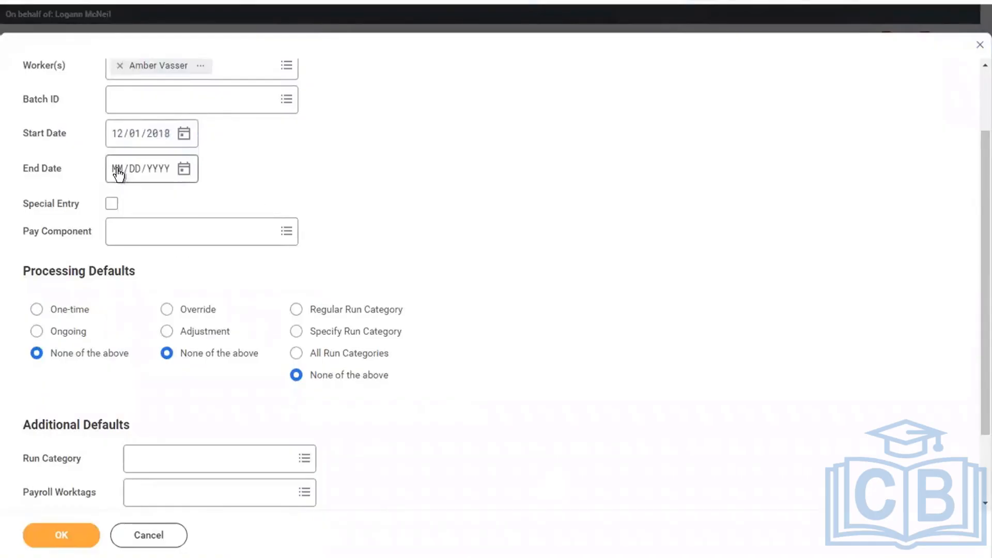
Search 'base pay' and select Base Pay [USA] as the pay component
left_click(160, 239)
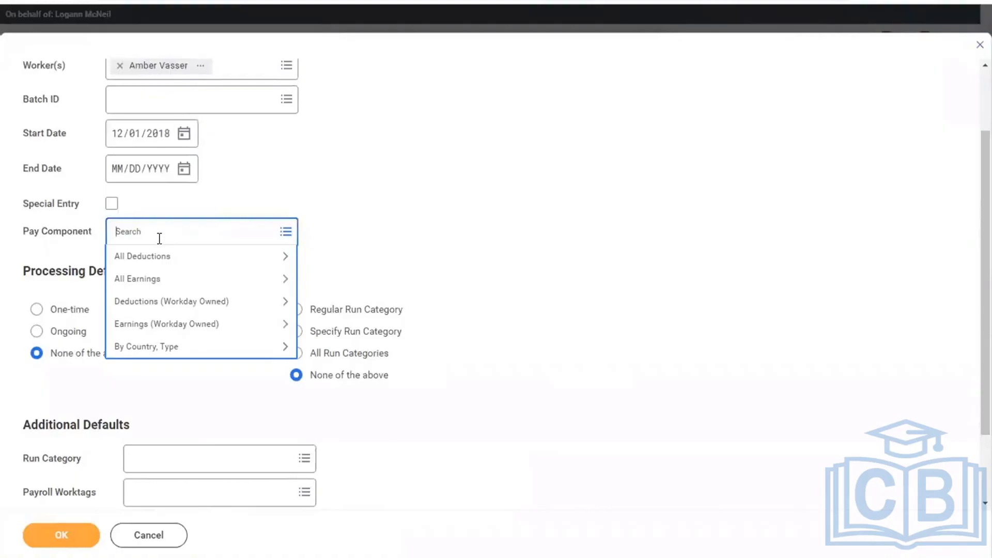
type("base apy")
key("Return")
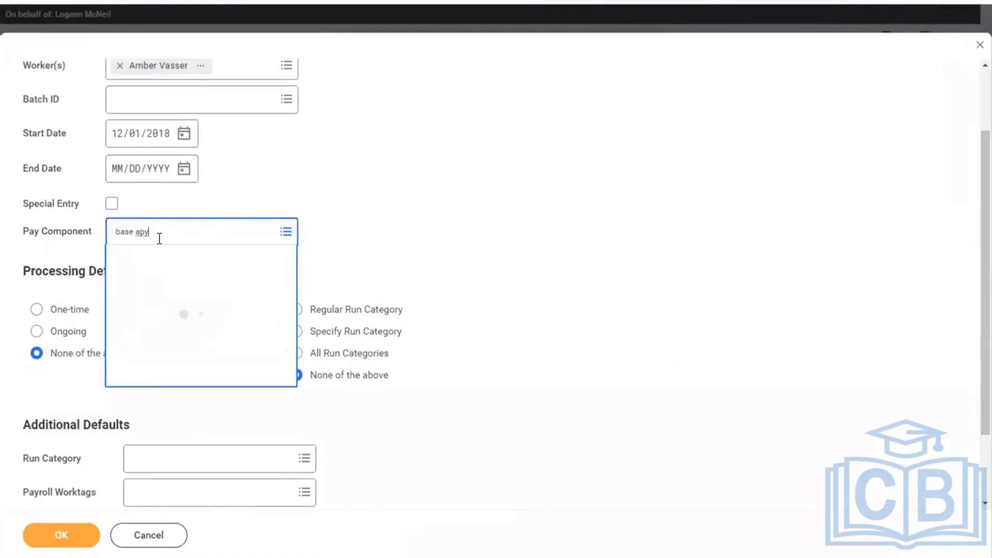
type("base pay")
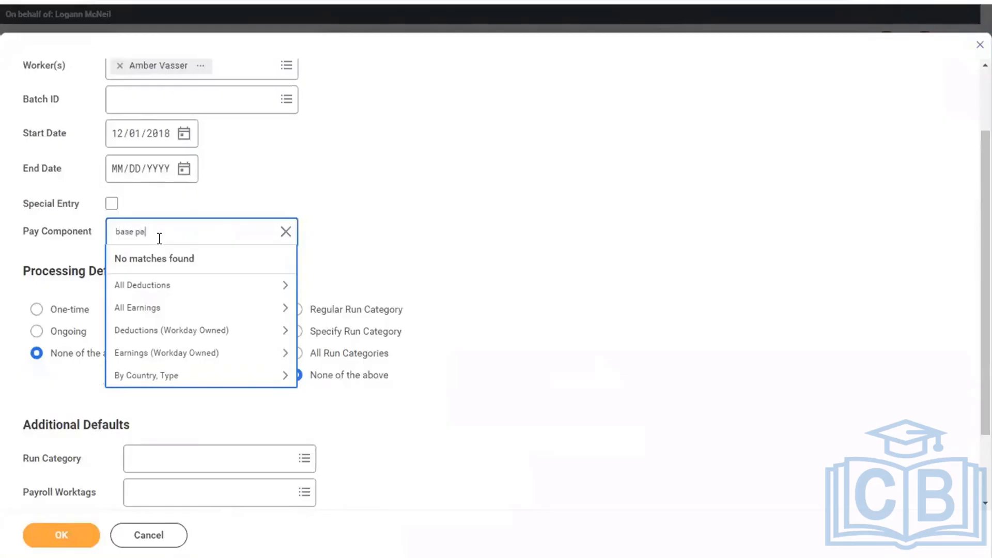
key("Return")
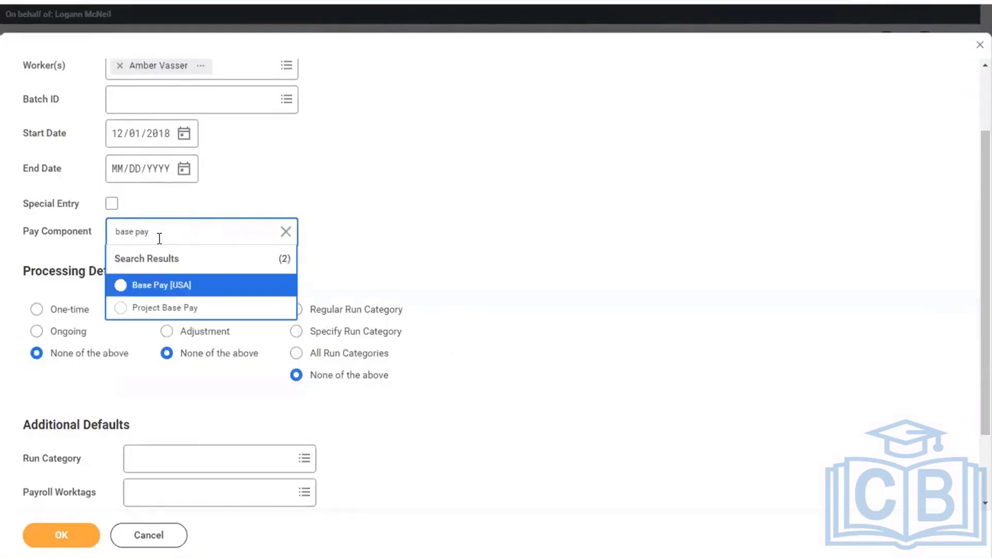
left_click(171, 286)
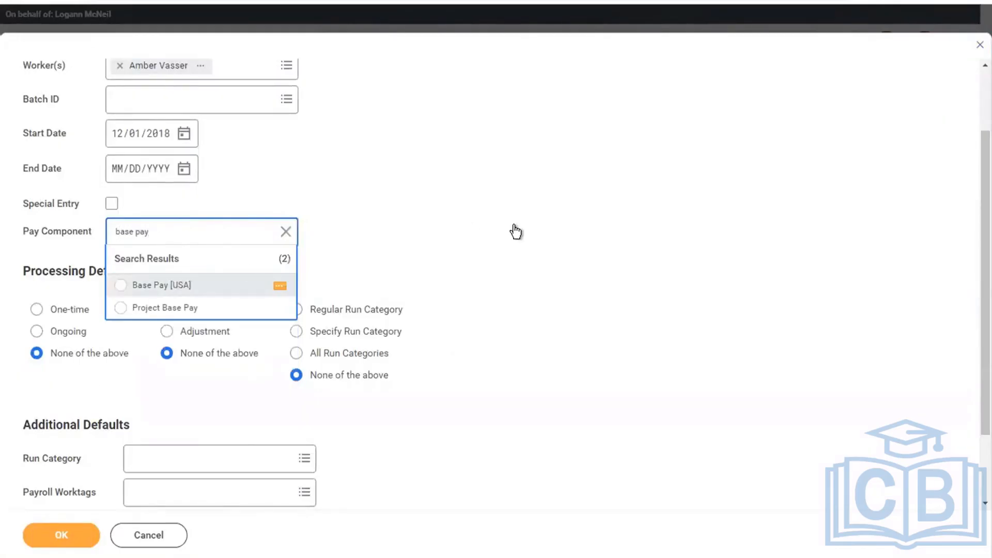
scroll(513, 225, "down", 3)
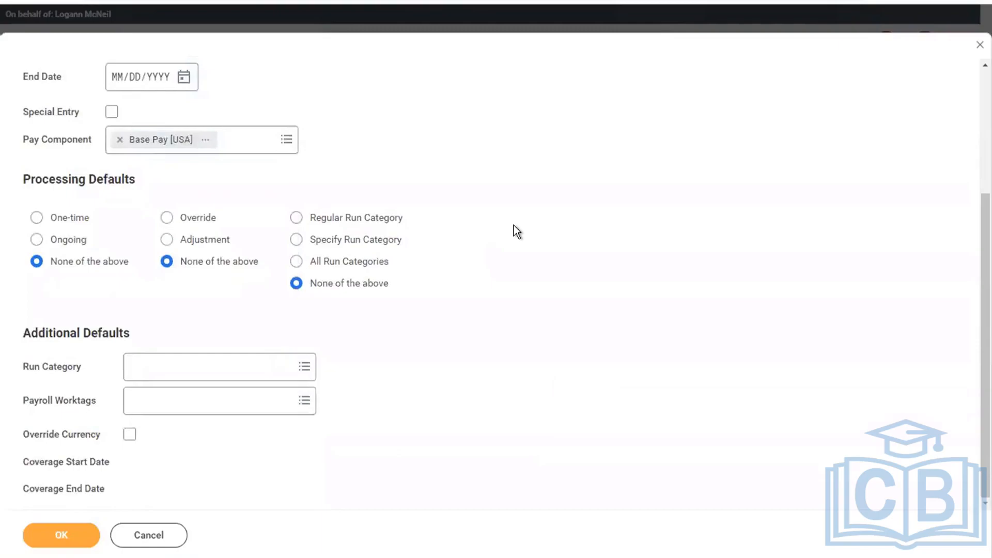
Continue to the input details, mark it Ongoing, and choose the Regular run category
left_click(73, 536)
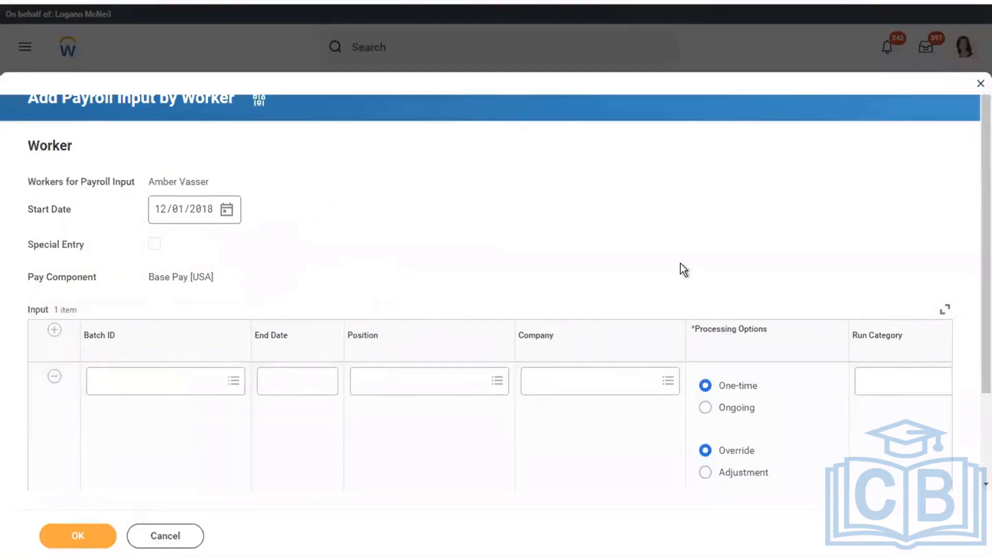
scroll(680, 262, "down", 3)
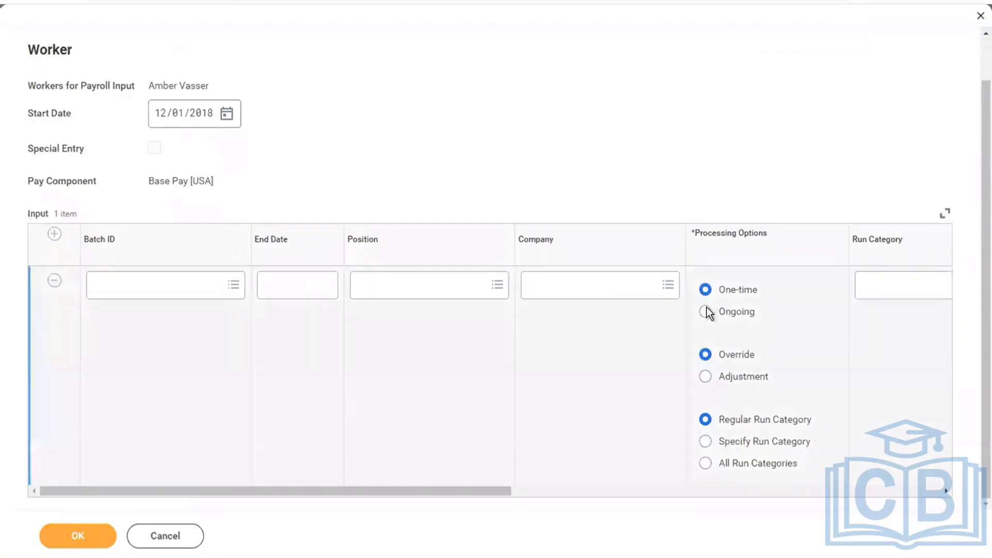
left_click_drag(445, 492, 698, 466)
left_click(396, 290)
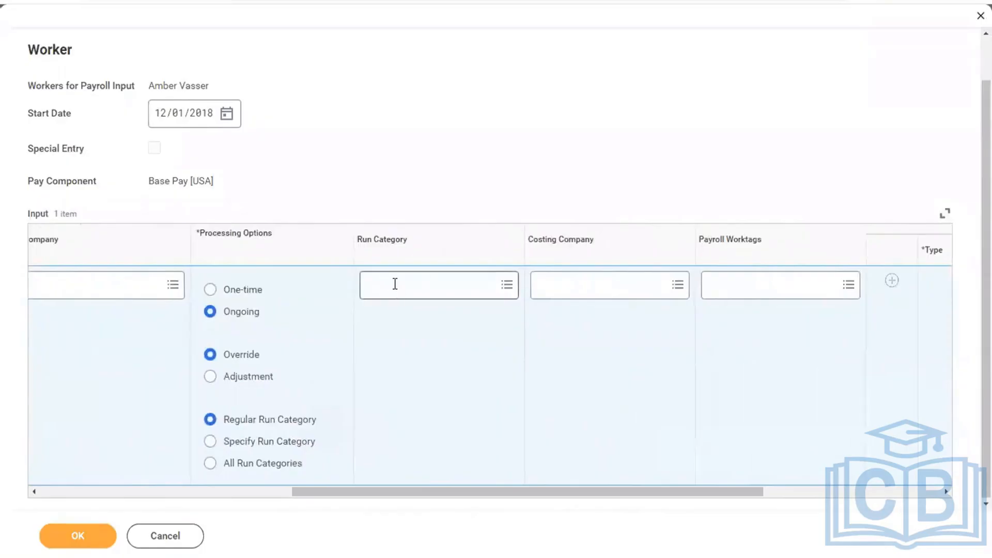
type("reg")
key("Return")
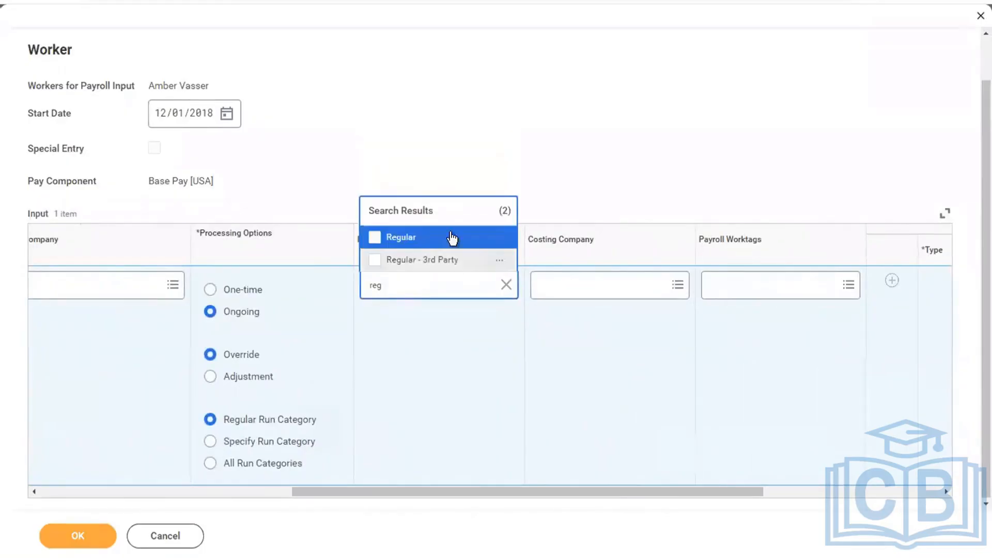
left_click(450, 239)
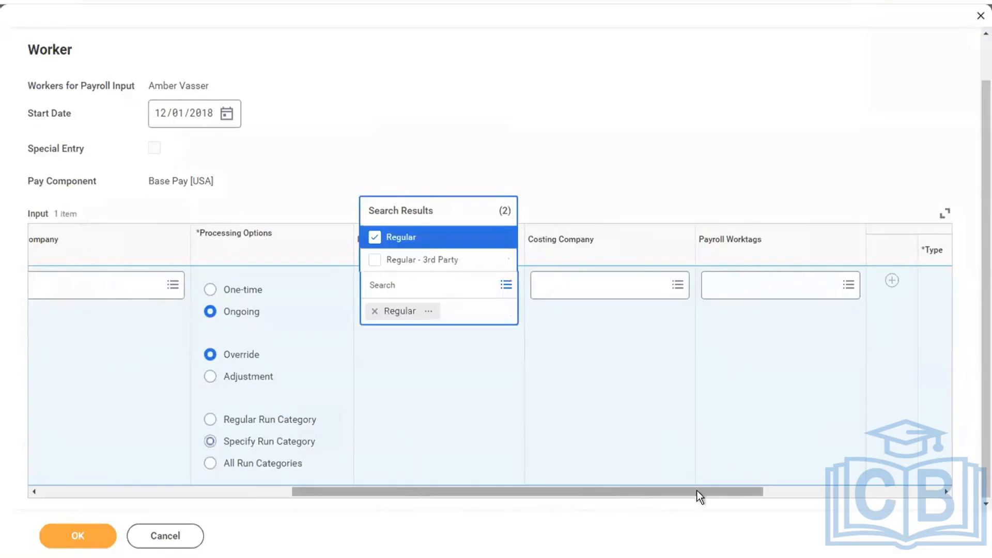
Add an Amount line with a value of 2000
left_click_drag(697, 491, 853, 472)
left_click(545, 281)
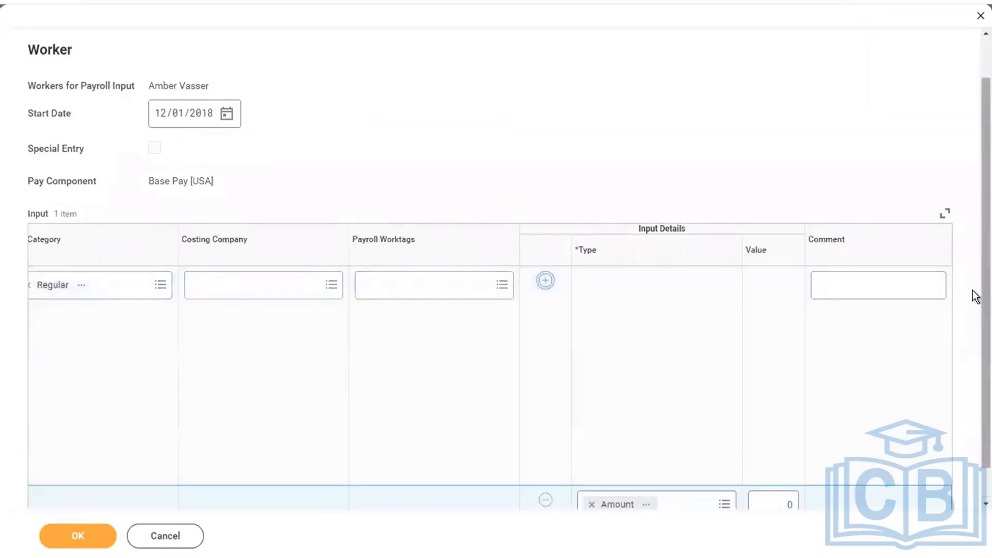
scroll(961, 439, "down", 1)
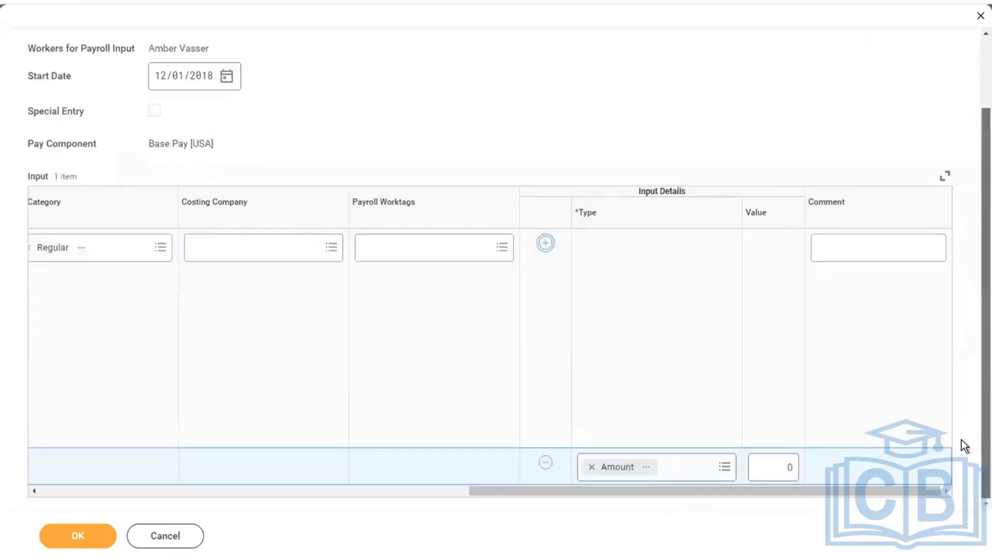
left_click(771, 467)
type("2000")
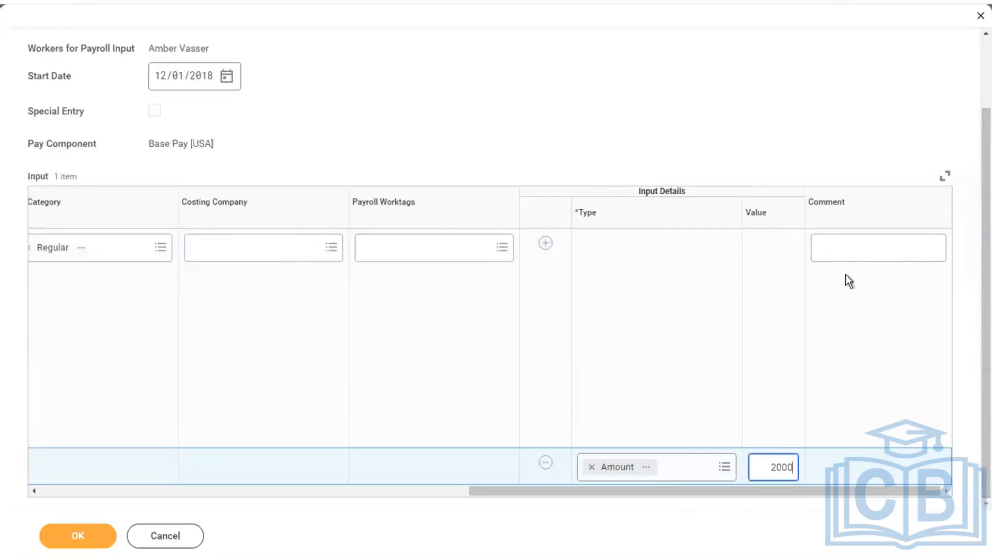
Add the comment 'Arrea Amount for the month of December 2018' and submit the input
left_click(842, 249)
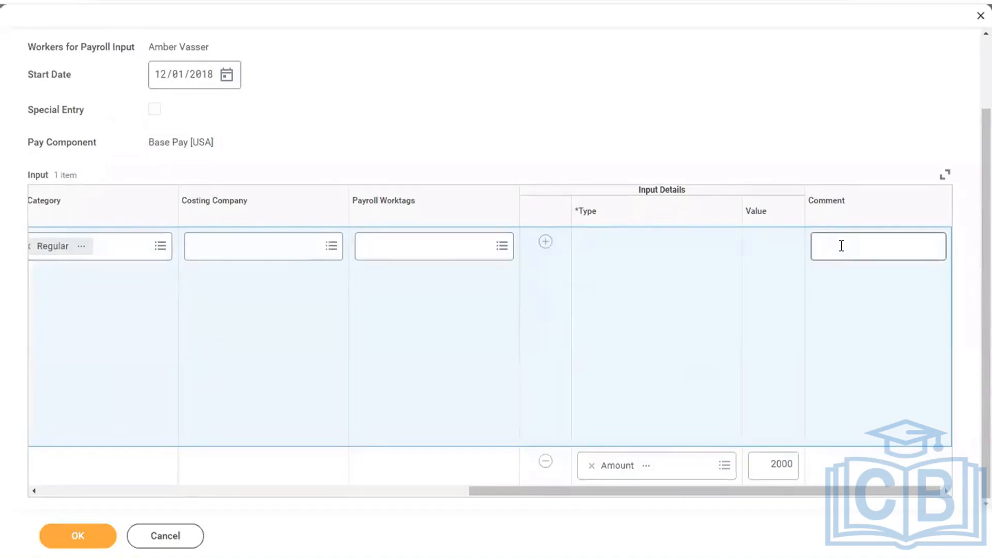
left_click(842, 246)
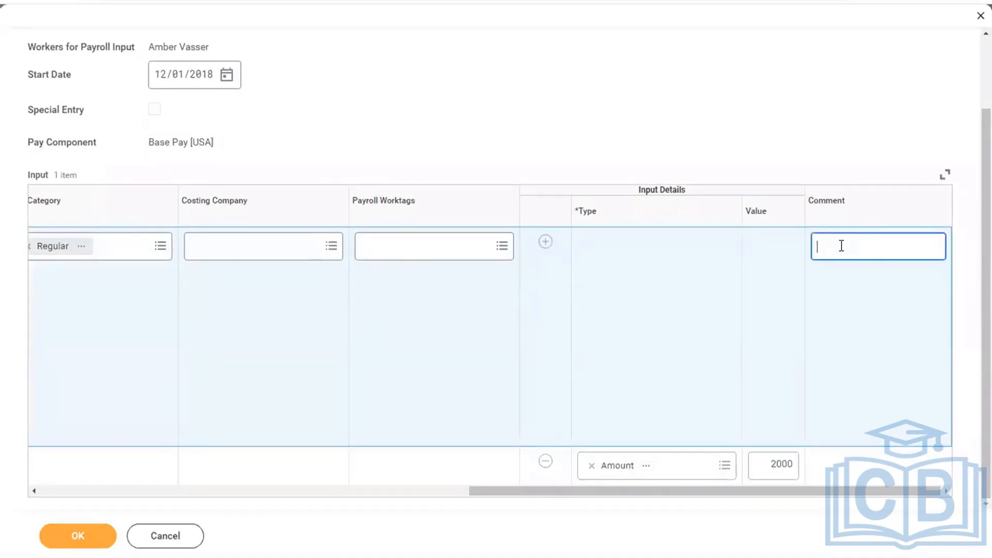
type("A")
type("rrea")
type(" Amount")
type(" for the mo")
type("nth of")
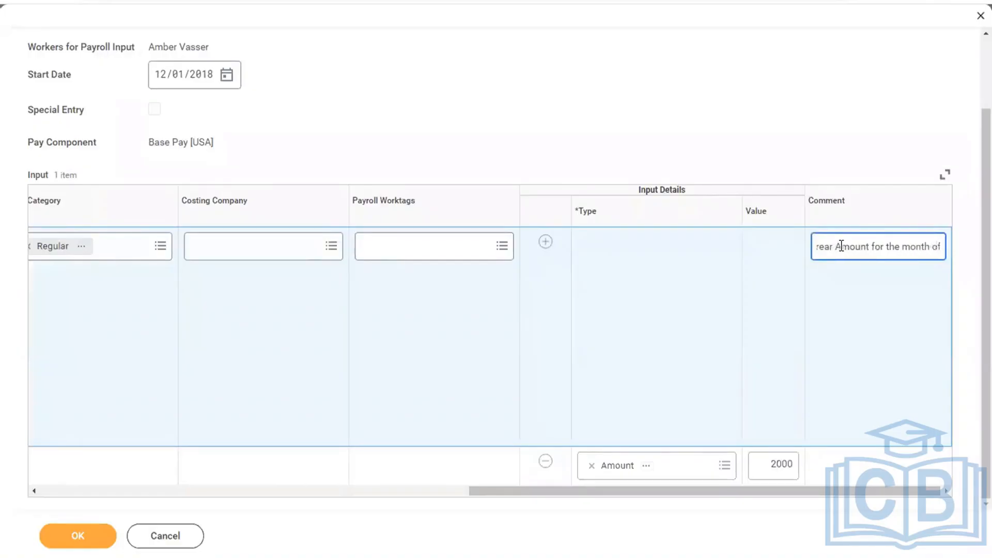
type(" Decem")
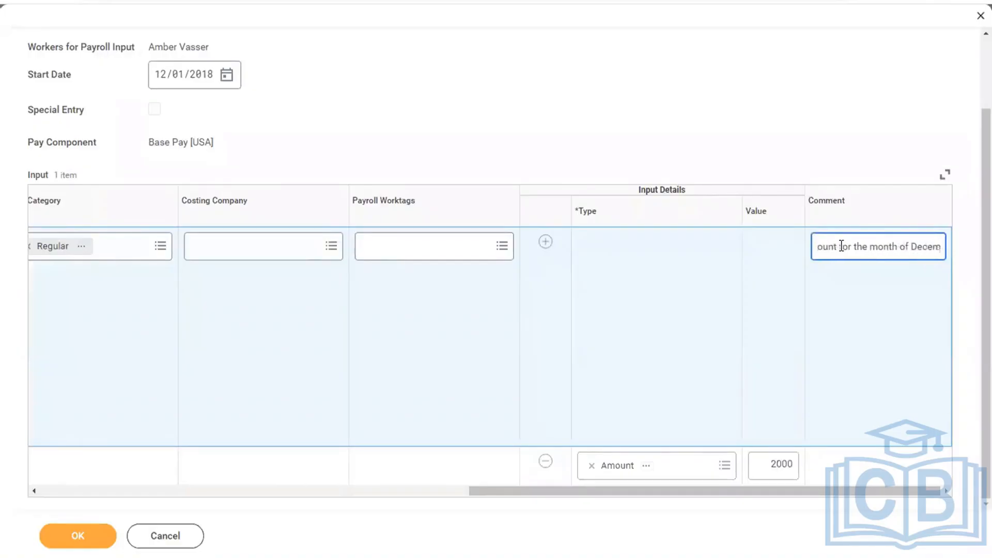
type("ber 2018")
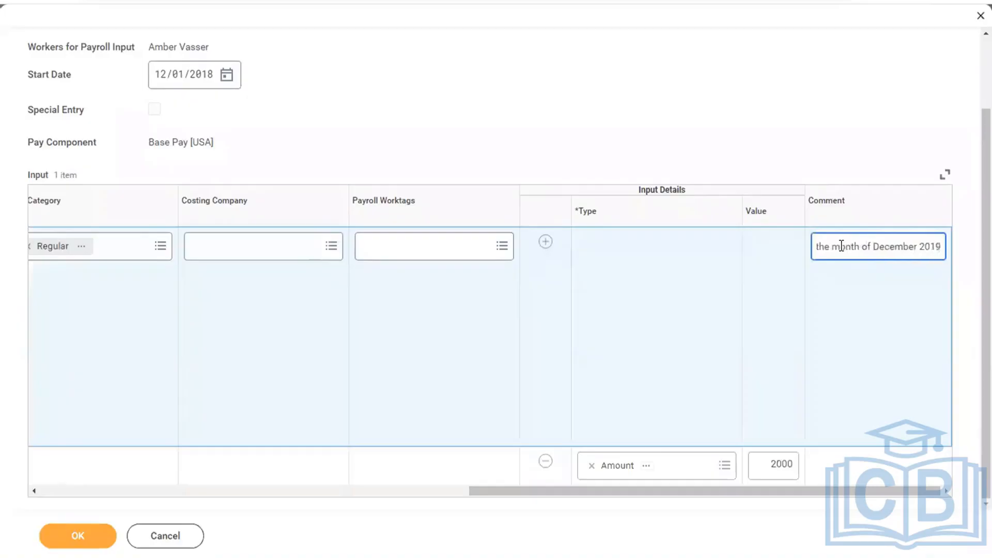
left_click(60, 542)
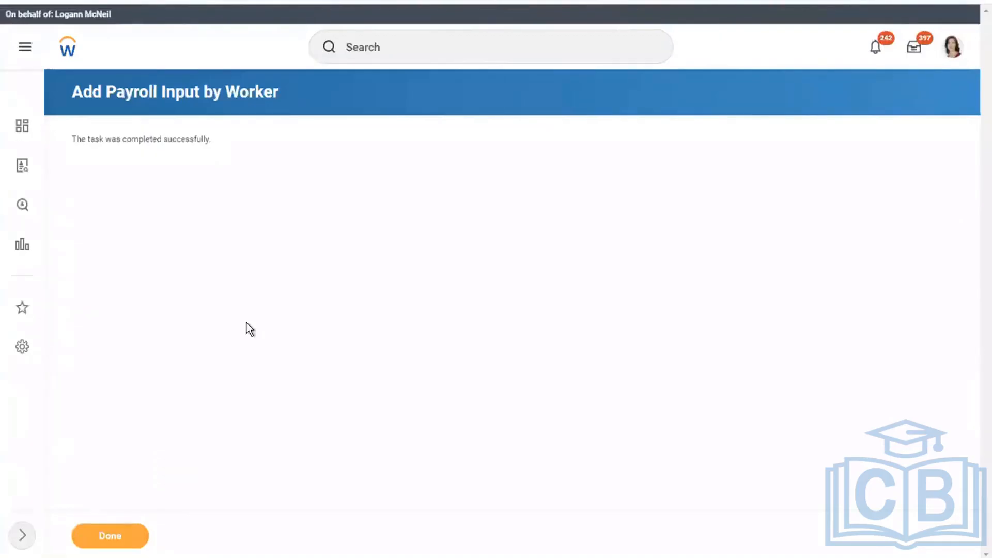
left_click(113, 535)
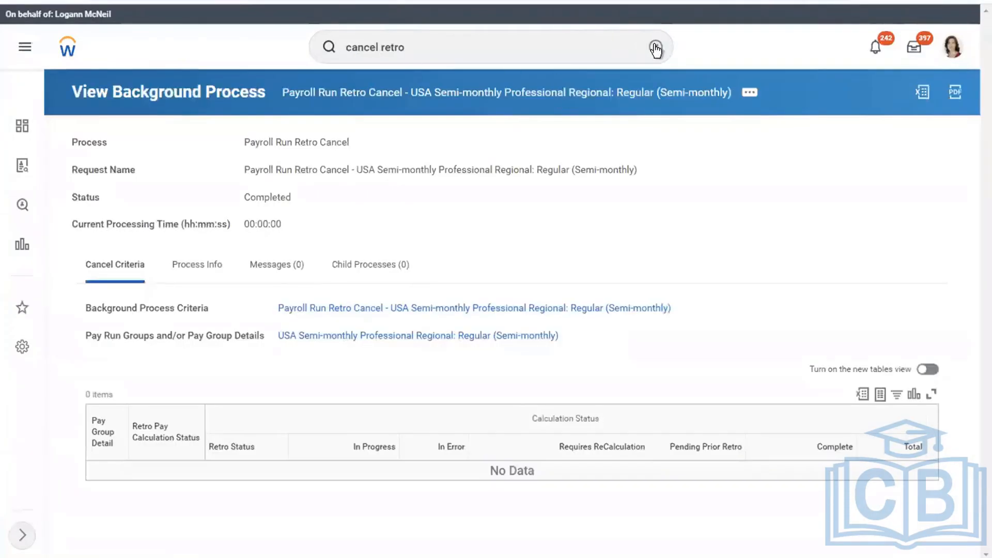
Search 'run retro', open Run Retro Pay Calculation, and browse its pay group details
left_click(655, 50)
left_click(566, 55)
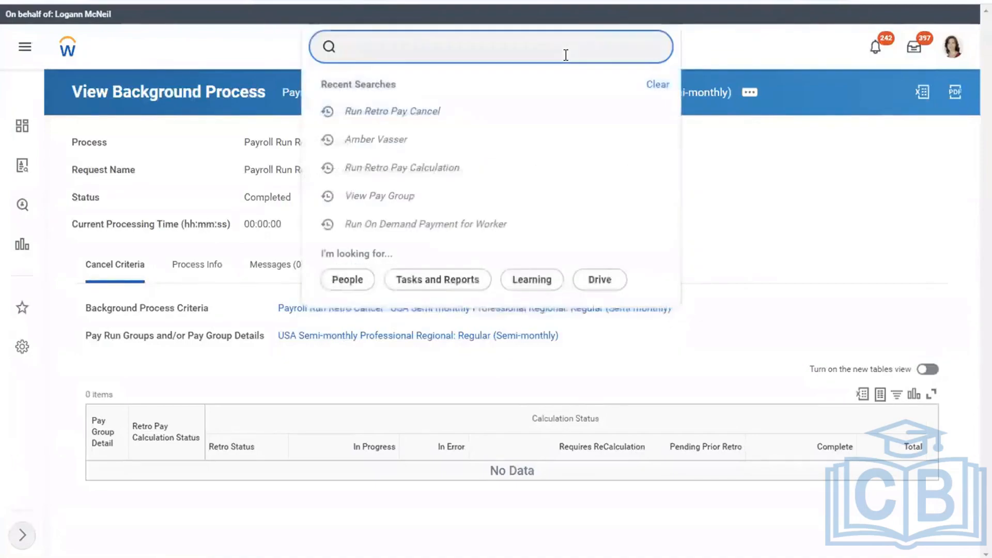
type("run retro")
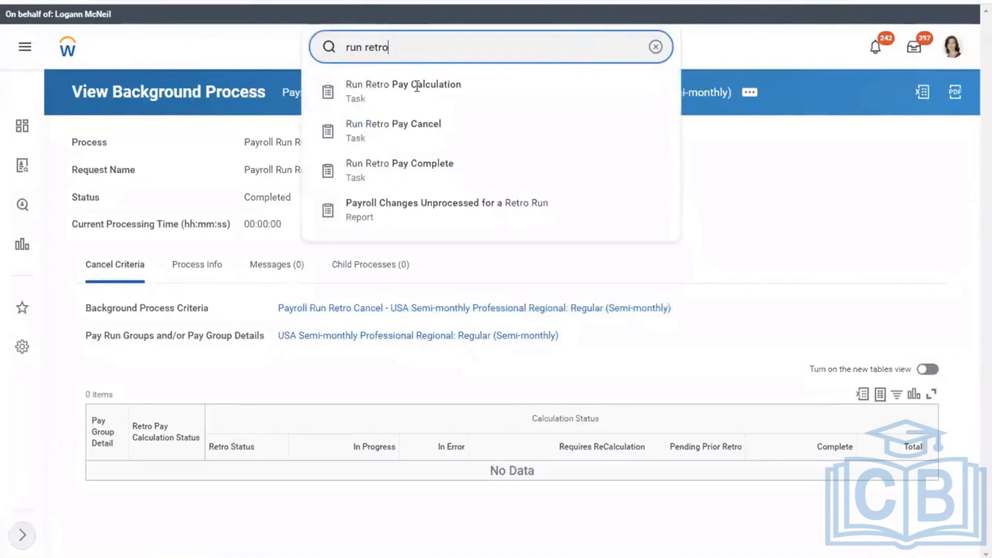
left_click(357, 100)
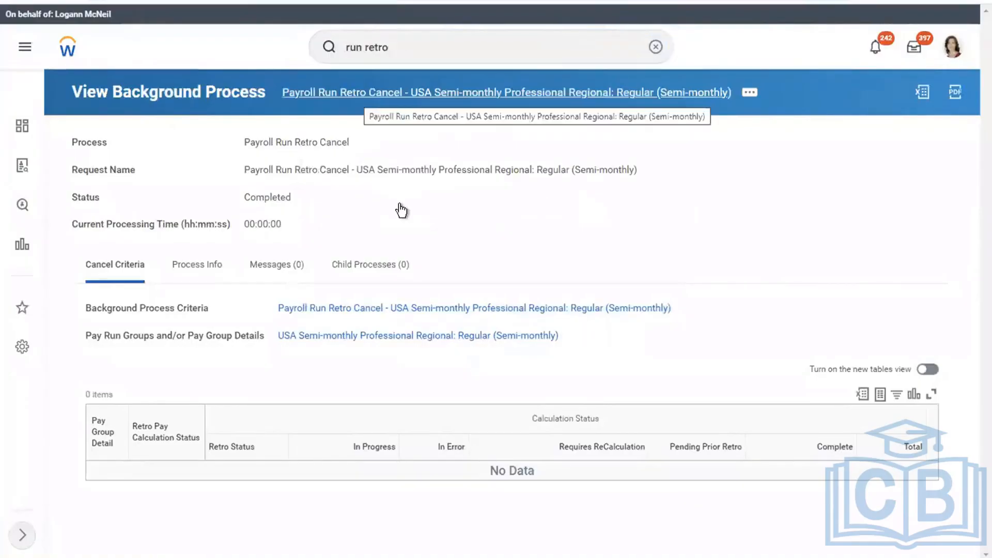
left_click(249, 177)
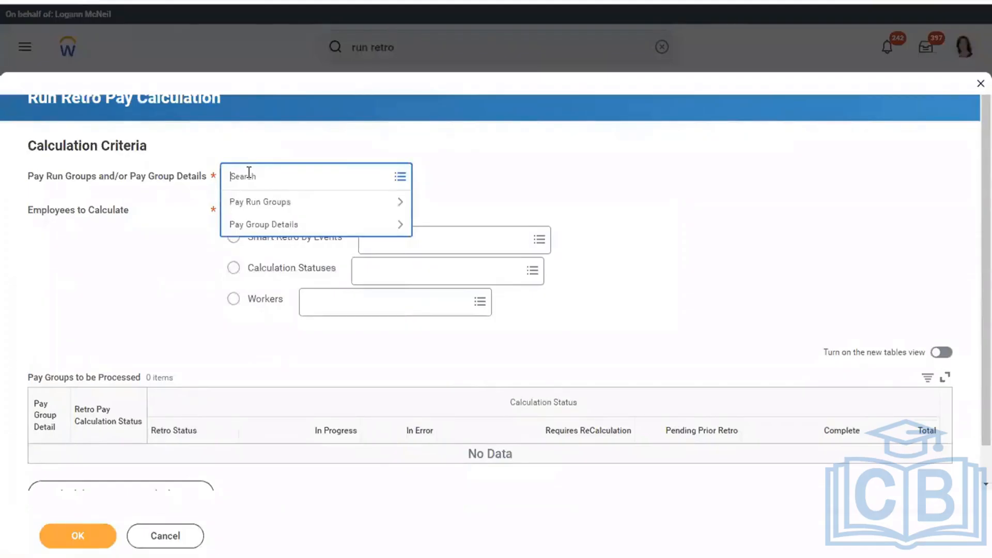
left_click(251, 225)
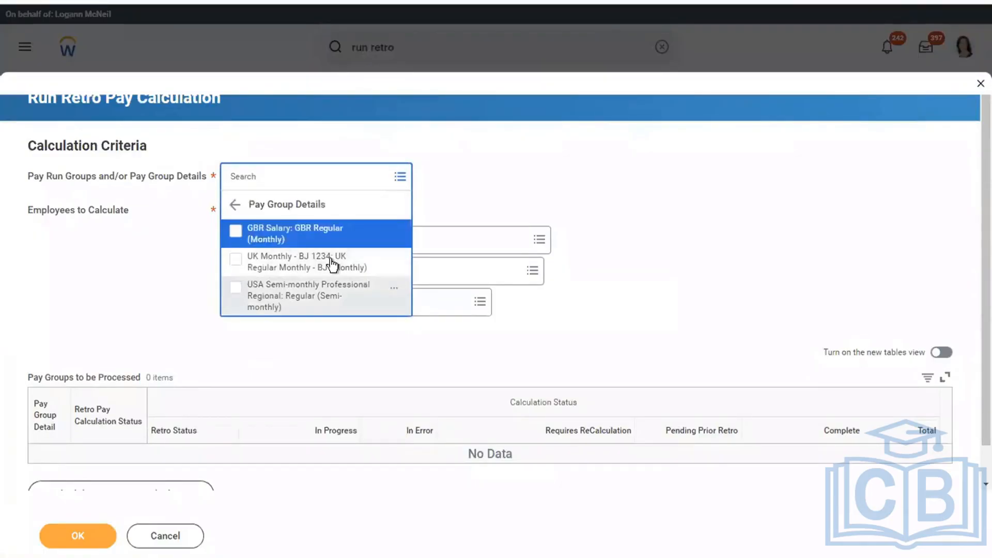
Add the USA Semi-monthly Professional Regional pay group and submit the retro pay calculation
left_click(310, 296)
left_click(532, 200)
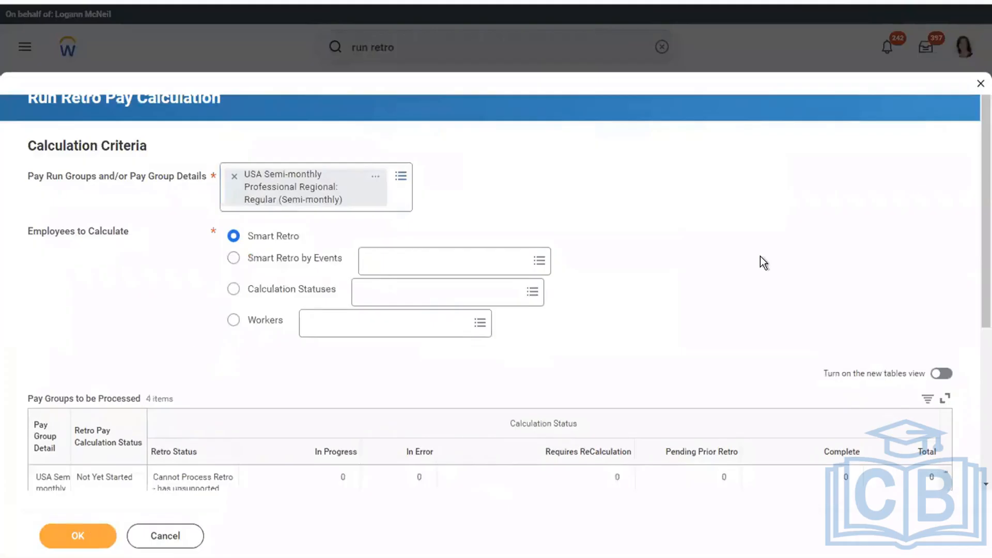
scroll(764, 252, "down", 5)
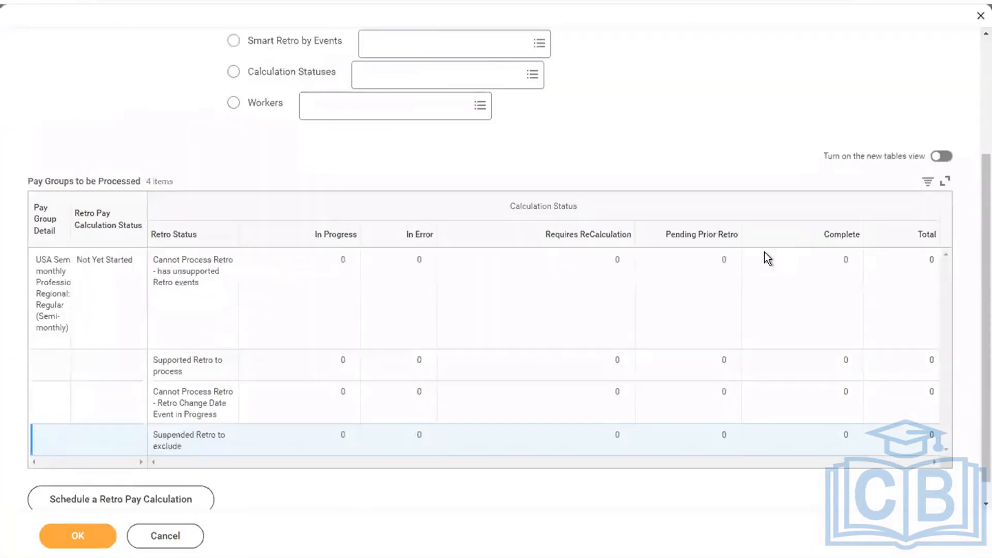
left_click(94, 540)
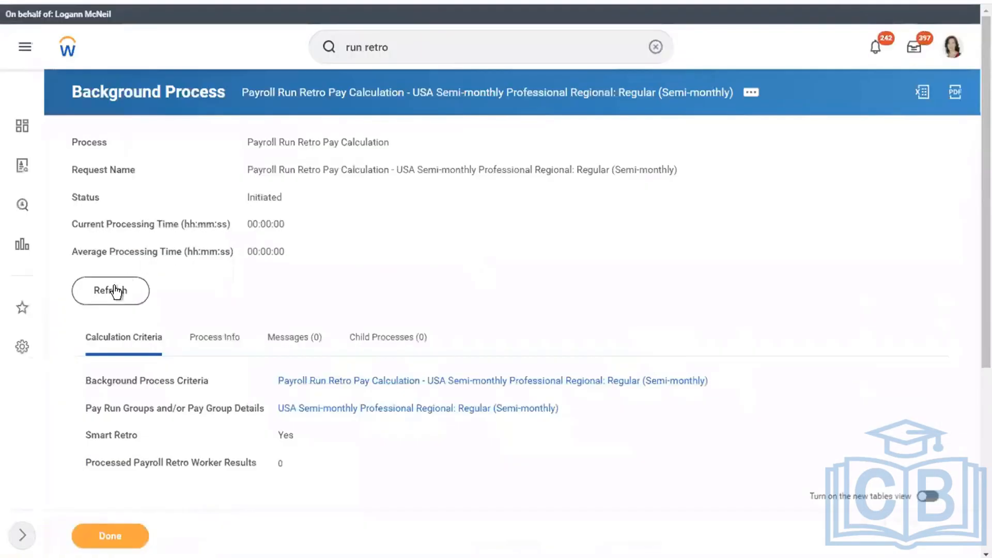
Refresh until the calculation completes, then review the worker whose supported retro is in progress
left_click(115, 291)
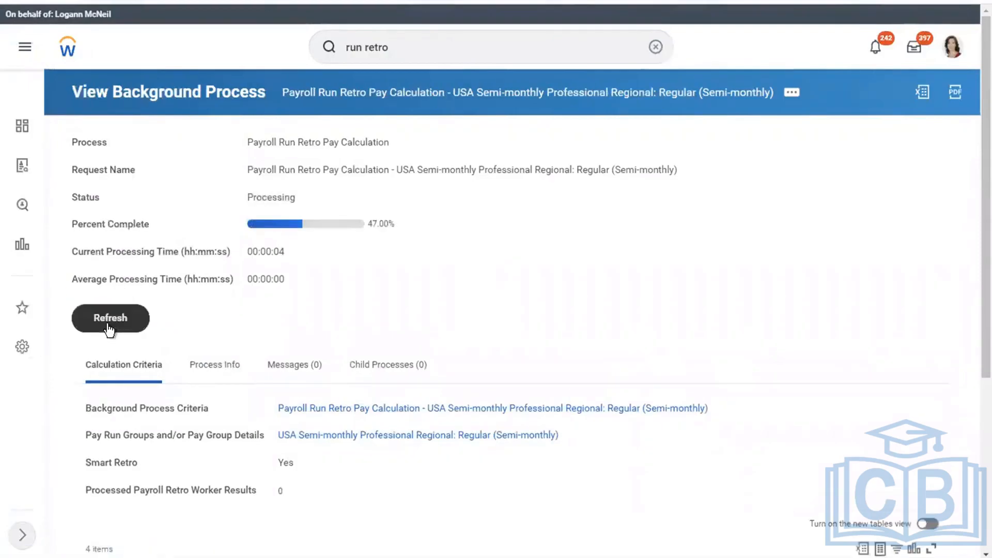
left_click(107, 324)
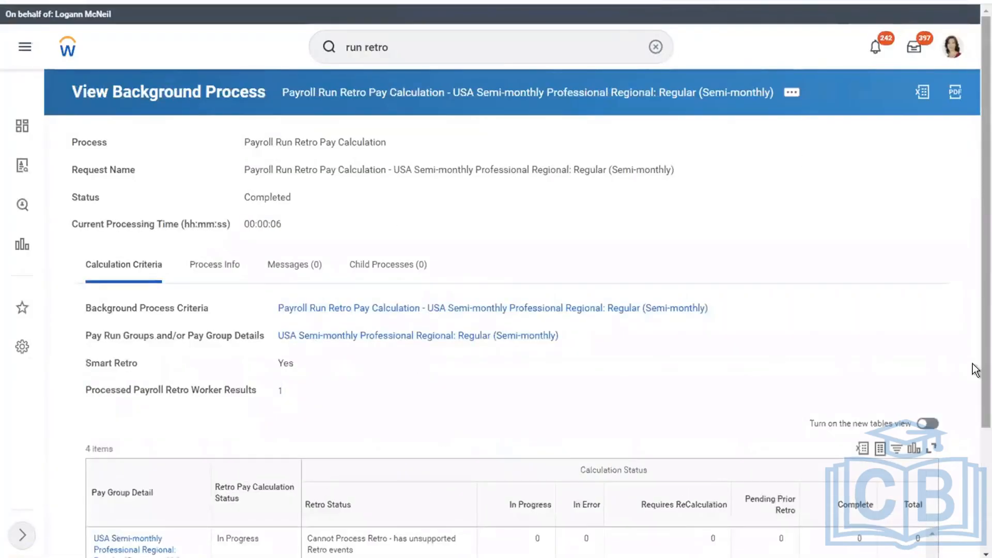
scroll(975, 370, "down", 3)
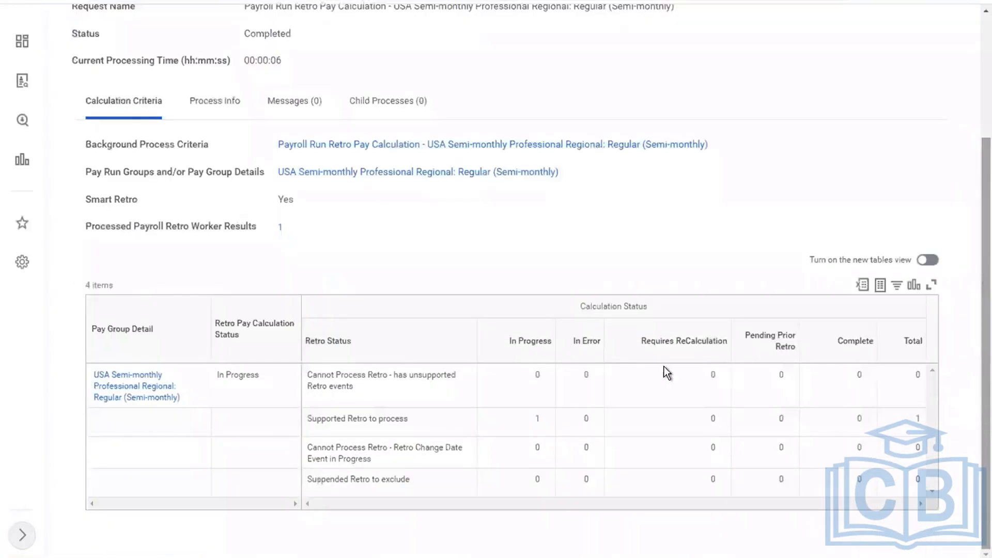
left_click(539, 420)
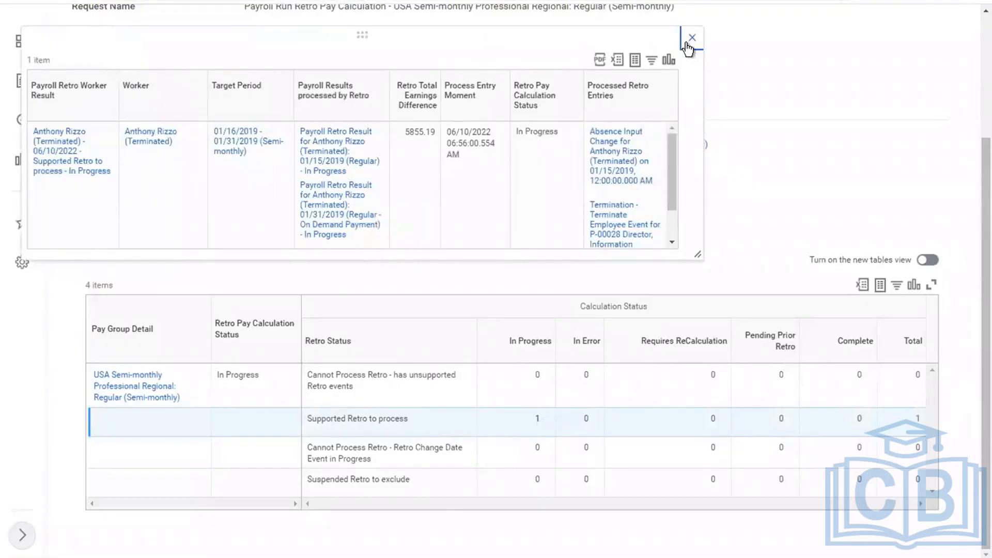
left_click(686, 46)
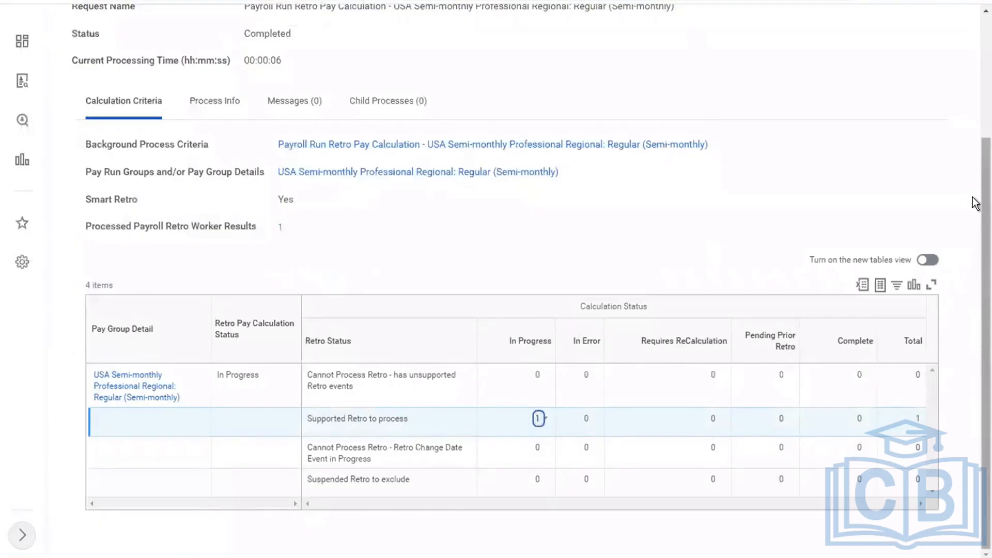
scroll(975, 142, "up", 3)
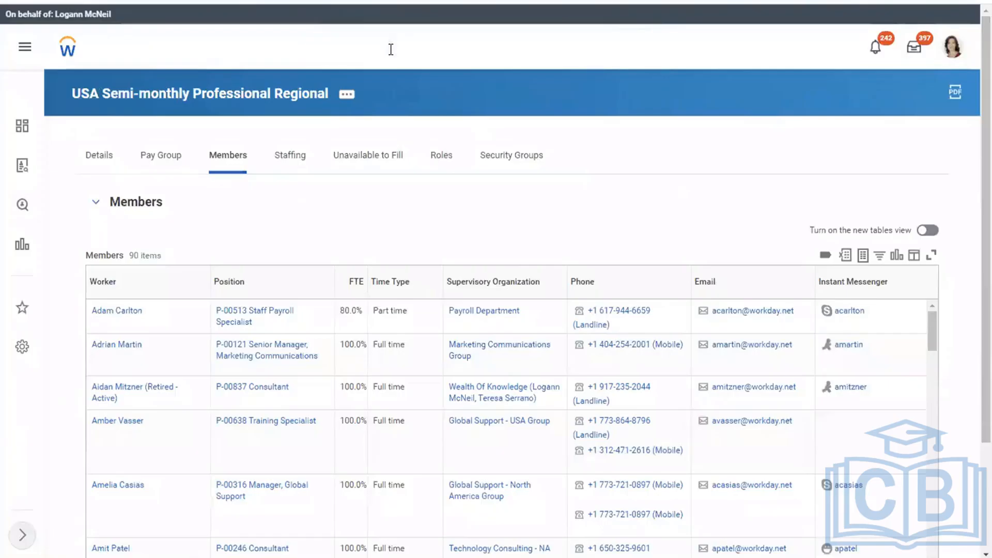
Copy the pay group name USA Semi-monthly Professional Regional onto the blank line in the Word notes
left_click(391, 49)
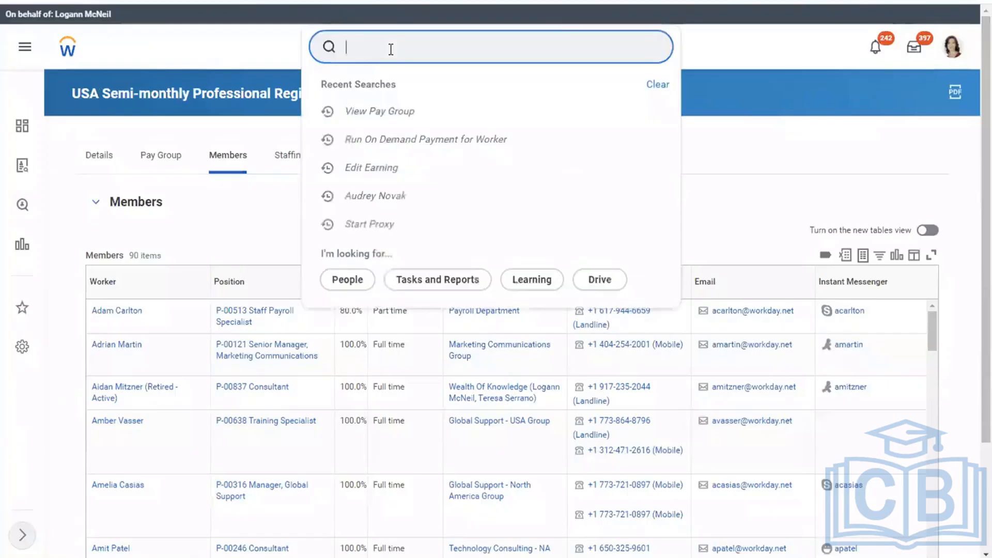
left_click(246, 67)
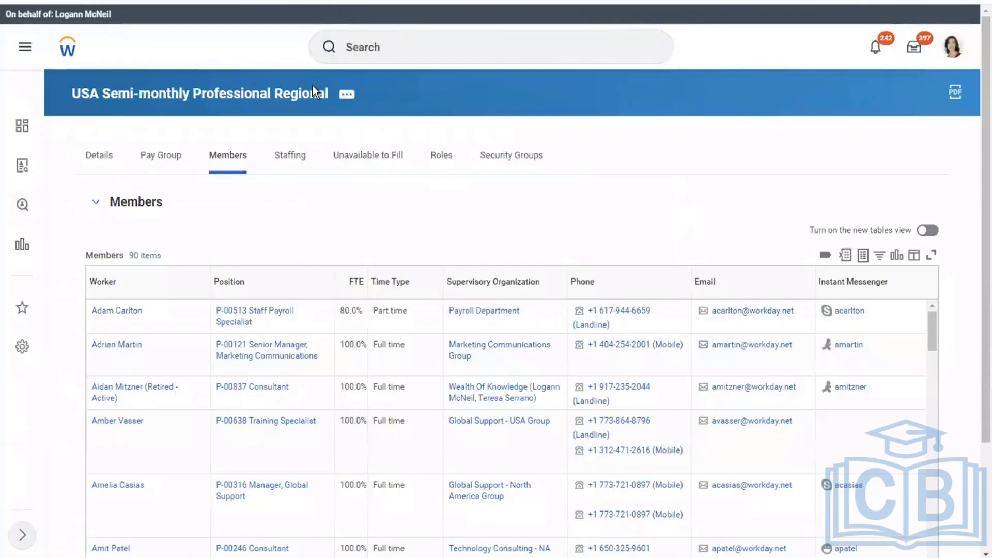
left_click(345, 95)
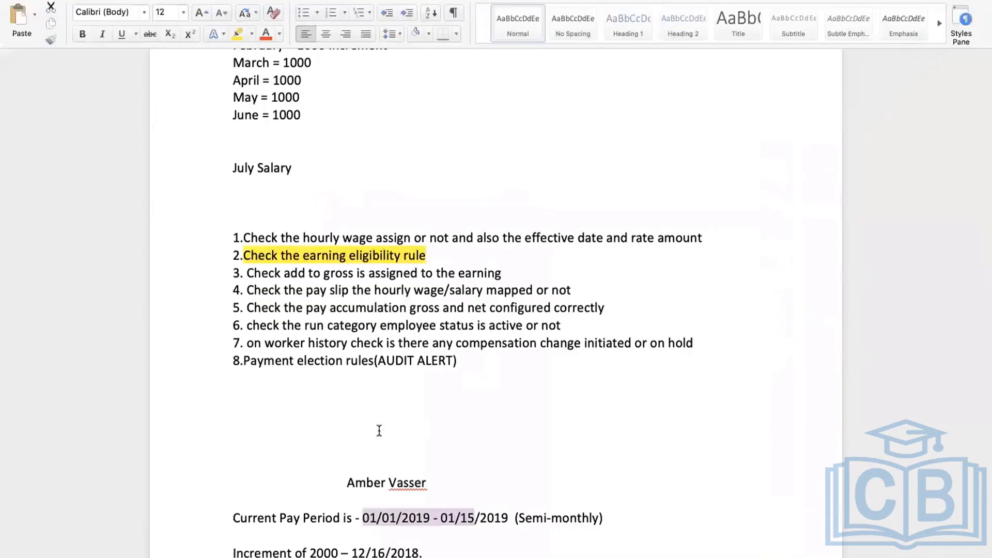
left_click(379, 431)
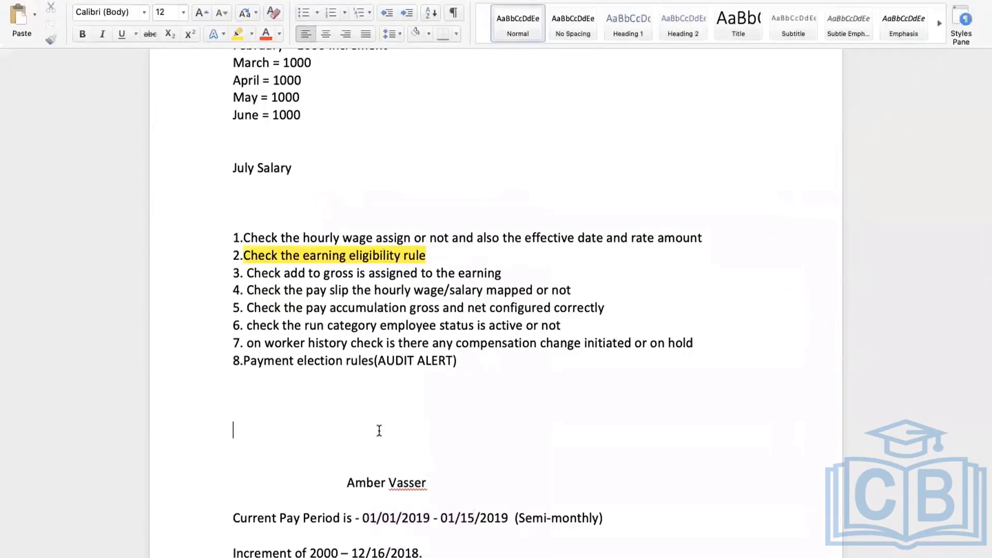
type("USA Semi-monthly Professional Regional")
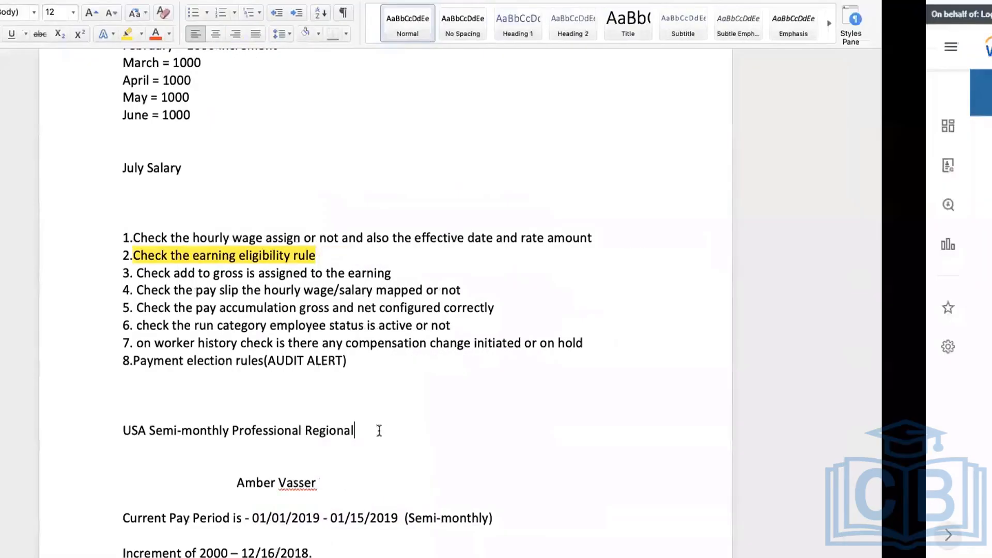
key("ctrl+Right")
left_click(374, 49)
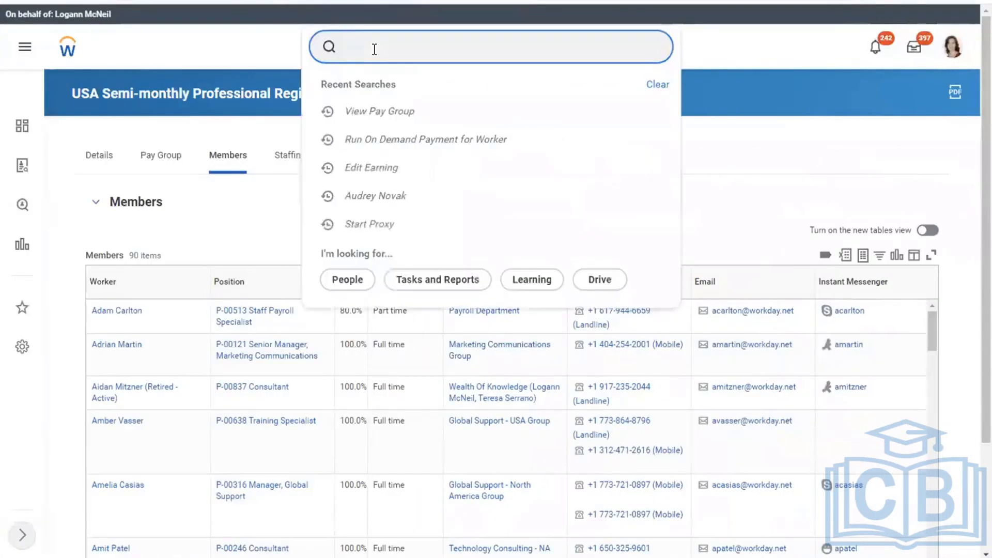
Open the Retro Pay Calculation Results for Worker report and start entering the worker's name
type("retro pay calc for w")
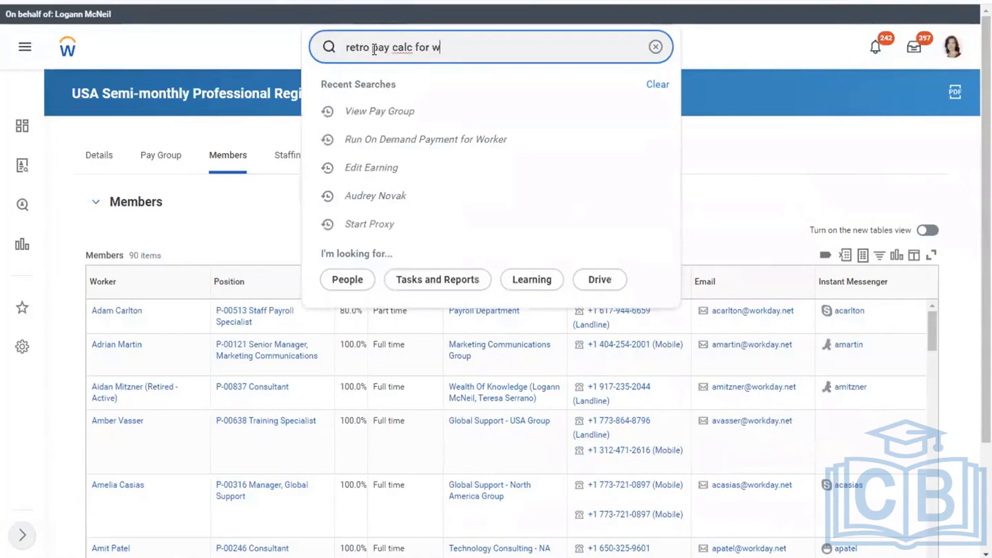
type("orker")
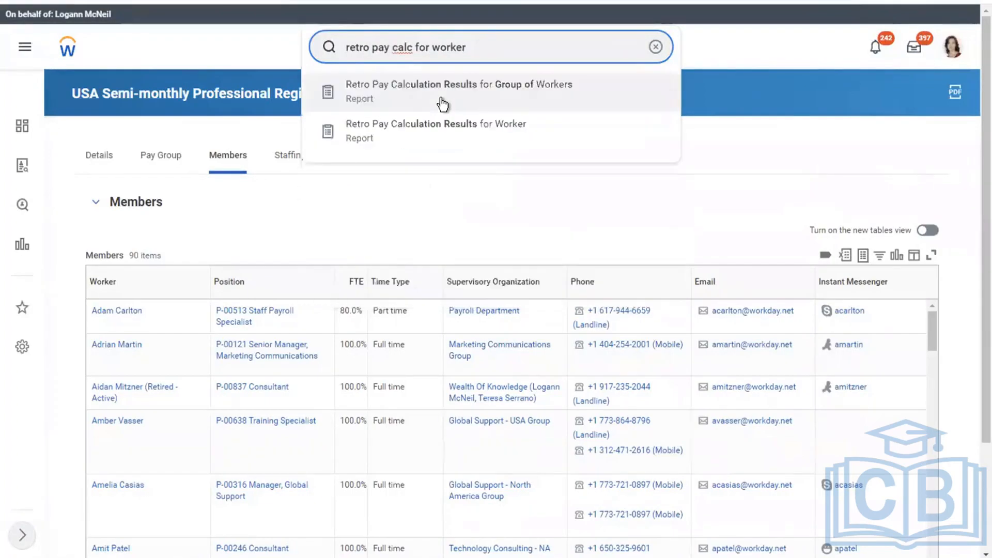
left_click(404, 137)
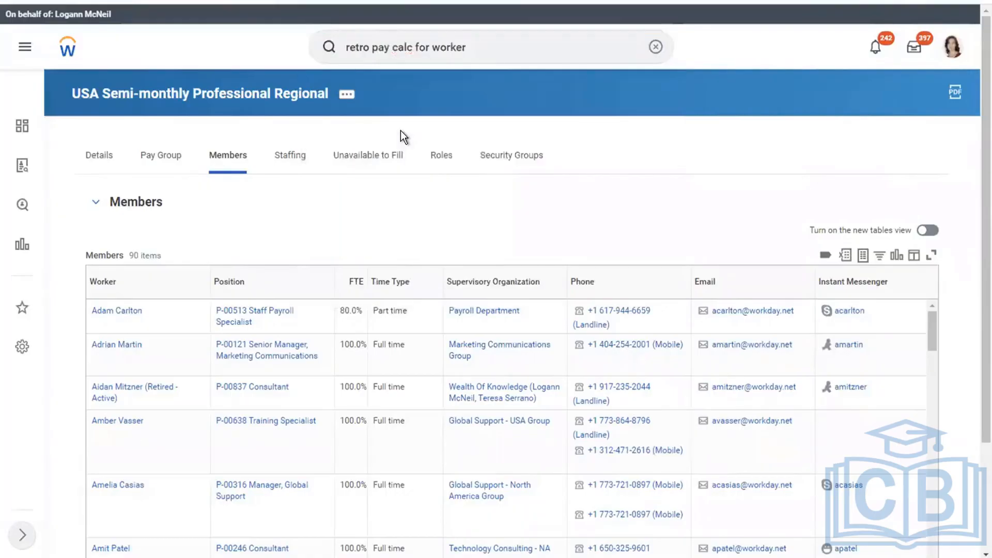
key("ctrl+Left")
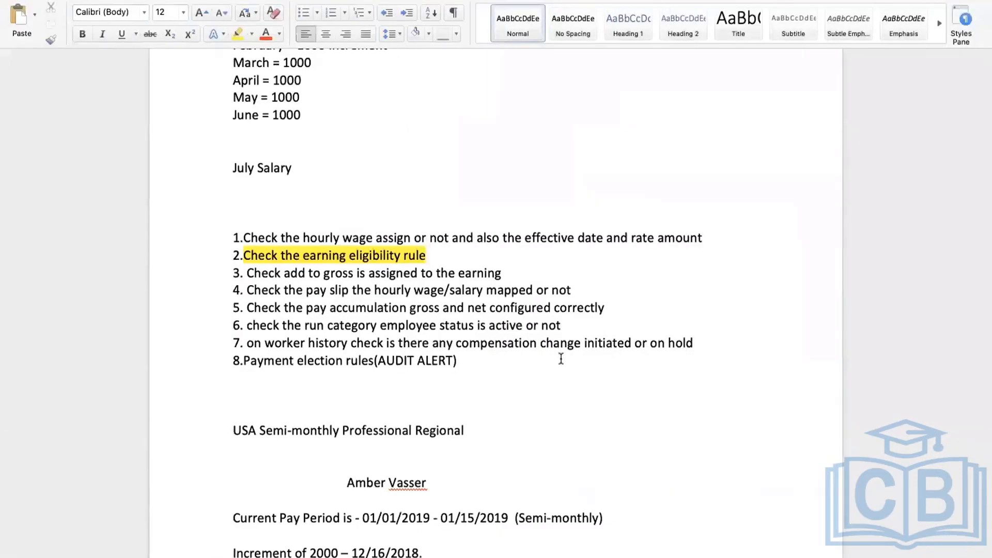
key("ctrl+Right")
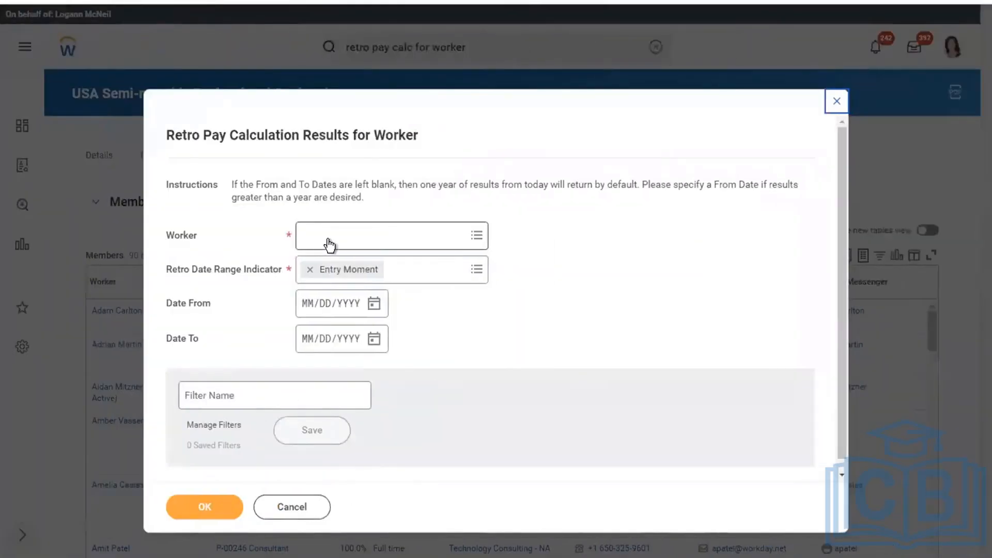
left_click(329, 237)
type("am")
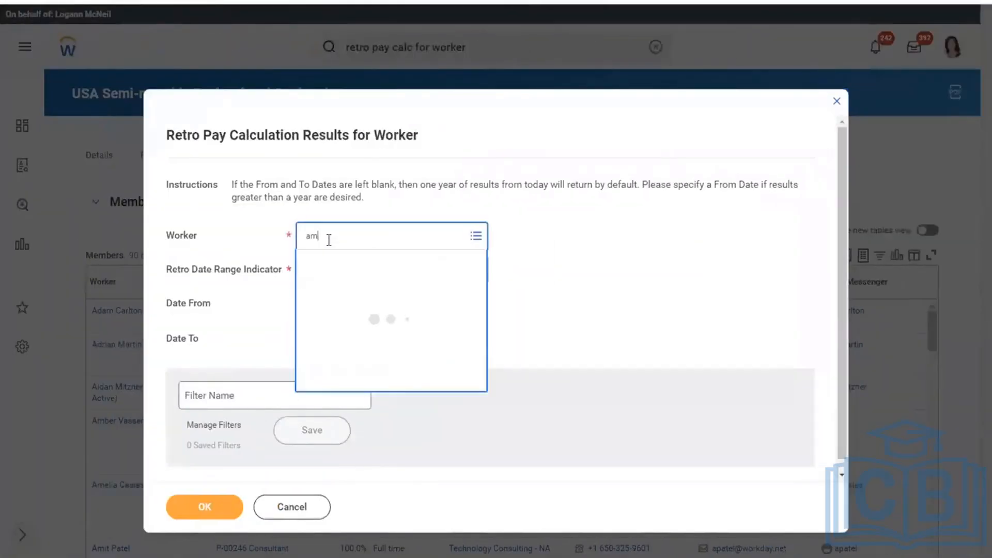
type("ber")
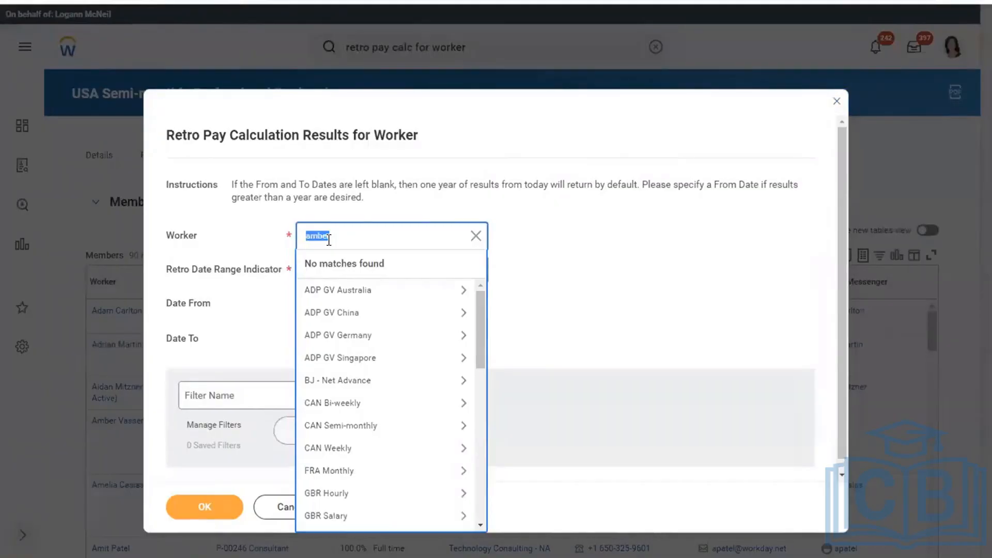
Drill into the USA Semi-monthly Professional Regional pay group's workers in the Worker prompt
left_click(482, 299)
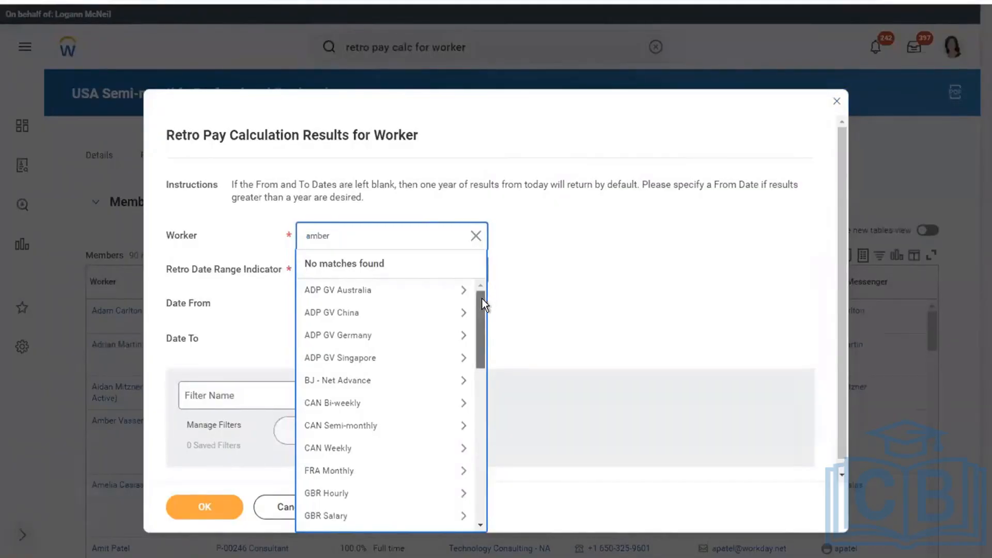
left_click_drag(482, 299, 480, 396)
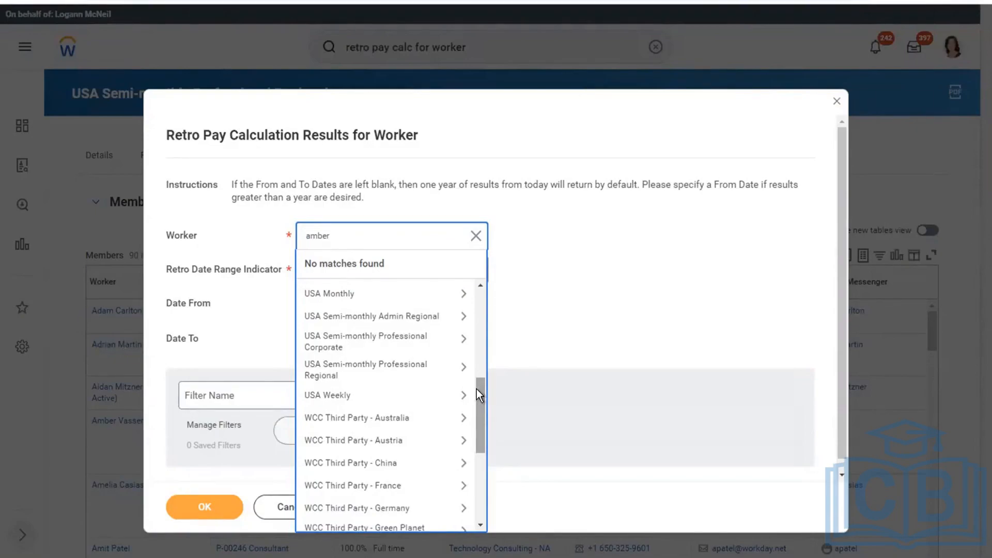
left_click(373, 368)
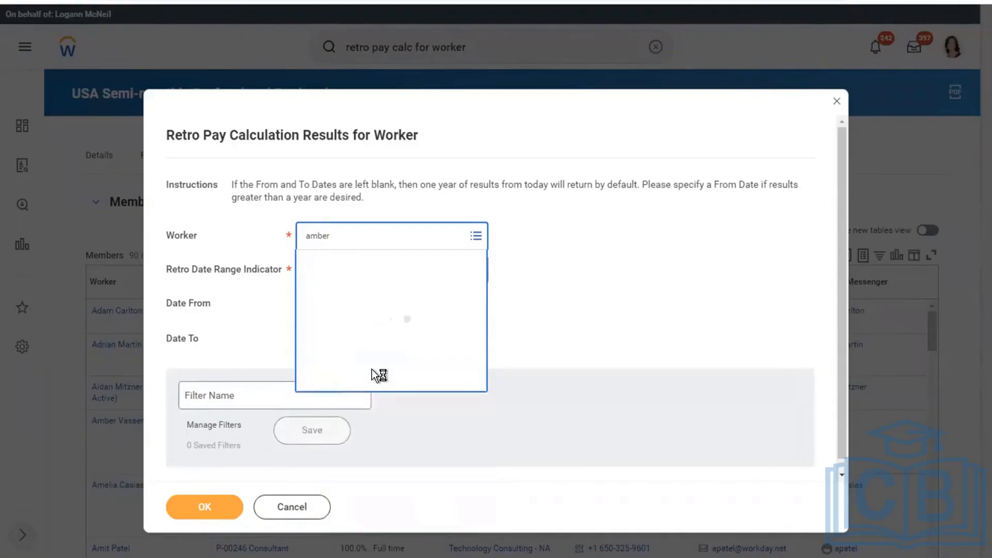
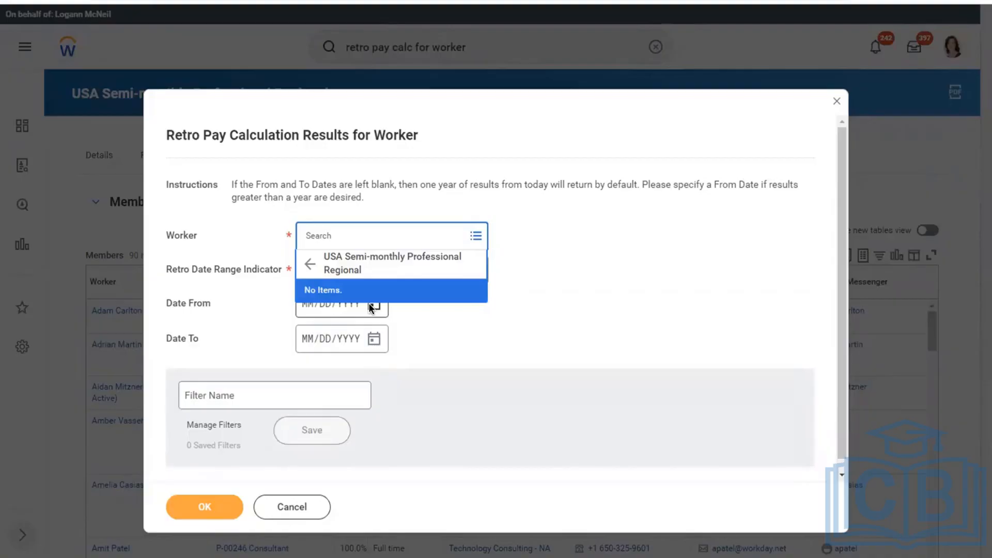
Browse the USA Semi-monthly Professional Regional pay group, find no workers, and close the retro pay request
left_click(311, 264)
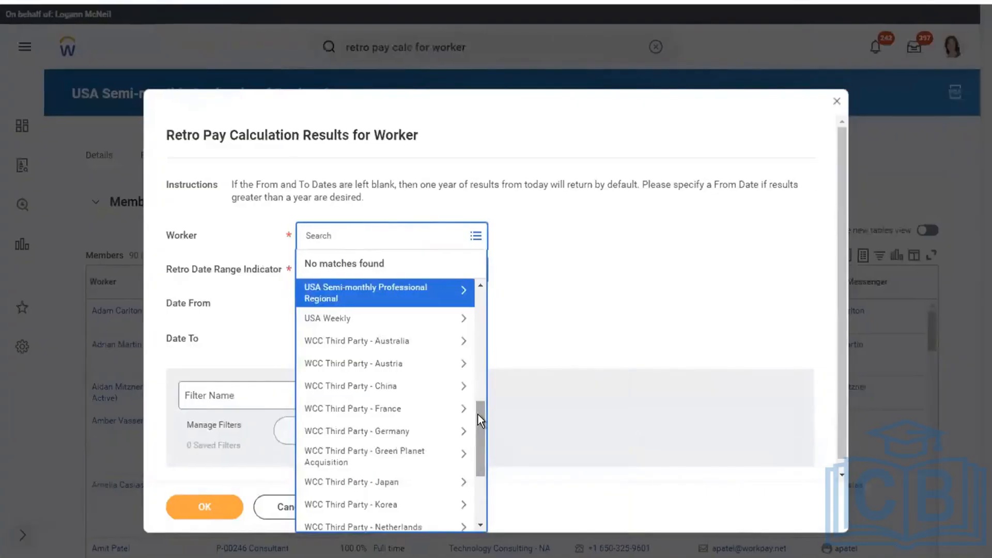
scroll(602, 424, "down", 3)
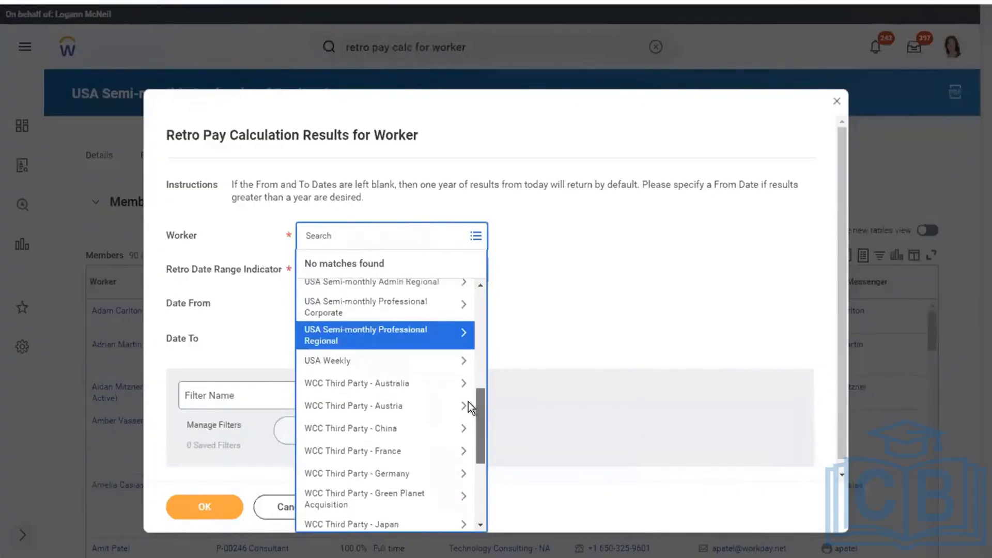
scroll(468, 395, "up", 1)
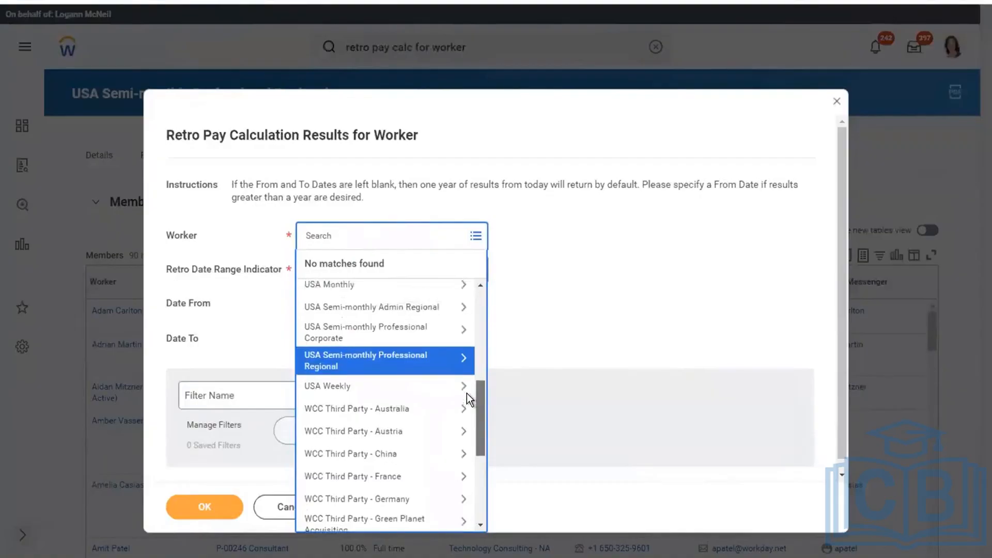
left_click(380, 360)
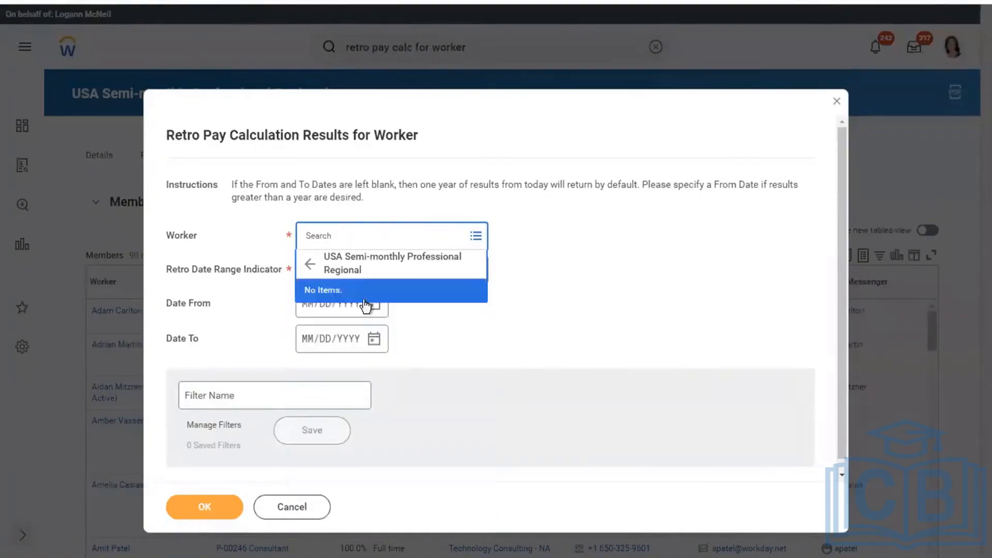
left_click(615, 273)
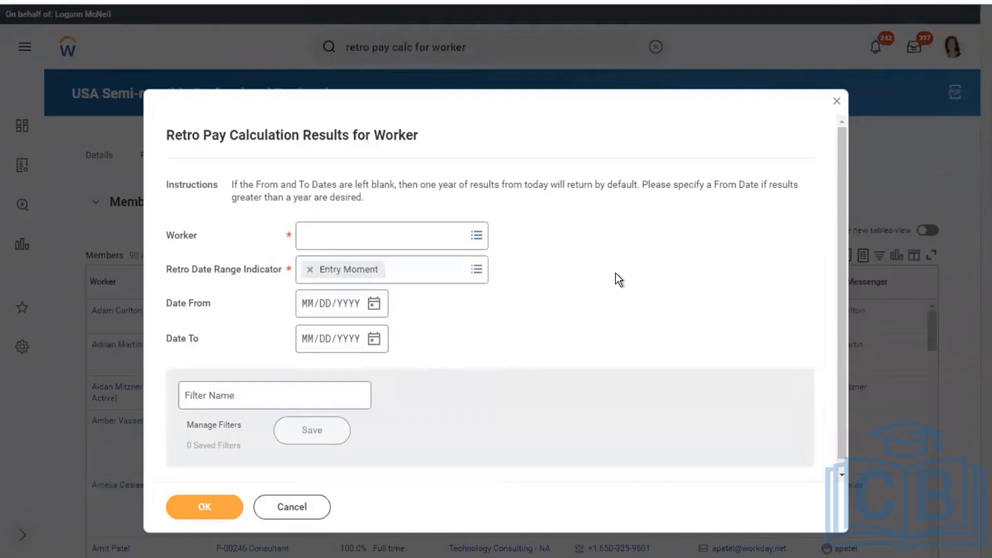
left_click(831, 102)
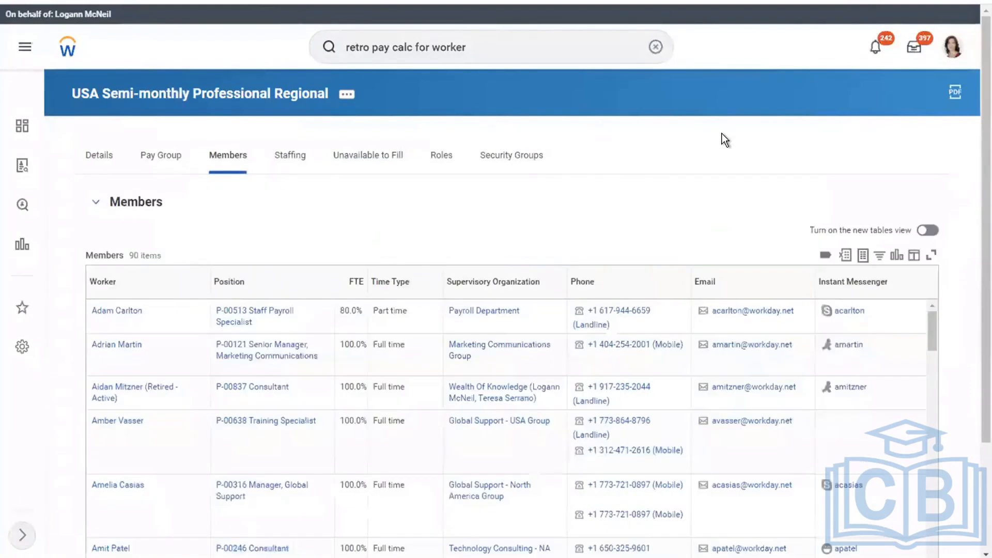
key("ctrl+Left")
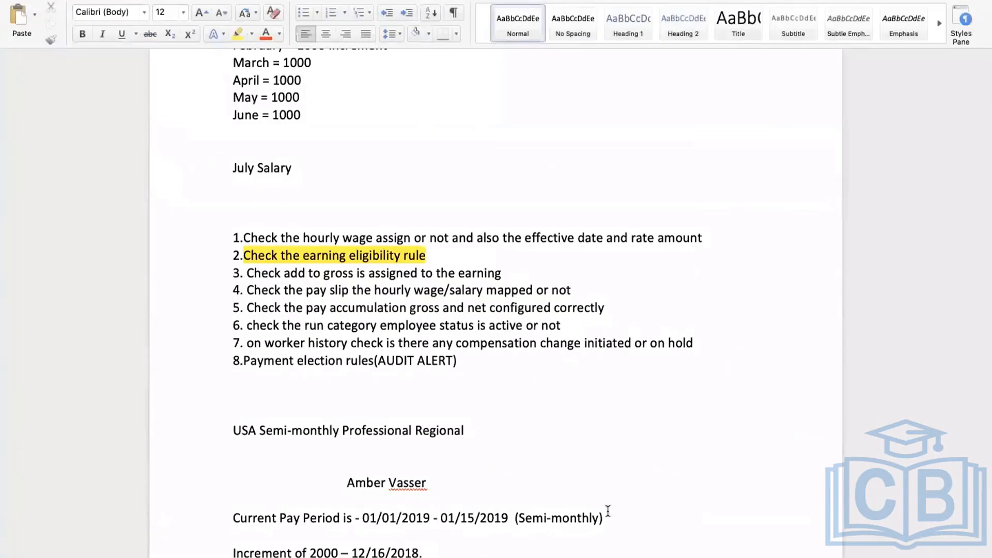
left_click_drag(606, 517, 234, 517)
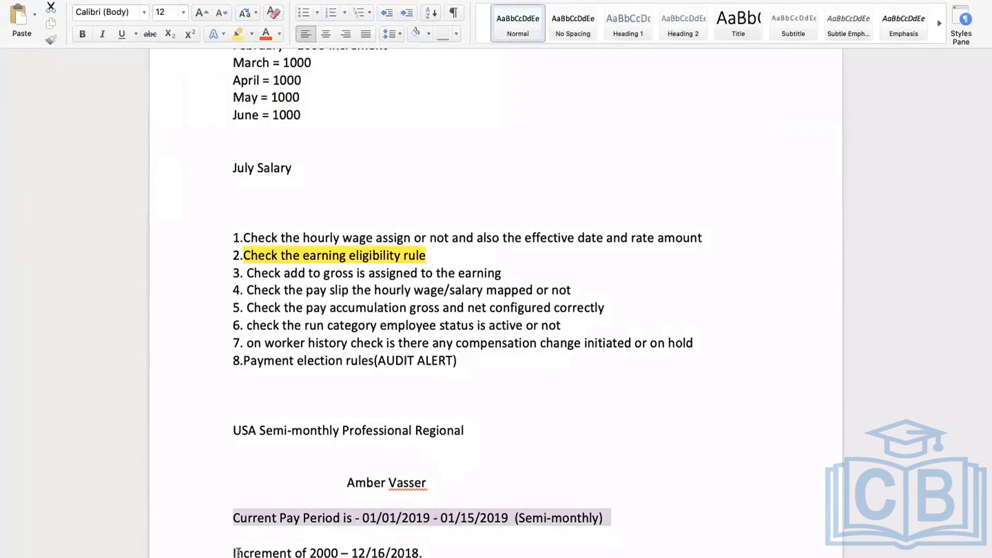
left_click_drag(238, 552, 430, 554)
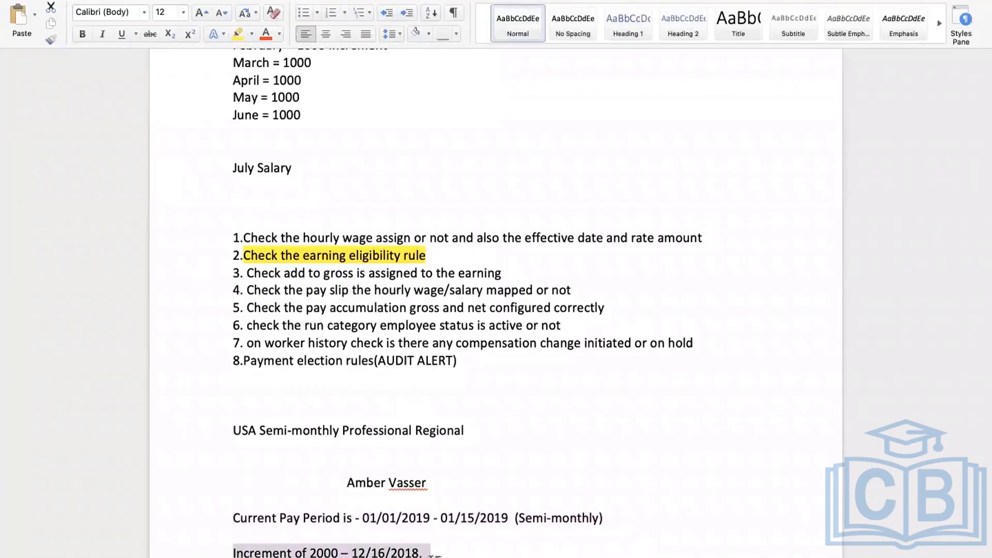
key("ctrl+Right")
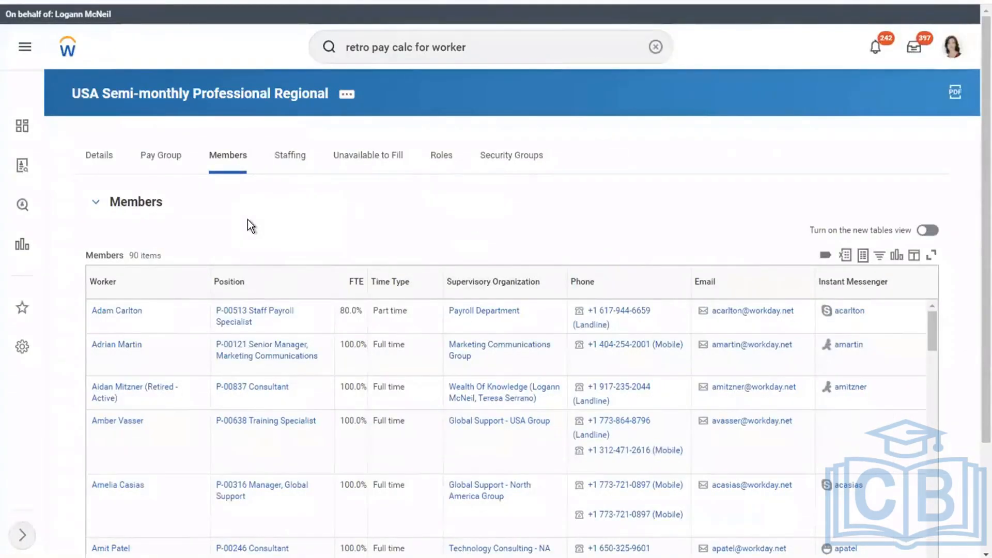
key("ctrl+Left")
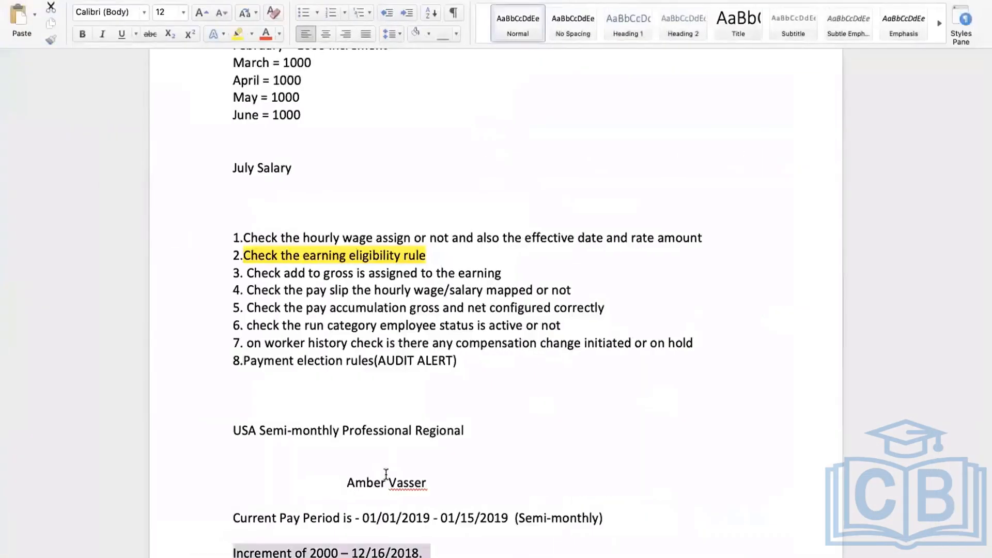
left_click_drag(430, 483, 349, 483)
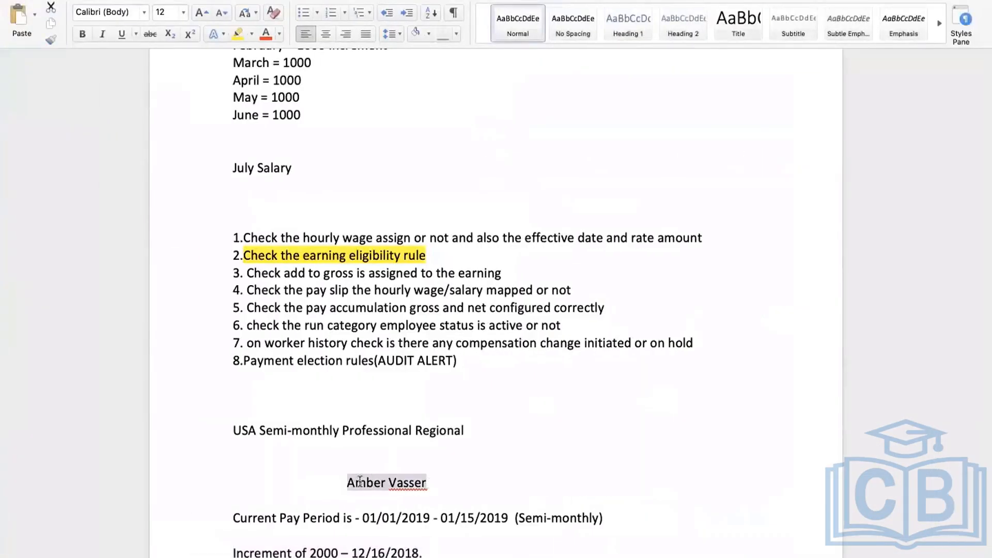
key("ctrl+Right")
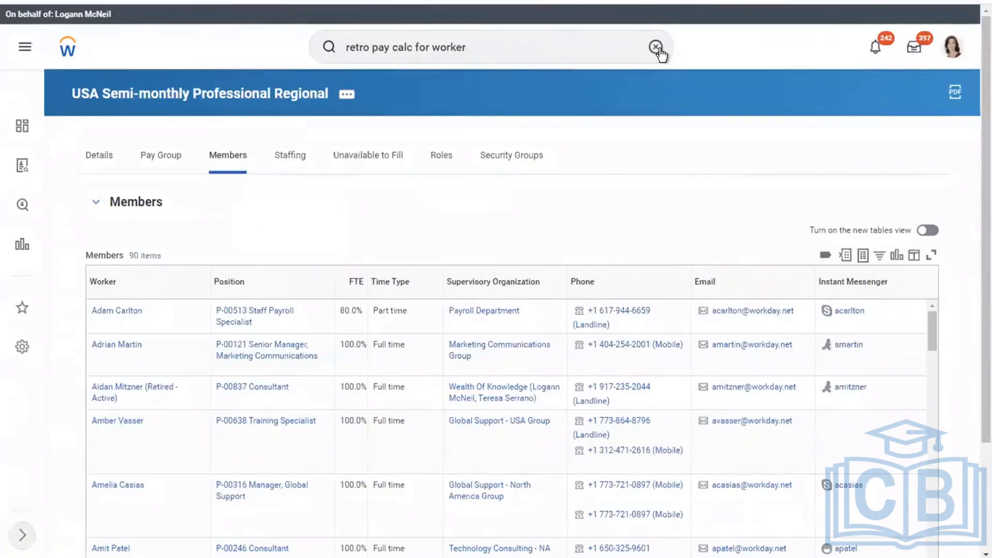
left_click(656, 47)
Review the worker's 2,000.00 Base Pay [USA] input details and open that input for editing
left_click(560, 49)
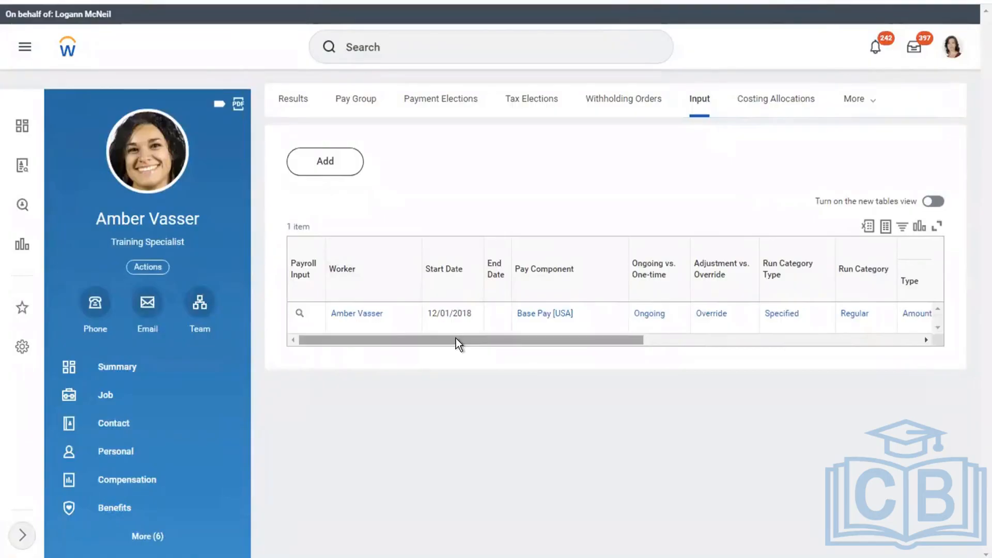
left_click_drag(456, 338, 755, 343)
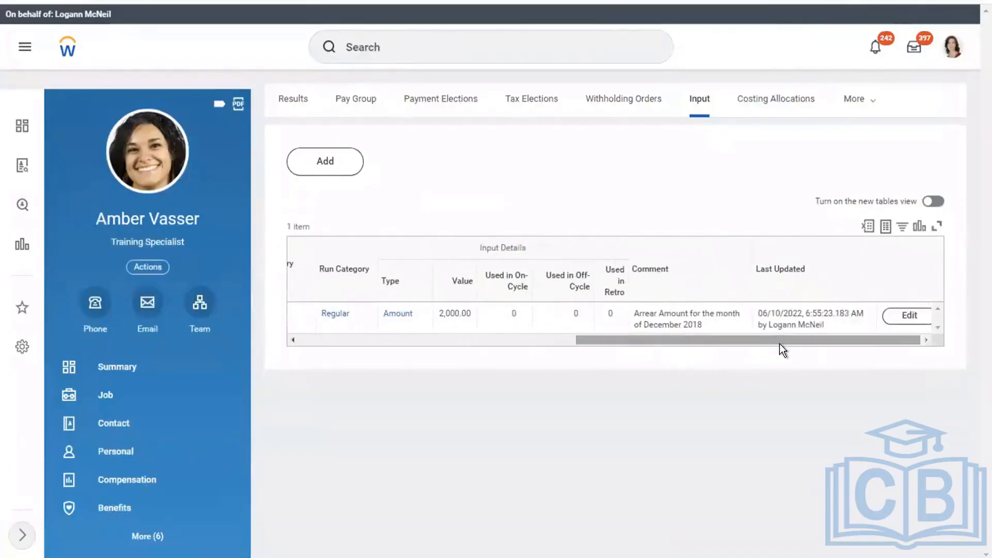
left_click(893, 326)
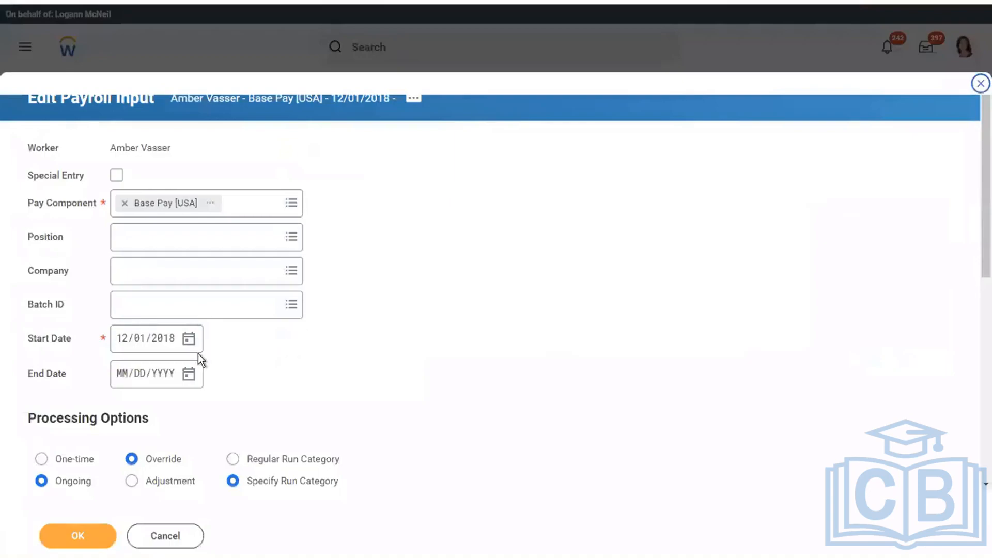
Re-enter the start date month as 12 and search worktags for 'arrear' without choosing one
left_click(125, 344)
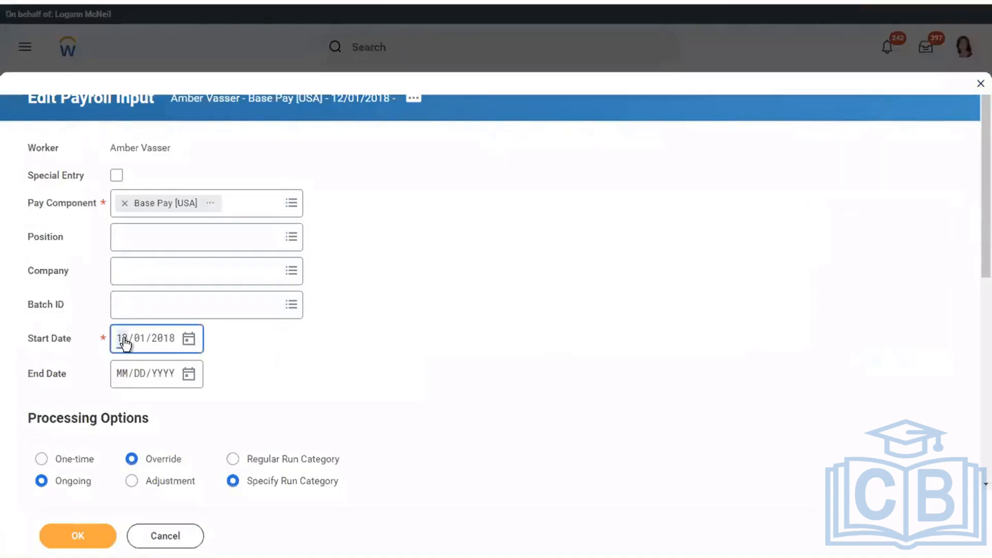
key("BackSpace")
type("12")
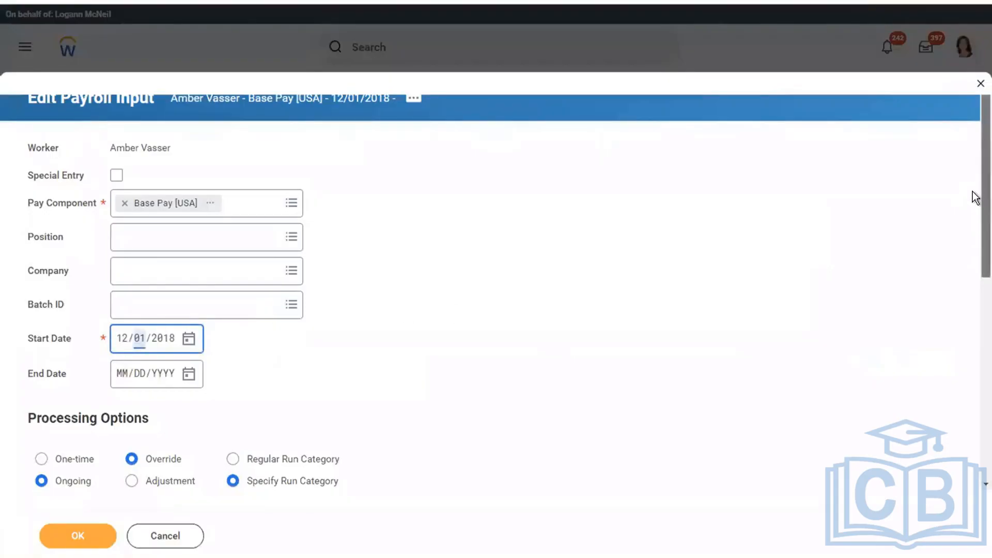
scroll(975, 227, "down", 5)
scroll(975, 298, "down", 3)
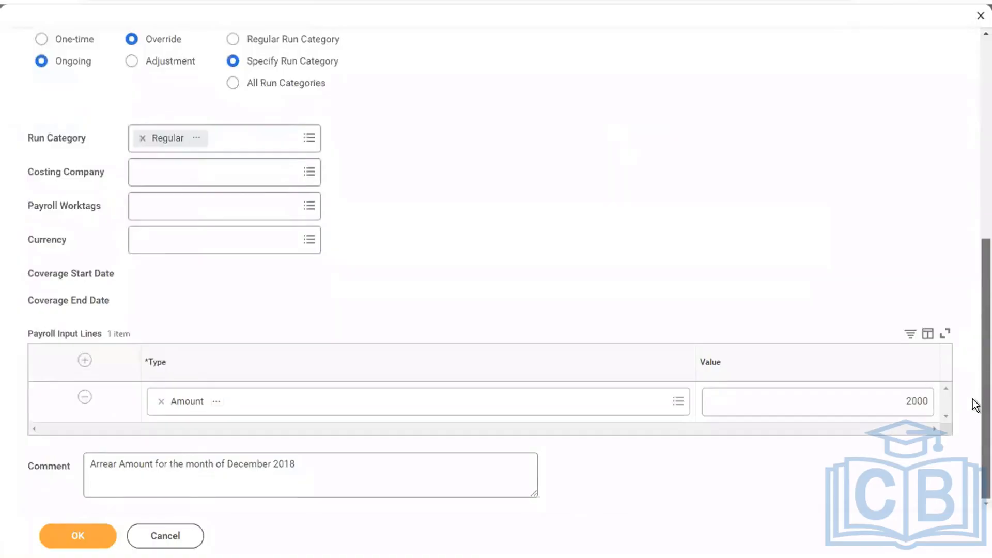
left_click(174, 211)
type("arrear")
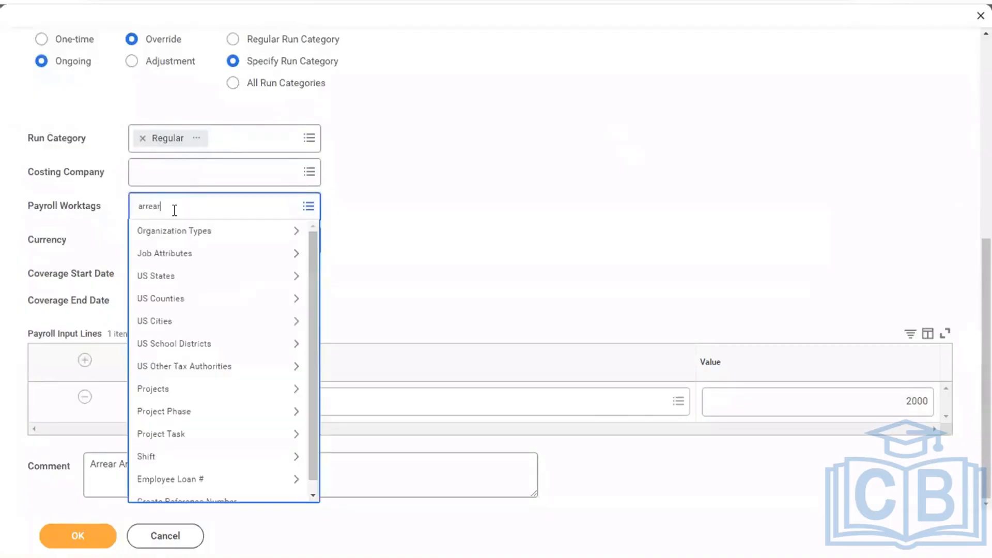
key("Return")
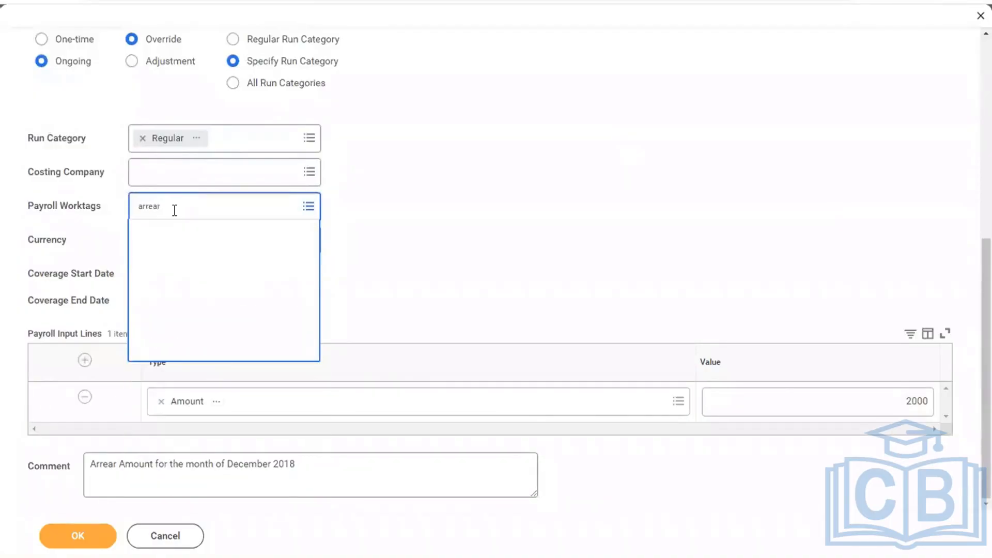
left_click(352, 237)
scroll(976, 268, "up", 5)
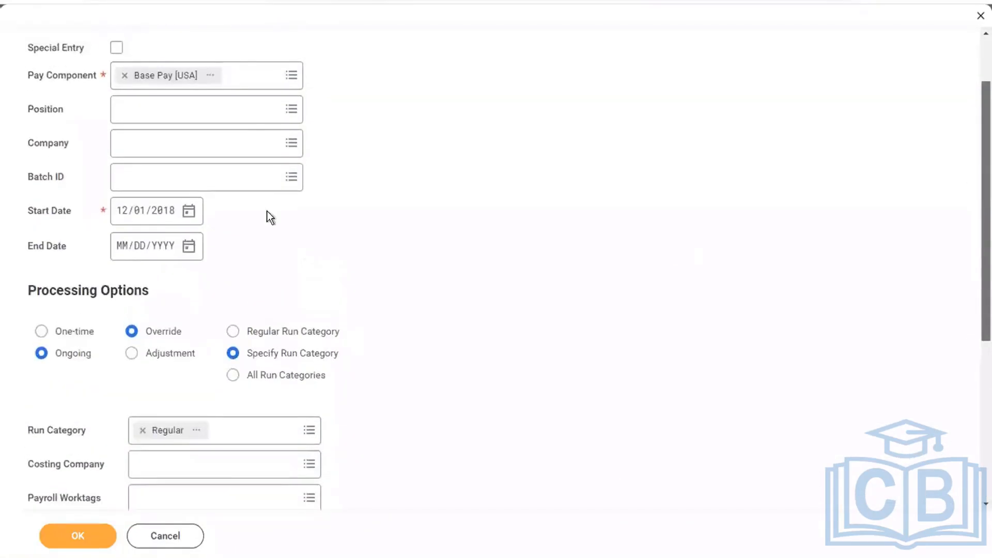
Set the end date to 12/31/2018, make the input One-time, and save it
left_click(190, 247)
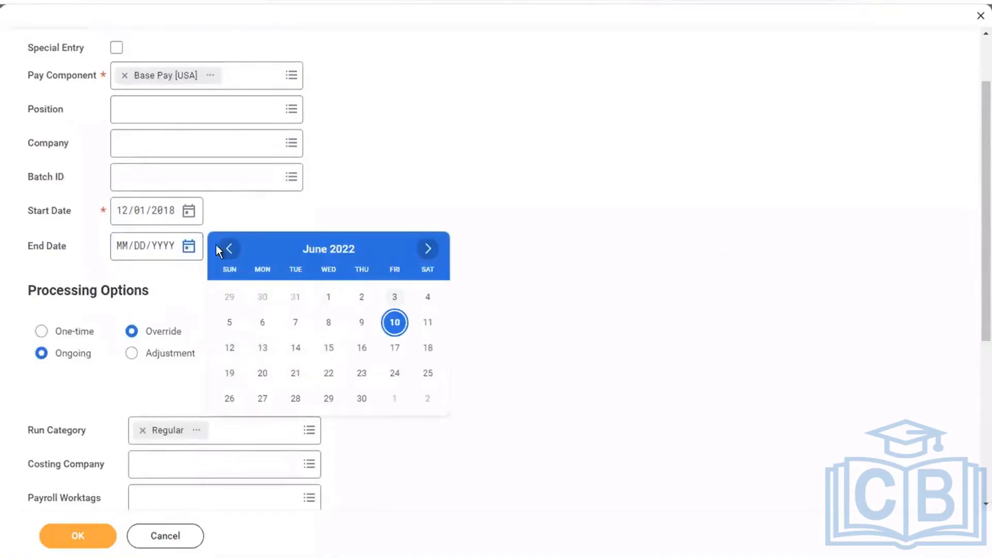
left_click(123, 250)
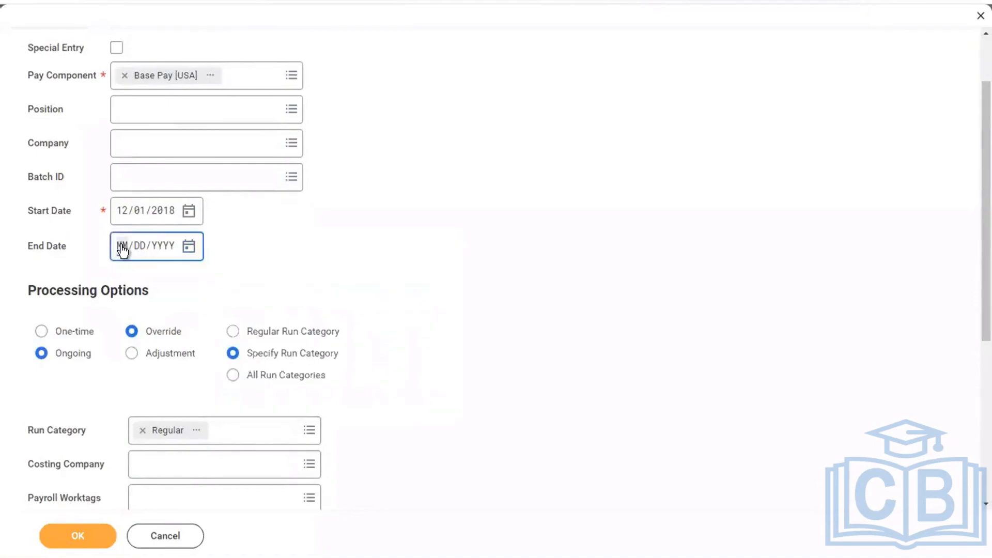
type("12/31/2018")
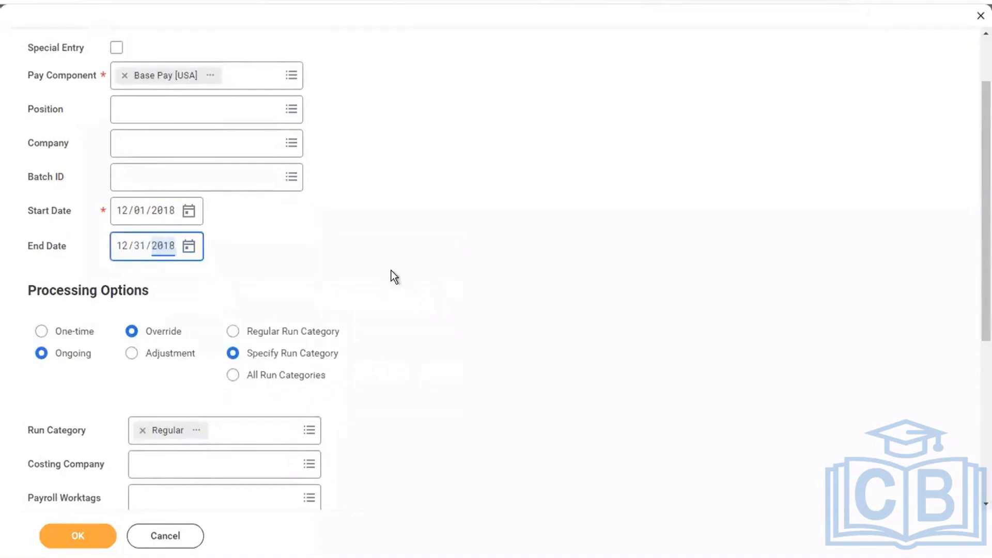
left_click(82, 333)
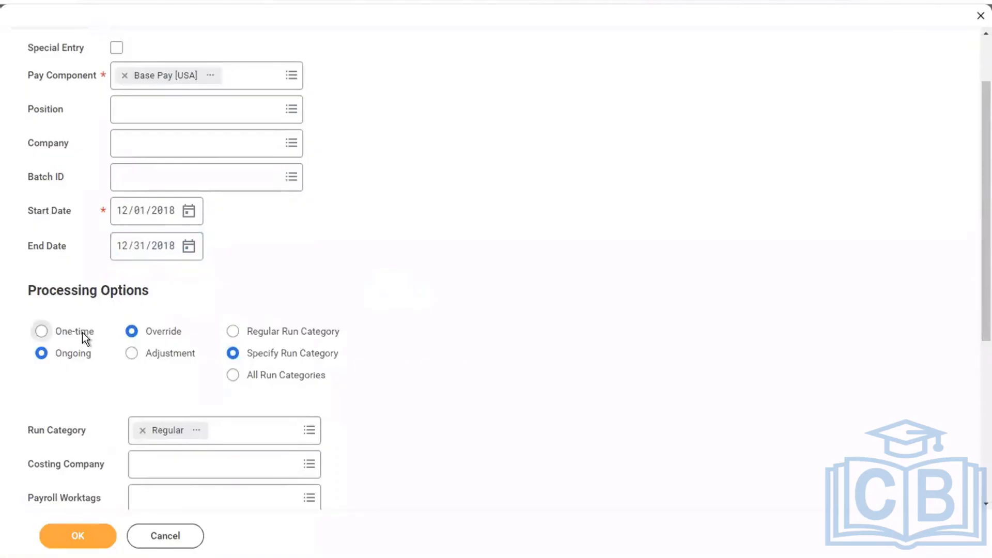
left_click(69, 530)
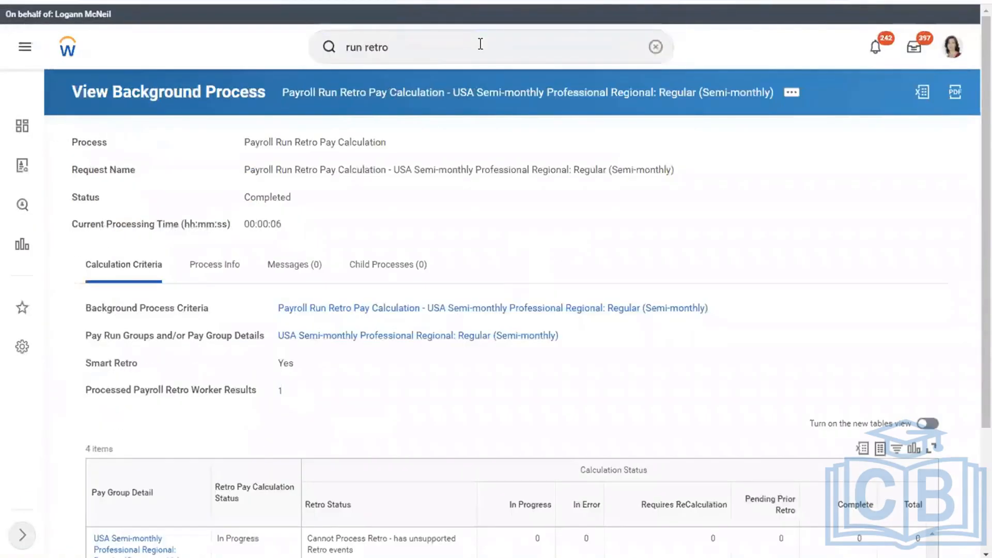
Run Retro Pay Calculation for the USA Semi-monthly Professional Regional pay group
key("Return")
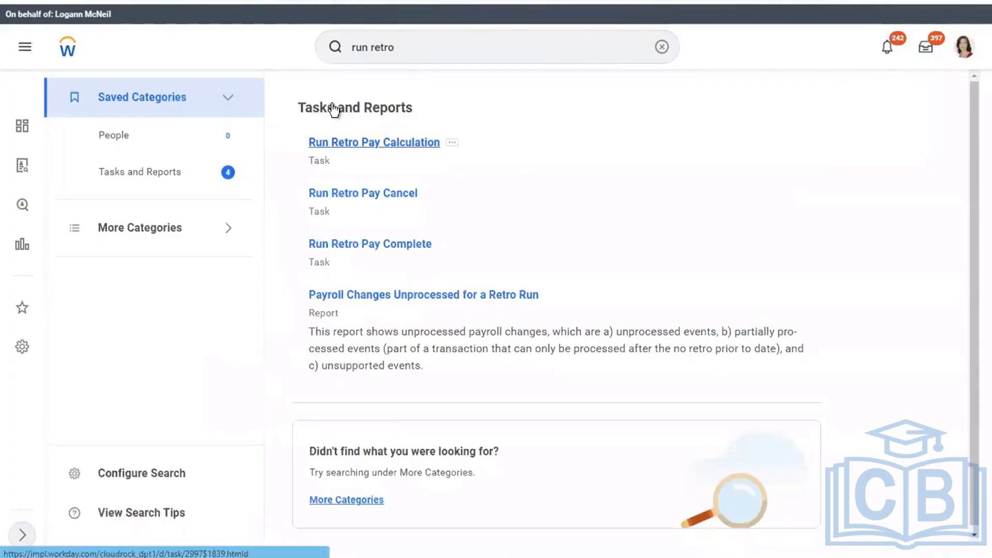
left_click(393, 141)
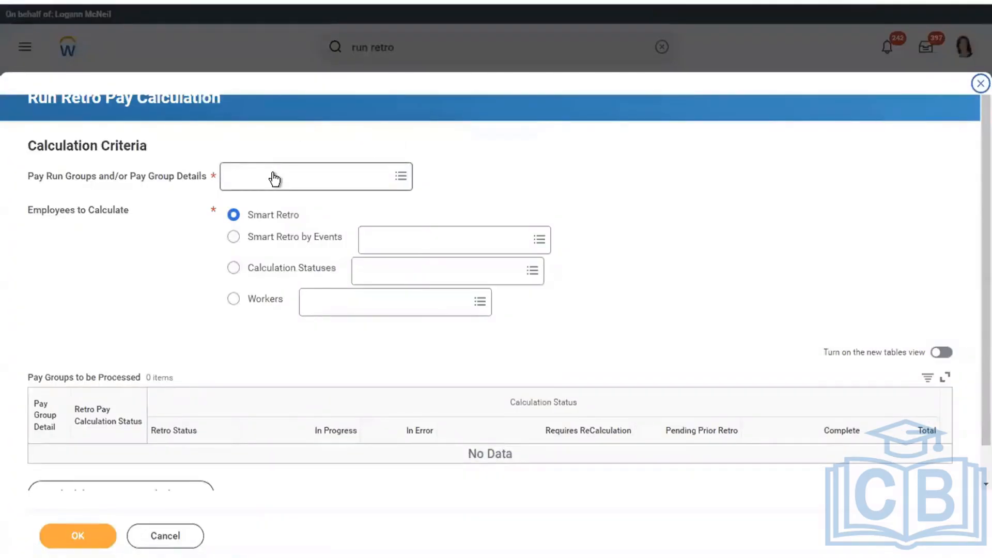
left_click(275, 179)
left_click(284, 226)
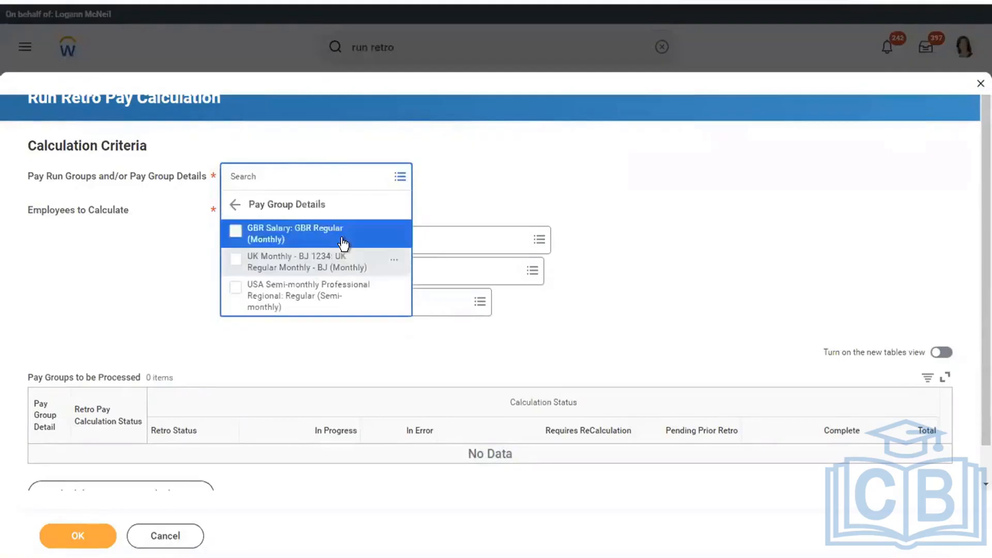
left_click(283, 290)
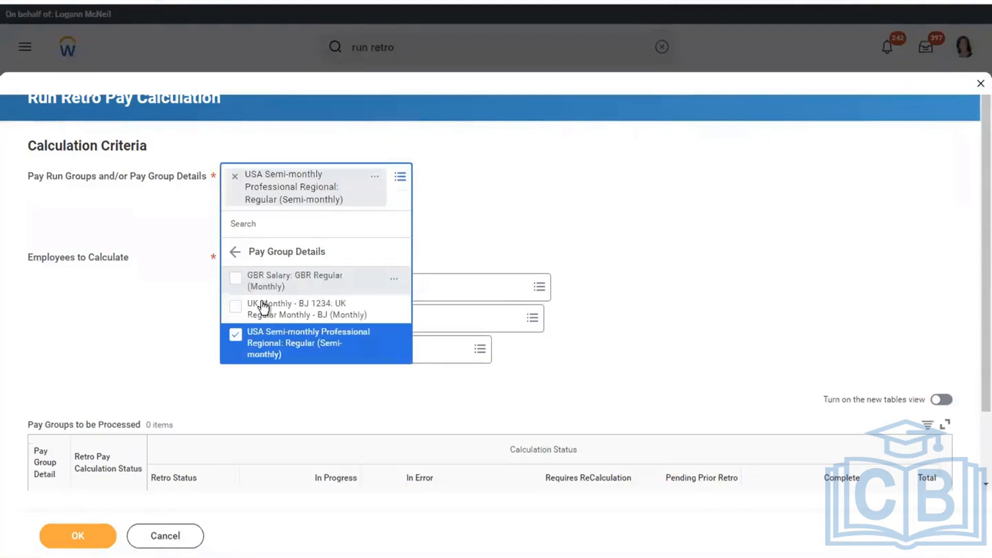
left_click(75, 538)
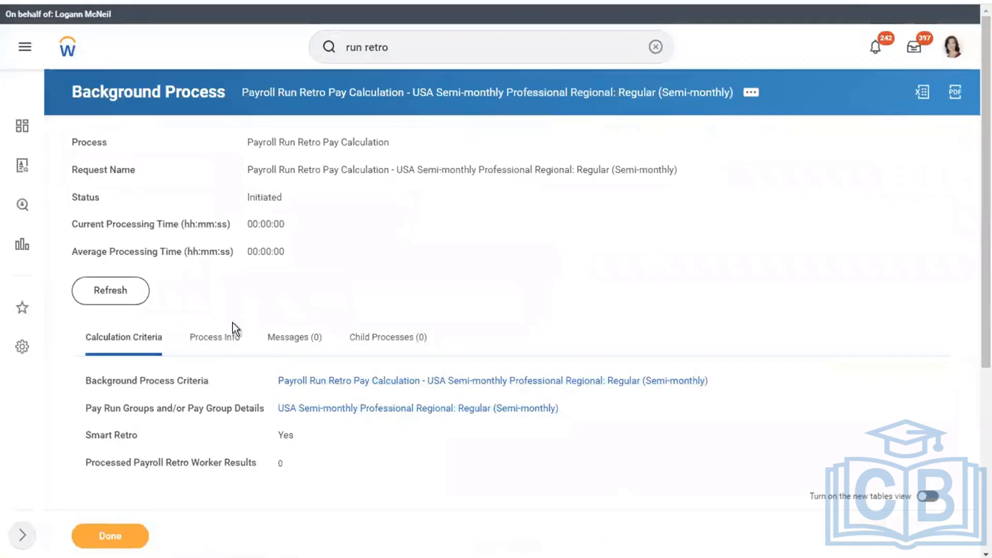
Refresh the background process status to confirm the retro calculation completed
left_click(119, 288)
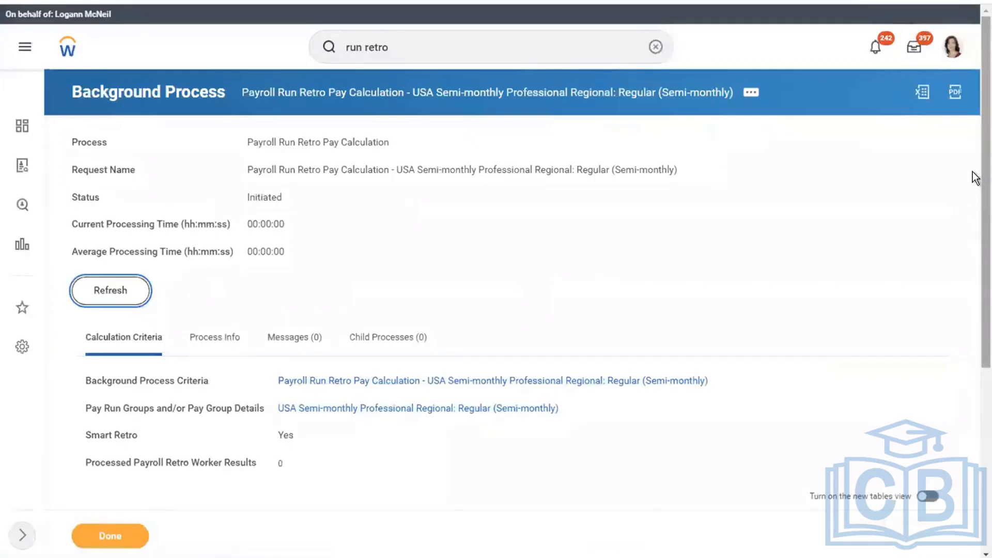
scroll(975, 357, "down", 2)
scroll(975, 358, "down", 2)
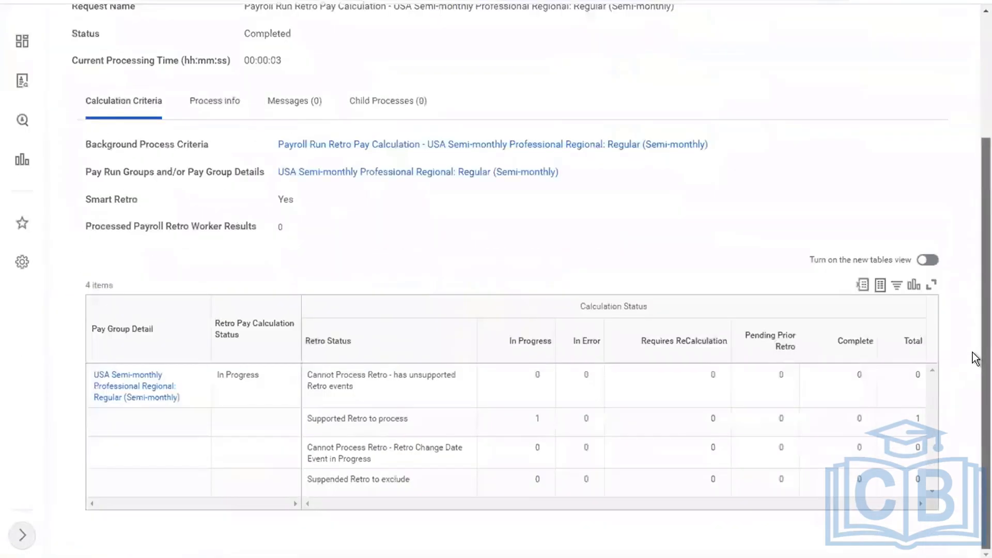
scroll(976, 70, "up", 3)
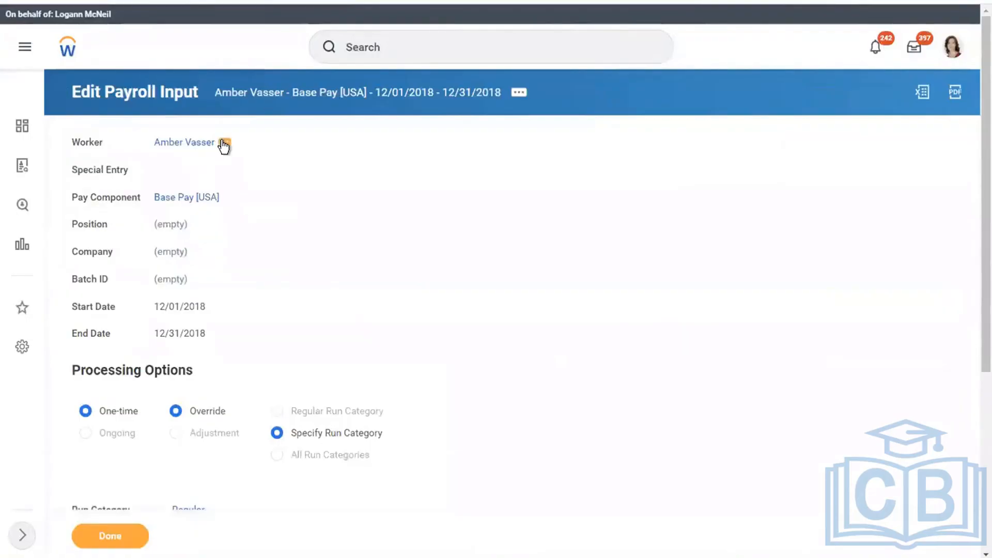
left_click(224, 143)
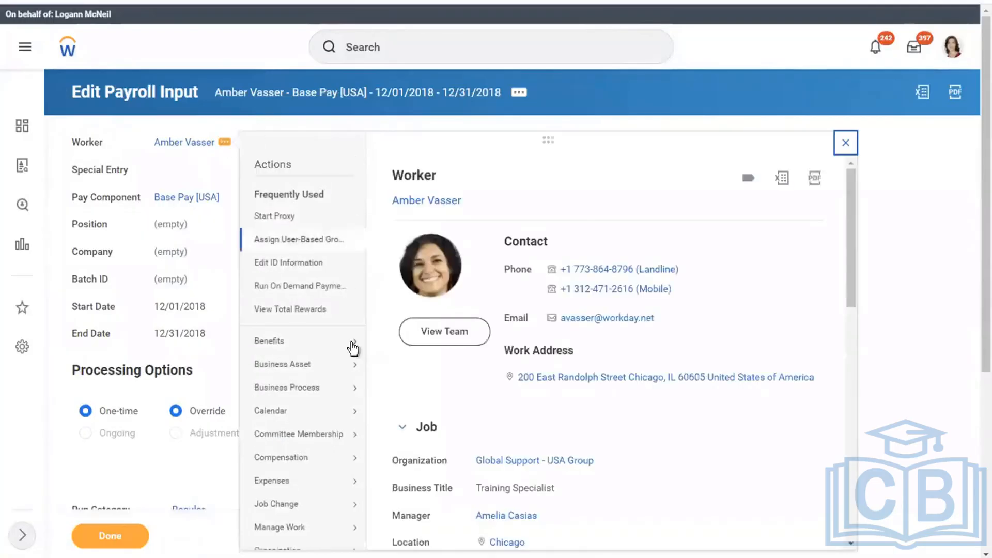
Request a compensation change for the worker effective 12/01/2018
left_click(353, 342)
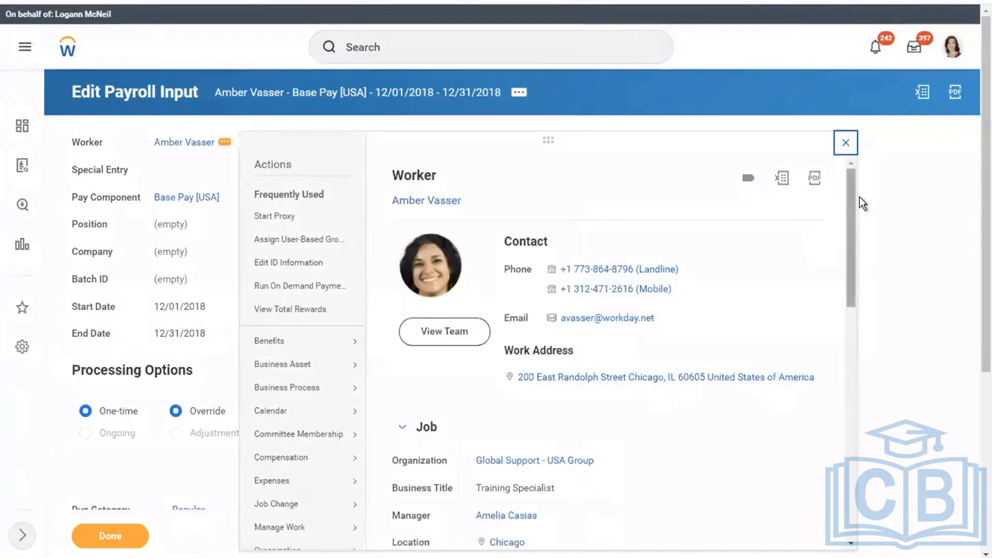
scroll(847, 258, "down", 3)
scroll(847, 290, "down", 3)
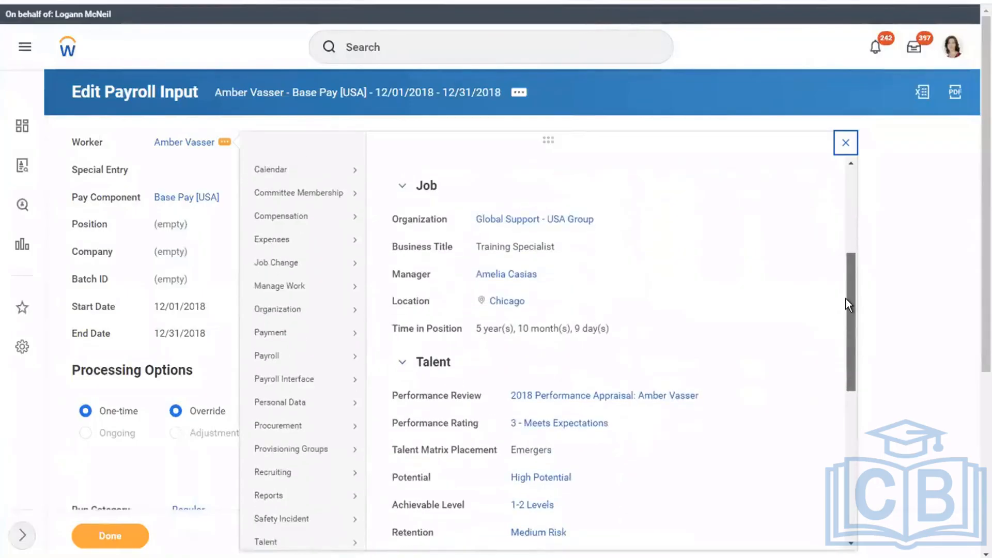
left_click(341, 218)
left_click(408, 218)
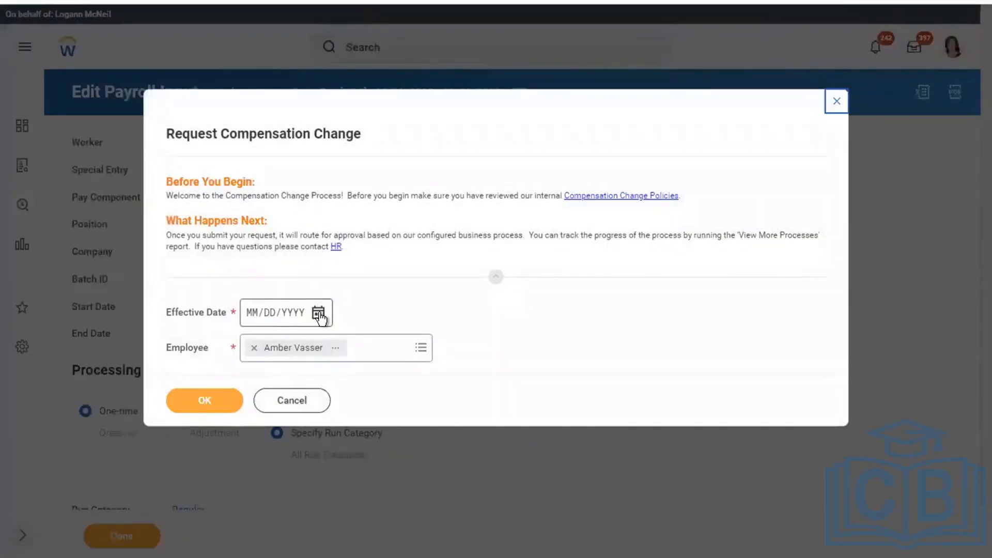
left_click(318, 313)
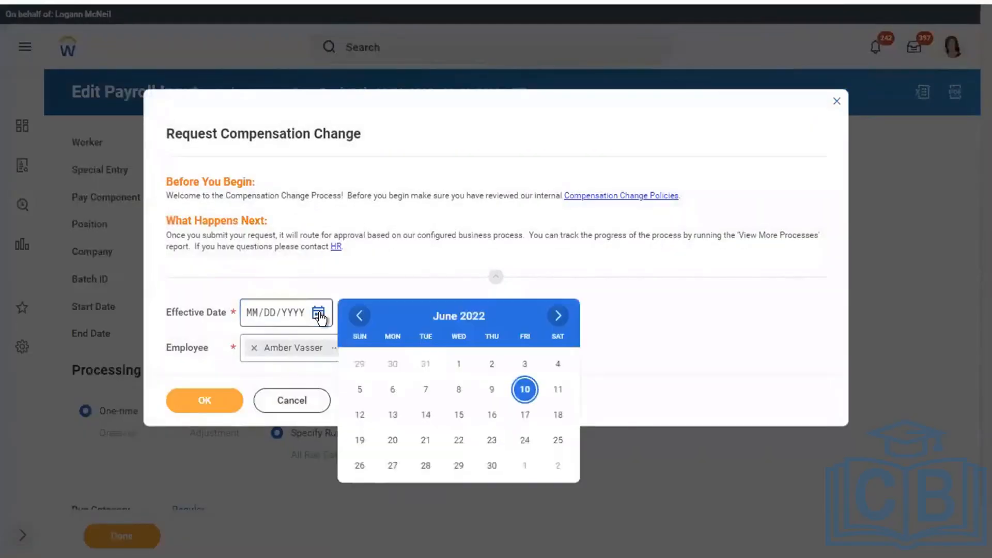
left_click(255, 315)
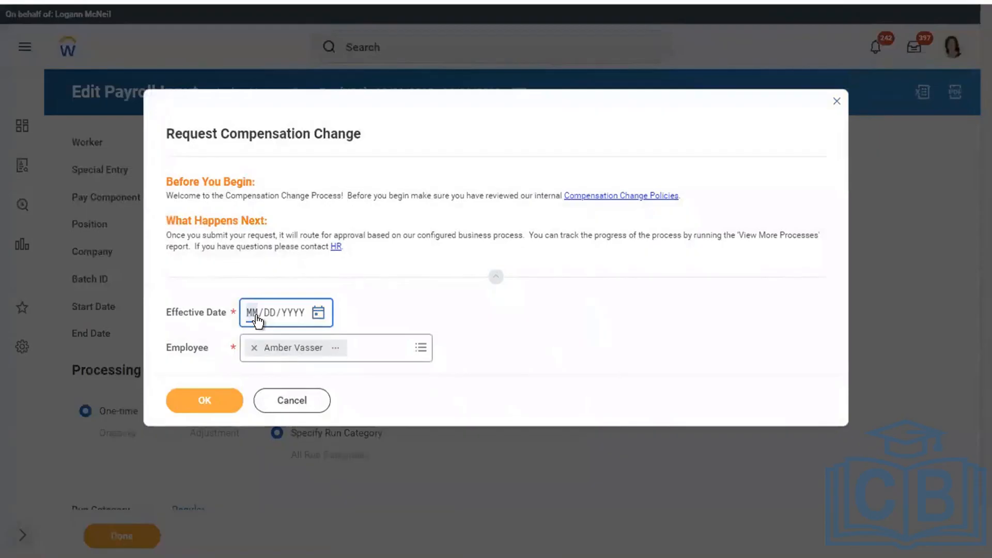
type("12/01/")
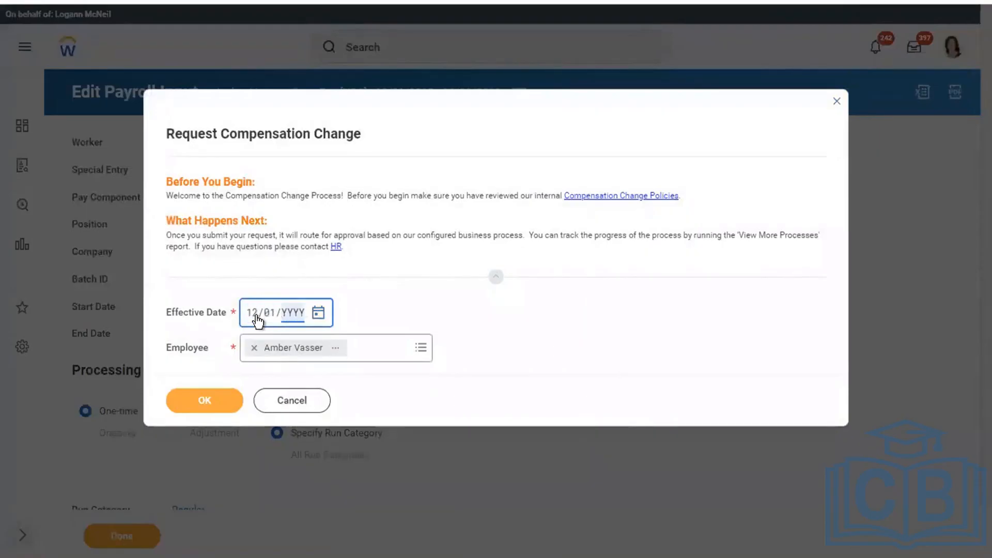
type("2018")
left_click(194, 403)
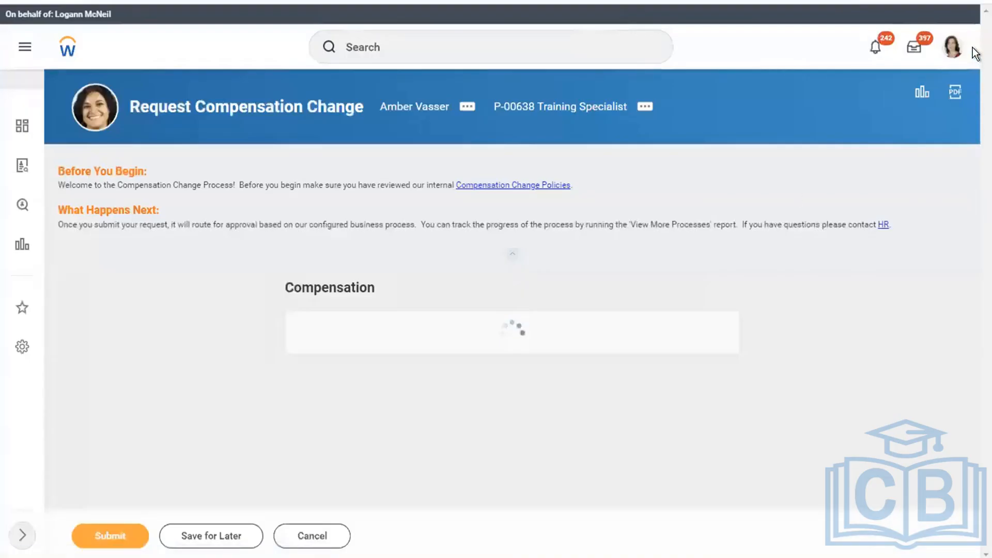
Set the compensation change reason to Adjustment > Pay Increase
scroll(972, 70, "down", 5)
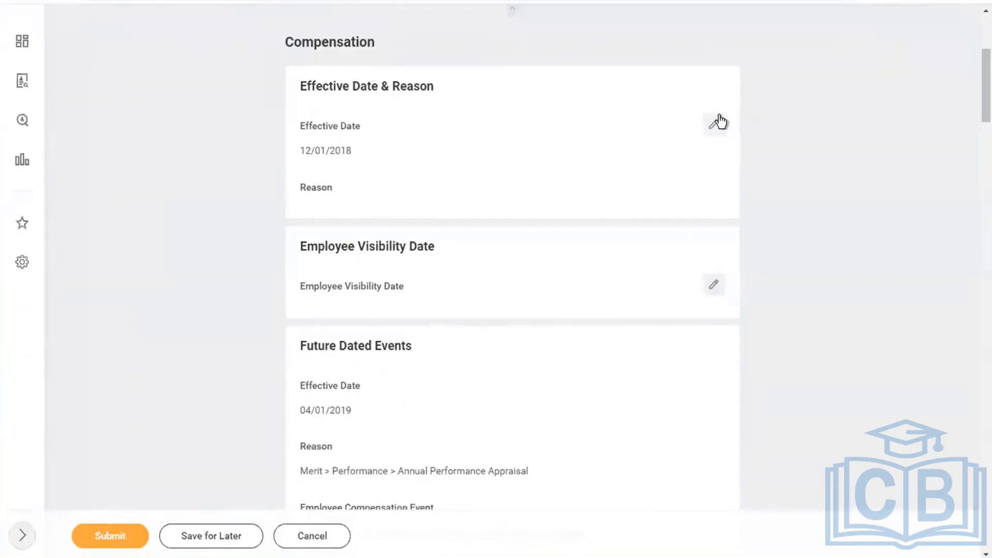
left_click(713, 124)
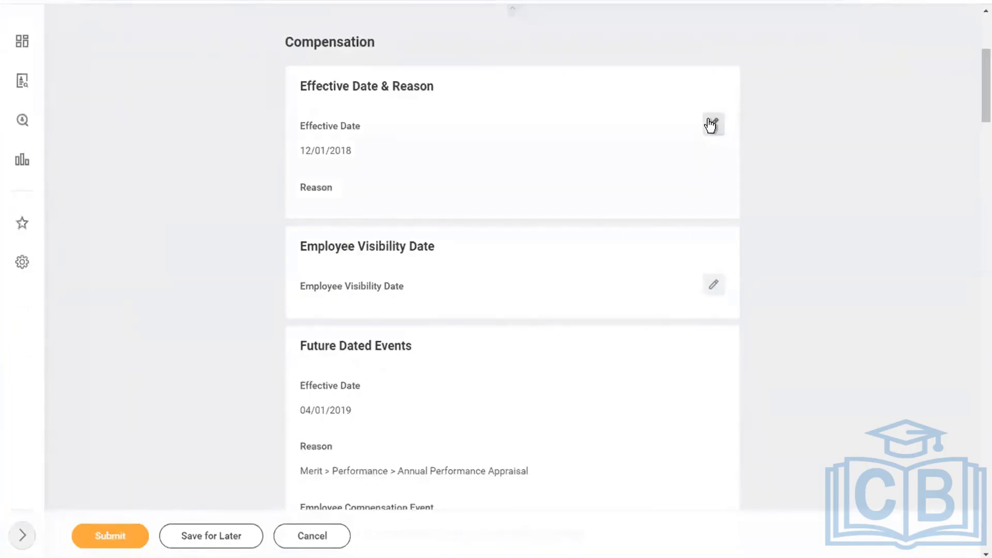
left_click(357, 206)
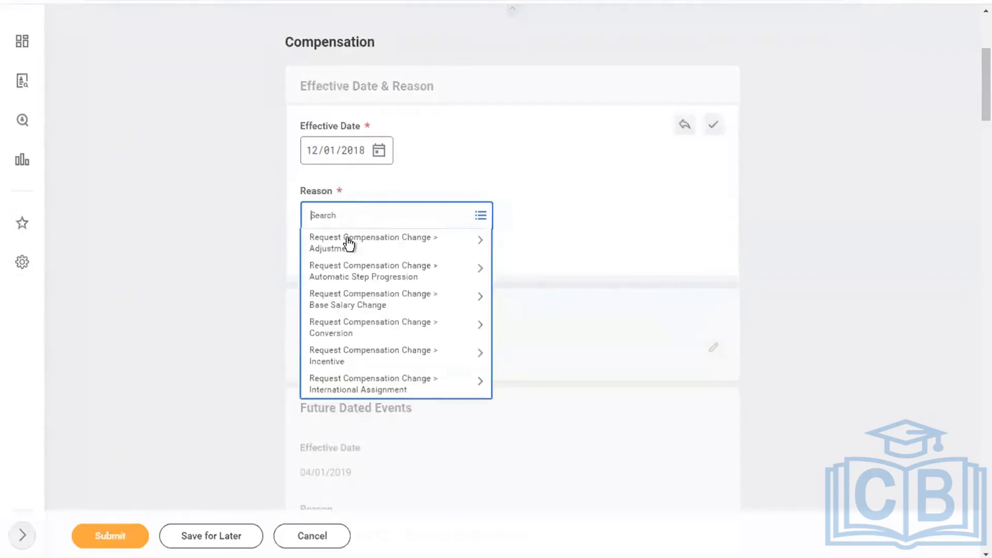
left_click(347, 244)
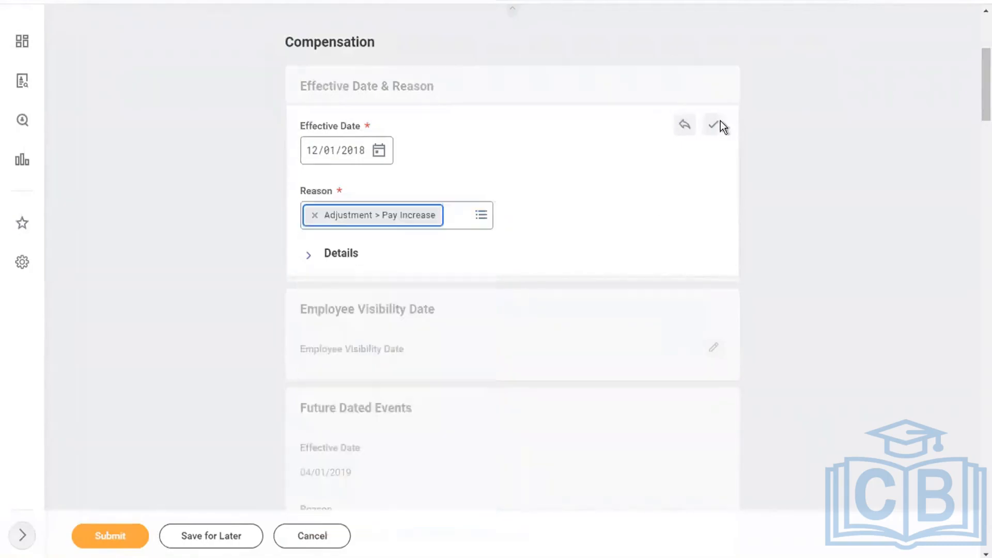
left_click(716, 125)
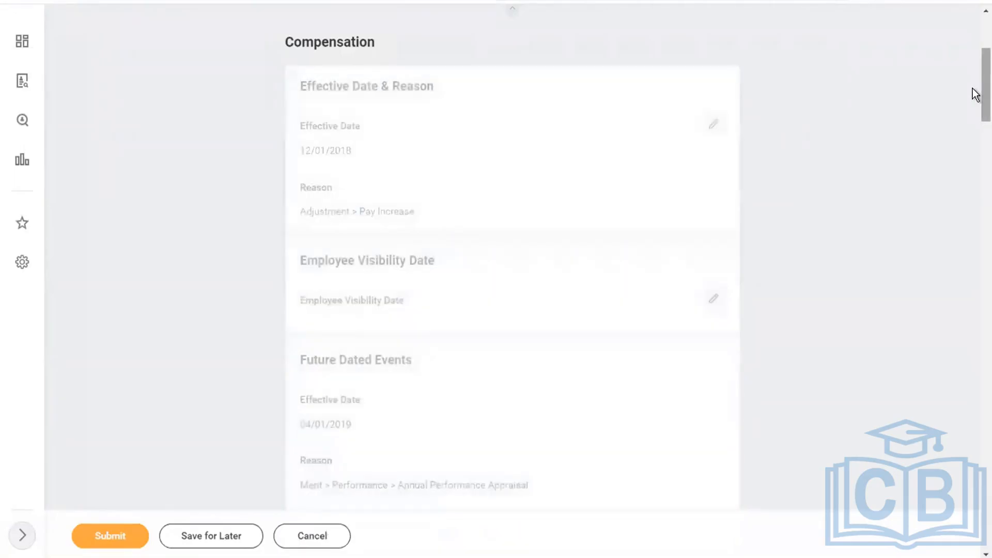
left_click_drag(975, 93, 975, 172)
scroll(975, 186, "down", 5)
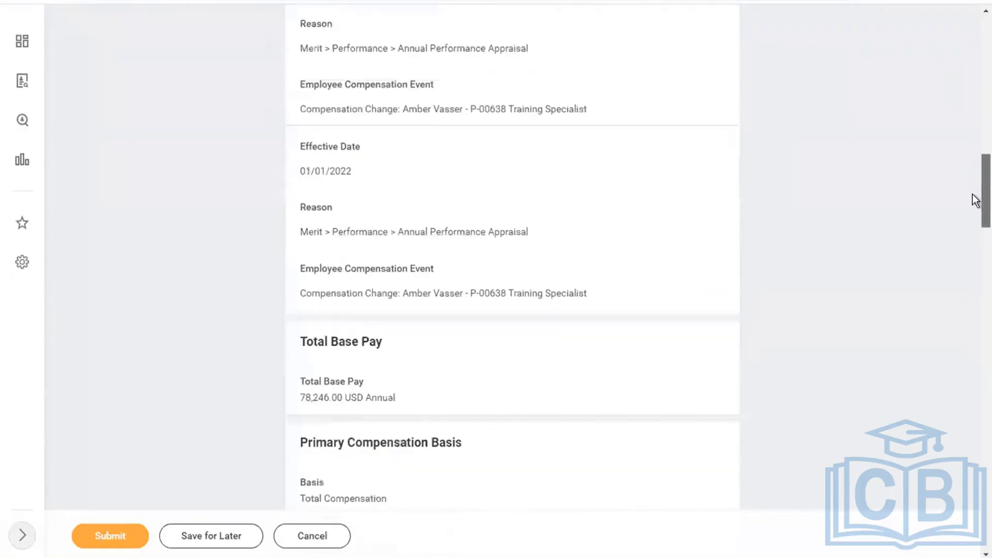
scroll(975, 144, "up", 8)
scroll(976, 198, "down", 15)
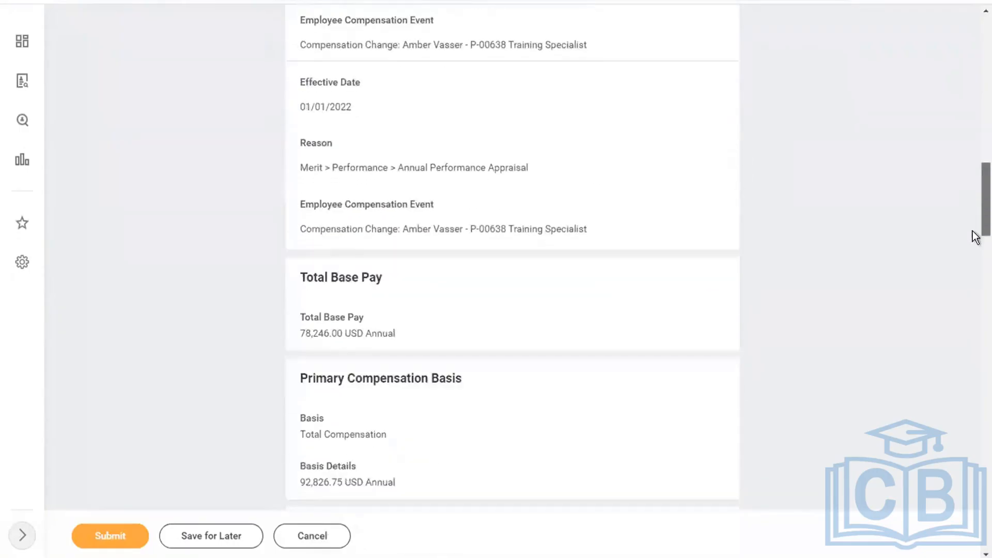
scroll(975, 300, "down", 1)
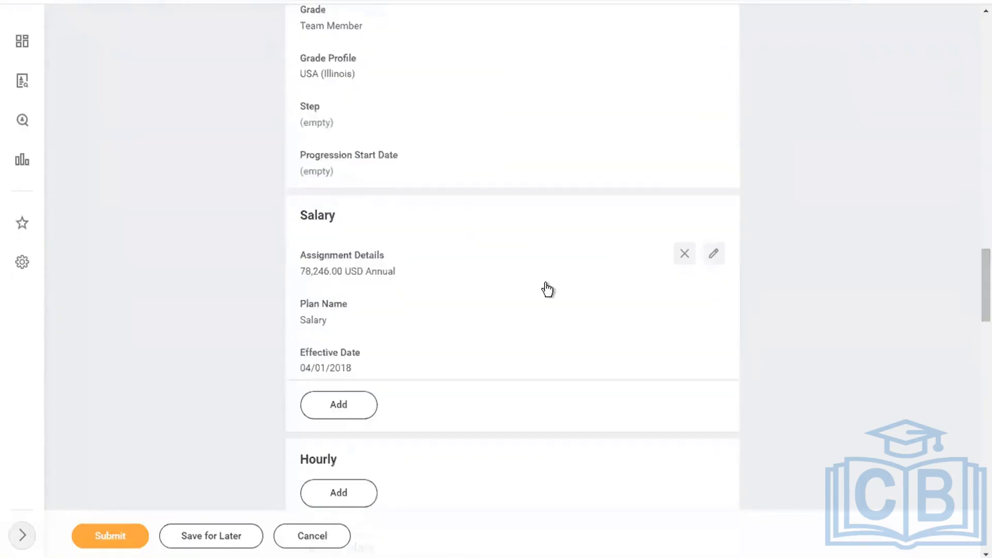
Change the worker's salary amount to 100,000.00 USD Annual and submit the request
left_click(545, 284)
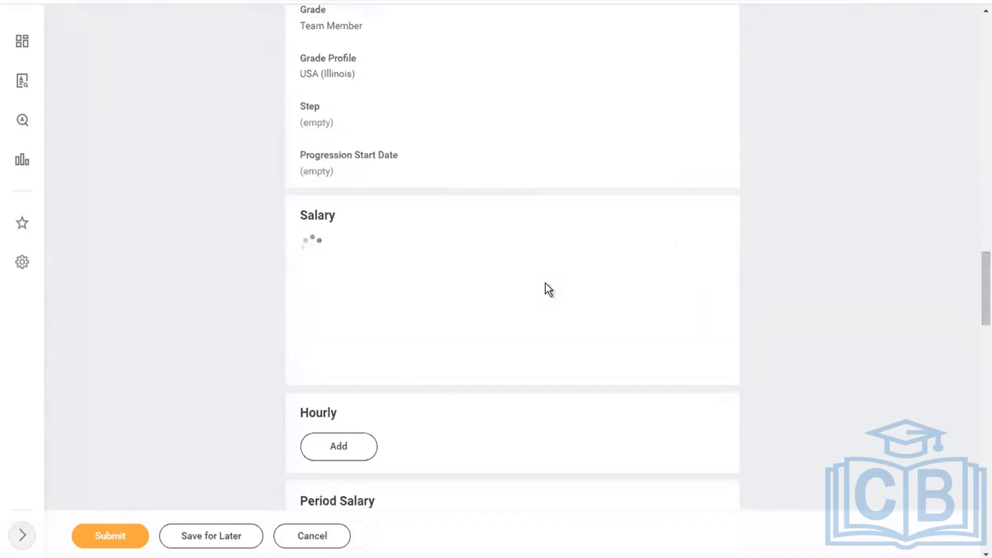
left_click_drag(379, 443, 216, 415)
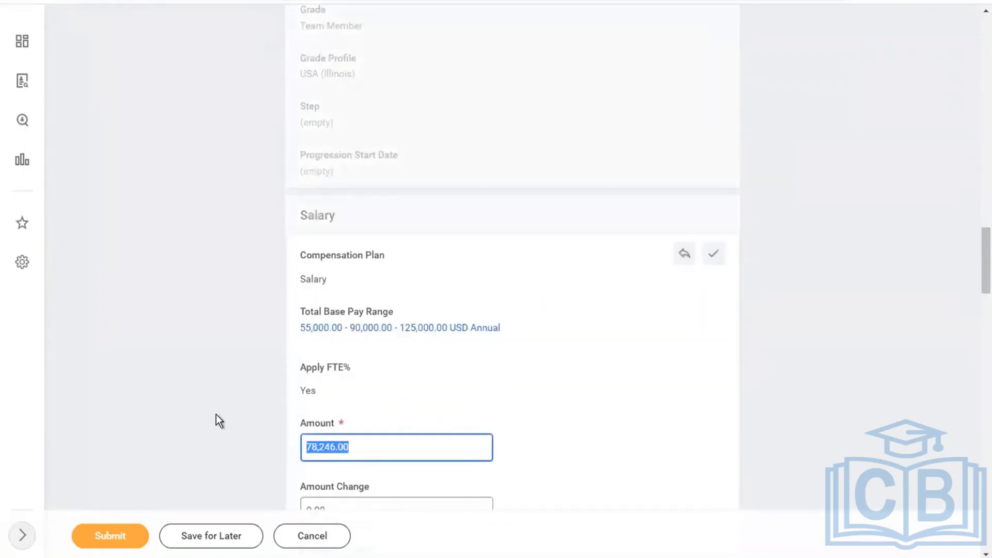
type("1000")
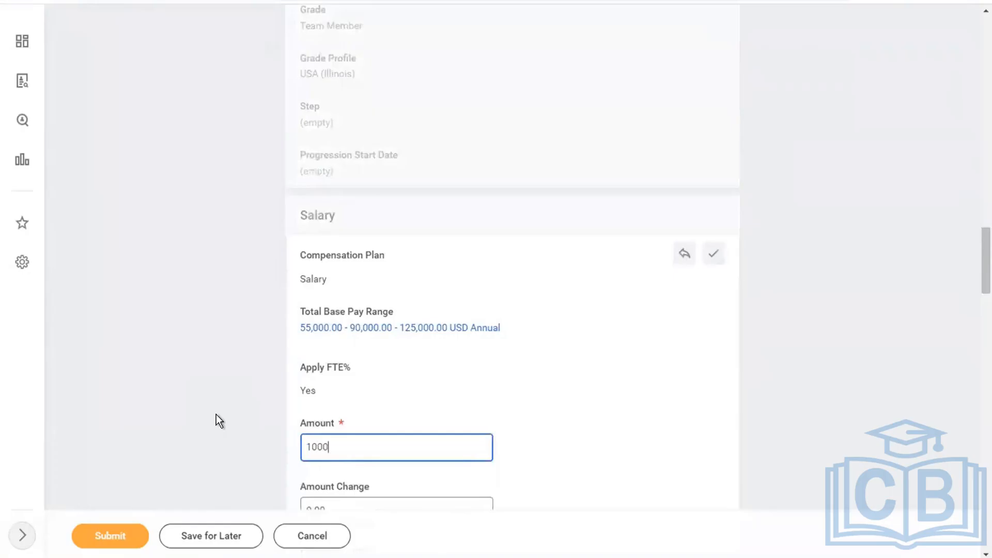
type("00")
key("Left")
key("Left")
key("Left")
key("Left")
key("Left")
left_click(108, 537)
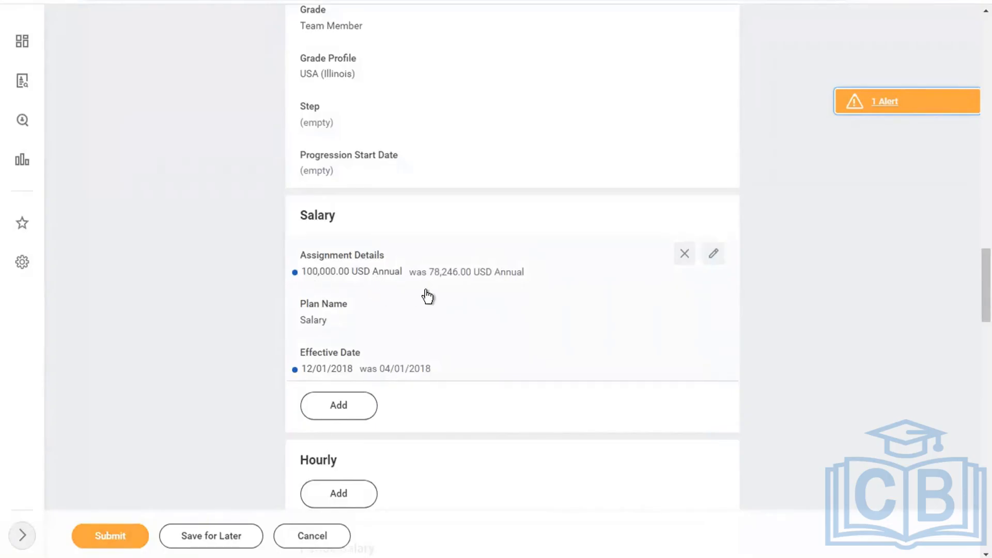
left_click(109, 541)
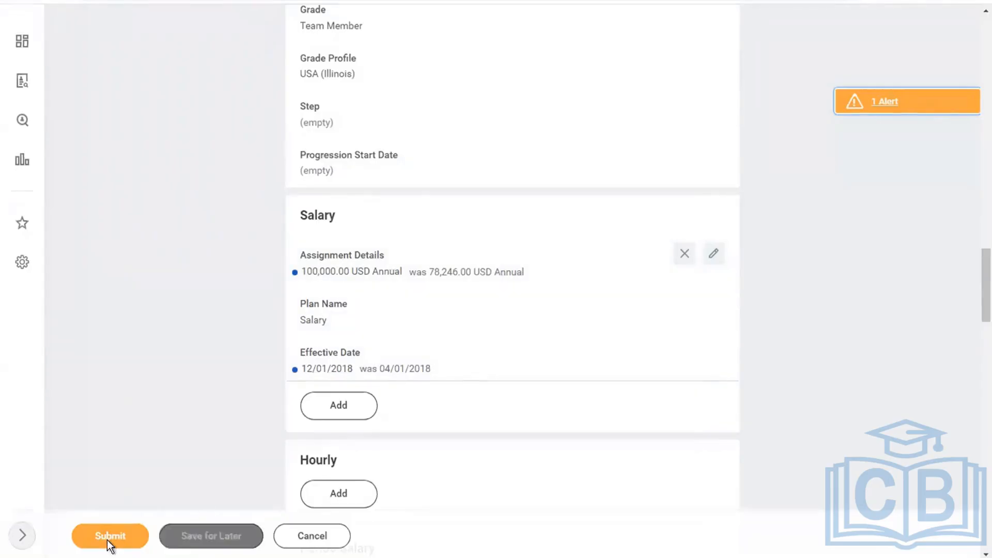
left_click(107, 540)
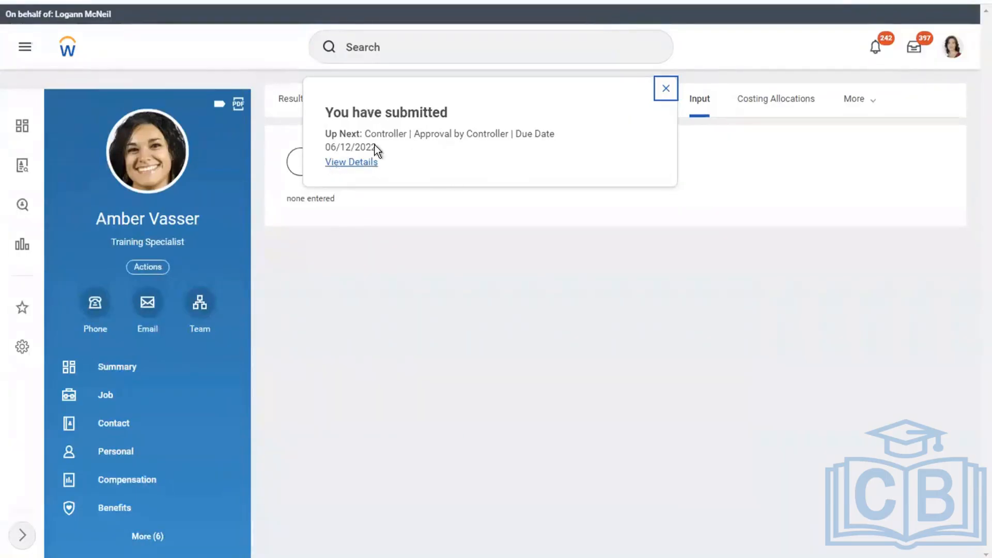
Show the submitted request's process history and open the first Controller approver's actions
left_click(373, 161)
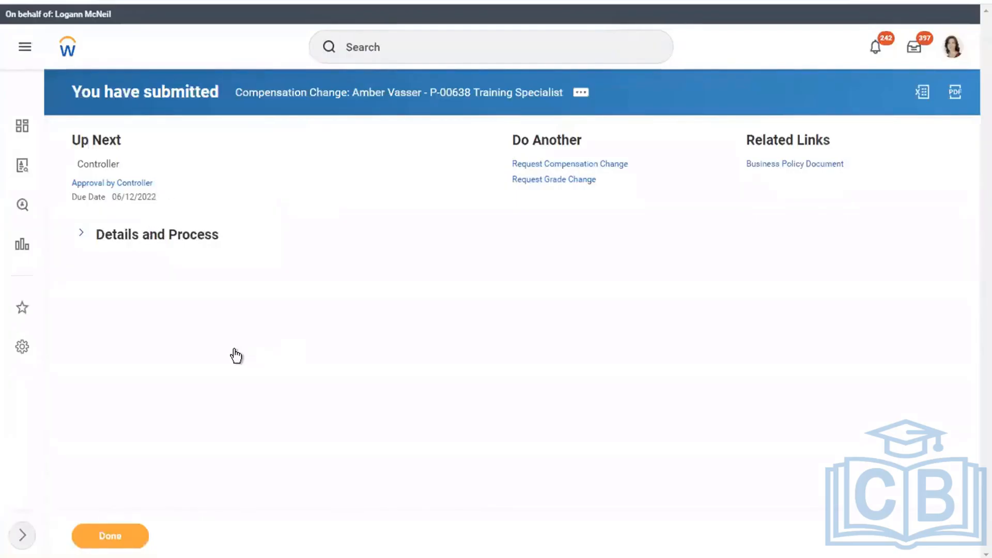
left_click(83, 235)
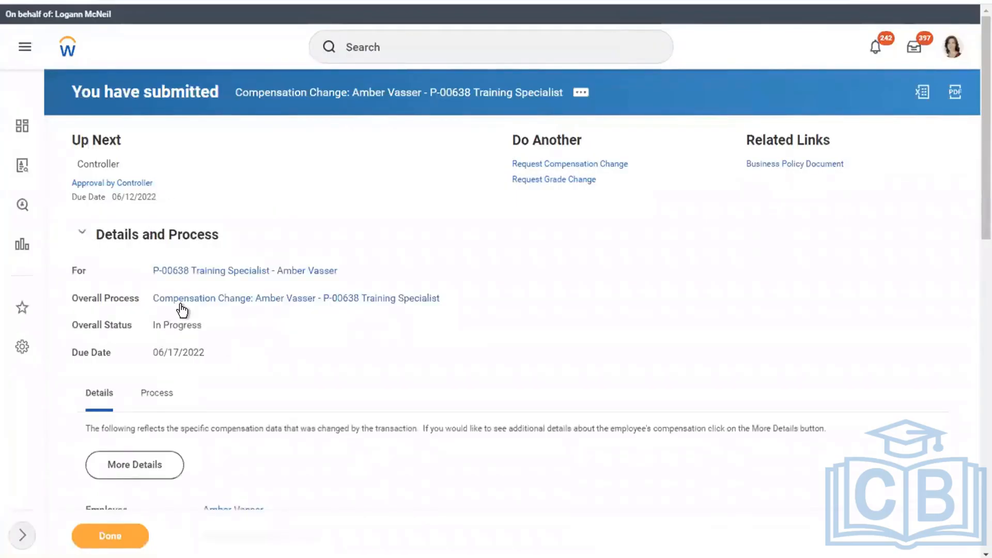
left_click(157, 397)
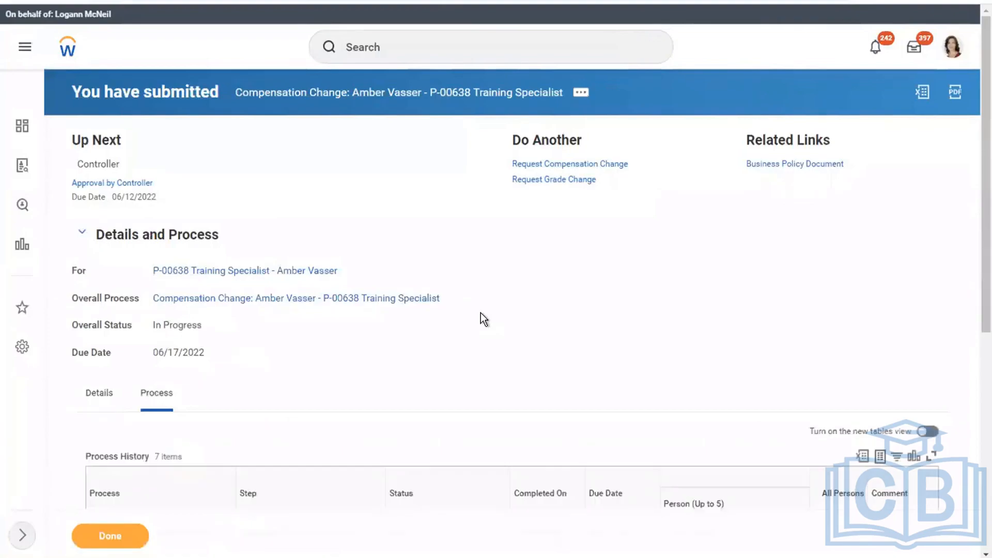
scroll(480, 312, "down", 7)
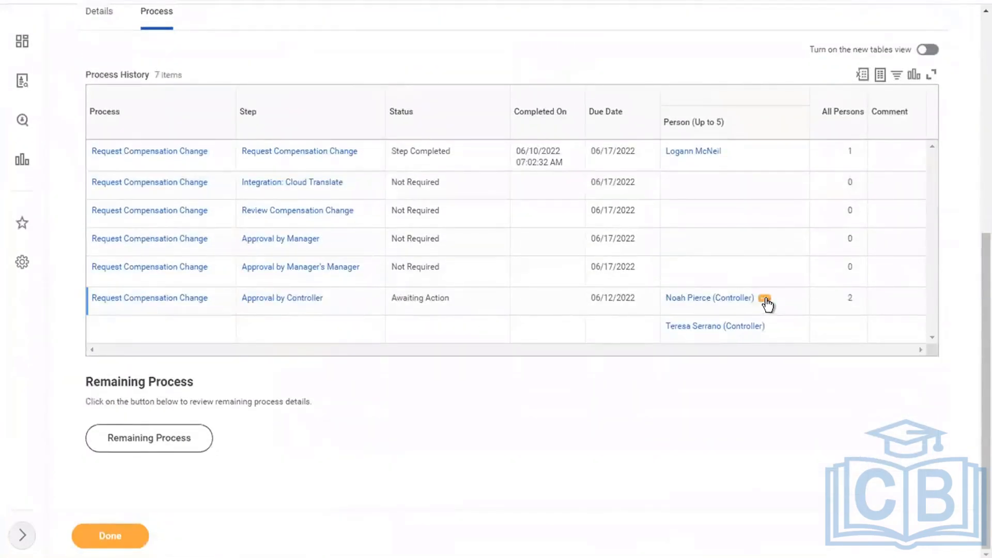
left_click(766, 301)
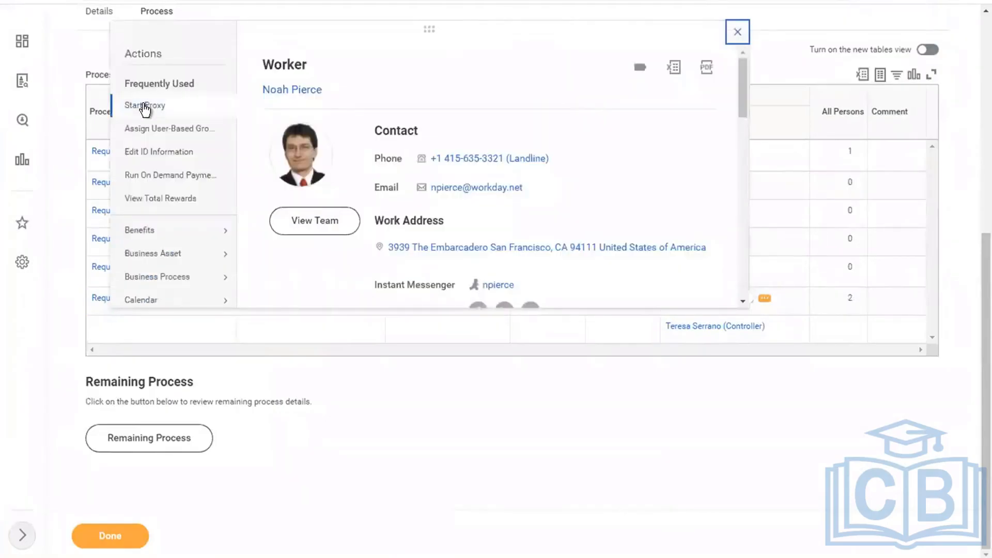
Start a proxy as the Controller approver and approve the compensation change from the Inbox
left_click(144, 107)
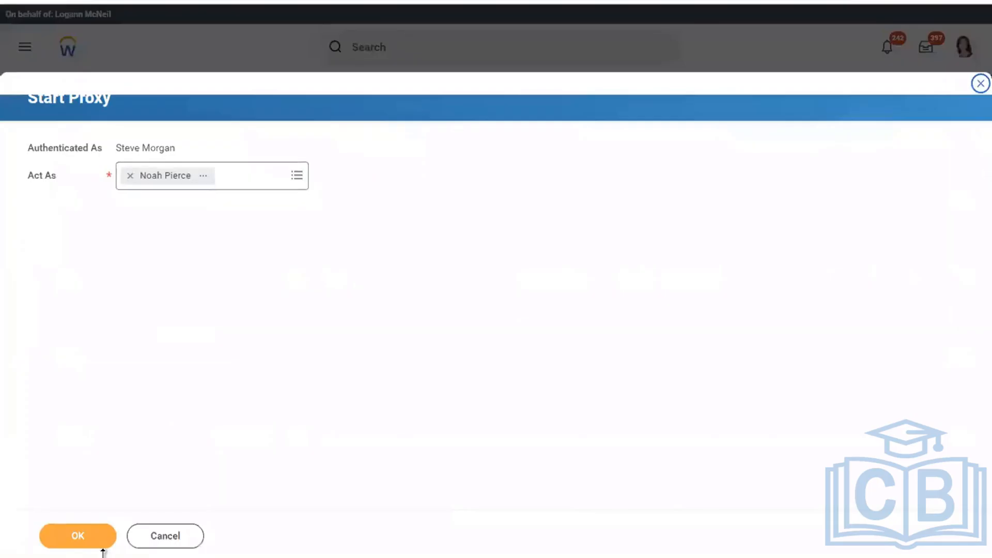
left_click(67, 539)
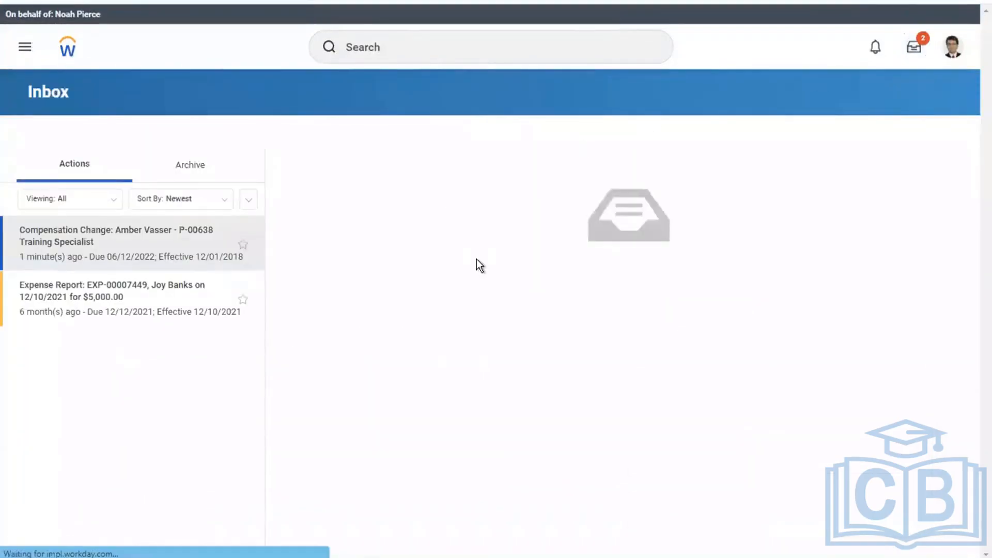
left_click(336, 534)
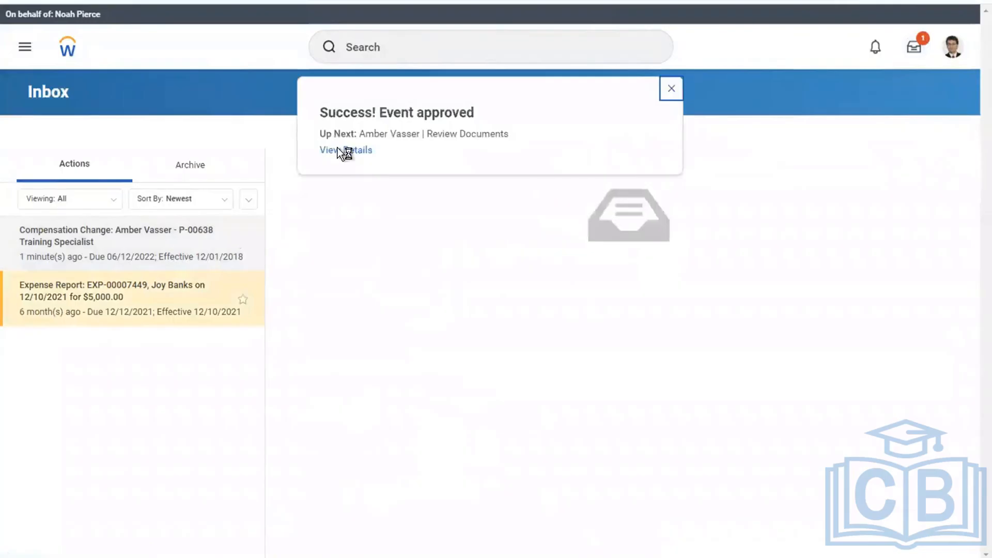
Review the approved event's details and the worker's profile sections
left_click(337, 148)
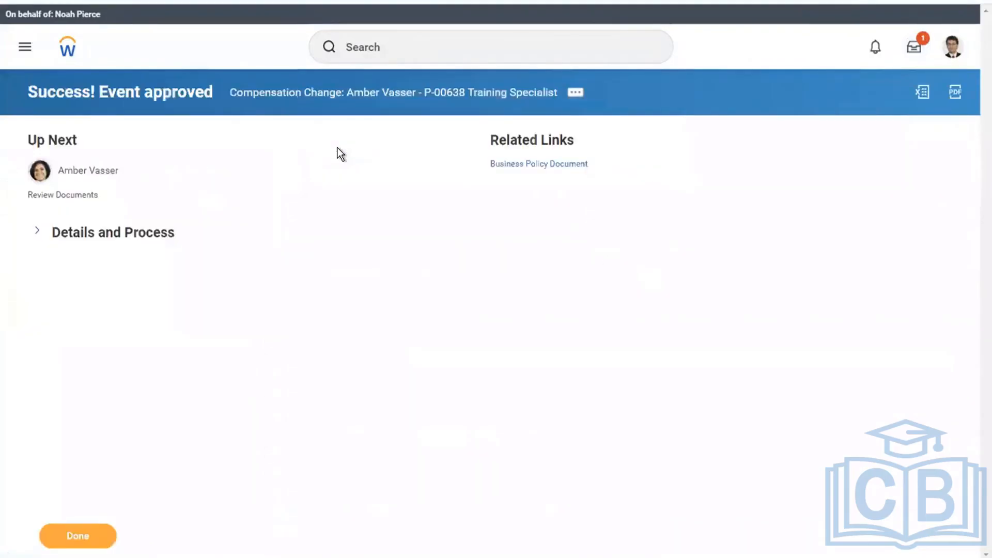
left_click(102, 234)
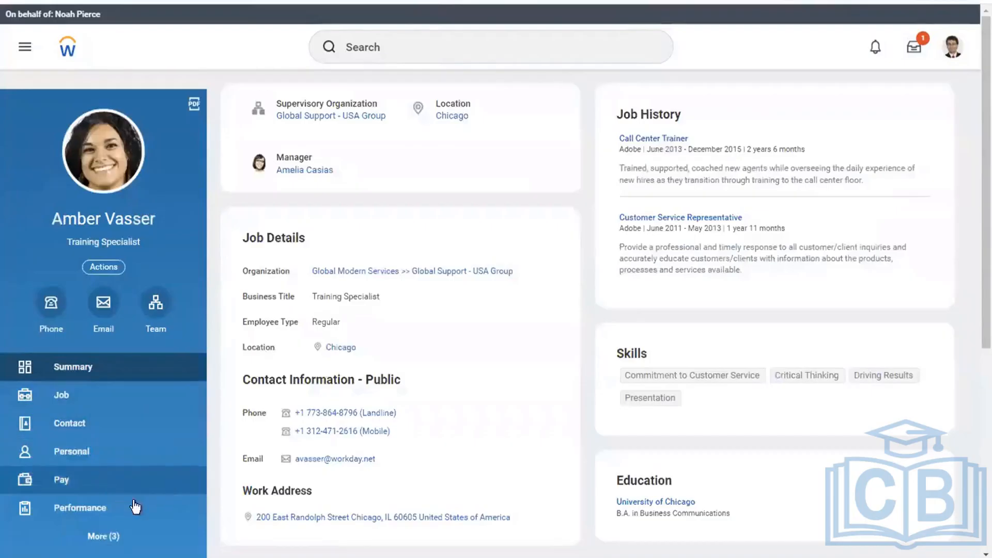
left_click(103, 537)
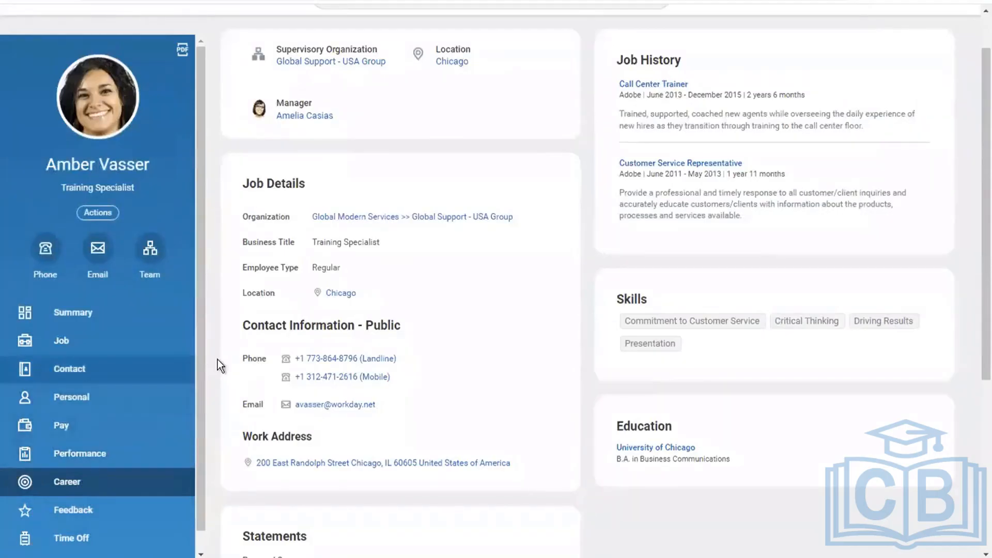
left_click_drag(199, 373, 197, 484)
scroll(192, 252, "up", 1)
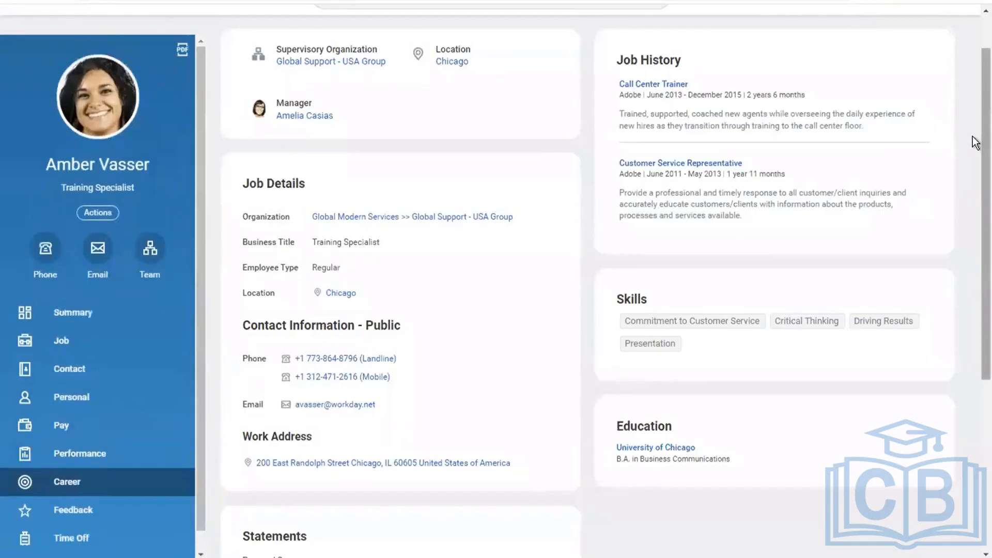
scroll(974, 20, "up", 1)
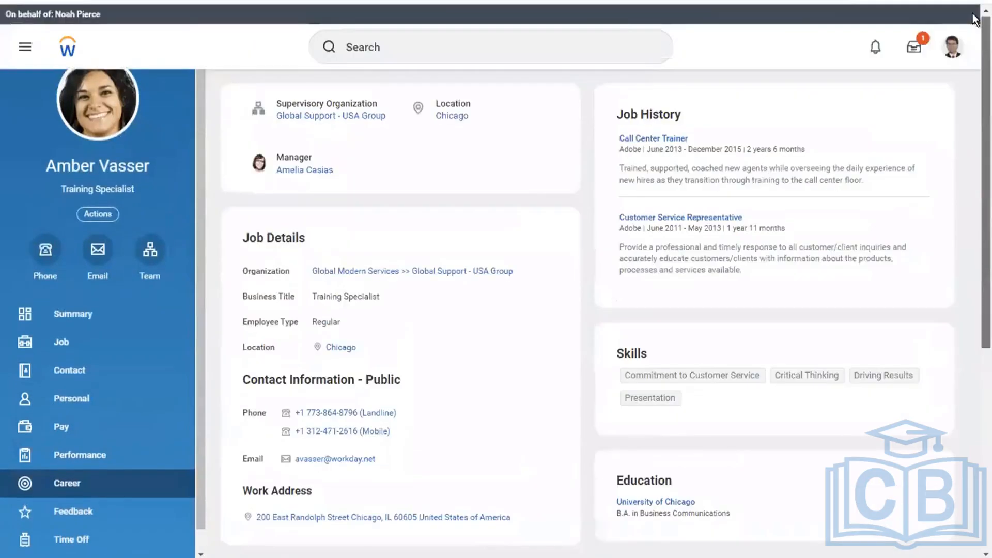
Use Start Proxy to act as the original payroll user again
left_click(431, 45)
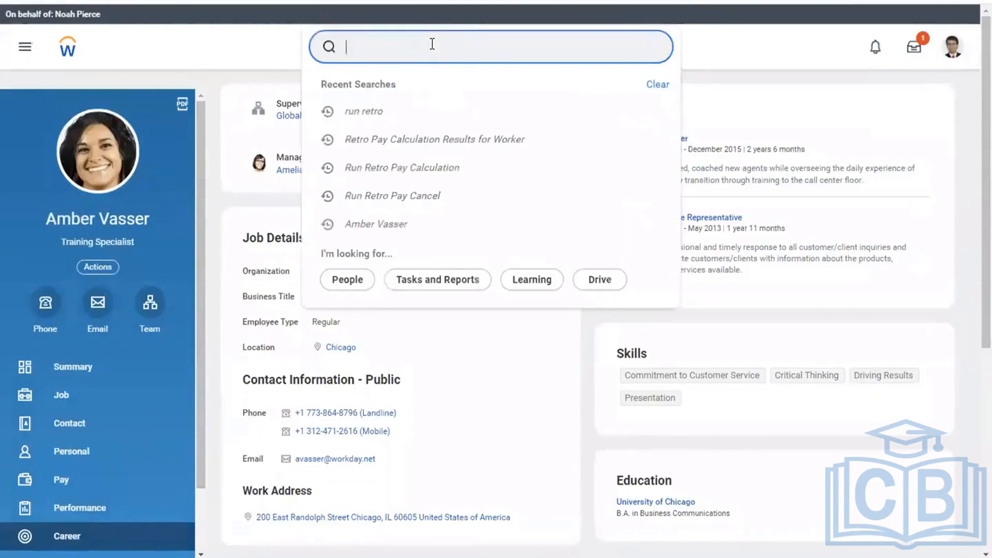
type("start proxy")
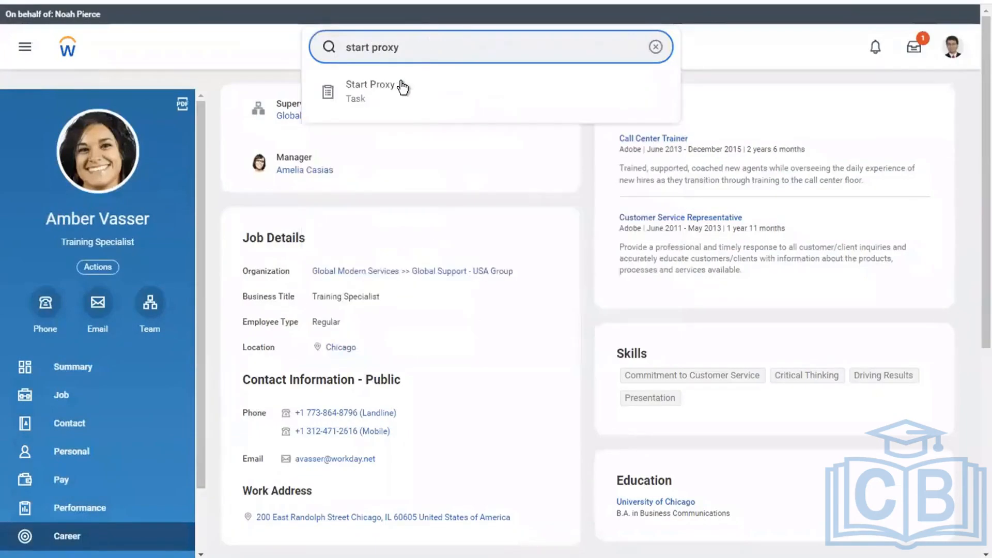
left_click(401, 84)
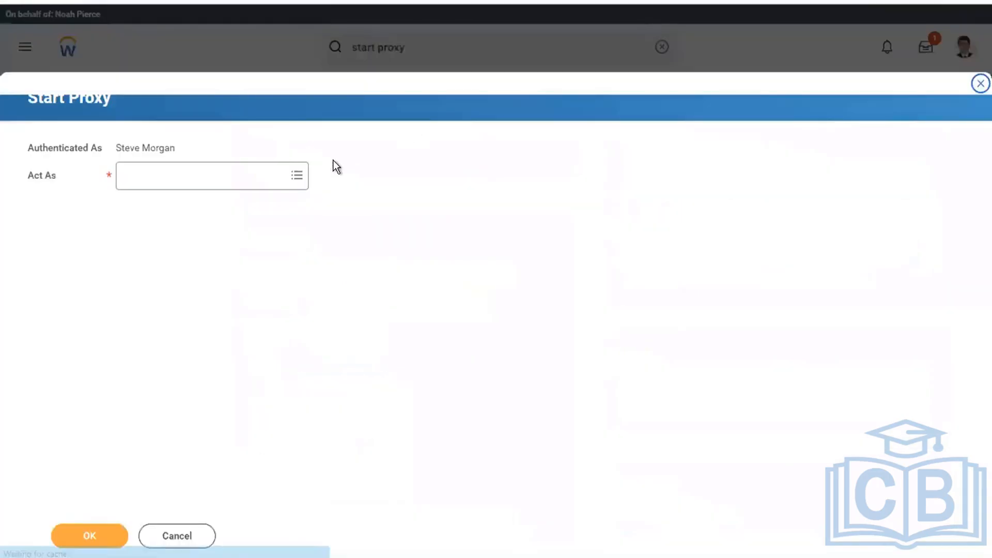
left_click(217, 179)
type("logan mc")
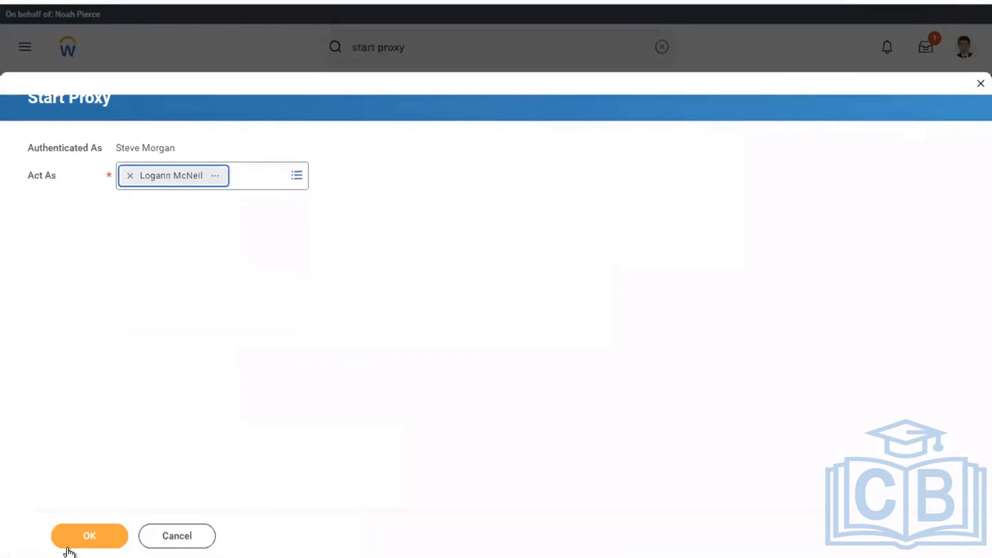
left_click(91, 536)
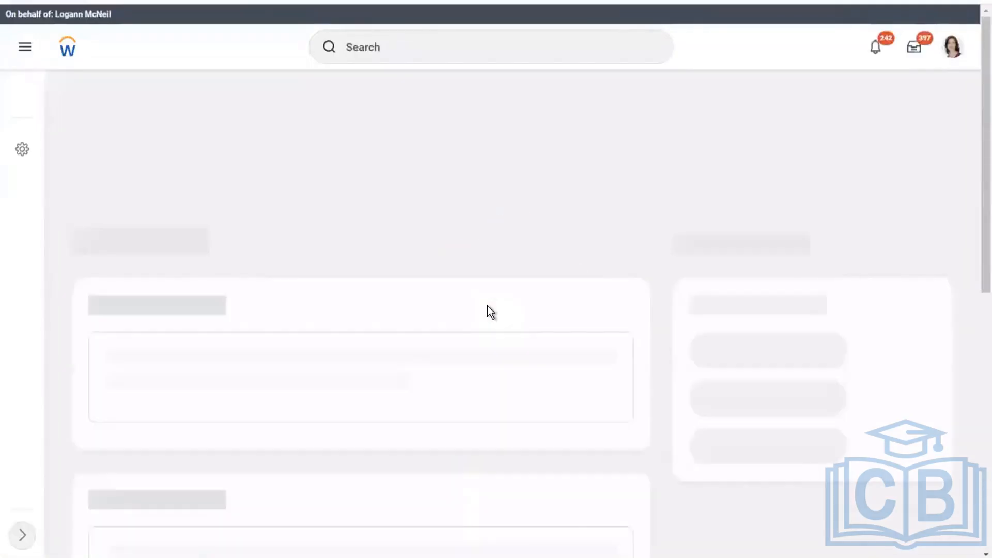
Copy the worker's name from the Word notes
key("ctrl+Left")
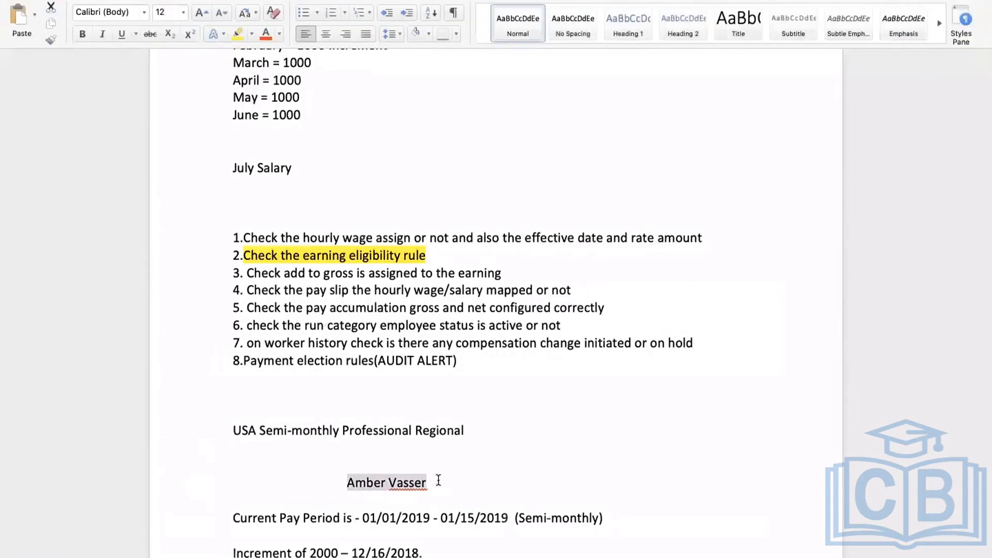
left_click(438, 481)
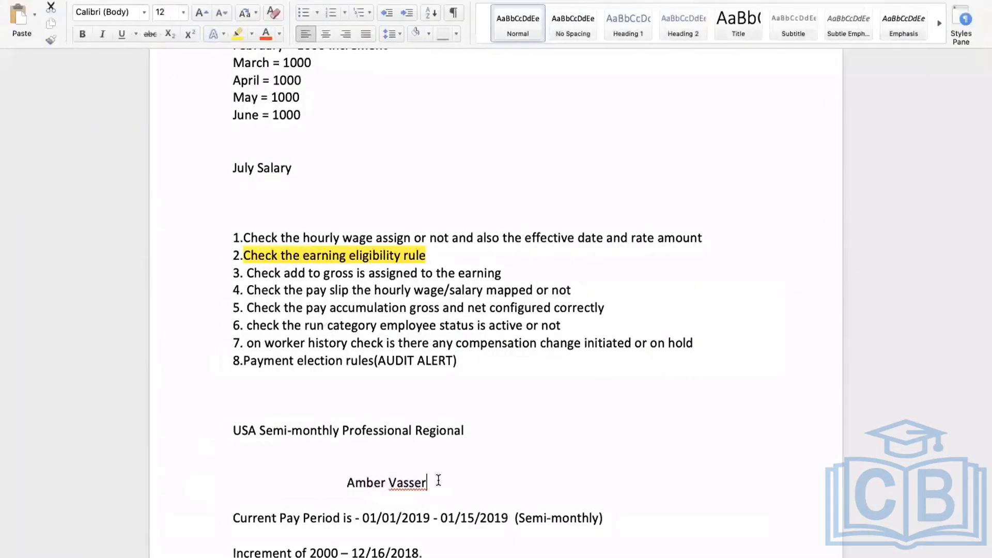
left_click_drag(438, 480, 355, 484)
key("ctrl+c")
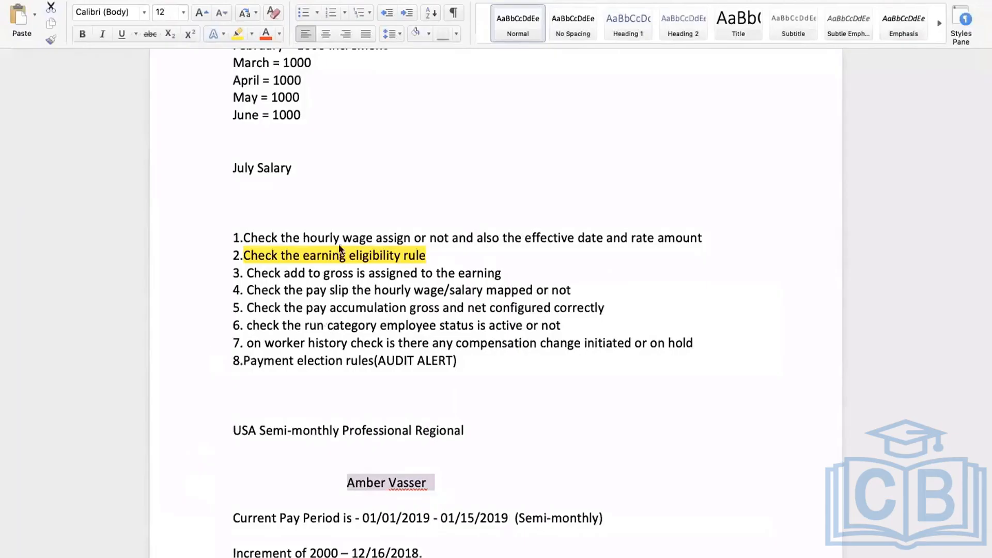
key("ctrl+Right")
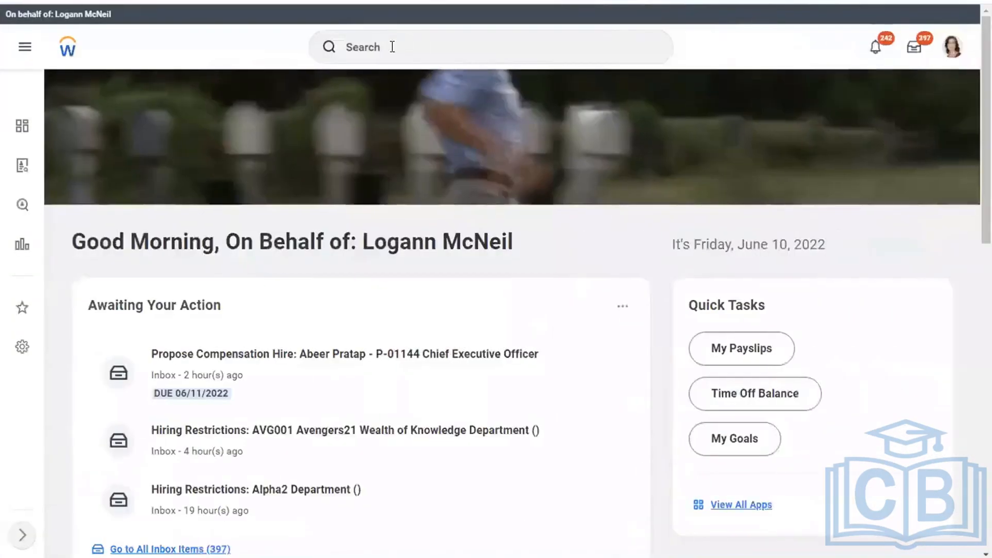
Search for the worker by the pasted name and open their compensation details
left_click(378, 47)
key("ctrl+v")
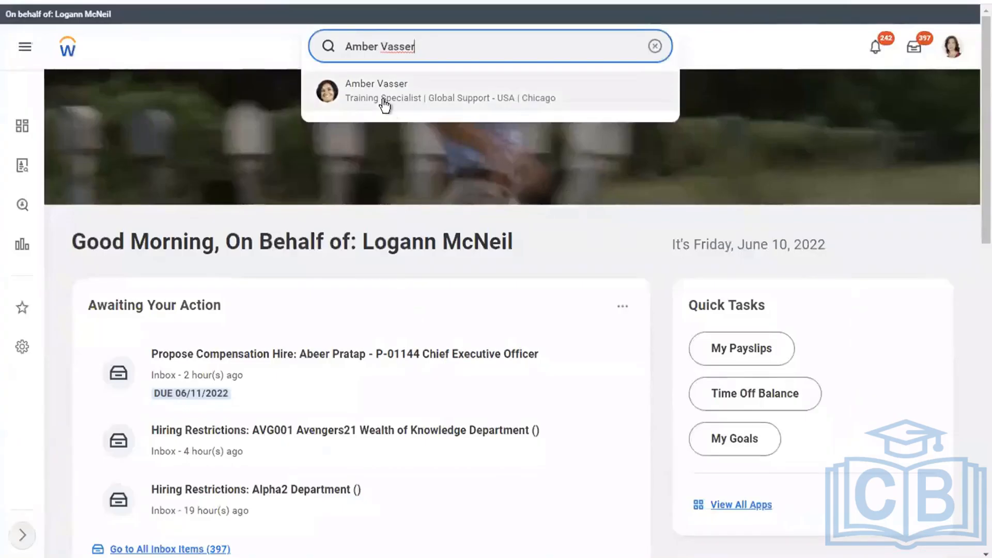
left_click(383, 99)
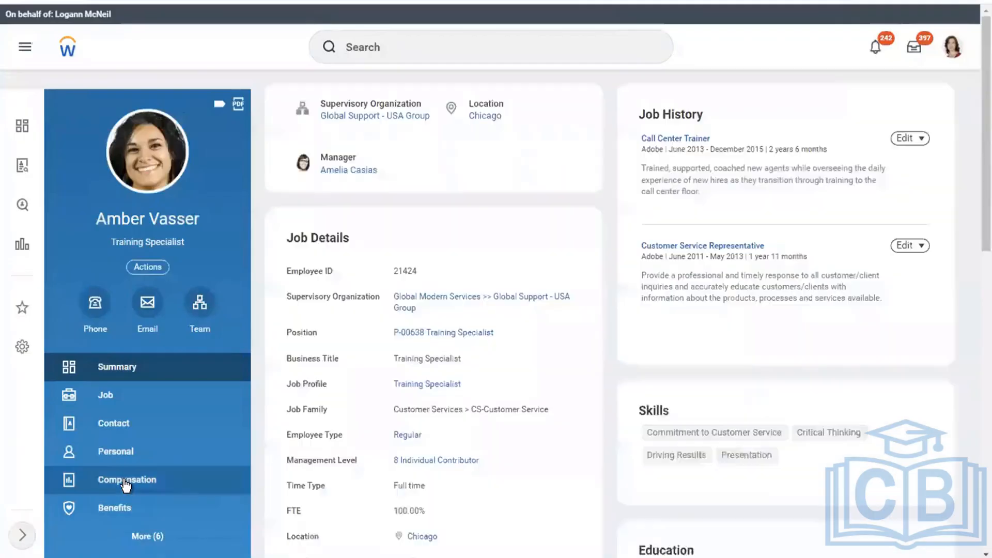
left_click(127, 481)
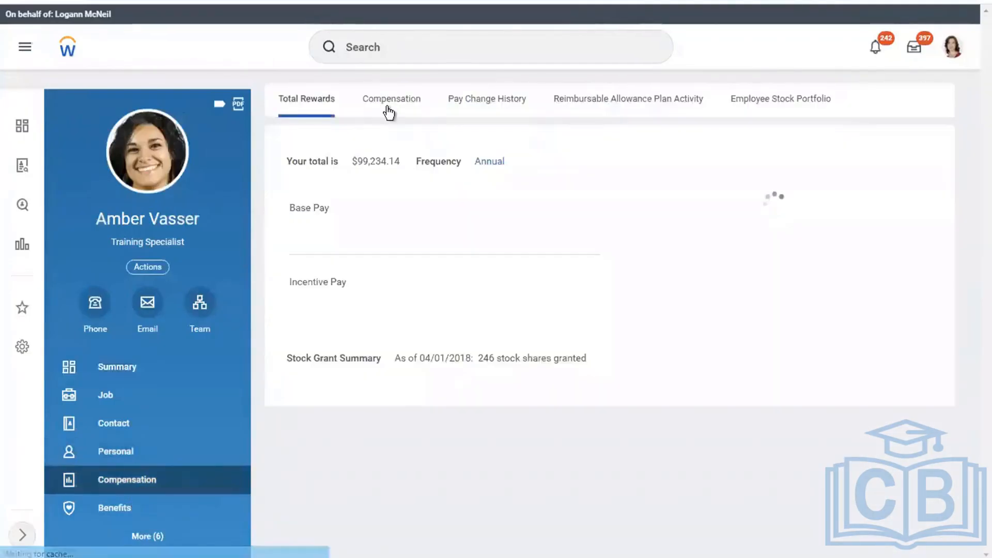
left_click(387, 103)
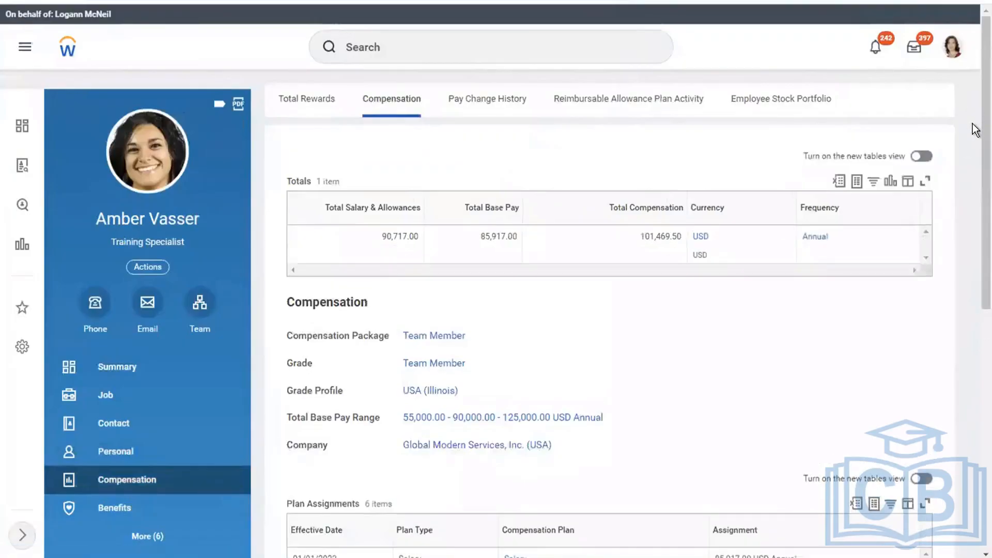
Look over the compensation totals and plan assignments, then open Pay Change History
scroll(976, 219, "down", 3)
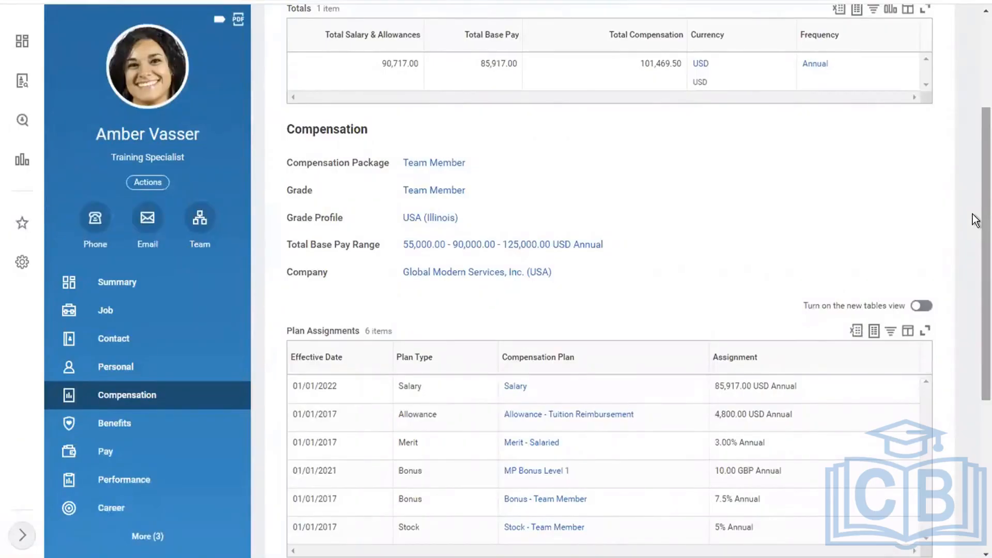
scroll(975, 108, "up", 3)
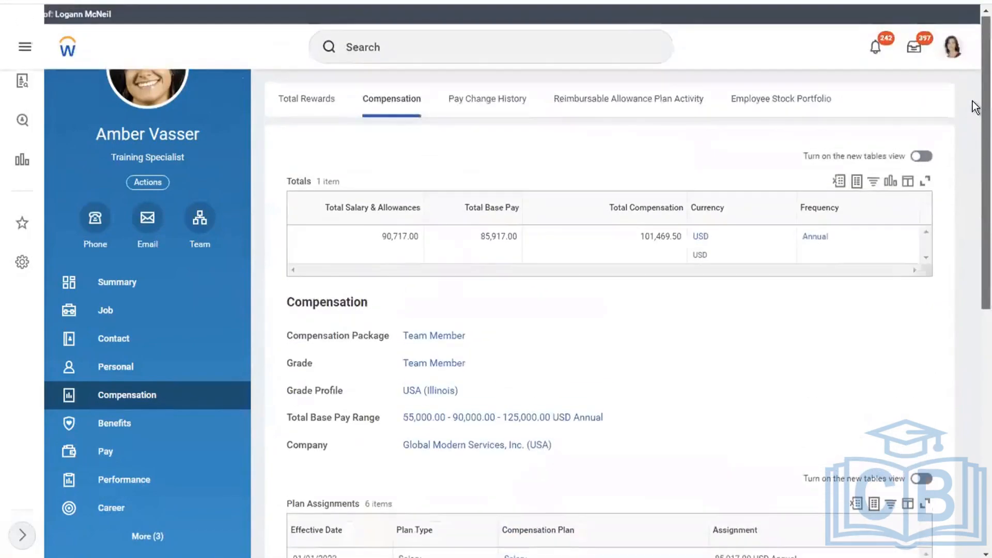
scroll(976, 232, "down", 5)
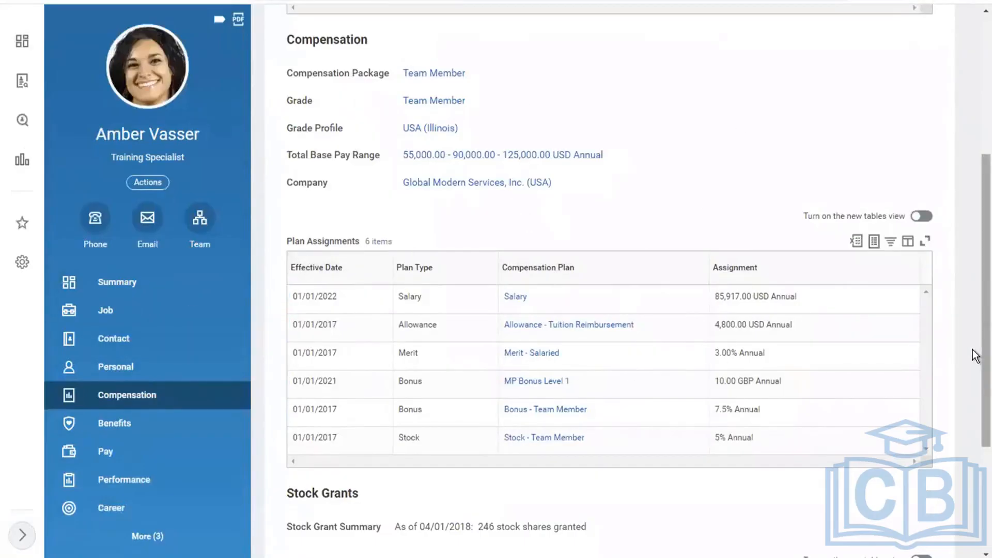
scroll(975, 155, "up", 5)
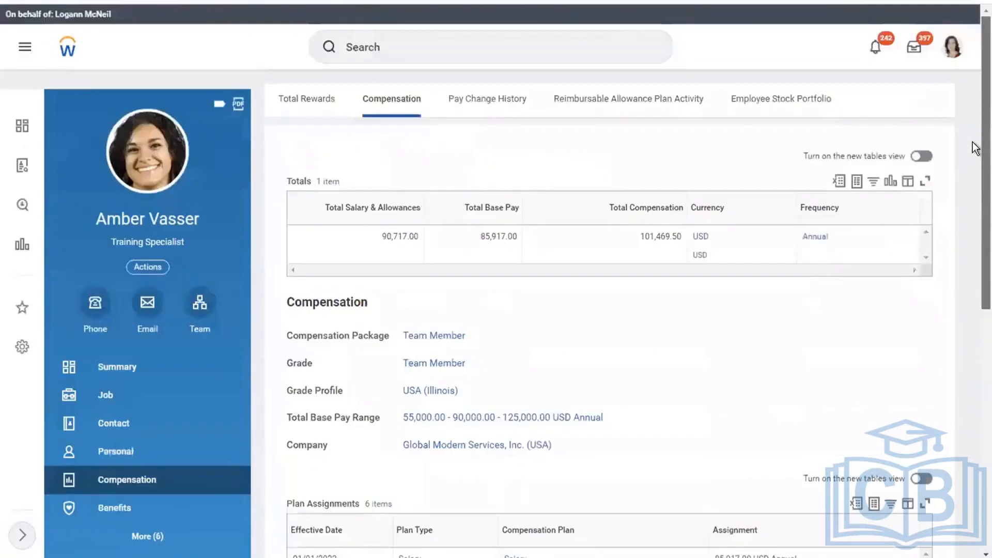
scroll(974, 253, "down", 3)
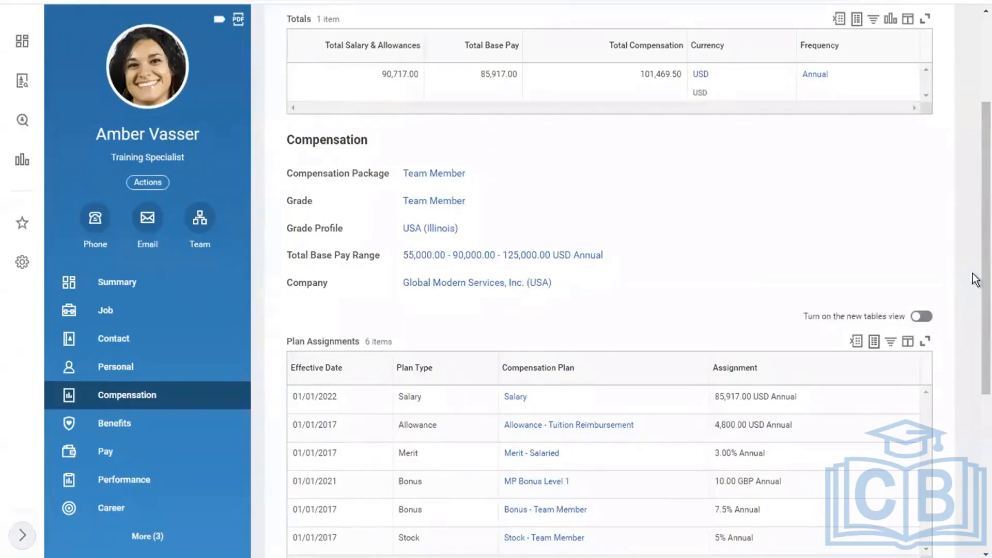
scroll(975, 279, "up", 2)
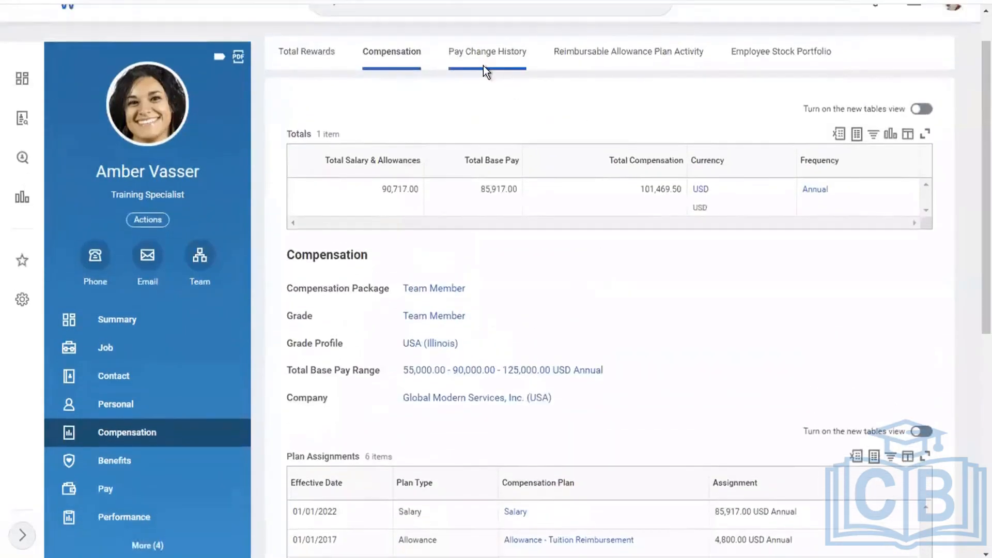
left_click(483, 66)
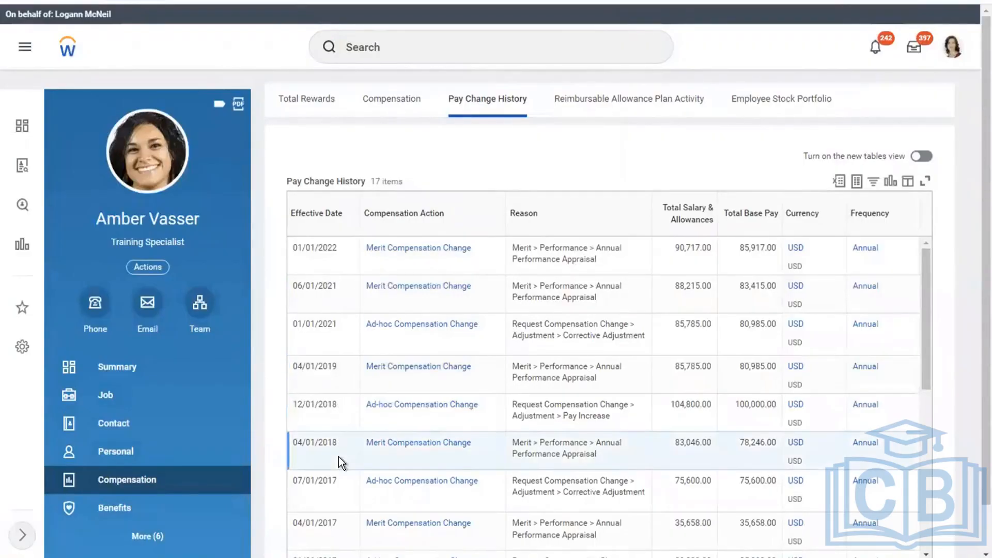
Scroll the 17-entry pay change history and select the 12/01/2018 raise to 100,000.00 base pay
scroll(339, 456, "down", 1)
scroll(339, 457, "down", 1)
scroll(339, 457, "down", 1)
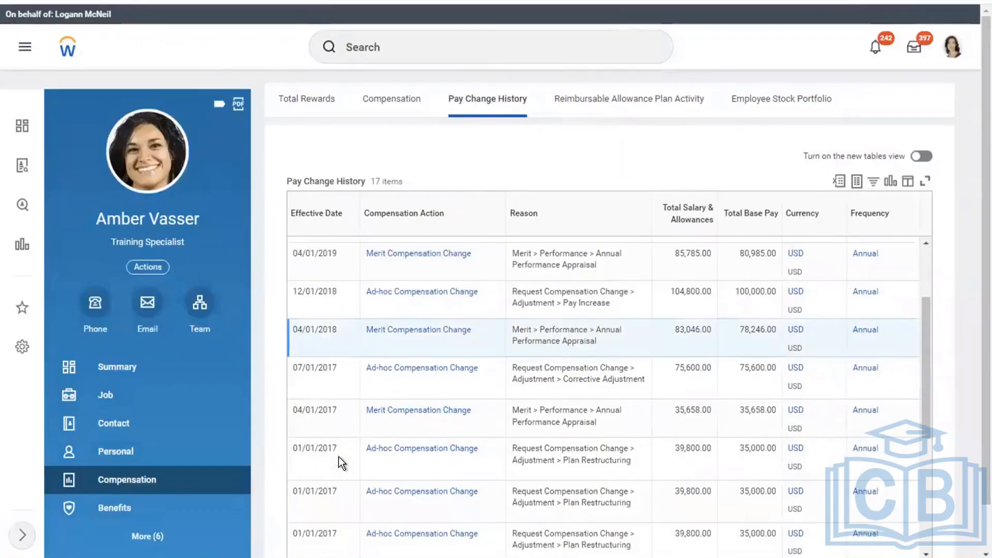
left_click(325, 304)
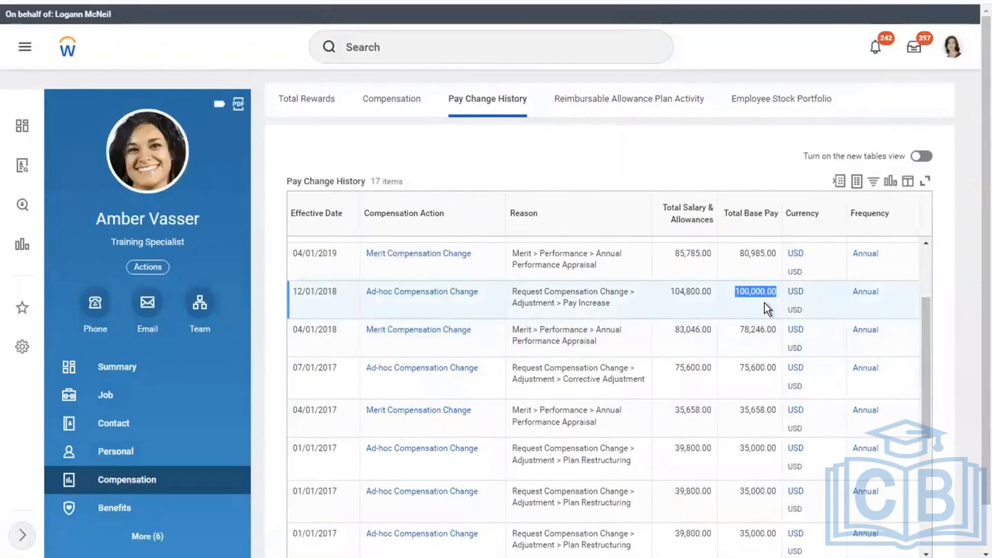
scroll(765, 303, "up", 1)
scroll(764, 303, "up", 1)
Start rescinding the 04/01/2019 Merit Compensation Change through its business process actions
scroll(764, 309, "up", 1)
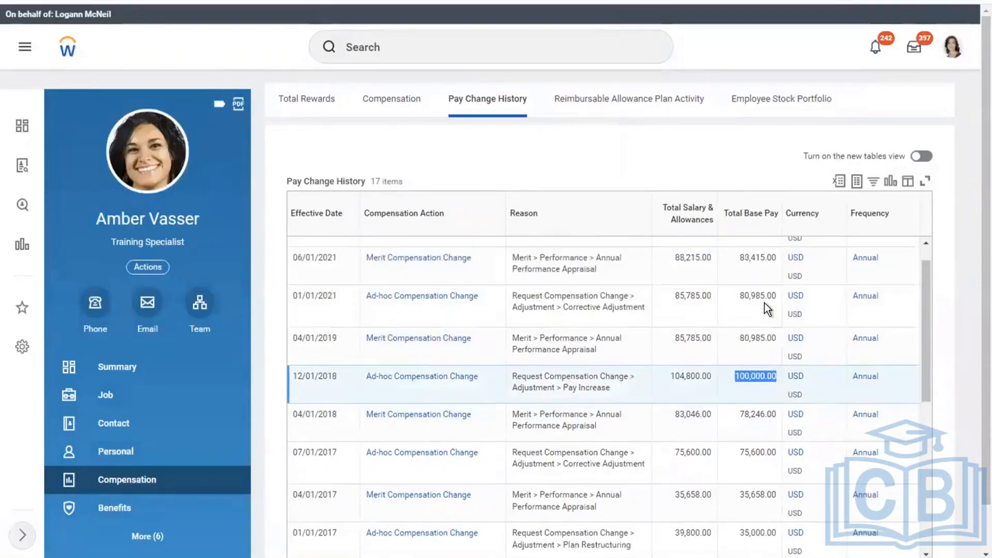
scroll(764, 309, "up", 1)
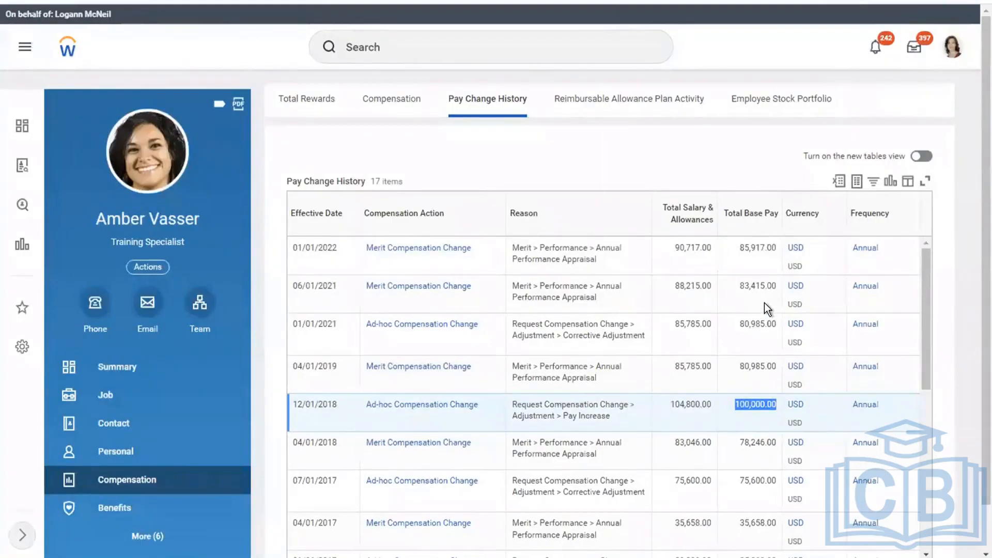
mouse_move(479, 370)
left_click(481, 367)
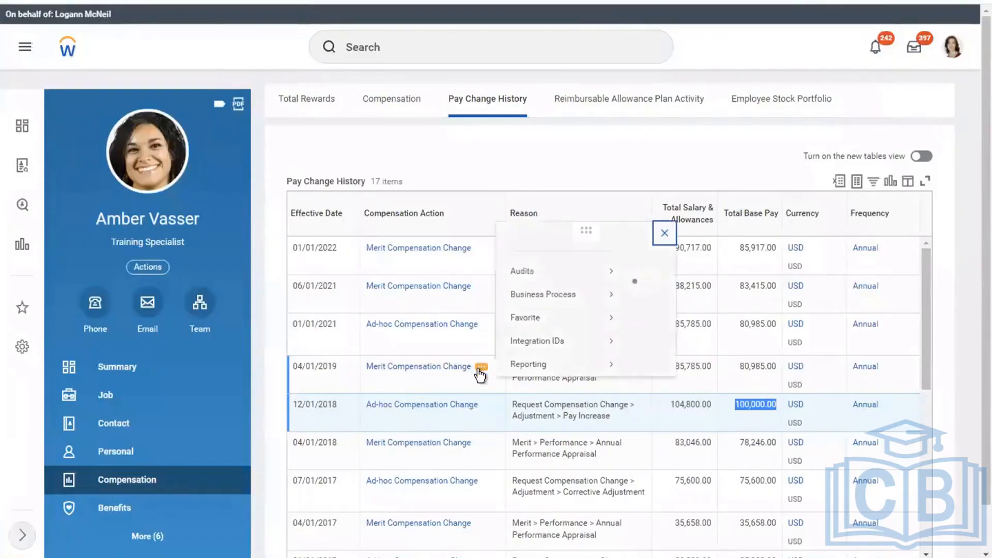
mouse_move(555, 250)
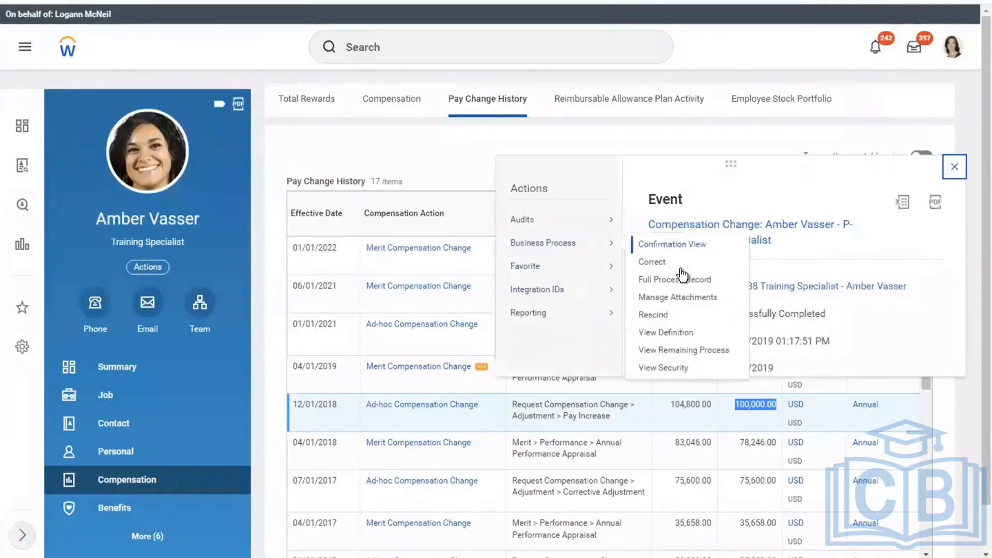
left_click(650, 316)
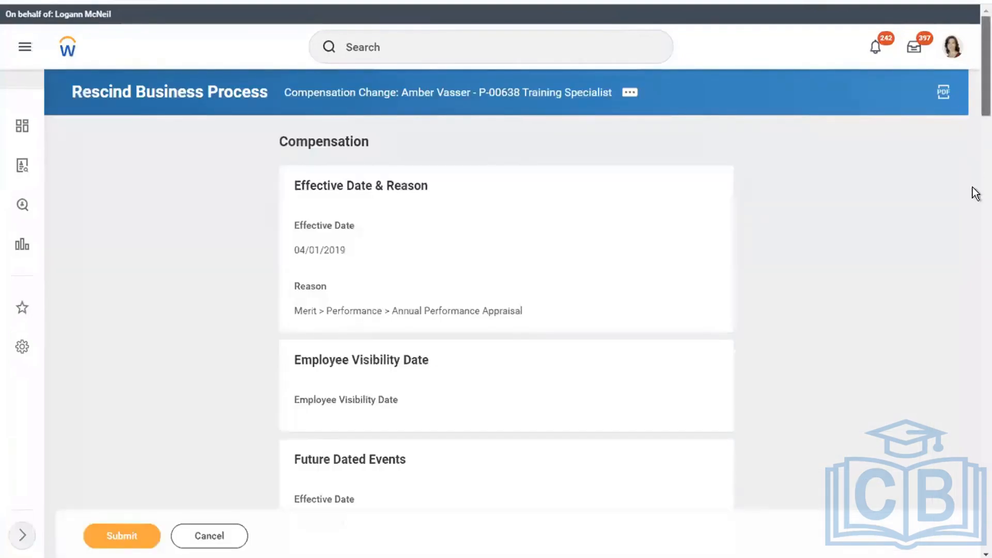
Add the comment 'test' to the rescind request and submit it
scroll(975, 309, "down", 5)
scroll(975, 309, "down", 20)
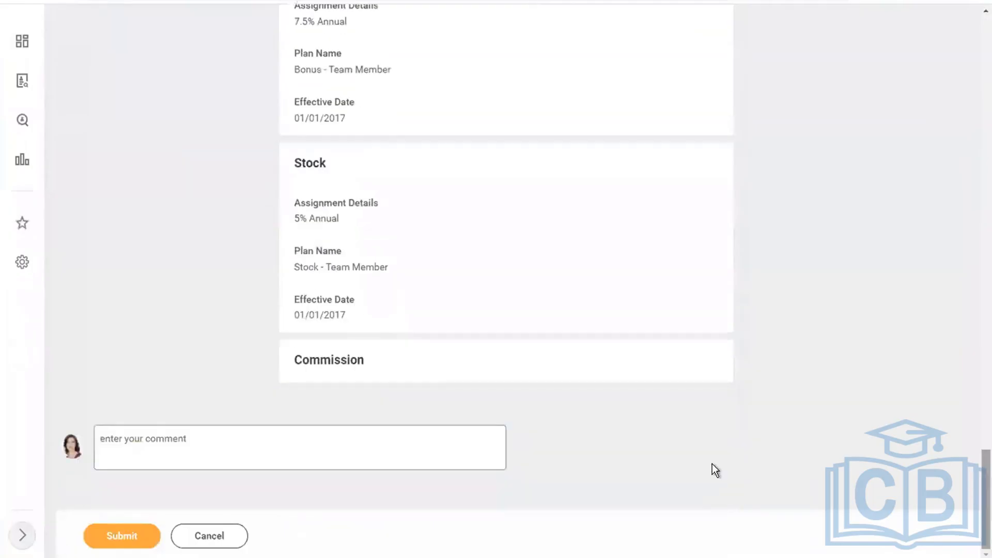
left_click(403, 456)
type("test")
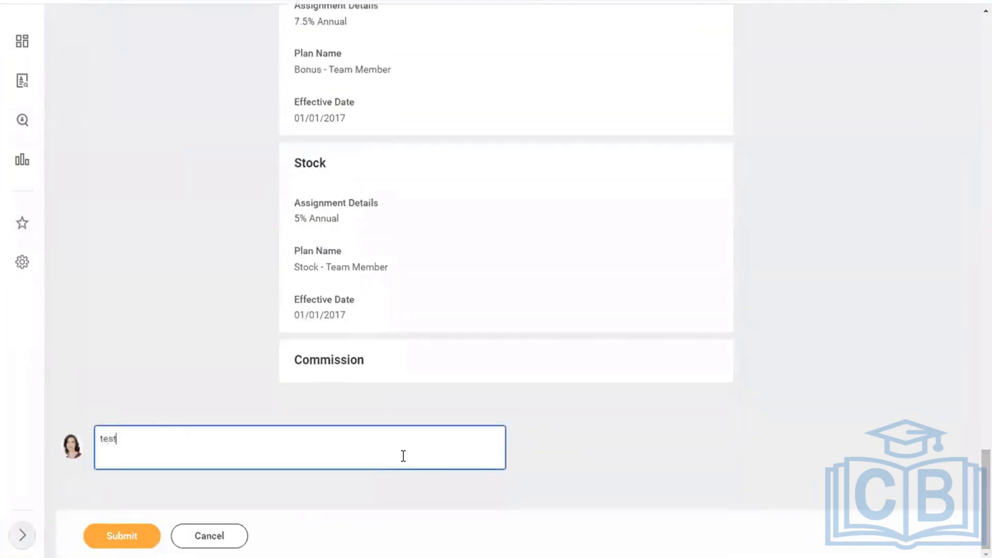
left_click(133, 535)
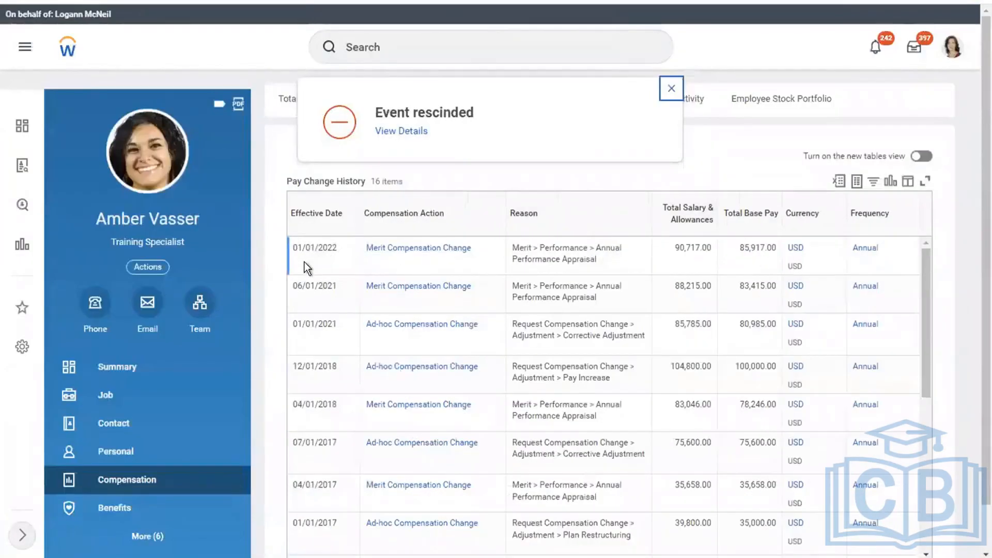
mouse_move(471, 249)
Try to rescind the 01/01/2022 merit change and read why the in-progress compensation review blocks it
left_click(481, 248)
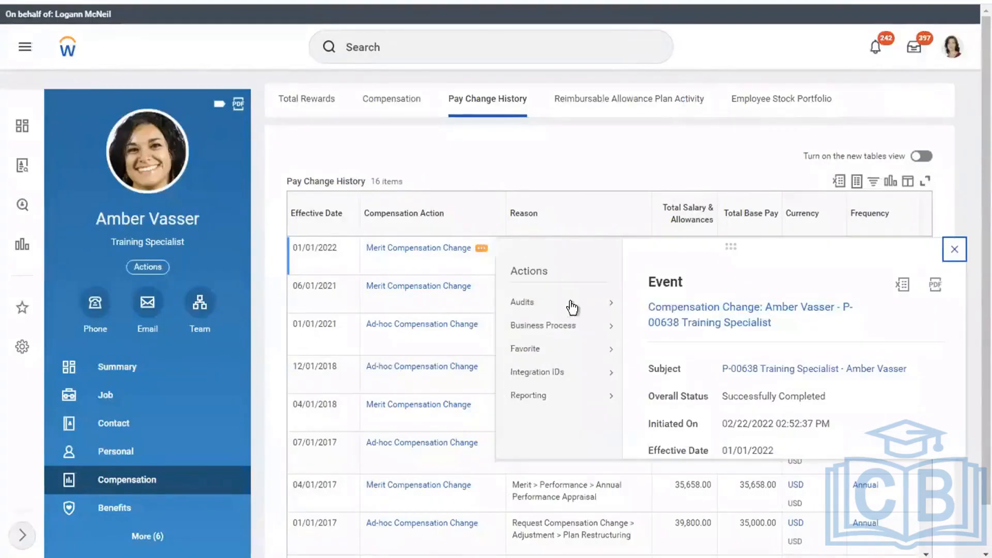
mouse_move(560, 327)
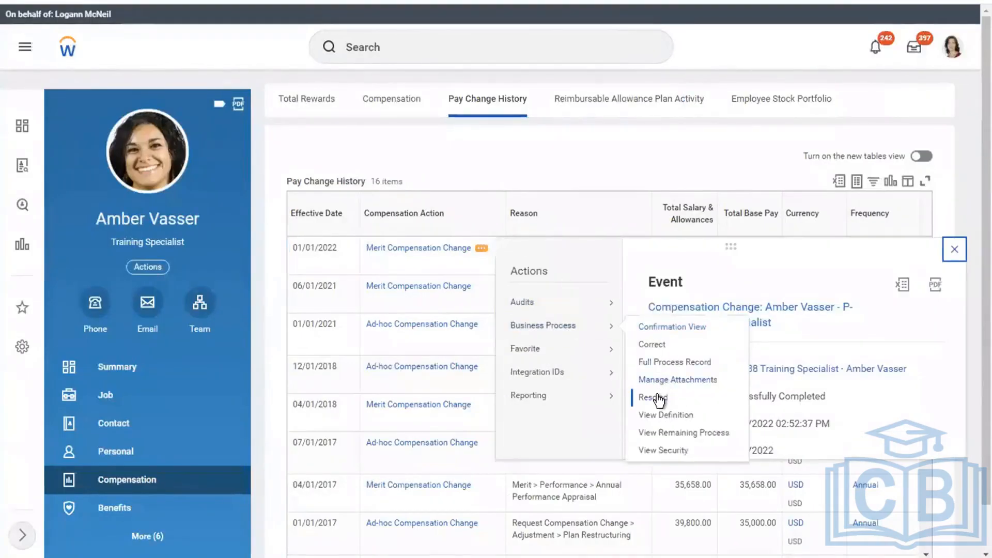
left_click(658, 397)
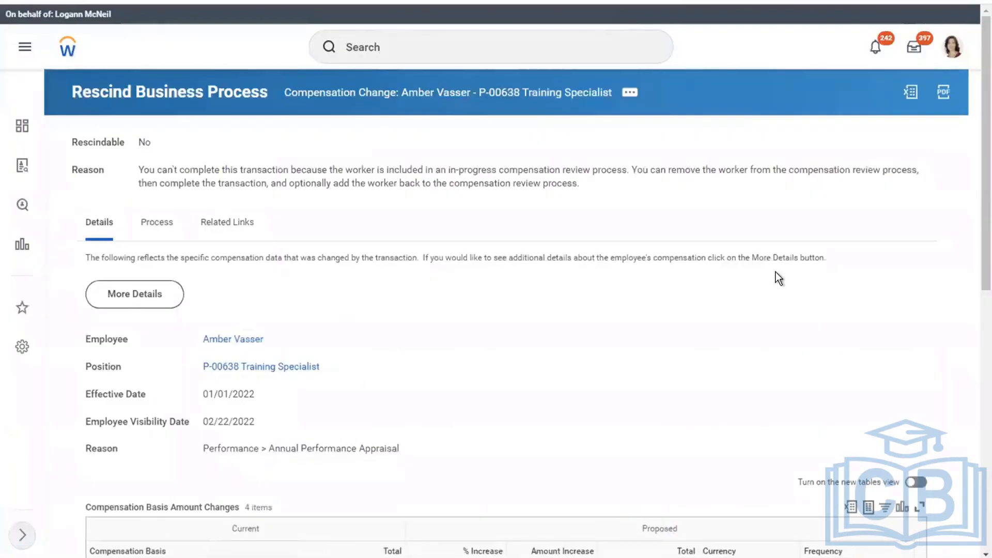
left_click_drag(139, 172, 446, 183)
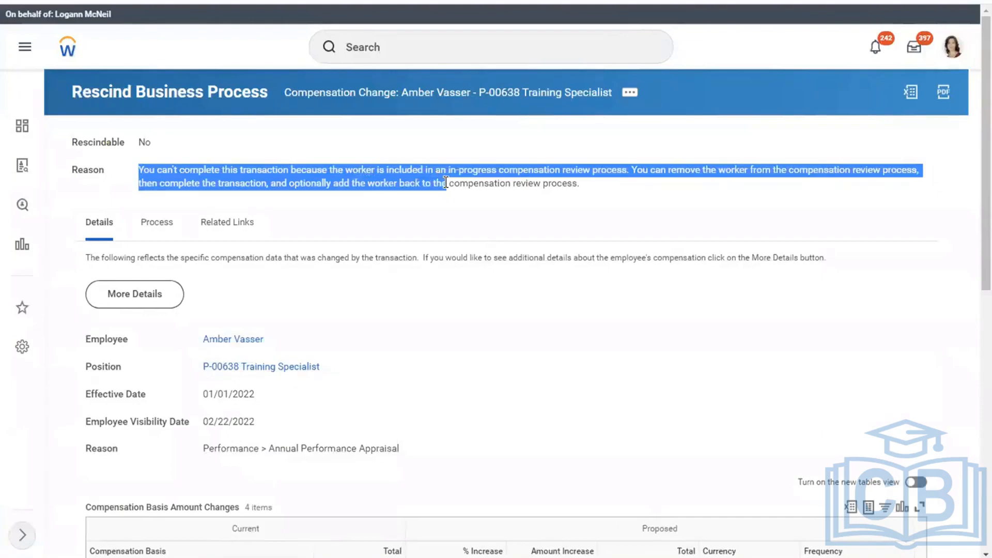
left_click(158, 230)
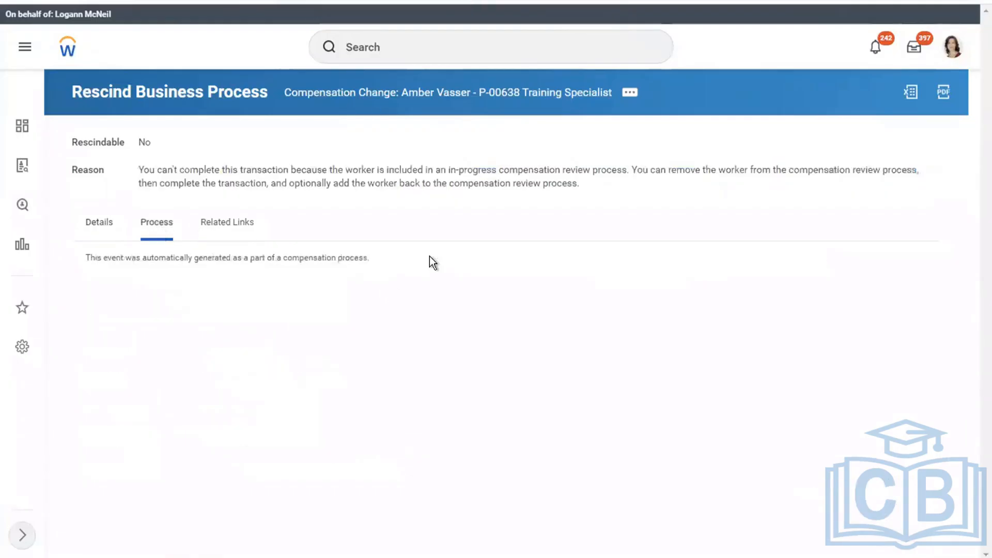
left_click(629, 94)
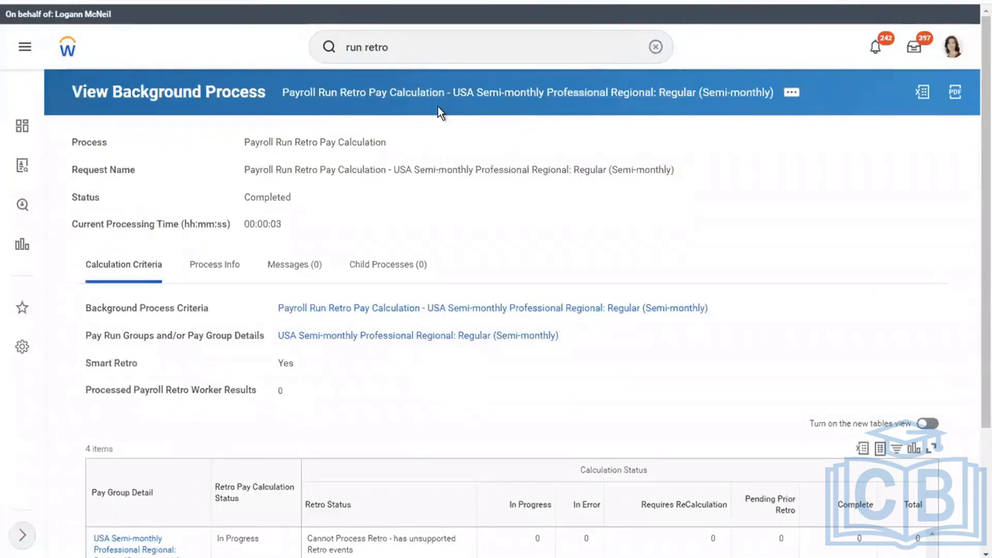
Search 'run retro' and run Retro Pay Calculation for the USA Semi-monthly Professional Regional pay group
double_click(407, 49)
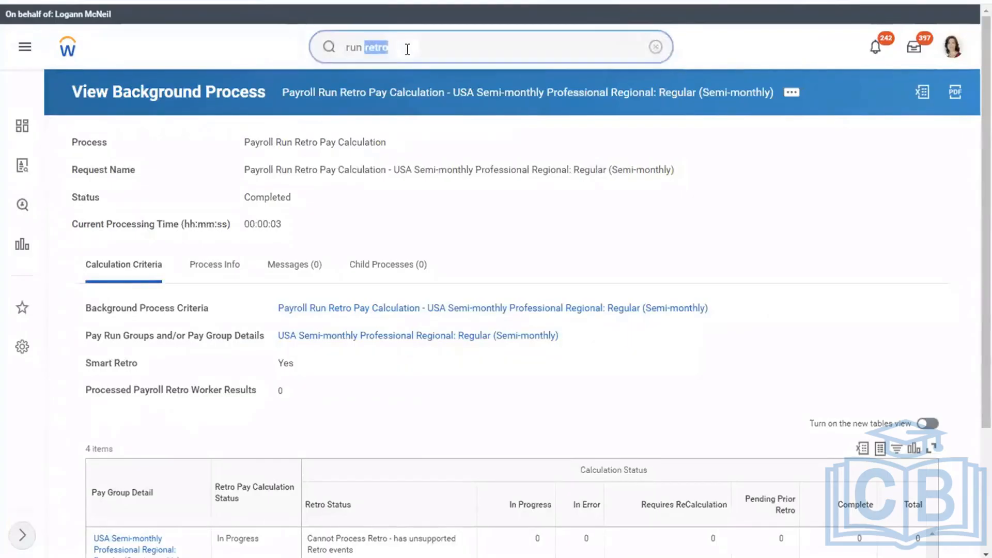
key("Return")
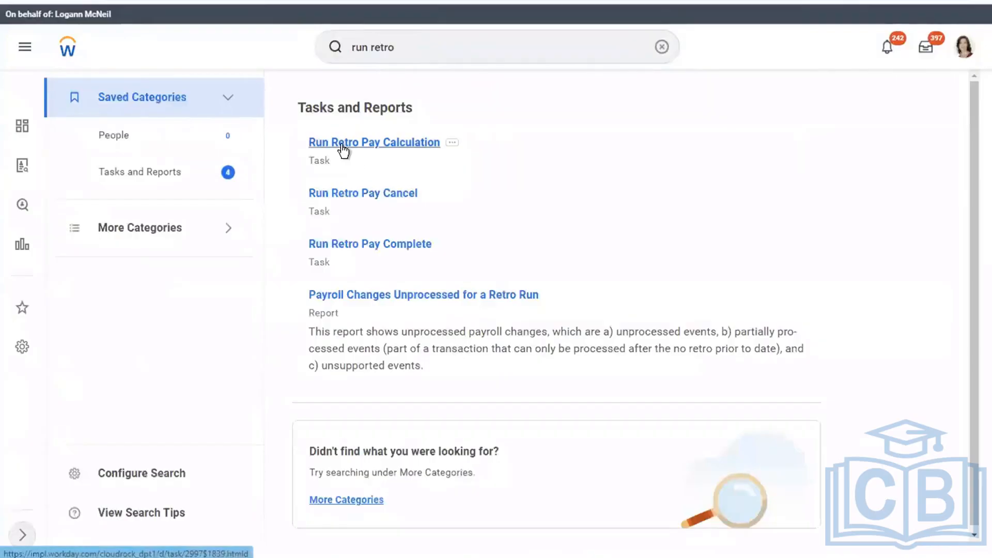
left_click(342, 145)
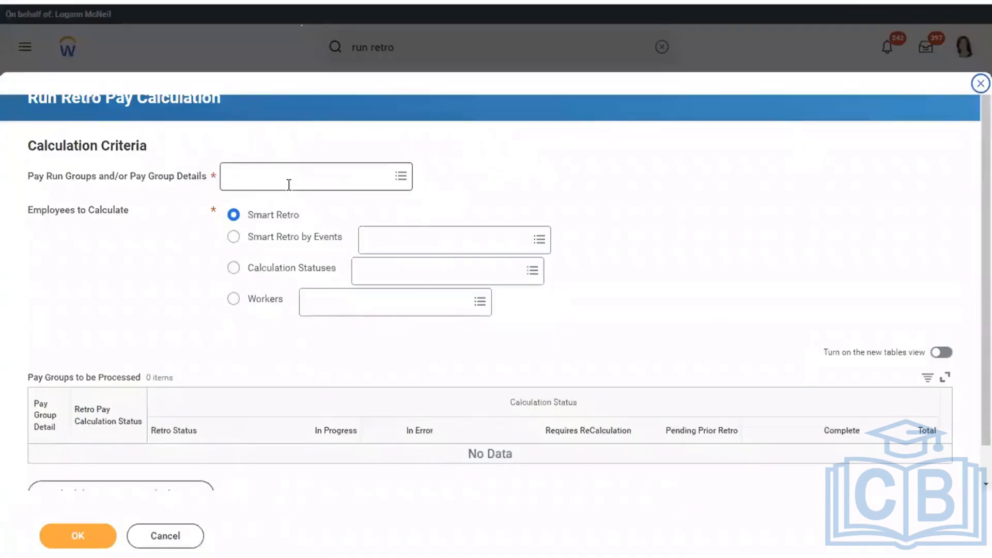
left_click(289, 185)
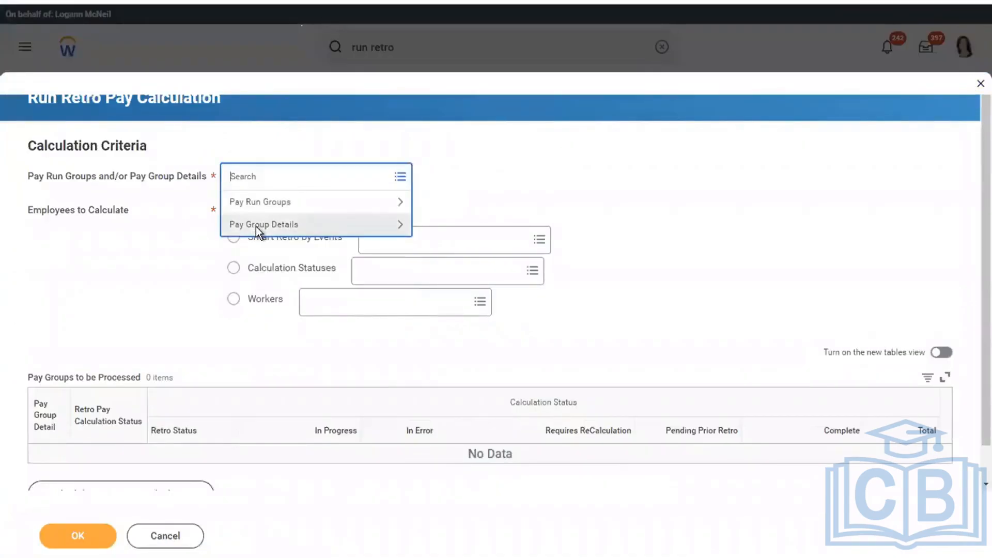
left_click(257, 226)
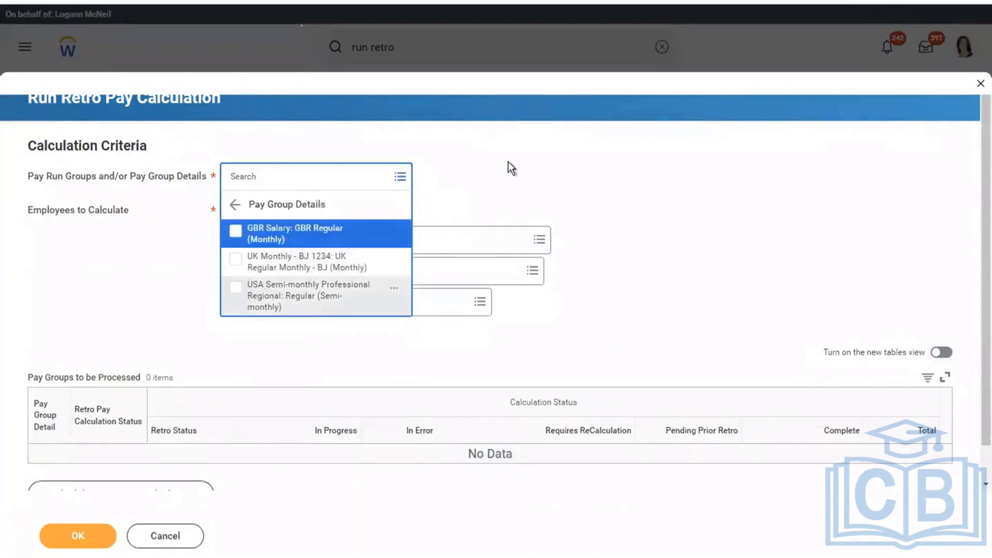
left_click(508, 161)
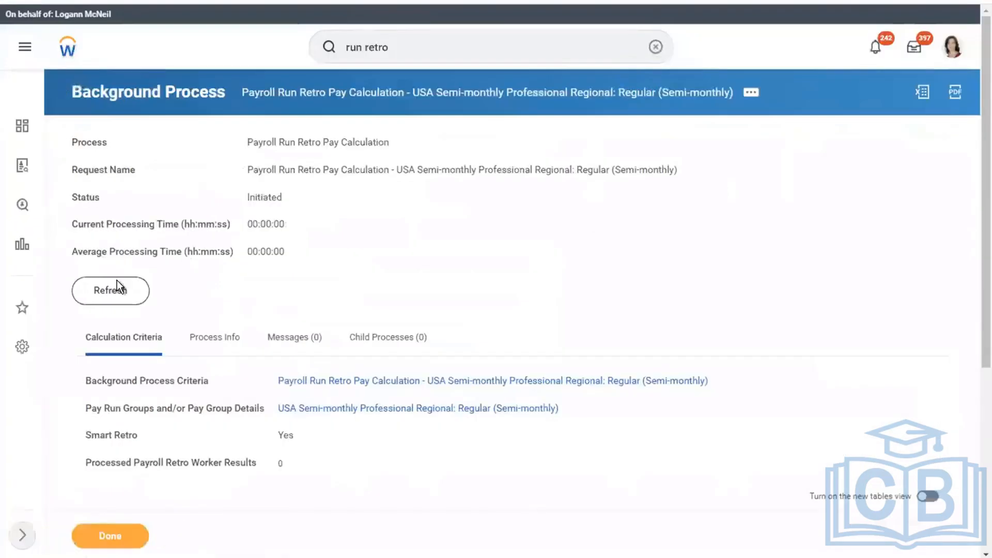
Refresh the retro calculation and open the worker with the in-progress supported retro
left_click(113, 284)
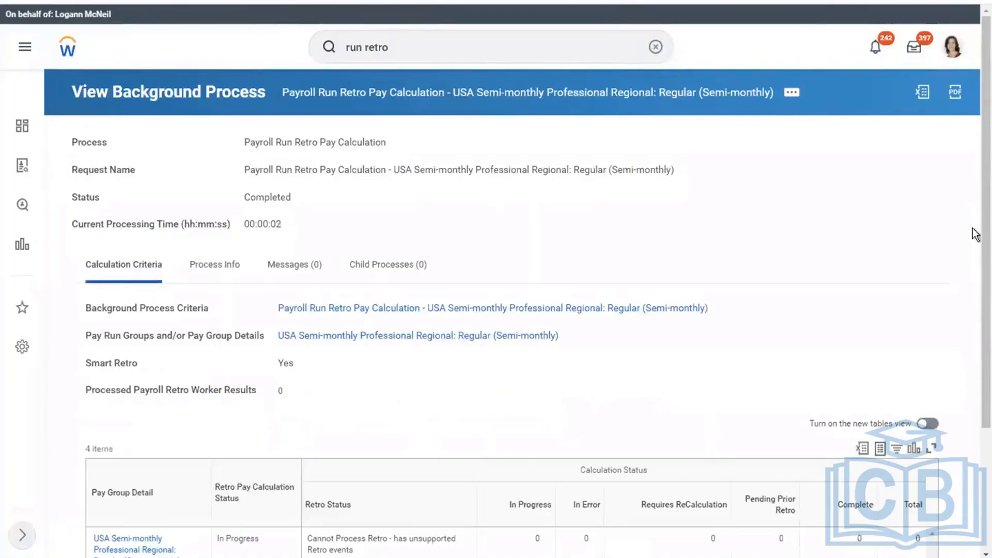
left_click_drag(975, 279, 974, 419)
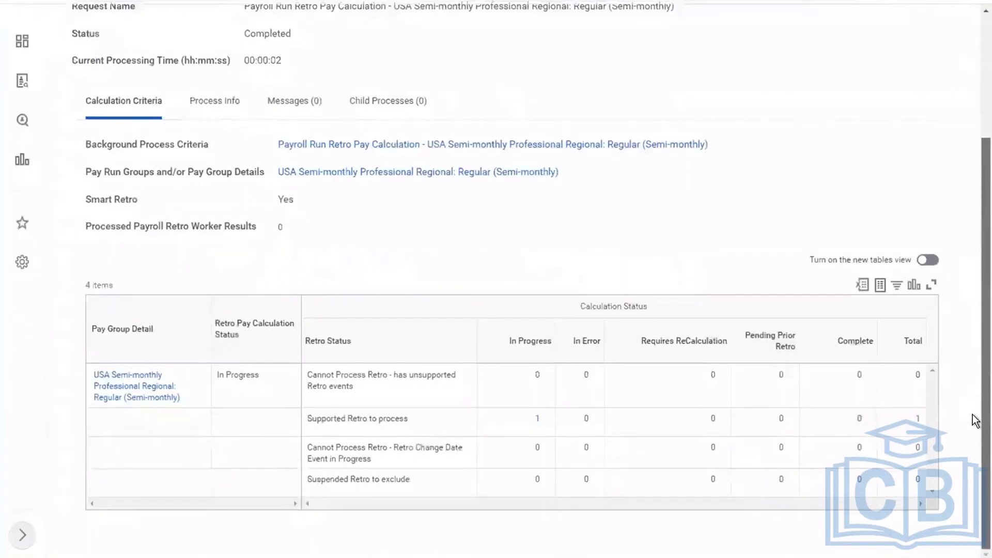
left_click(536, 421)
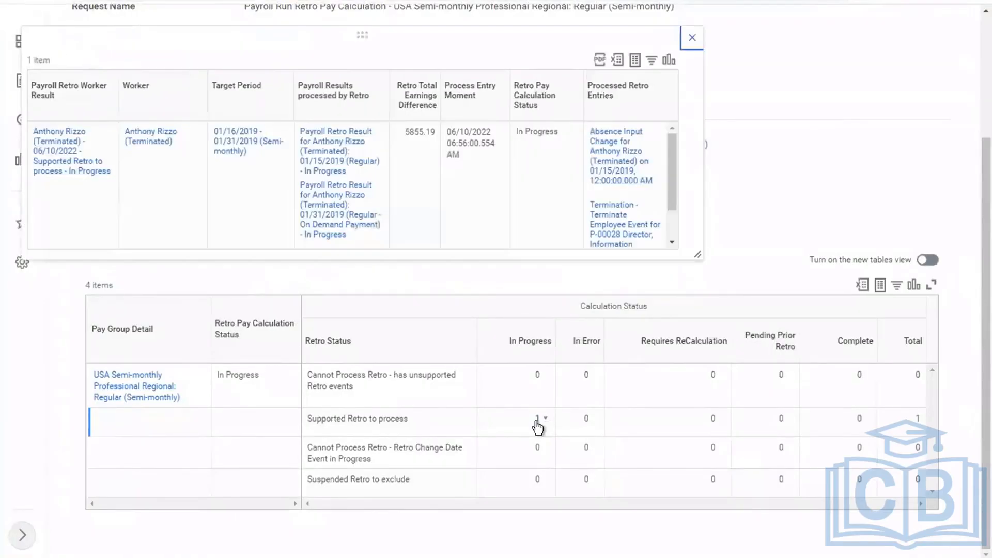
left_click_drag(985, 368, 986, 47)
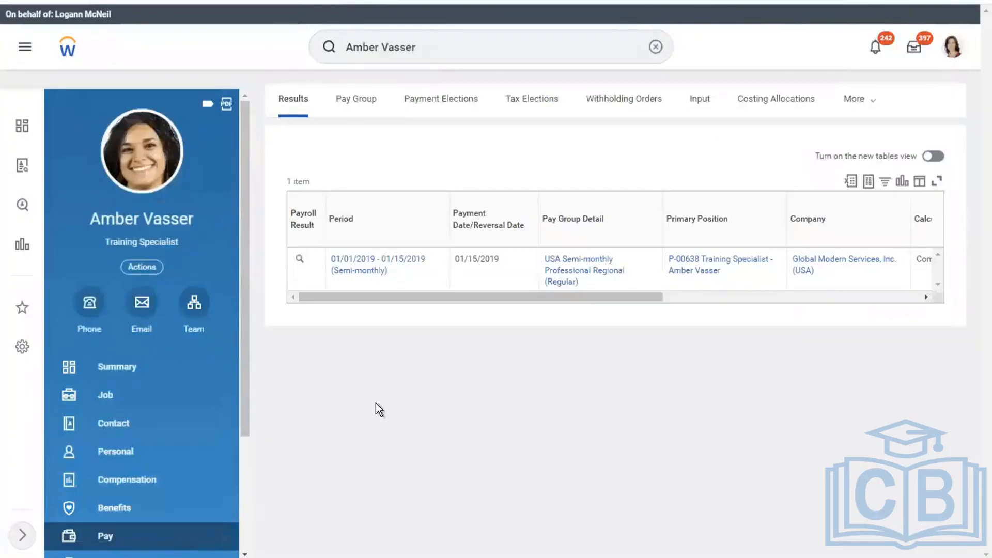
Open the worker's compensation Pay Change History and examine the 12/01/2018 pay increase
left_click(122, 480)
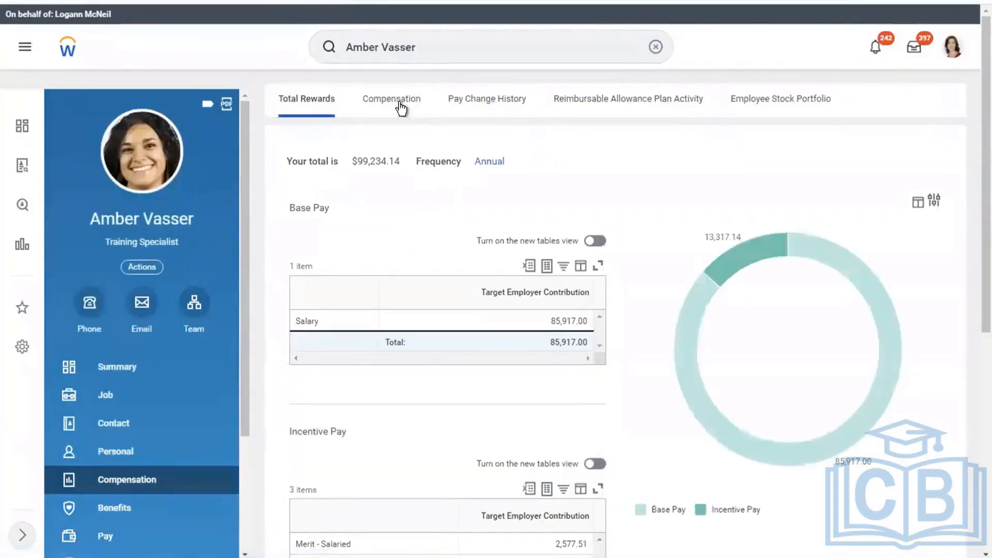
left_click(489, 107)
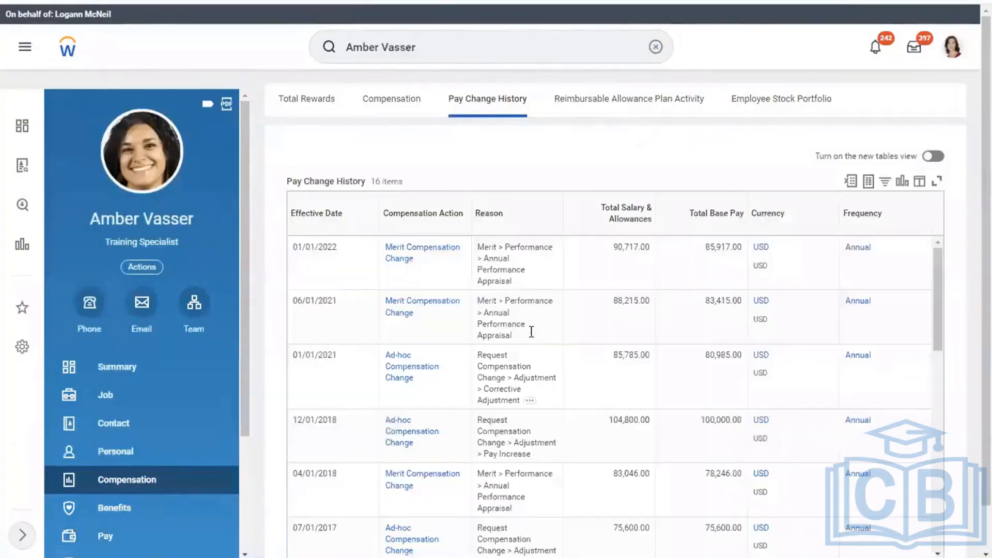
left_click(302, 371)
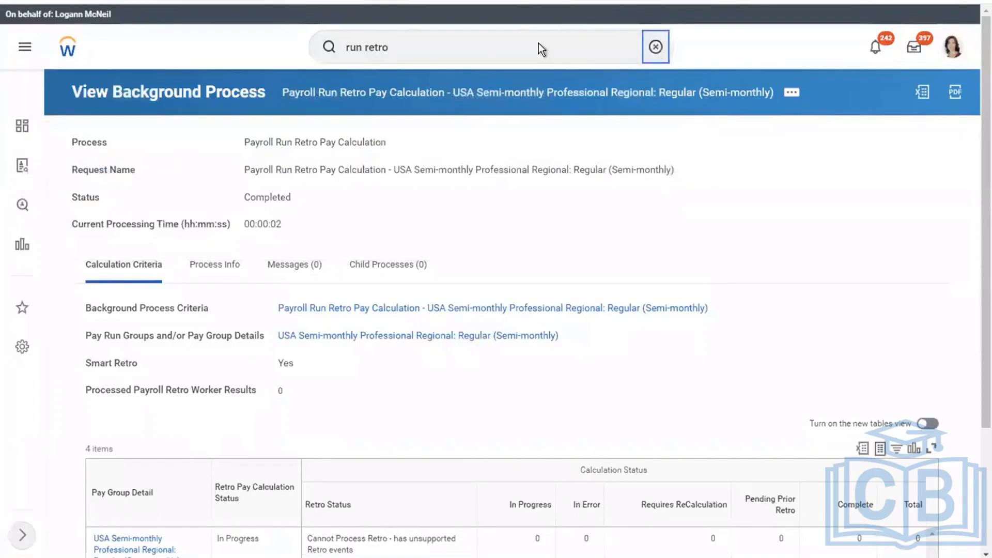
Run Retro Pay Cancel for the USA Semi-monthly Professional Regional pay group and refresh its status
left_click(539, 45)
type("cancel")
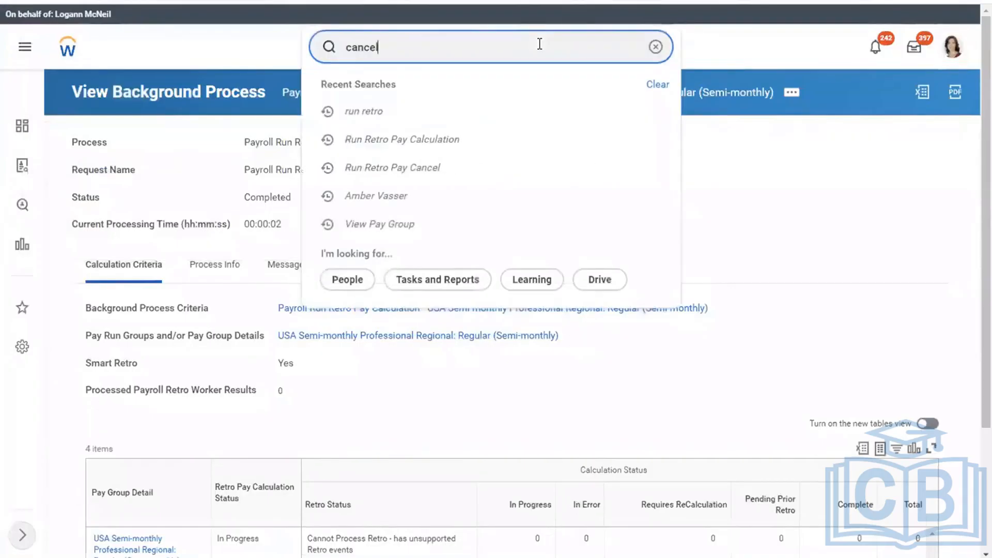
type(" retro")
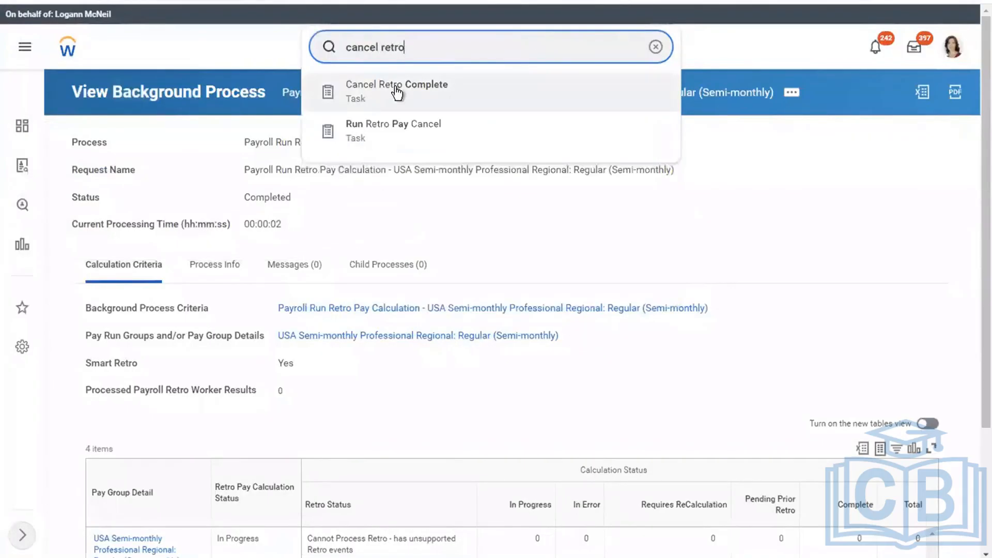
left_click(411, 132)
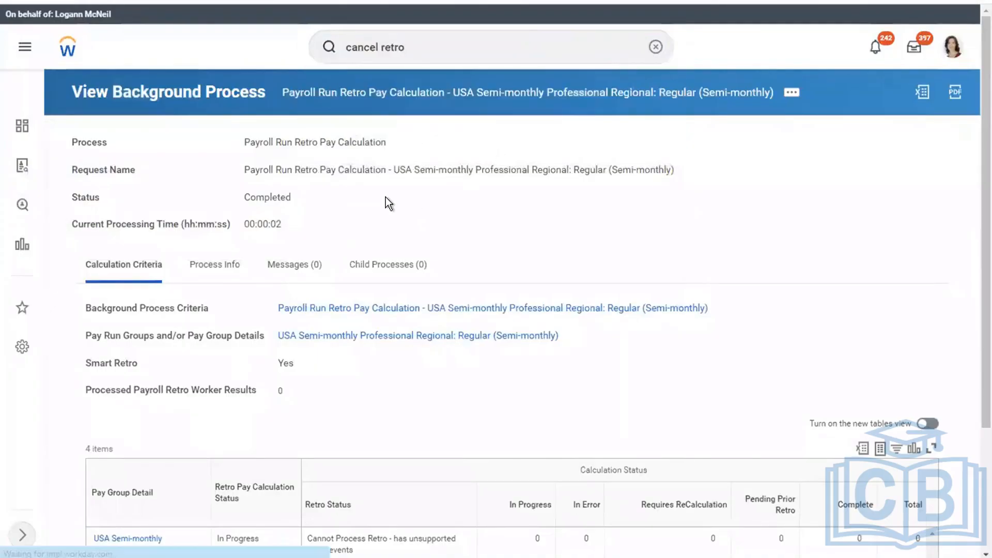
left_click(338, 182)
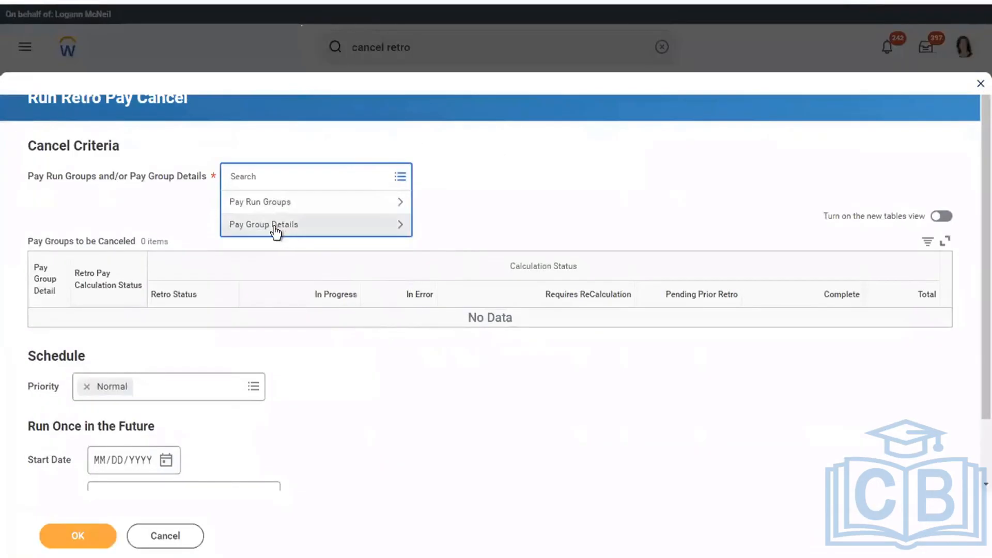
left_click(270, 225)
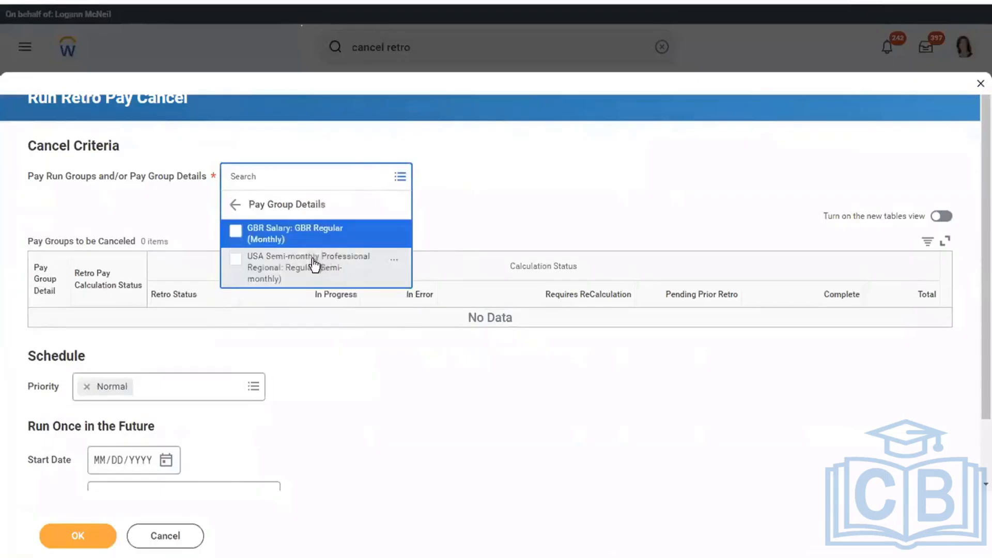
left_click(287, 268)
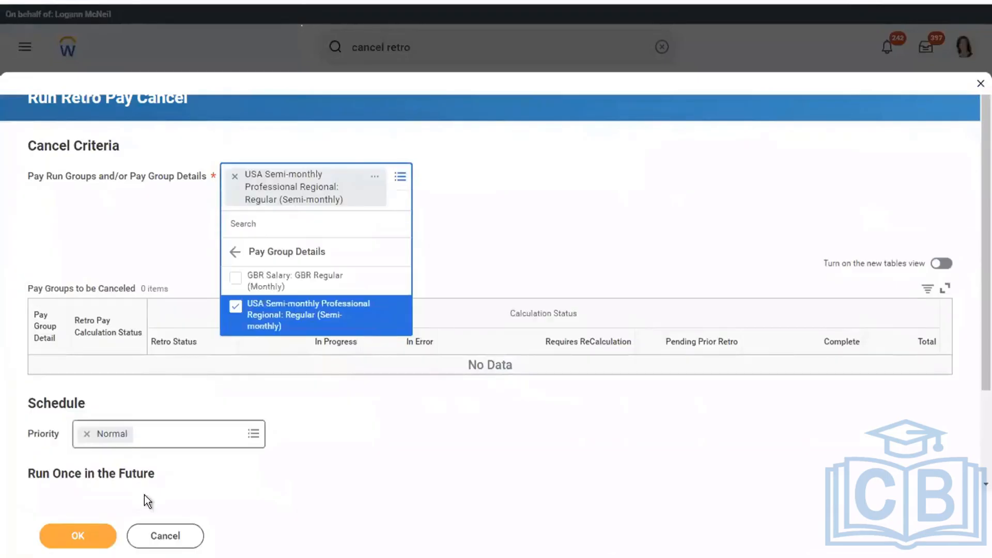
left_click(70, 527)
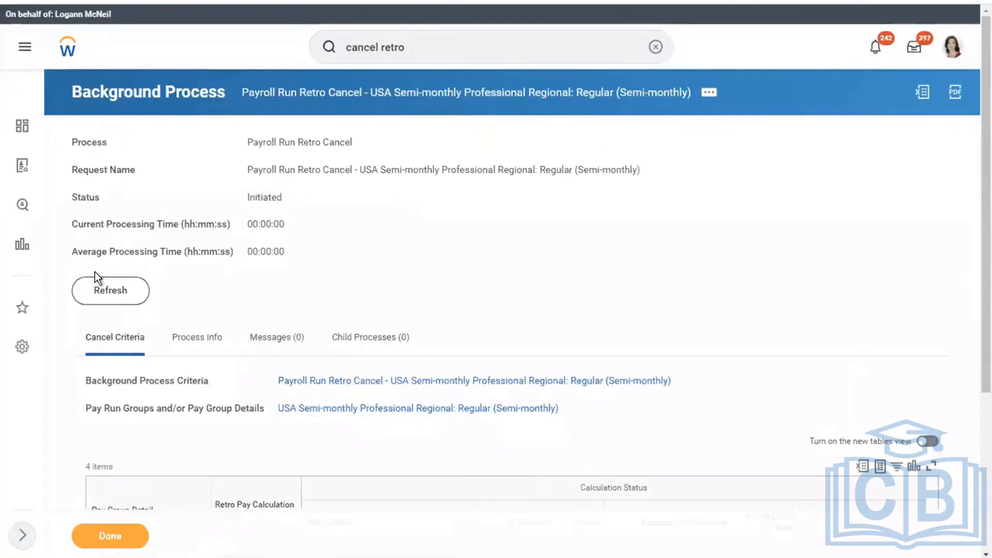
left_click(104, 294)
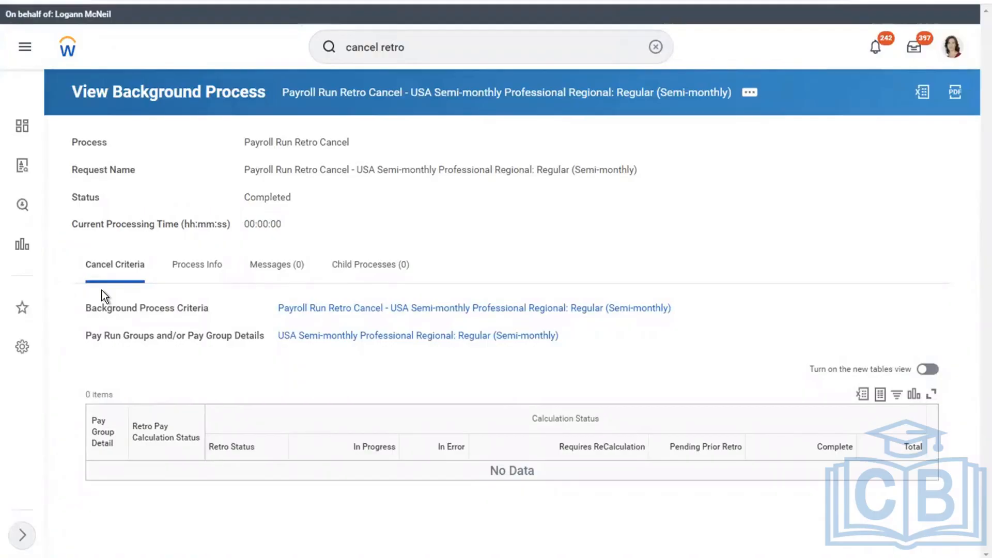
Search 'run retro' and choose the USA Semi-monthly pay group for a new retro calculation
left_click(655, 47)
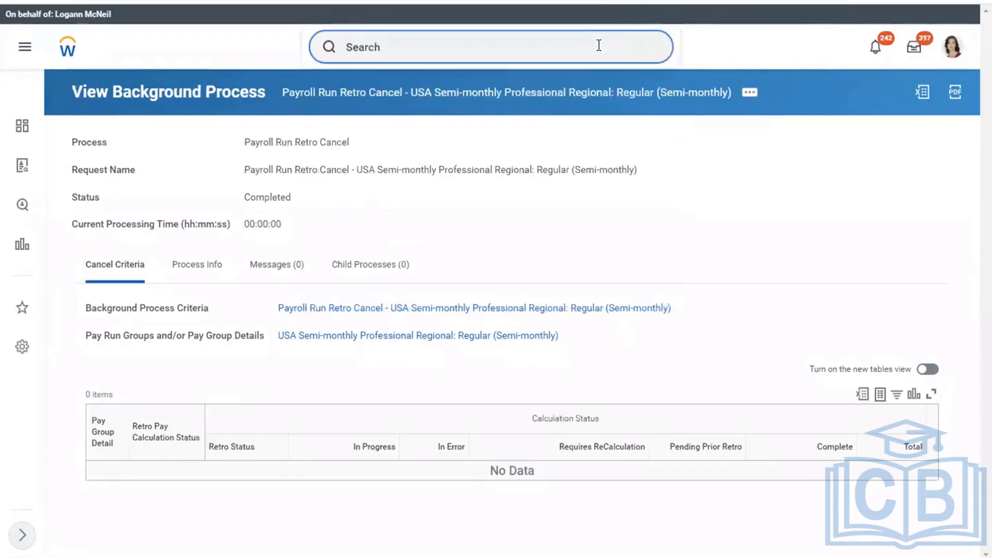
type("run retro")
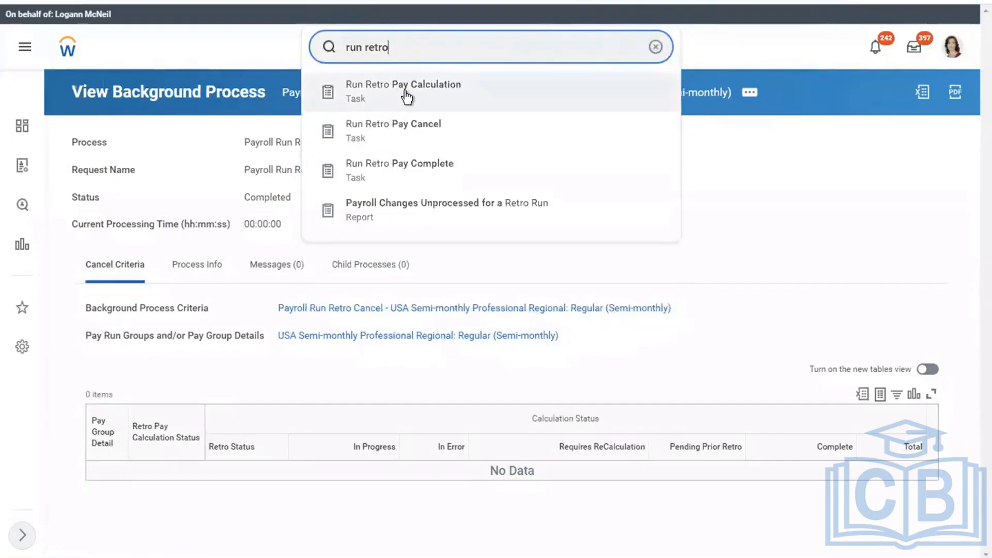
left_click(405, 95)
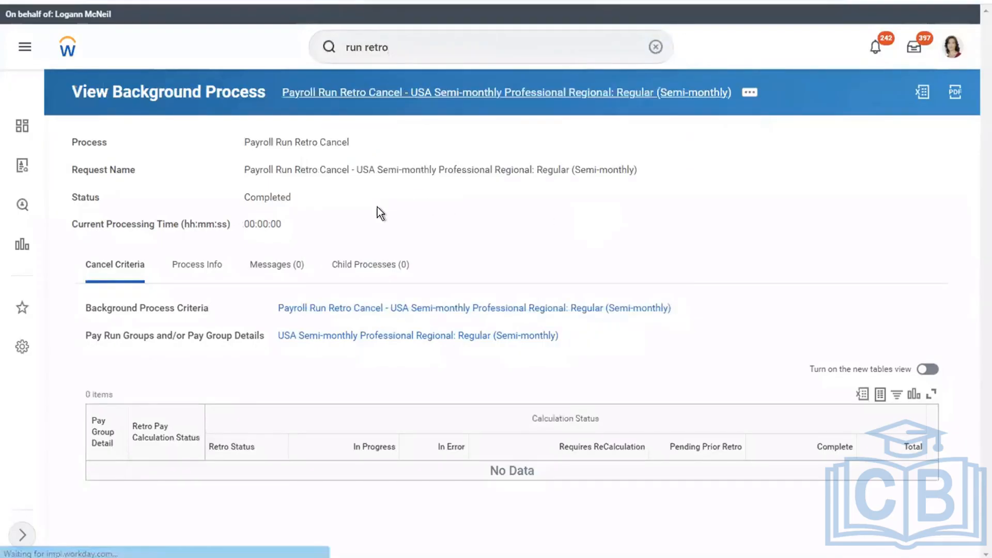
left_click(291, 184)
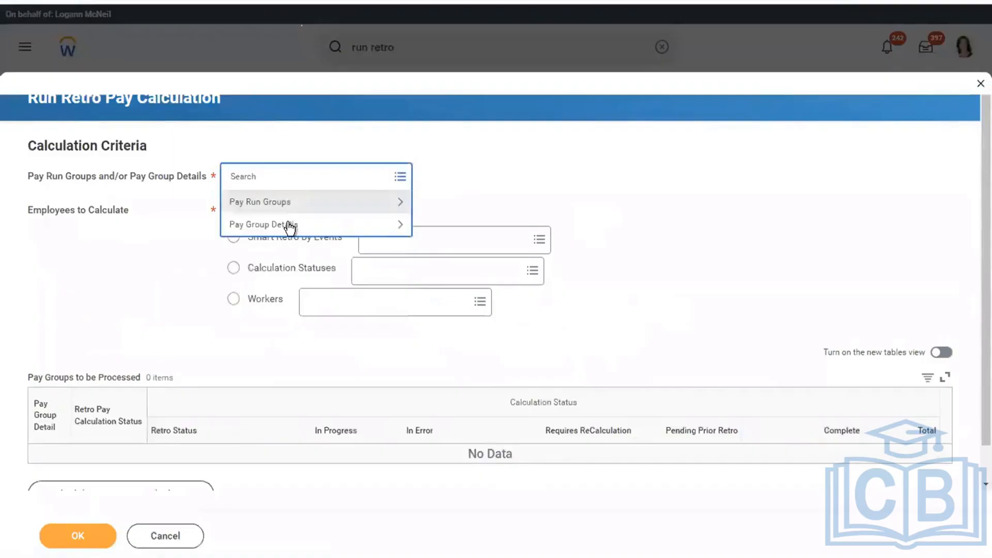
left_click(311, 224)
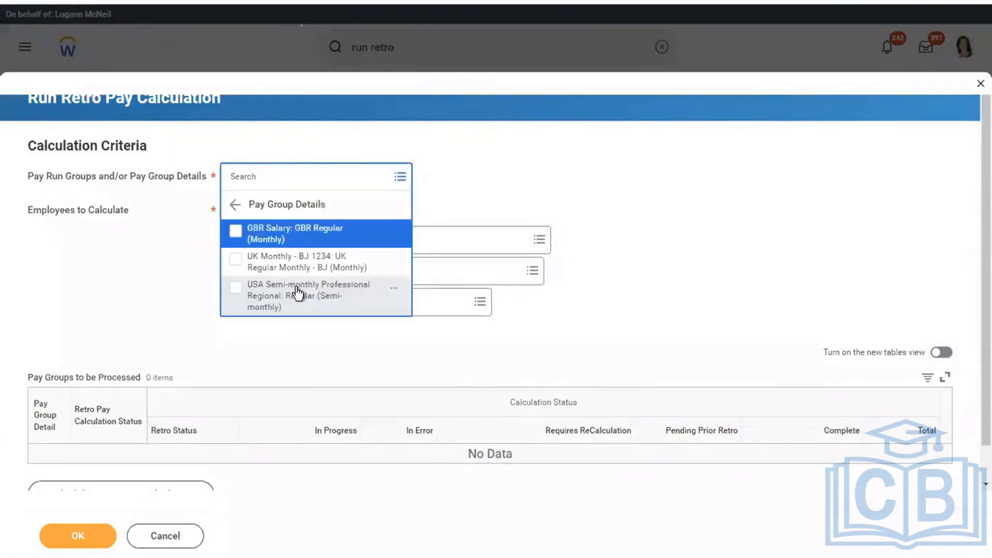
left_click(298, 293)
left_click(448, 216)
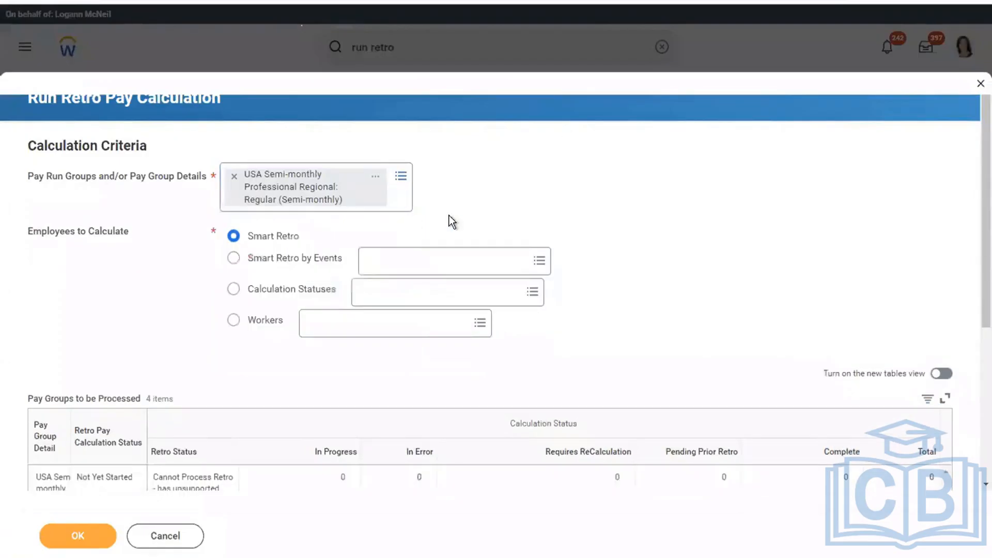
Limit the retro calculation to Compensation Change and Payroll Input events and submit it
left_click(234, 259)
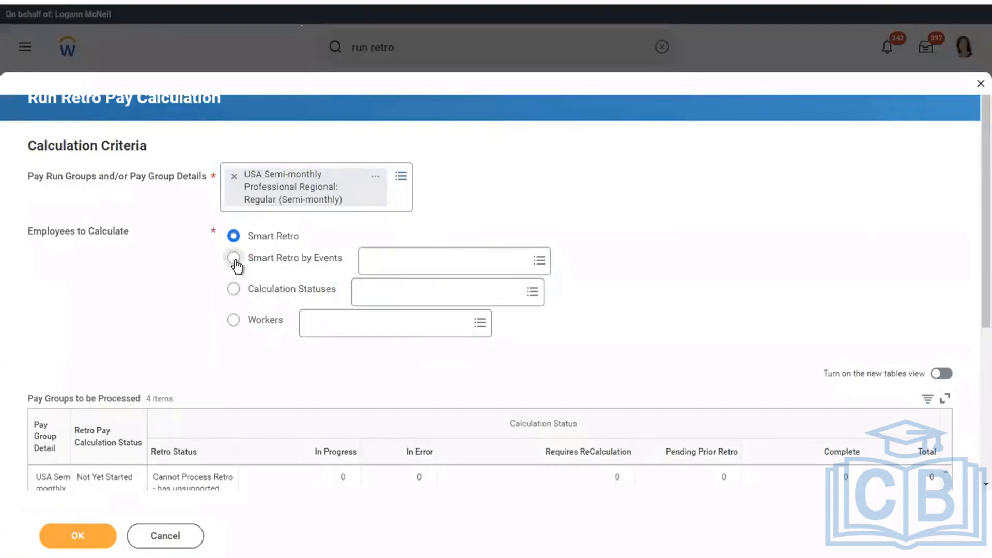
left_click(419, 268)
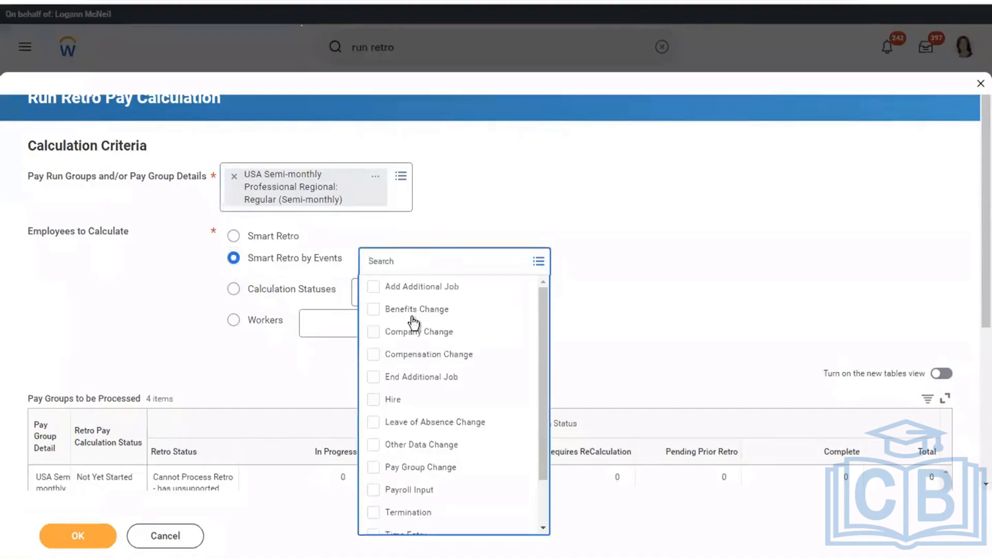
left_click(410, 337)
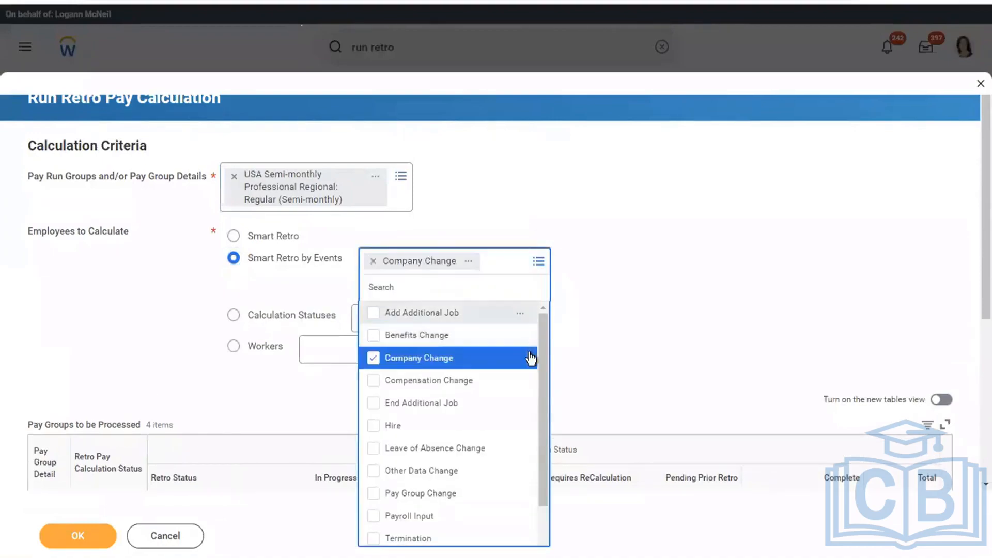
left_click_drag(538, 357, 540, 430)
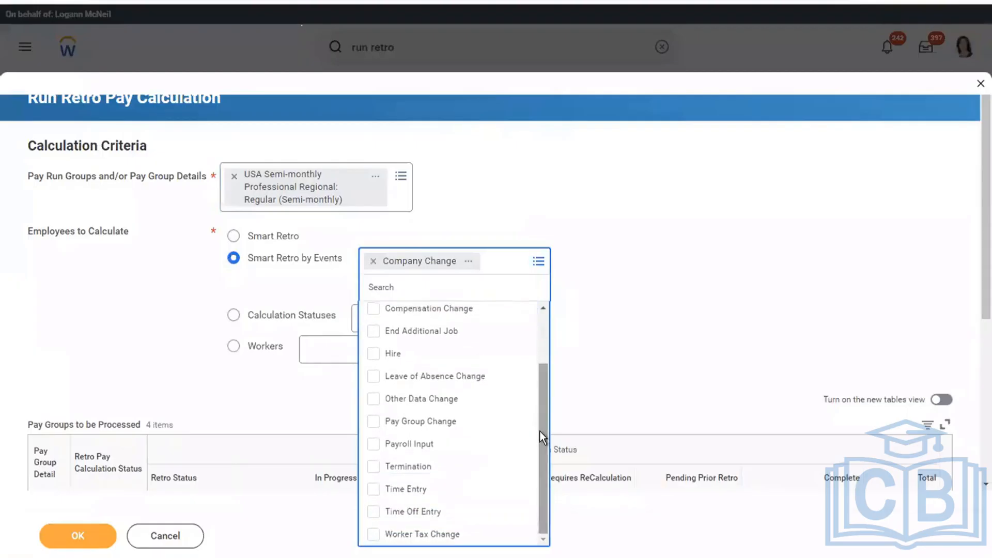
left_click(698, 284)
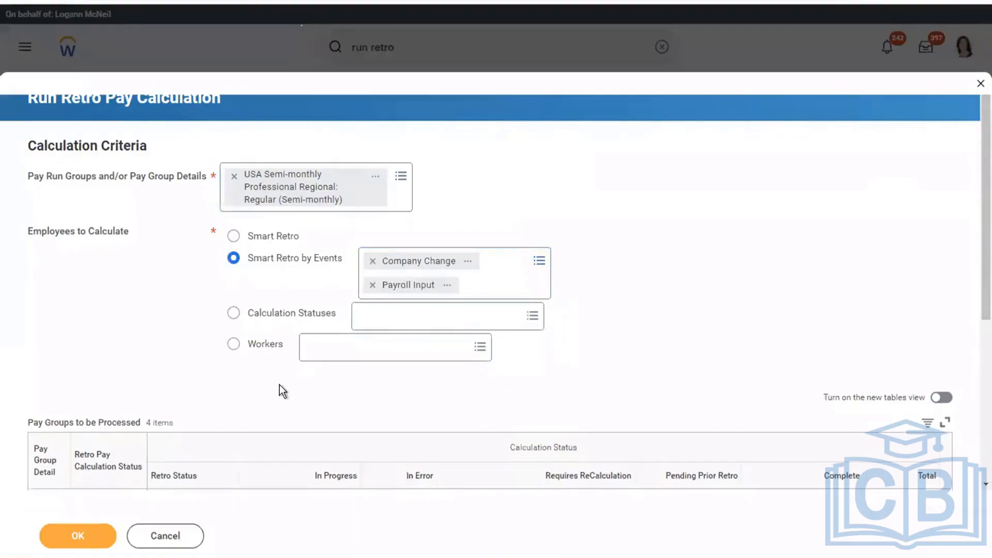
left_click(371, 350)
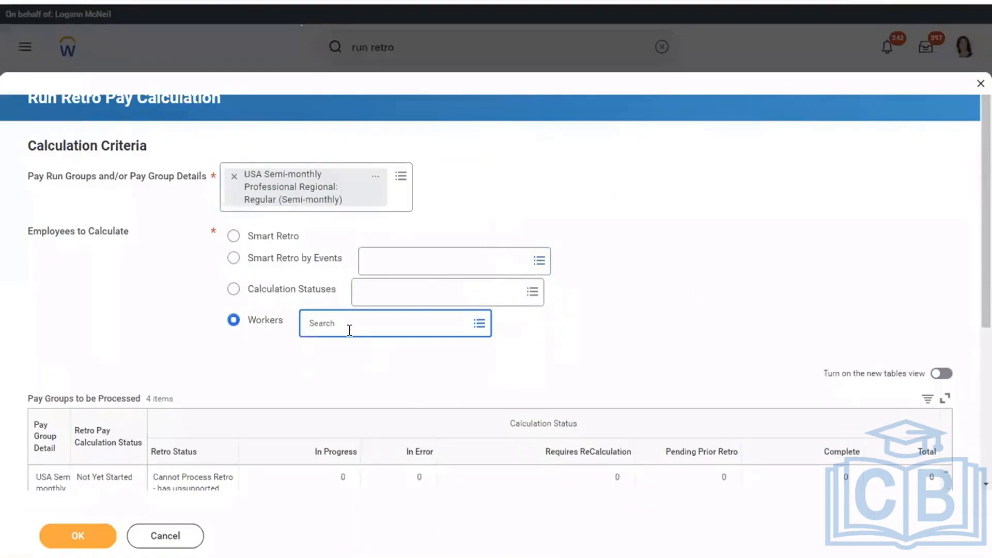
left_click(235, 259)
left_click(406, 266)
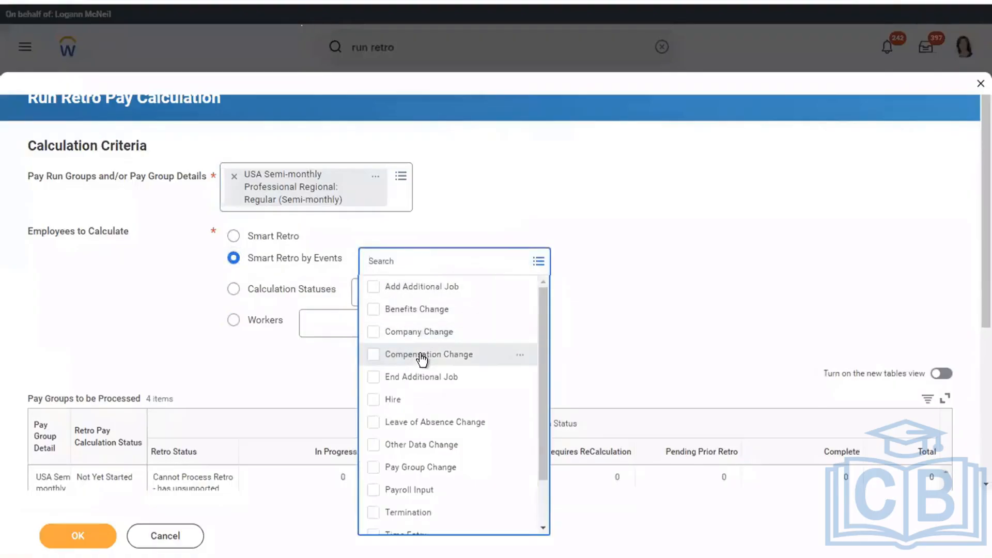
left_click(425, 354)
left_click_drag(545, 317, 539, 405)
left_click(395, 447)
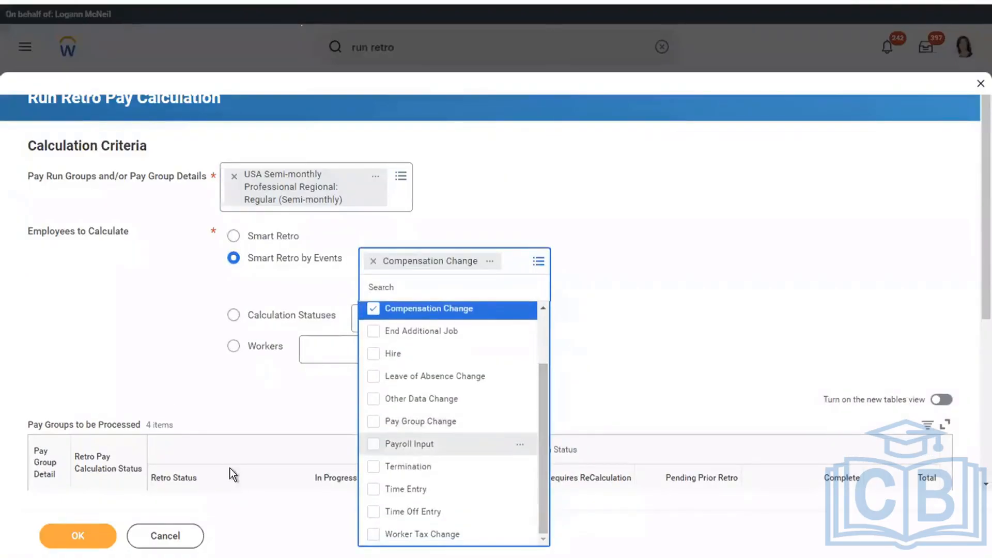
left_click(88, 532)
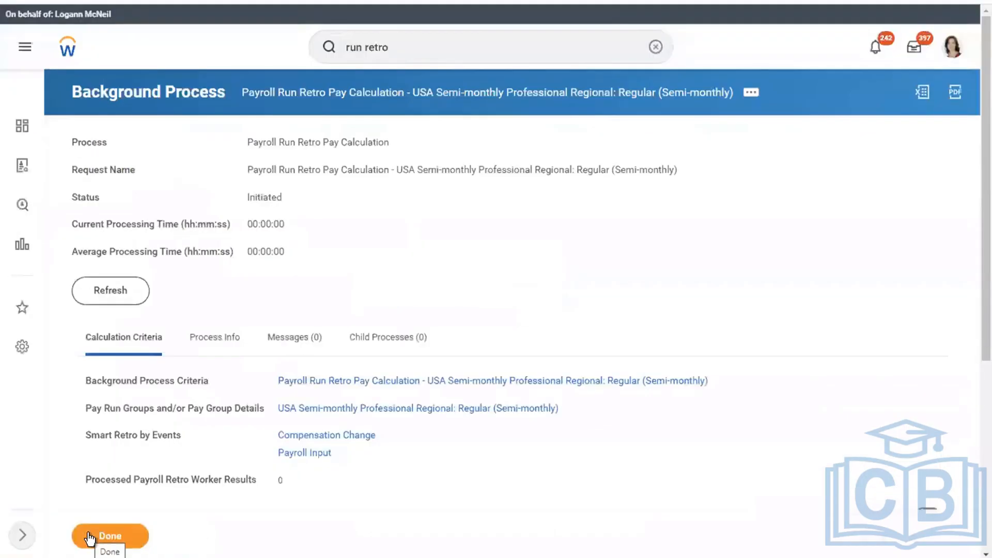
Refresh the new retro calculation and review its processing details and the Compensation Change event
left_click(116, 294)
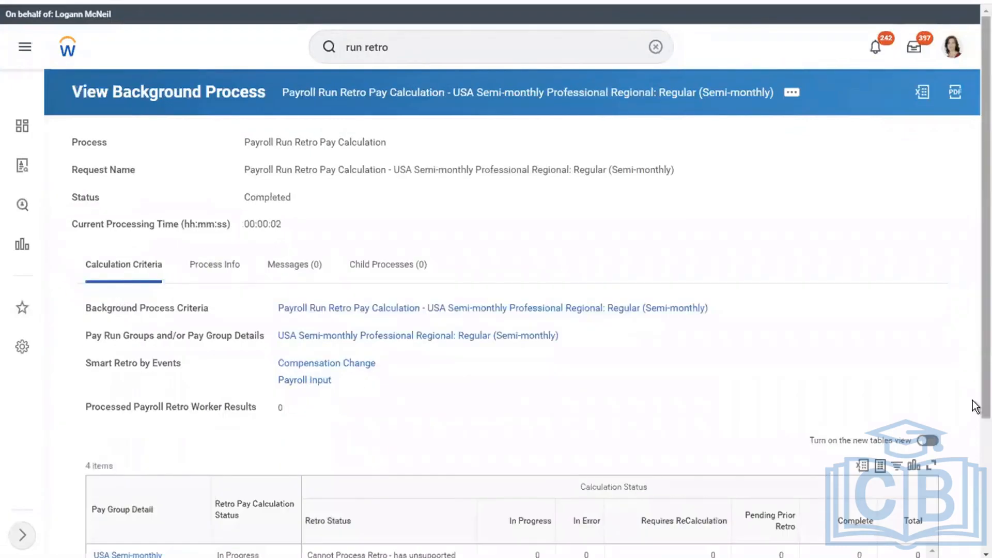
scroll(974, 406, "down", 3)
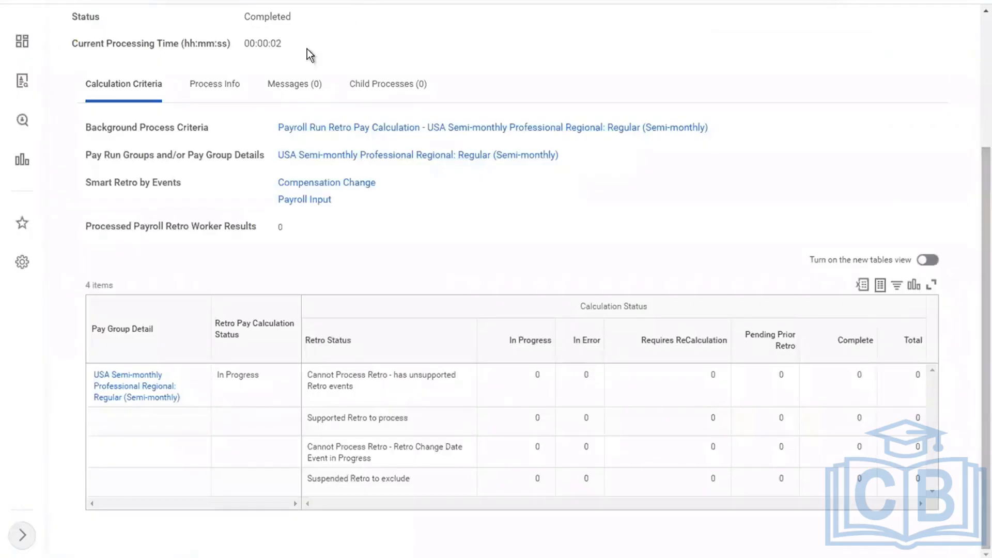
left_click(216, 88)
scroll(975, 492, "down", 4)
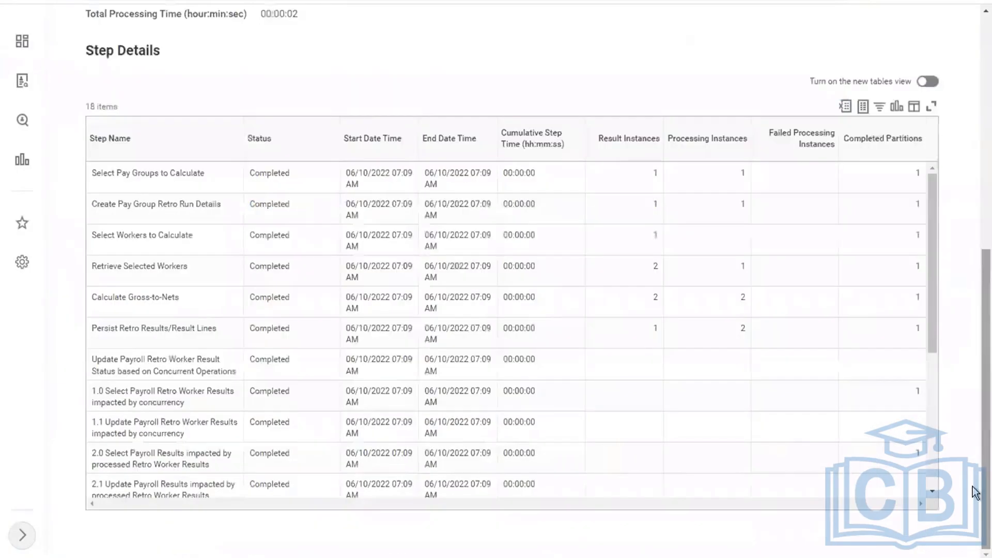
scroll(975, 449, "up", 7)
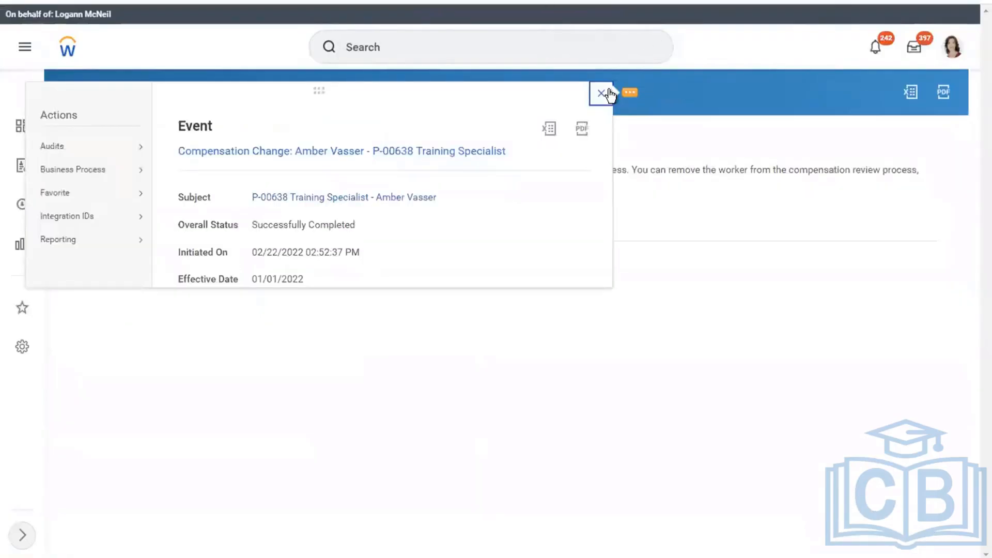
left_click(602, 93)
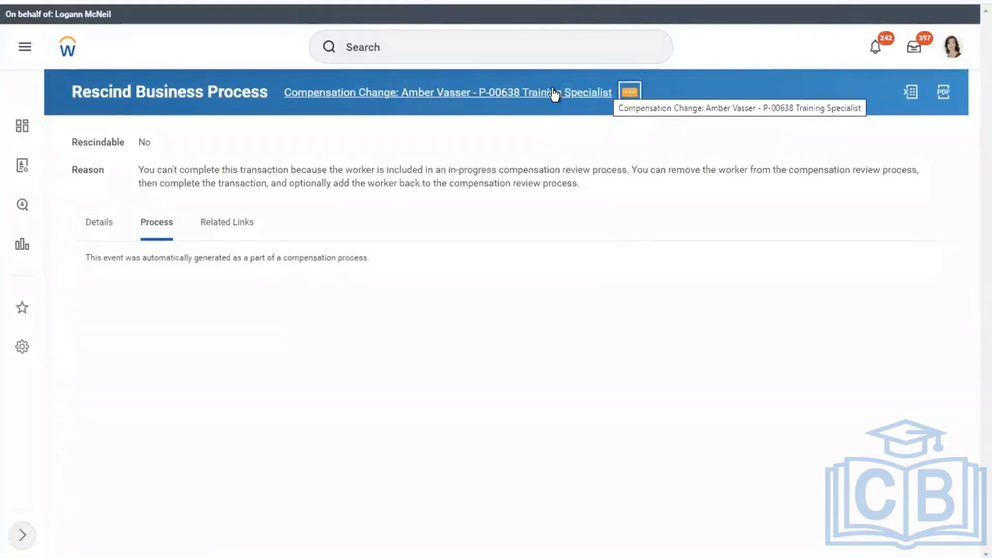
Search 'worker with unsupp' and open the Workers with Unsupported Retro Events at Initialization report
left_click(429, 48)
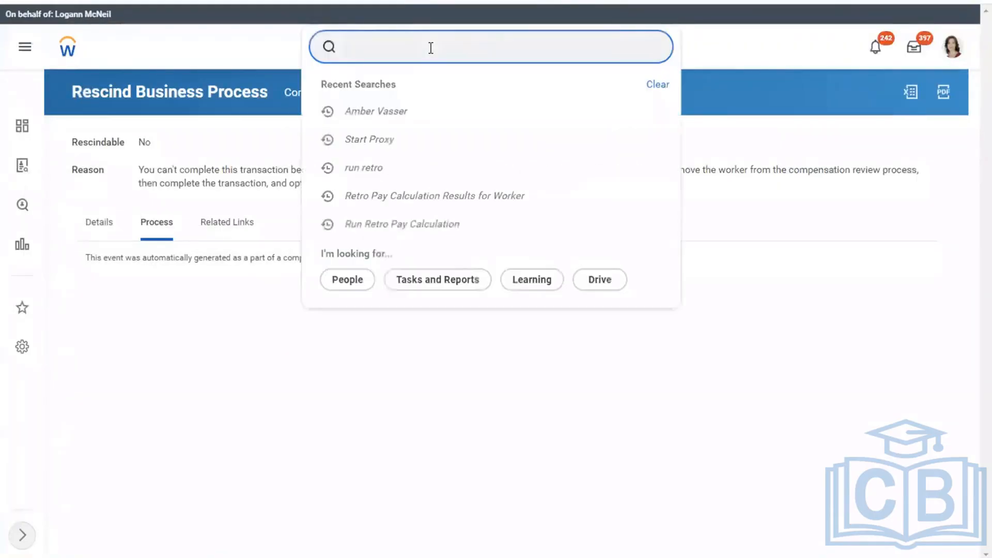
type("worker with un")
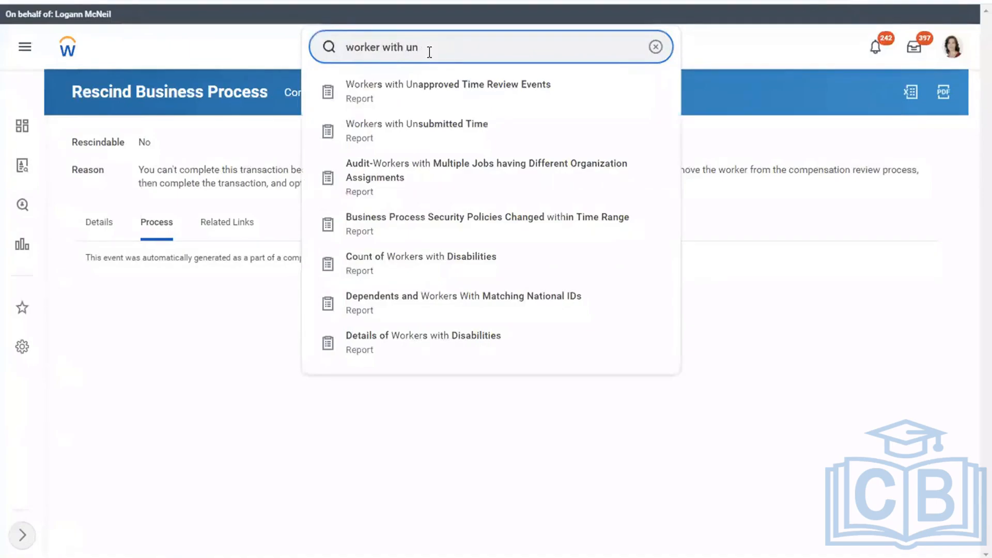
type("supp")
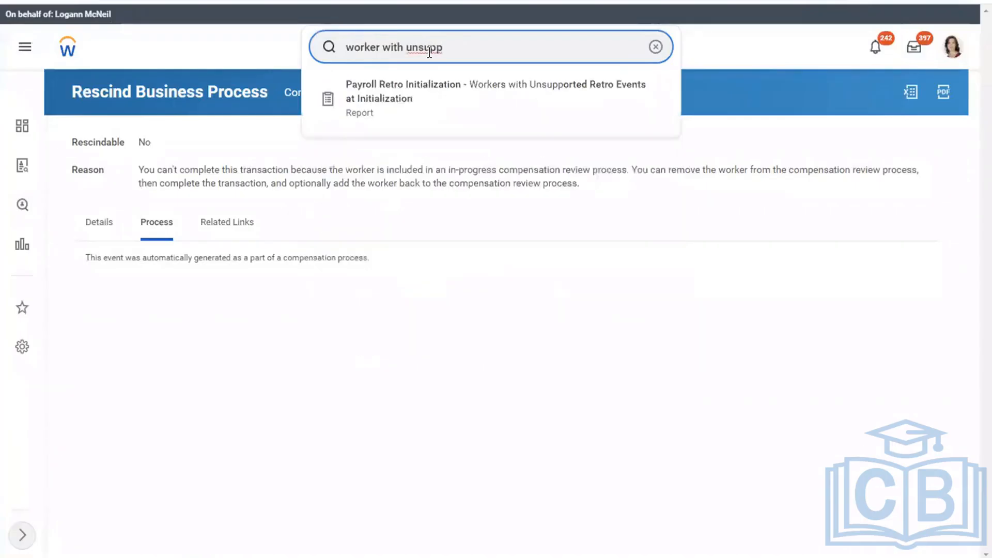
left_click(409, 92)
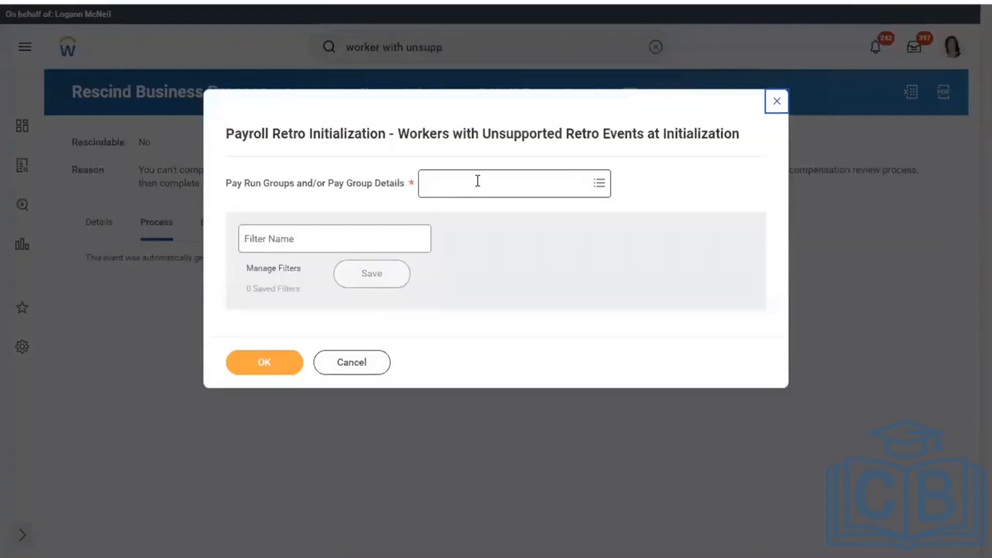
Filter the report to the USA Semi-monthly Professional Regional pay group, removing GBR Salary, and run it
left_click(477, 181)
left_click(495, 226)
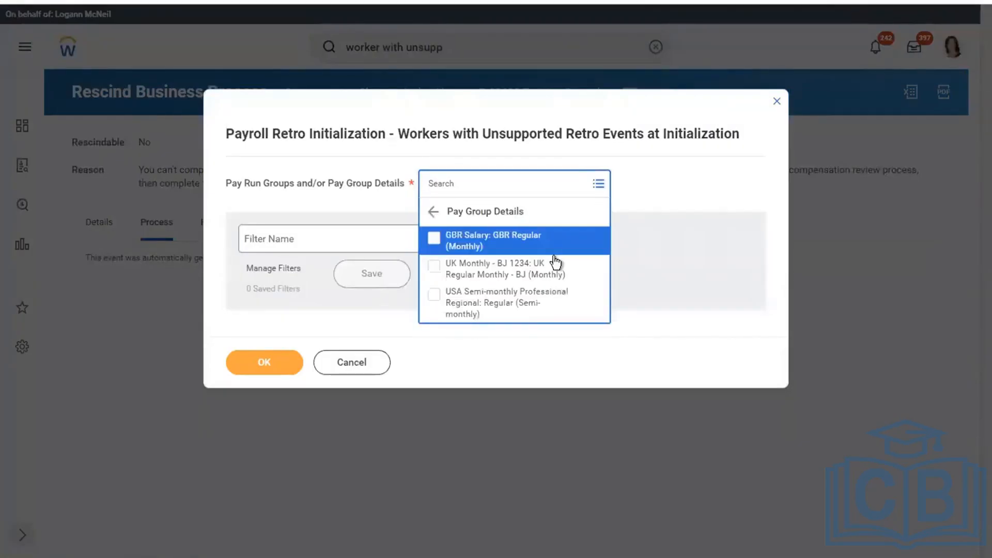
left_click(459, 299)
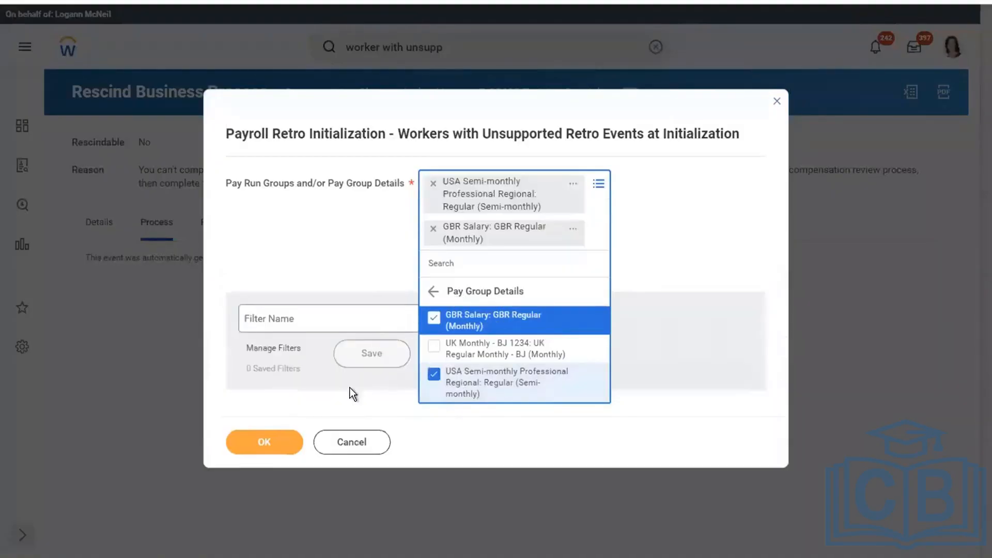
left_click(435, 316)
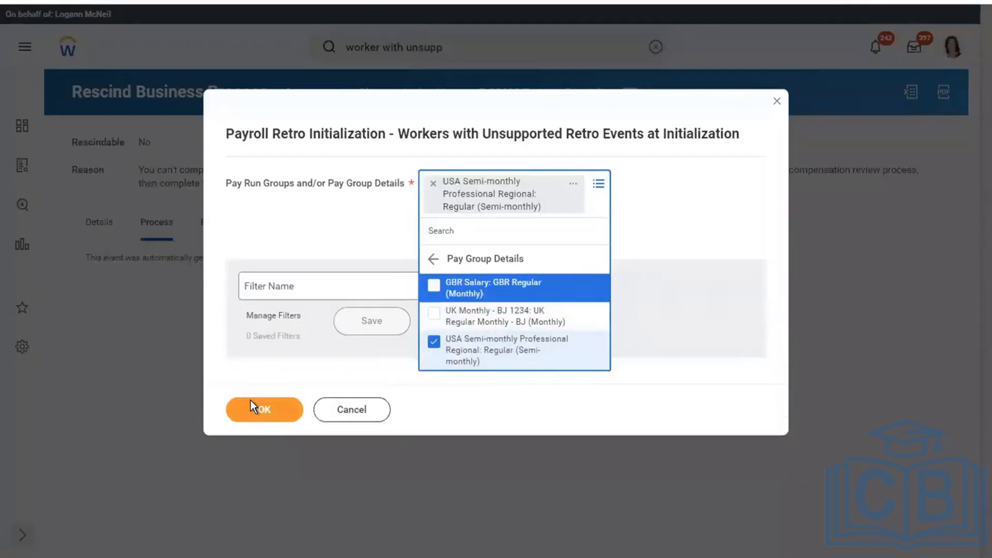
left_click(251, 402)
left_click(268, 385)
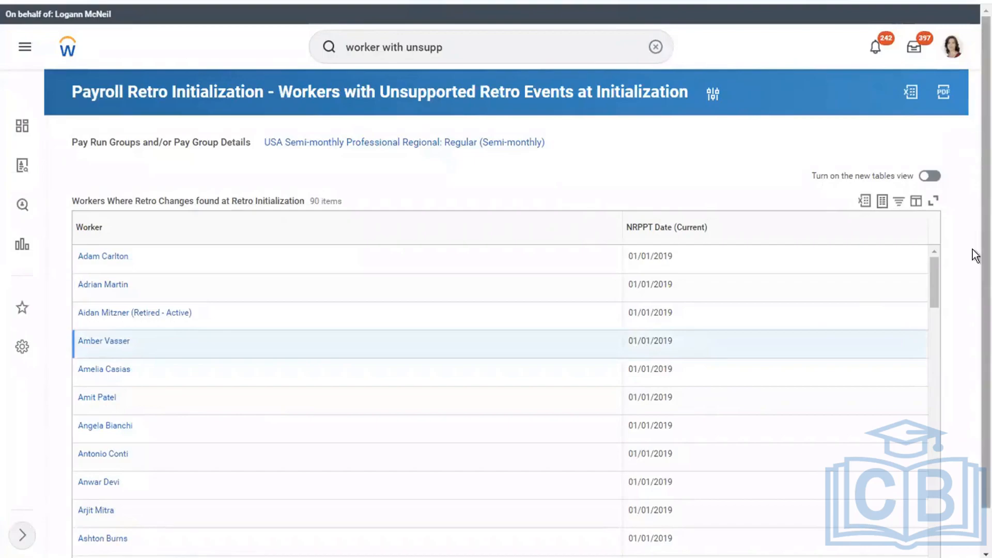
Review the results and confirm the report lists 90 workers
scroll(975, 256, "down", 1)
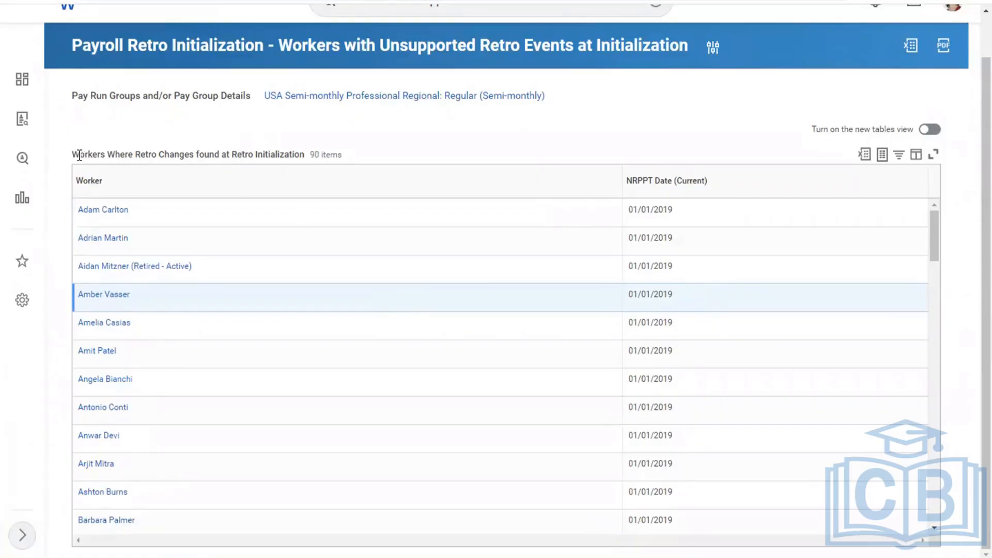
left_click_drag(79, 155, 212, 163)
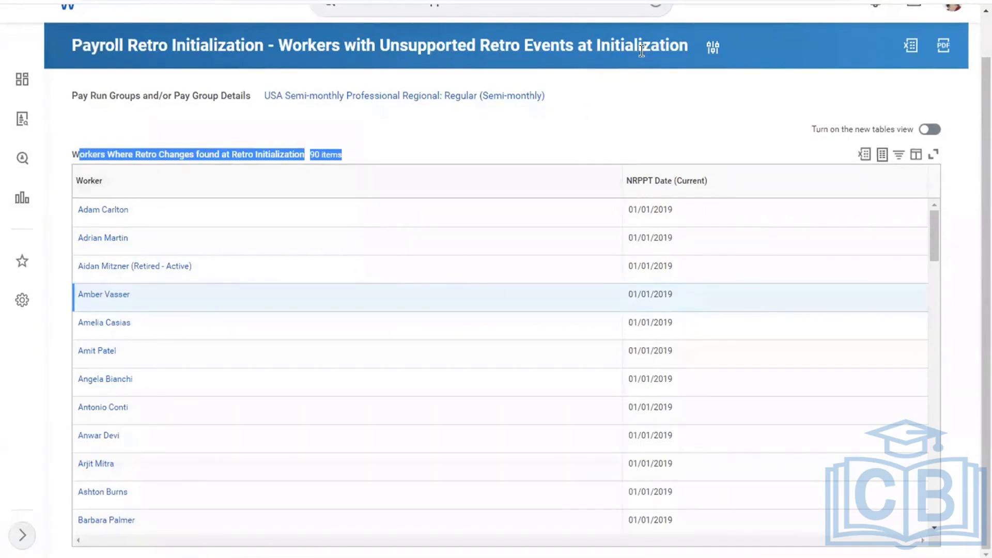
scroll(975, 191, "up", 1)
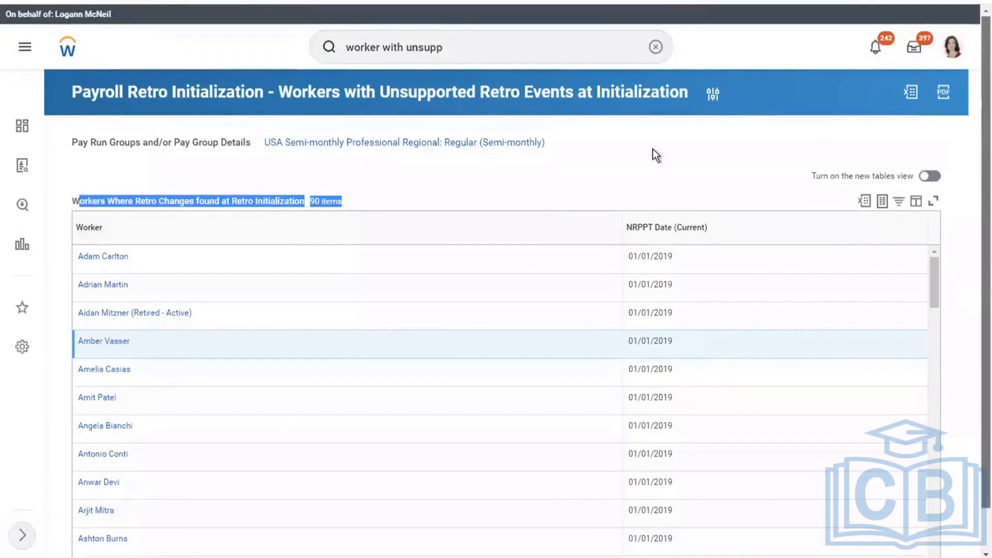
Search 'payroll retro un' and open the Payroll Retro Unprocessed Differences report
left_click(655, 48)
left_click(654, 48)
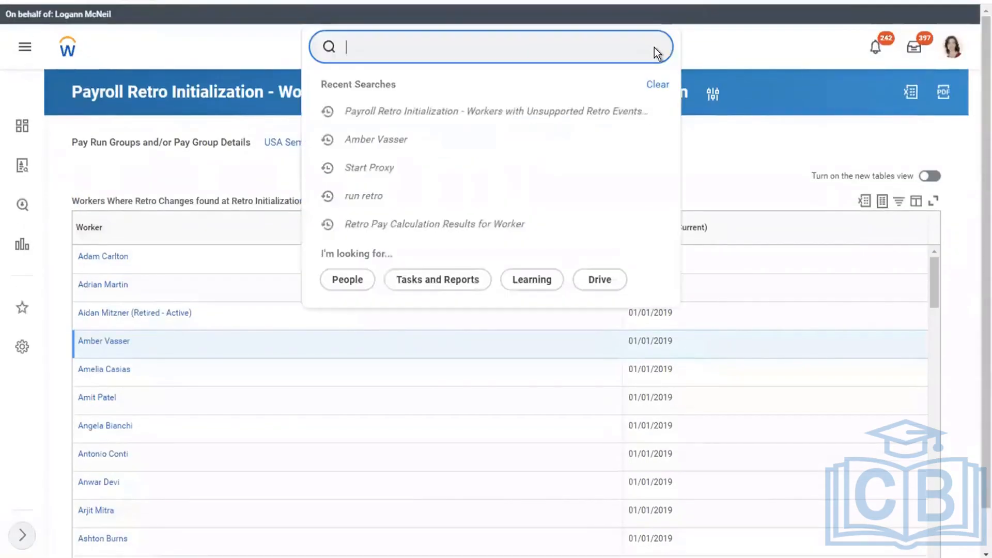
type("payroll proce")
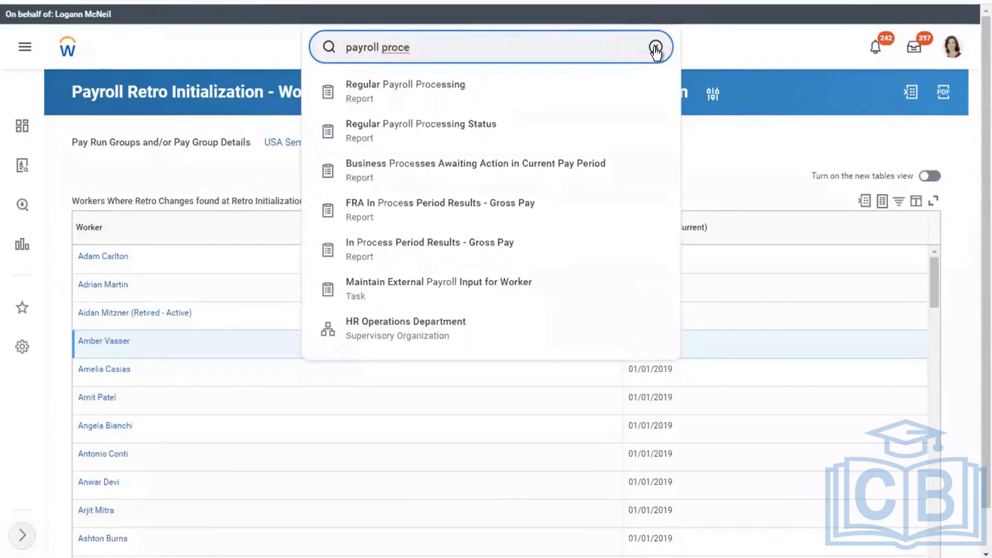
key("BackSpace")
key("BackSpace")
key("BackSpace")
key("BackSpace")
key("BackSpace")
key("BackSpace")
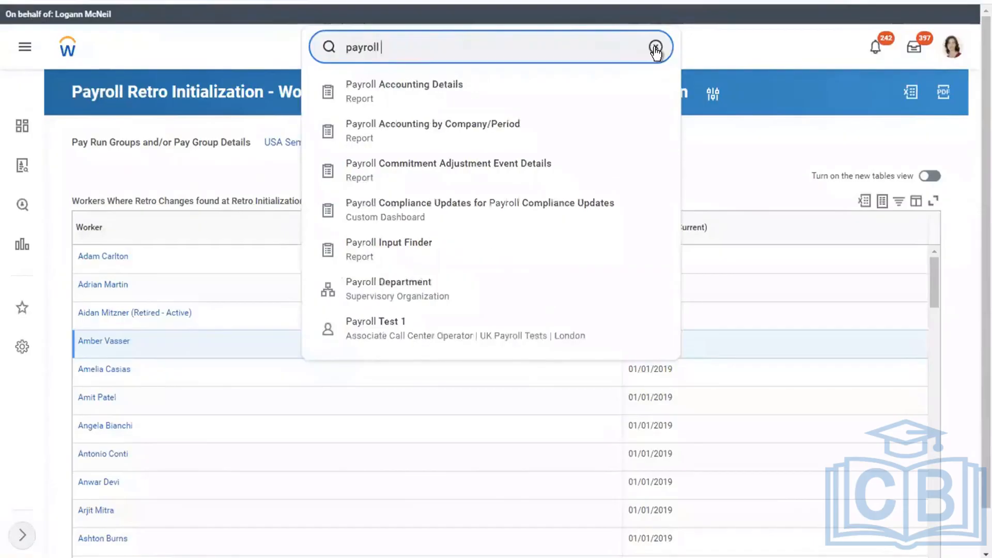
key("BackSpace")
type("roll ")
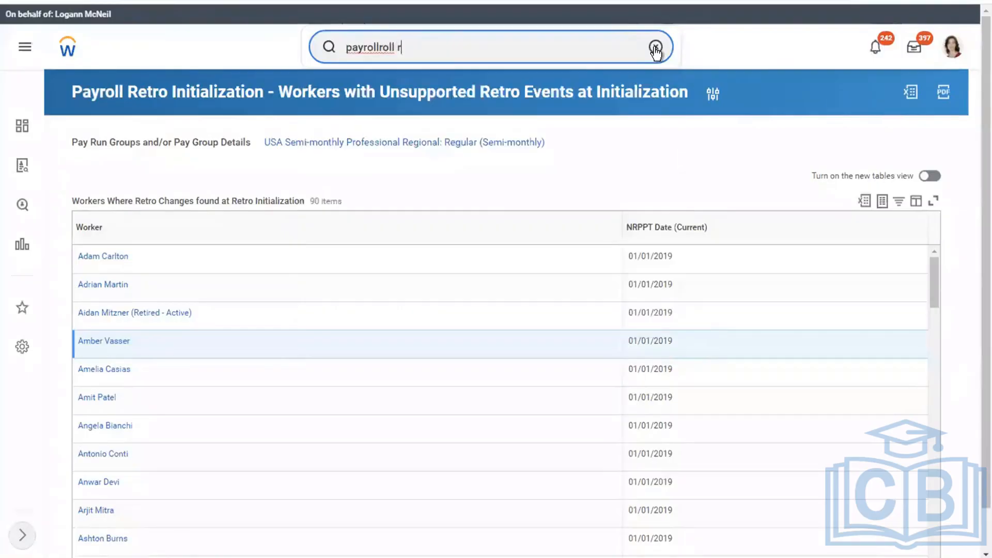
type("retro")
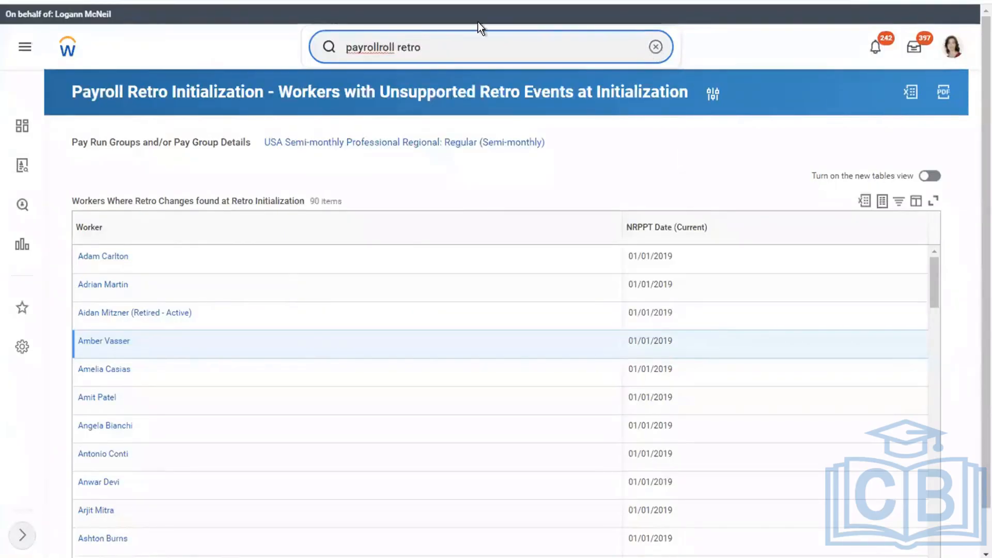
key("BackSpace")
key("BackSpace")
key("BackSpace")
key("BackSpace")
key("BackSpace")
key("BackSpace")
key("BackSpace")
key("BackSpace")
key("BackSpace")
key("BackSpace")
type("r")
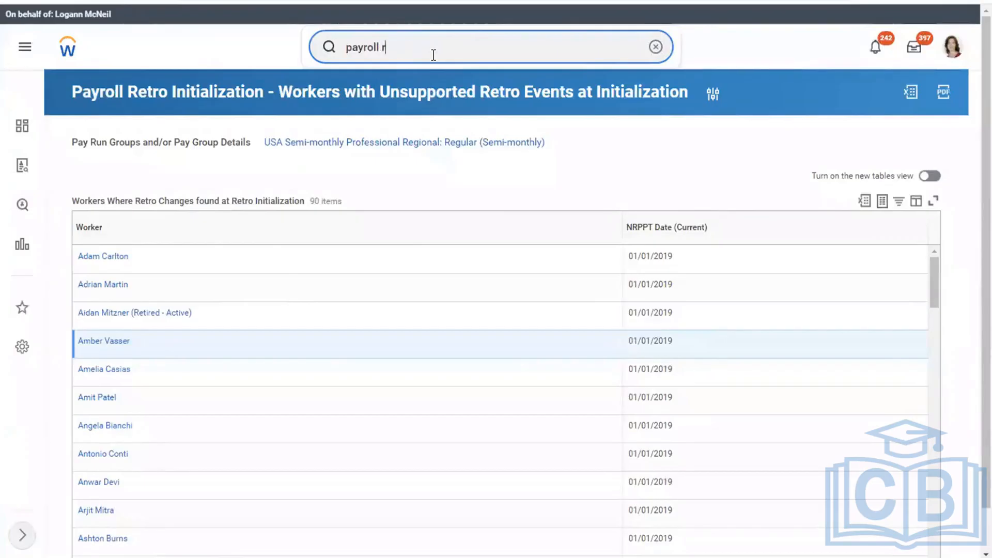
type("etro un")
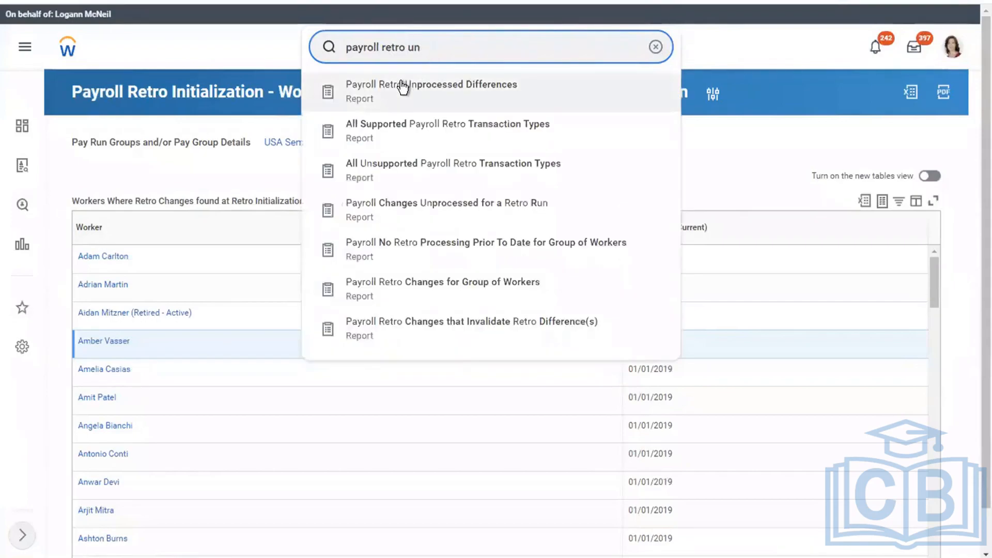
left_click(403, 88)
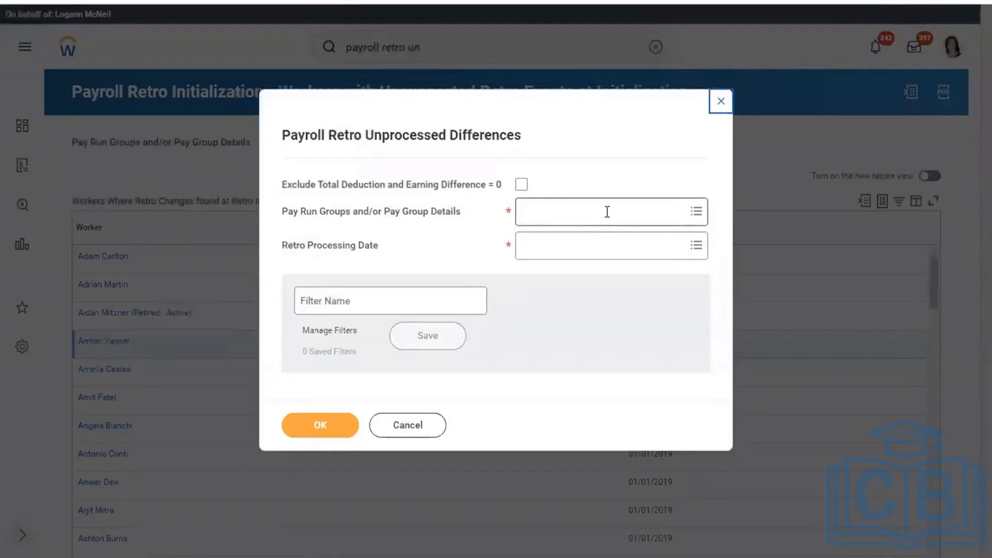
Select the USA Semi-monthly Professional Regional pay group for the report
left_click(607, 212)
left_click(564, 263)
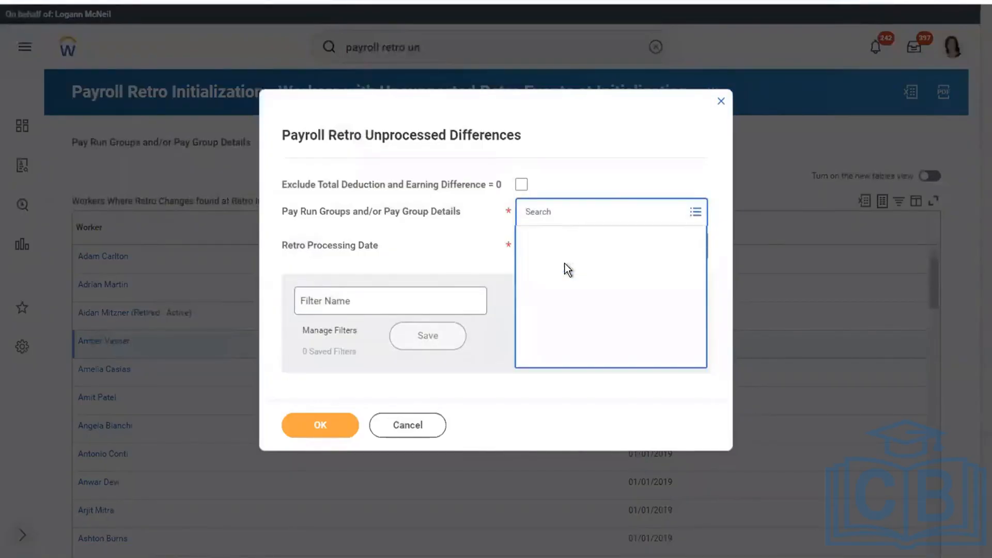
left_click(635, 289)
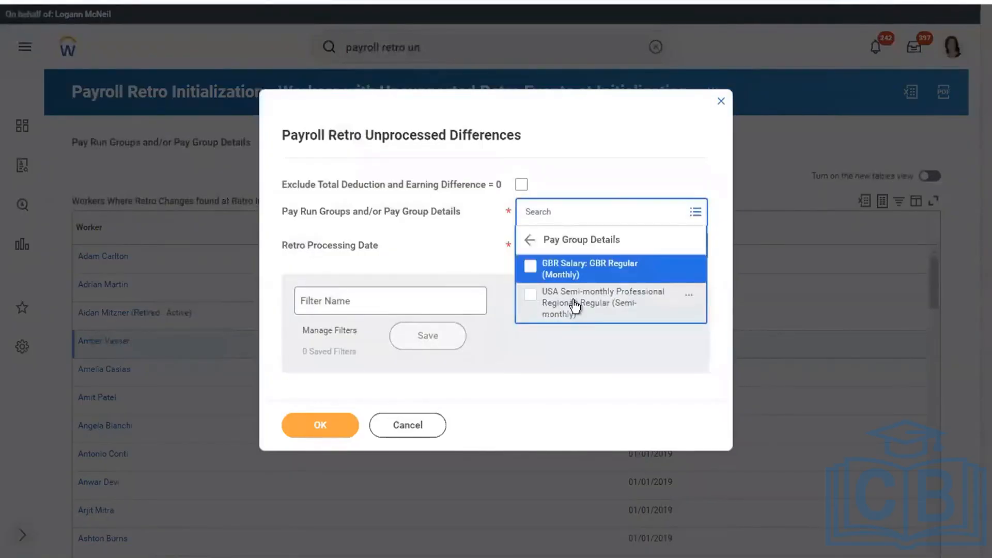
left_click(463, 261)
Pick the 06/10/2022 In Progress retro calculation and run the report, which returns 0 items
left_click(554, 259)
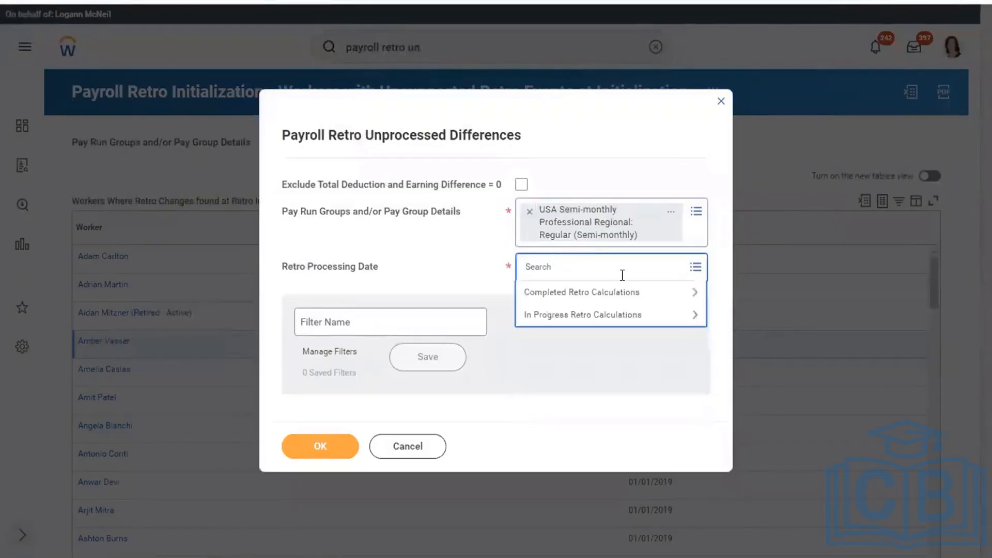
left_click(598, 315)
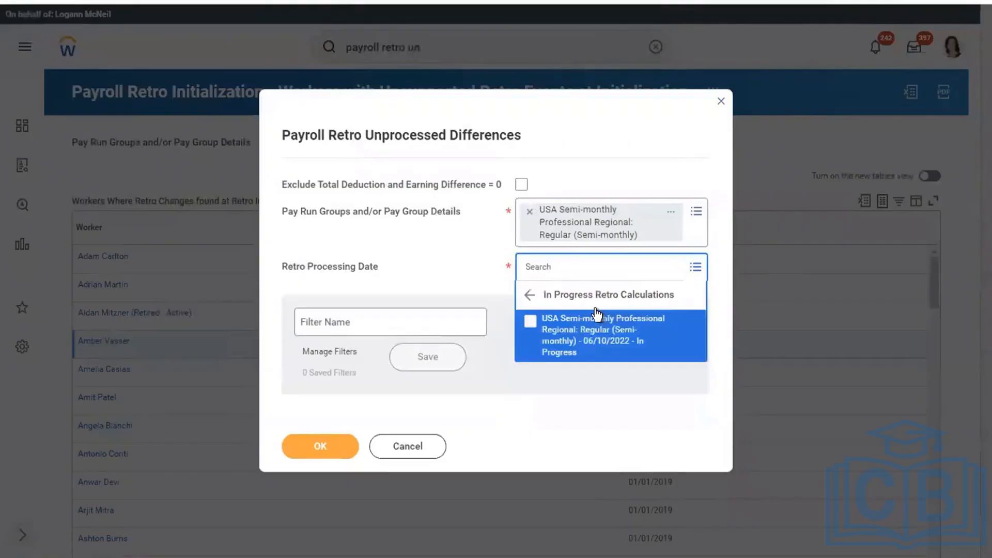
left_click(555, 335)
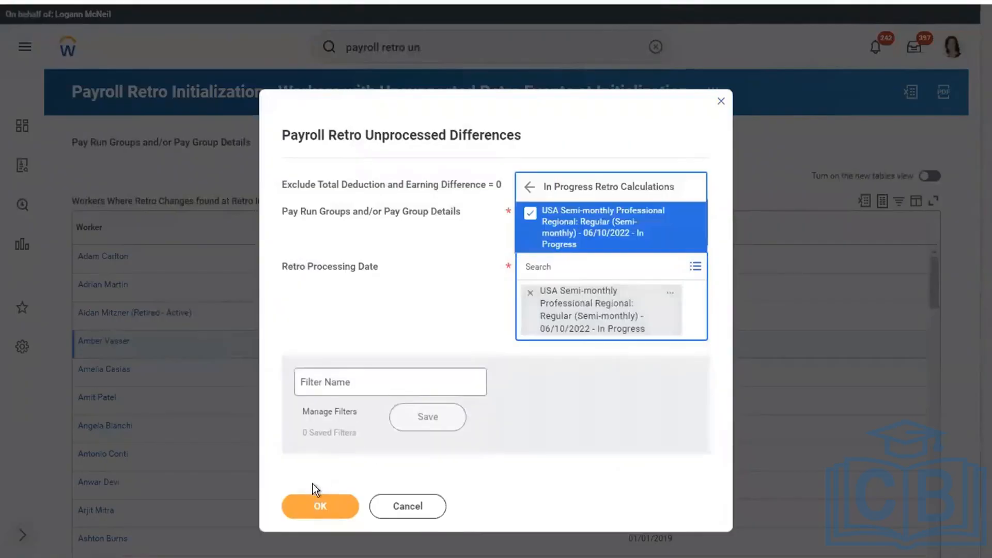
left_click(296, 504)
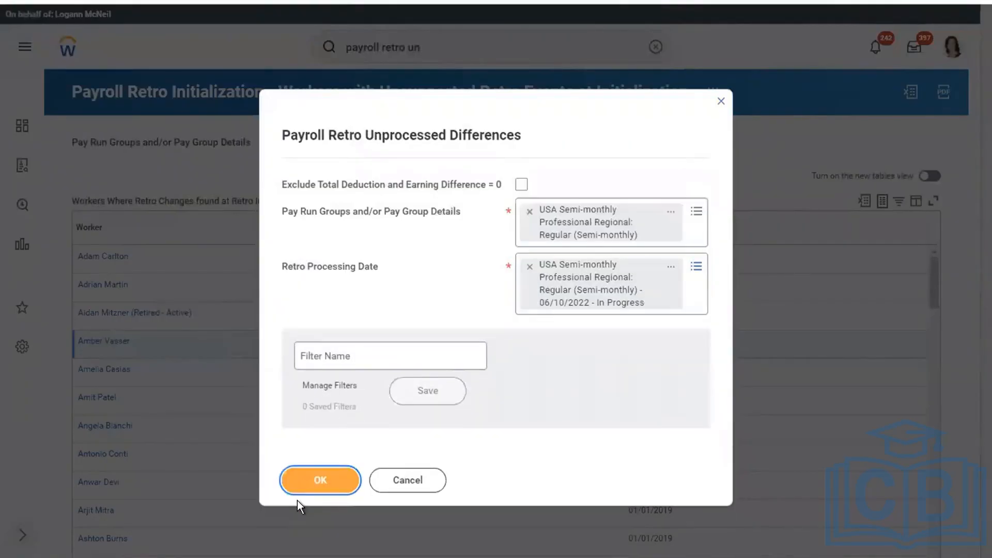
left_click(320, 479)
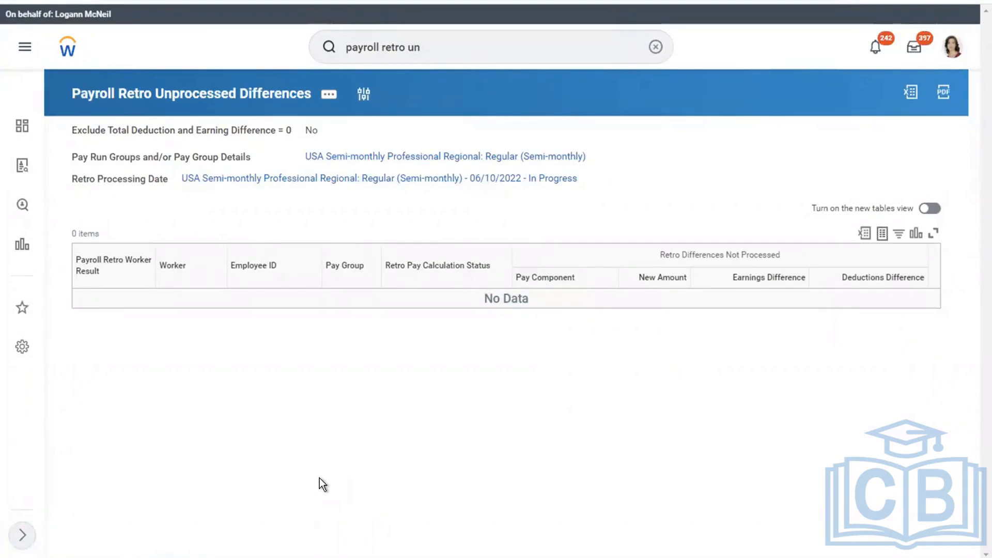
left_click(642, 56)
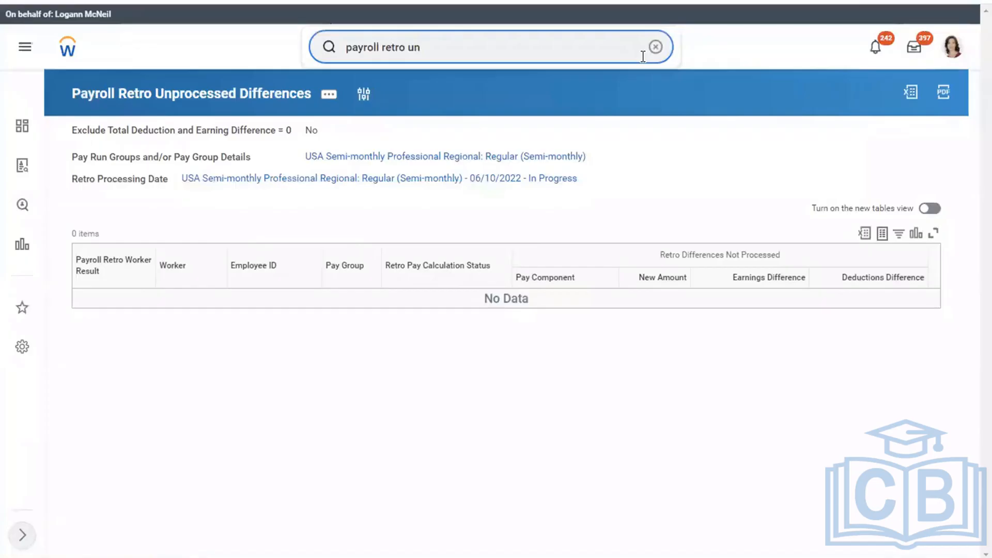
left_click(655, 46)
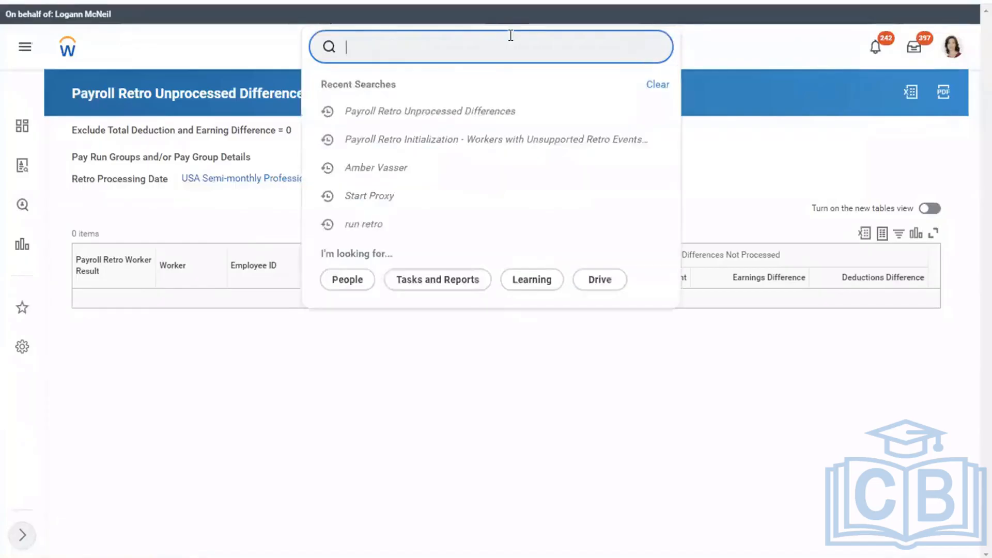
Search 'run pay calc' and open the Run Pay Calculation task
type("create")
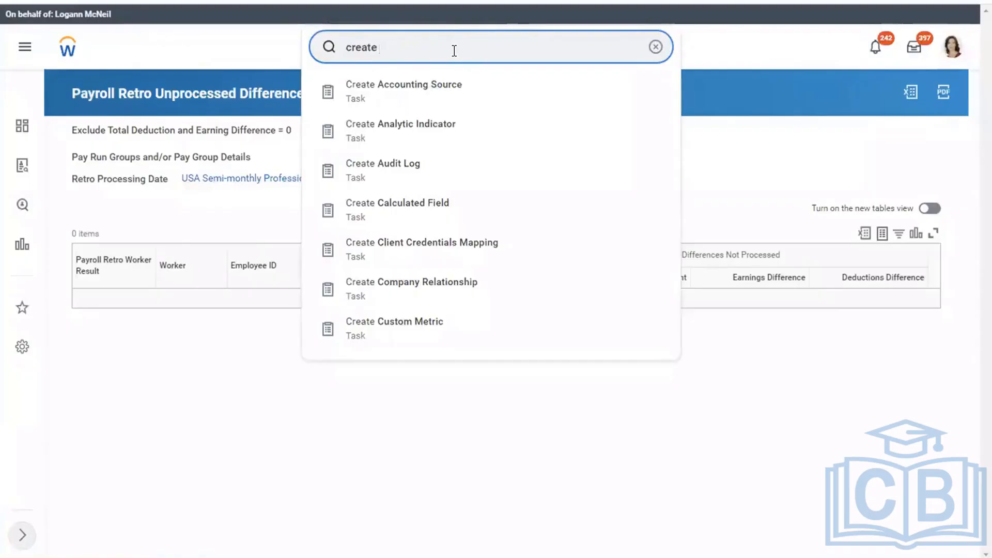
key("BackSpace")
key("BackSpace")
key("BackSpace")
key("BackSpace")
key("BackSpace")
key("BackSpace")
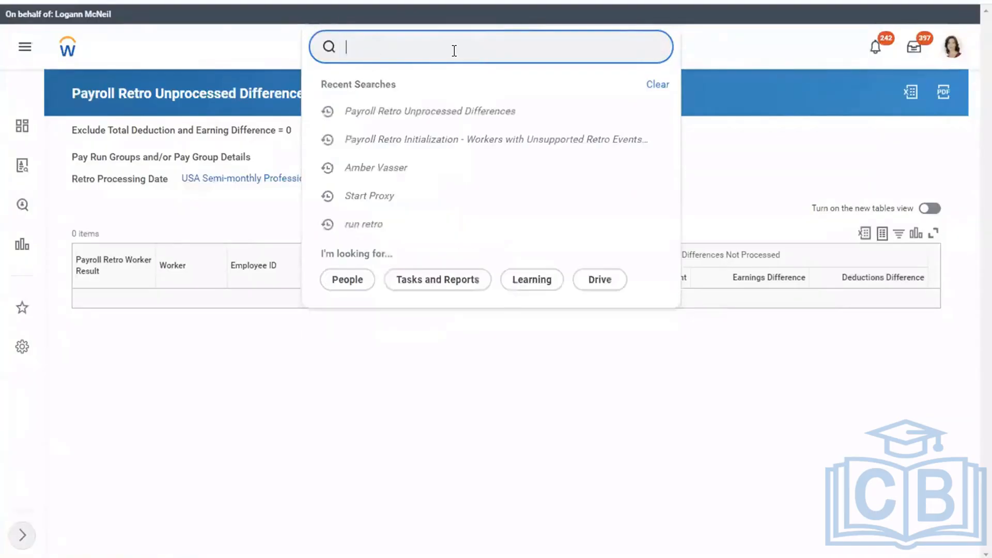
type("run pay calc")
left_click(436, 86)
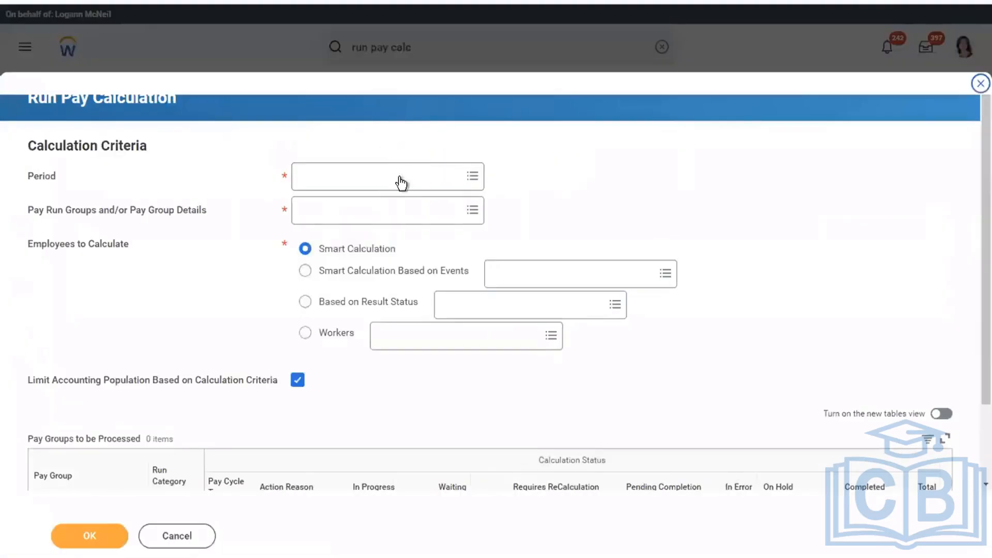
Set the period to USA Weekly 12/24/2018 - 12/30/2018 using Period by Pay Group
left_click(357, 176)
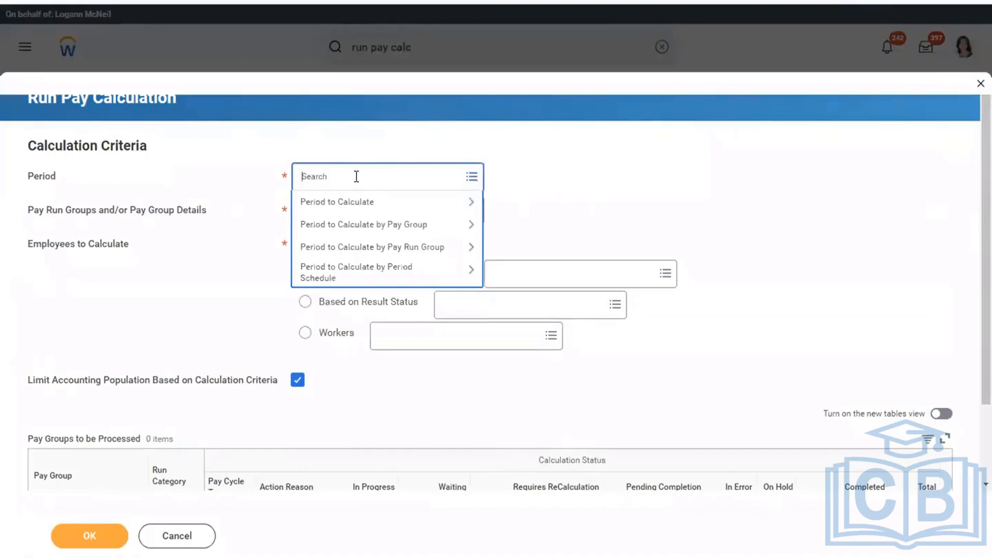
type("US WEEK")
key("Return")
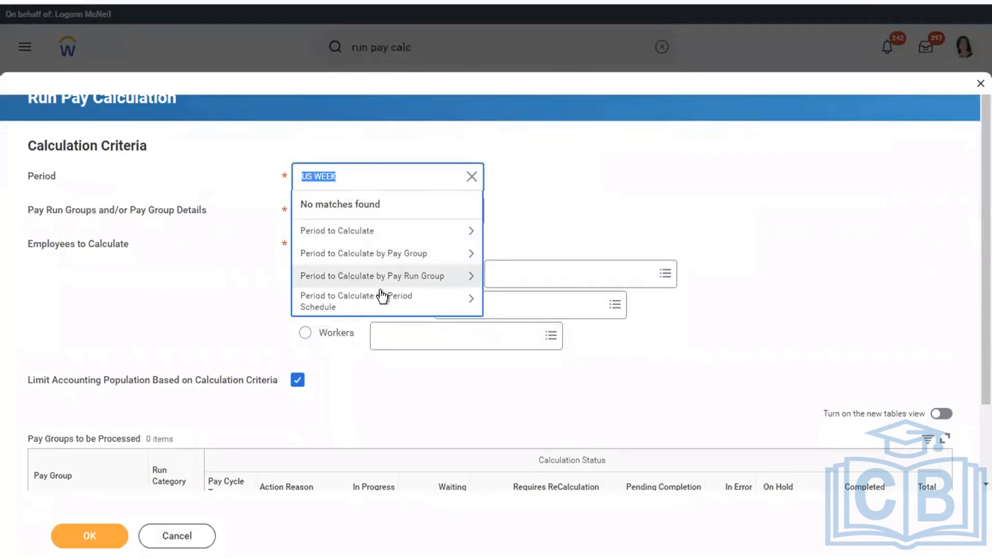
left_click(373, 255)
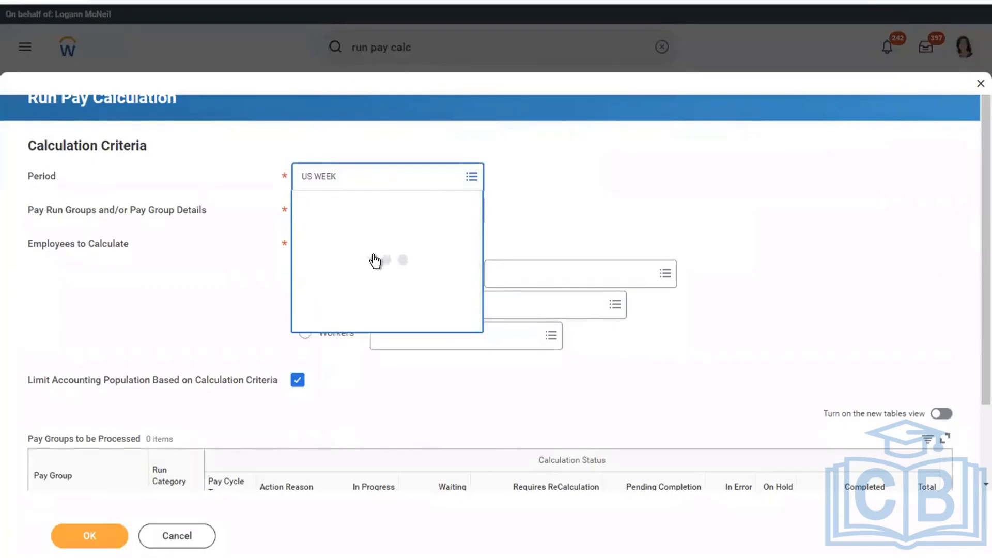
key("Down")
key("Down")
key("Down")
key("Down")
key("Down")
key("Down")
key("Down")
key("Down")
key("Down")
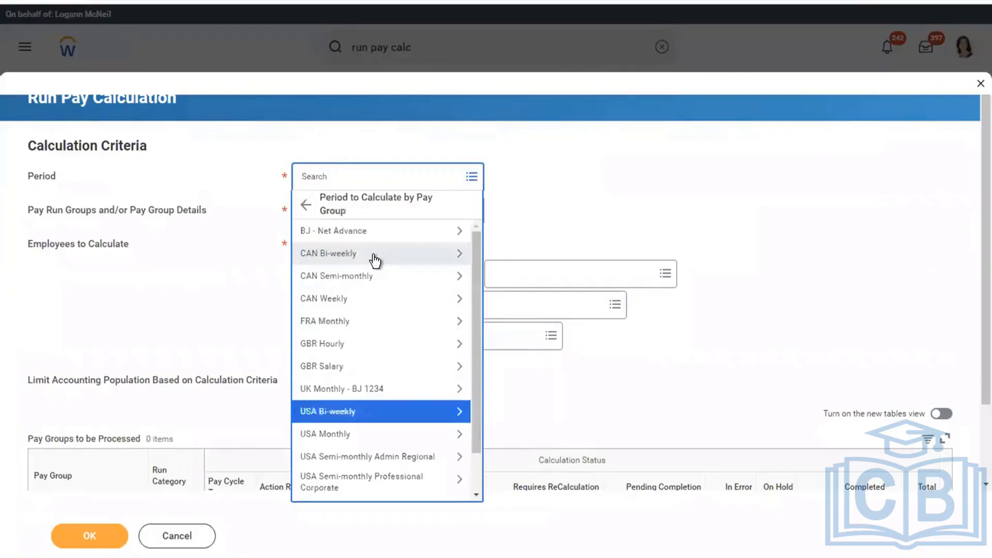
key("Up")
key("Up")
key("Up")
key("Up")
key("Down")
key("Down")
key("Down")
key("Down")
key("Down")
key("Down")
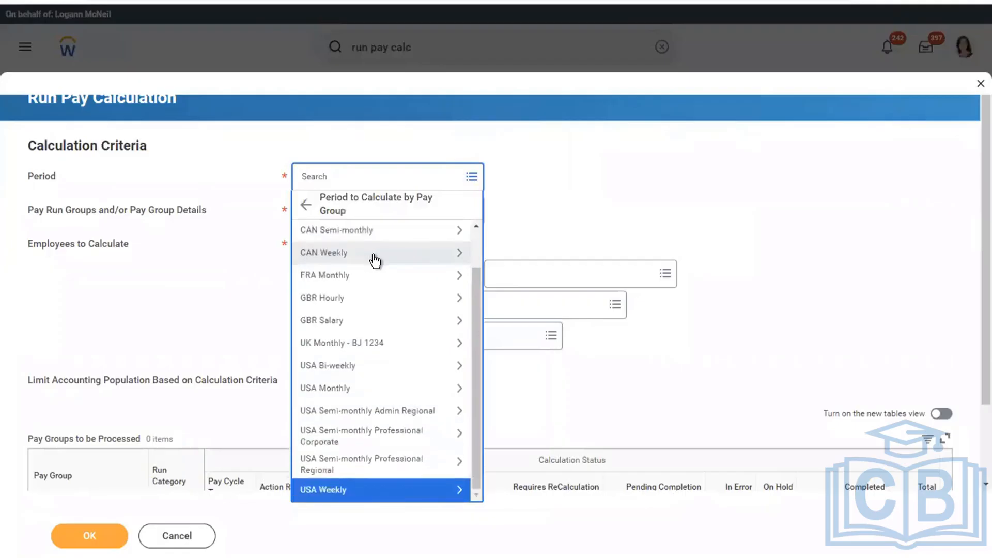
key("Down")
key("Up")
key("Return")
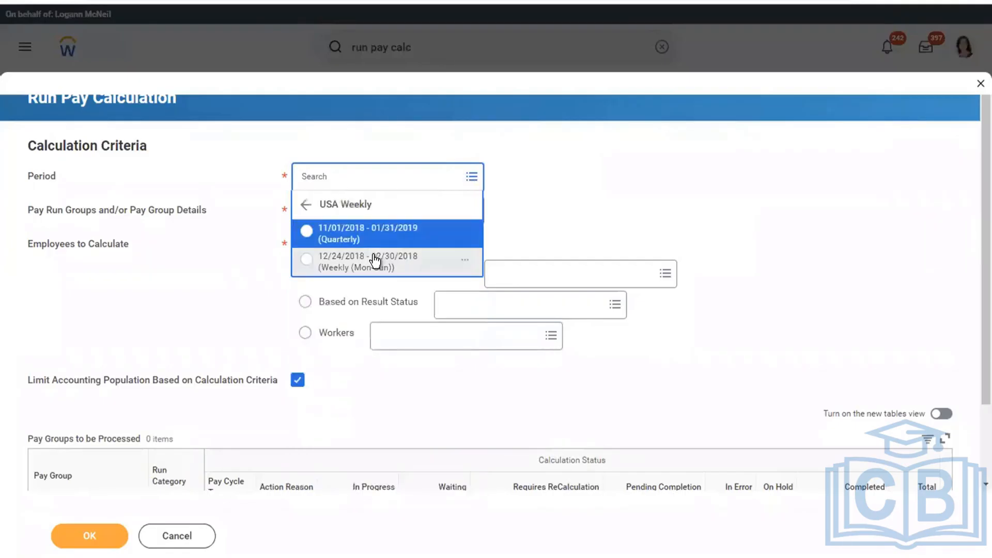
left_click(364, 266)
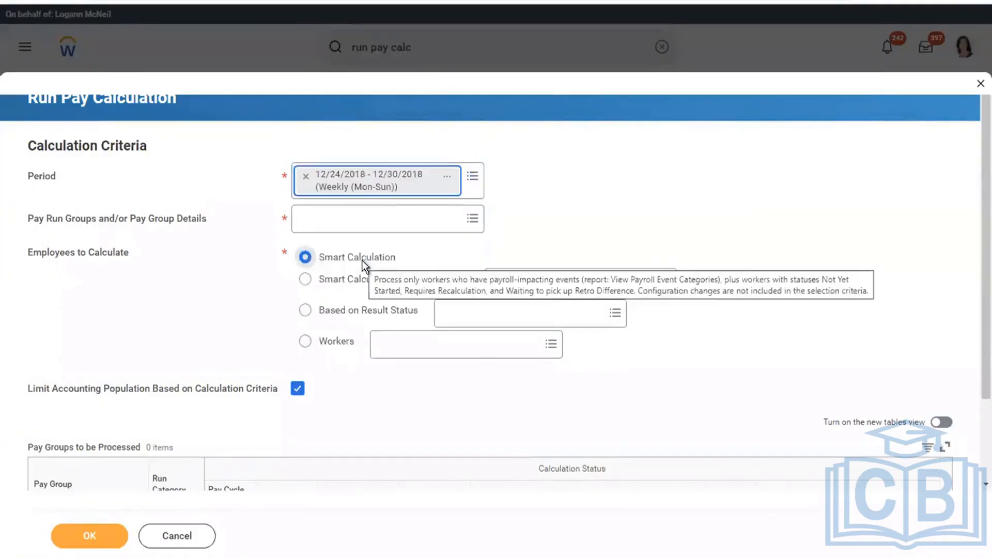
Add the USA Weekly: Regular (Weekly) pay group, submit the calculation, and refresh its status
left_click(408, 226)
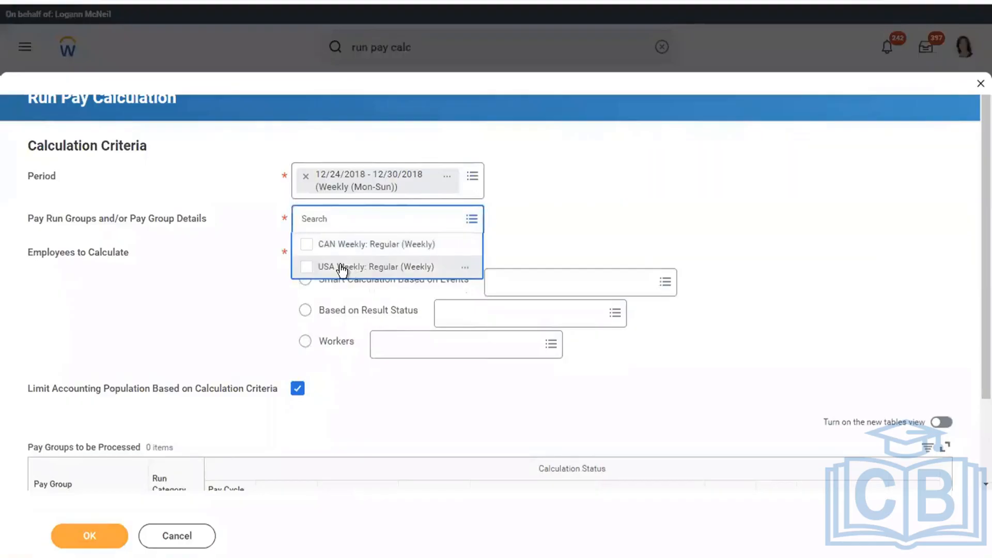
left_click(342, 267)
left_click(86, 540)
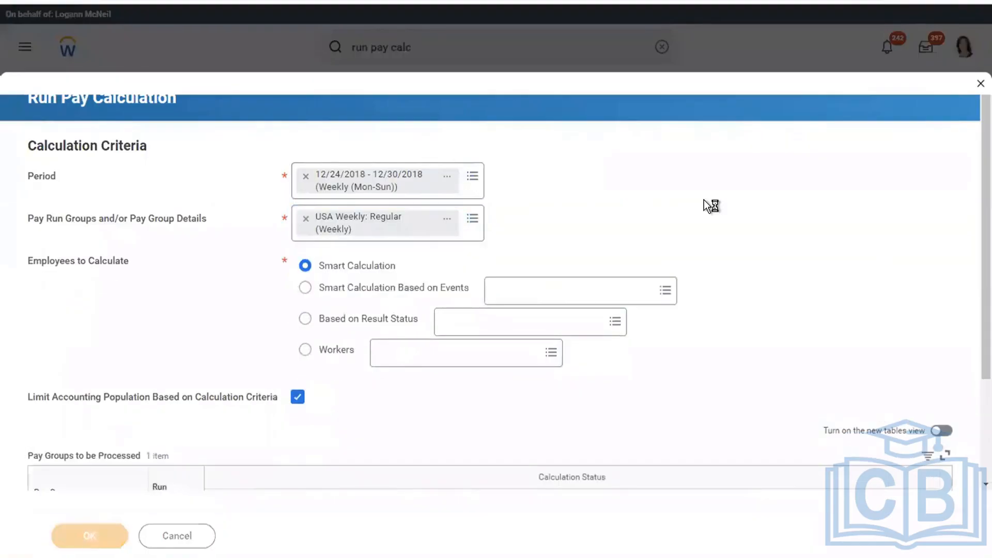
left_click(139, 297)
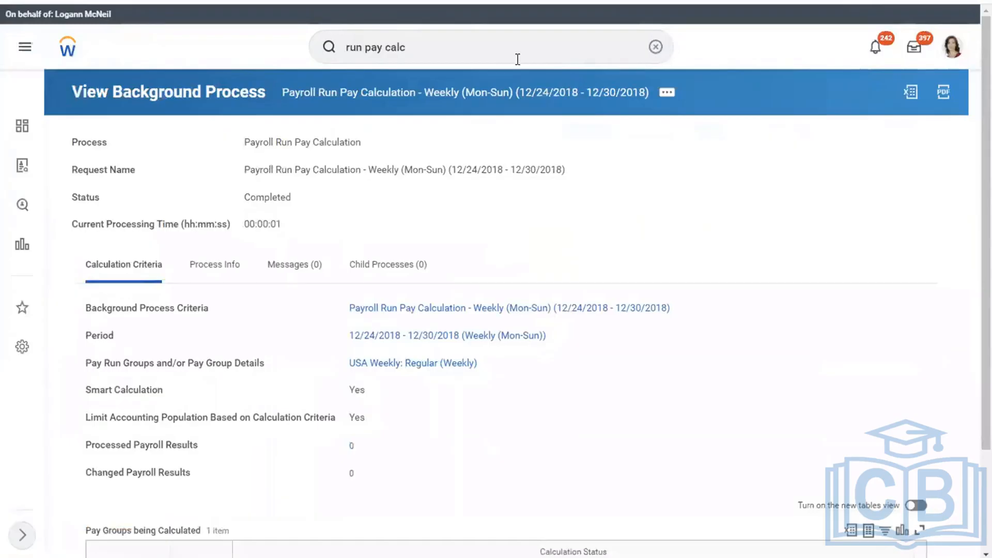
Search 'run pay complete' and open the Run Pay Complete task
left_click(493, 52)
key("BackSpace")
key("BackSpace")
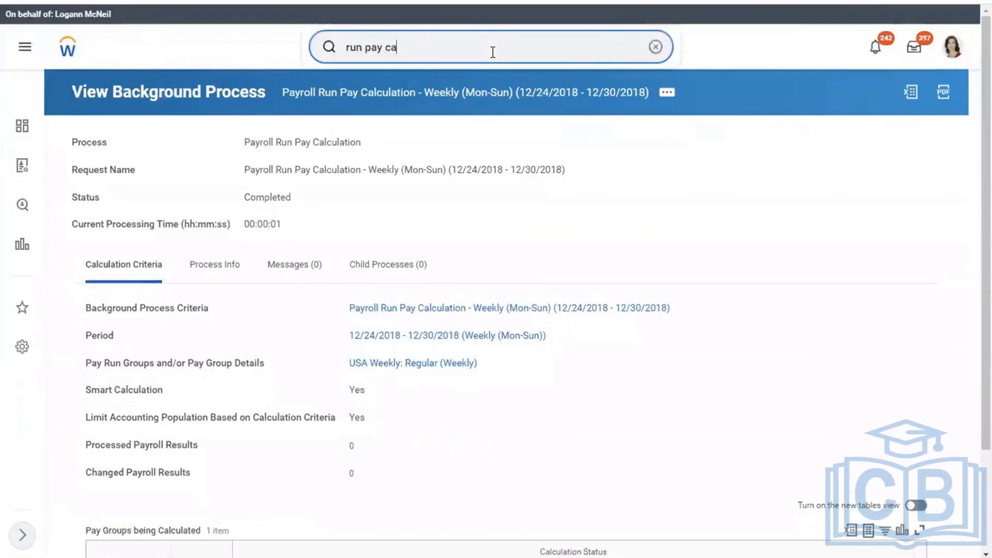
key("BackSpace")
key("BackSpace")
type("COMPLETE")
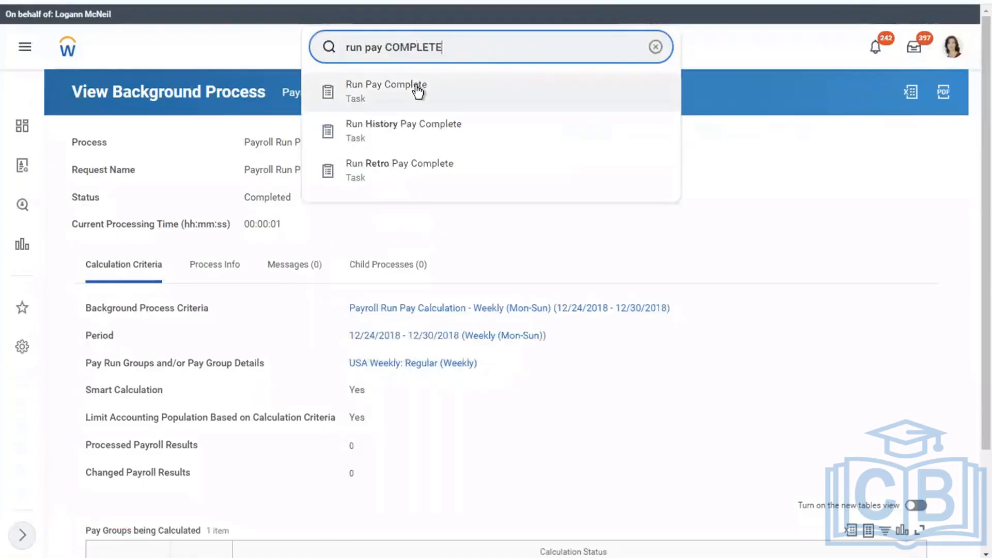
left_click(421, 88)
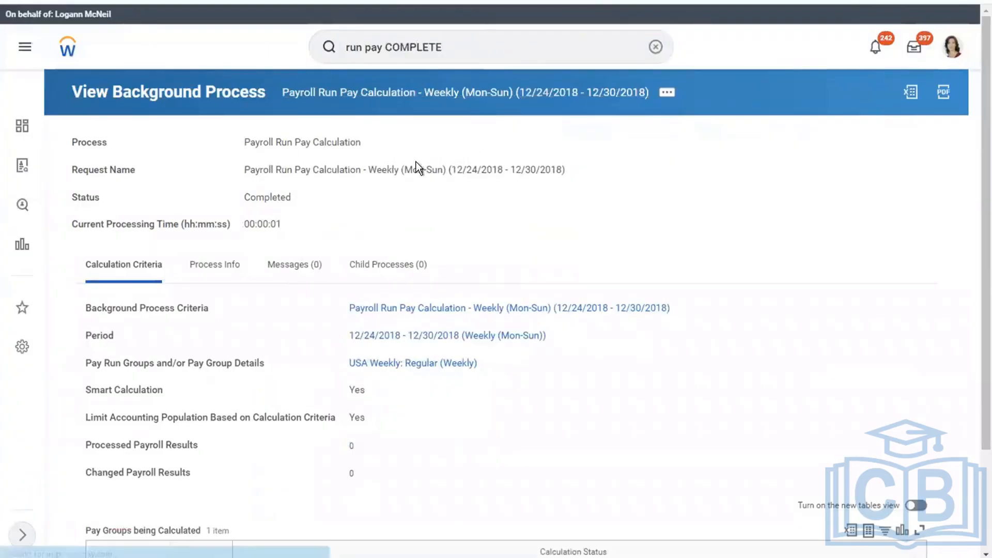
Set the period to USA Weekly 12/24/2018 - 12/30/2018 via periods by pay group
left_click(299, 231)
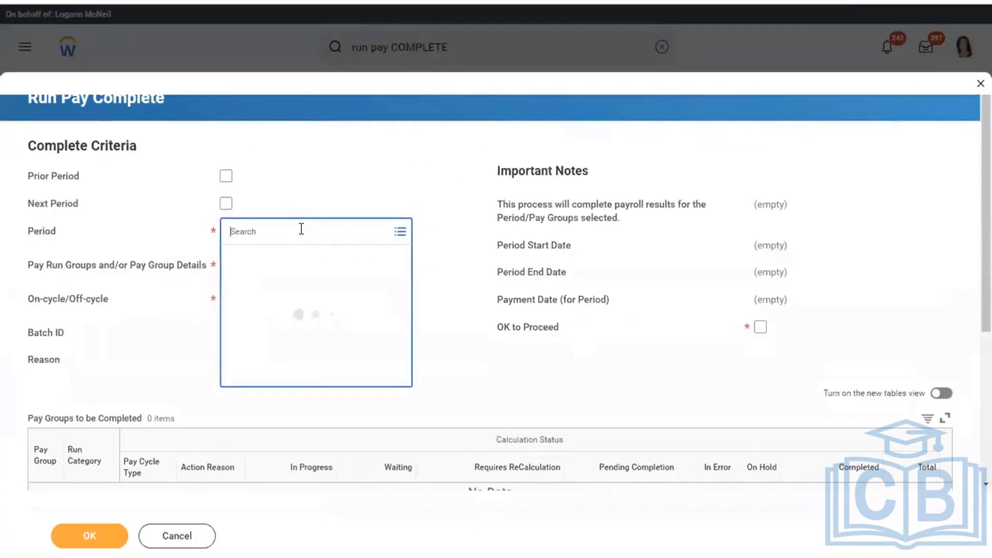
key("Down")
key("Down")
key("Down")
key("Down")
key("Up")
key("Up")
key("Up")
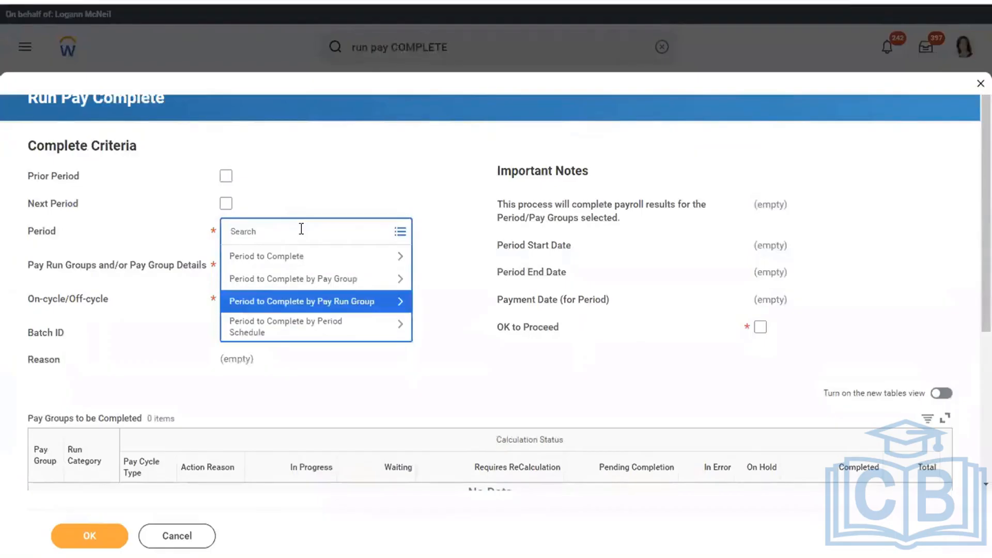
key("Down")
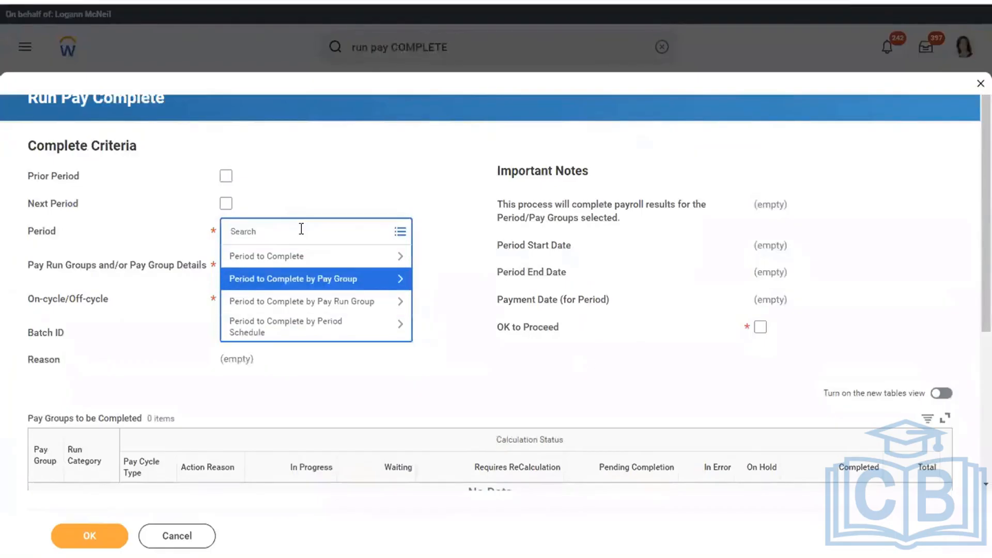
key("Return")
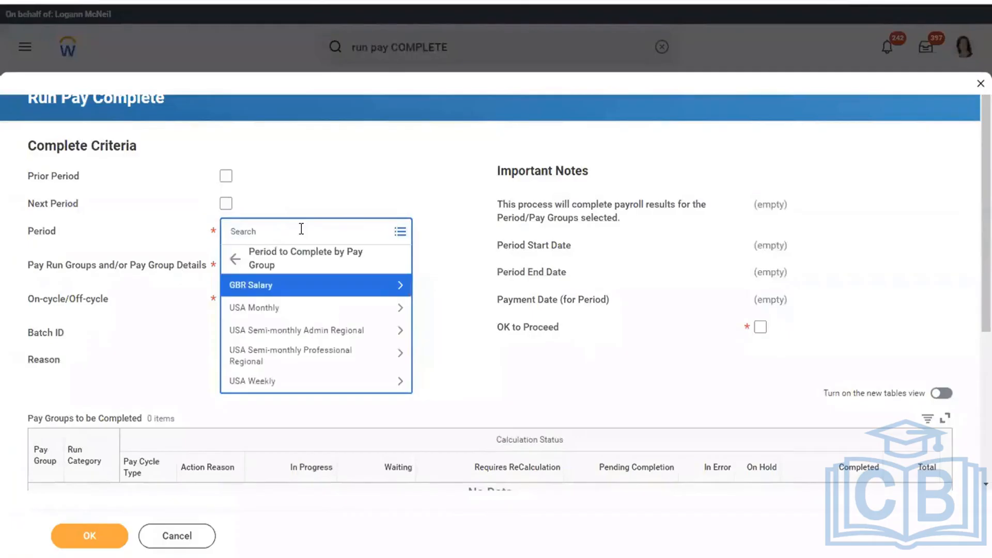
key("Up")
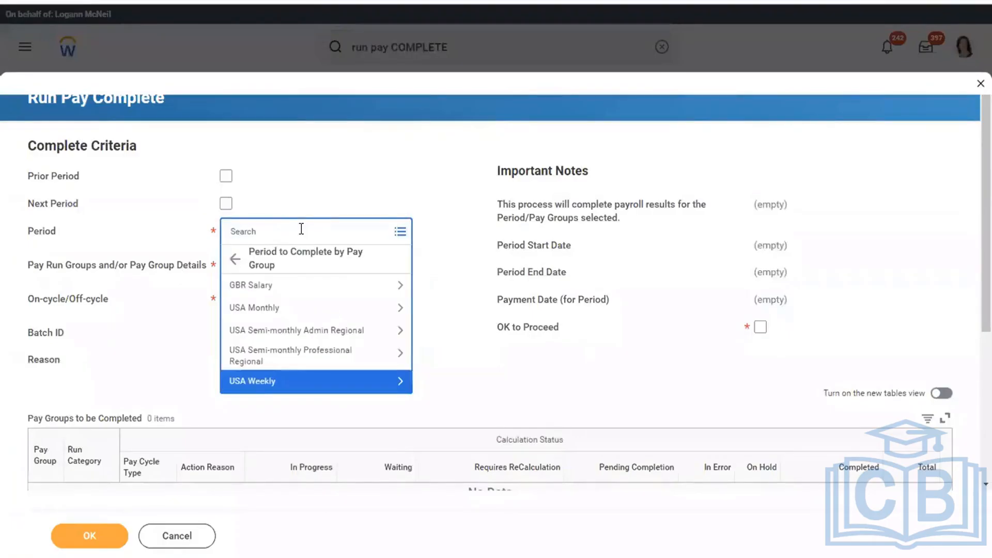
key("Return")
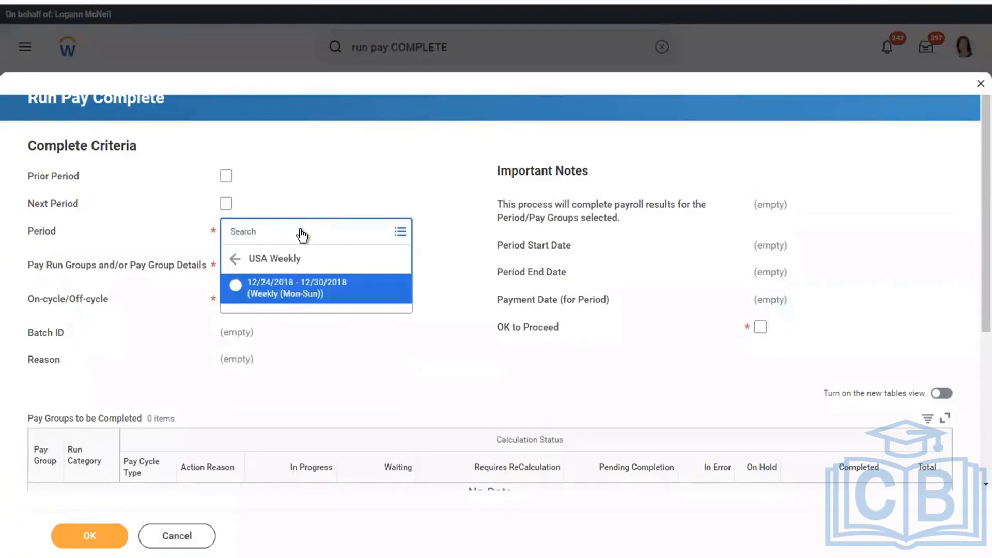
key("Return")
Add USA Weekly: Regular (Weekly), tick OK to Proceed, submit, and refresh to see 15 of 15 completed
left_click(268, 271)
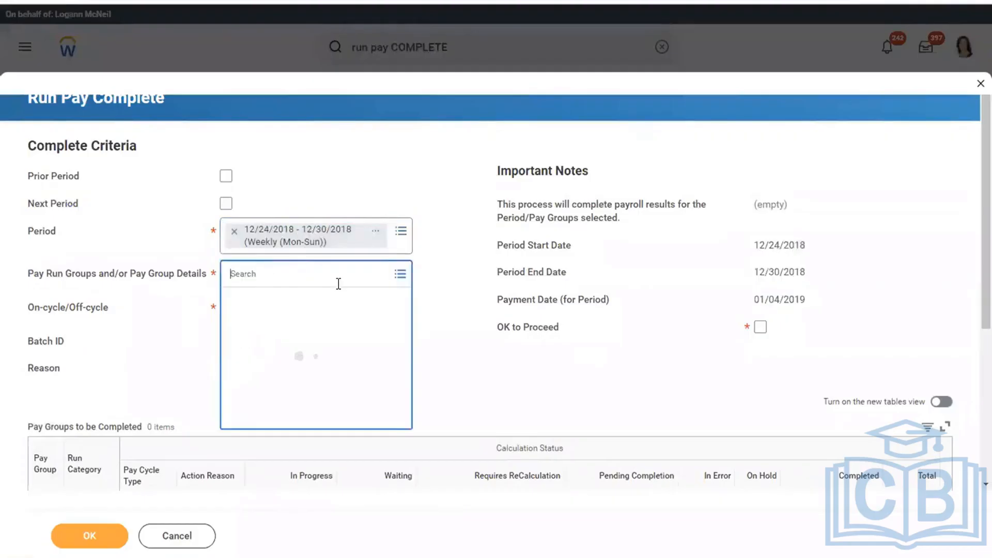
left_click(264, 300)
left_click(314, 327)
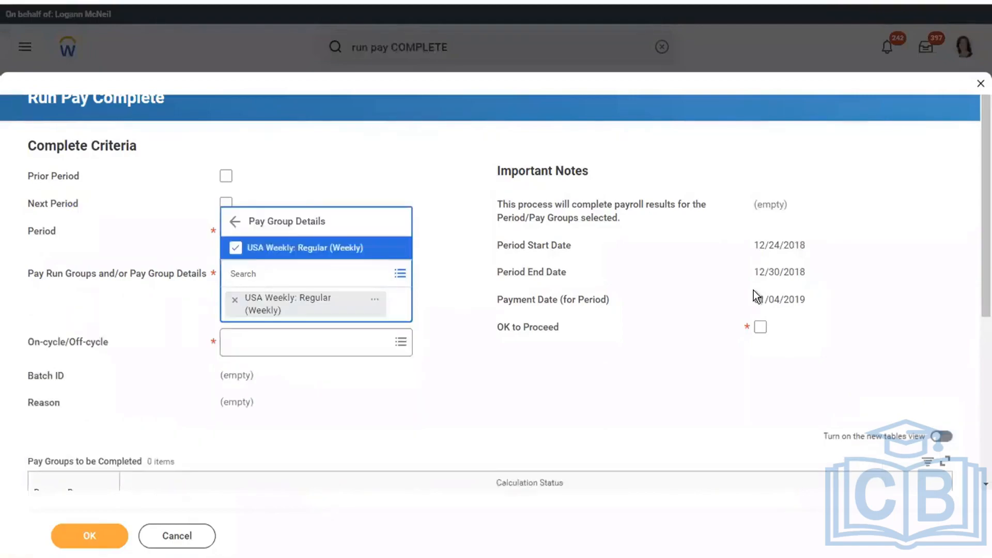
left_click(760, 331)
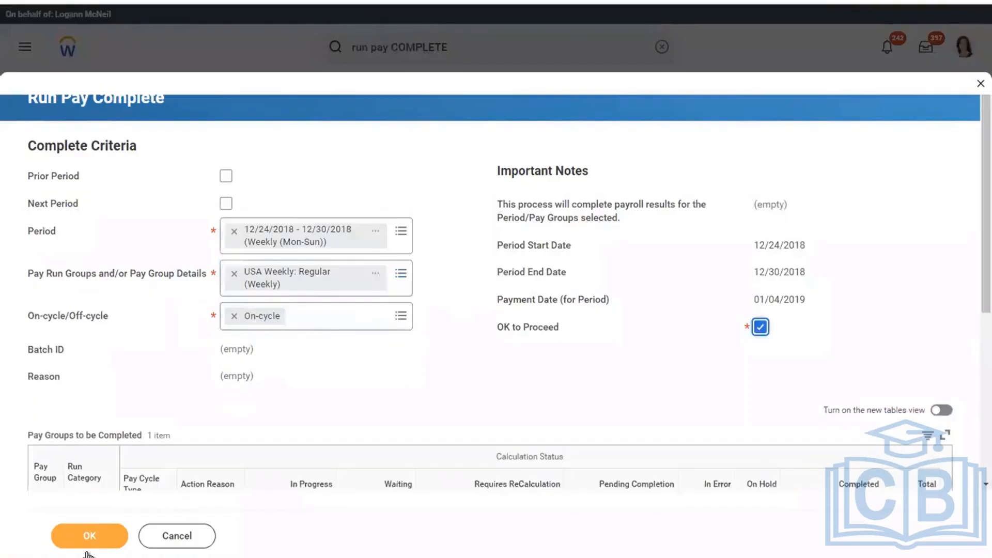
left_click(74, 543)
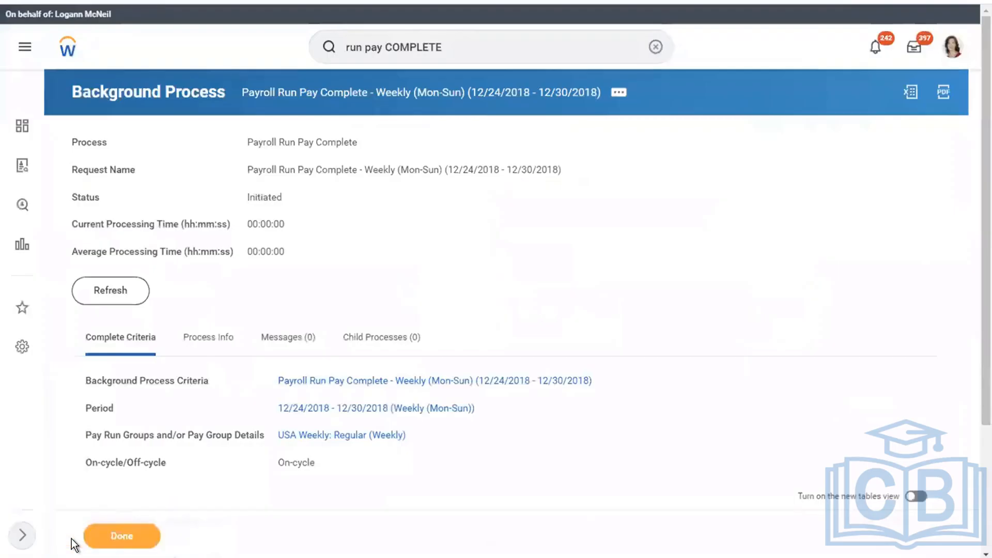
left_click(105, 297)
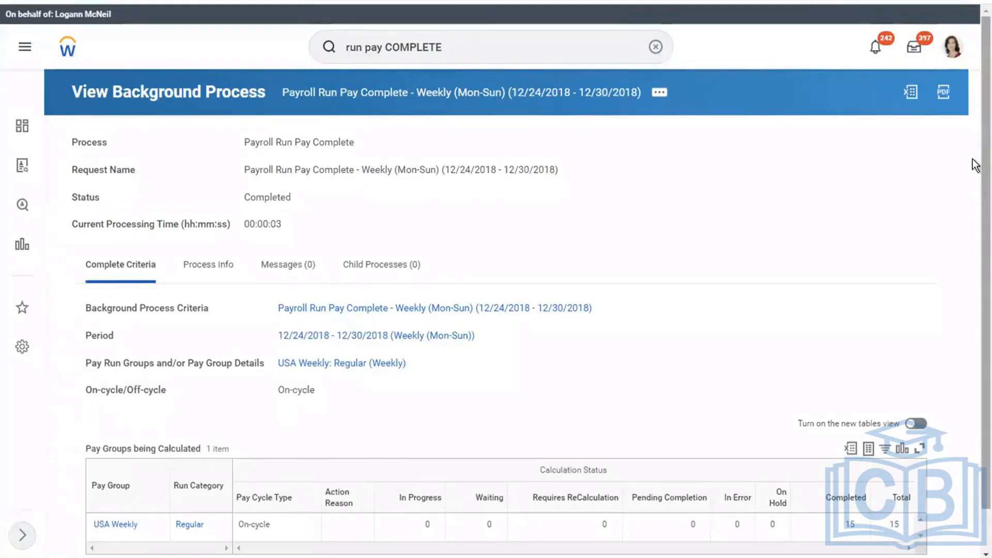
scroll(976, 162, "down", 1)
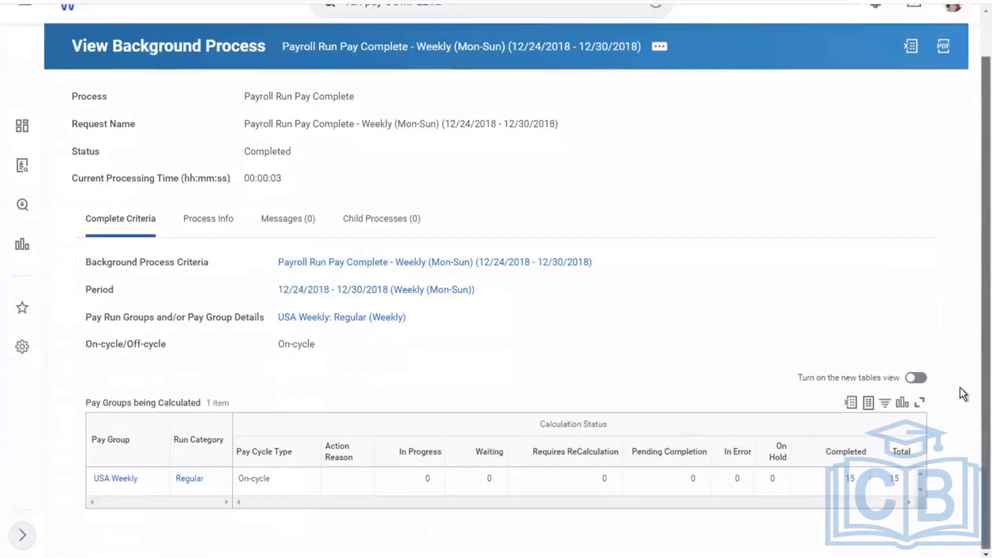
Open one worker's payroll result from the 15 results, showing gross 1,911.16 and net 902.98
left_click(898, 481)
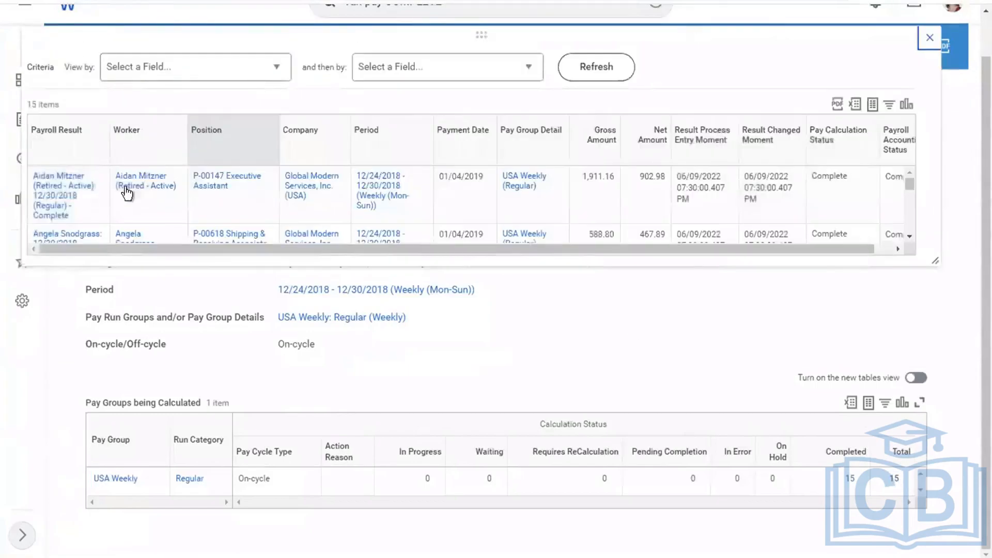
right_click(56, 204)
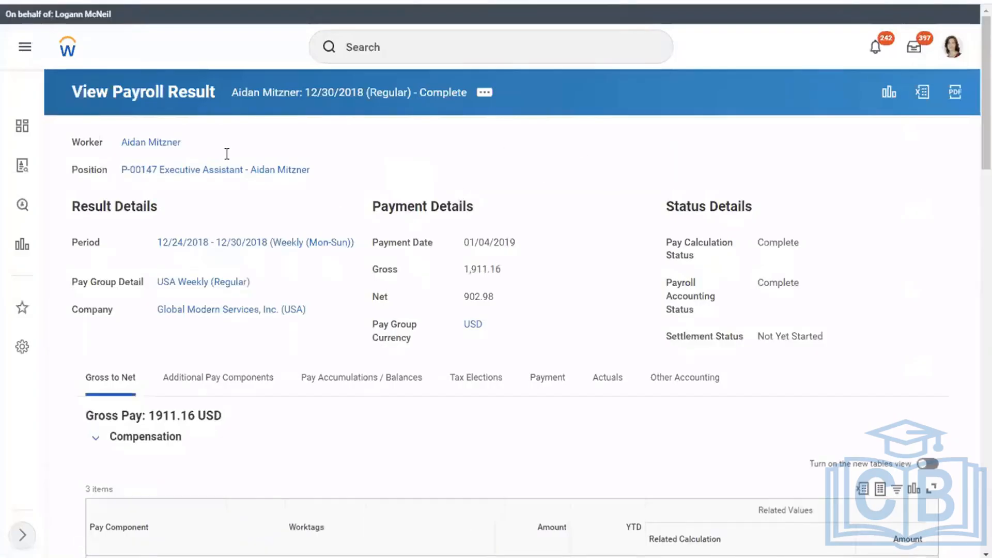
left_click(150, 142)
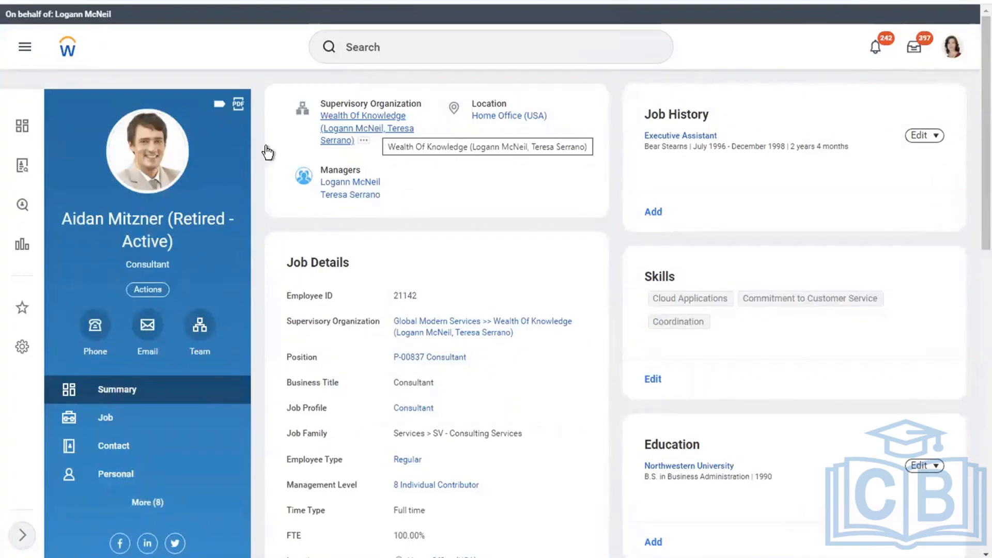
left_click(178, 499)
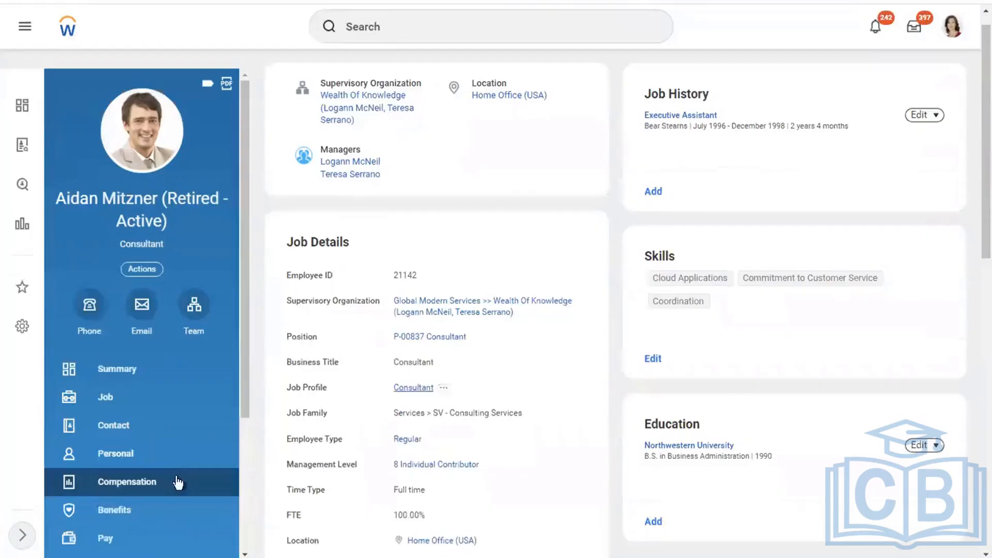
left_click(104, 538)
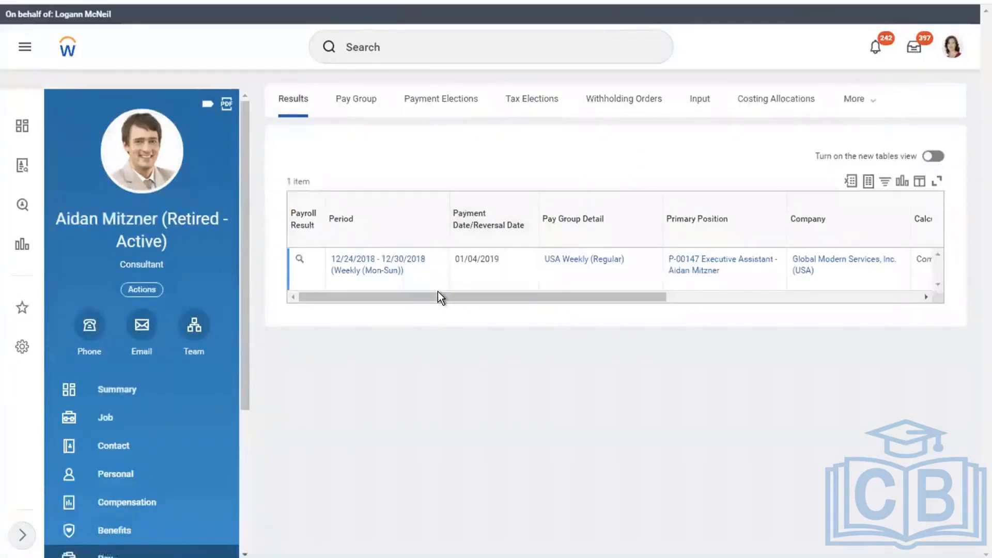
left_click_drag(438, 293, 133, 505)
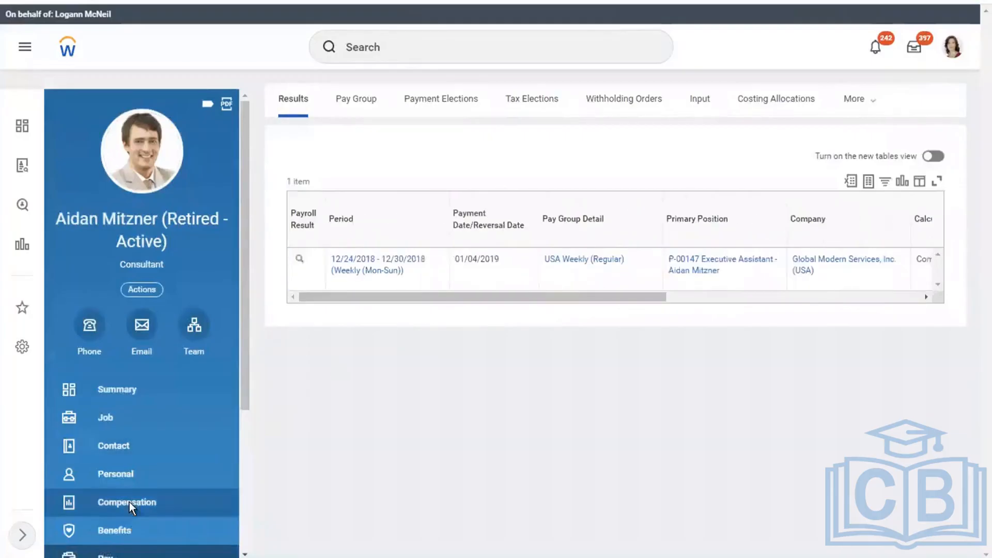
Review her compensation: base pay 61,124.00, total compensation 70,305.47, Team Member package
left_click(130, 503)
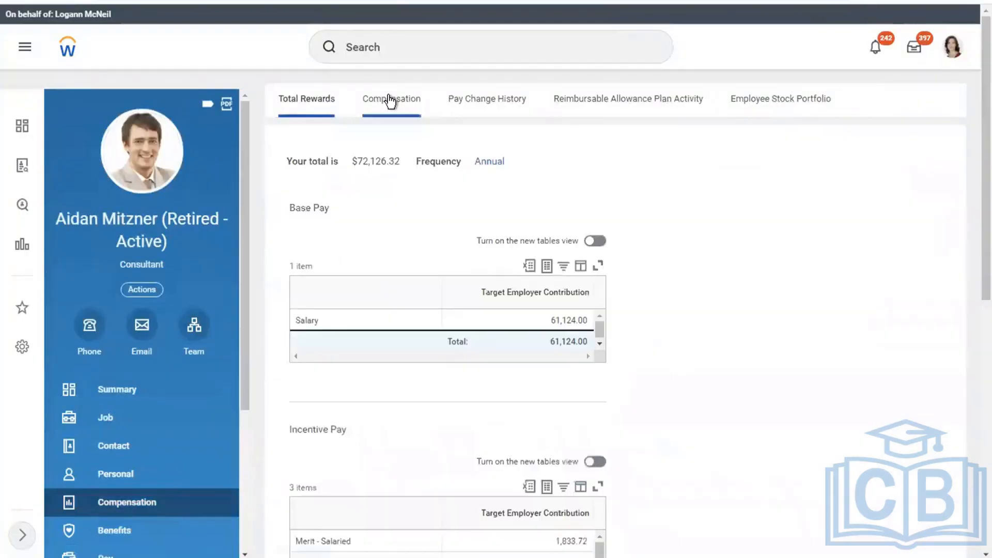
left_click(390, 98)
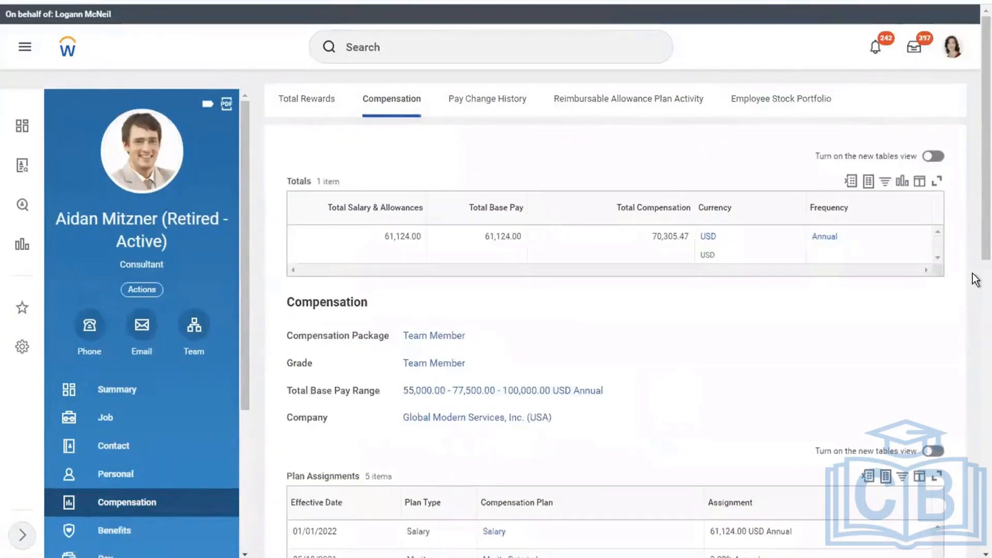
scroll(973, 276, "down", 10)
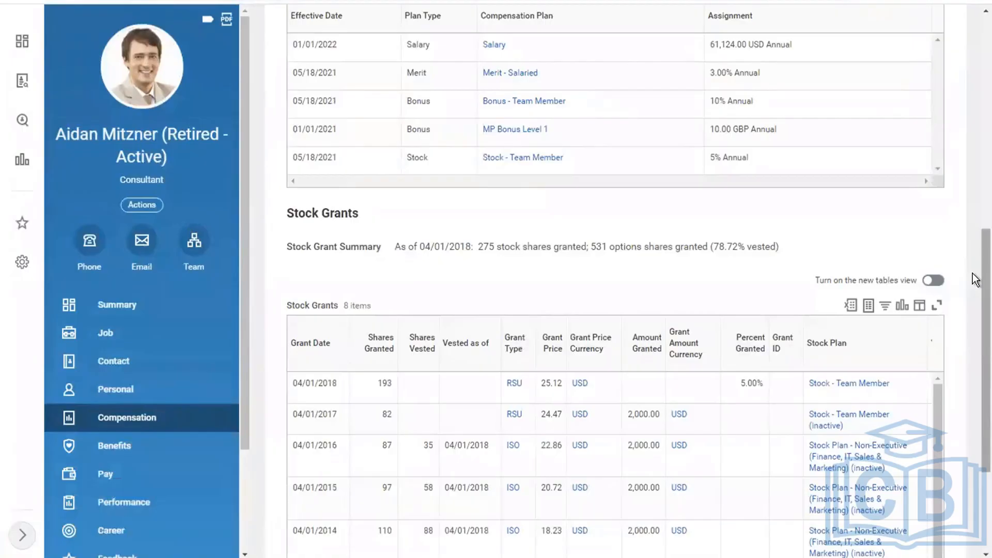
scroll(976, 84, "up", 10)
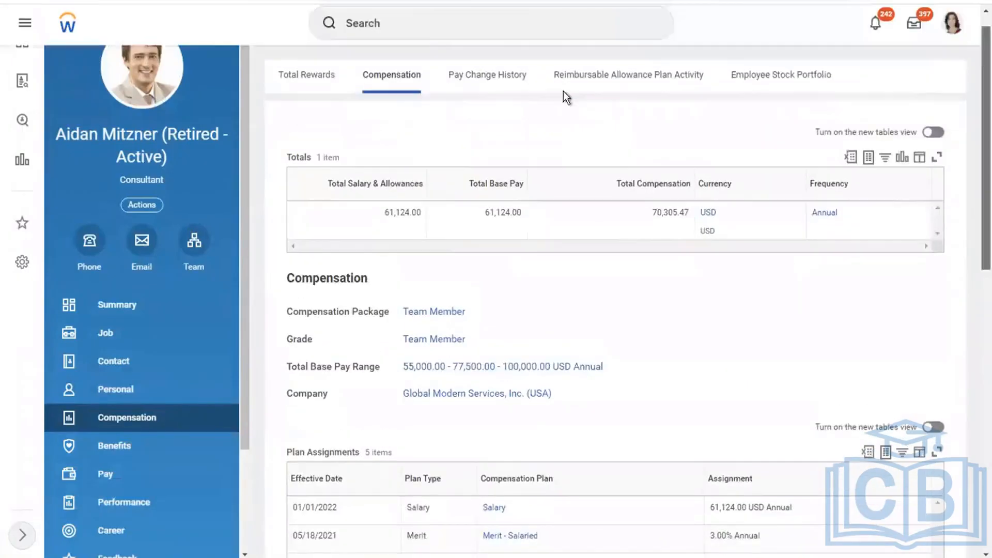
left_click(428, 32)
type("AUDREY NOVAK")
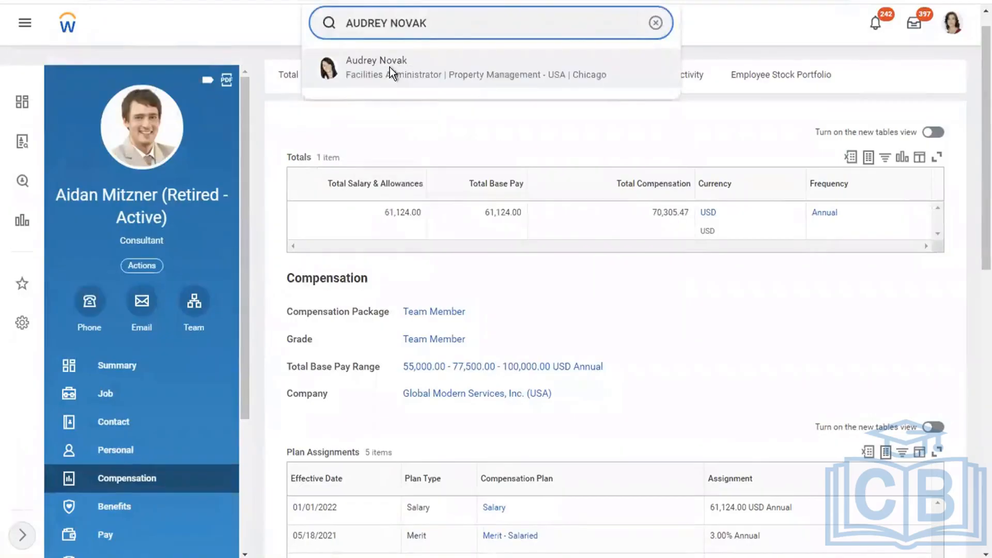
left_click(390, 67)
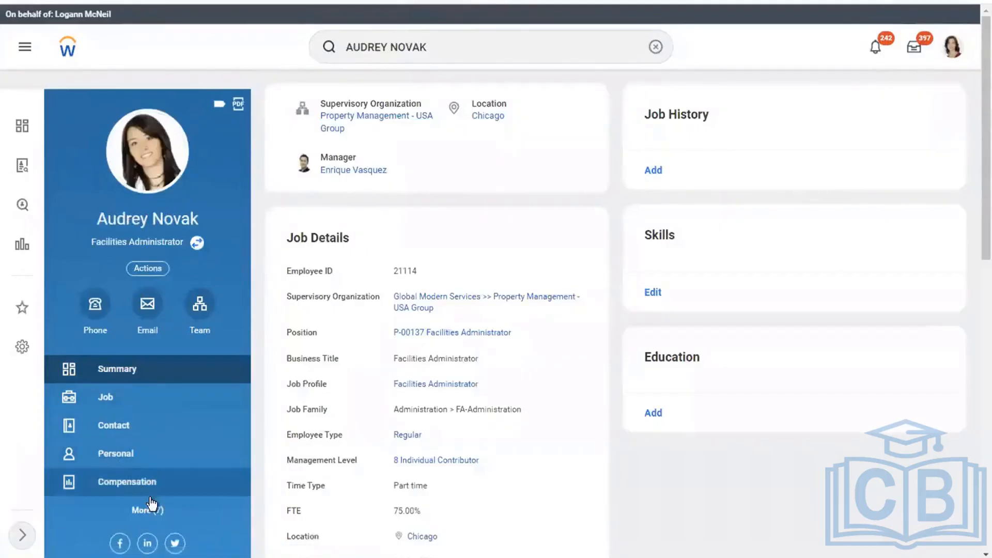
left_click(139, 509)
left_click(115, 460)
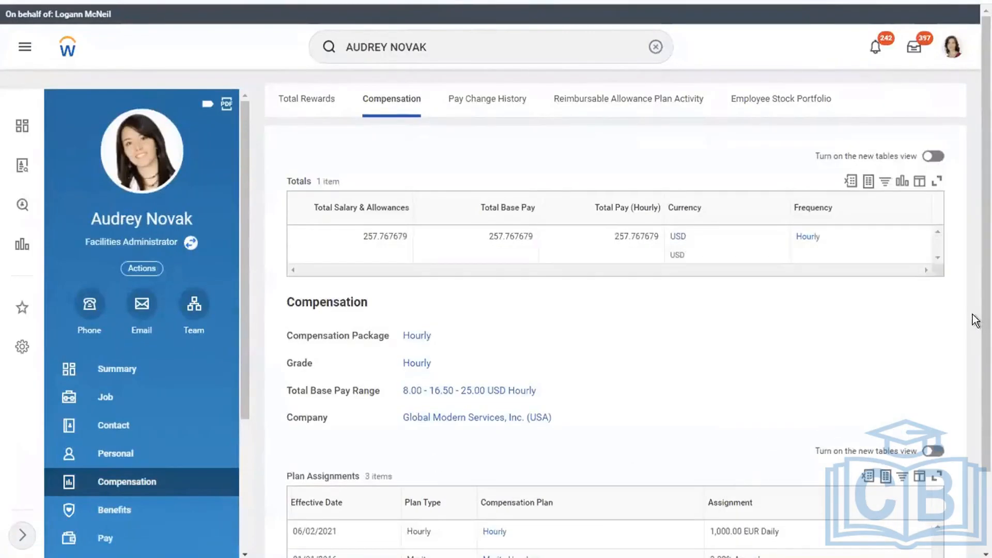
scroll(897, 497, "down", 3)
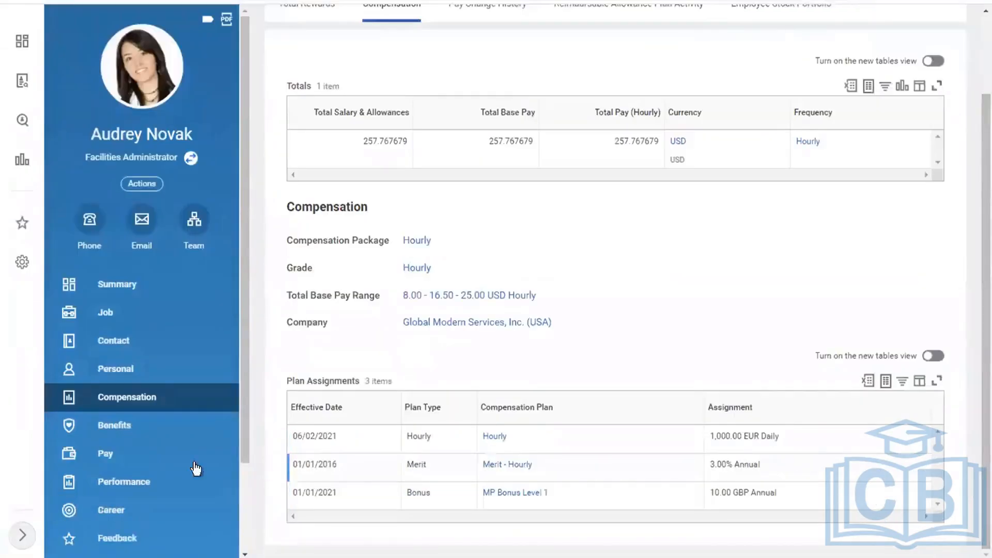
left_click(147, 462)
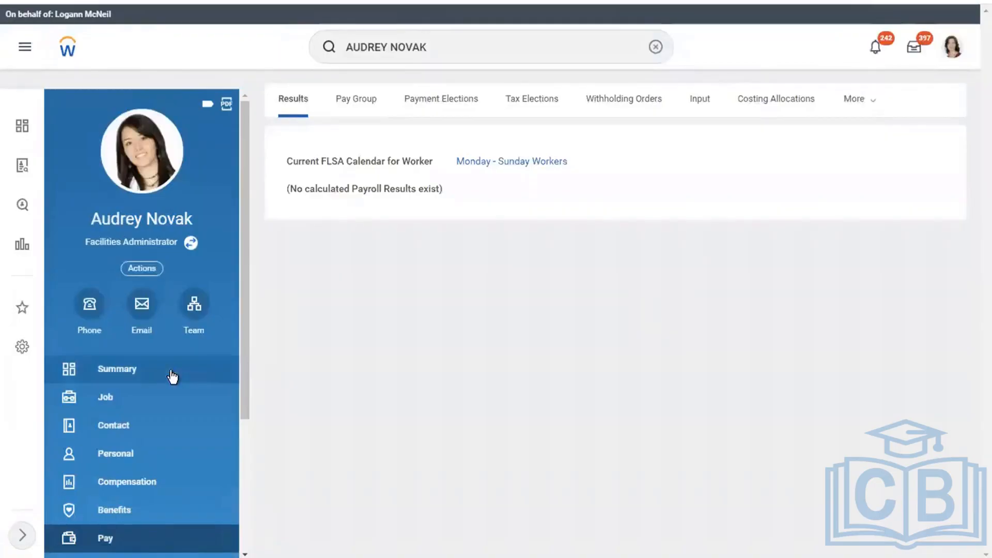
left_click(122, 401)
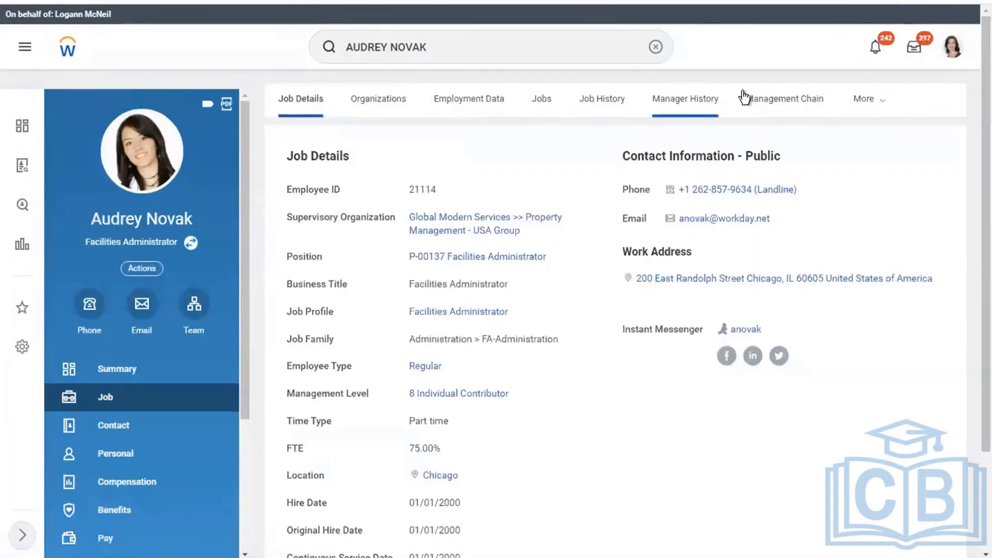
left_click(865, 105)
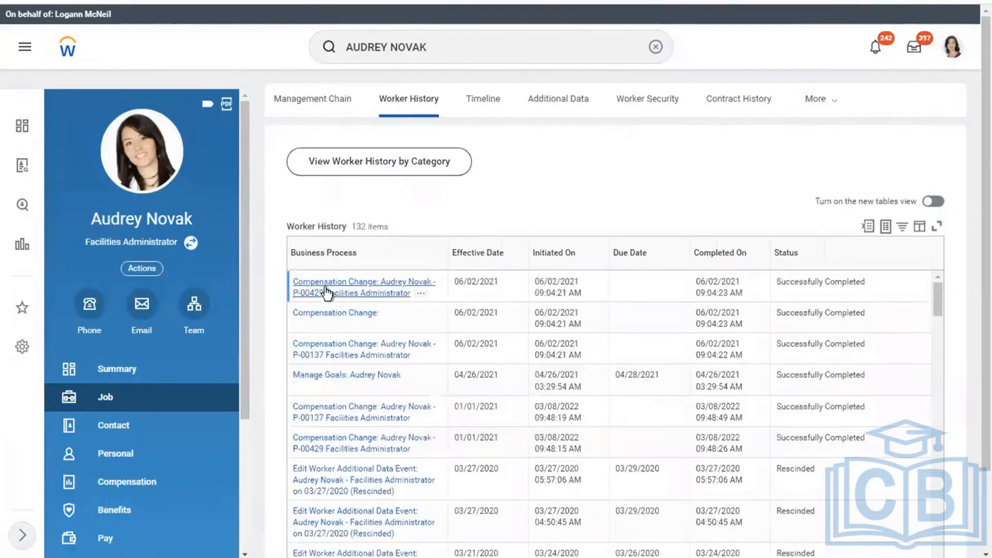
Attempt to rescind the 06/02/2021 Compensation Change and note why it can't be rescinded
left_click(421, 294)
mouse_move(501, 170)
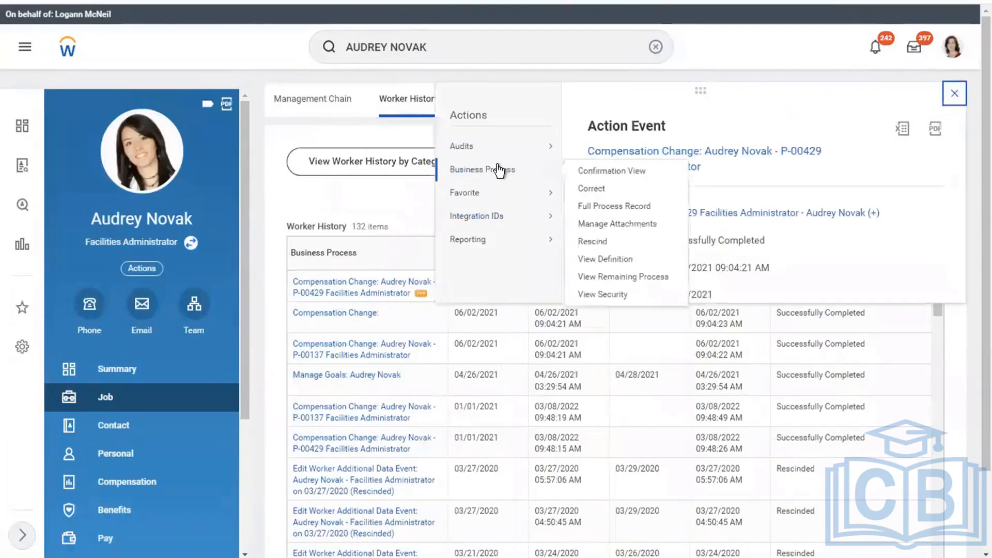
left_click(592, 241)
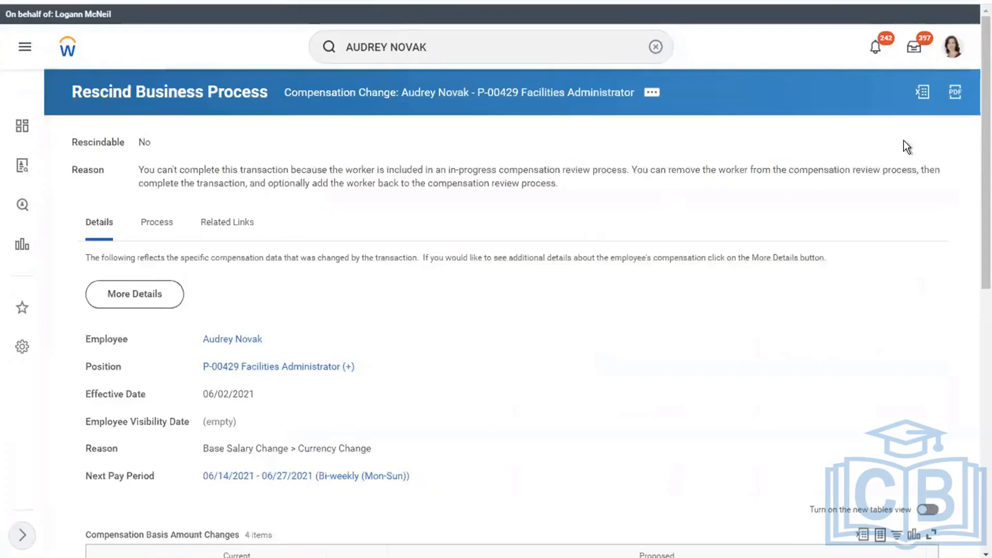
scroll(974, 352, "down", 7)
left_click_drag(974, 352, 977, 124)
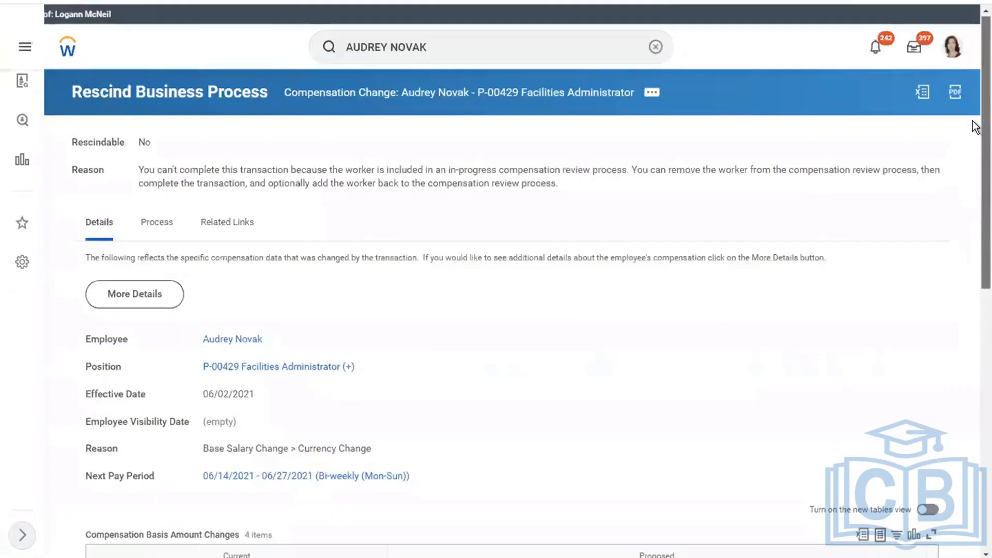
left_click_drag(158, 165, 265, 187)
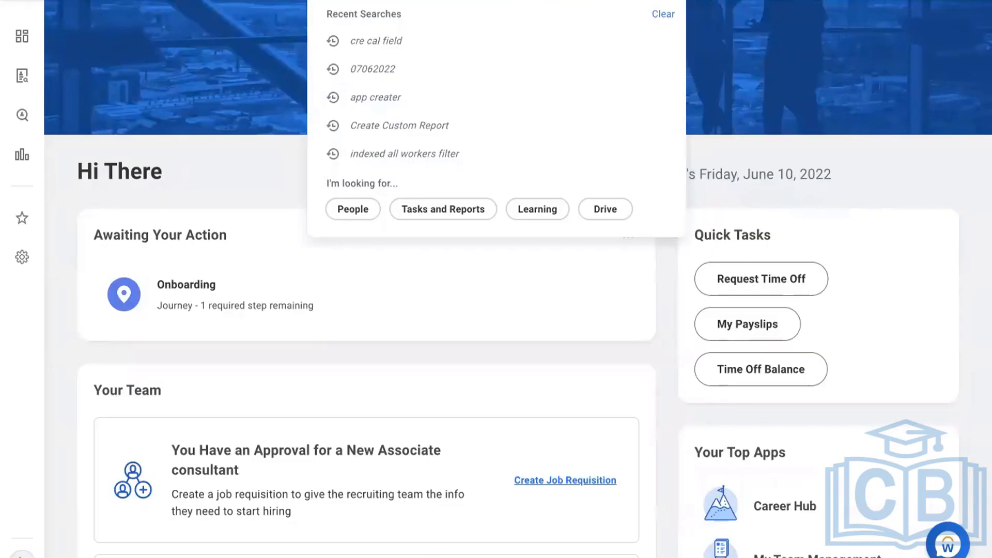
Reopen her profile's Compensation tab showing 13.00 USD hourly
left_click(379, 22)
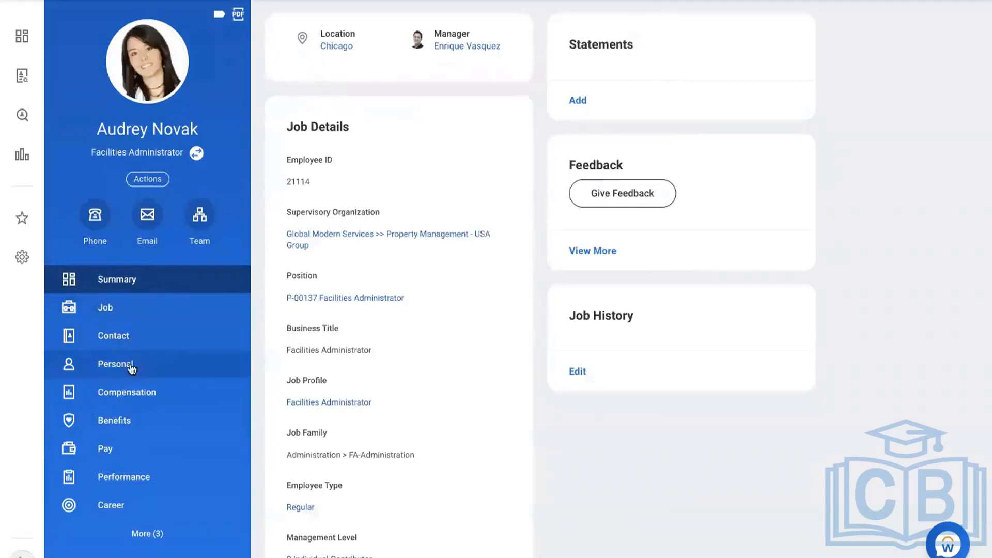
left_click(115, 397)
left_click(405, 37)
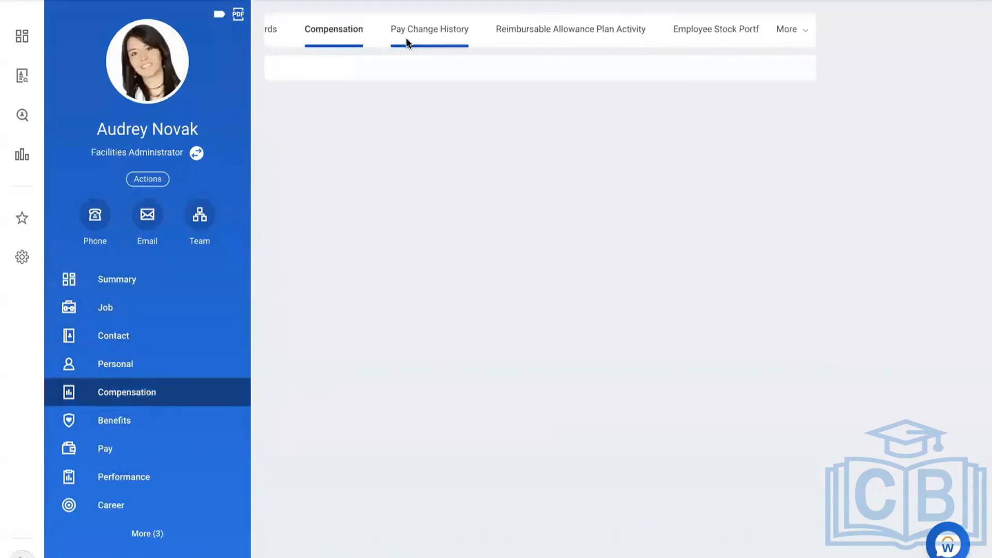
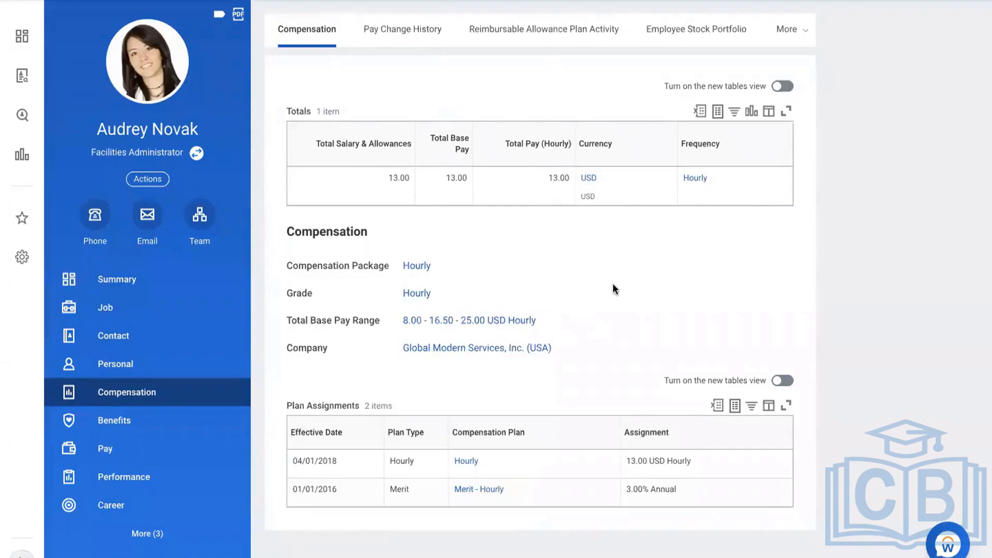
Review the worker's pay results and external payroll results, then confirm the USA Bi-weekly pay group
left_click(173, 454)
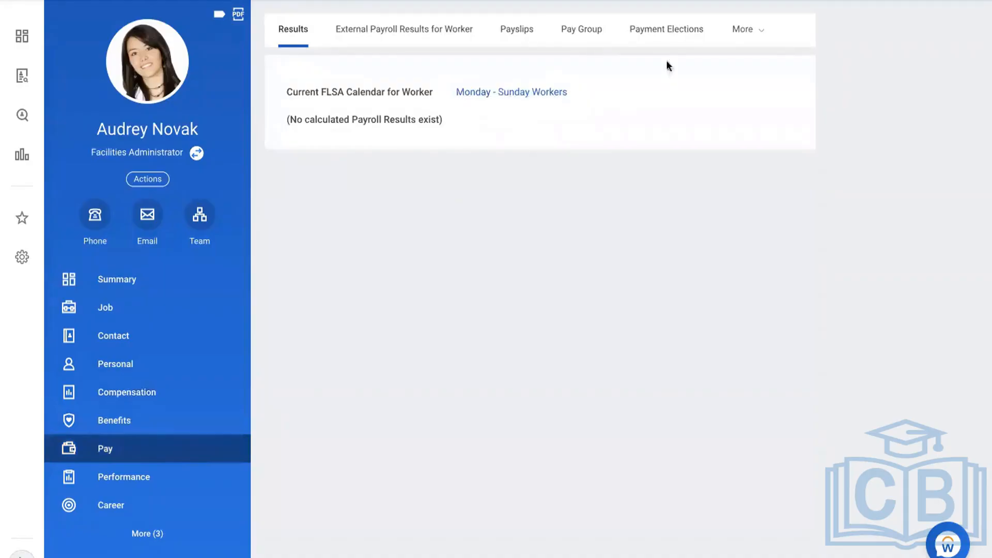
left_click(439, 32)
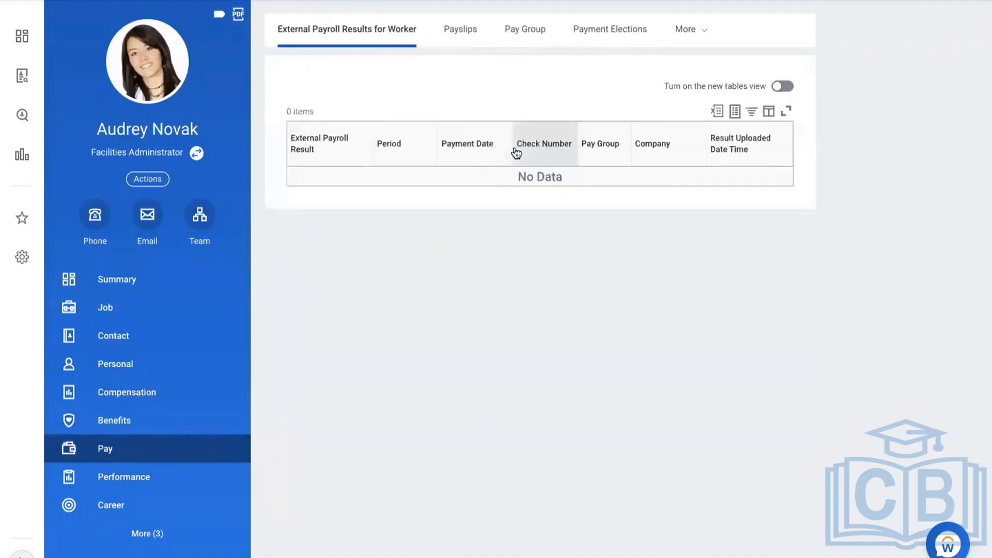
left_click(620, 1)
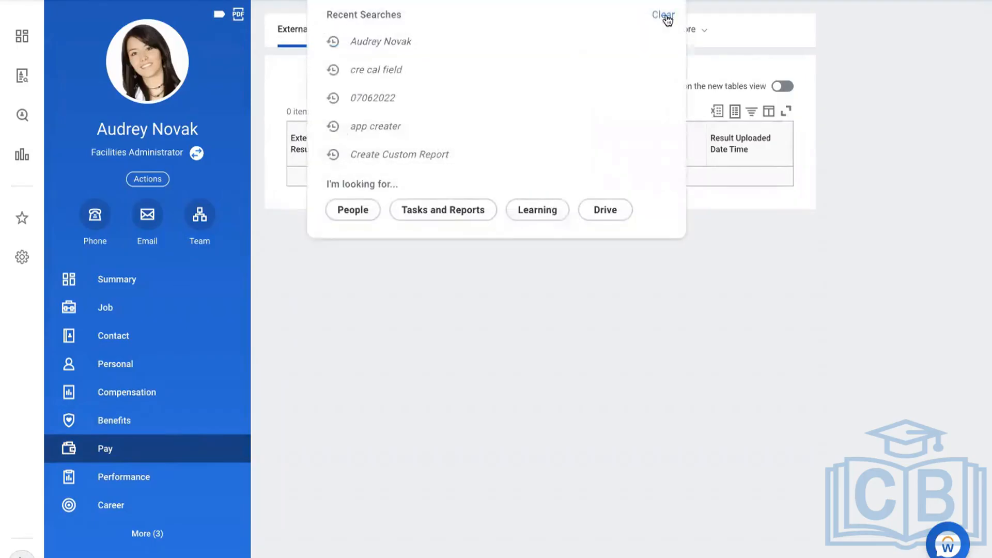
left_click(635, 472)
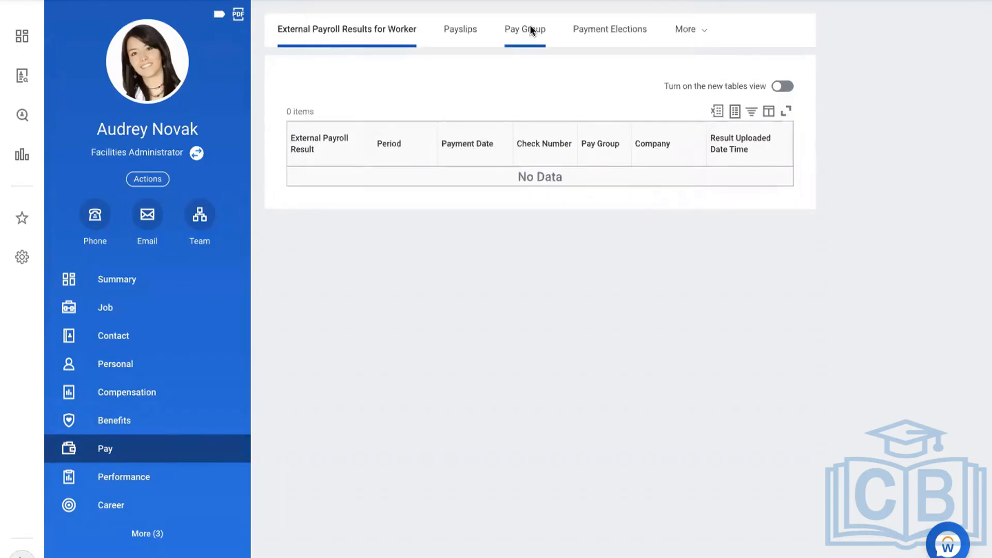
left_click(527, 29)
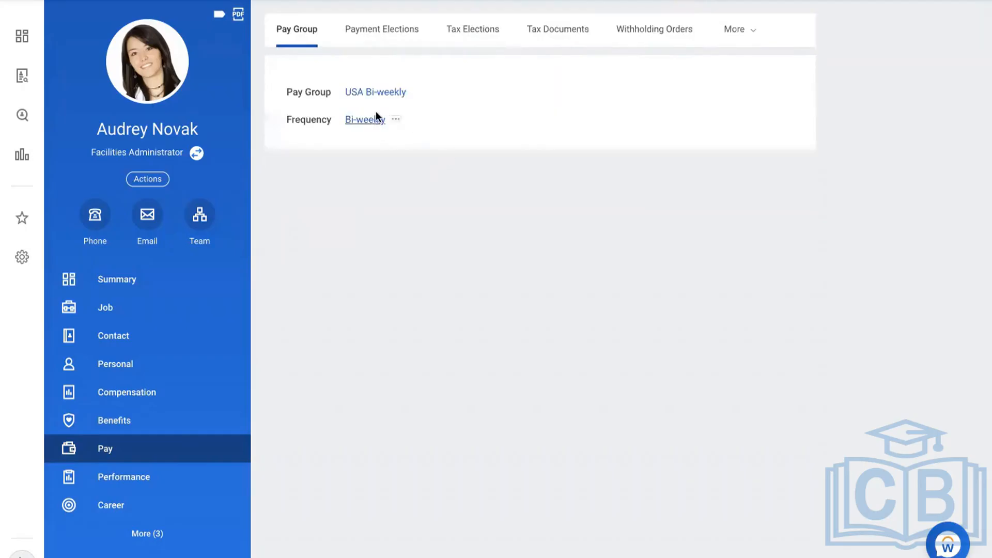
left_click(620, 1)
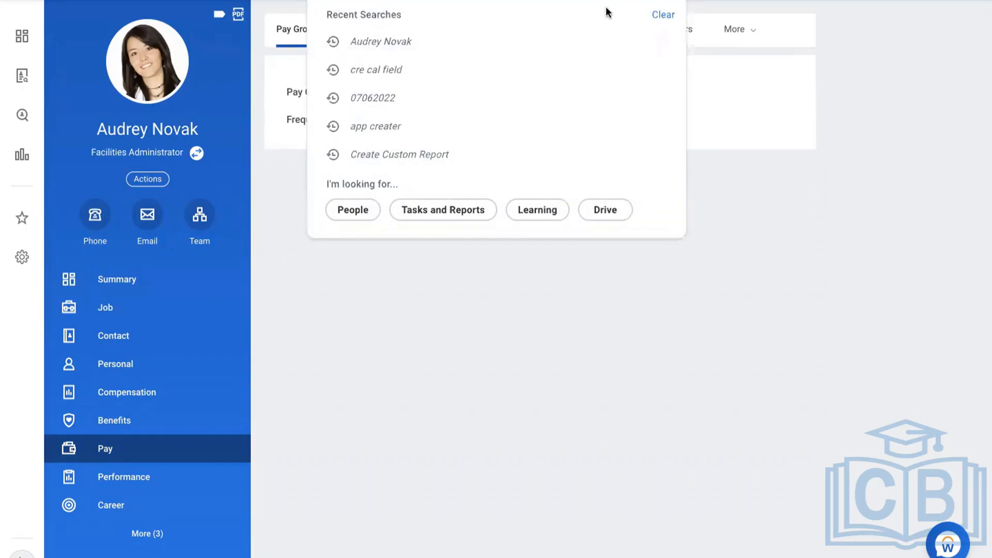
Submit Run Pay Calculation for period 12/30/2019 - 01/05/2020 with pay run group USA Weekly: Regular (Weekly)
type("run pay cal")
left_click(443, 31)
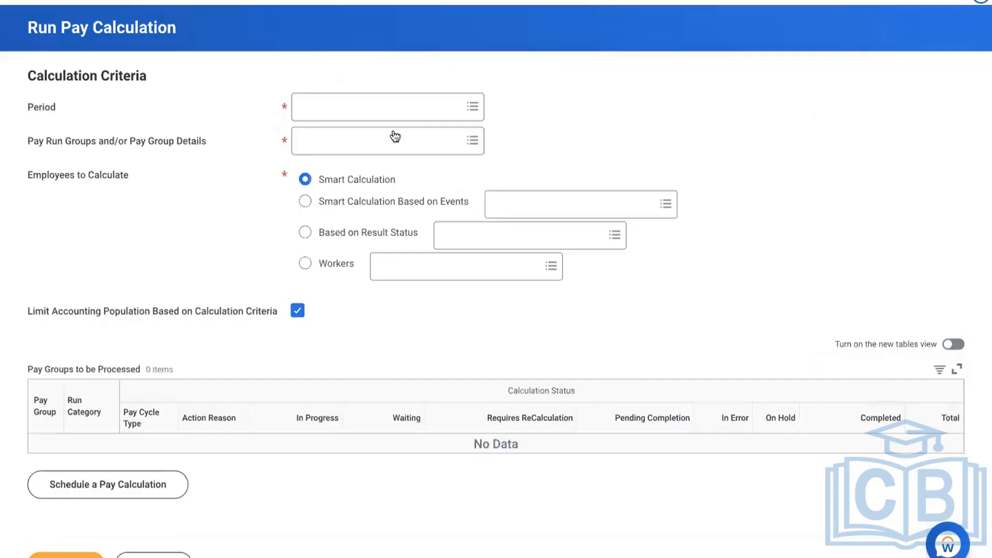
left_click(366, 109)
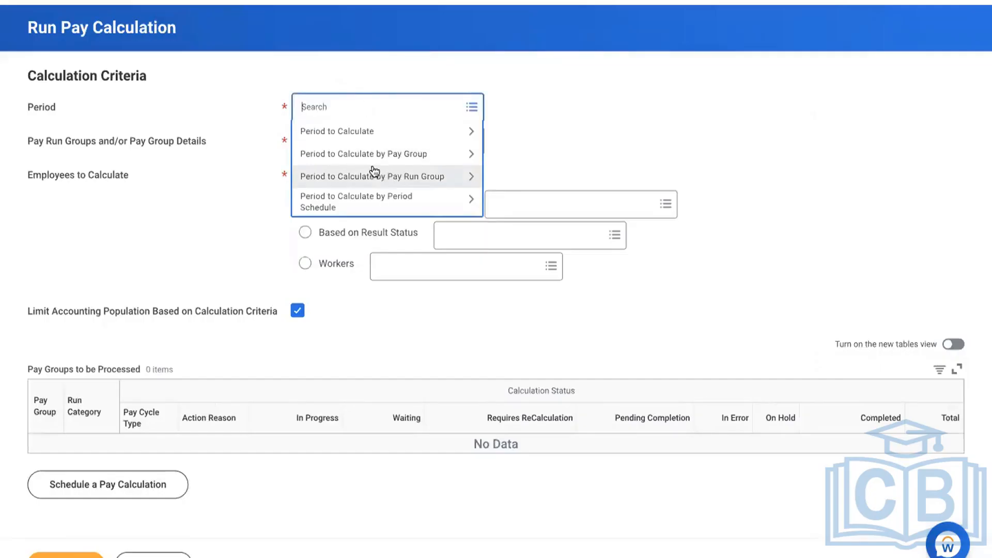
left_click(337, 154)
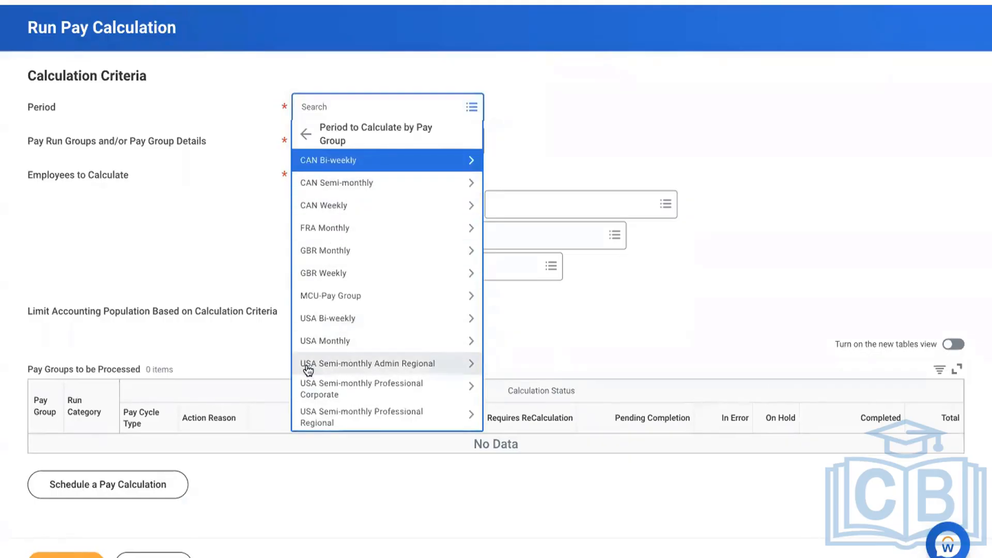
scroll(308, 371, "down", 1)
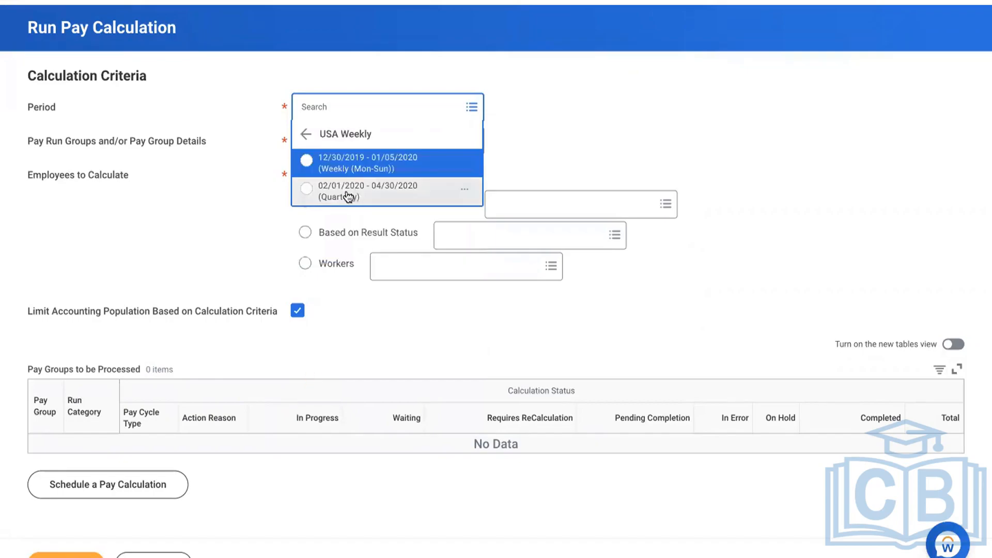
left_click(342, 165)
left_click(344, 157)
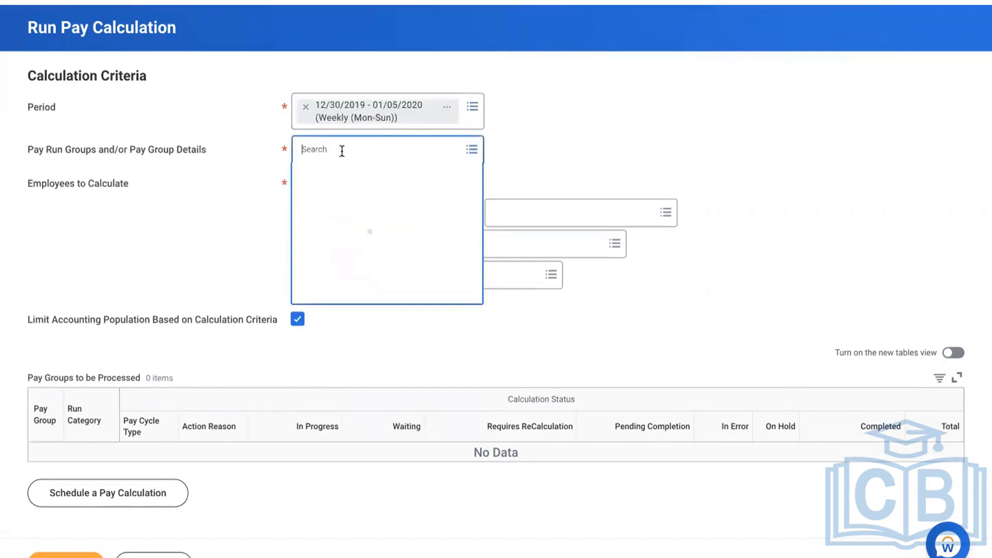
left_click(350, 169)
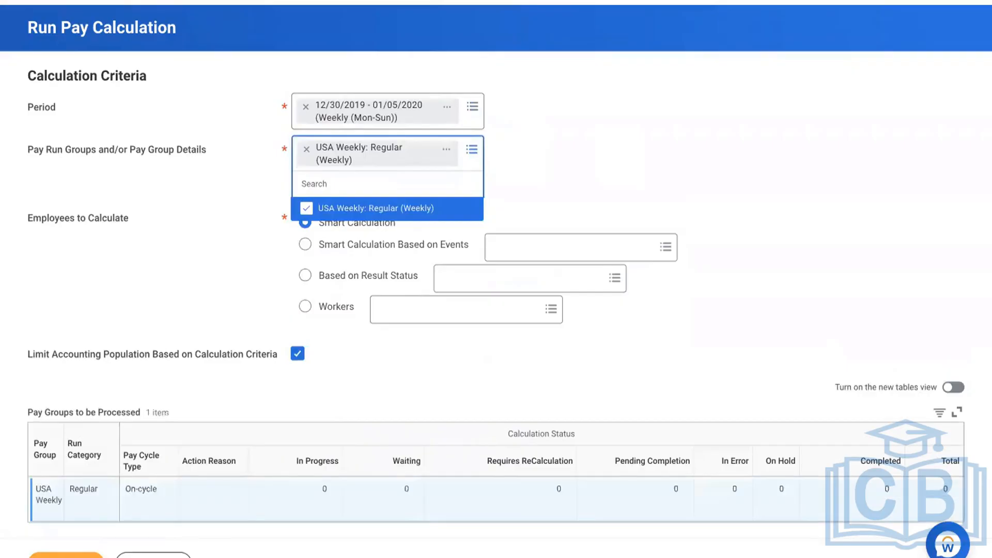
left_click(814, 239)
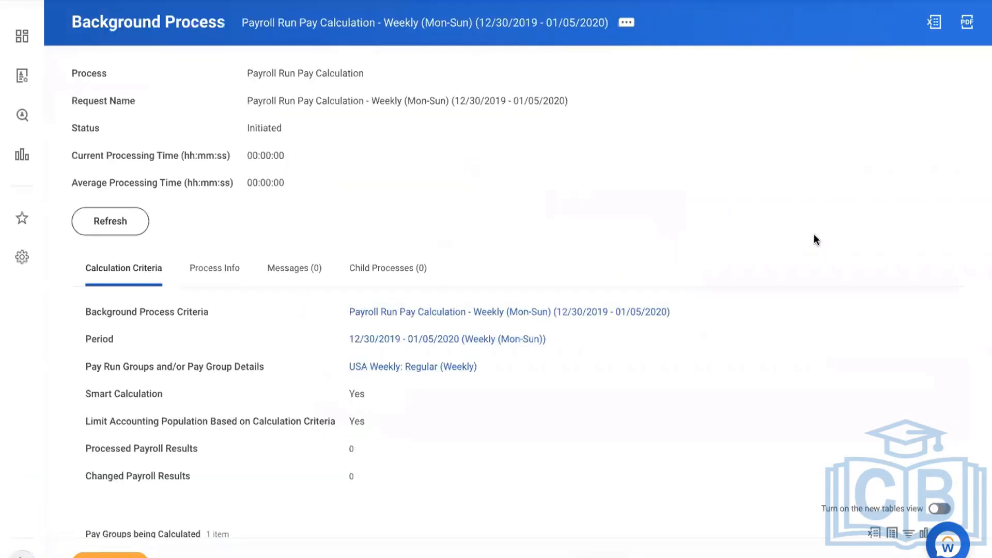
Refresh the background process until the pay calculation shows Completed with 15 processed results
left_click(111, 221)
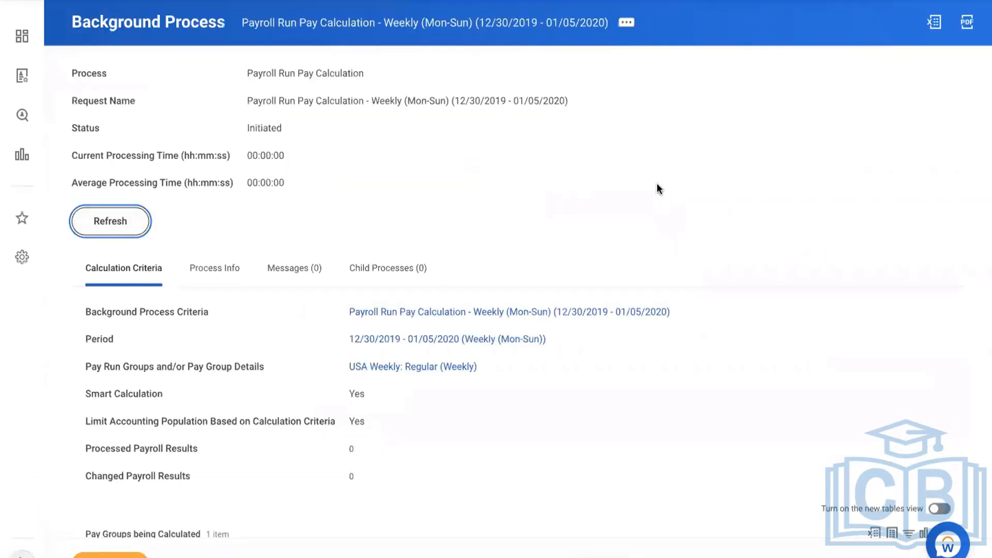
left_click(111, 248)
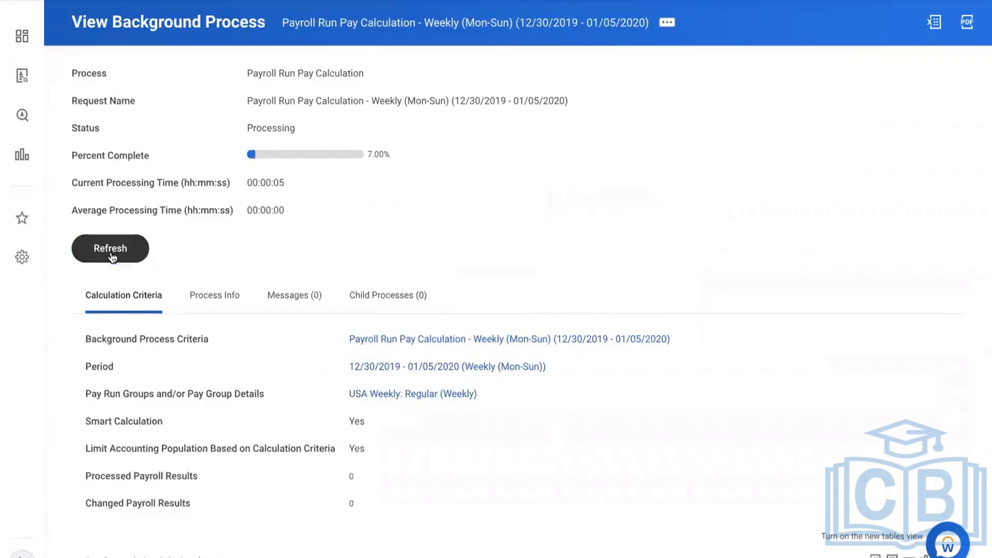
left_click(111, 255)
left_click(111, 254)
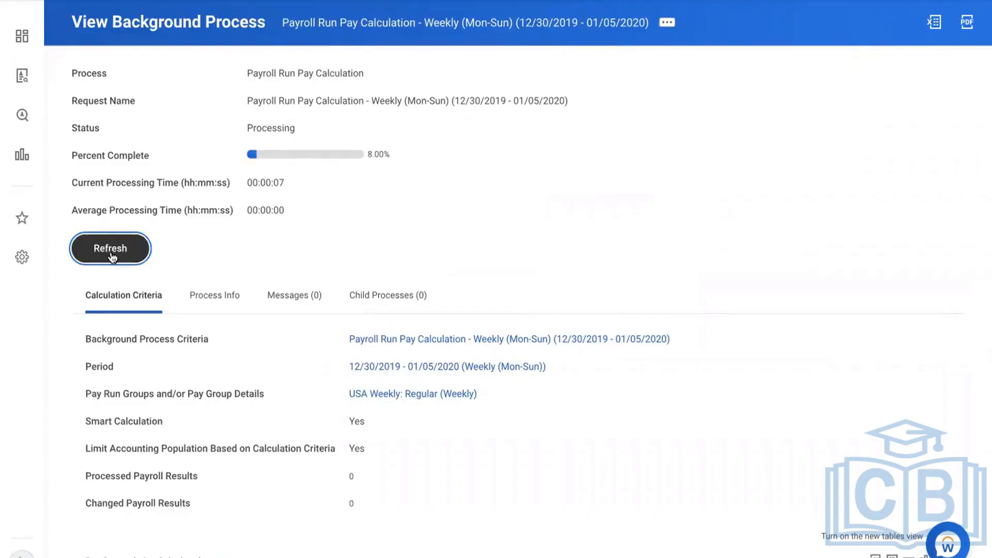
left_click(111, 256)
left_click(112, 255)
left_click(111, 254)
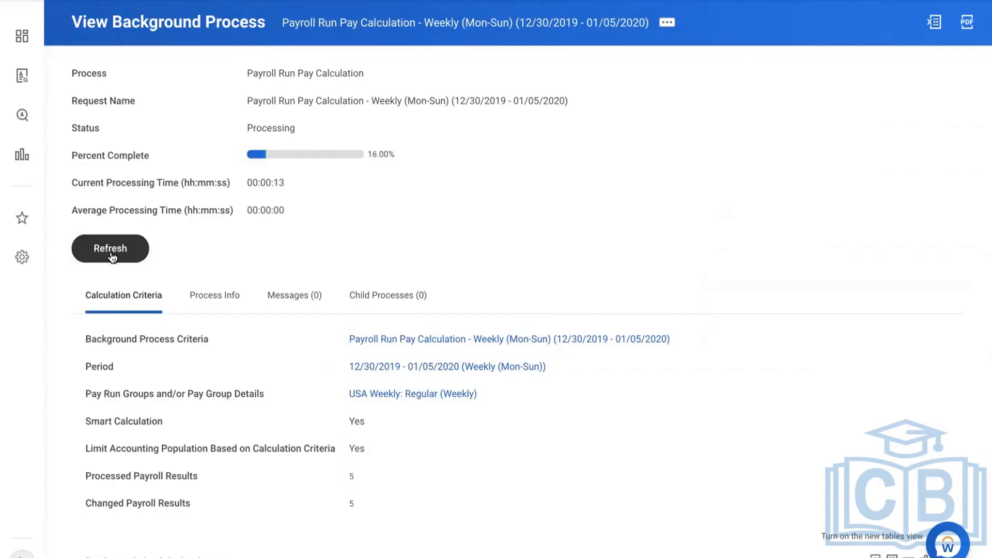
left_click(110, 253)
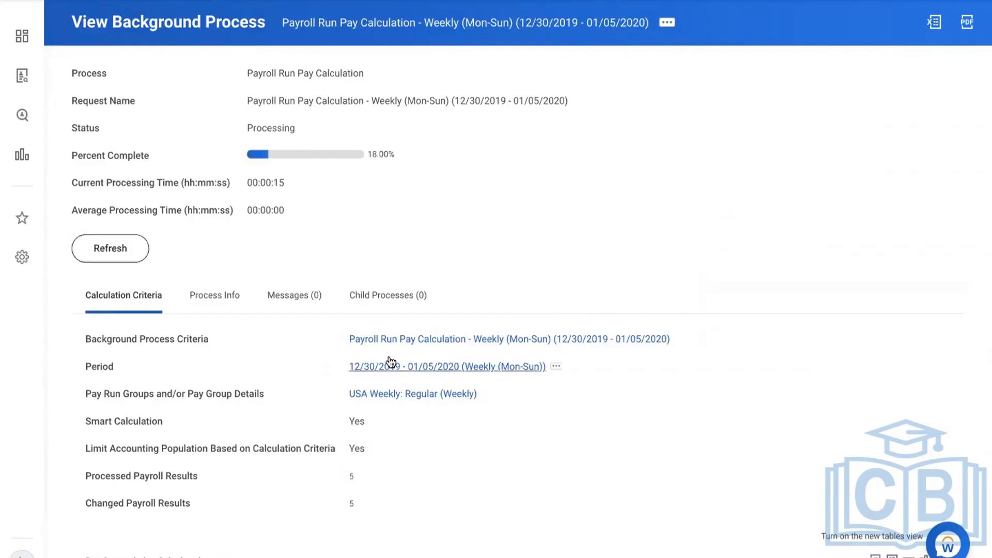
left_click(119, 251)
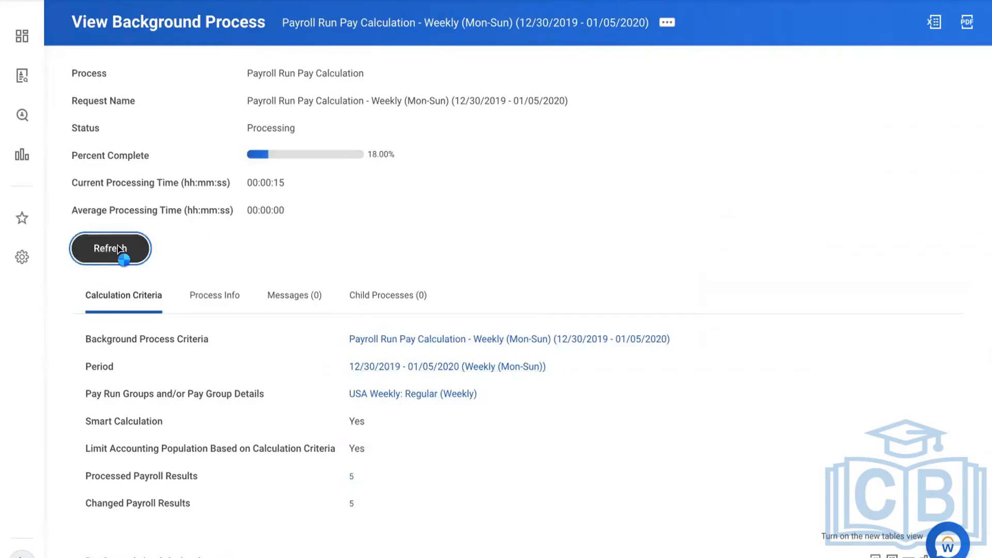
left_click(120, 251)
left_click(120, 251)
left_click(118, 250)
left_click(119, 250)
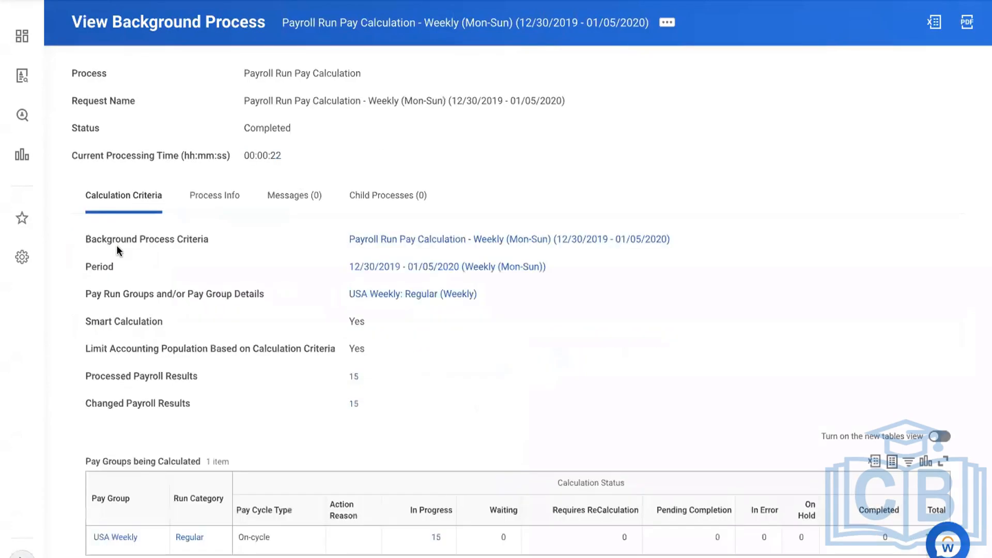
scroll(888, 241, "down", 1)
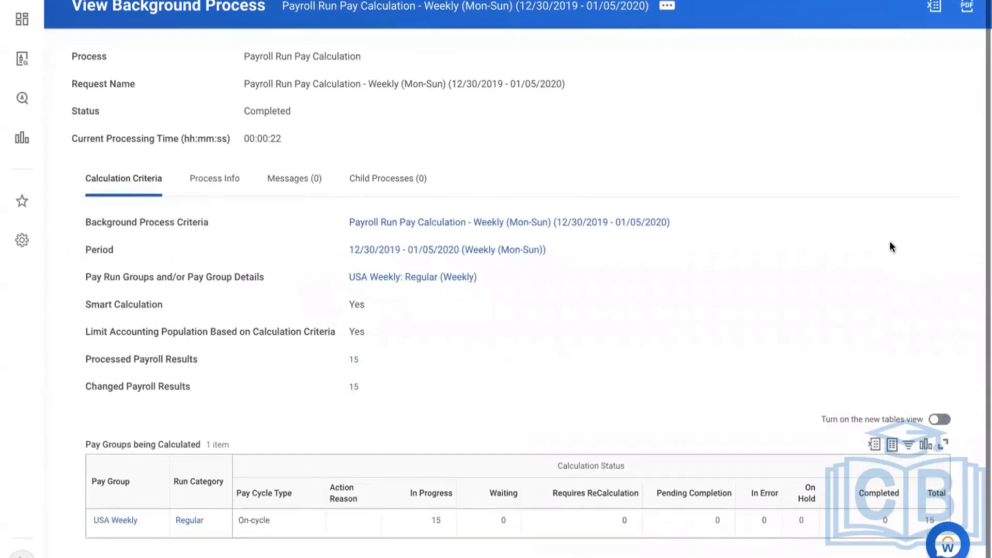
scroll(630, 140, "up", 1)
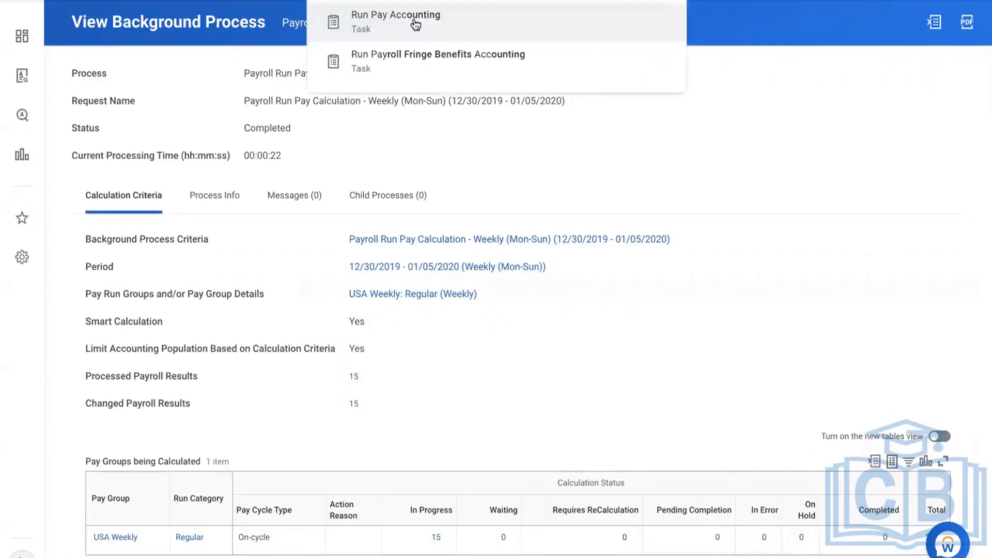
left_click(412, 20)
In Run Pay Accounting, try the 12/24/2018 - 12/30/2018 weekly period, then remove it
left_click(356, 160)
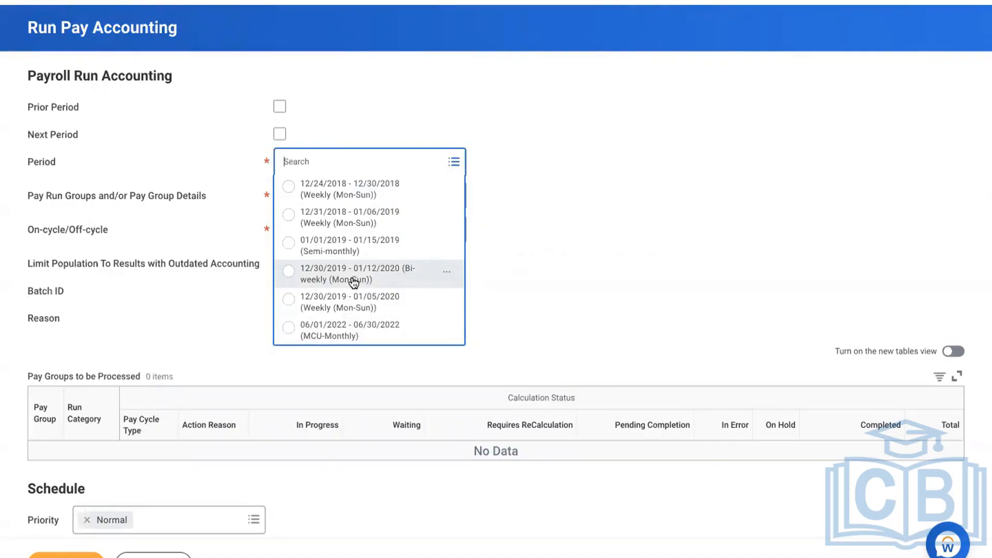
left_click(294, 194)
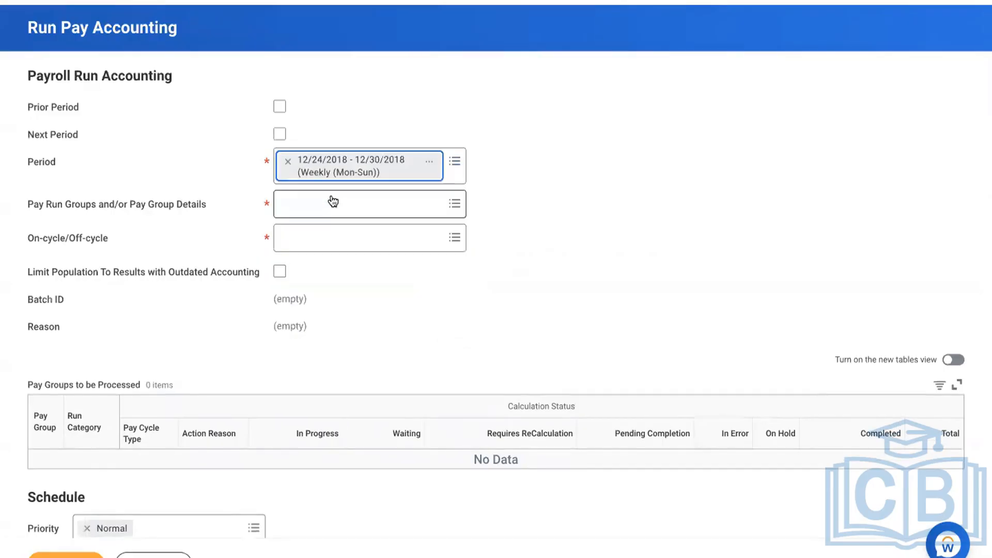
left_click(288, 162)
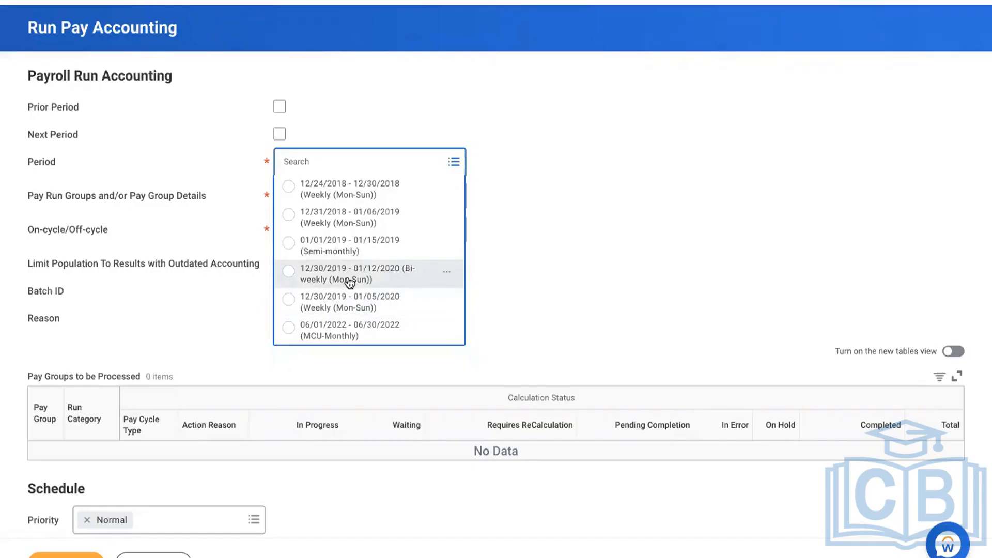
Cancel Run Pay Accounting, discard the changes, and reopen the recently searched worker's profile
left_click(185, 555)
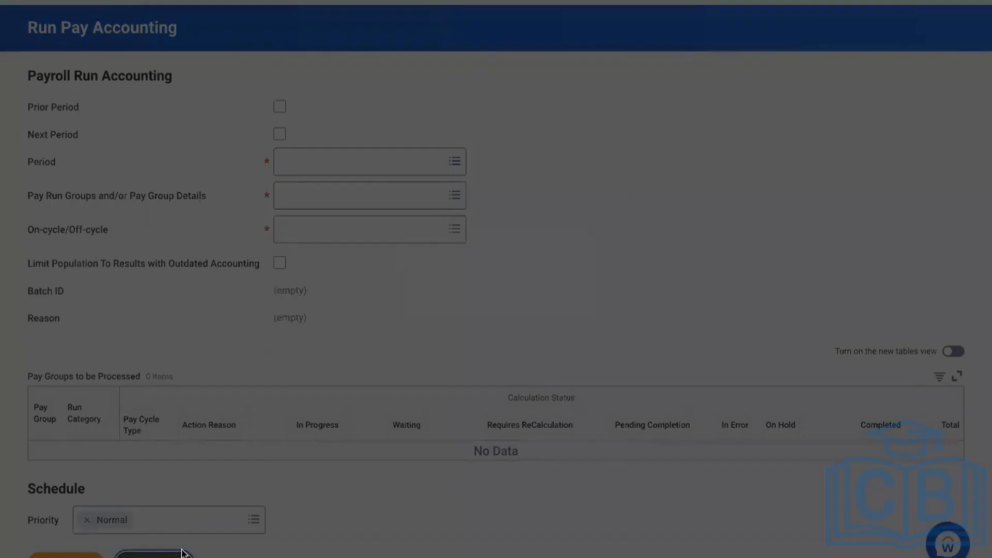
left_click(431, 306)
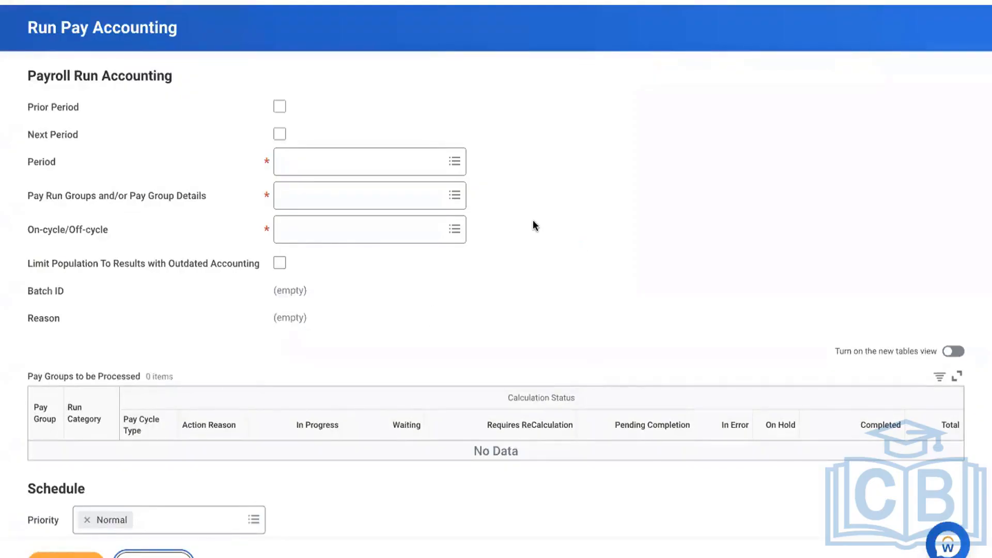
left_click(465, 1)
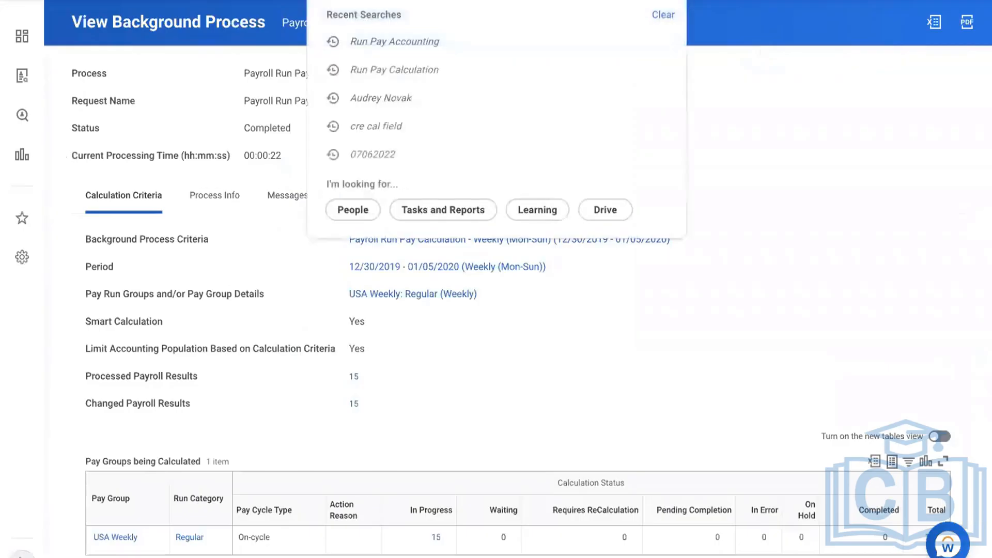
left_click(408, 97)
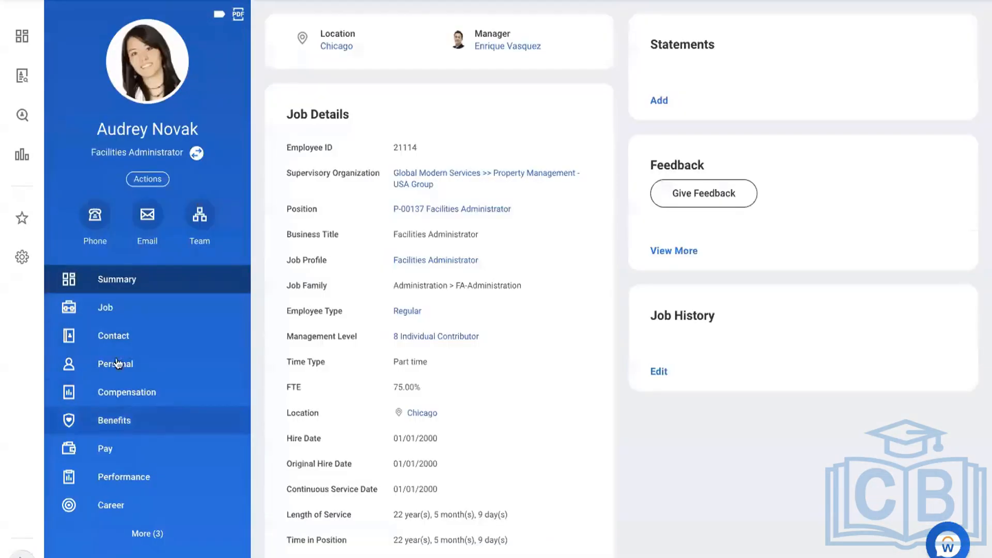
Check pay results on both positions, then view the other position's 13.00 USD hourly compensation and plans
left_click(133, 458)
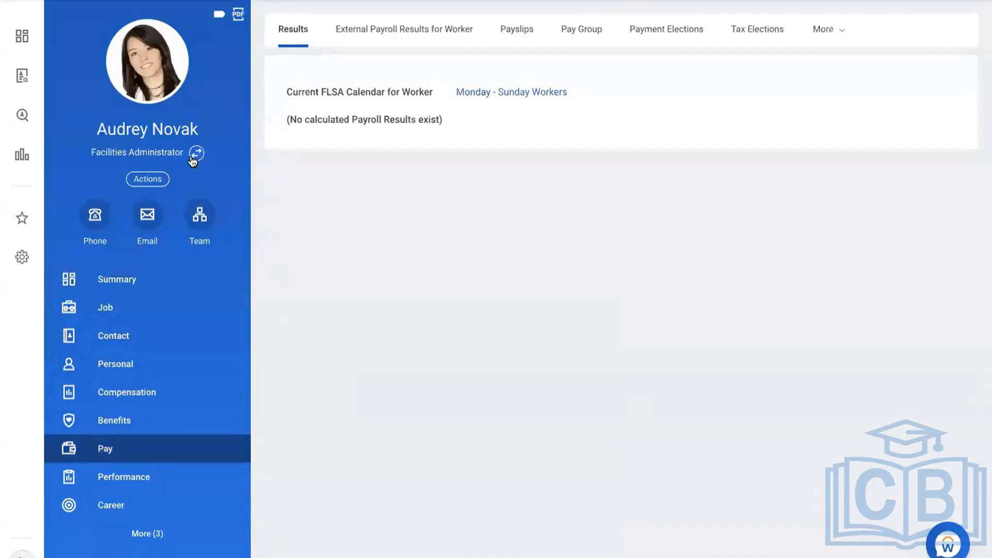
left_click(196, 153)
left_click(184, 171)
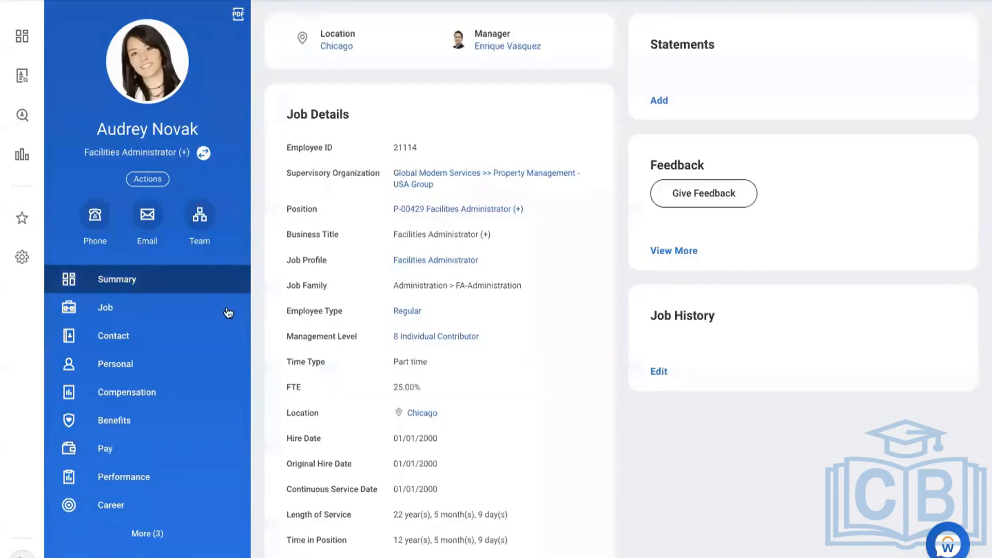
left_click(111, 449)
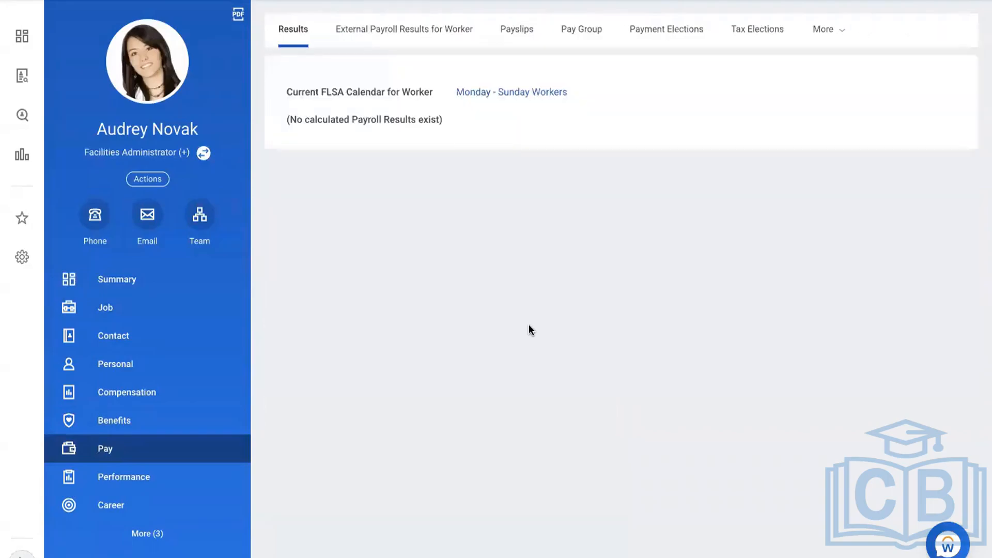
left_click(114, 403)
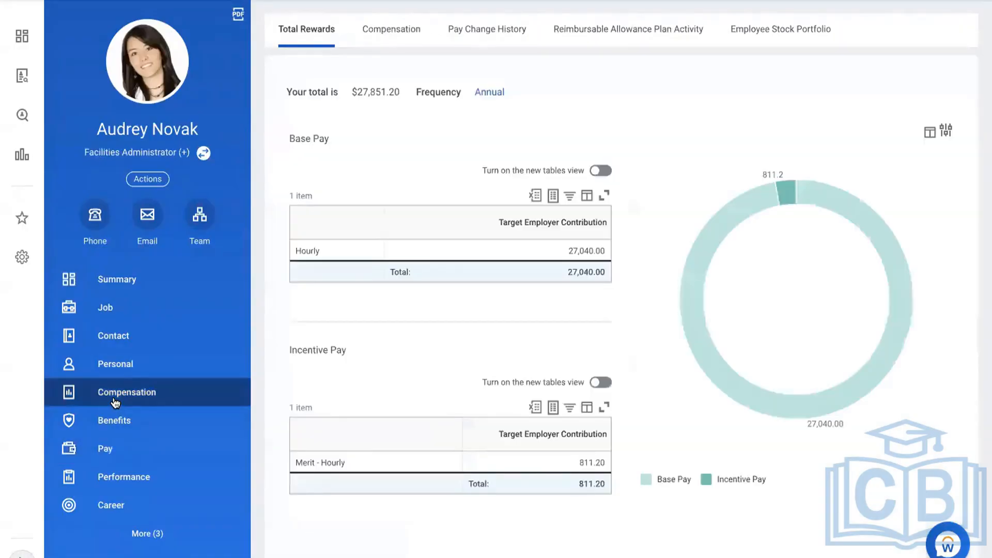
left_click(391, 30)
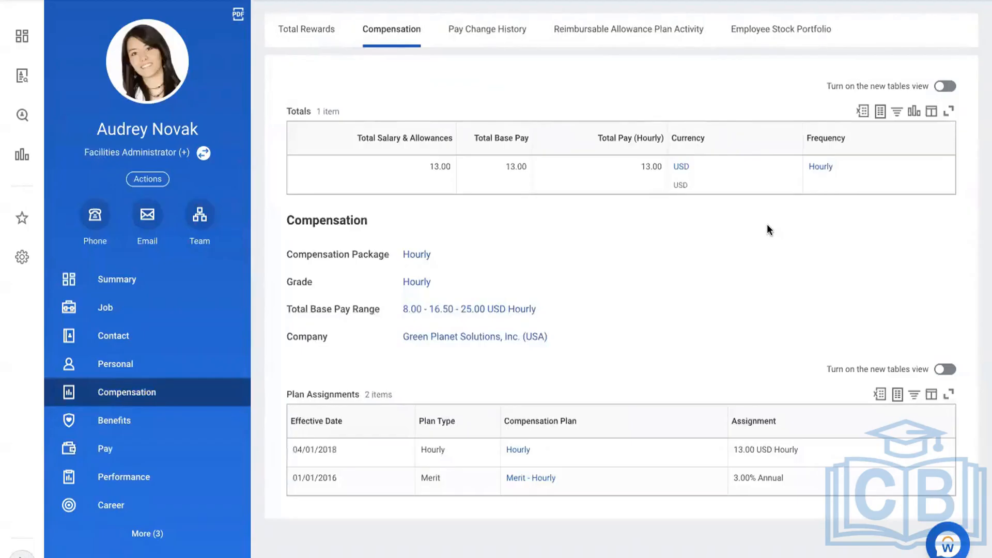
left_click(465, 1)
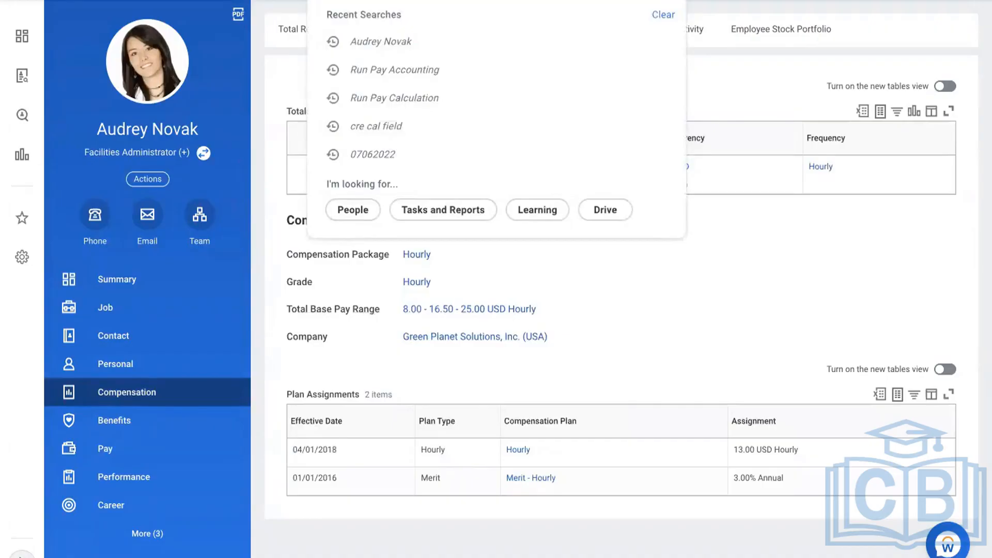
Open View Pay Group for USA Weekly and list its members
type("view pay group")
left_click(449, 14)
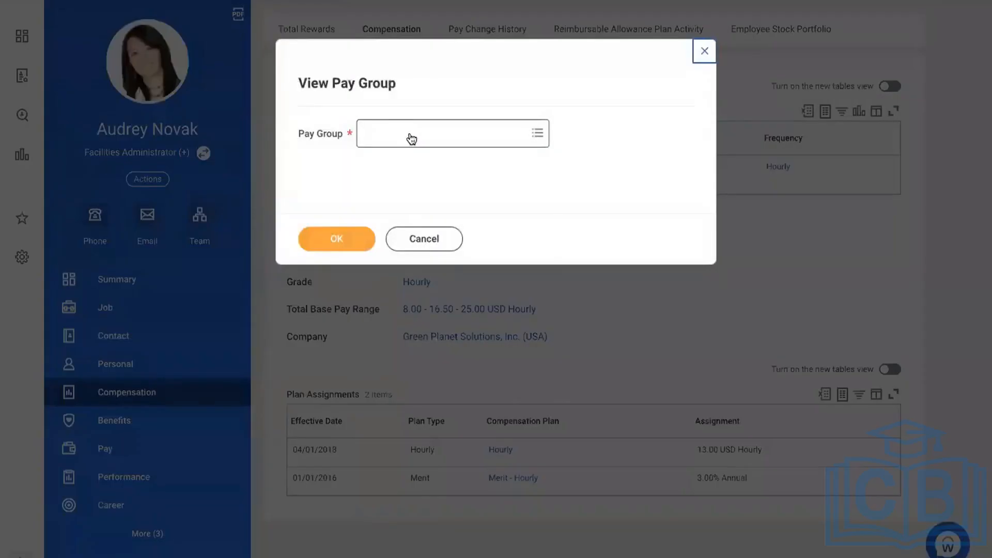
left_click(412, 138)
type("week")
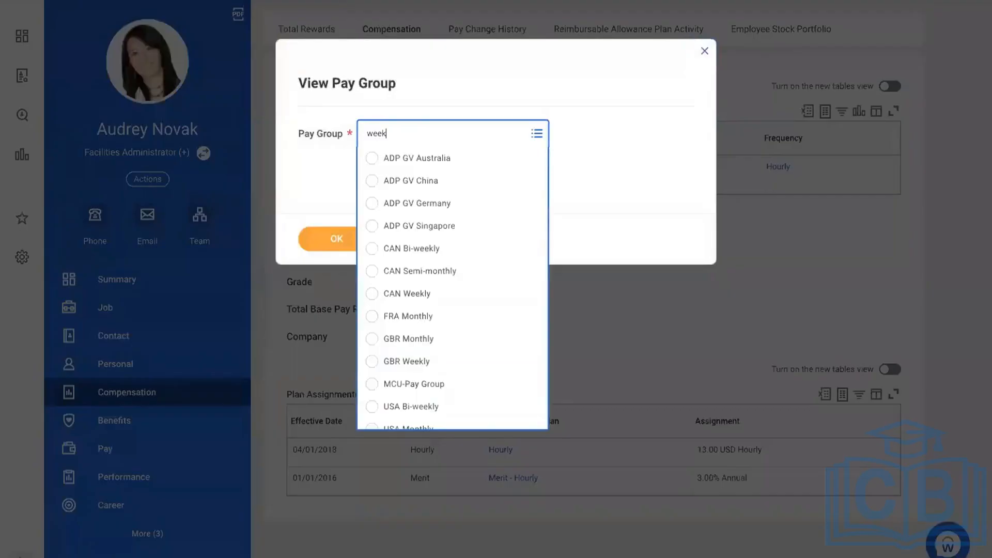
type("ly")
key("Return")
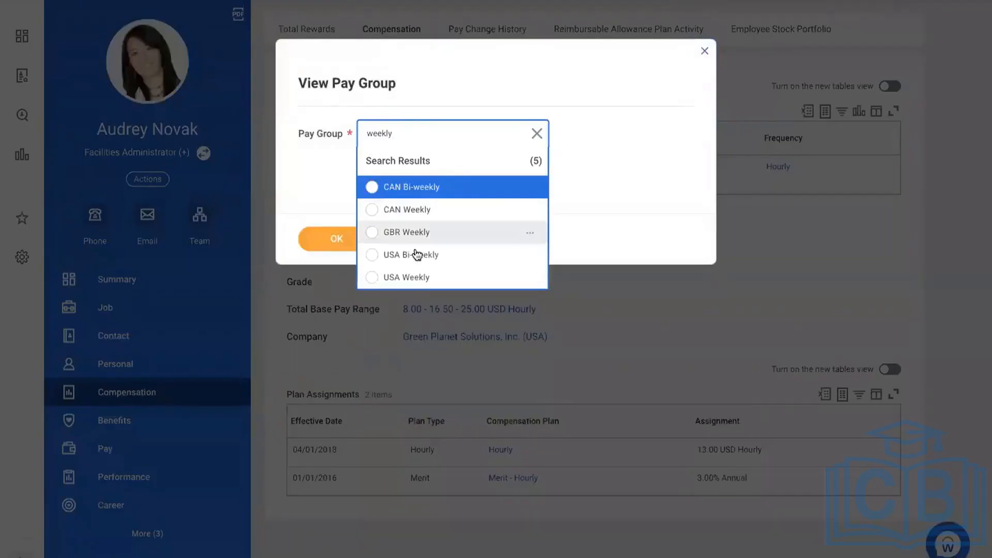
left_click(388, 279)
left_click(323, 239)
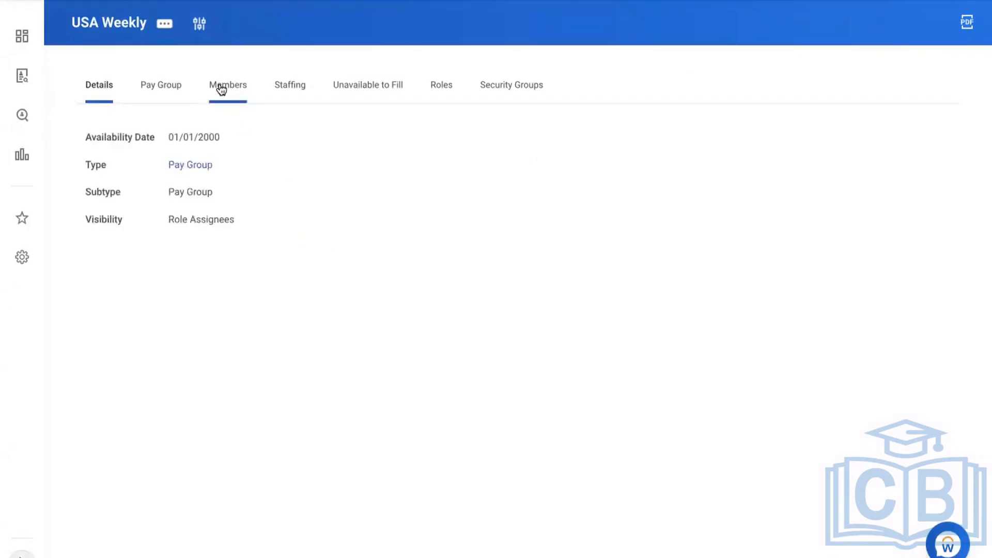
left_click(221, 89)
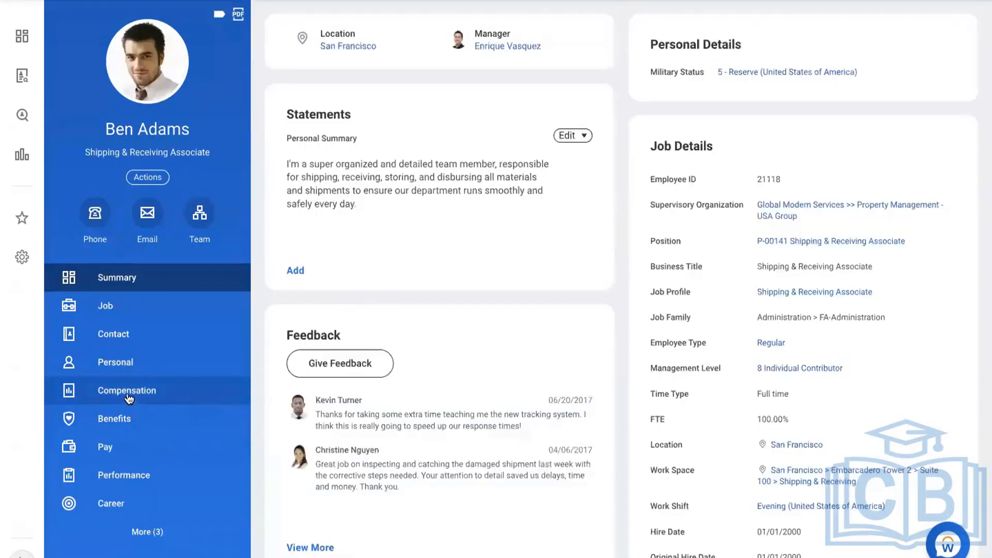
Check a member's 18.00 USD hourly compensation and copy their pay result's period text
left_click(130, 396)
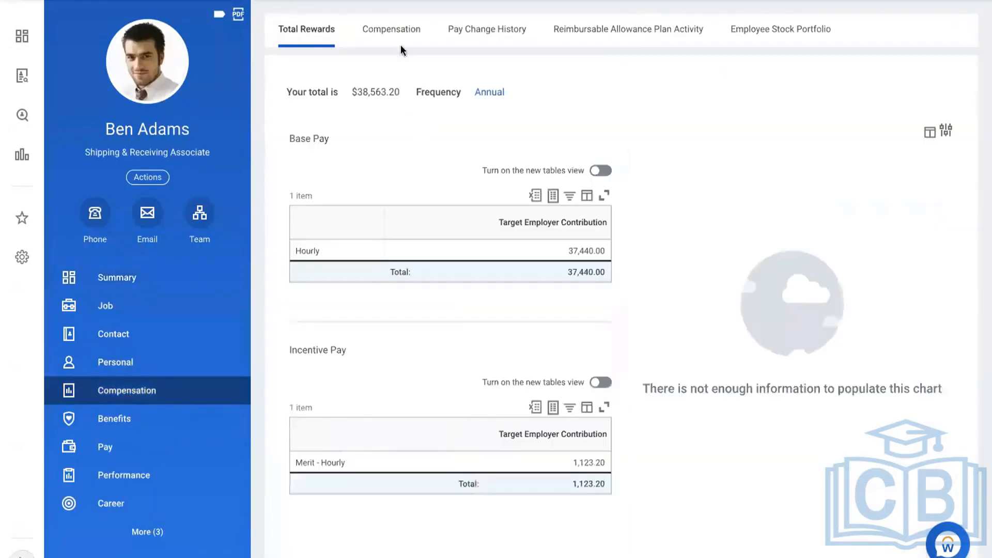
left_click(397, 40)
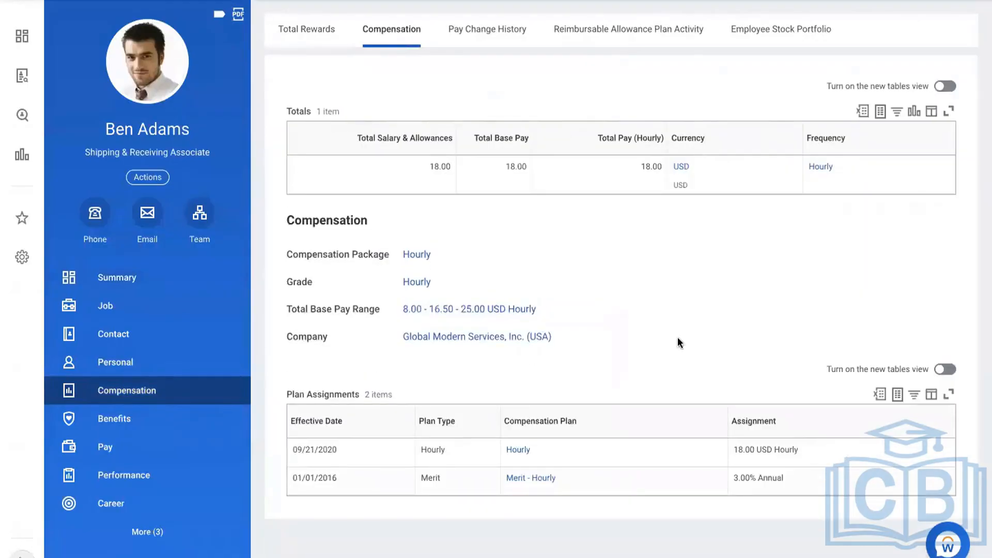
left_click(147, 446)
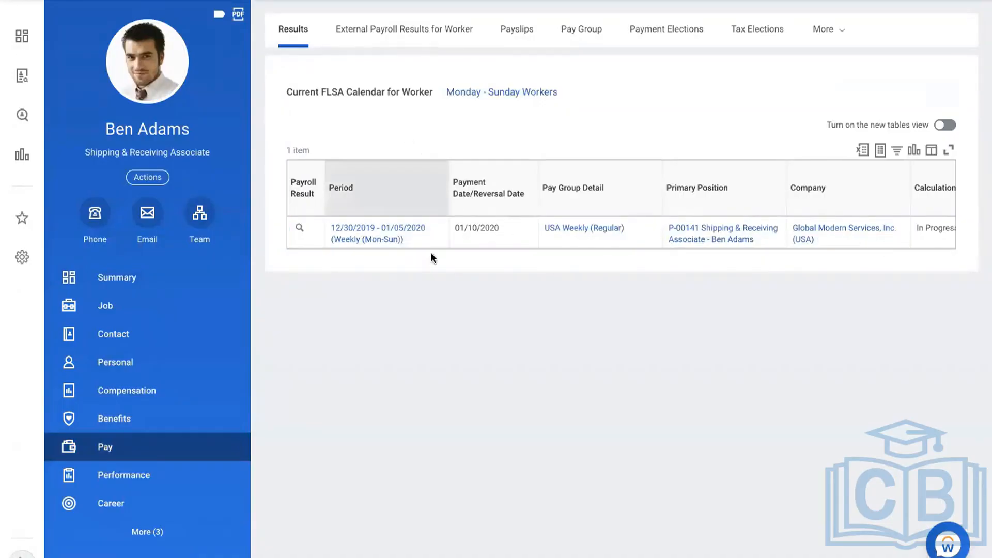
left_click(413, 241)
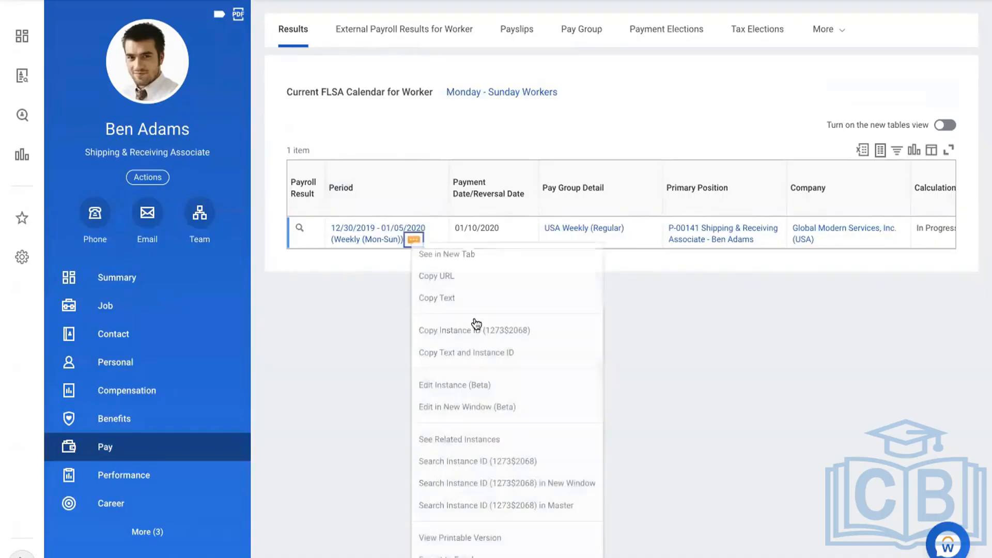
left_click(434, 295)
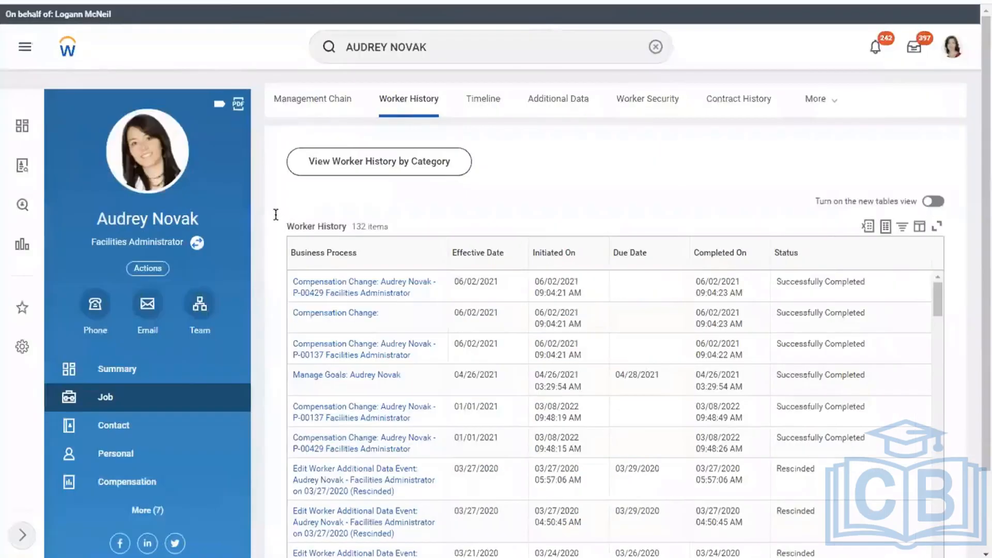
Paste the period 12/30/2019 - 01/05/2020 (Weekly (Mon-Sun)) below July Salary in the Word notes
key("Return")
key("Return")
key("Return")
key("Return")
key("Return")
key("Return")
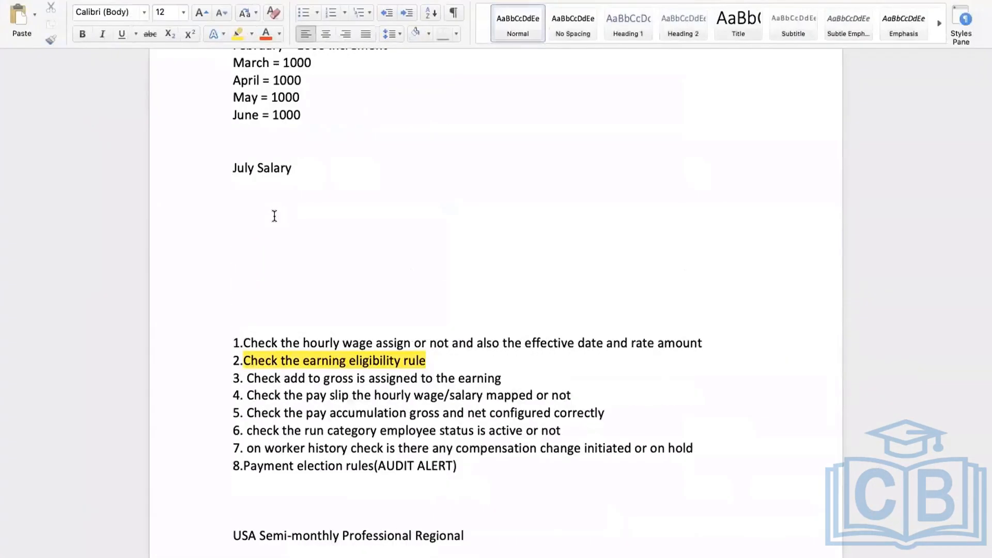
left_click(262, 231)
type("v")
key("super+v")
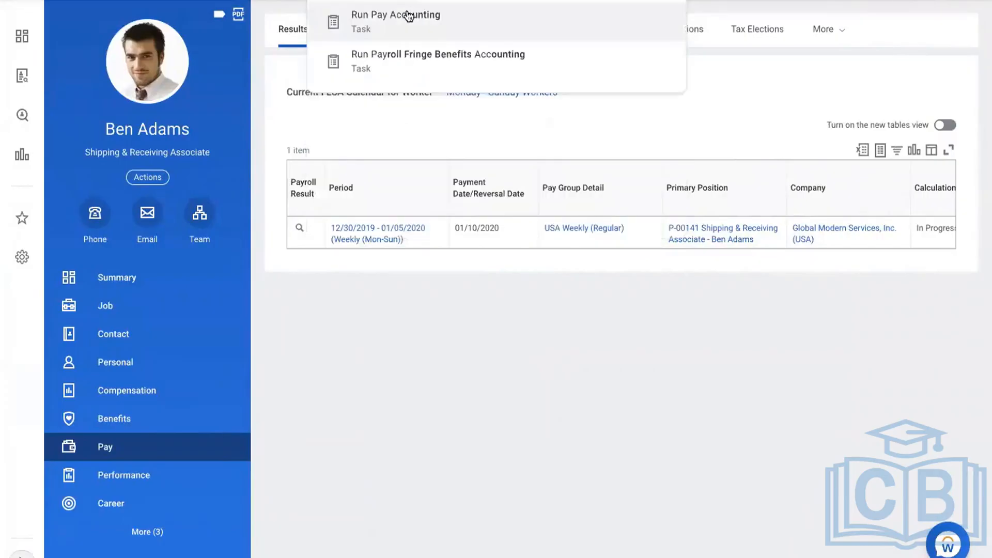
left_click(407, 13)
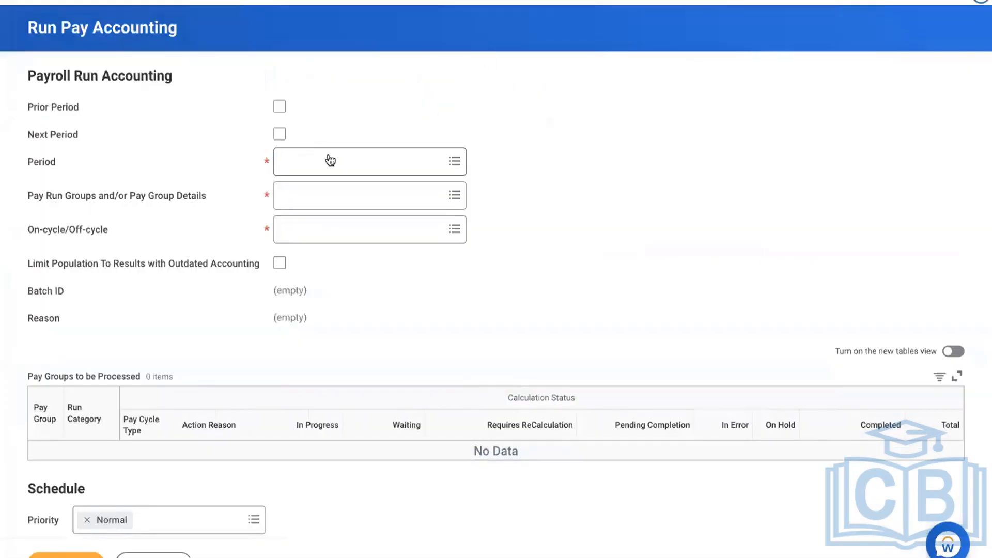
Submit Run Pay Accounting for 12/30/2019 - 01/05/2020, USA Weekly: Regular (Weekly), On-cycle
left_click(330, 161)
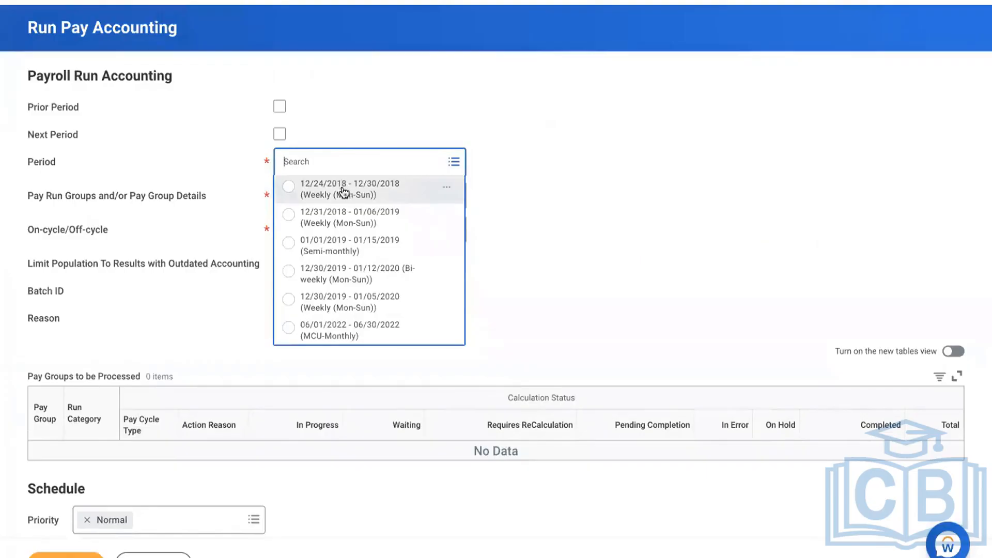
key("ctrl+Right")
key("ctrl+Right")
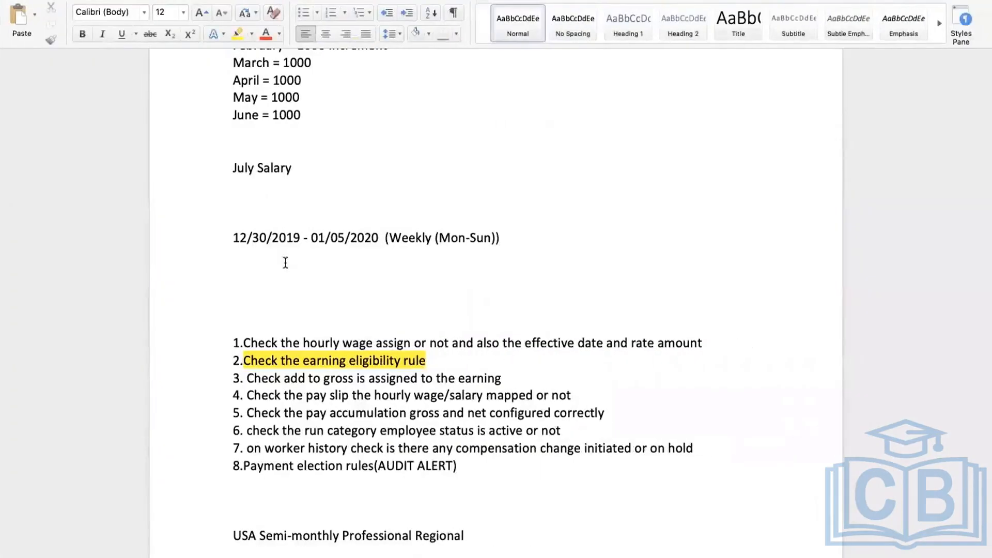
key("ctrl+Left")
key("ctrl+Left")
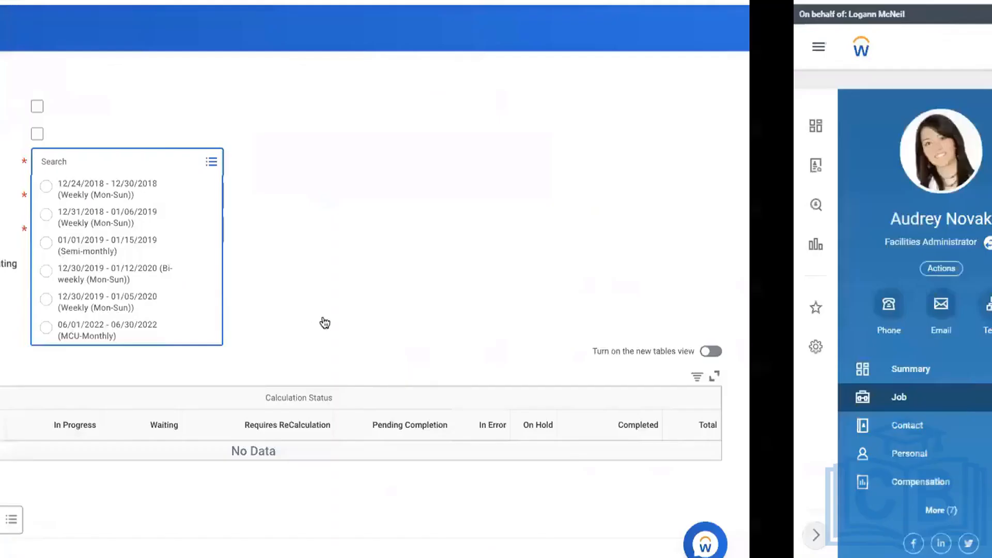
left_click(355, 302)
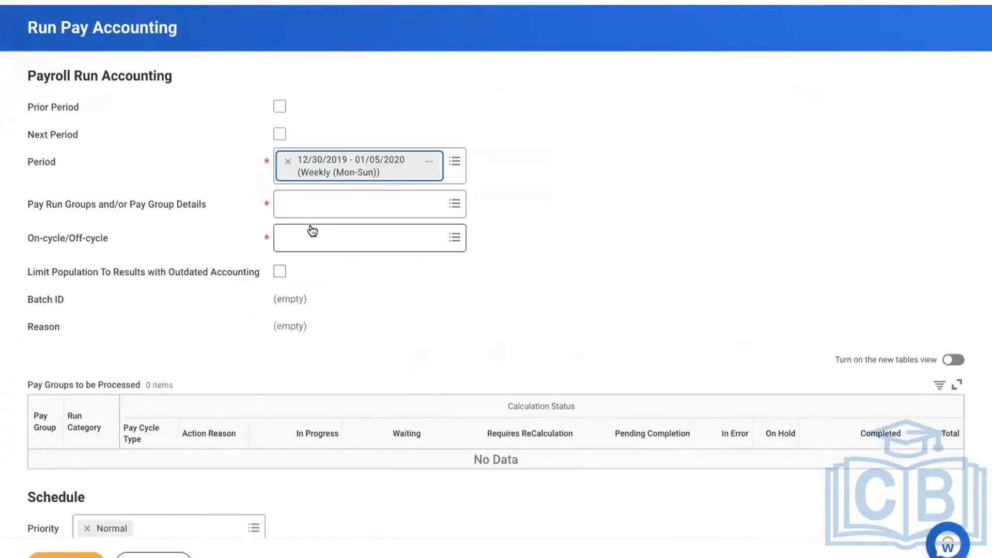
left_click(305, 209)
left_click(321, 228)
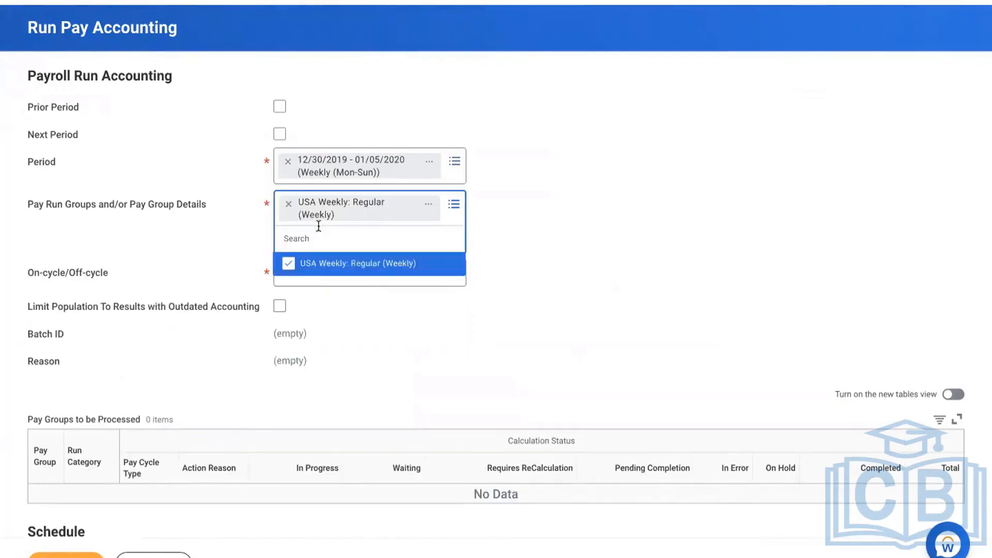
left_click(453, 343)
left_click(344, 251)
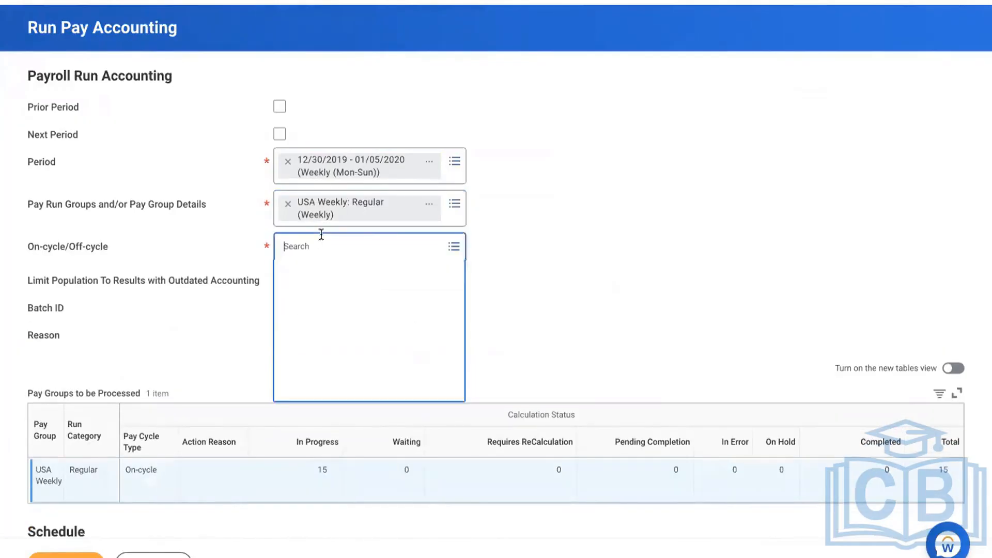
left_click(317, 293)
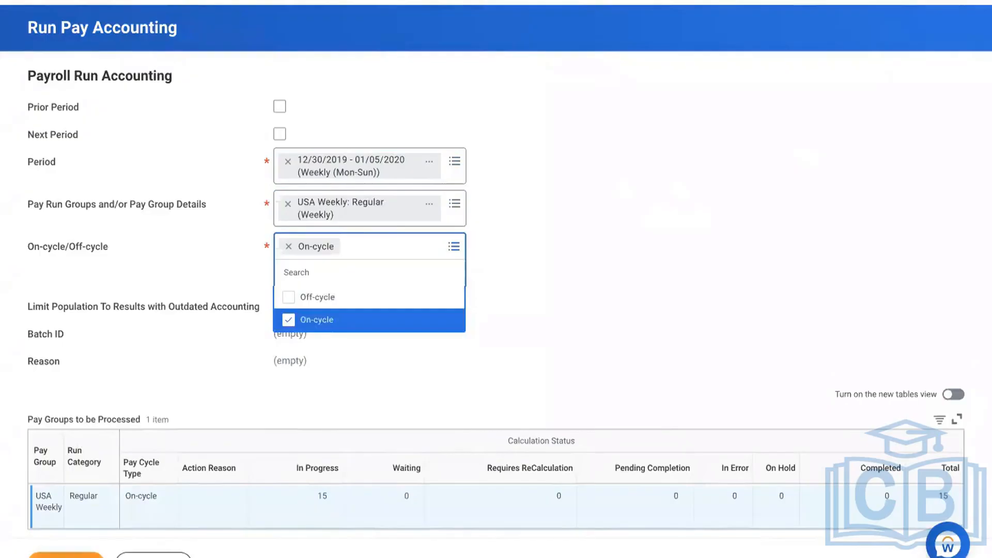
left_click(115, 529)
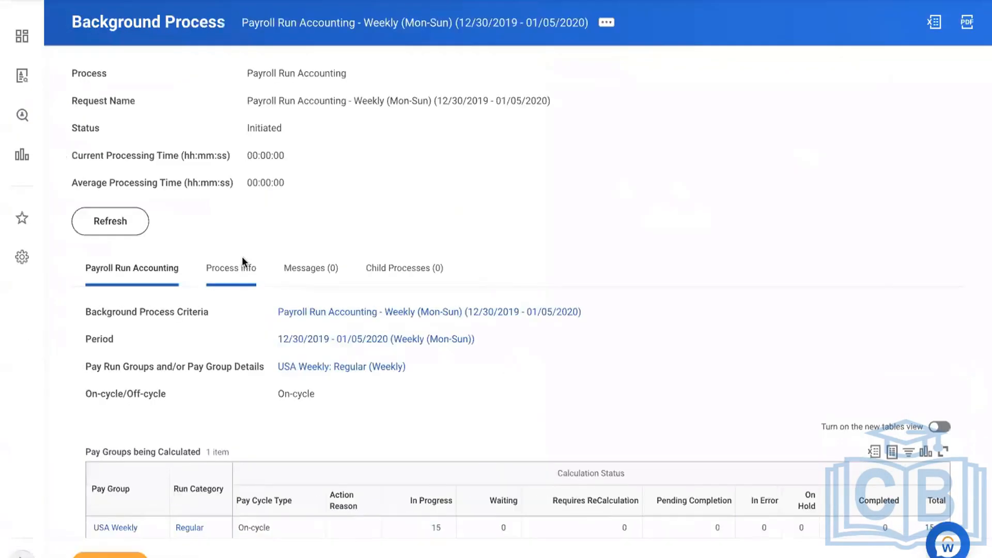
Refresh the accounting run's background process until it shows Completed
left_click(115, 222)
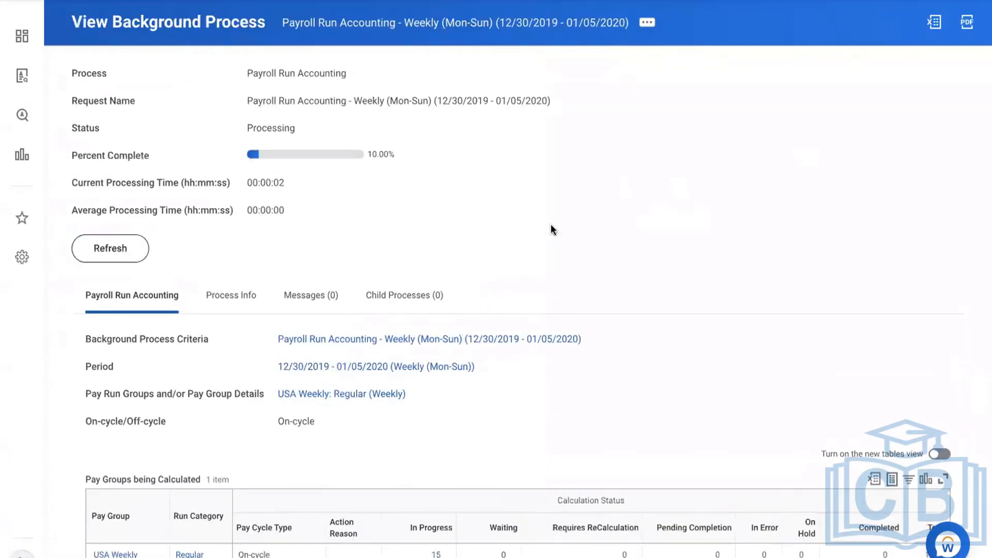
left_click(96, 248)
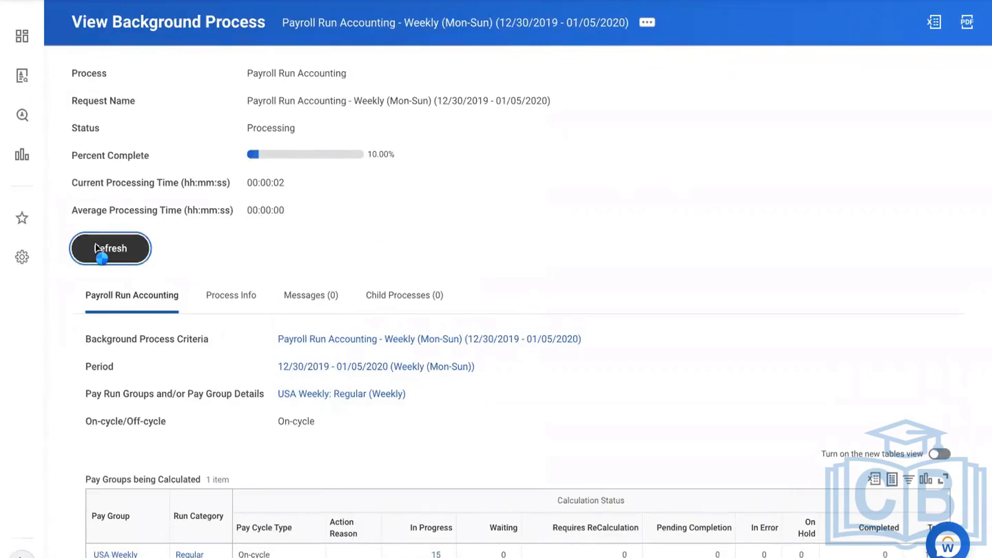
left_click(96, 248)
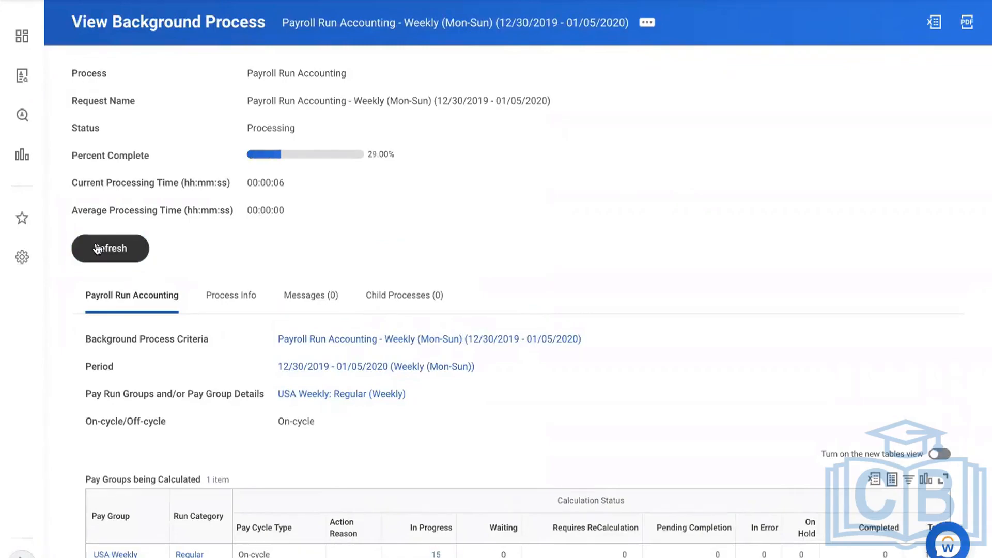
left_click(97, 249)
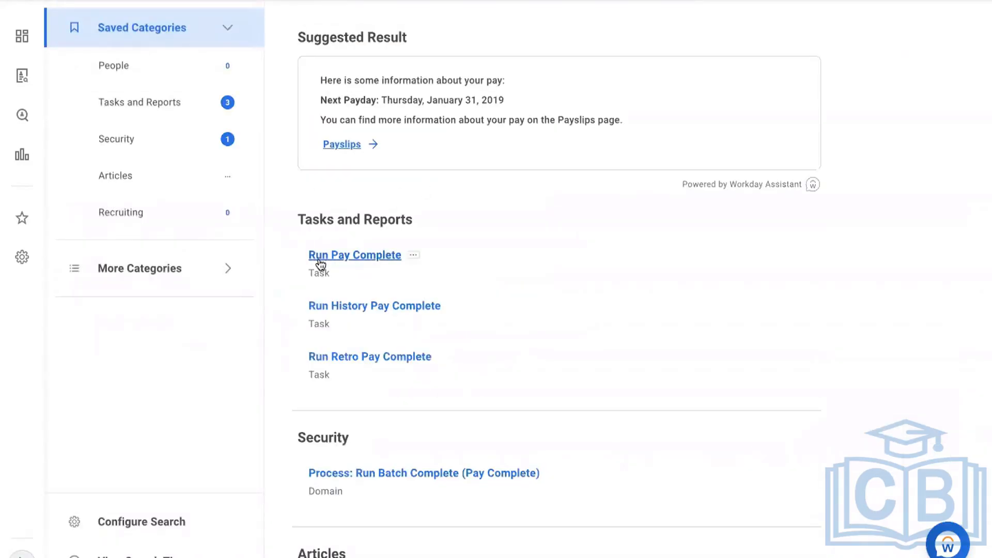
Submit Run Pay Complete for 12/30/2019 - 01/05/2020 and USA Weekly: Regular (Weekly), marked OK to Proceed
left_click(285, 168)
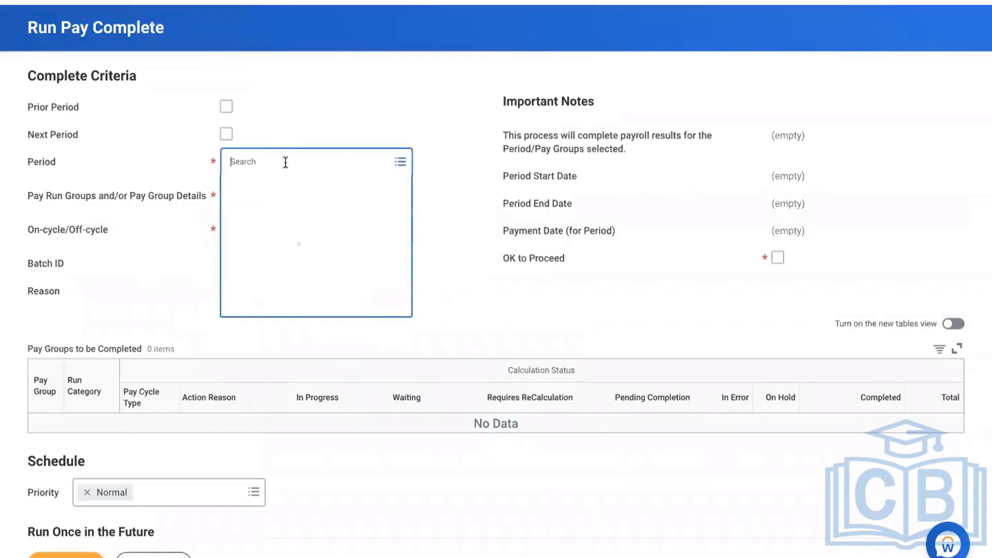
left_click(406, 191)
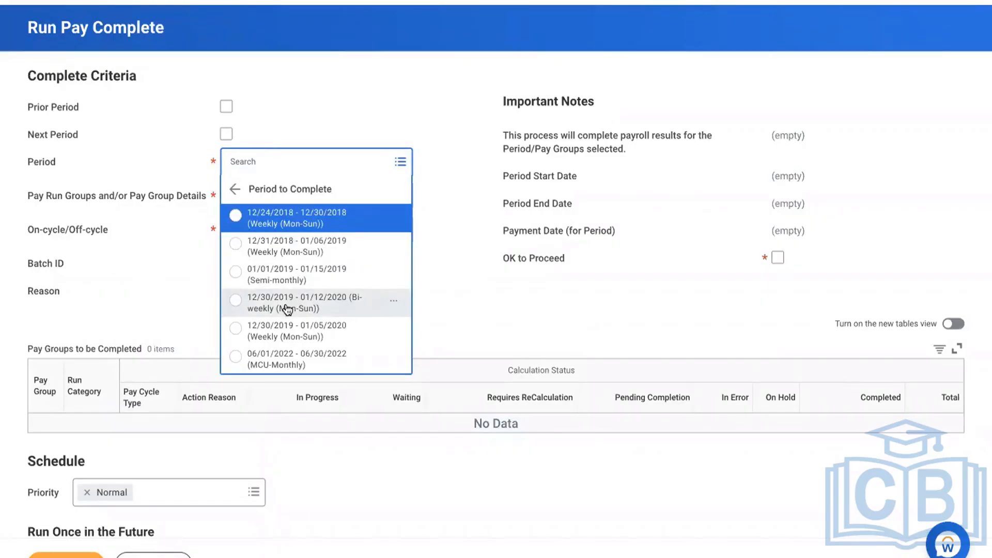
left_click(285, 332)
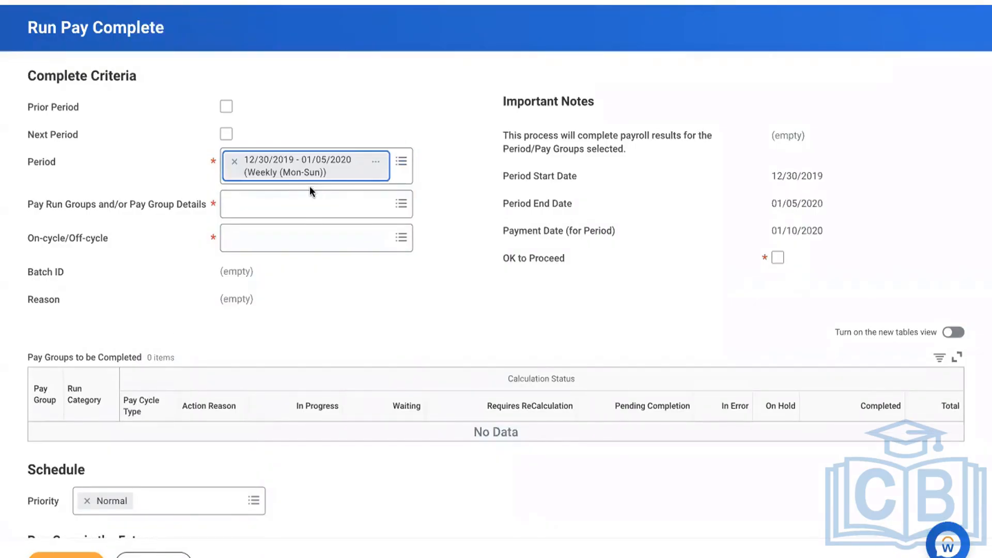
left_click(284, 202)
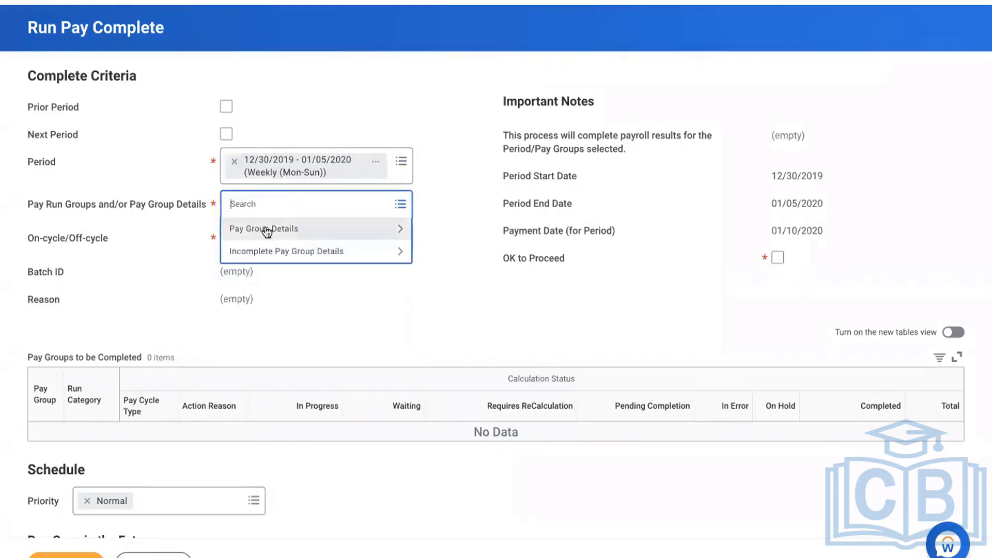
left_click(266, 231)
left_click(281, 261)
left_click(409, 341)
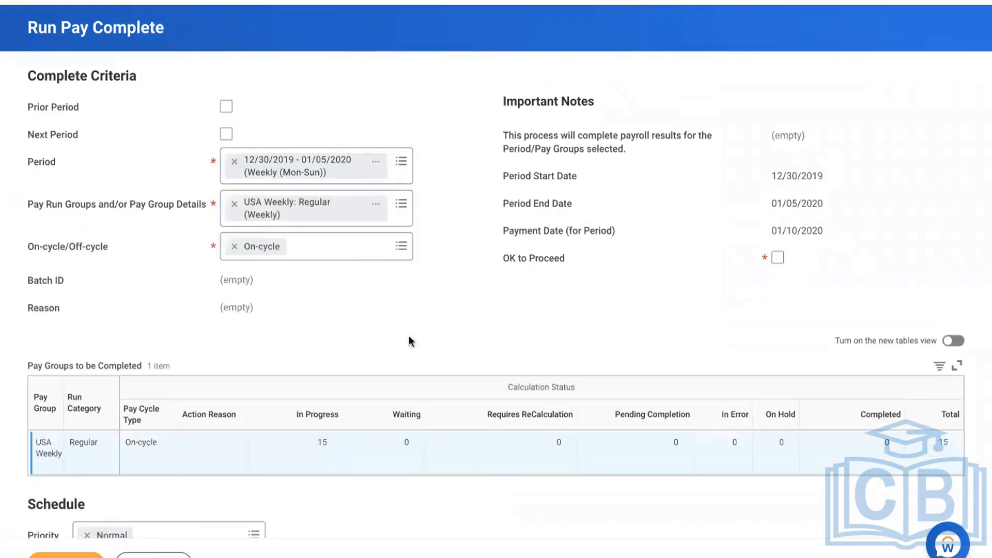
left_click(778, 258)
left_click(544, 301)
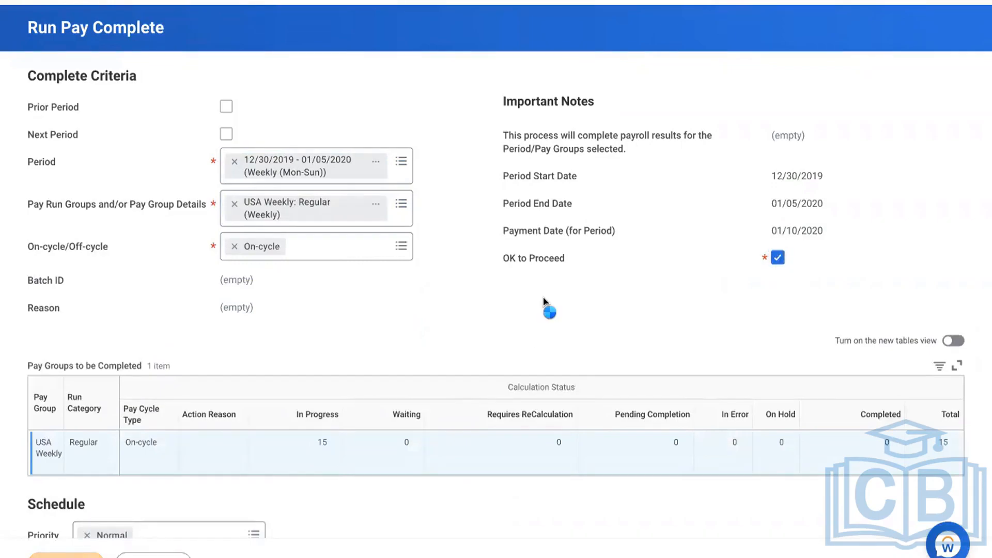
left_click(112, 226)
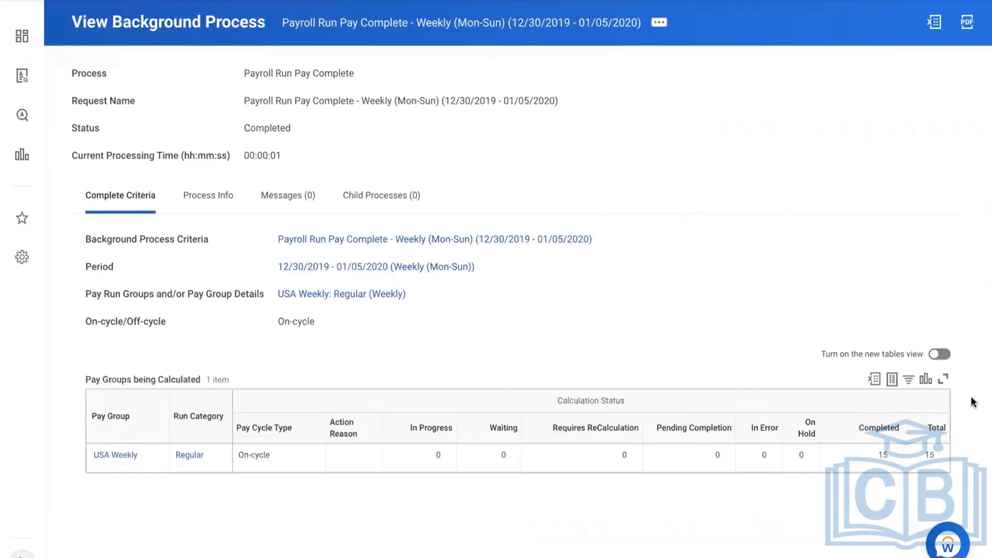
Open one of the 15 completed payroll results and go to that worker's profile
left_click(931, 455)
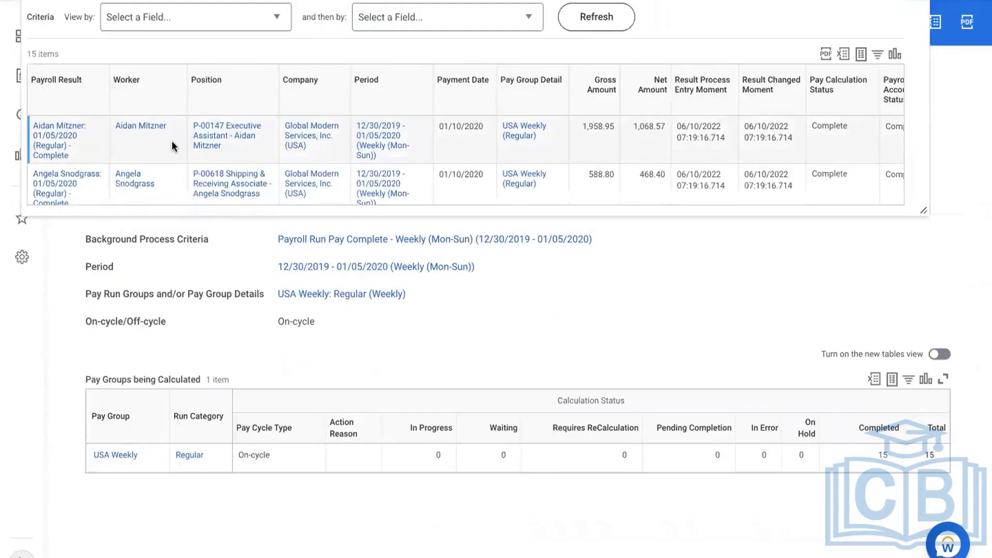
scroll(173, 147, "down", 3)
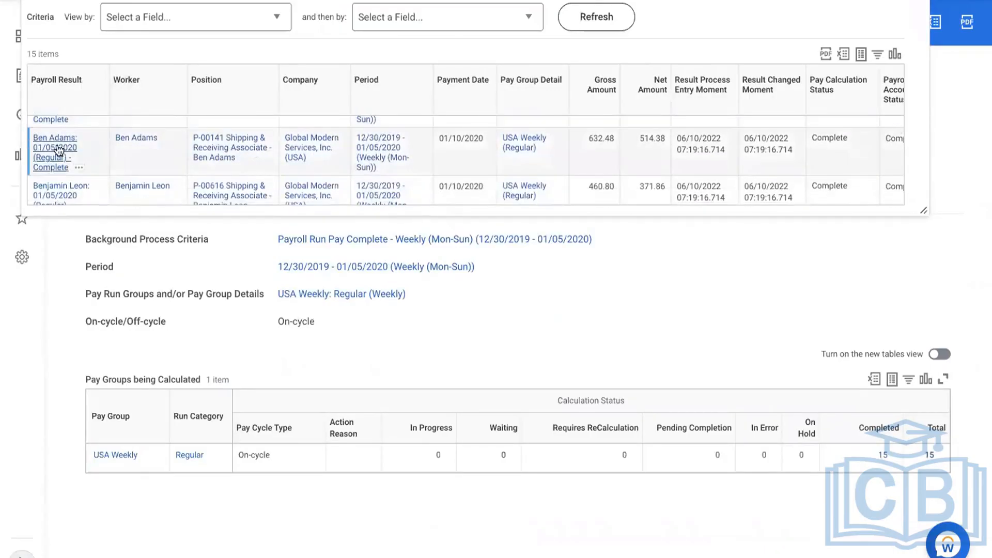
left_click(59, 150)
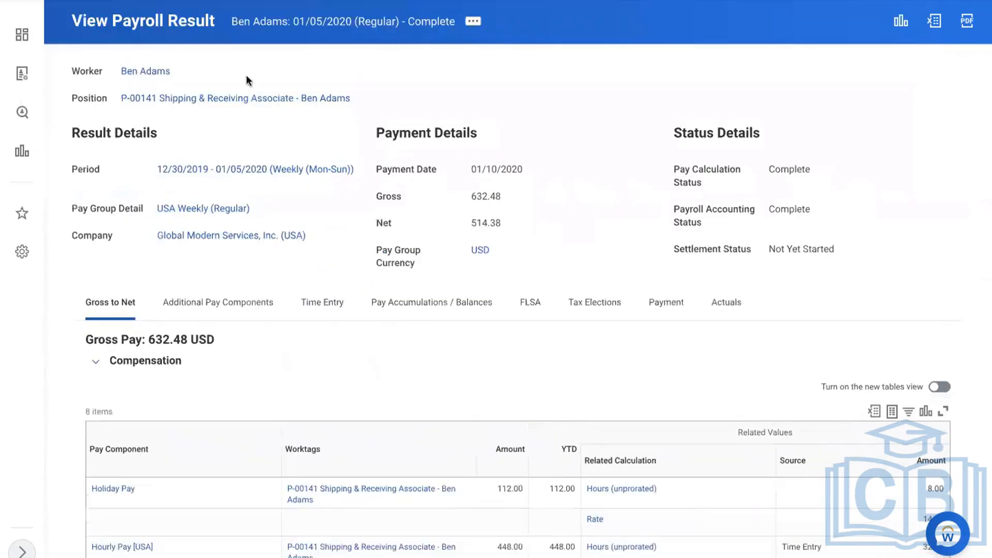
left_click(152, 72)
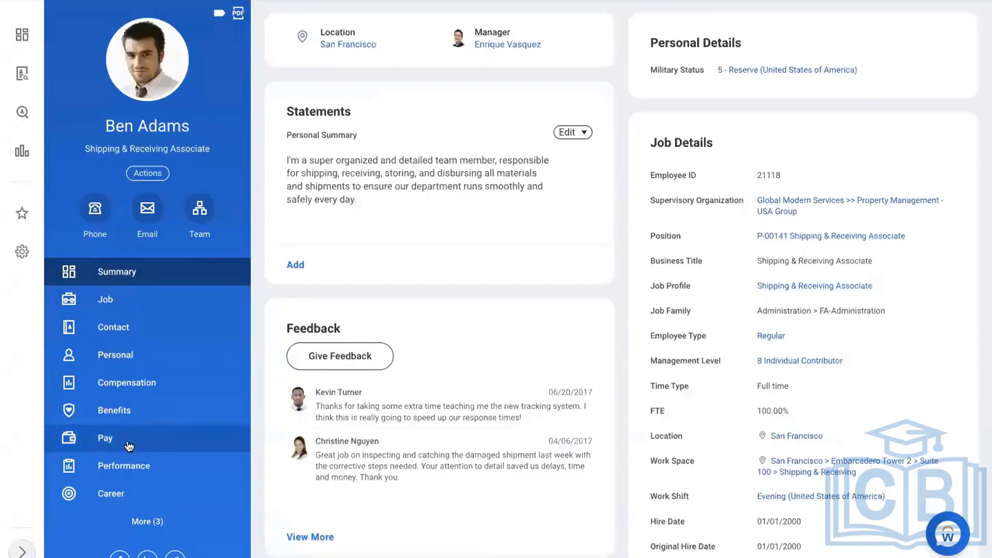
Show the worker's pay results and go to the Payroll Input section from the More list
left_click(129, 444)
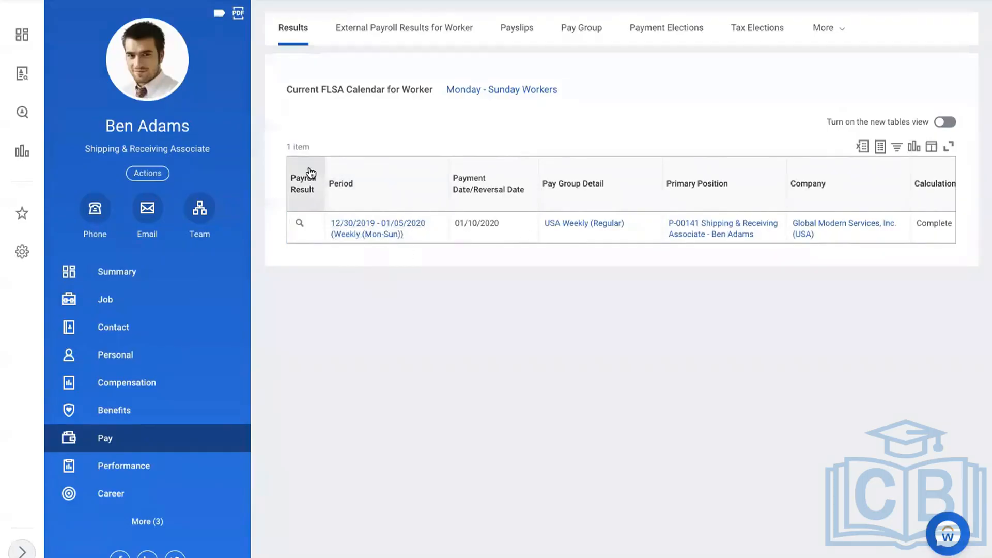
left_click(824, 28)
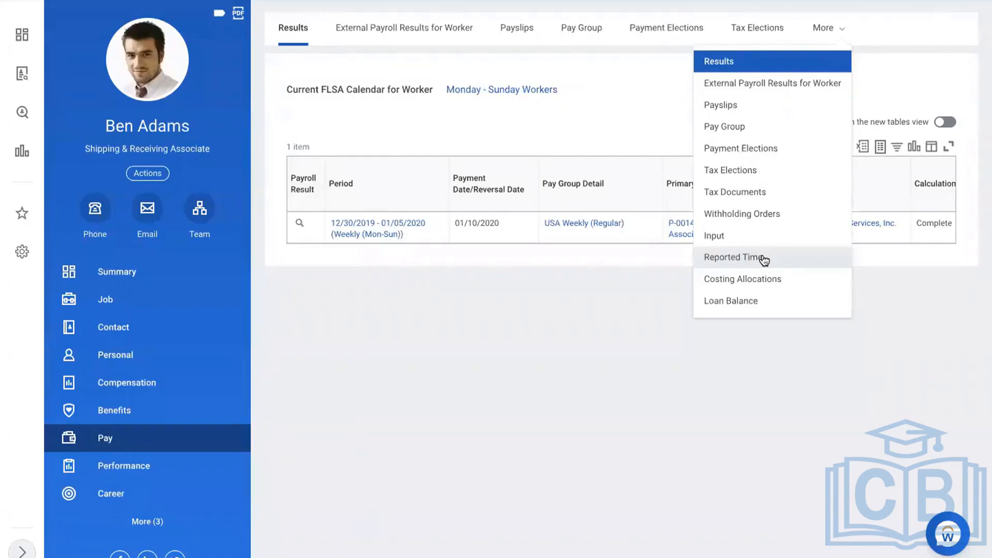
left_click(734, 236)
Start a new payroll input for the worker with pay component Hourly Pay [USA]
left_click(323, 95)
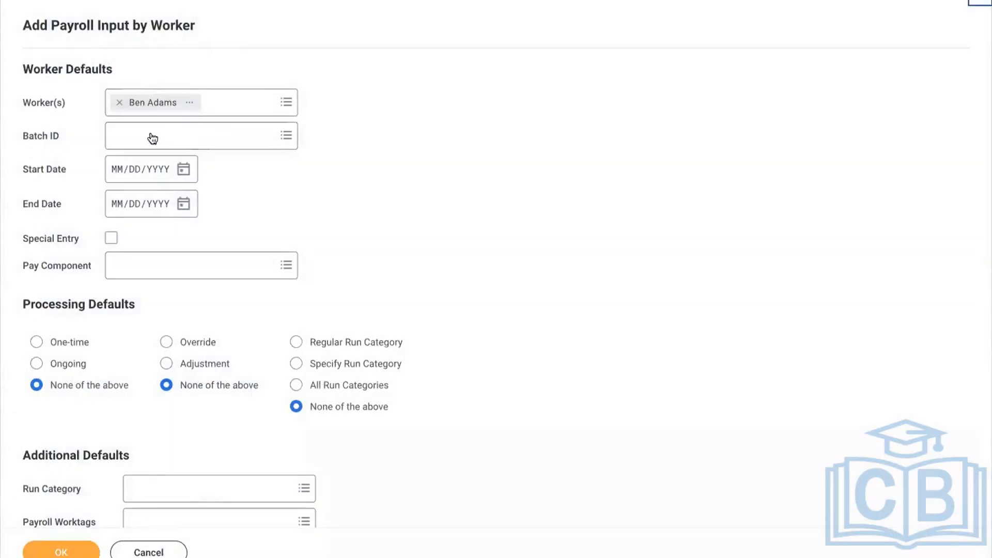
left_click(135, 268)
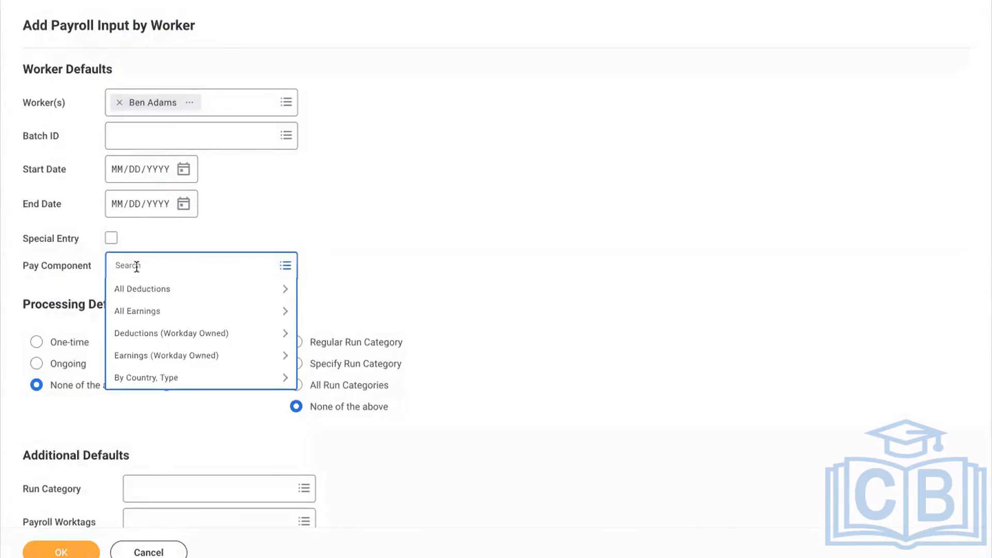
type("hour")
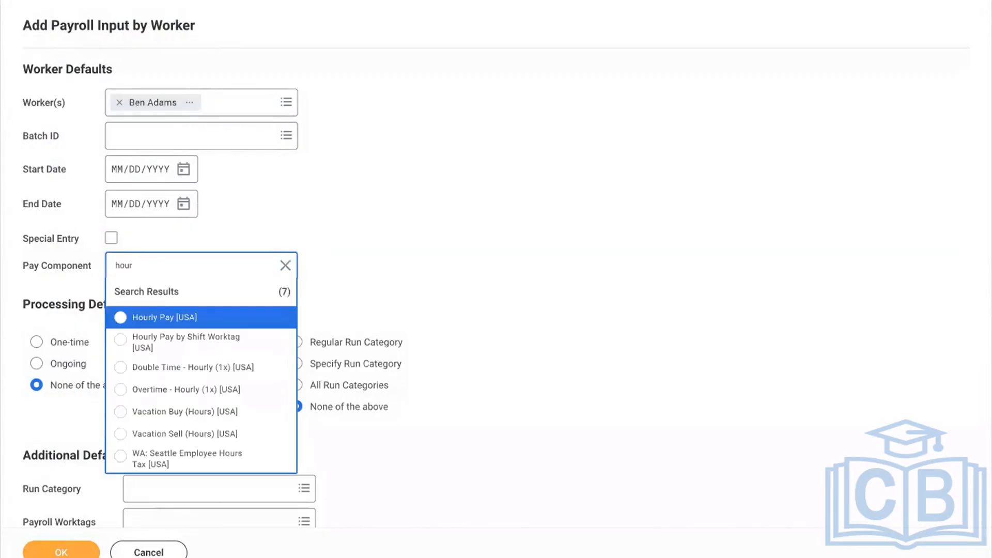
left_click(122, 318)
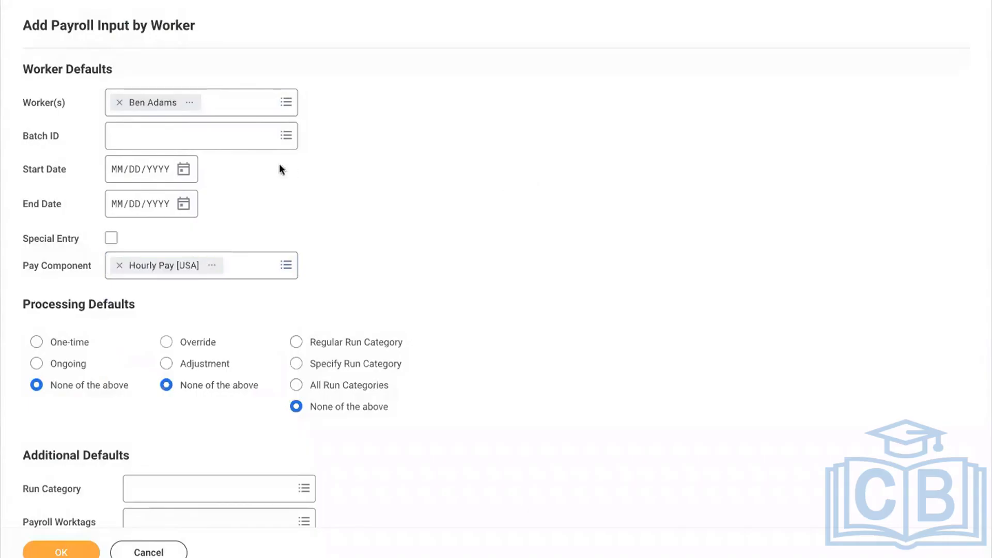
Set the payroll input's start date to 12/01/2019
left_click(123, 175)
type("12/01/")
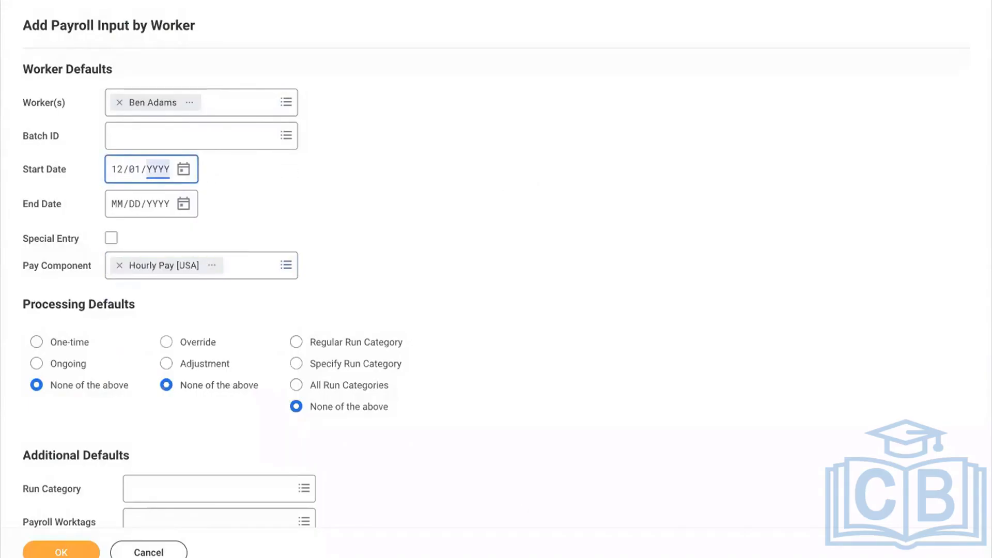
type("2019")
left_click(304, 209)
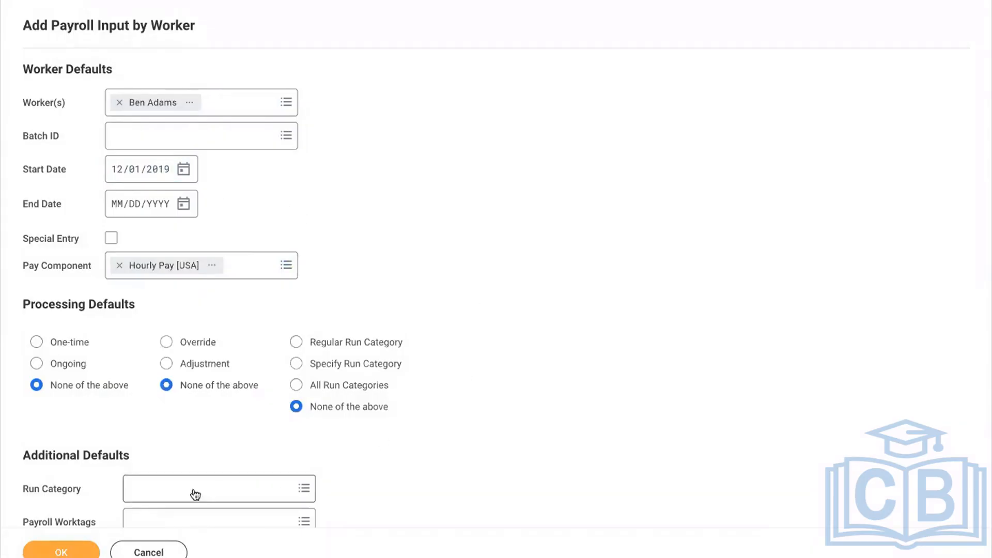
scroll(678, 406, "down", 1)
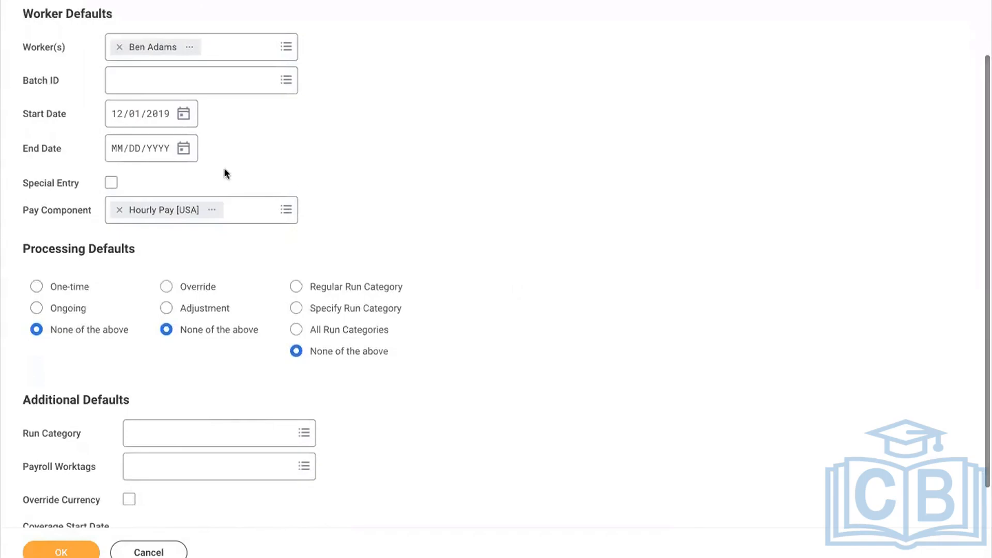
Set the end date to 12/30/2019 and highlight the 12/30/2019 - 01/05/2020 period in the notes
left_click(184, 149)
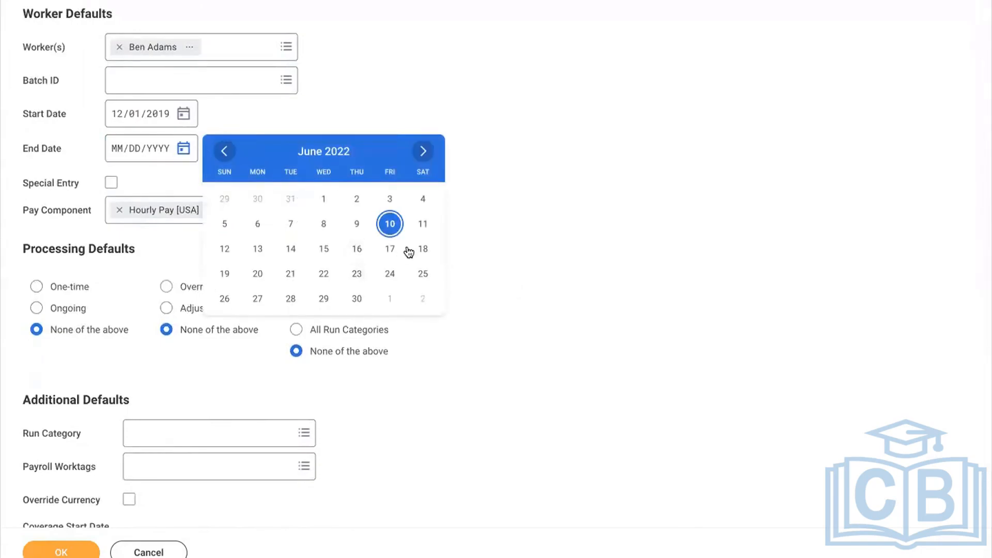
left_click(122, 149)
type("12/30/")
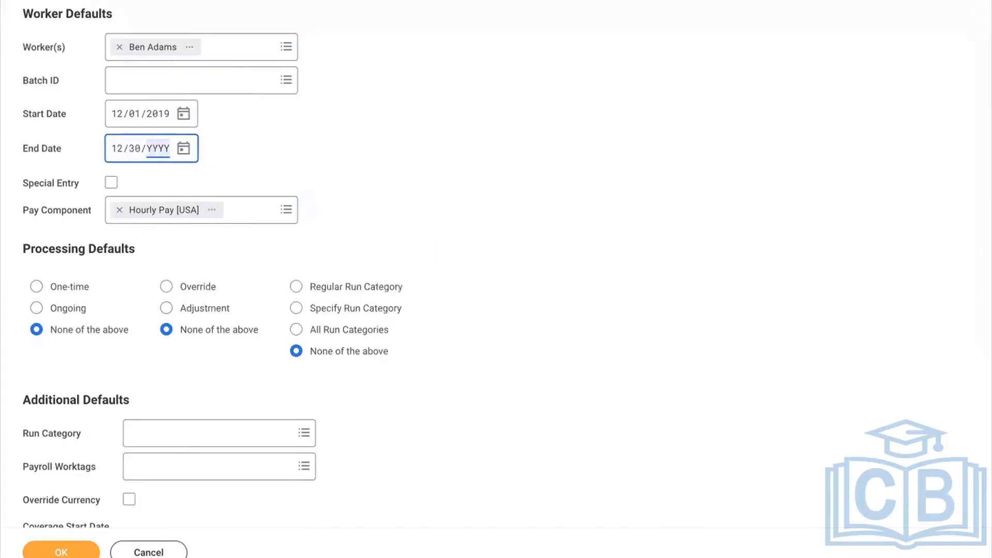
type("2019")
left_click(464, 173)
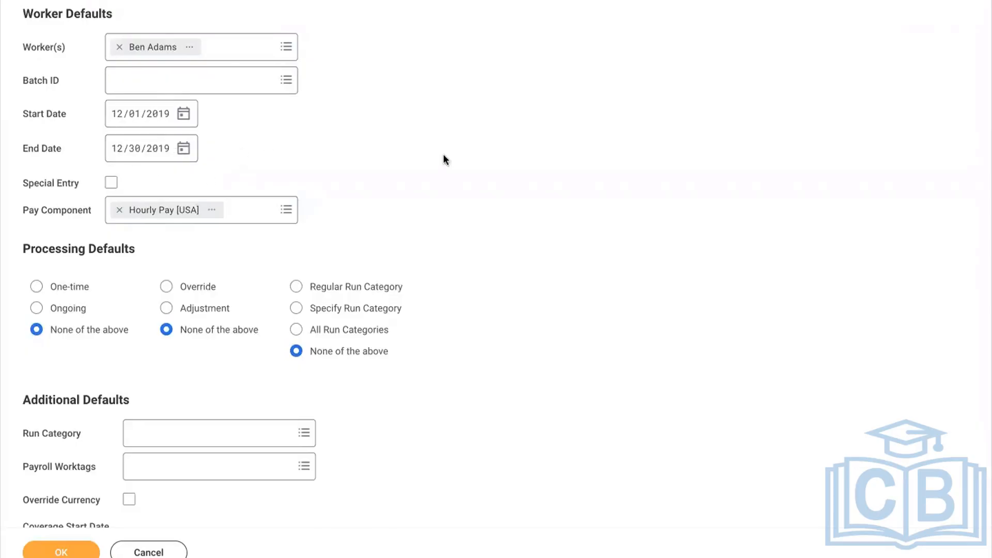
scroll(609, 357, "down", 1)
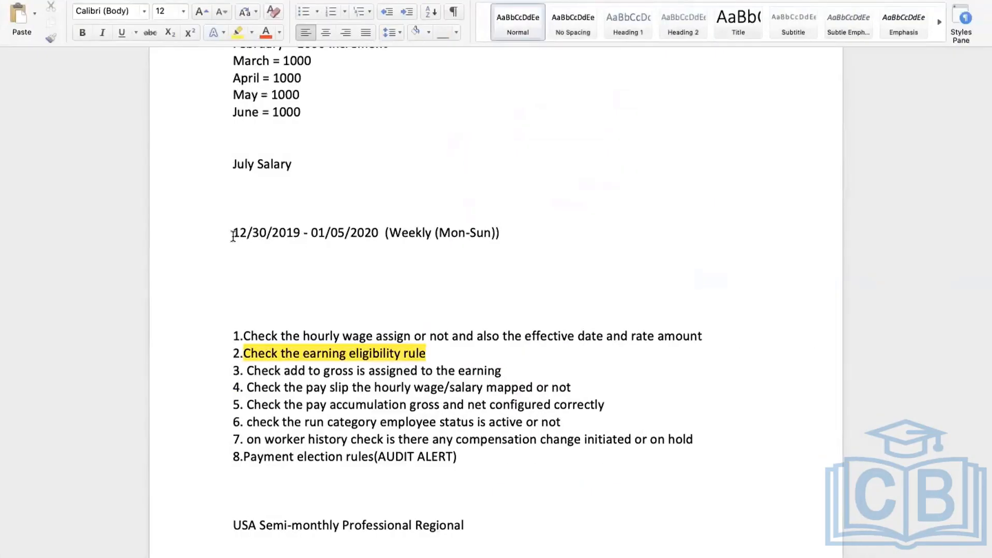
left_click_drag(233, 235, 369, 236)
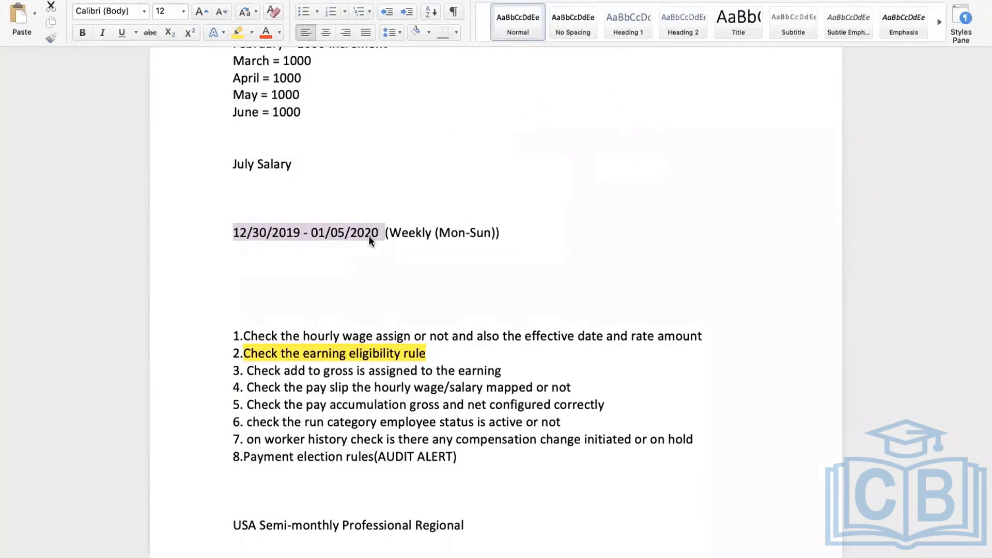
Review the 12/30/2019 - 01/05/2020 weekly period in the Word notes, then return to Workday
left_click(198, 255)
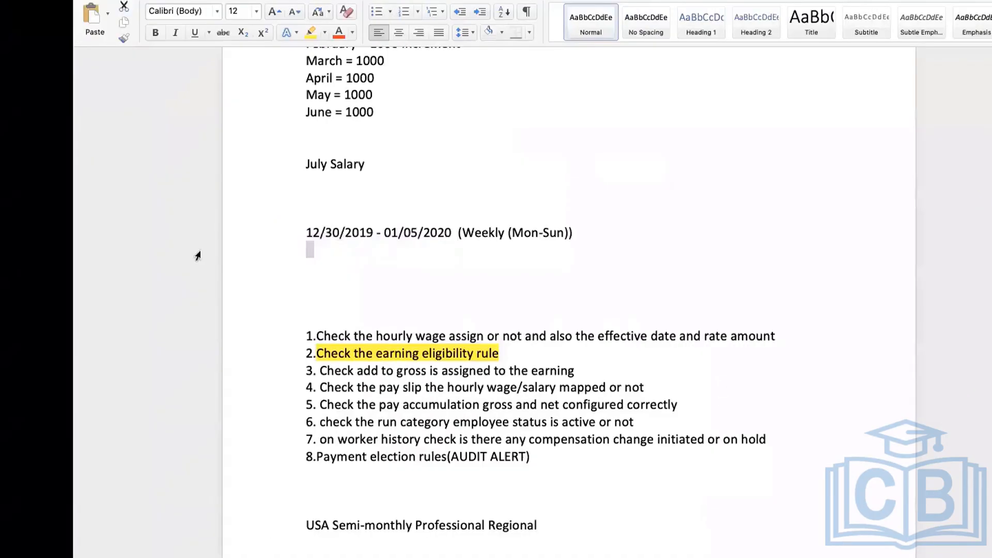
key("ctrl+Left")
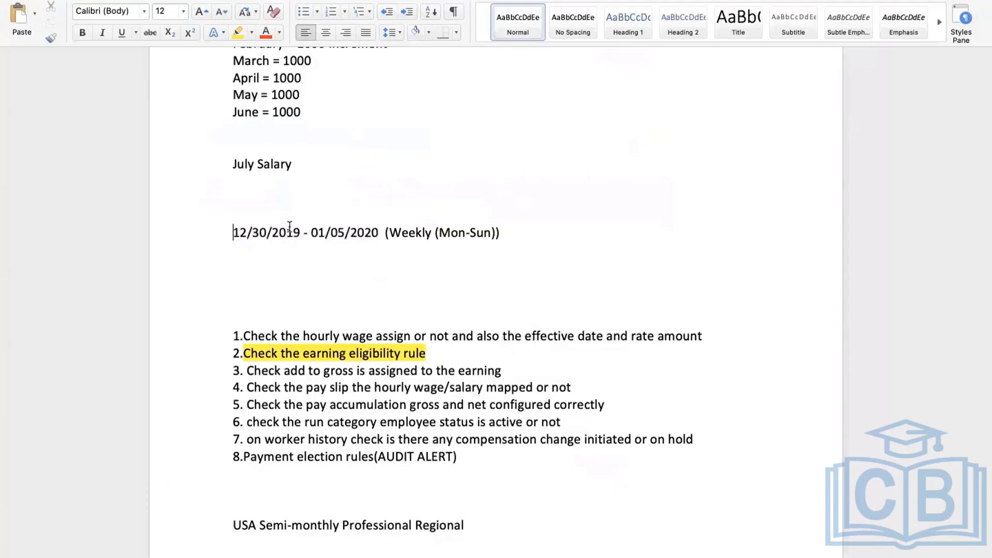
left_click_drag(290, 228, 360, 234)
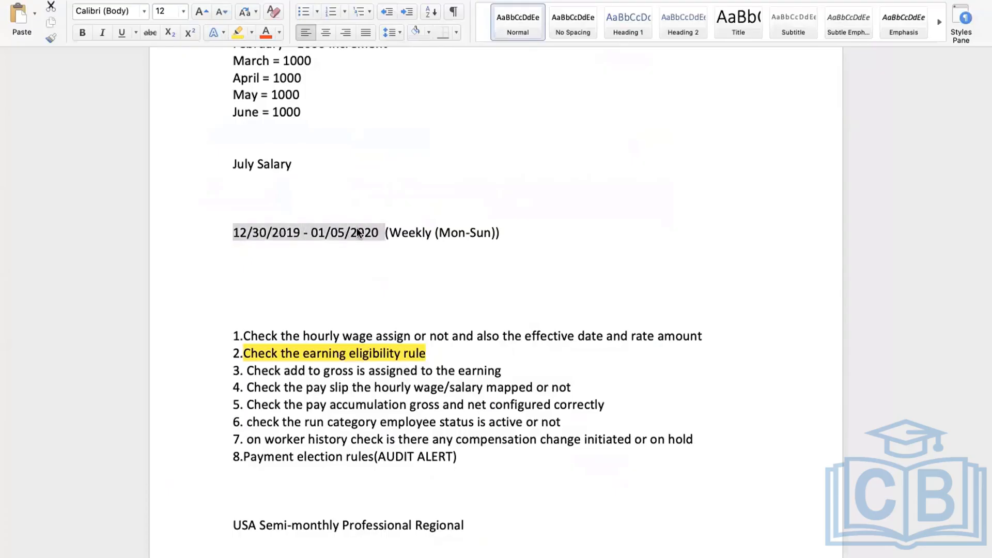
left_click(358, 232)
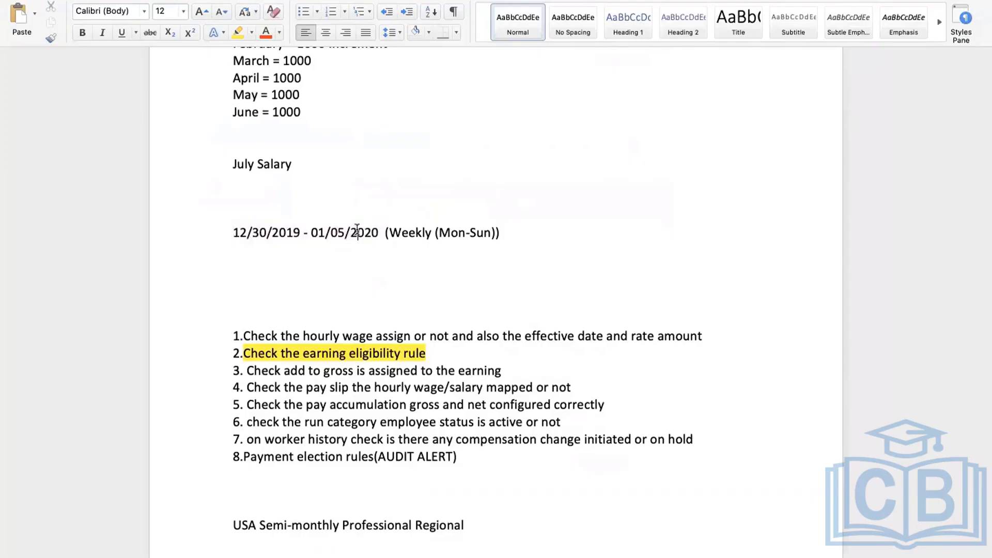
key("ctrl+Left")
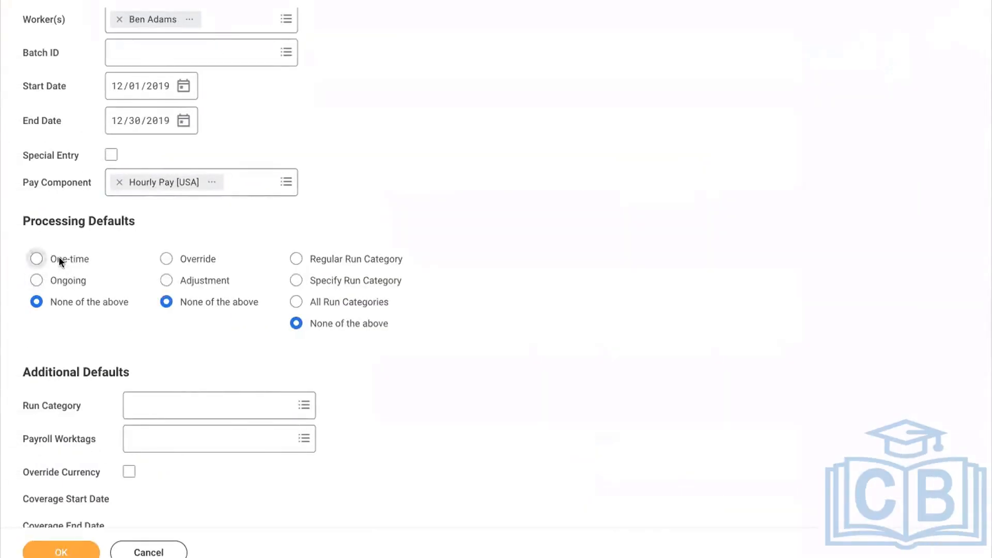
Mark the Hourly Pay [USA] input as One-time and continue to the input details
left_click(58, 257)
scroll(537, 383, "down", 1)
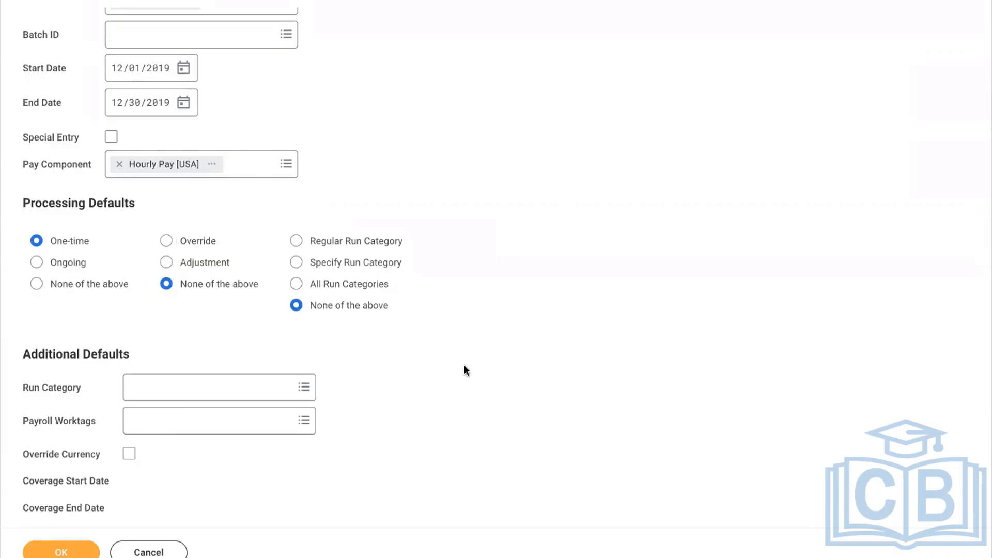
left_click(63, 549)
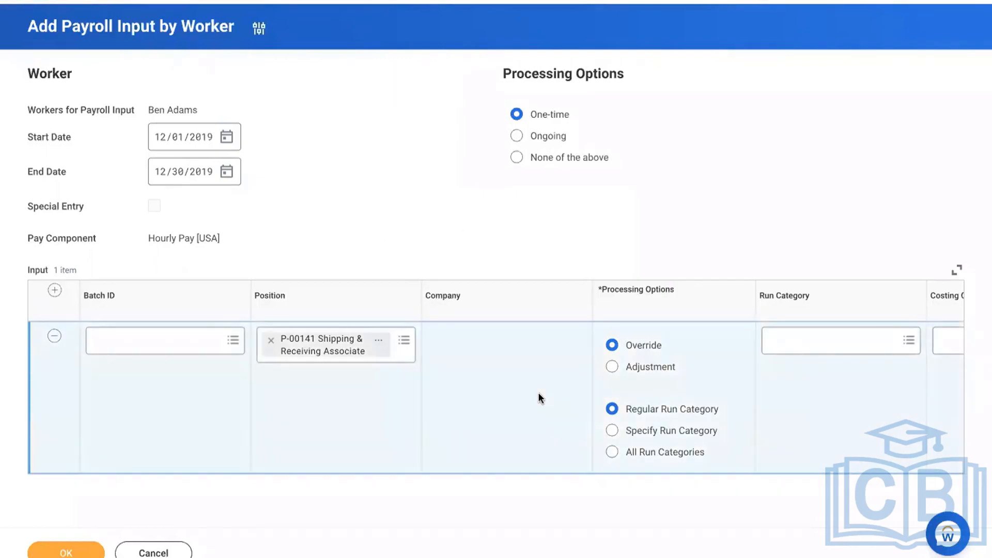
Add an input detail line of 10 hours and submit the one-time payroll input
scroll(538, 397, "right", 10)
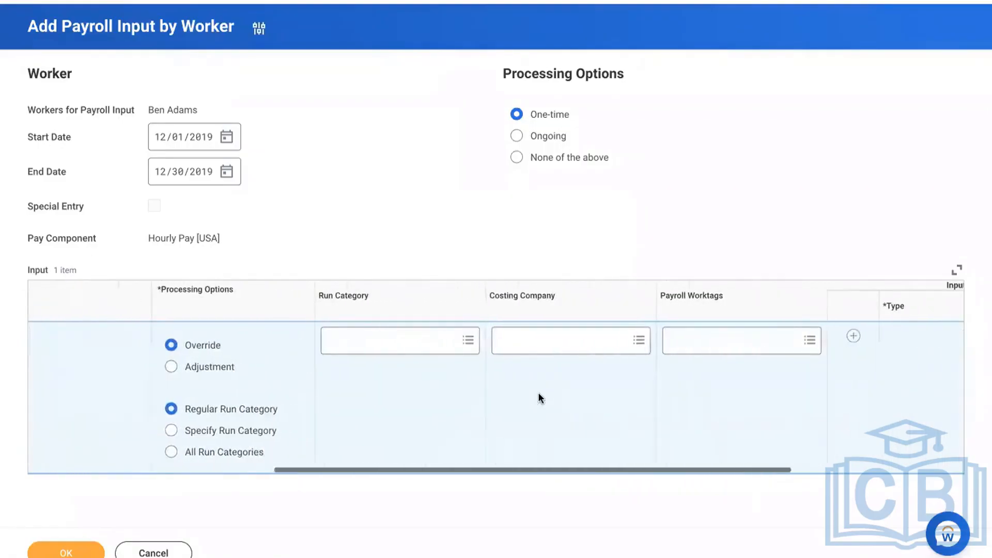
scroll(538, 397, "right", 7)
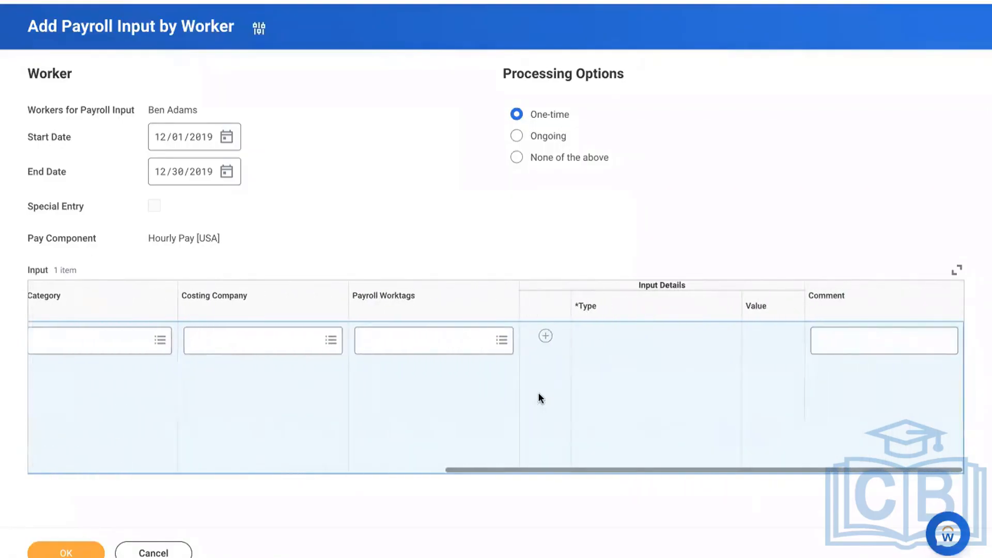
left_click(545, 336)
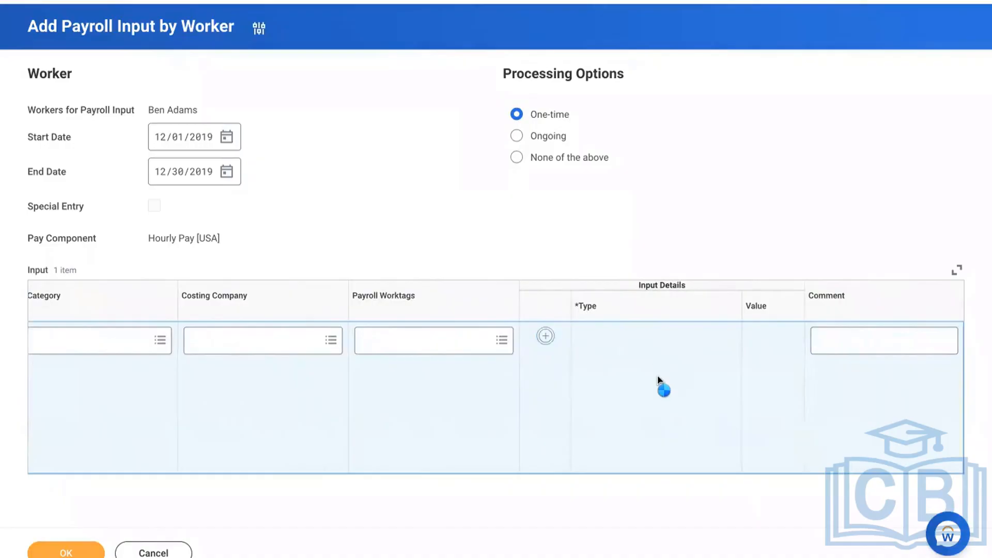
left_click(769, 490)
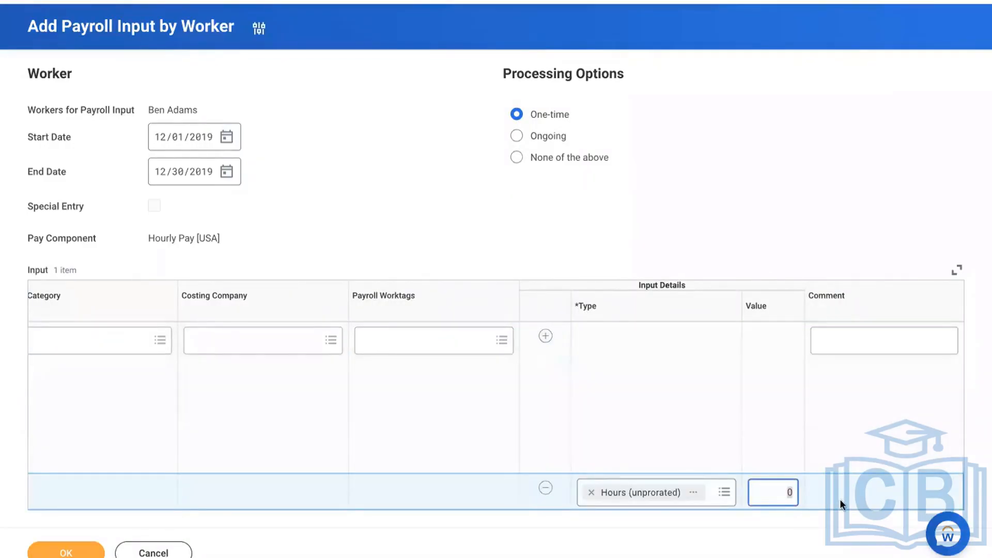
type("10")
left_click(630, 422)
scroll(630, 422, "left", 3)
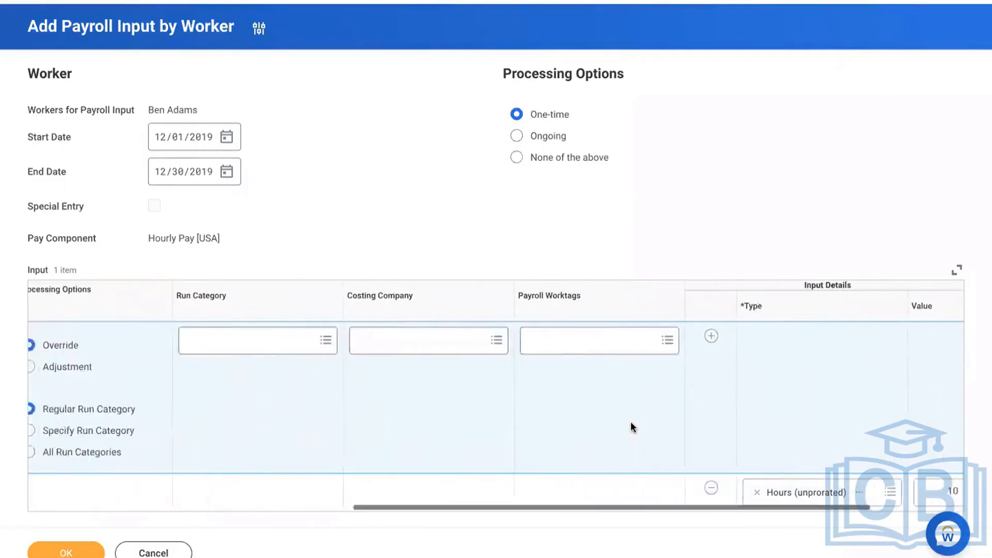
scroll(630, 422, "left", 10)
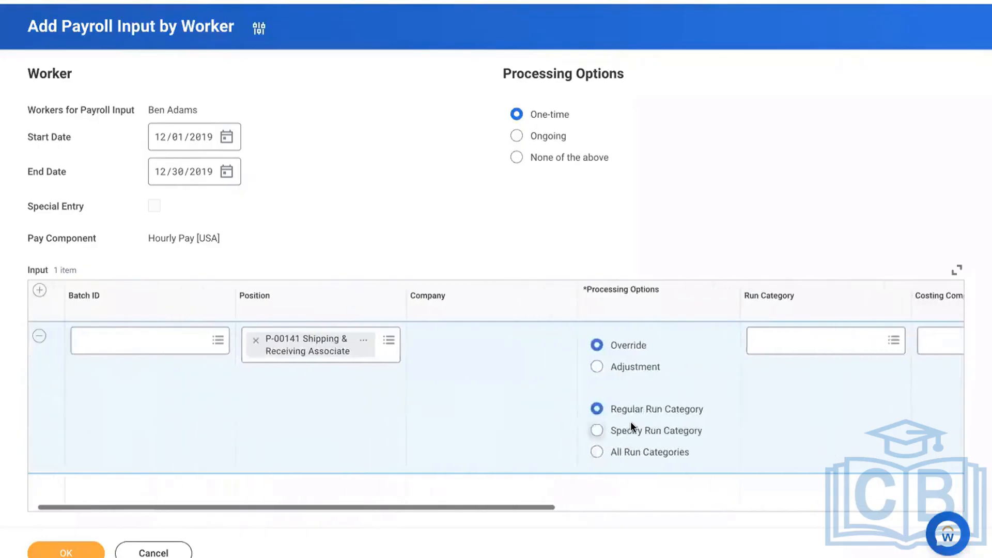
scroll(631, 420, "left", 1)
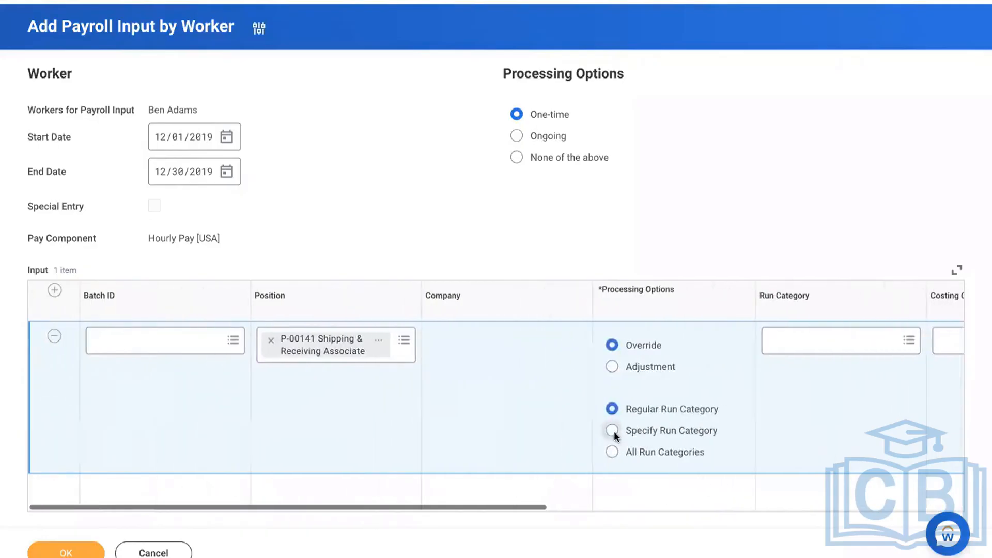
left_click(91, 554)
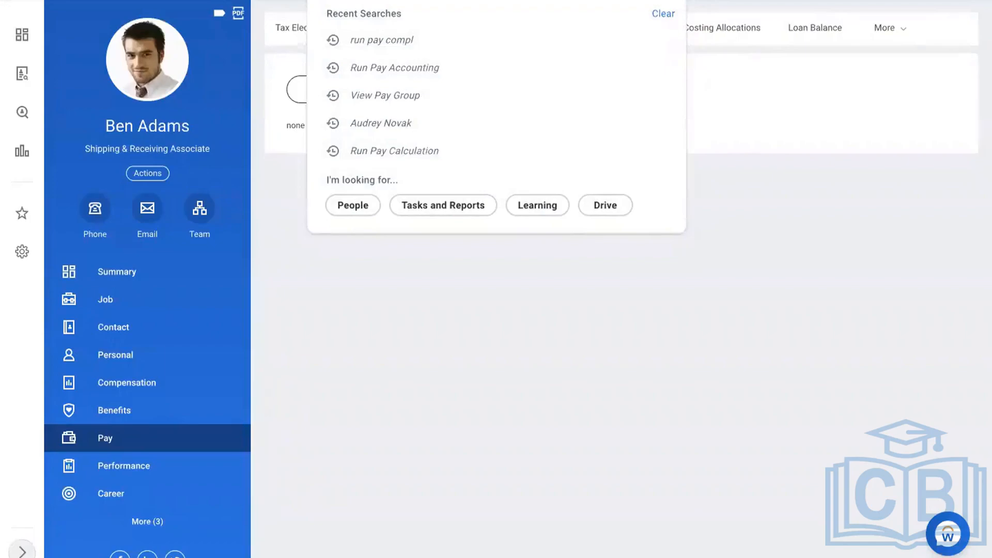
Run the Run Retro Pay Calculation task for pay run group USA Weekly: Regular (Weekly)
type("run retro")
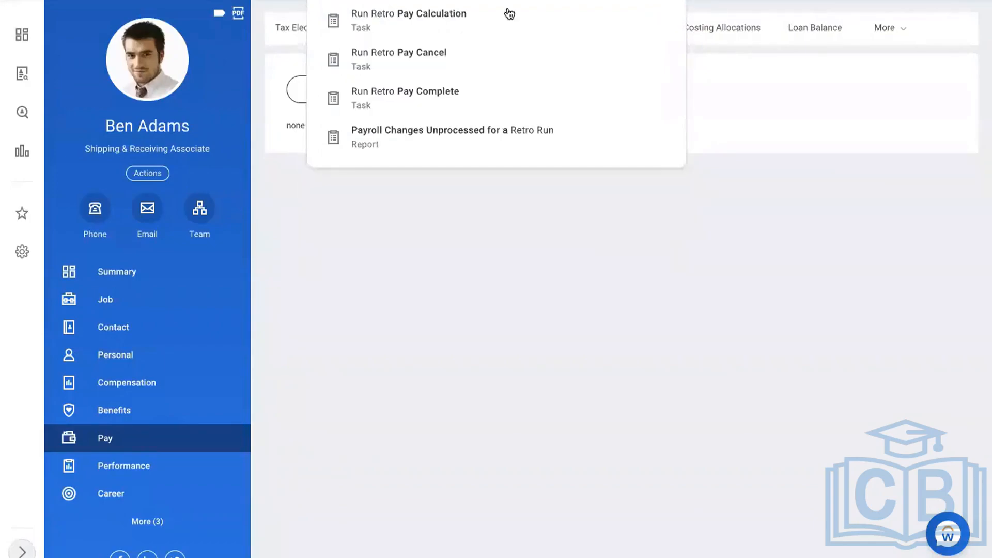
left_click(466, 26)
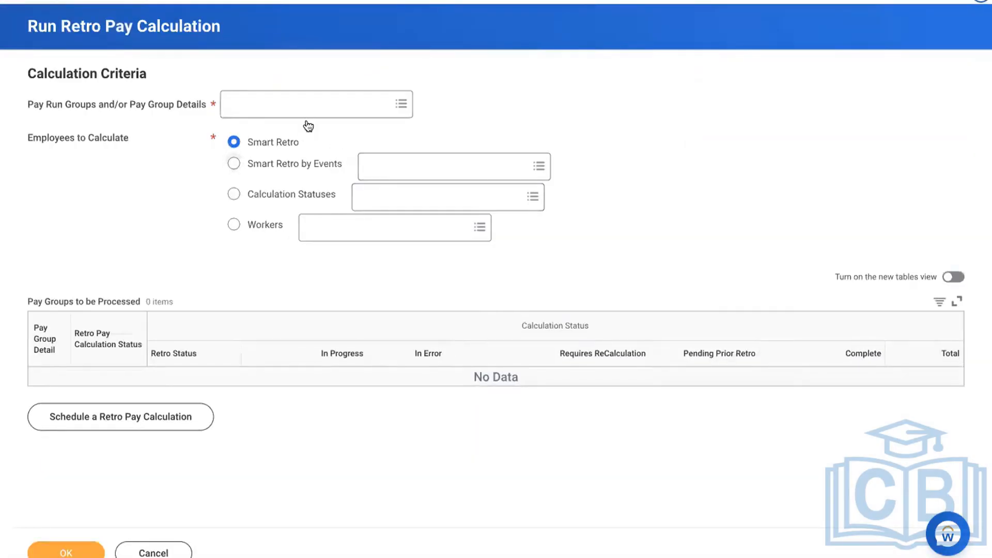
left_click(278, 102)
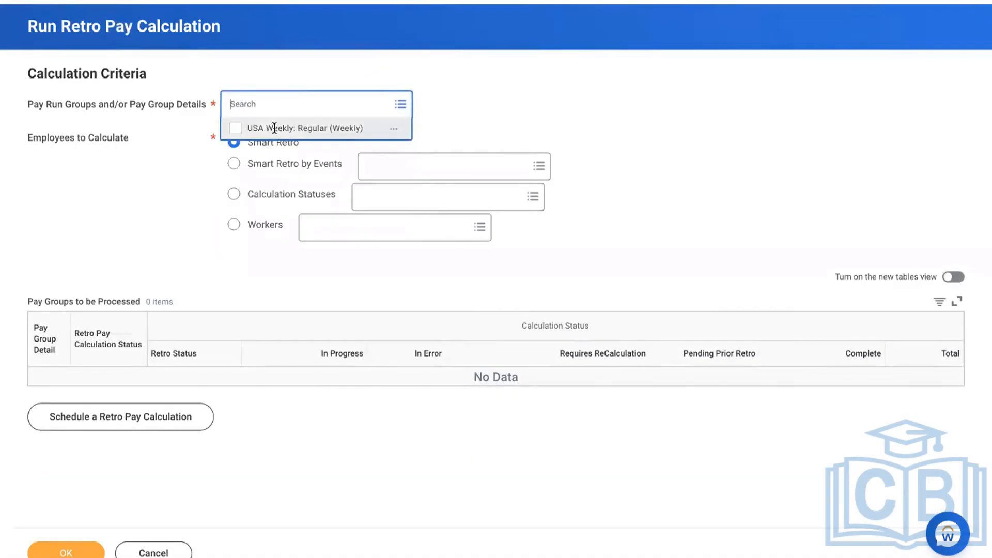
left_click(278, 127)
left_click(340, 345)
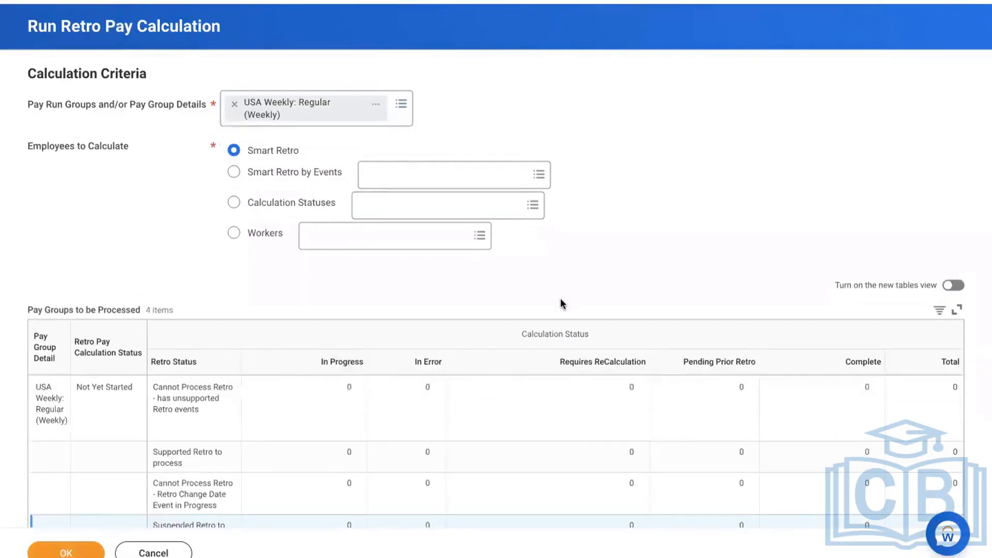
scroll(671, 260, "down", 2)
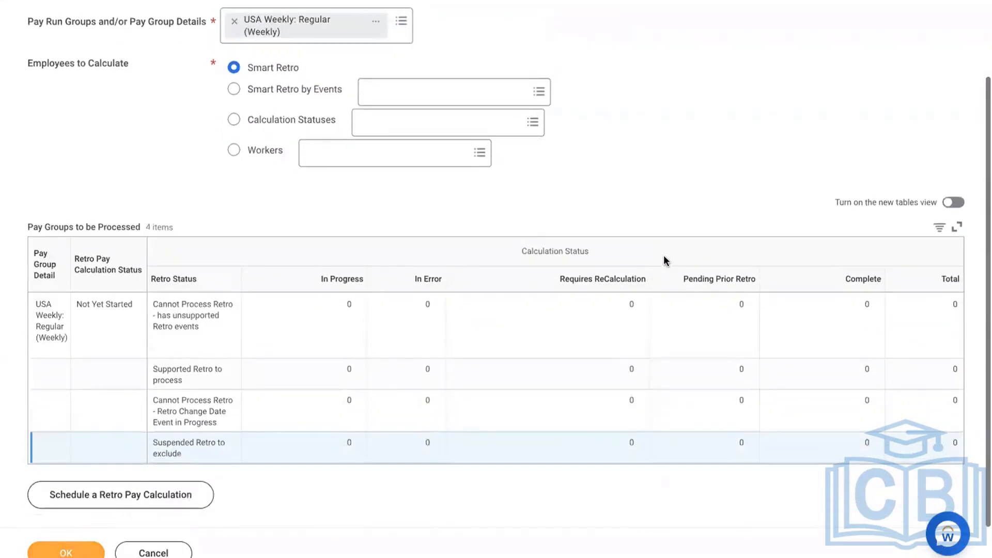
left_click(74, 552)
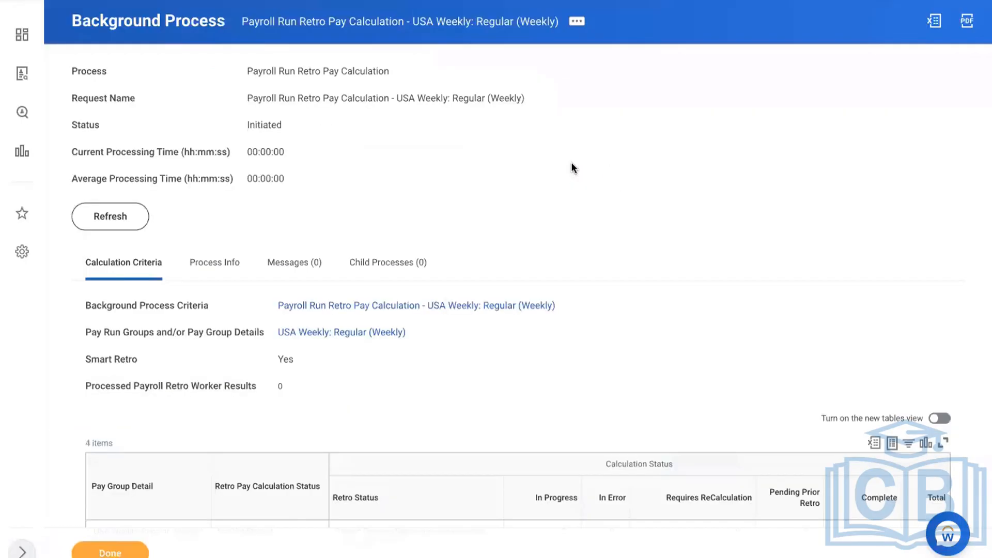
left_click(123, 226)
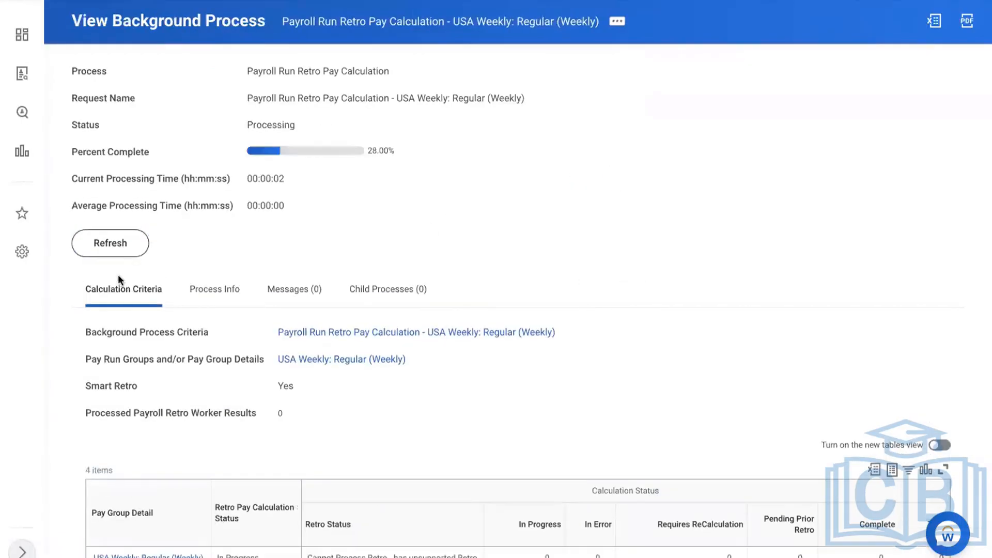
left_click(89, 249)
scroll(560, 231, "down", 1)
scroll(560, 231, "down", 4)
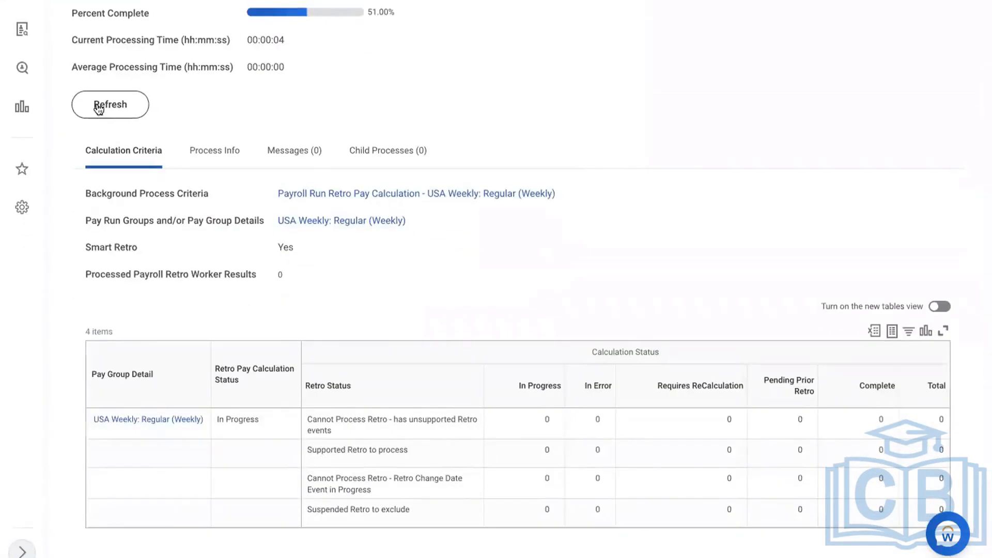
left_click(98, 106)
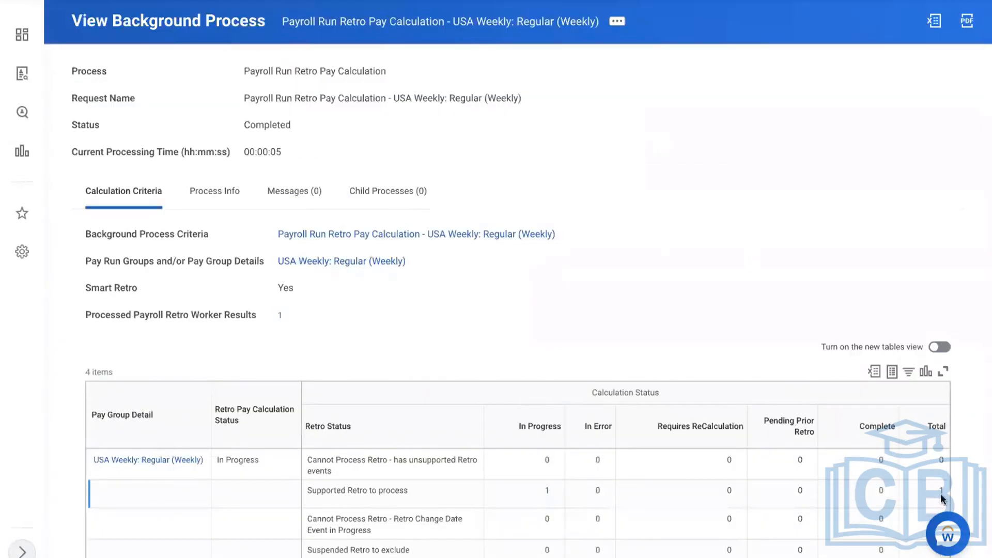
left_click(547, 492)
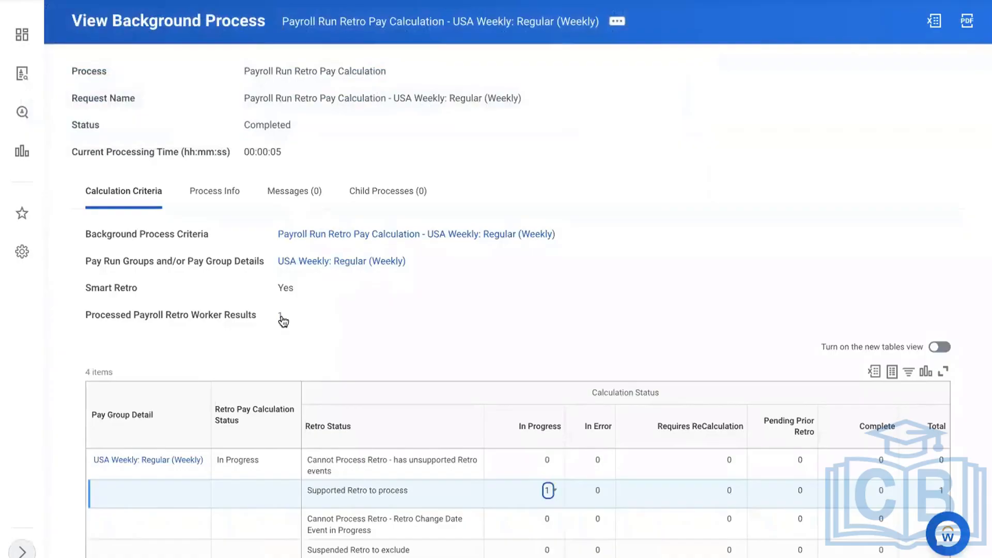
Check the worker's retro result and compensation, then open his Pay > Input records
left_click(280, 316)
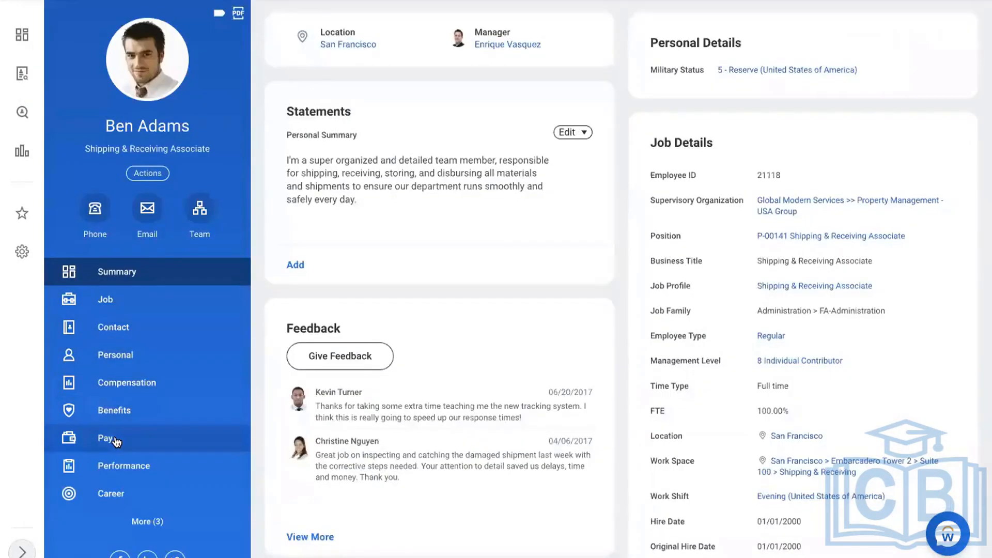
left_click(128, 382)
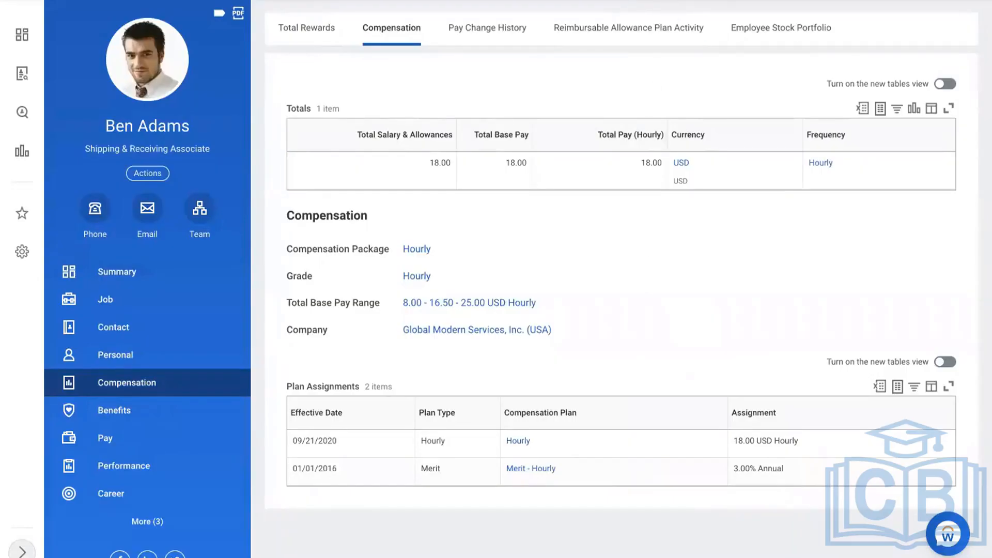
left_click(497, 0)
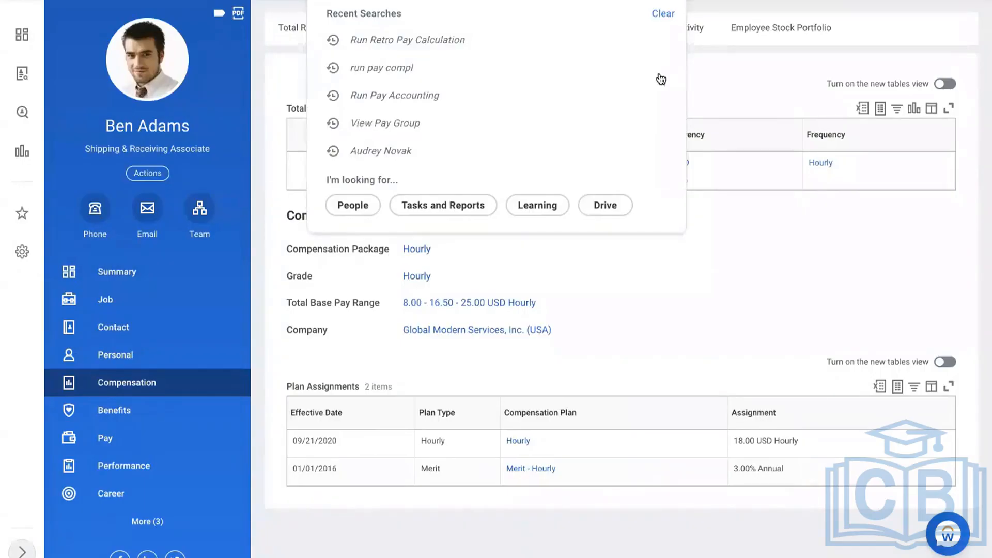
left_click(107, 439)
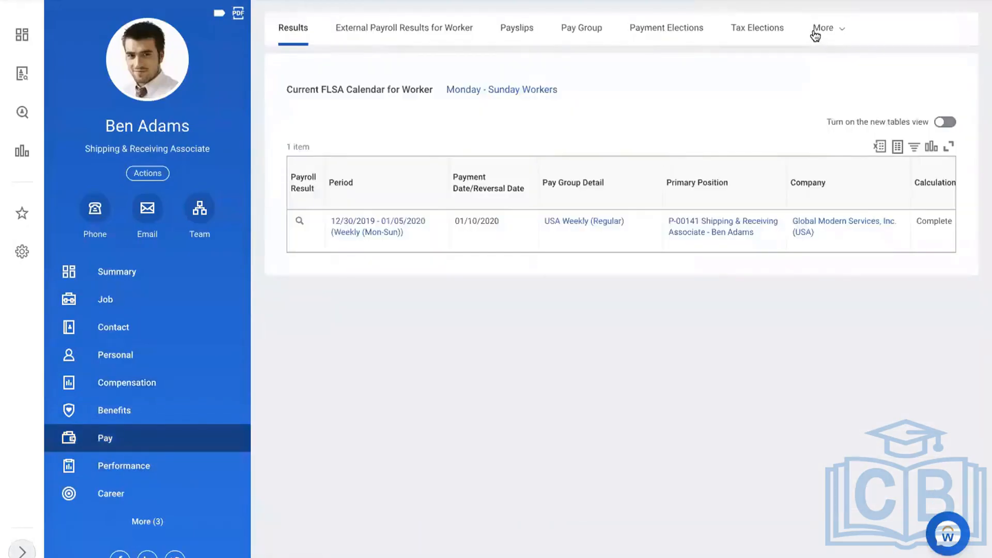
left_click(819, 34)
left_click(738, 239)
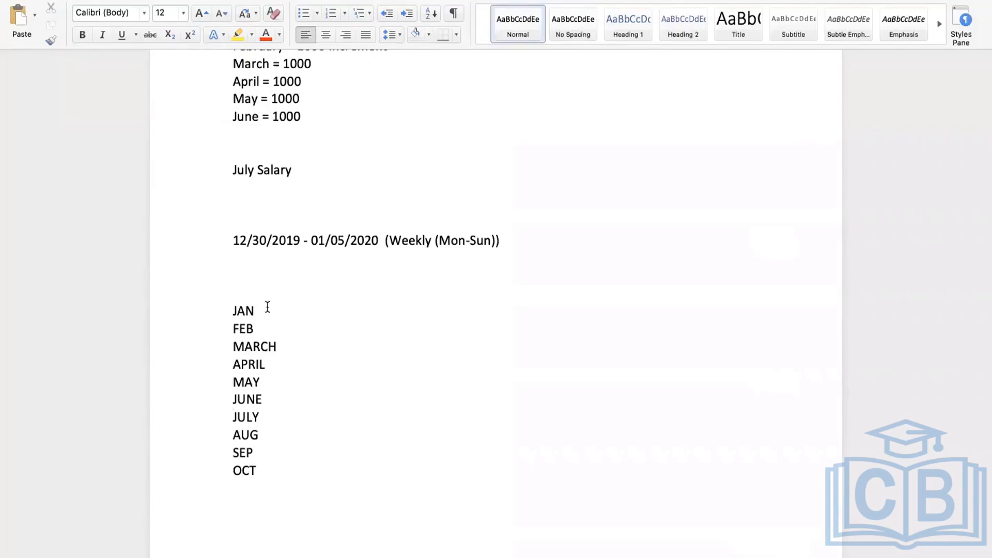
Add '- 500 USD' after JAN and '- 500' after OCT in the month list
type("- ")
type("500")
type(" USD")
left_click(262, 470)
type("- 500")
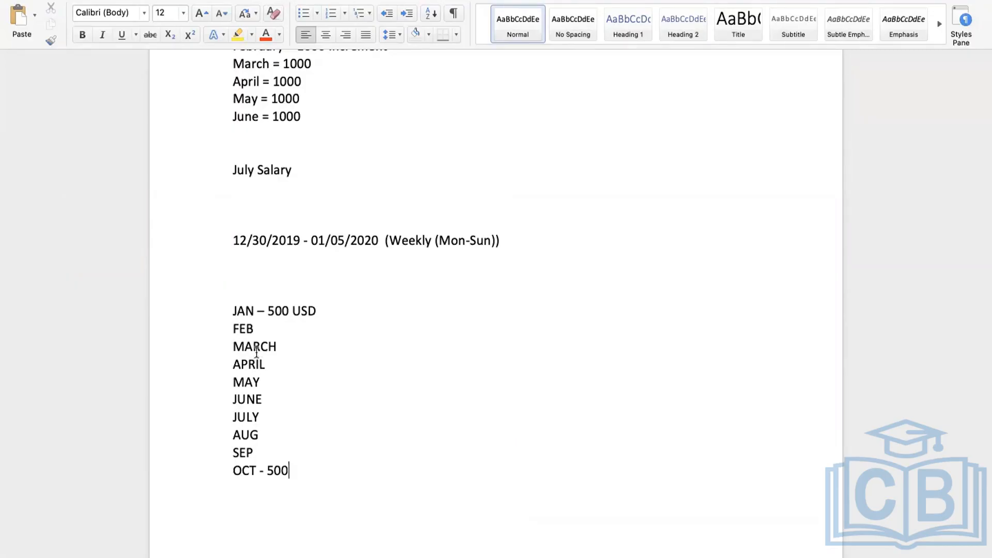
Enter 500 USD beside FEB, MARCH and APRIL, removing the stray blank line and text
left_click(260, 329)
type("-")
type("500 ")
type("USD")
key("Return")
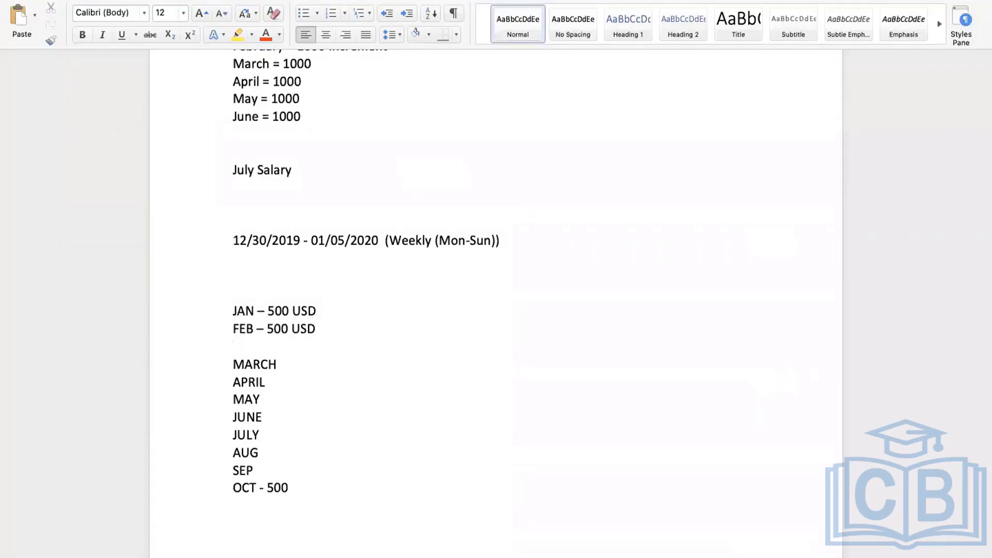
key("BackSpace")
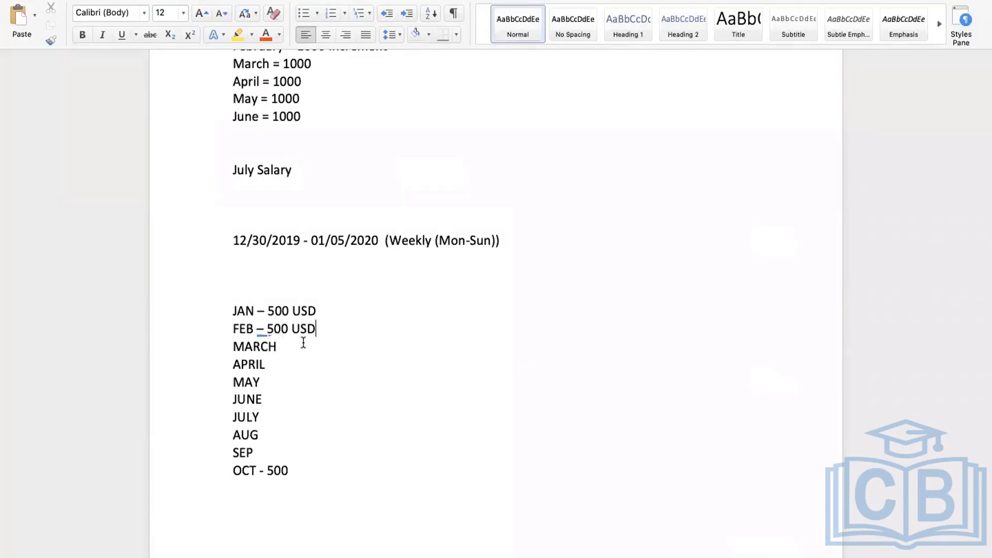
key("Down")
type("- U")
type("SD")
key("BackSpace")
key("BackSpace")
key("BackSpace")
type("500 USD")
left_click(271, 365)
type("- 500 USD")
Add '- 1000' beside MAY and JUNE in the month list
left_click(268, 386)
type("- 1000")
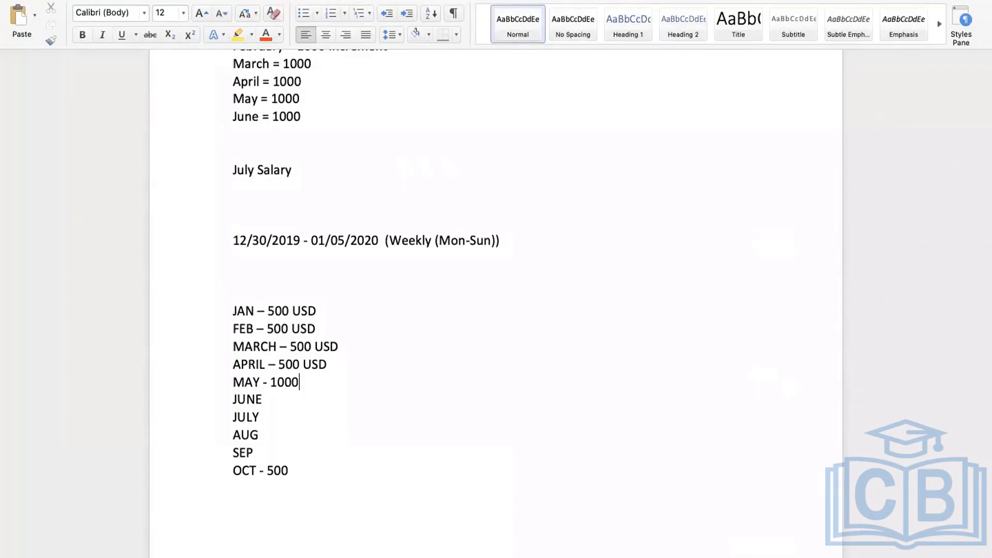
left_click(269, 399)
type("- 1000")
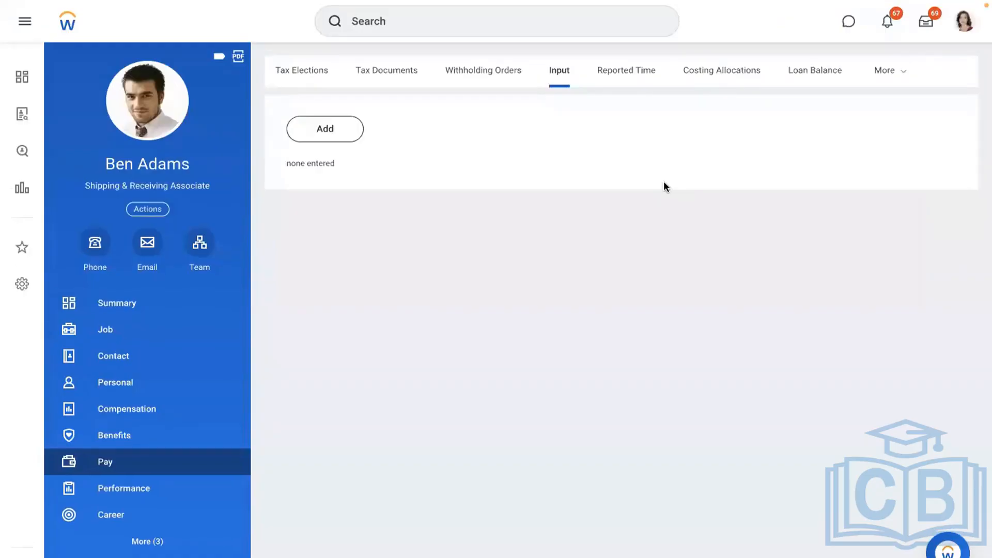
Search Workday for 'RETRO PAY CALC WORK'
left_click(497, 21)
type("RET")
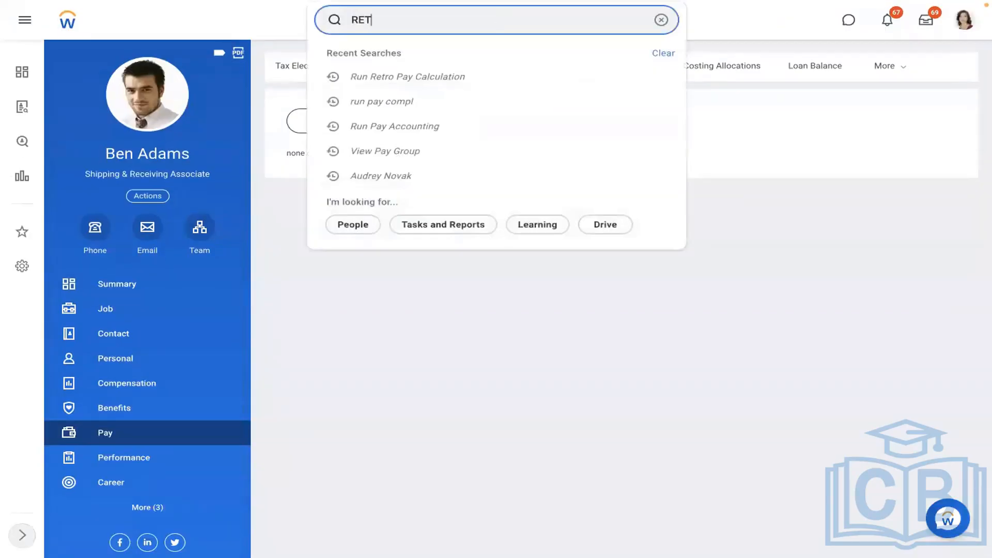
type("RO PAY CALC WORK")
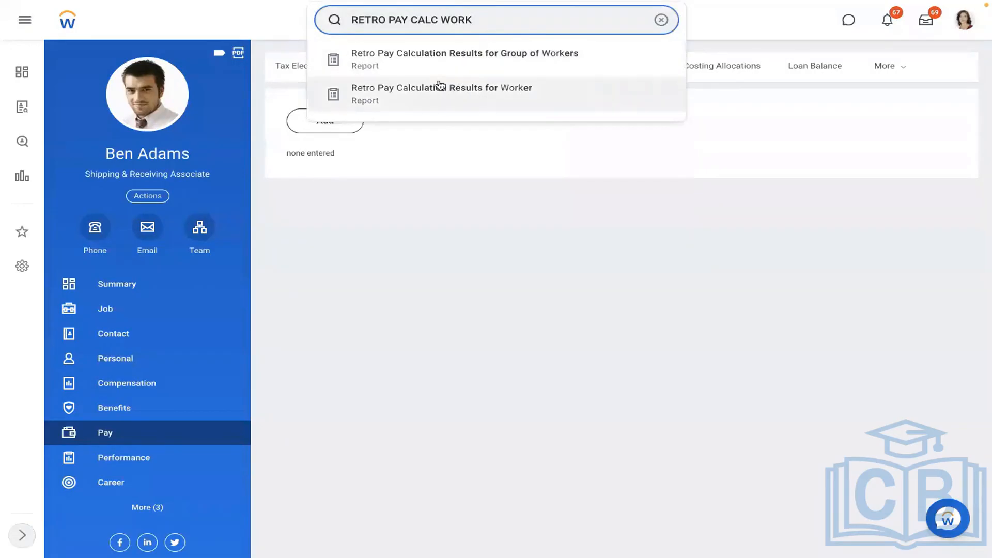
Run Retro Pay Calculation Results for Worker for the worker from the USA Weekly group
left_click(440, 86)
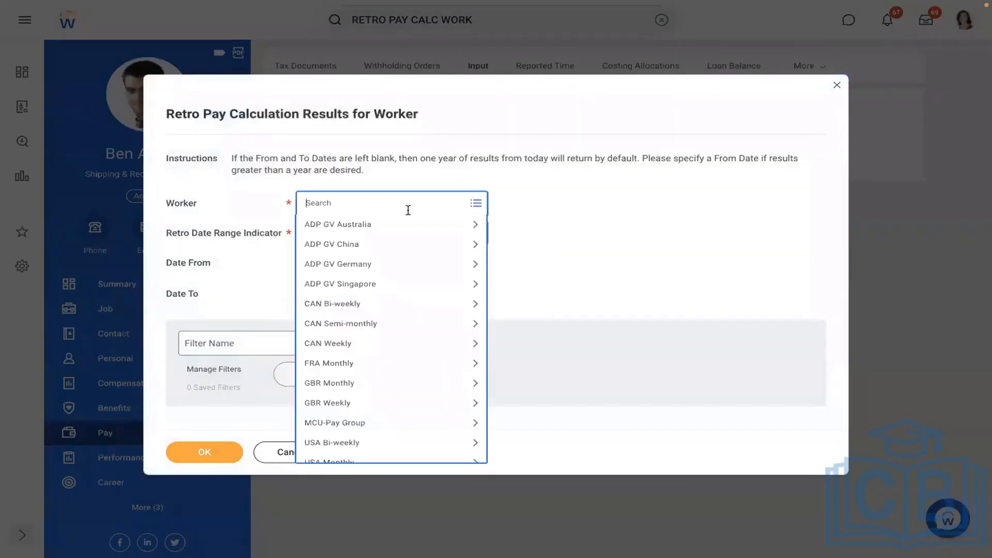
key("Up")
key("Up")
key("Up")
key("Up")
key("Up")
key("Up")
key("Up")
key("Up")
key("Up")
key("Up")
key("Up")
key("Up")
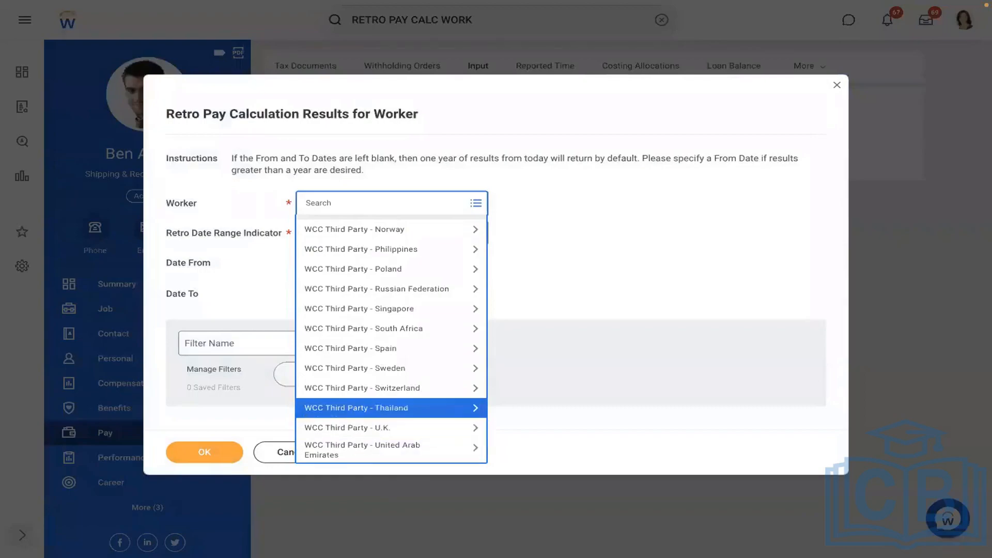
key("Up")
key("Up")
key("Up")
key("Up")
key("Up")
key("Up")
key("Up")
key("Up")
key("Up")
key("Up")
key("Up")
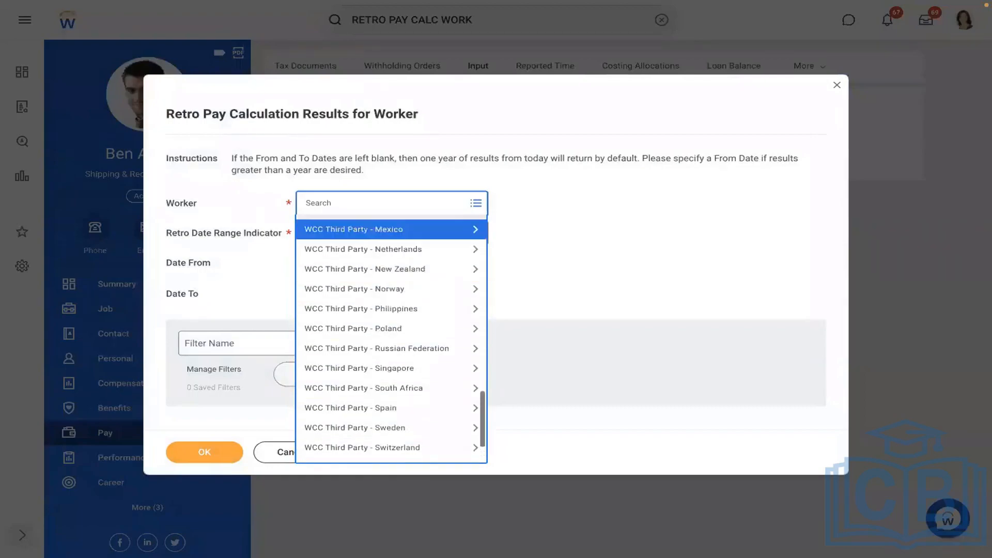
key("Up")
key("Up")
key("Up")
key("Up")
key("Up")
key("Up")
key("Up")
key("Up")
key("Up")
key("Up")
key("Up")
key("Up")
key("Up")
key("Up")
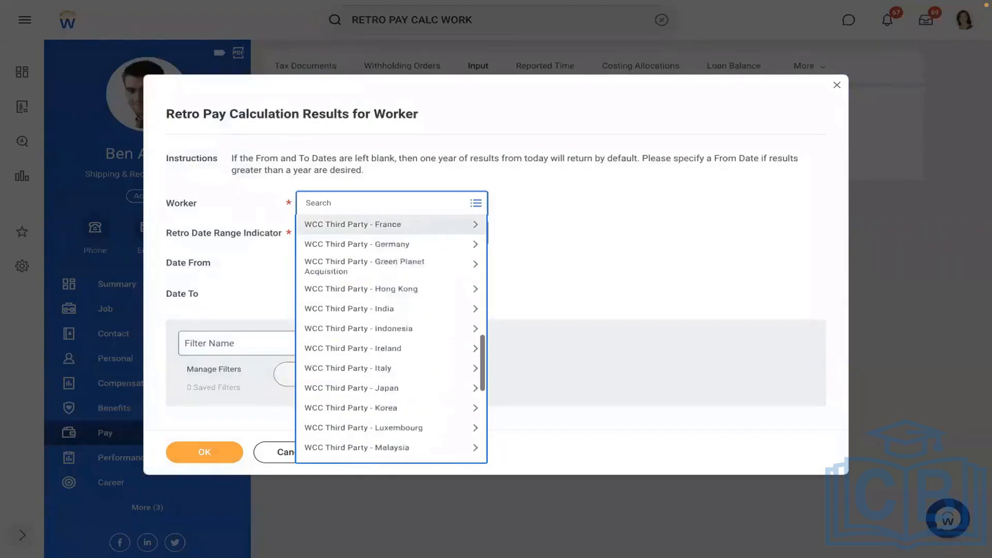
key("Up")
key("Up")
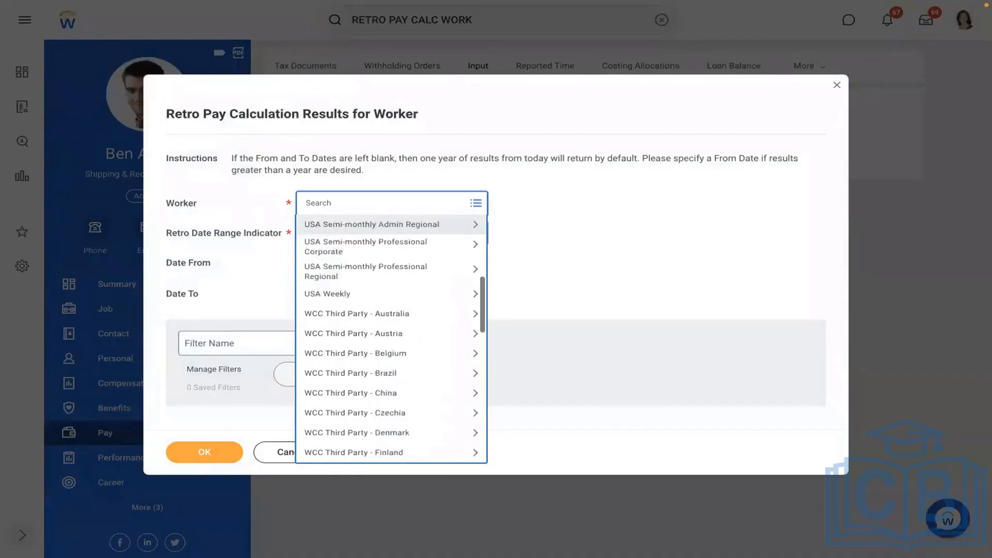
key("Down")
key("Down")
key("Down")
key("Return")
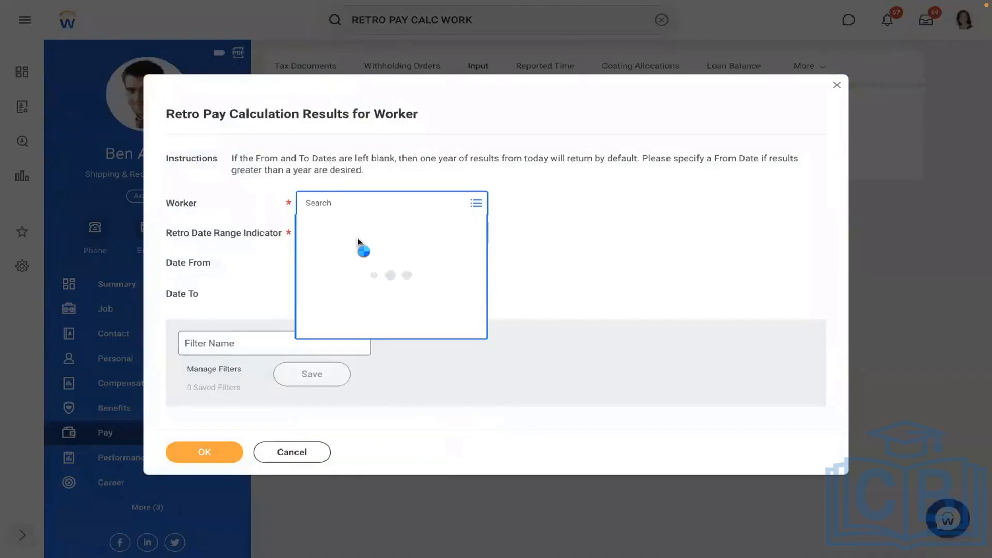
left_click(390, 262)
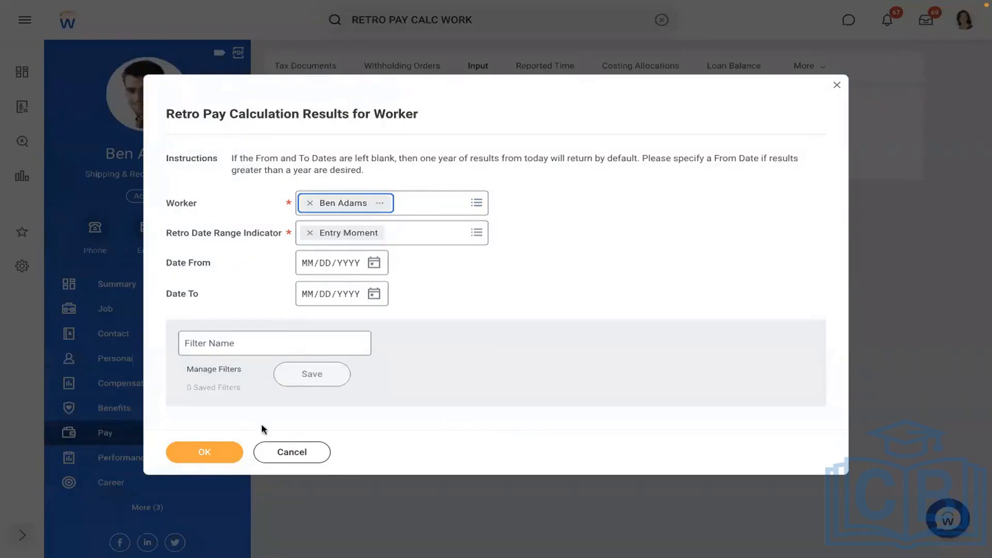
left_click(202, 449)
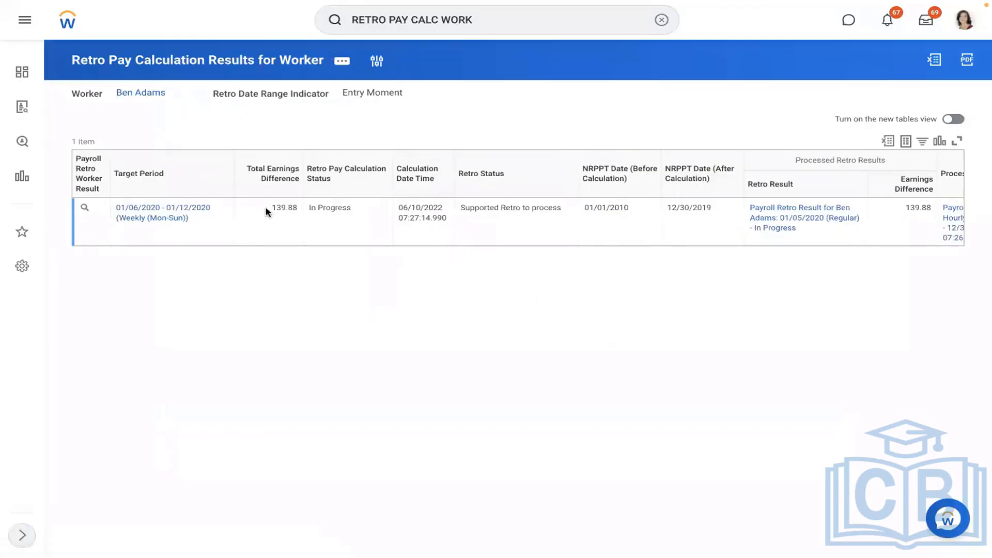
Note the 139.88 earnings difference, then look up the General Counsel and open his pay results
left_click_drag(269, 207, 285, 207)
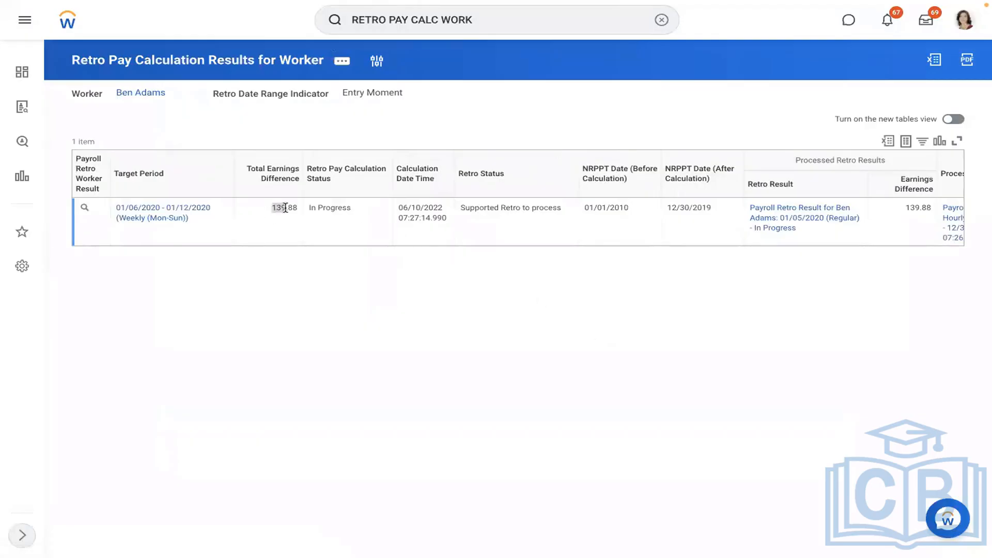
left_click(662, 19)
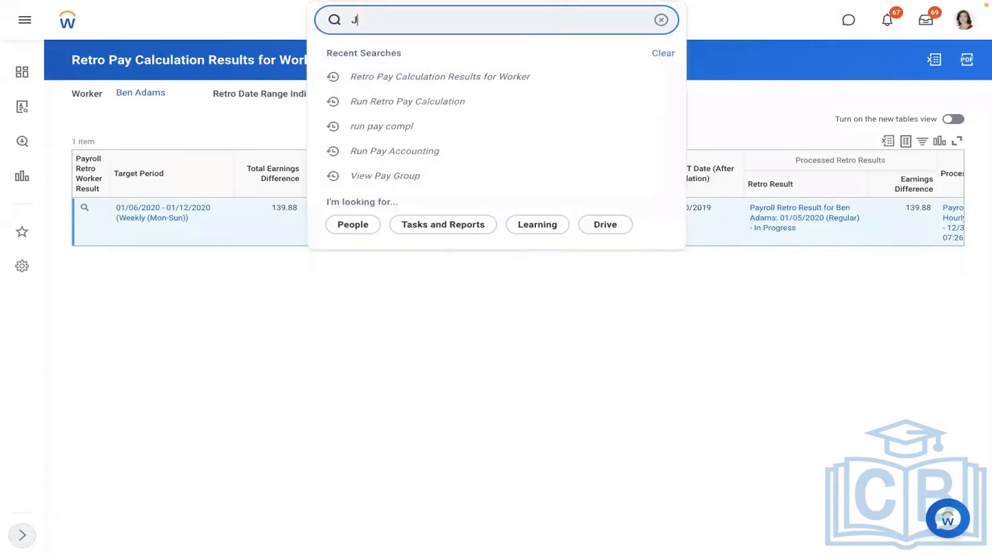
key("Return")
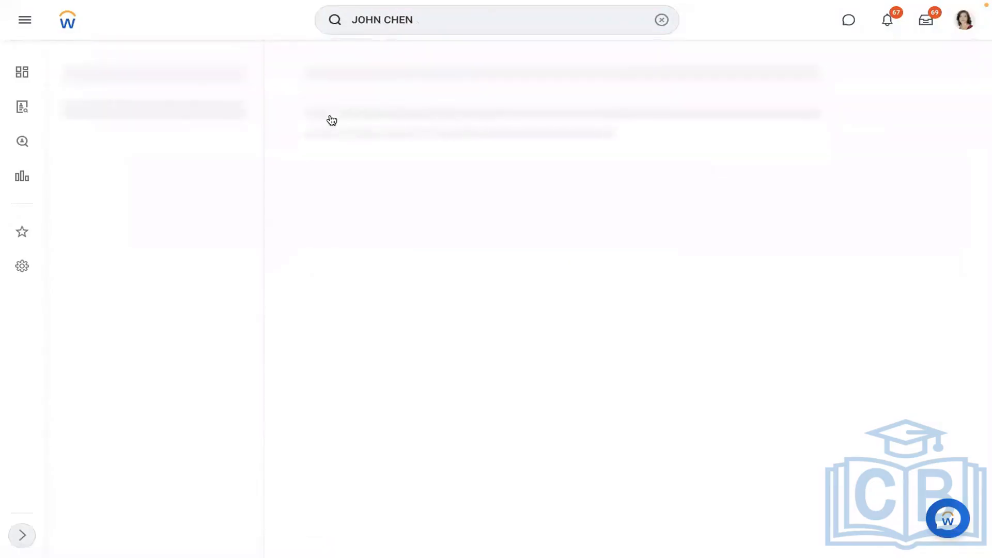
left_click(383, 119)
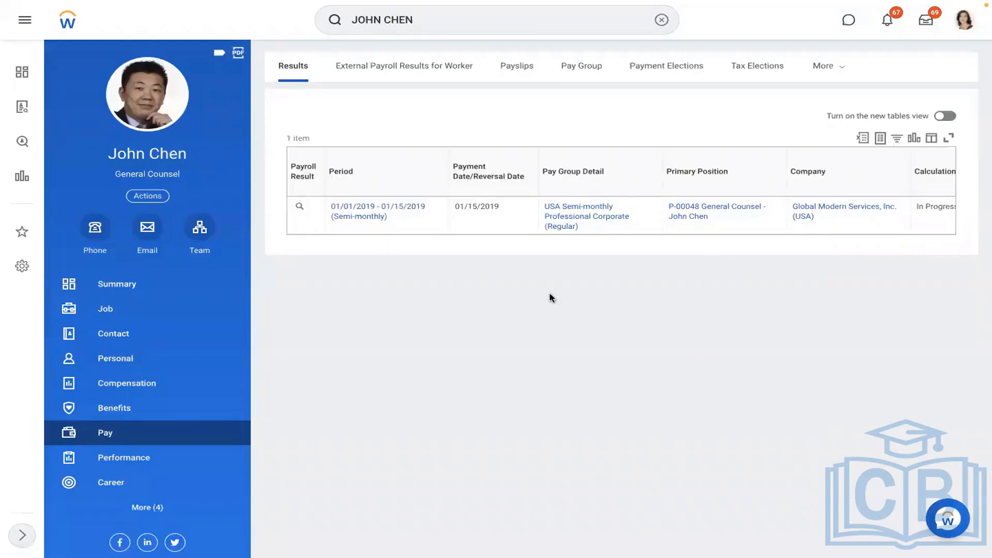